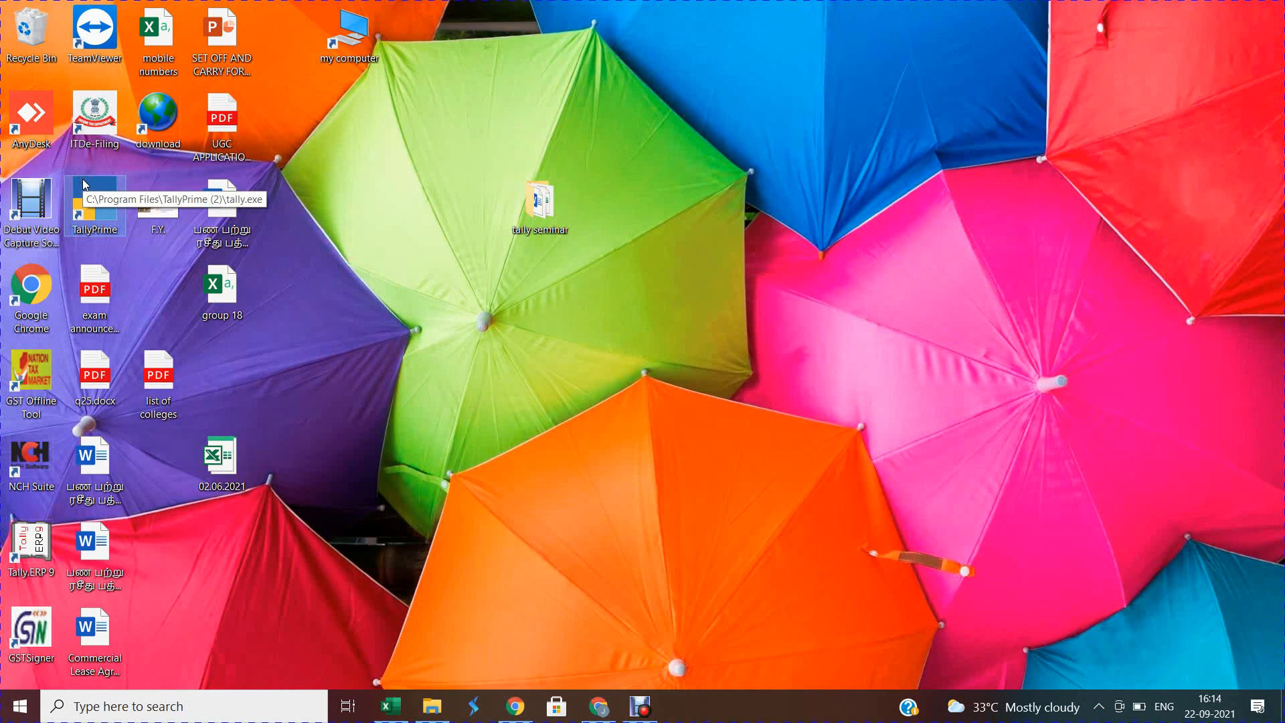
Launch TallyPrime, decline the licence renewal prompt and continue in Educational Mode.
{"action": "double_click", "coordinate": [83, 180]}
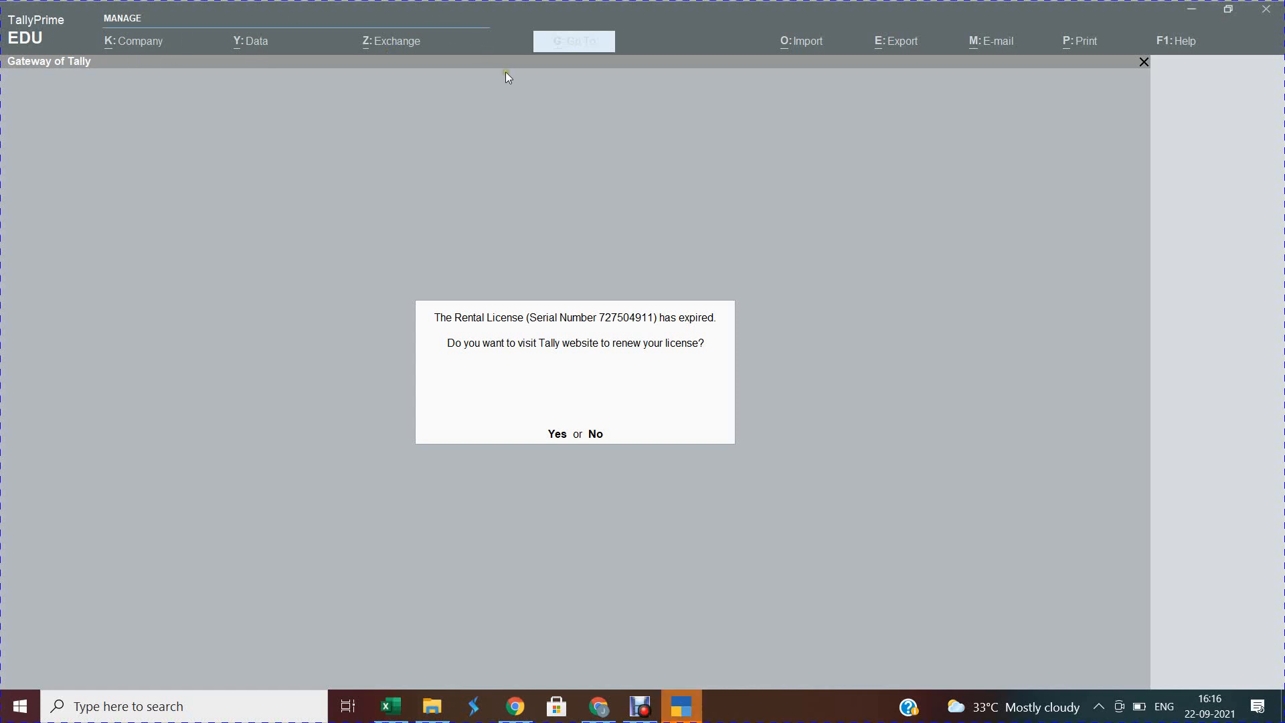
{"action": "left_click", "coordinate": [593, 434]}
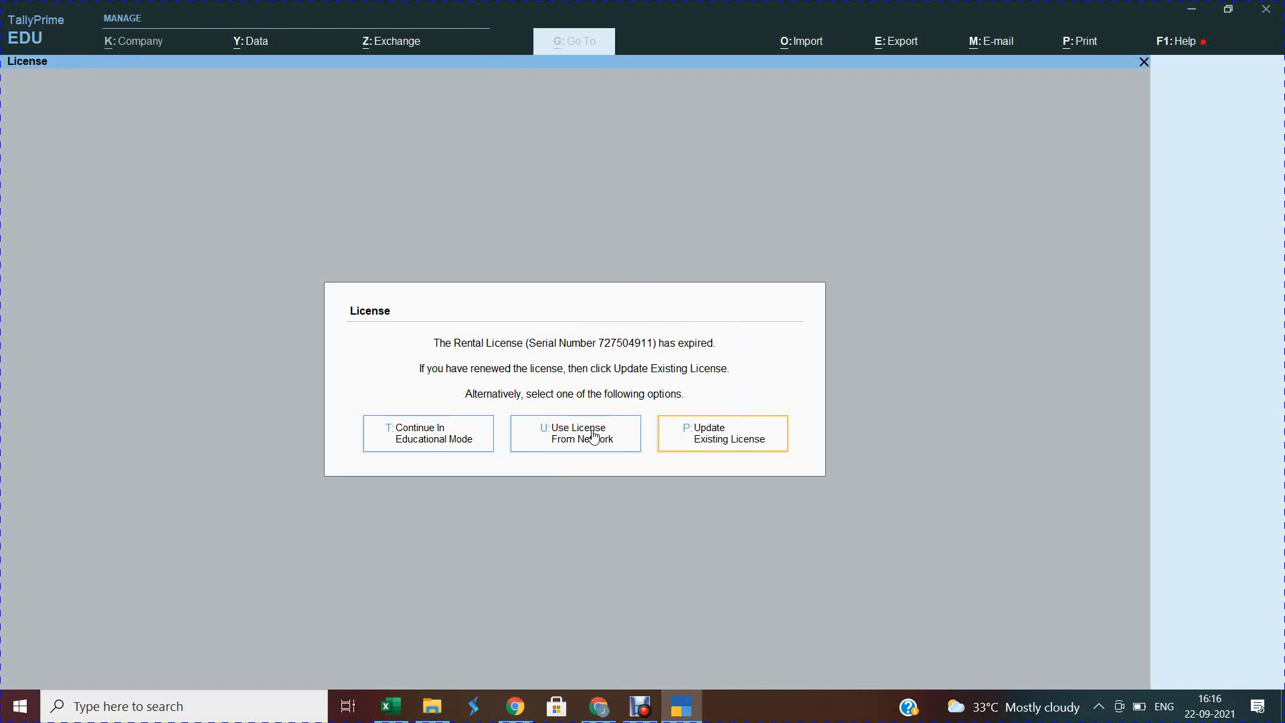
{"action": "left_click", "coordinate": [427, 431]}
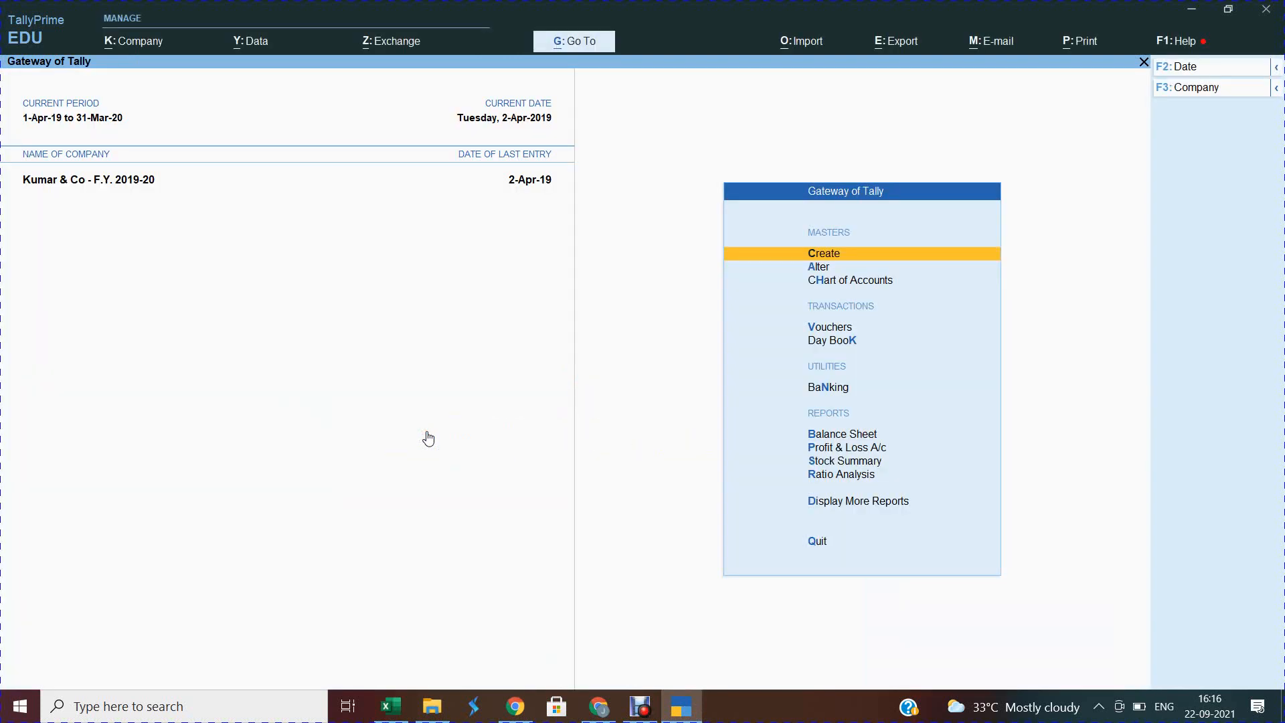
Shut the open company Kumar & Co - F.Y. 2019-20.
{"action": "key", "text": "alt+k"}
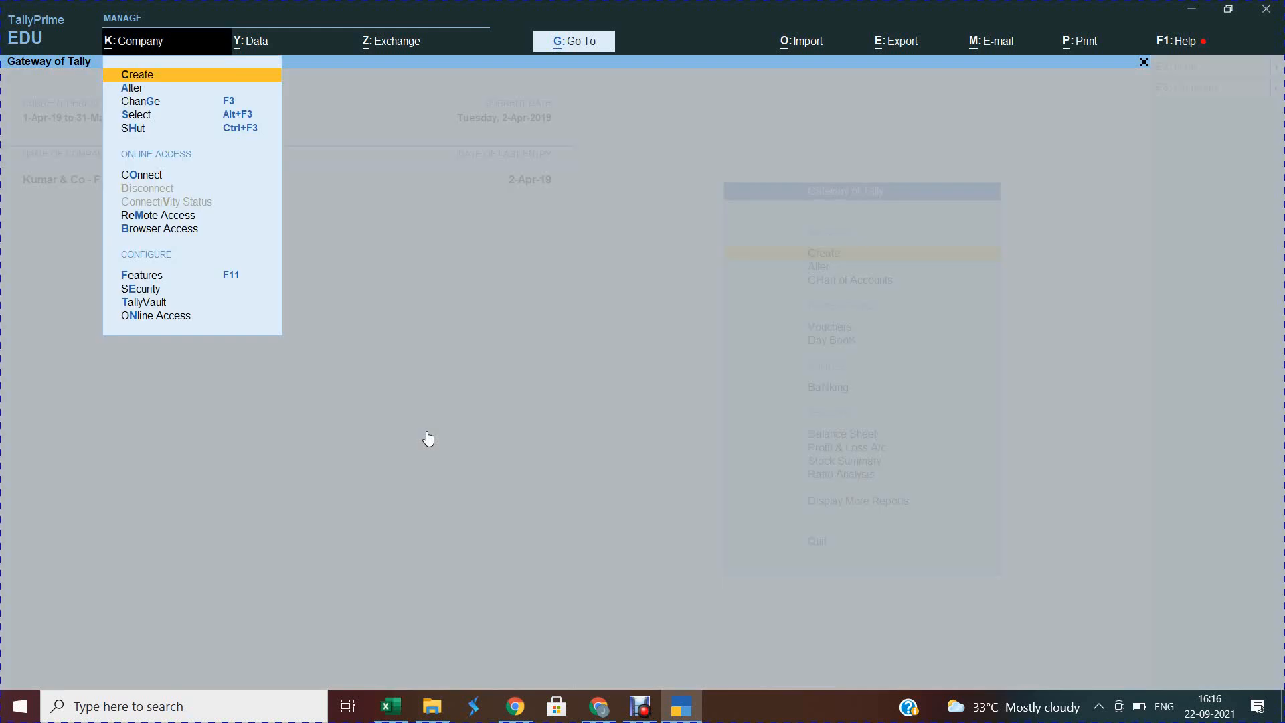
{"action": "key", "text": "Down"}
{"action": "key", "text": "Down"}
{"action": "key", "text": "Down"}
{"action": "key", "text": "Down"}
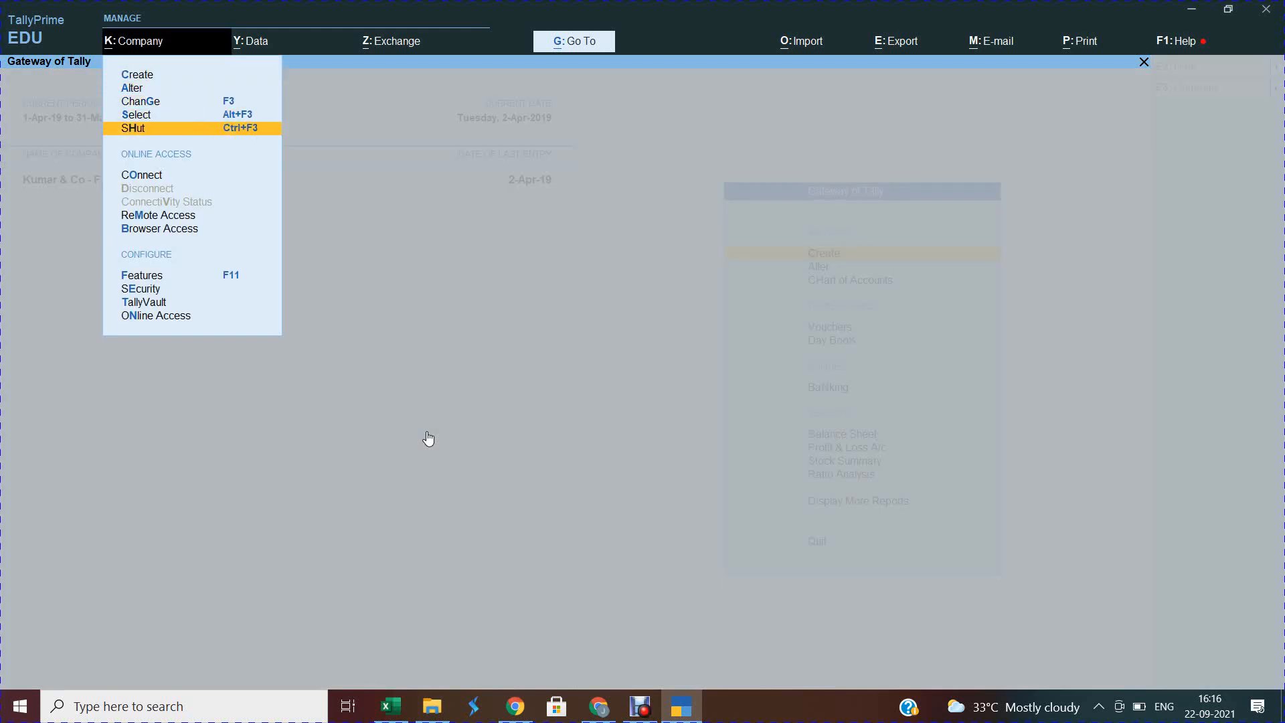
{"action": "key", "text": "Return"}
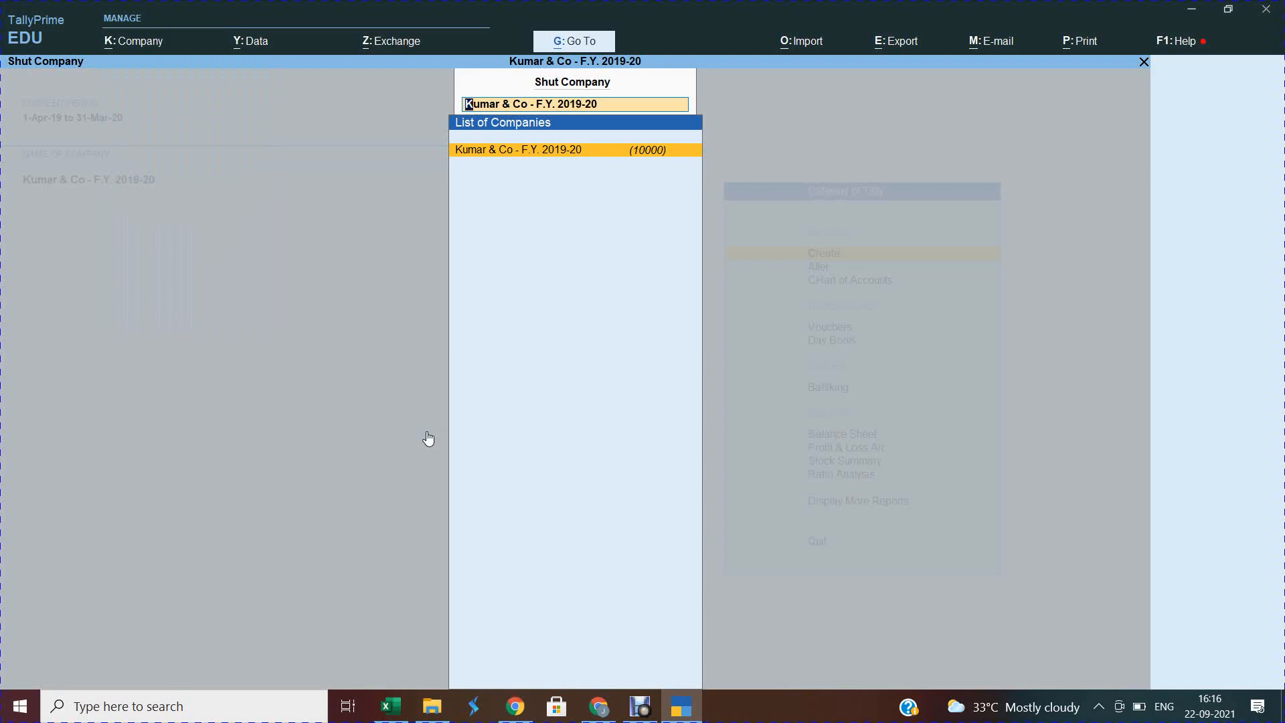
{"action": "key", "text": "Return"}
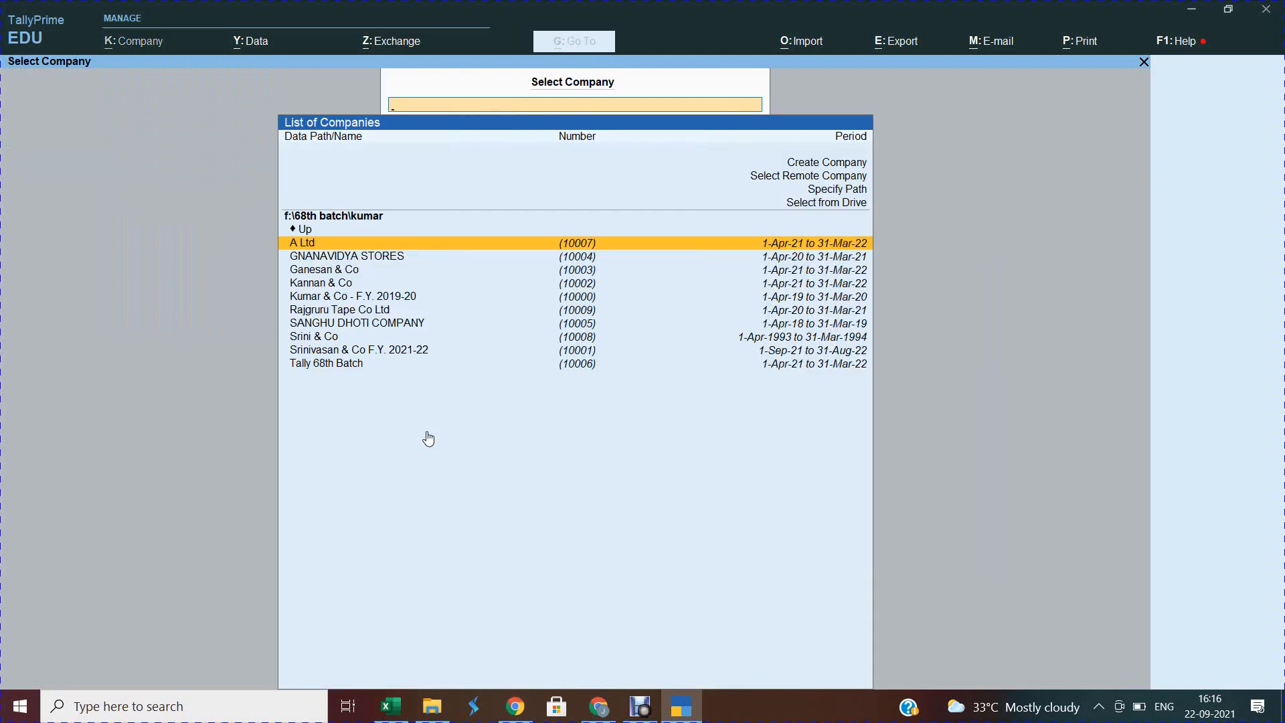
Choose Create Company from the list of companies.
{"action": "key", "text": "Up"}
{"action": "key", "text": "Up"}
{"action": "key", "text": "Up"}
{"action": "key", "text": "Up"}
{"action": "key", "text": "Up"}
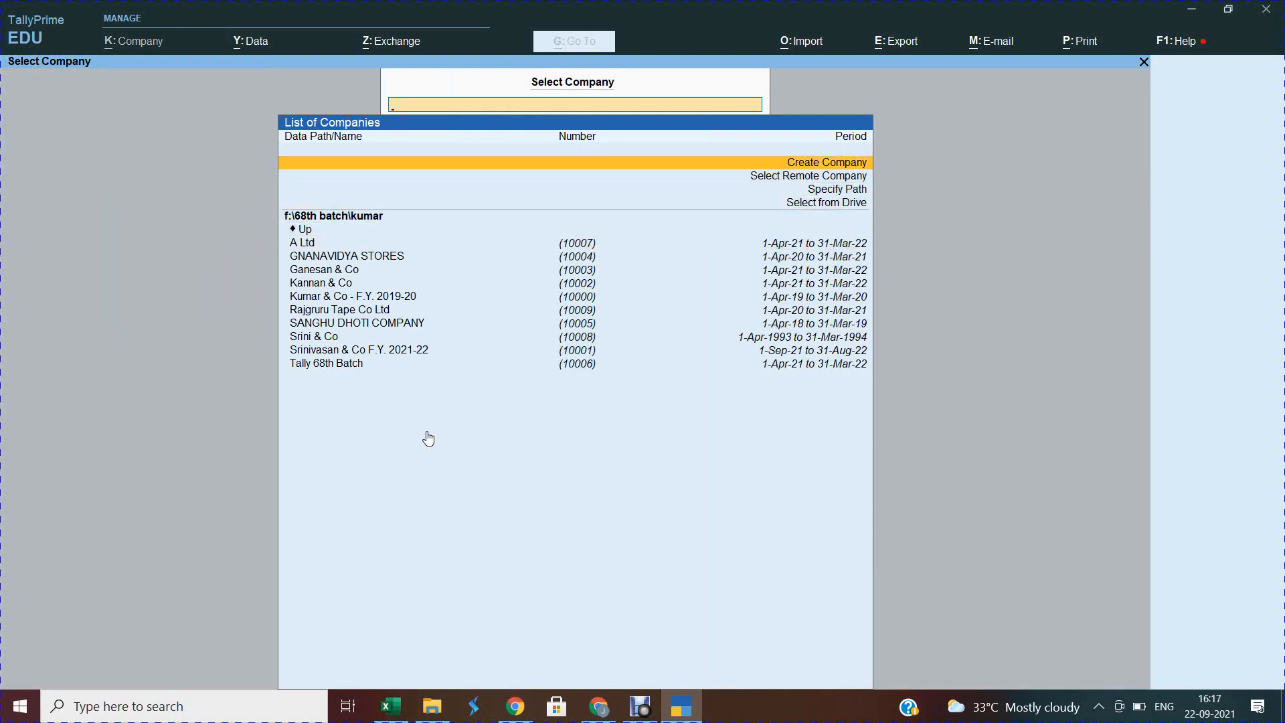
{"action": "key", "text": "Return"}
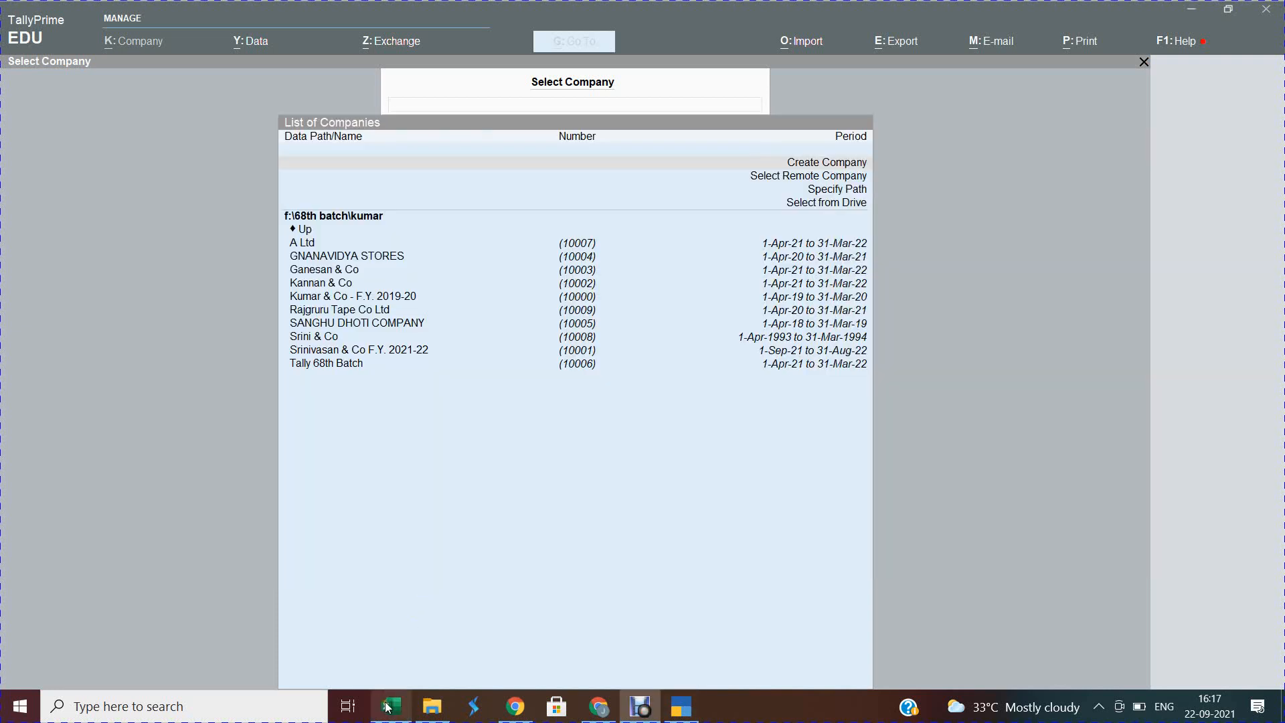
Check the company name, start date and first purchase row in the Excel purchases sheet, and return to TallyPrime.
{"action": "mouse_move", "coordinate": [389, 707]}
{"action": "left_click", "coordinate": [397, 658]}
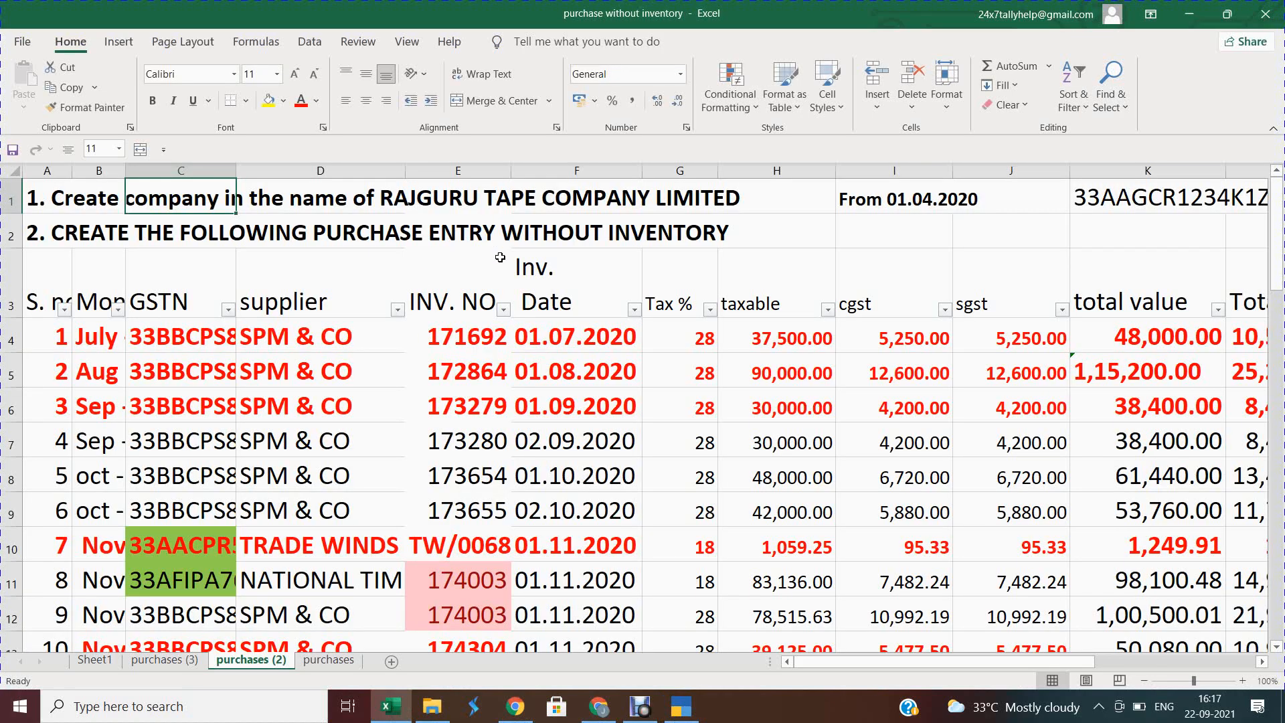
{"action": "left_click", "coordinate": [894, 196]}
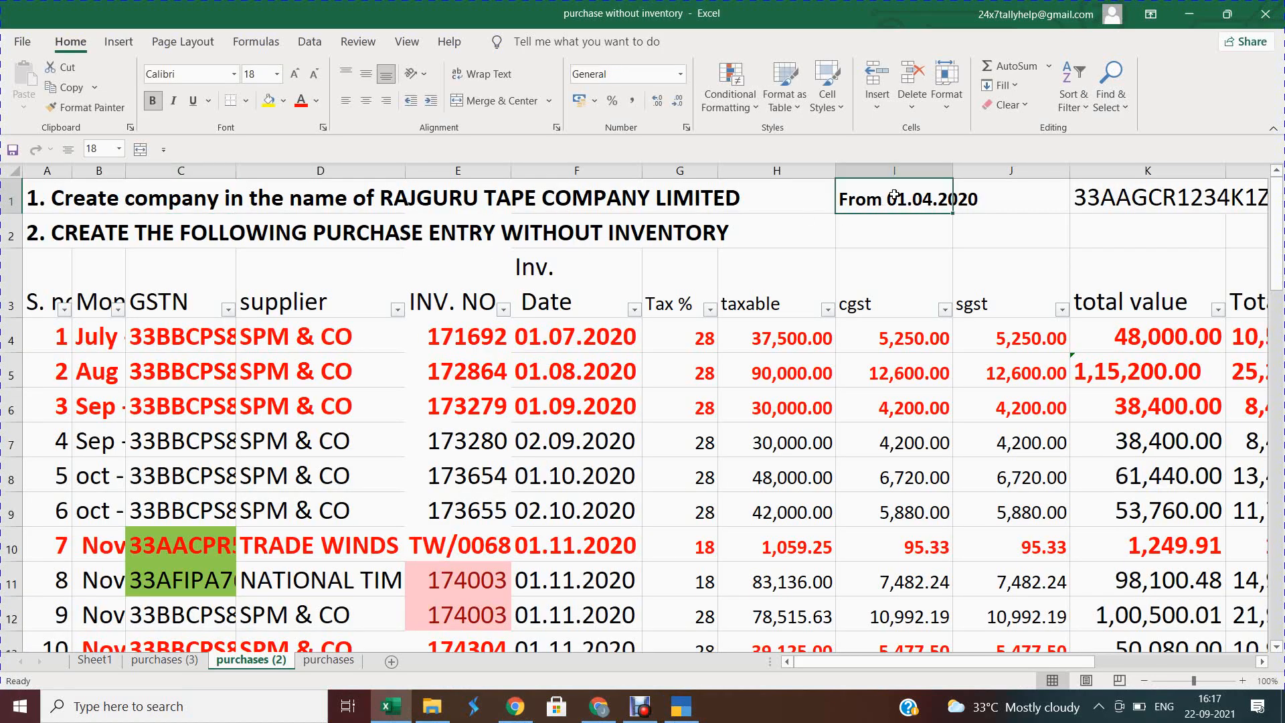
{"action": "left_click", "coordinate": [201, 336]}
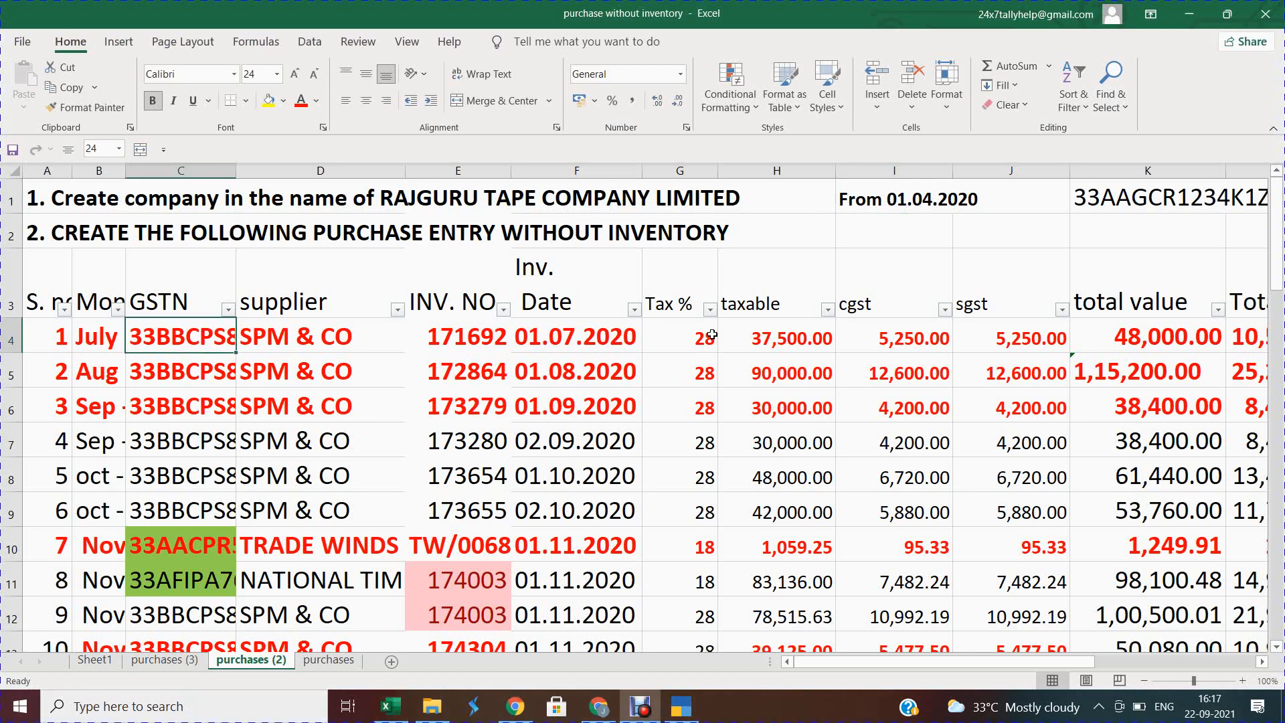
{"action": "key", "text": "alt+Tab"}
{"action": "key", "text": "alt+Tab"}
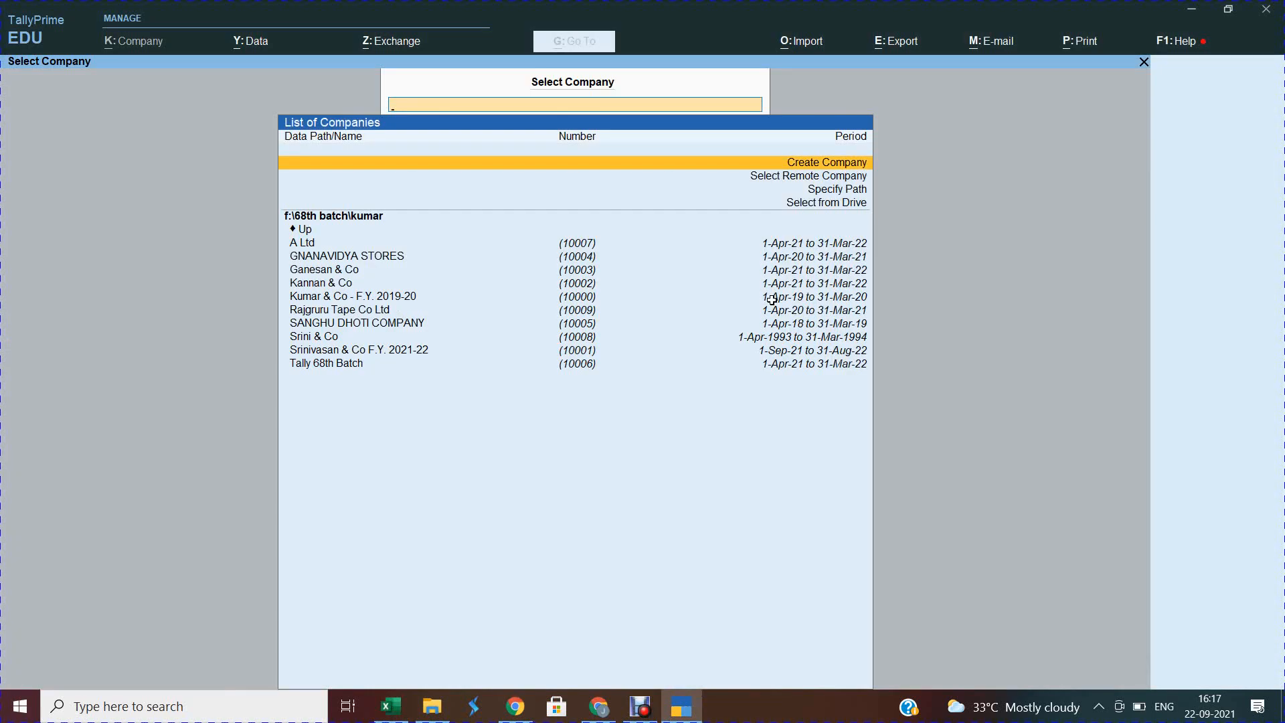
Open the company creation form and set the company data path to the person-named folder on drive F.
{"action": "key", "text": "Return"}
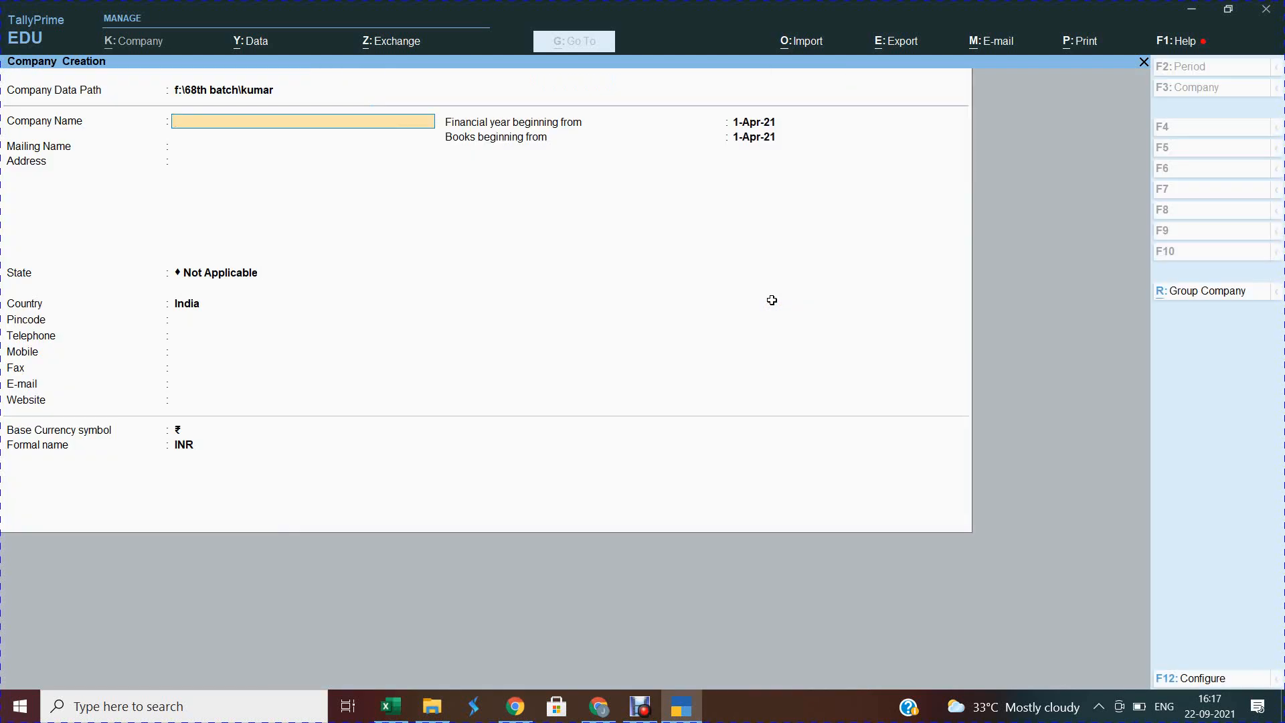
{"action": "key", "text": "BackSpace"}
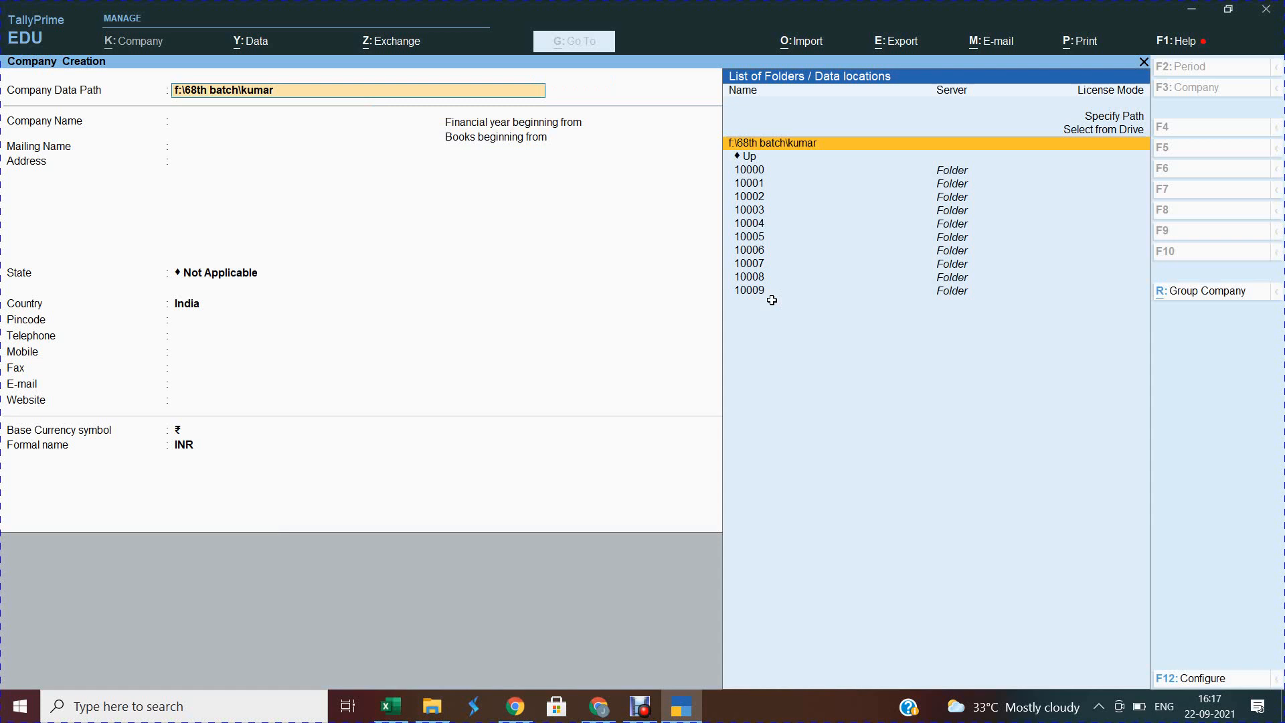
{"action": "type", "text": "F:\\"}
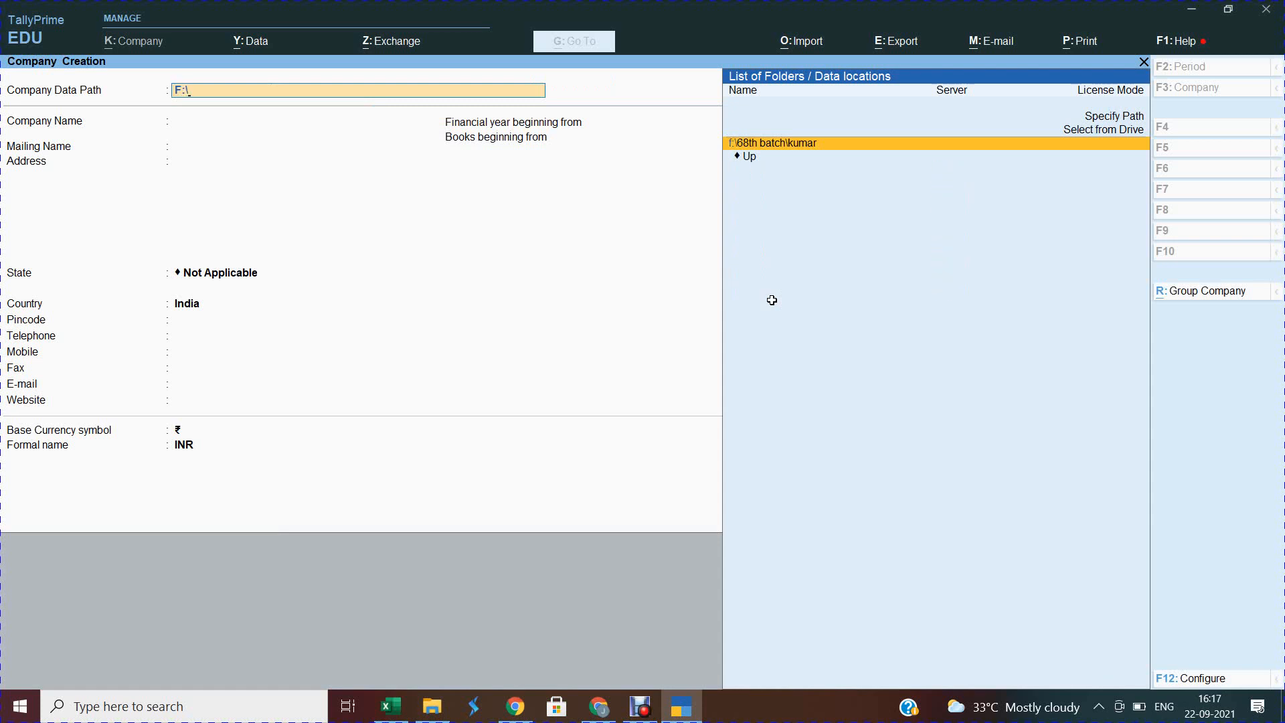
{"action": "type", "text": "MOHA"}
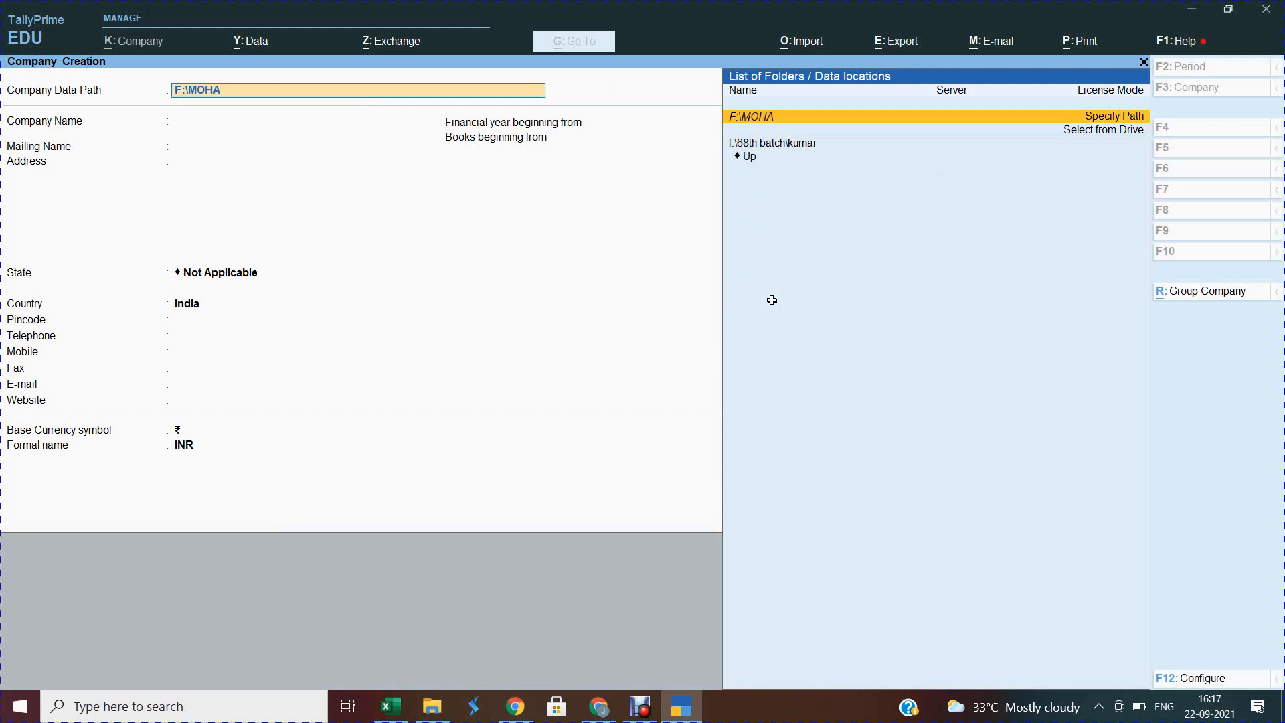
{"action": "type", "text": "NAPRIYA"}
{"action": "key", "text": "Return"}
{"action": "key", "text": "Return"}
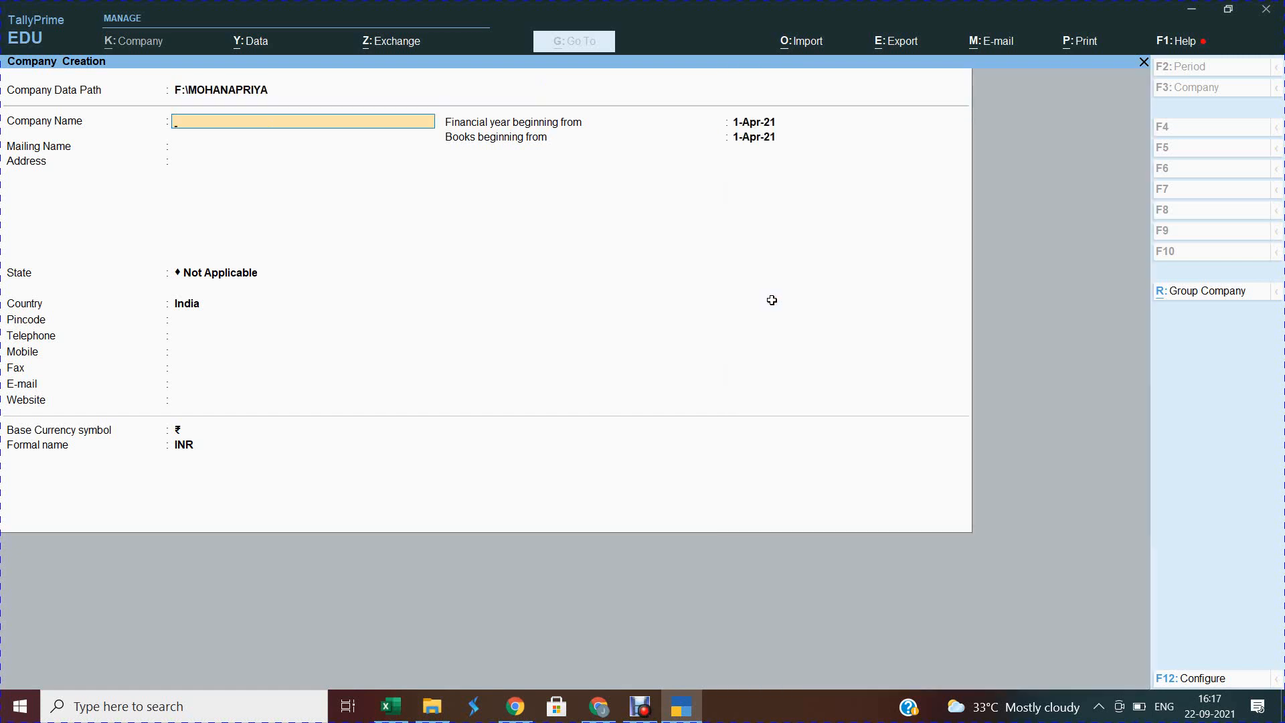
Name the company RAJGRURU TAPE COMPNAY P LIMITED, keep the same mailing name and leave the address blank.
{"action": "type", "text": "RAJGRURU TAPE COMPNAY P"}
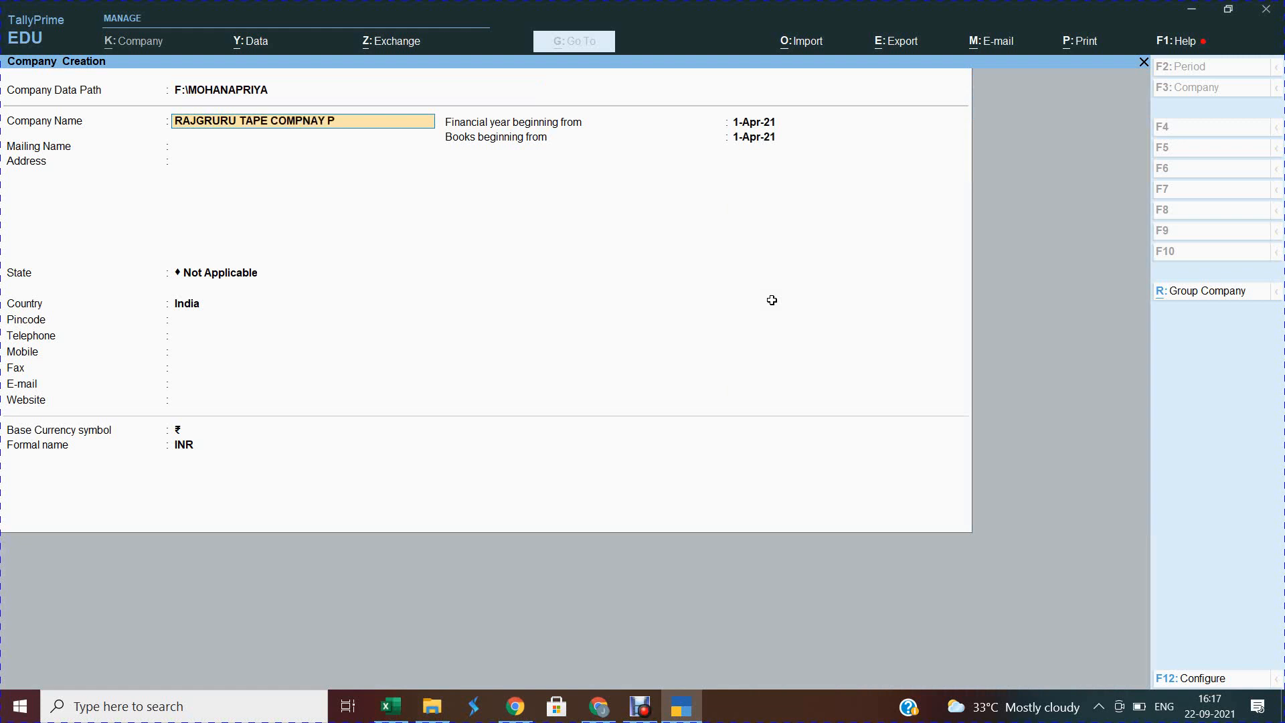
{"action": "type", "text": " LIMIT"}
{"action": "key", "text": "Return"}
{"action": "key", "text": "Return"}
{"action": "key", "text": "Return"}
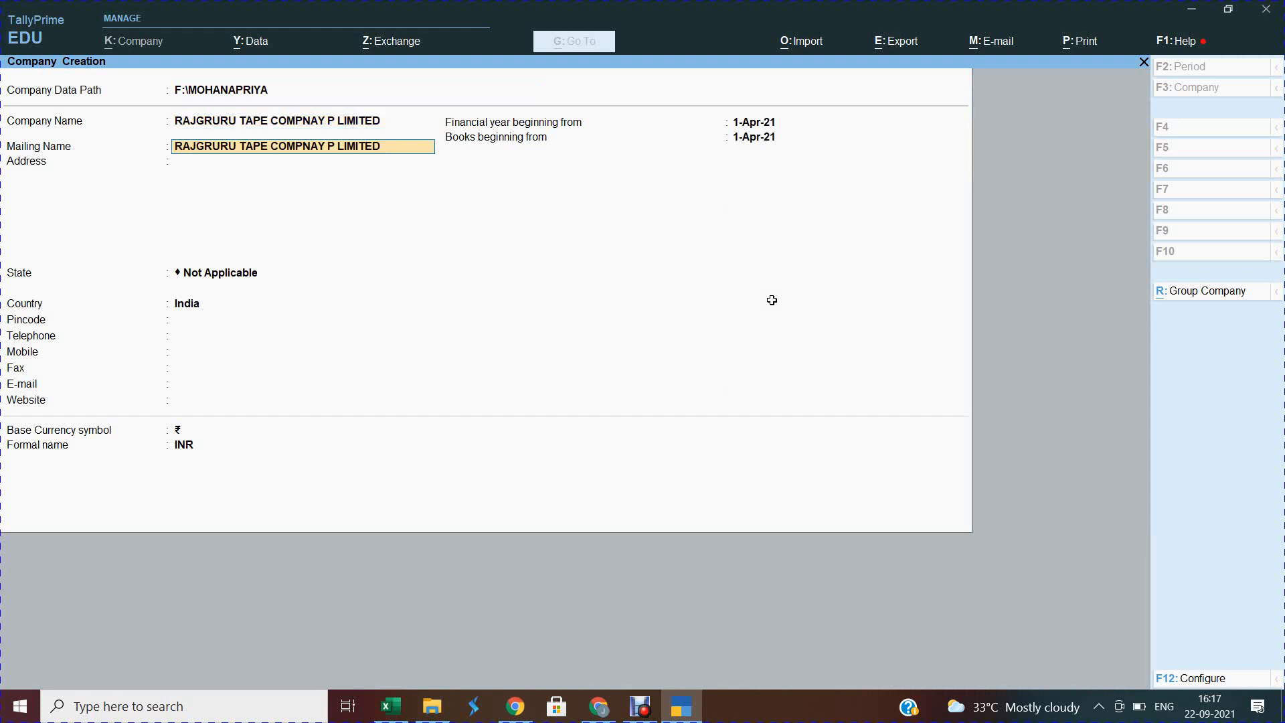
Set the company's state to Tamil Nadu and country to India, leaving the pincode and contact fields empty.
{"action": "type", "text": "TA"}
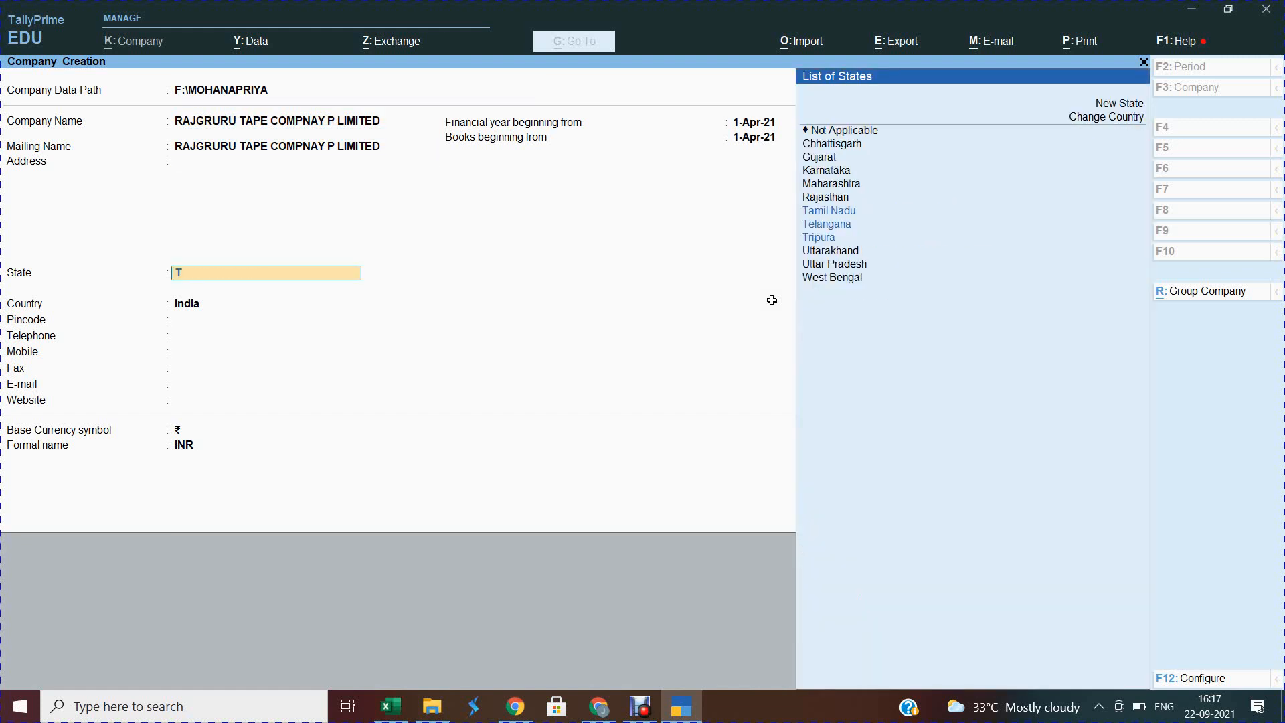
{"action": "key", "text": "Return"}
{"action": "key", "text": "Return"}
{"action": "key", "text": "Return"}
{"action": "key", "text": "Return"}
{"action": "key", "text": "Return"}
{"action": "key", "text": "Return"}
{"action": "key", "text": "Return"}
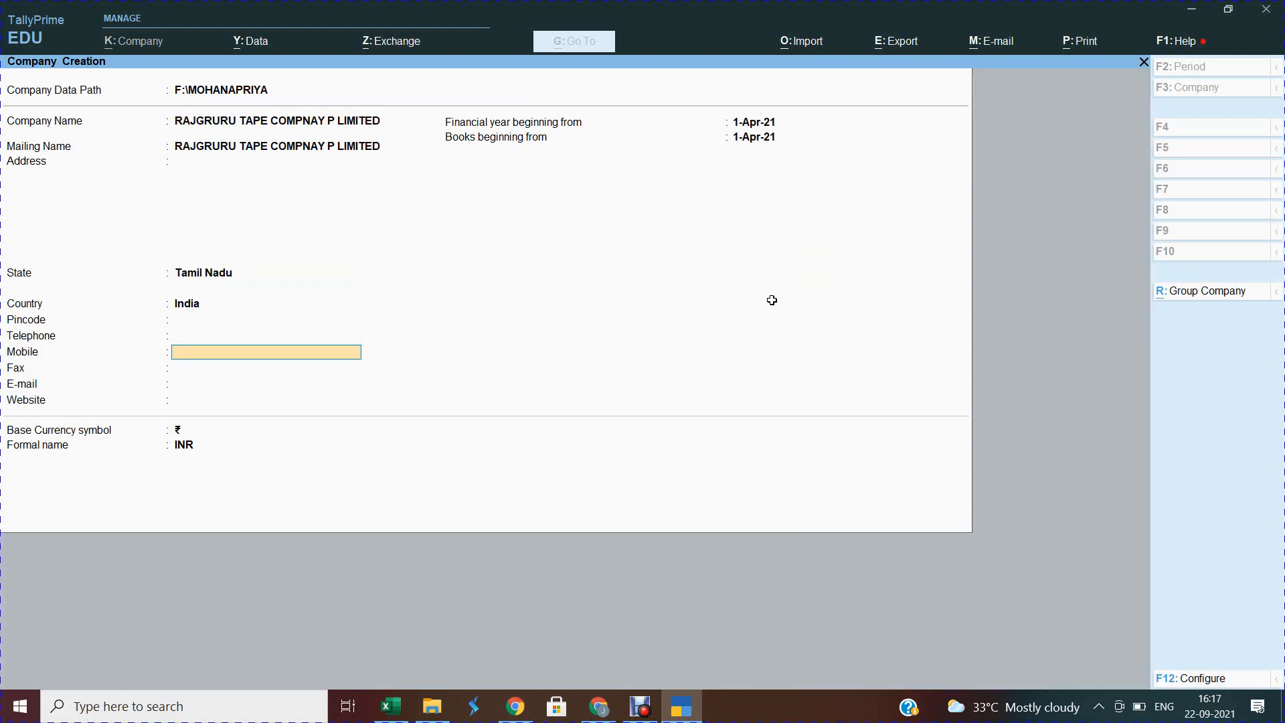
{"action": "key", "text": "Return"}
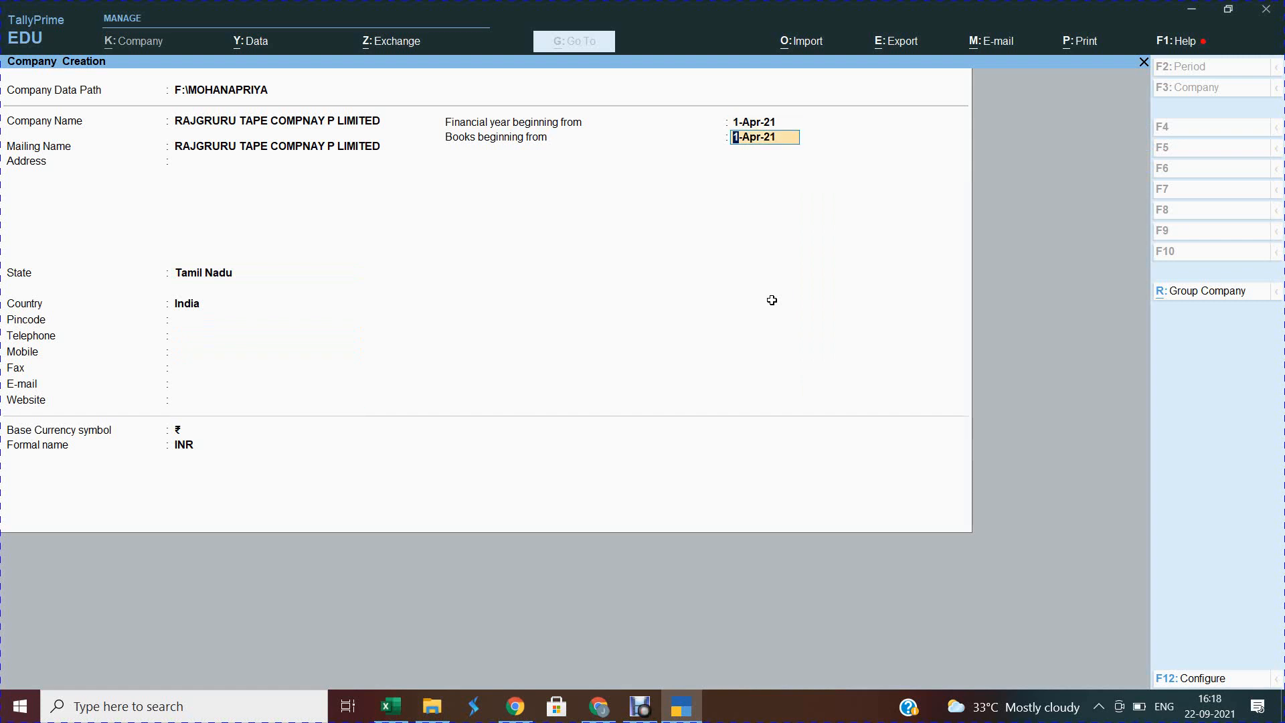
Set the financial year and books to begin from 1-Apr-20, keep INR as currency and save the company.
{"action": "key", "text": "BackSpace"}
{"action": "type", "text": "Apr-"}
{"action": "type", "text": "20"}
{"action": "key", "text": "Return"}
{"action": "key", "text": "Return"}
{"action": "key", "text": "Return"}
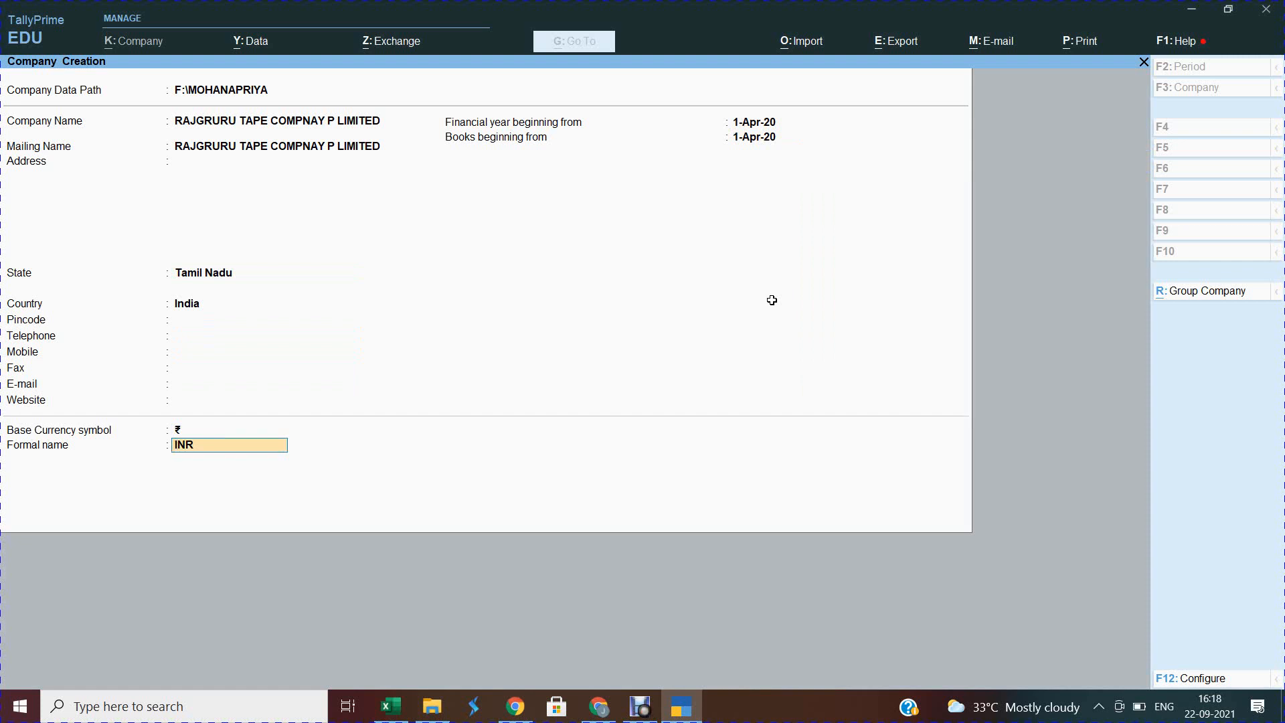
{"action": "key", "text": "Return"}
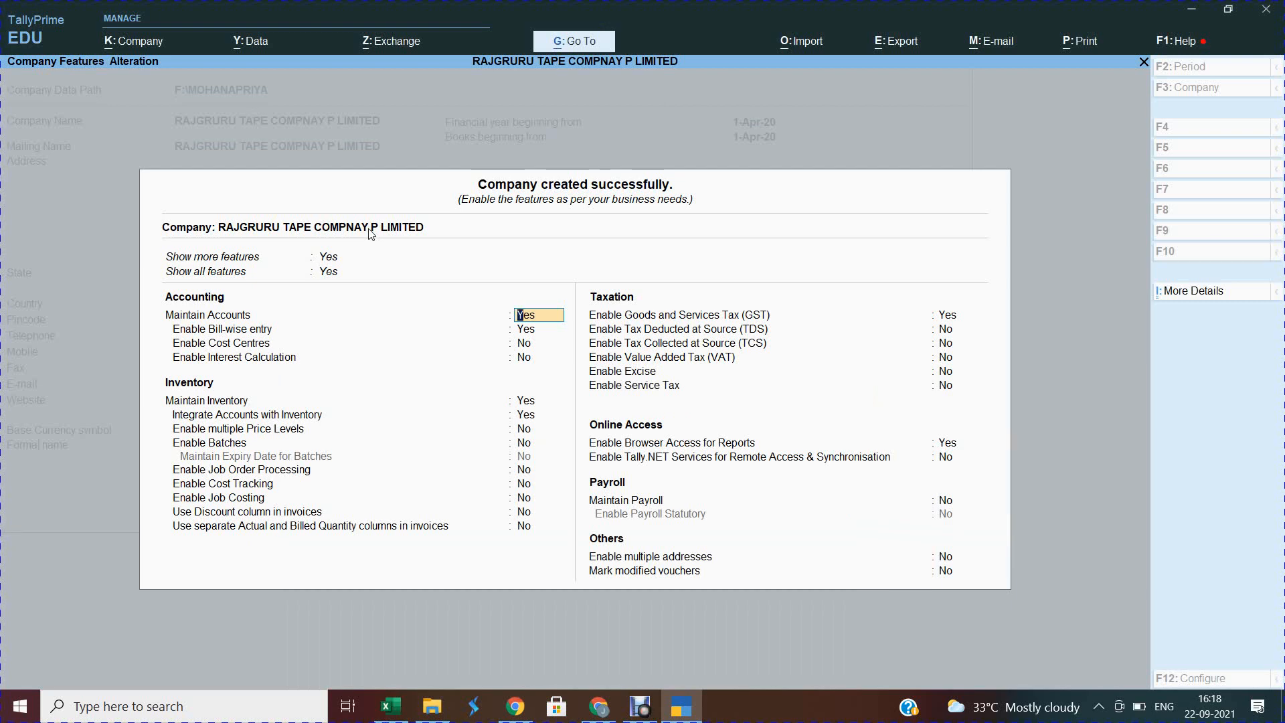
Keep the accounting features as they are and set Maintain Inventory to No for the new company.
{"action": "key", "text": "Return"}
{"action": "key", "text": "Return"}
{"action": "key", "text": "Return"}
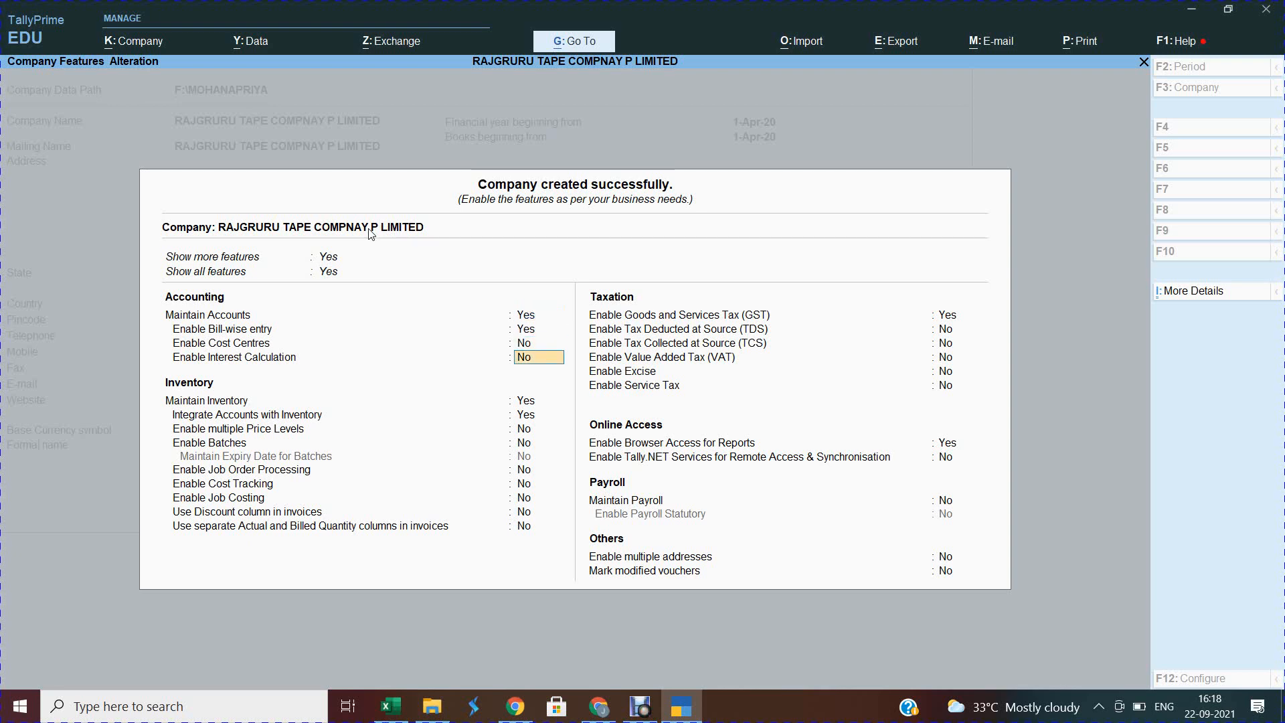
{"action": "key", "text": "Return"}
{"action": "key", "text": "Return"}
{"action": "key", "text": "Up"}
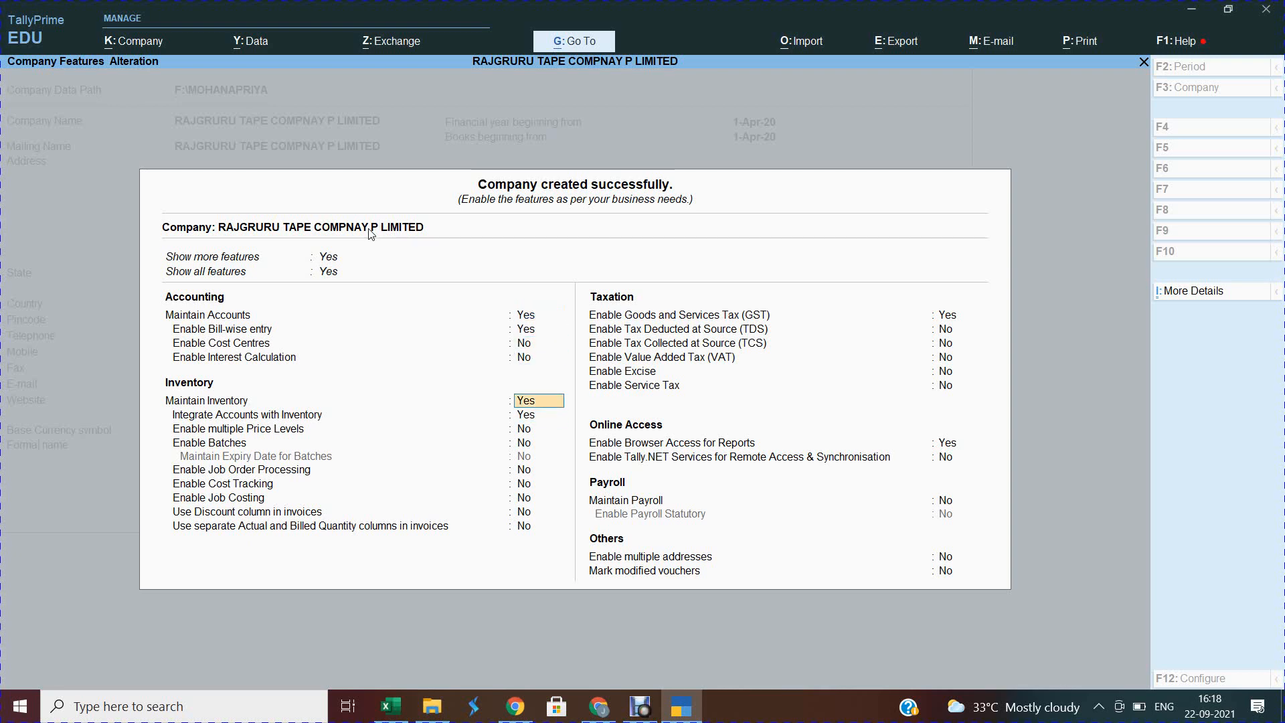
{"action": "type", "text": "N"}
{"action": "key", "text": "Return"}
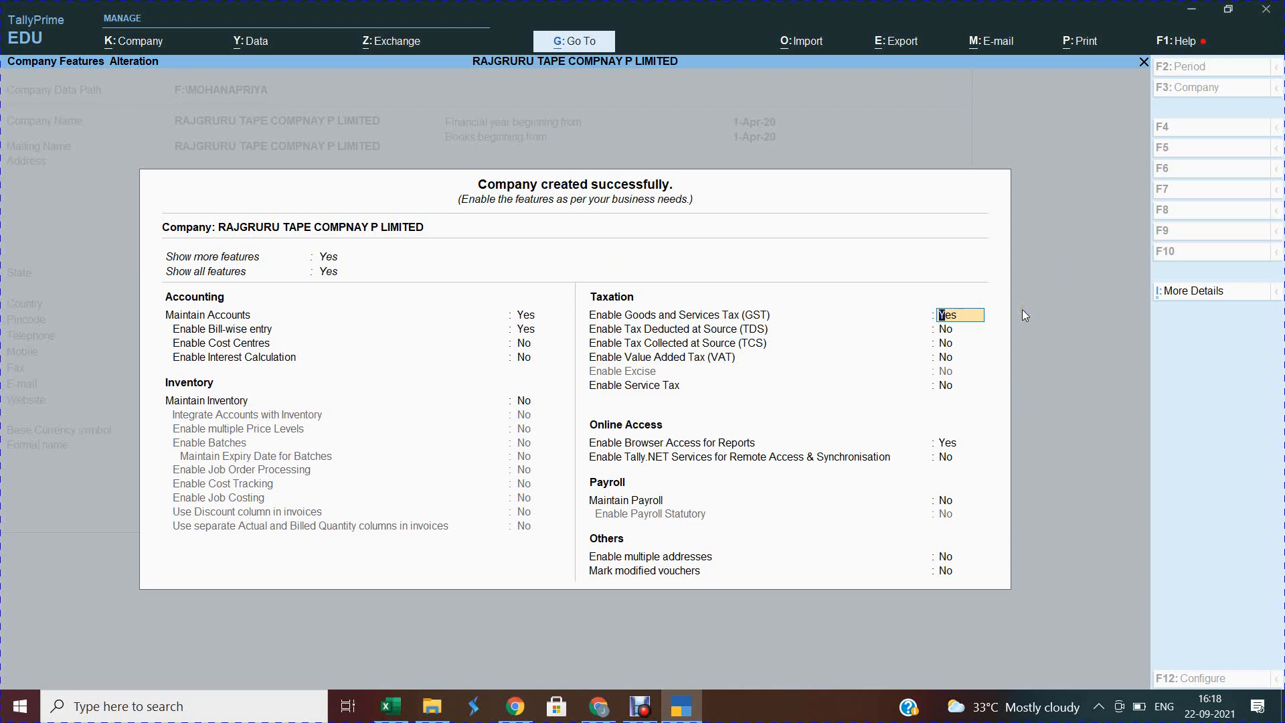
Enable GST with state Tamil Nadu, Regular registration, no other-territory assessee, applicable from 1-Apr-20.
{"action": "key", "text": "Return"}
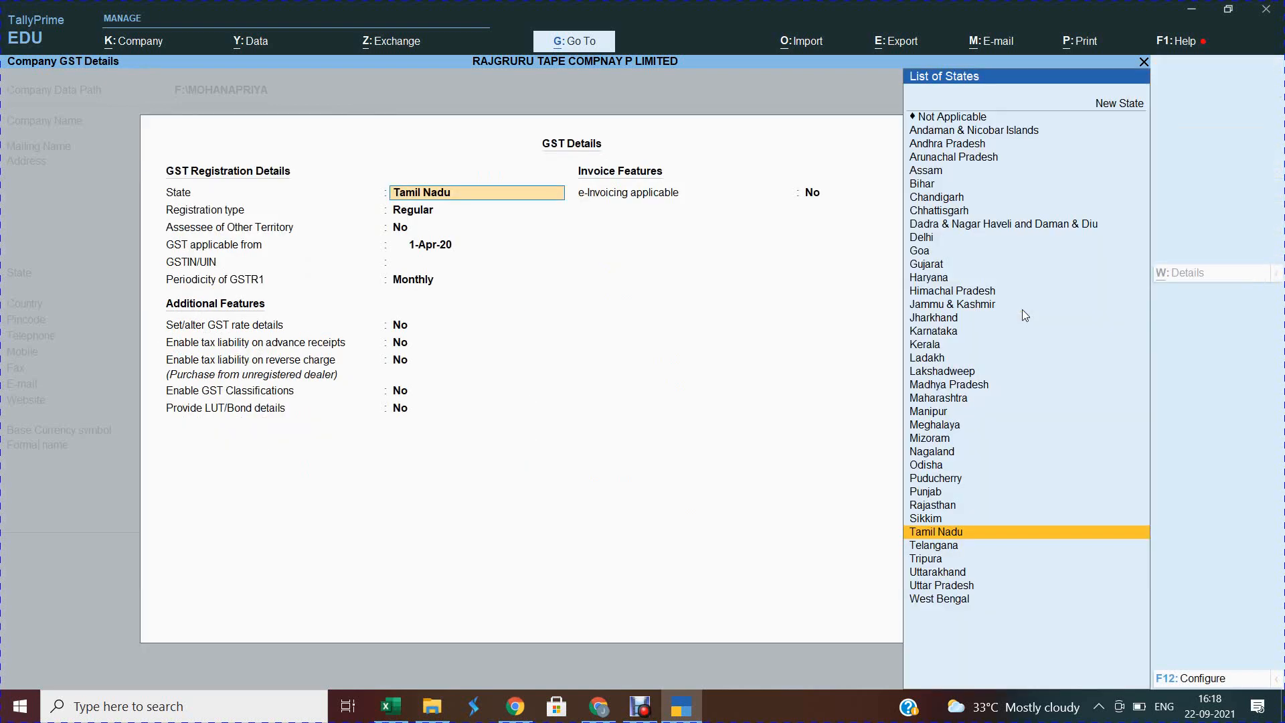
{"action": "key", "text": "Return"}
{"action": "key", "text": "Return"}
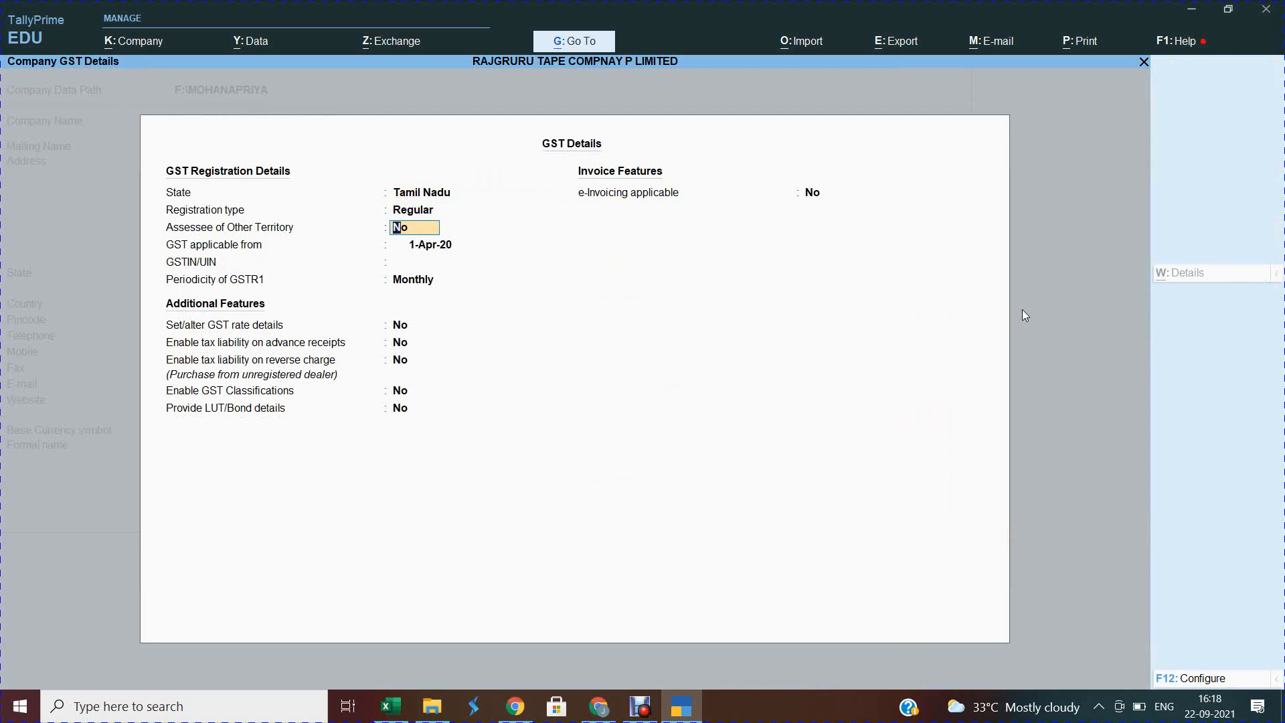
{"action": "key", "text": "Return"}
{"action": "key", "text": "Return"}
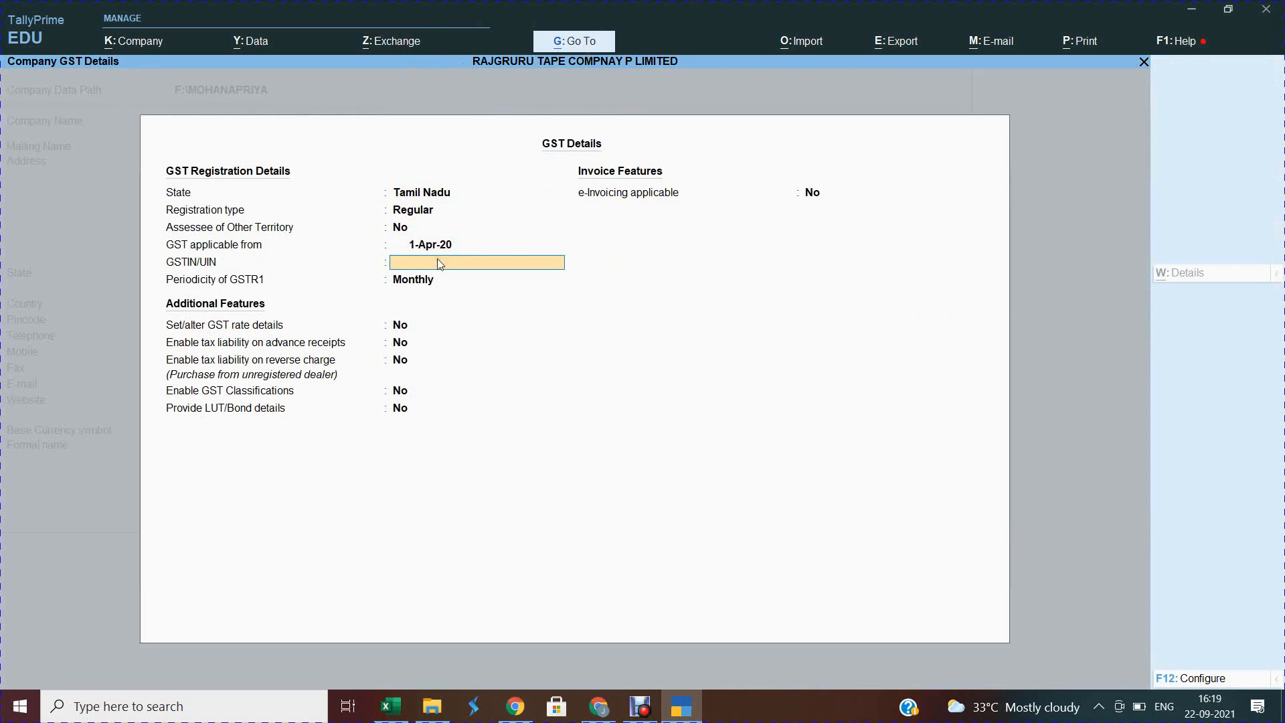
Enter the company's GSTIN, dismiss the validation warning and keep the GSTR1 periodicity Monthly.
{"action": "type", "text": "33AAGCR1256K1Z0"}
{"action": "key", "text": "Return"}
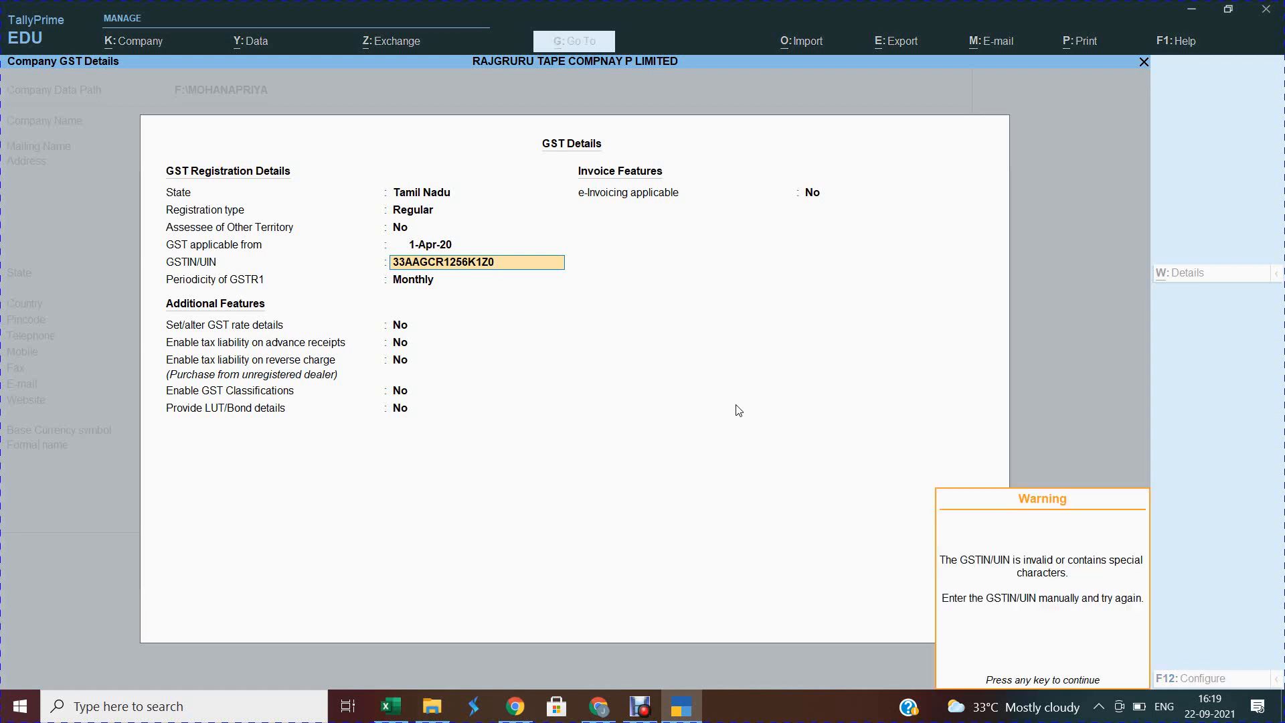
{"action": "key", "text": "Return"}
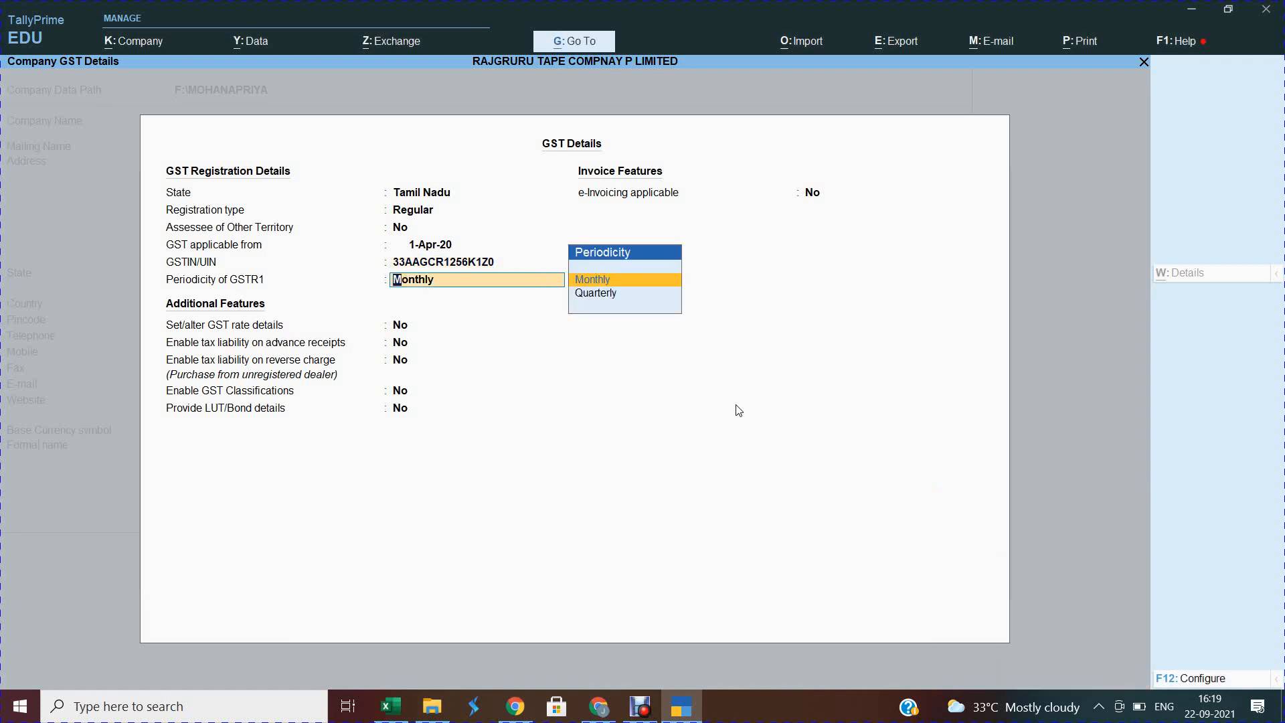
{"action": "key", "text": "Return"}
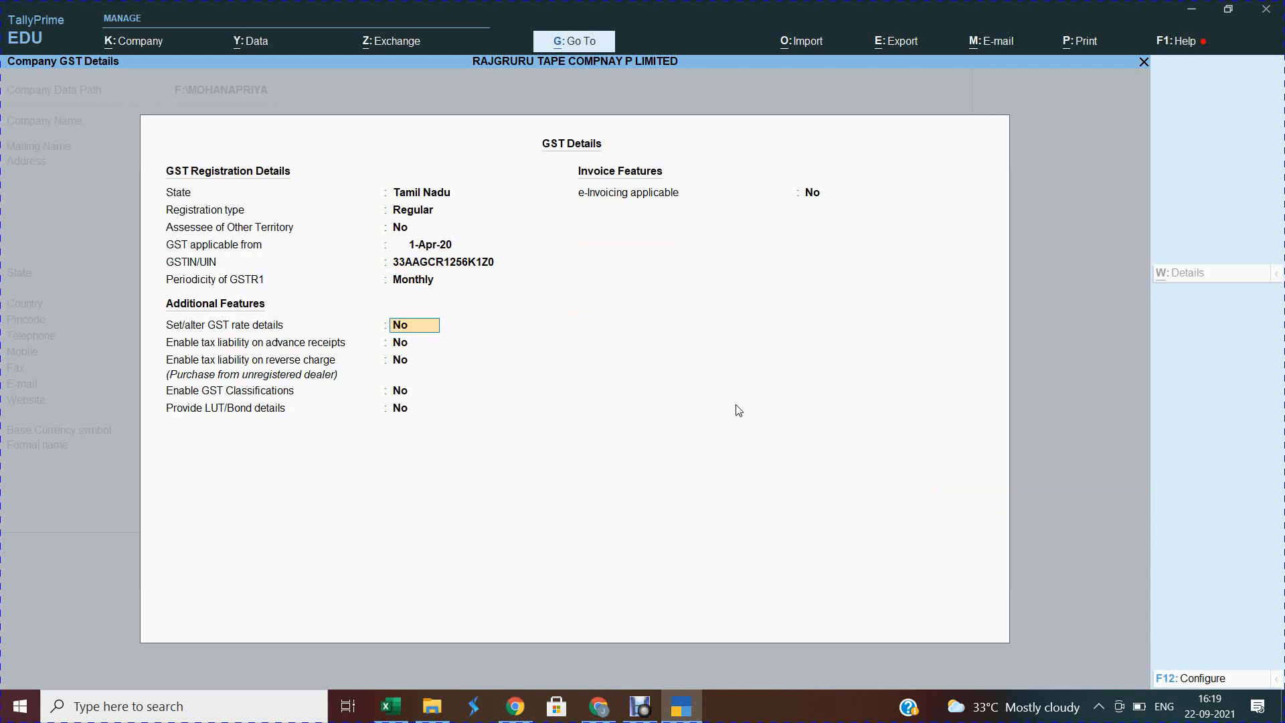
Set Enable GST Classifications to Yes, keep the other additional GST features at No, and save the company features.
{"action": "key", "text": "Return"}
{"action": "key", "text": "Return"}
{"action": "key", "text": "Return"}
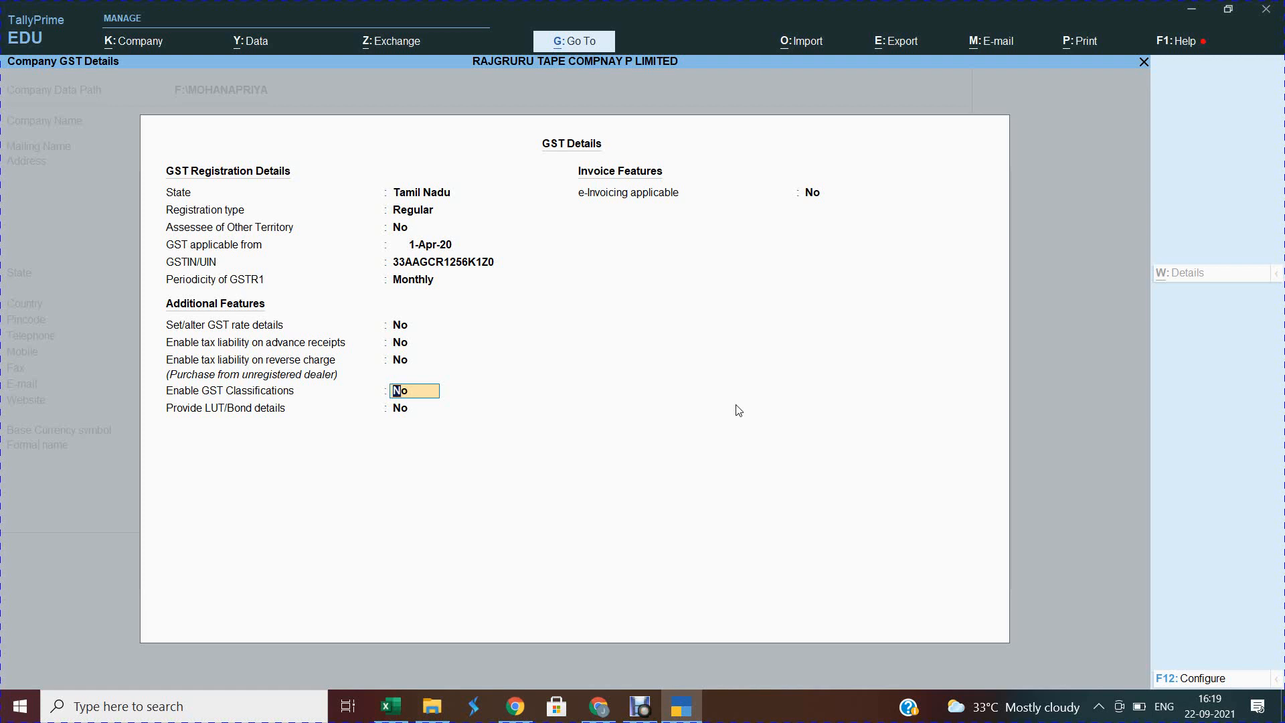
{"action": "type", "text": "Y"}
{"action": "key", "text": "Return"}
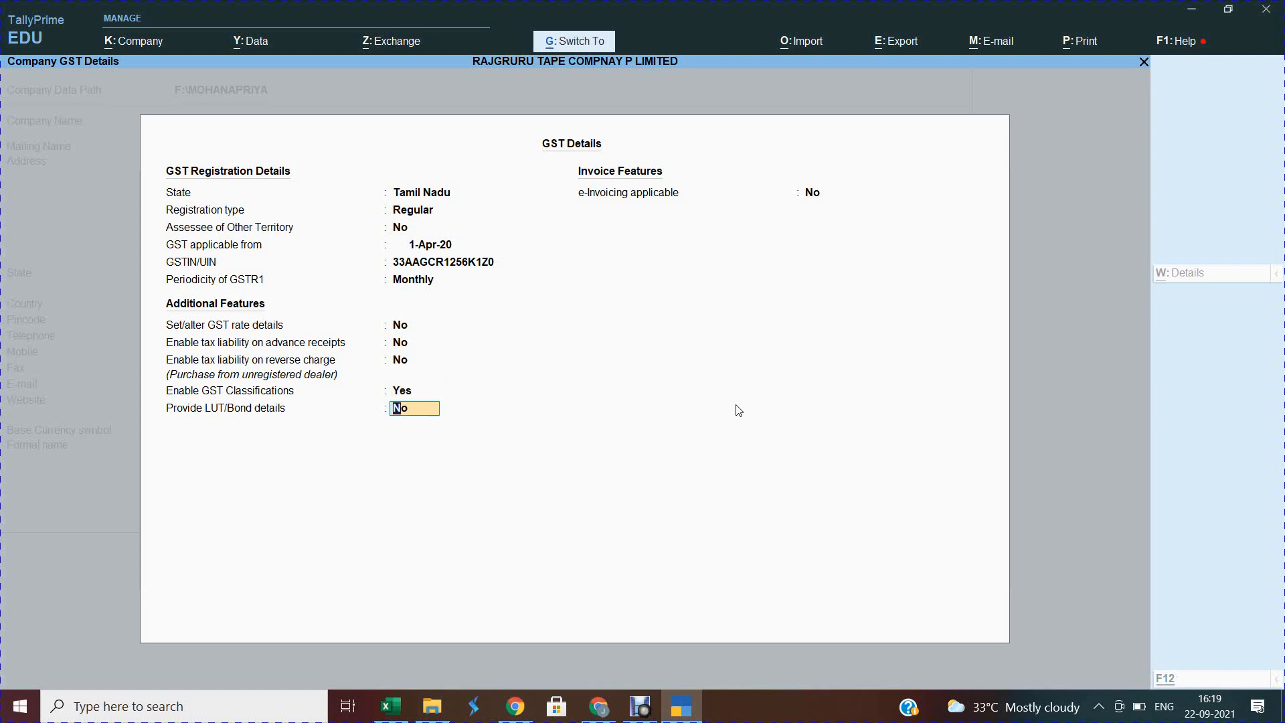
{"action": "key", "text": "Return"}
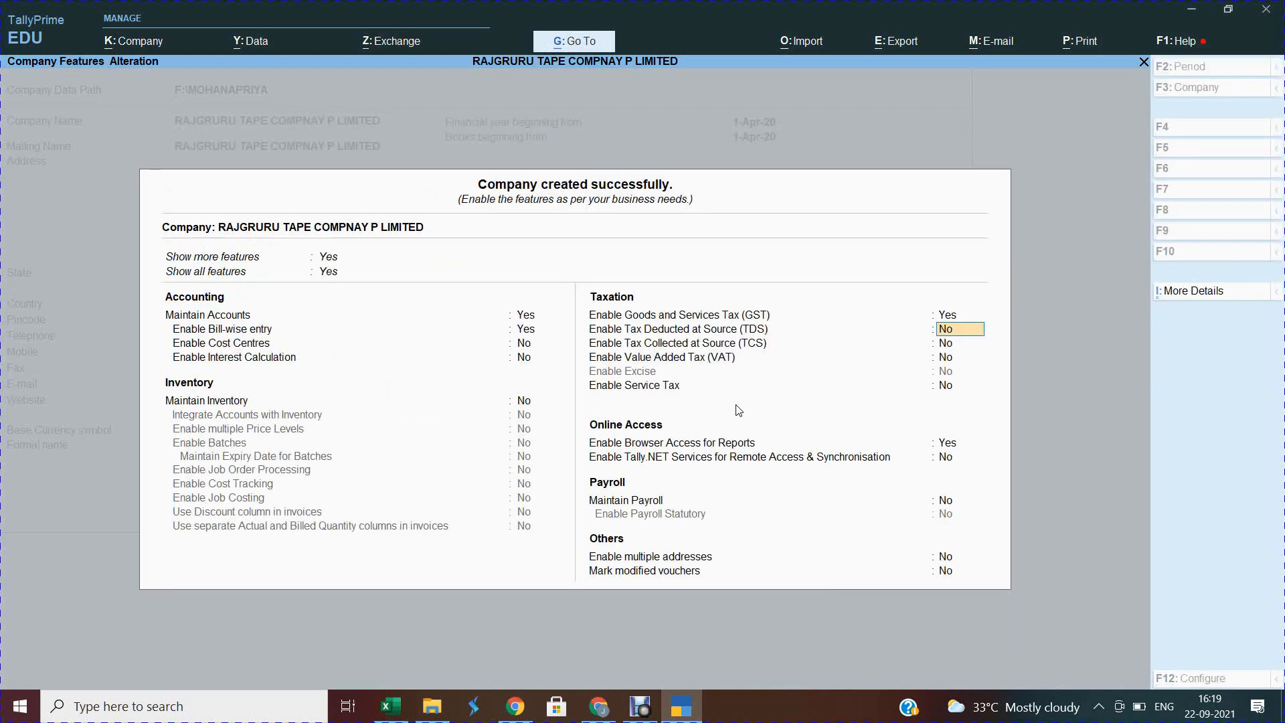
{"action": "key", "text": "ctrl"}
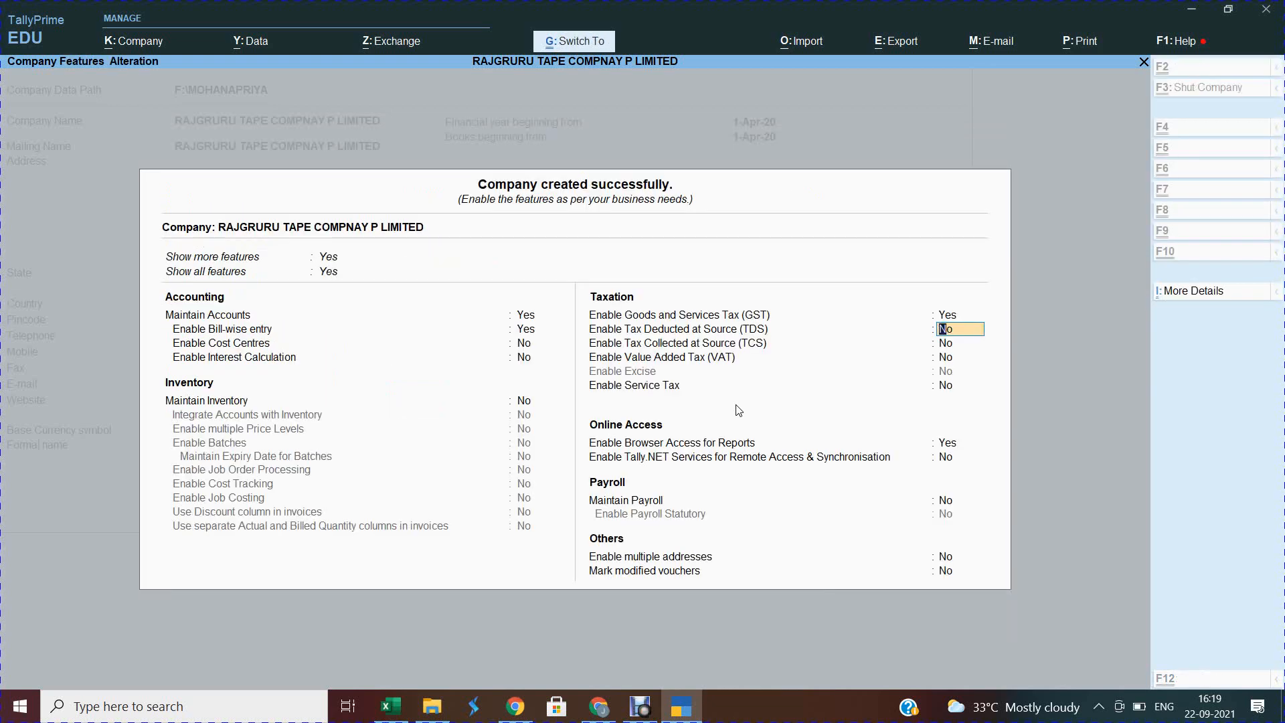
{"action": "key", "text": "ctrl+a"}
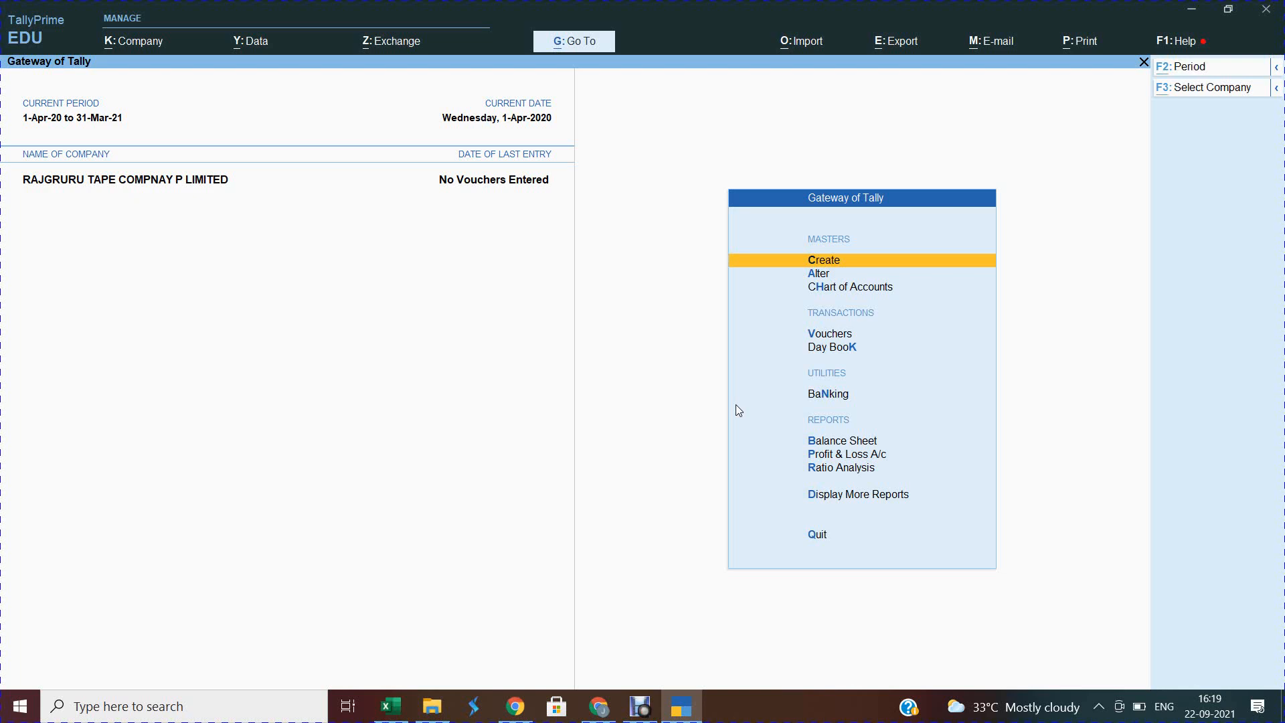
Switch to the Google Meet call, admit the waiting participant and return to TallyPrime.
{"action": "key", "text": "alt+Tab"}
{"action": "key", "text": "alt+Tab"}
{"action": "key", "text": "alt+Tab"}
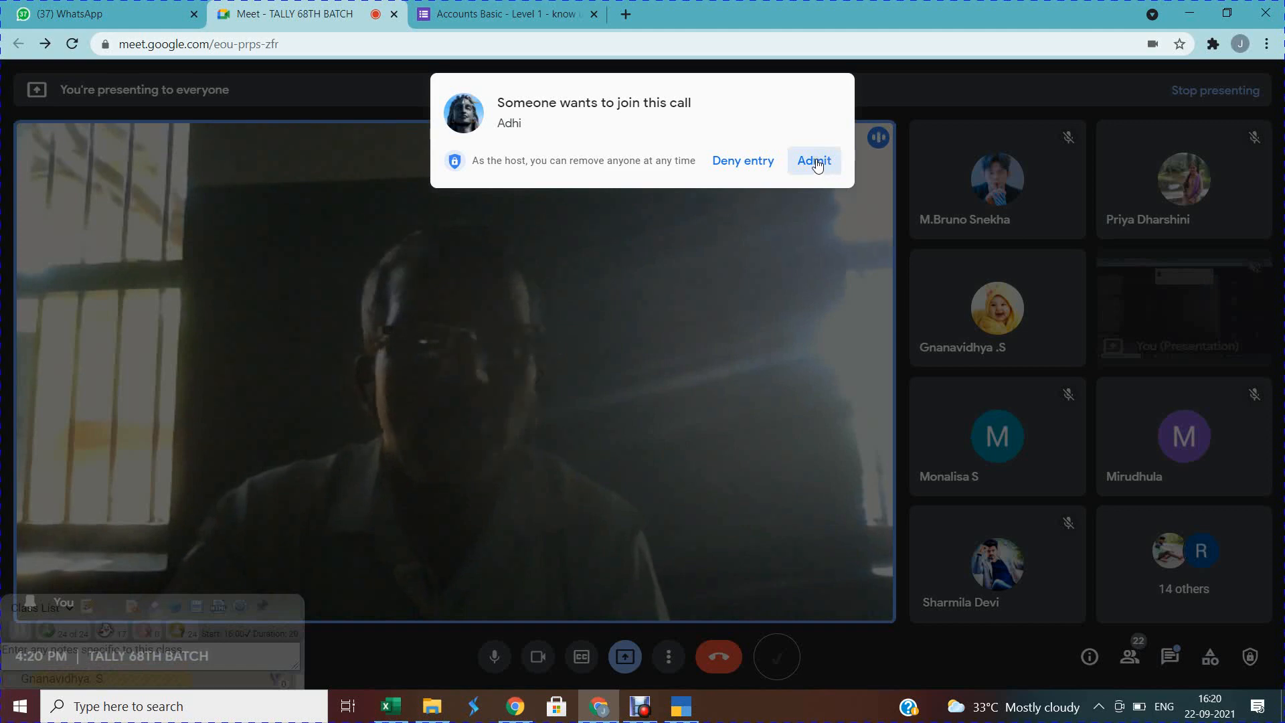
{"action": "left_click", "coordinate": [816, 161]}
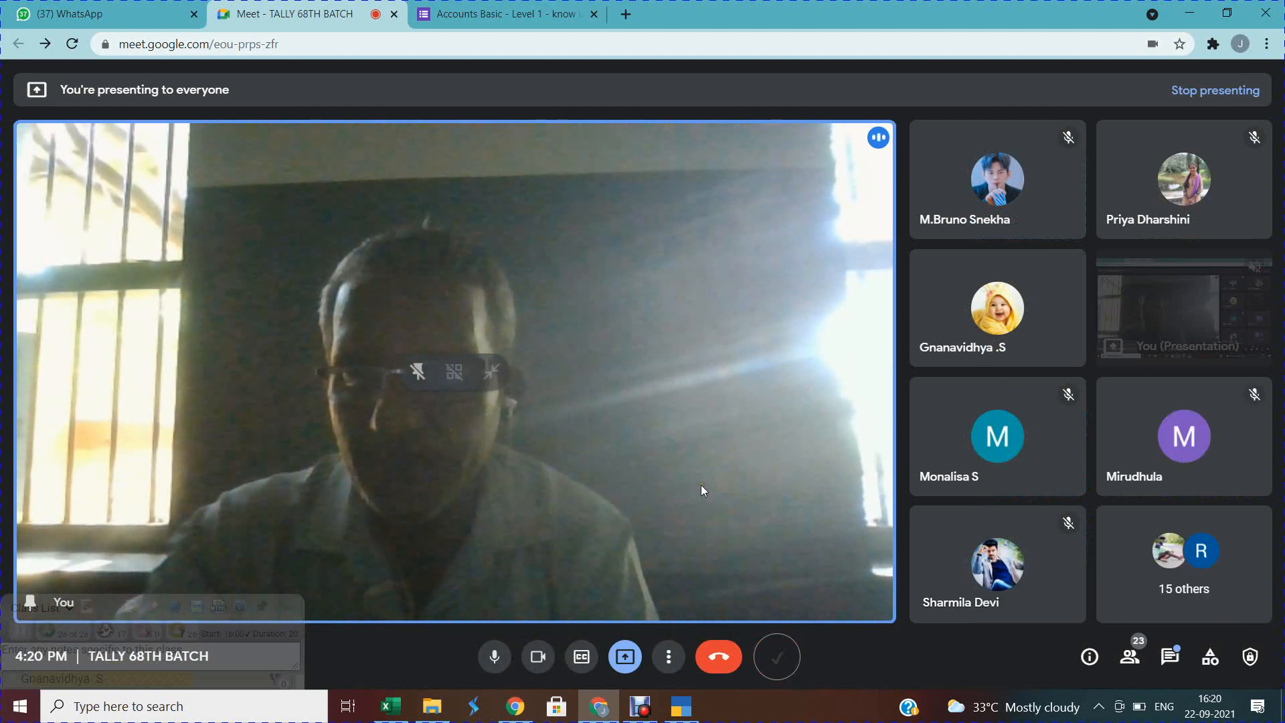
{"action": "key", "text": "alt+Tab"}
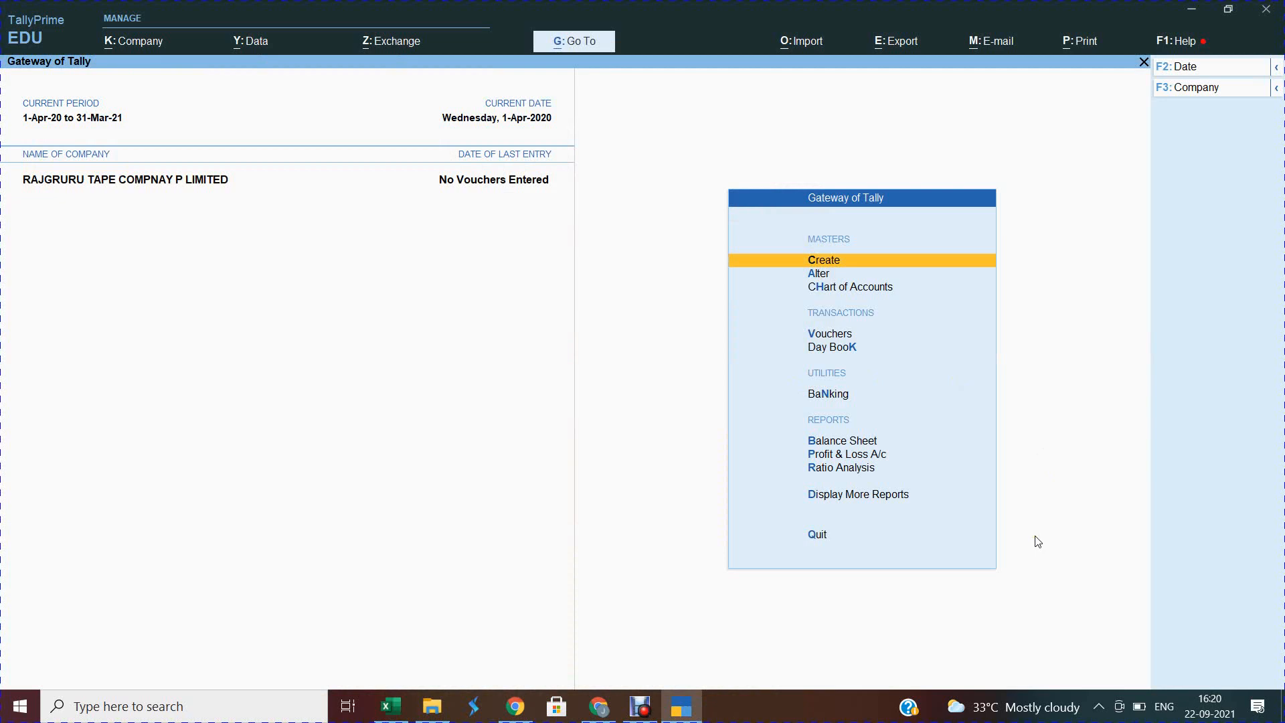
Reopen the company features and review the accounting and inventory settings.
{"action": "key", "text": "F11"}
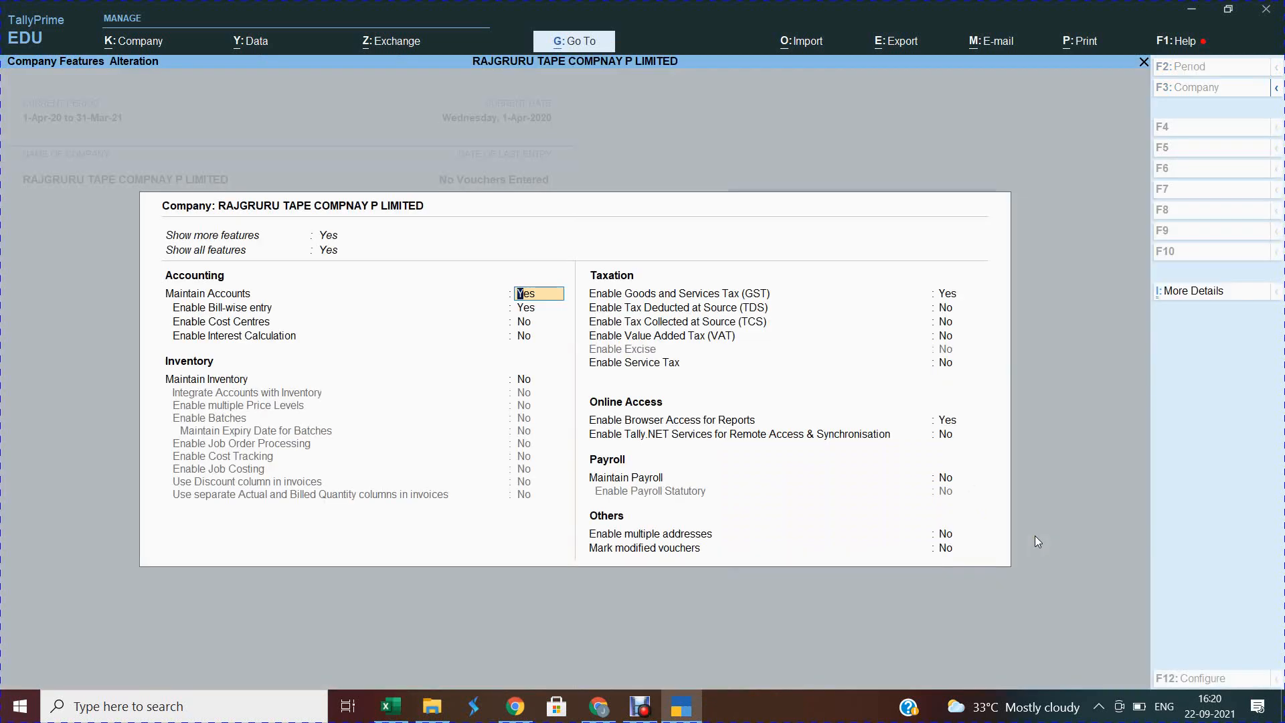
{"action": "key", "text": "Return"}
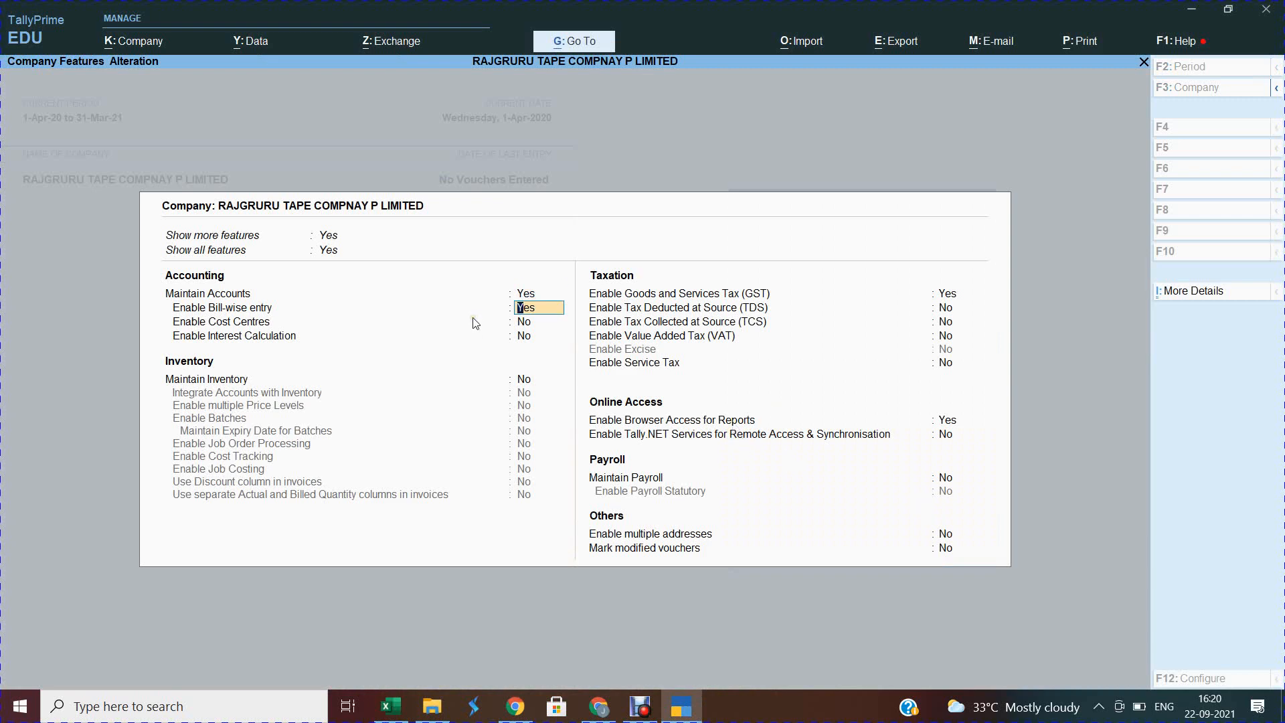
{"action": "key", "text": "Return"}
{"action": "key", "text": "Return"}
{"action": "key", "text": "Return"}
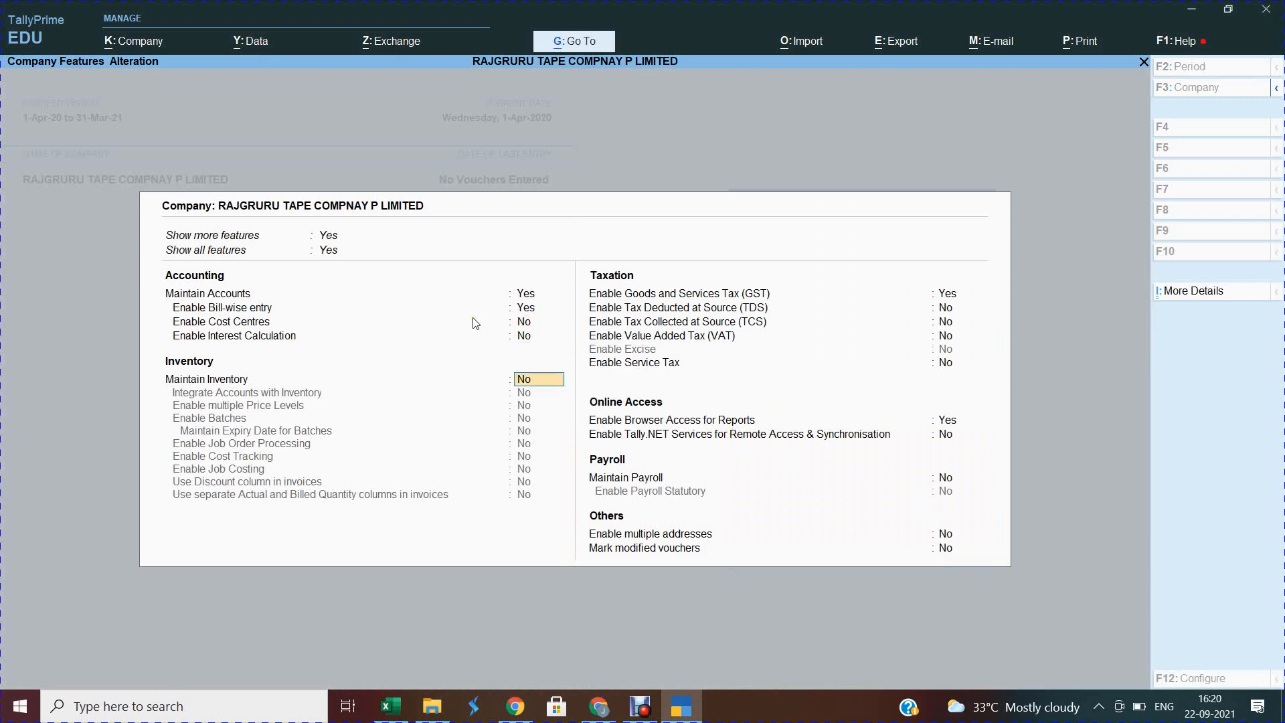
{"action": "key", "text": "Return"}
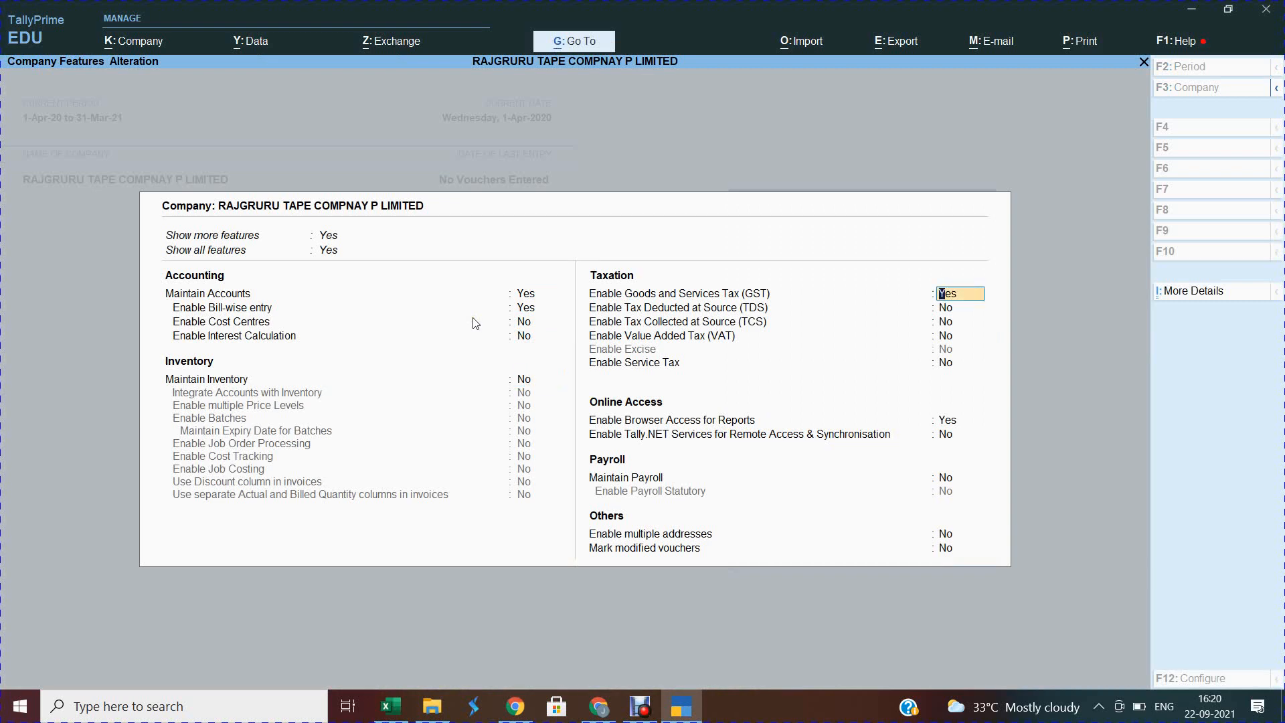
Open the company's GST details and review the registration type, applicable date, GSTIN and GSTR1 periodicity.
{"action": "key", "text": "Return"}
{"action": "key", "text": "Return"}
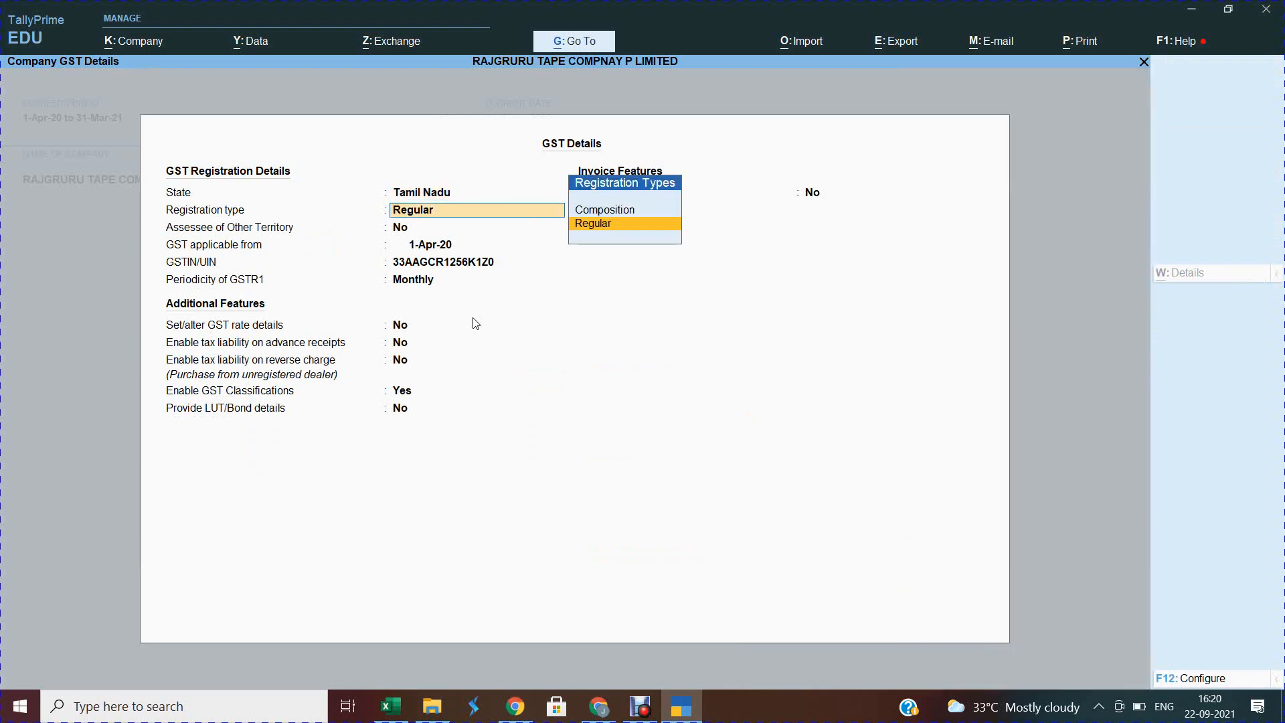
{"action": "key", "text": "Return"}
{"action": "key", "text": "Return"}
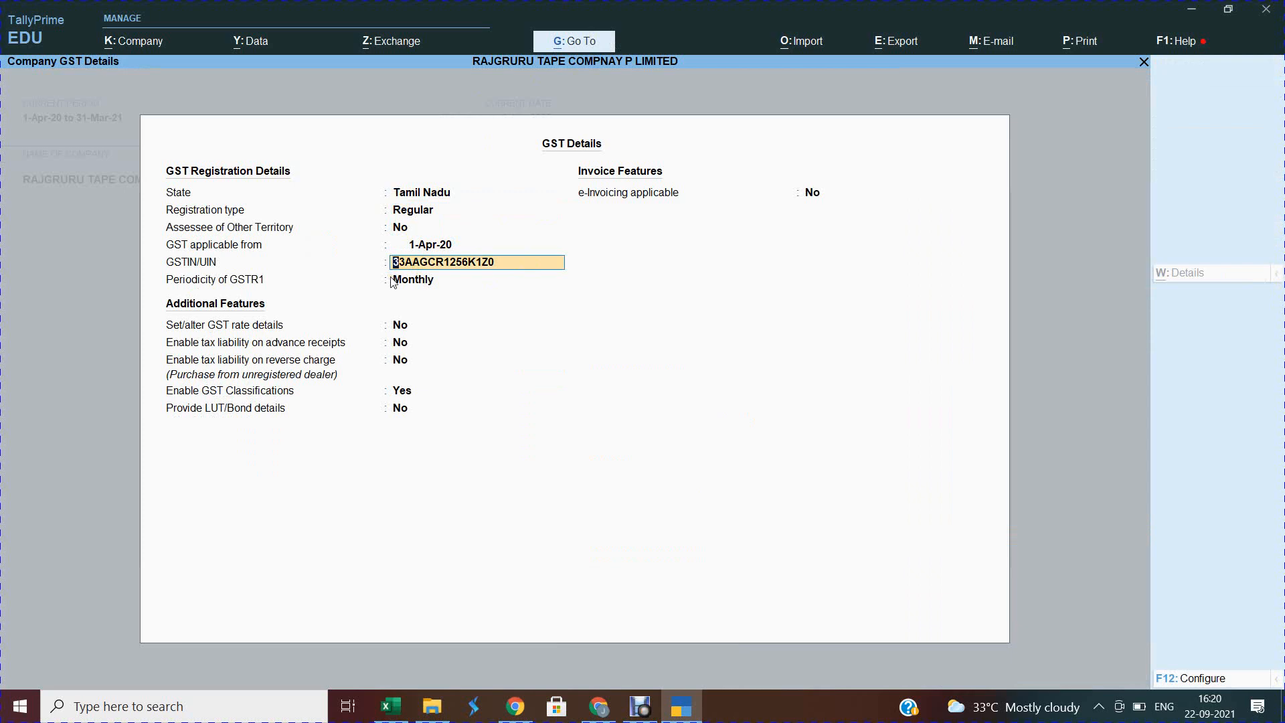
{"action": "key", "text": "Return"}
{"action": "key", "text": "Return"}
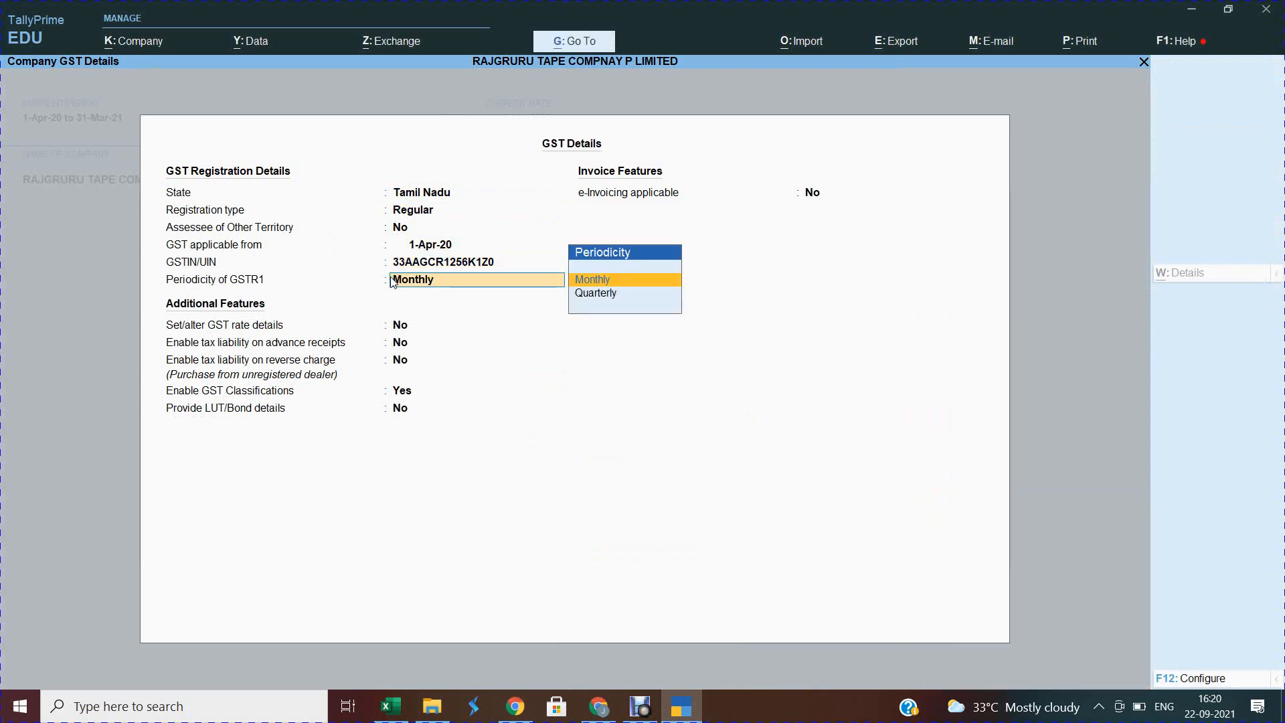
{"action": "key", "text": "Return"}
Review the additional GST features, accept the GST details as they are and save the company features.
{"action": "key", "text": "Return"}
{"action": "key", "text": "Return"}
{"action": "key", "text": "Return"}
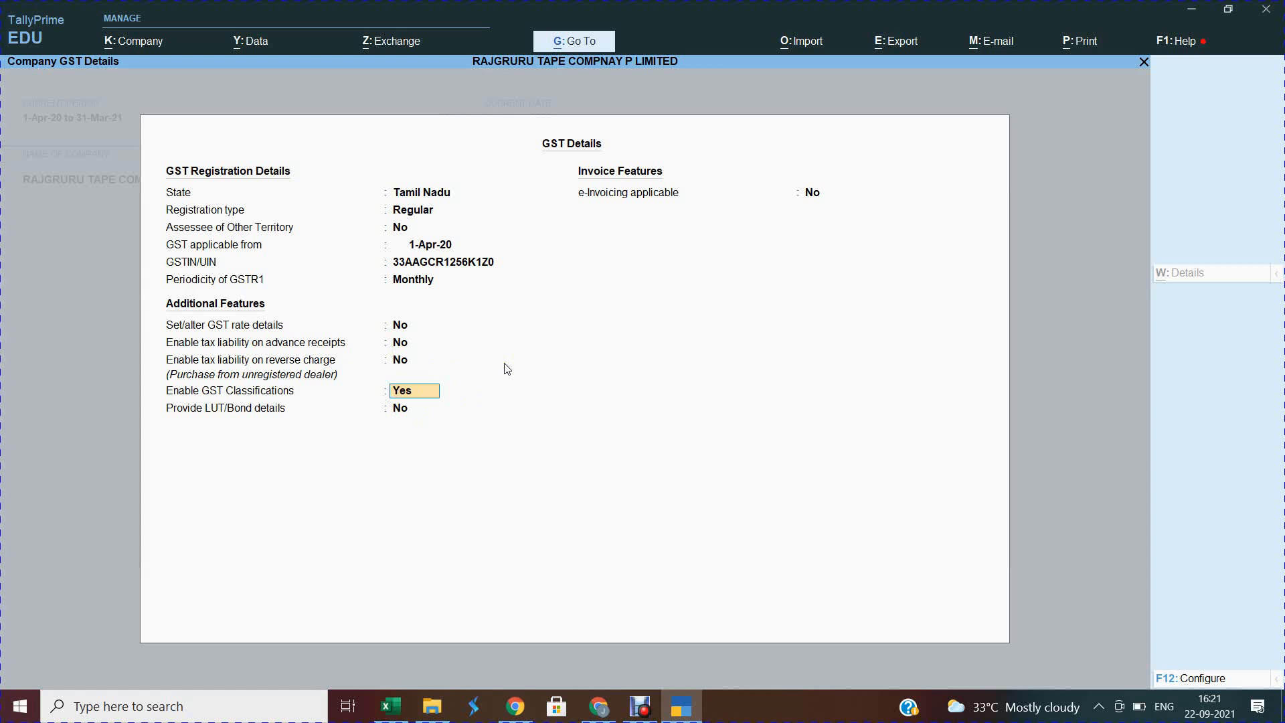
{"action": "key", "text": "Return"}
{"action": "key", "text": "Return"}
{"action": "key", "text": "Return"}
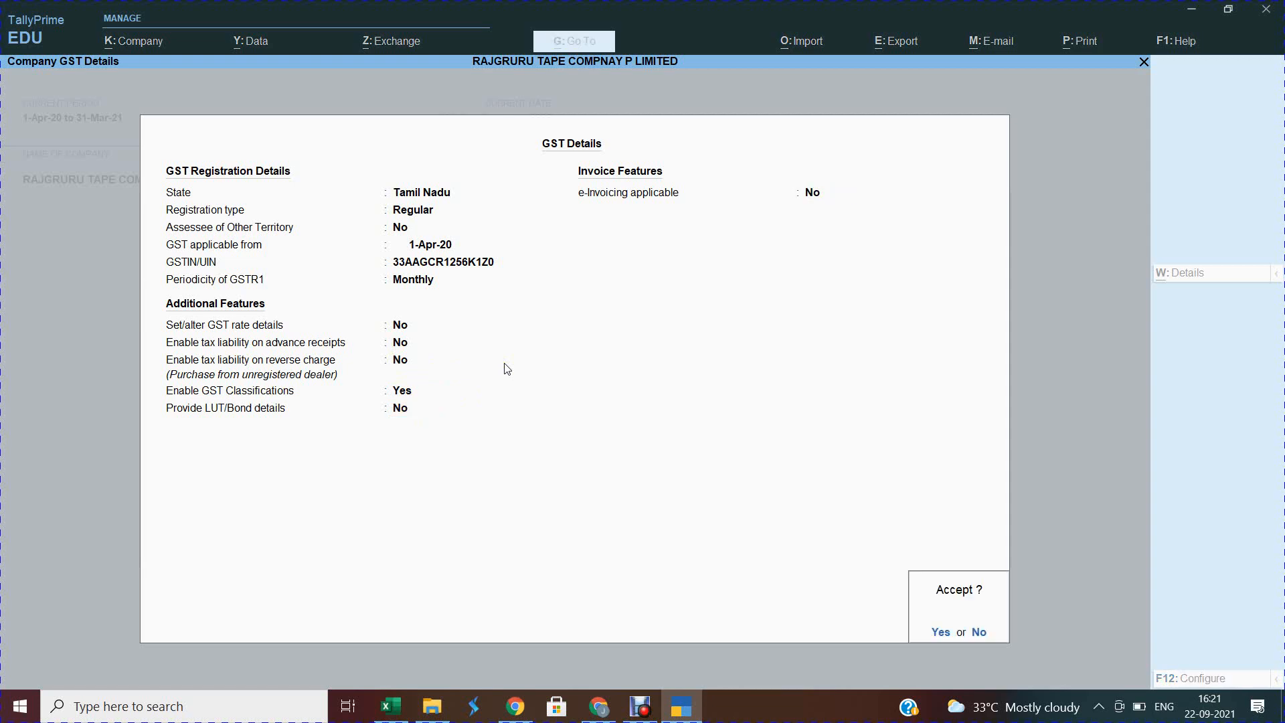
{"action": "key", "text": "Return"}
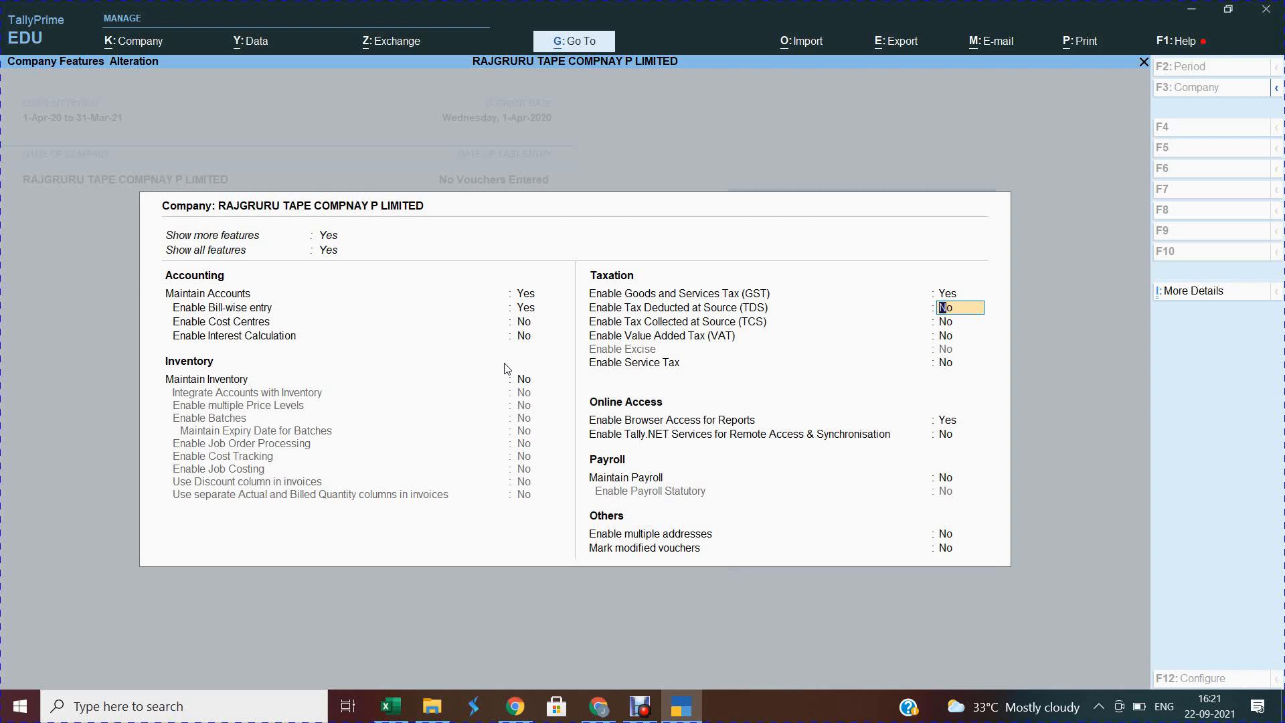
{"action": "key", "text": "ctrl"}
{"action": "key", "text": "ctrl+a"}
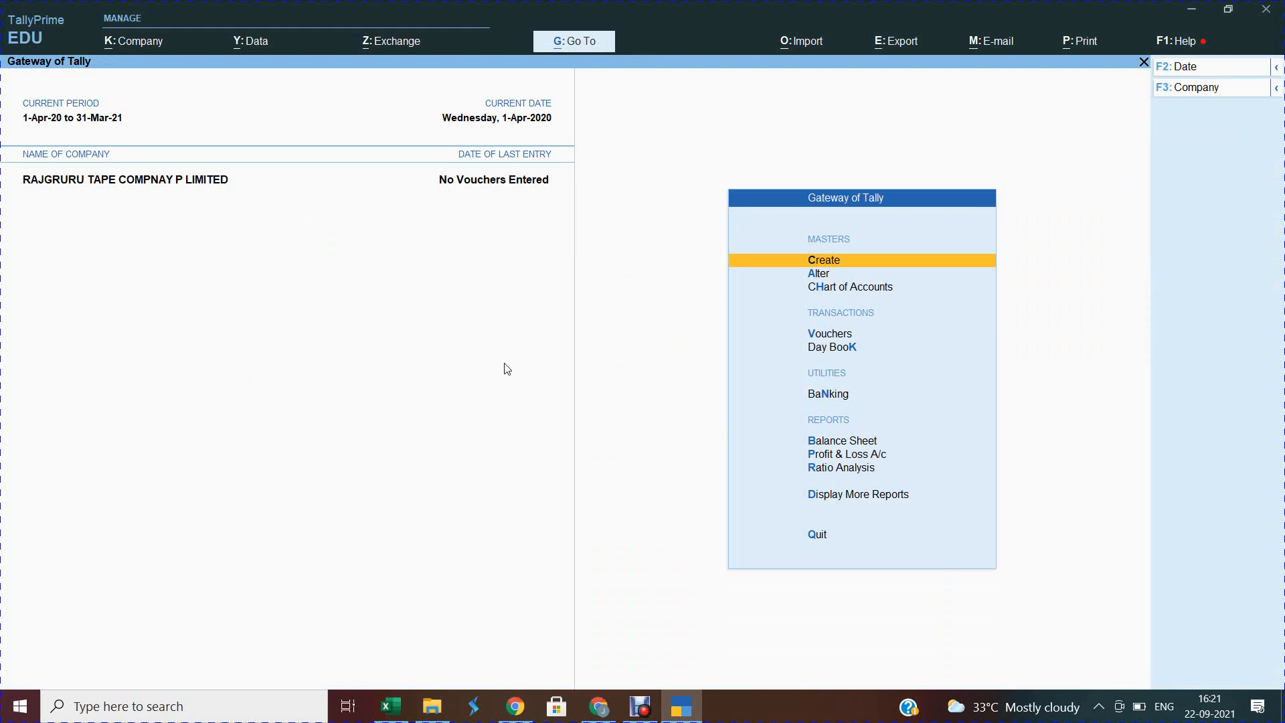
{"action": "key", "text": "alt+Tab"}
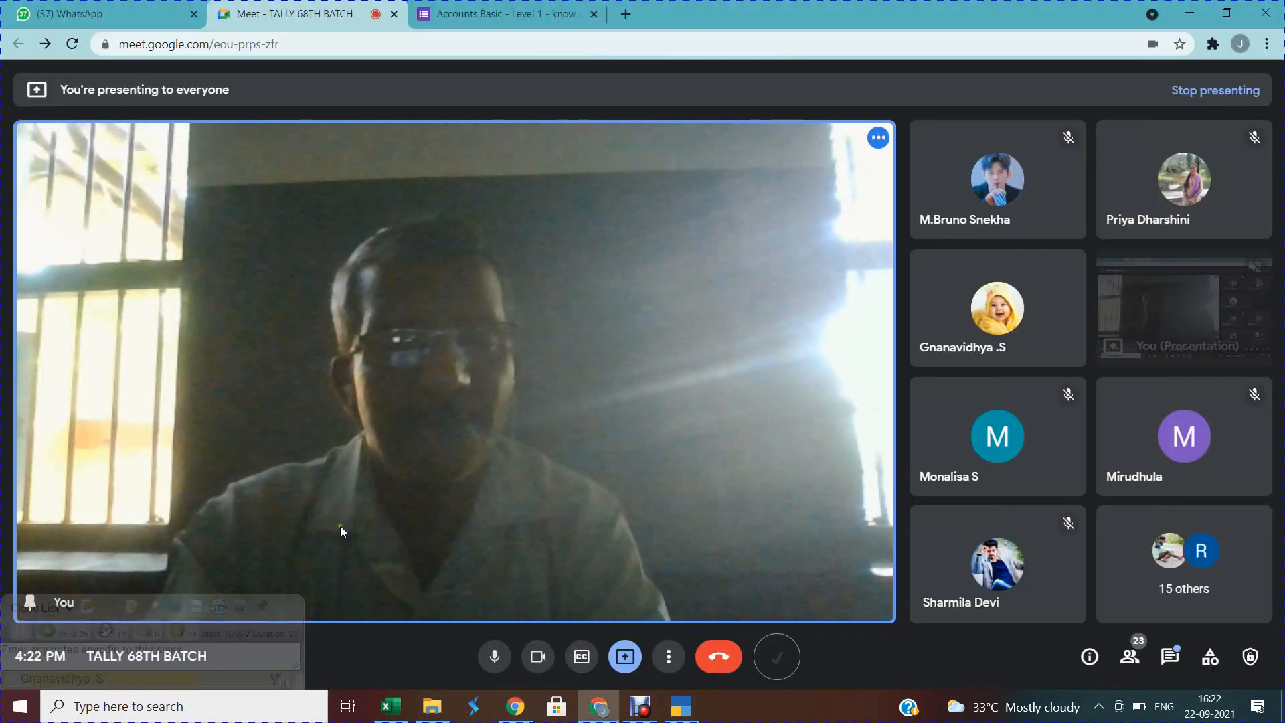
{"action": "left_click", "coordinate": [386, 712]}
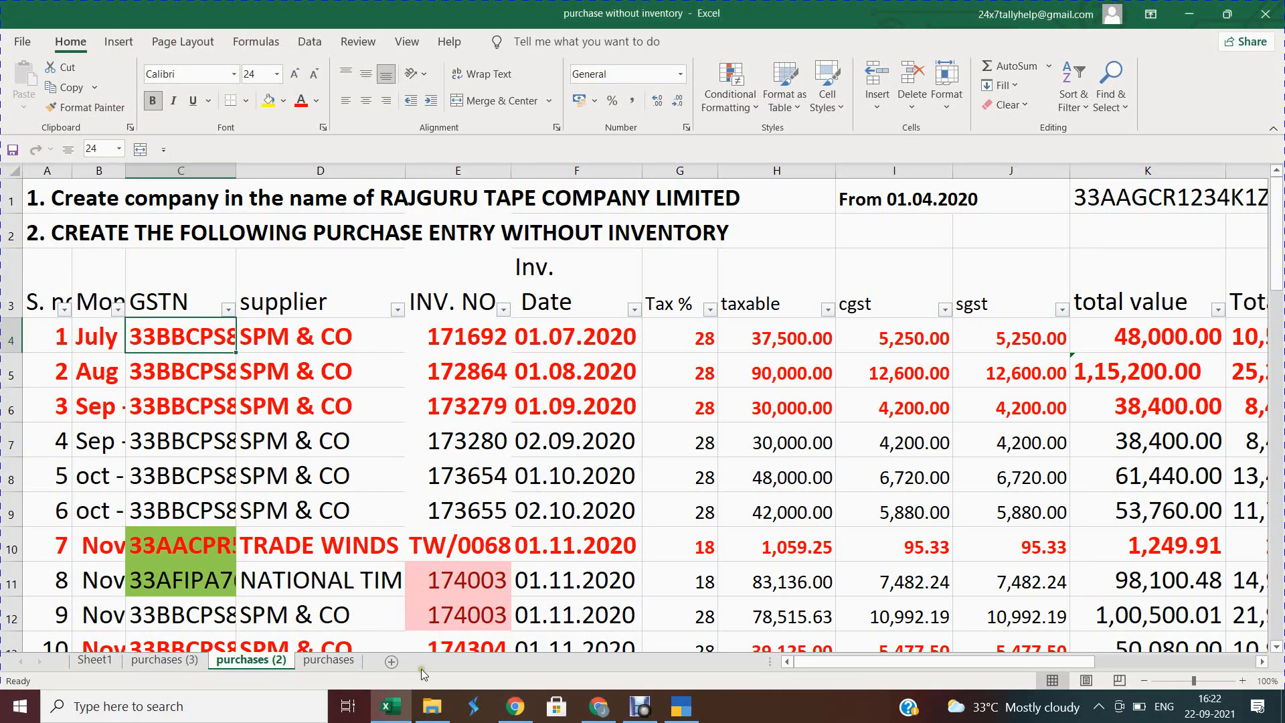
{"action": "mouse_move", "coordinate": [681, 707]}
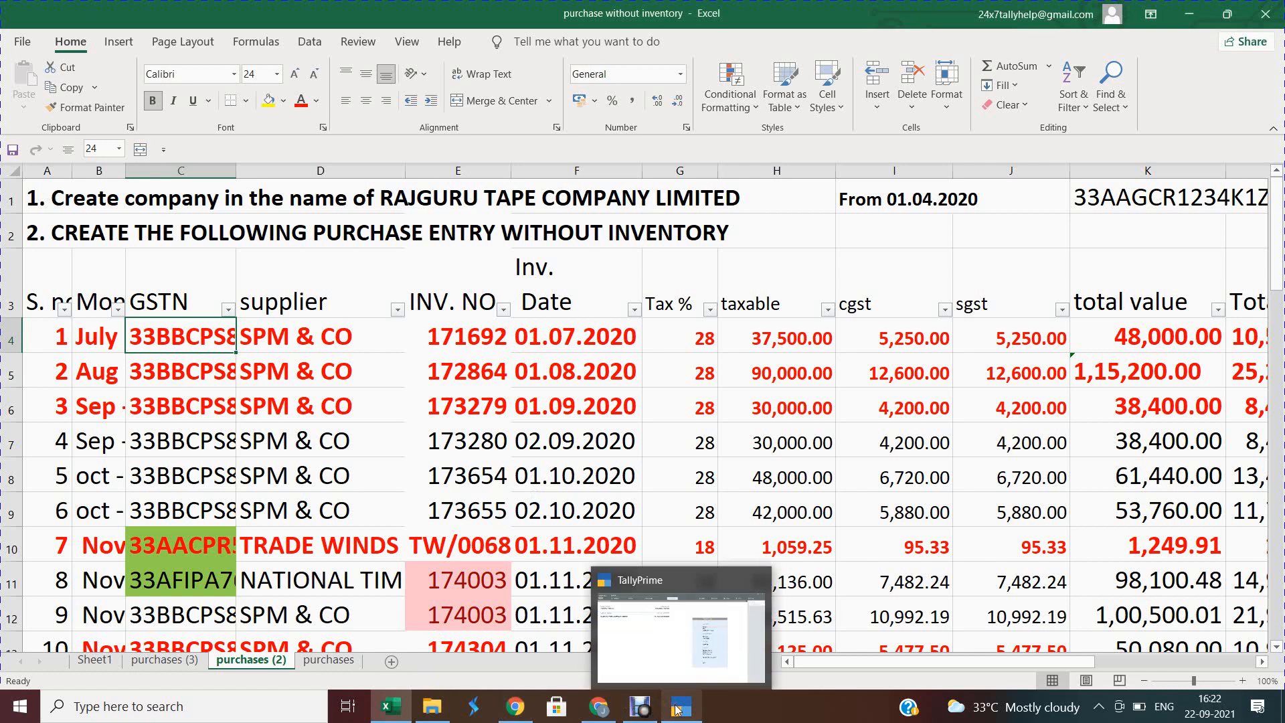
{"action": "left_click", "coordinate": [676, 636]}
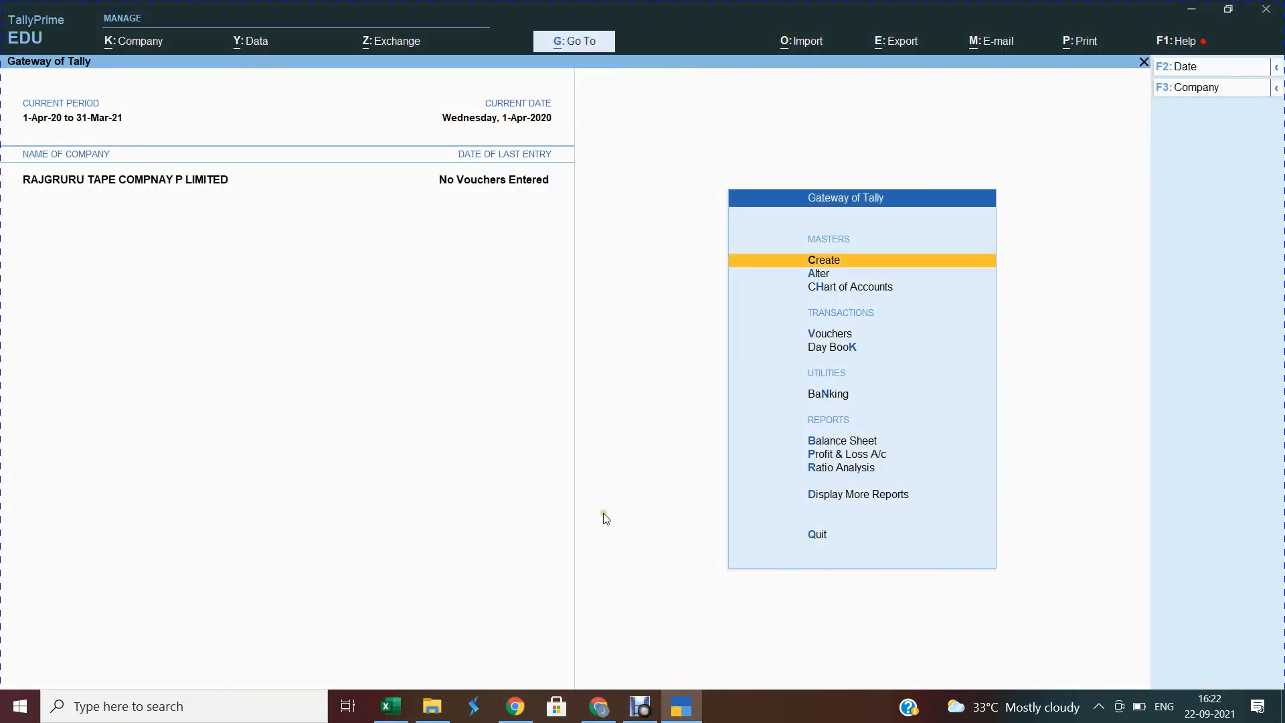
{"action": "left_click", "coordinate": [381, 709]}
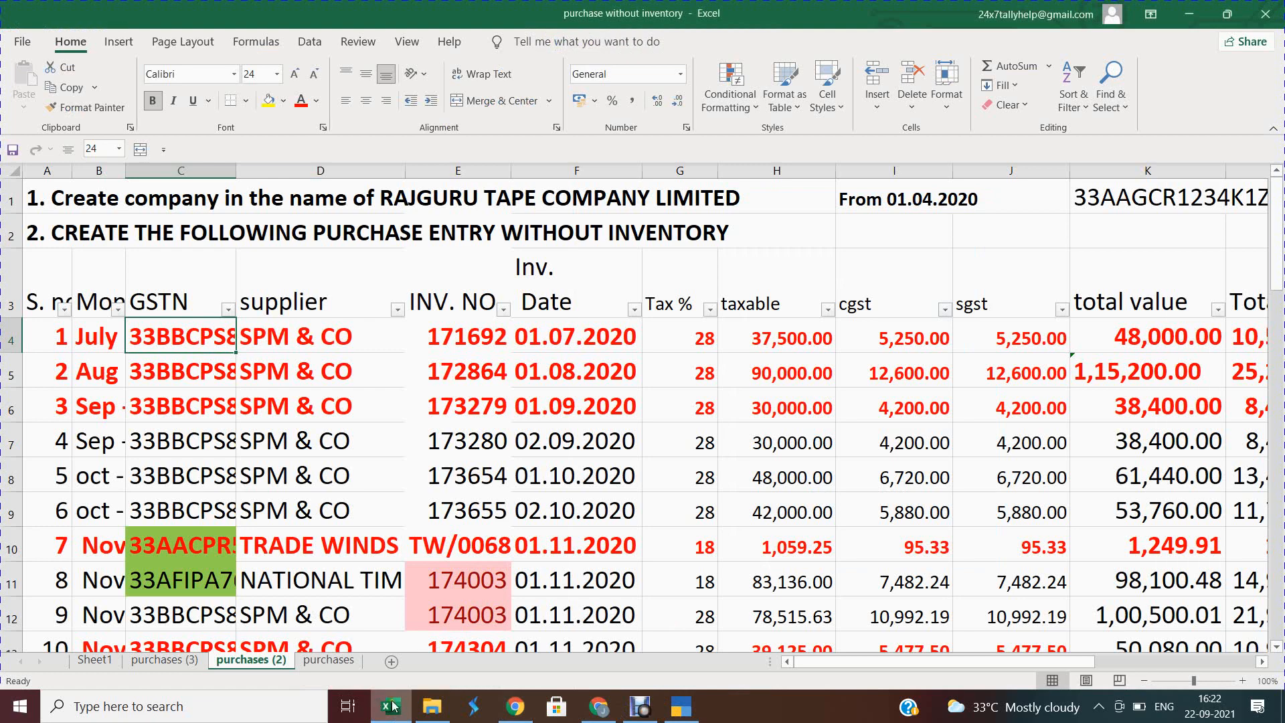
{"action": "left_click", "coordinate": [681, 707]}
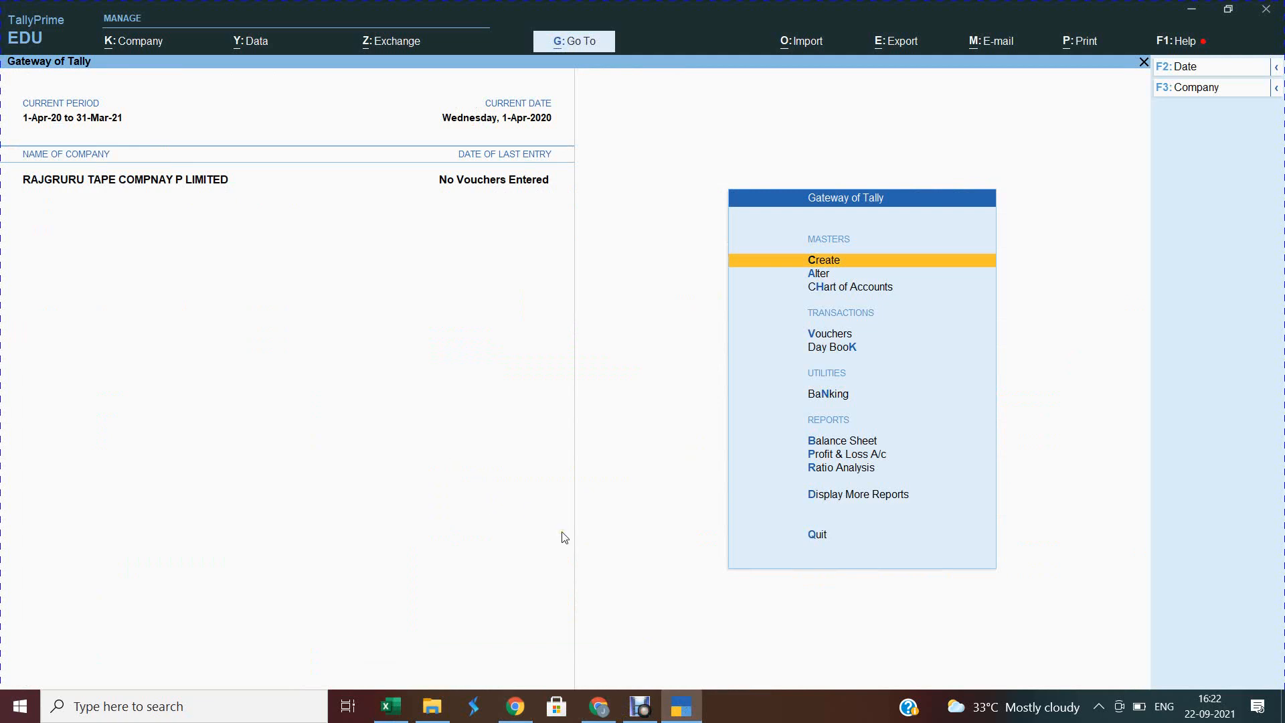
{"action": "key", "text": "alt+Tab"}
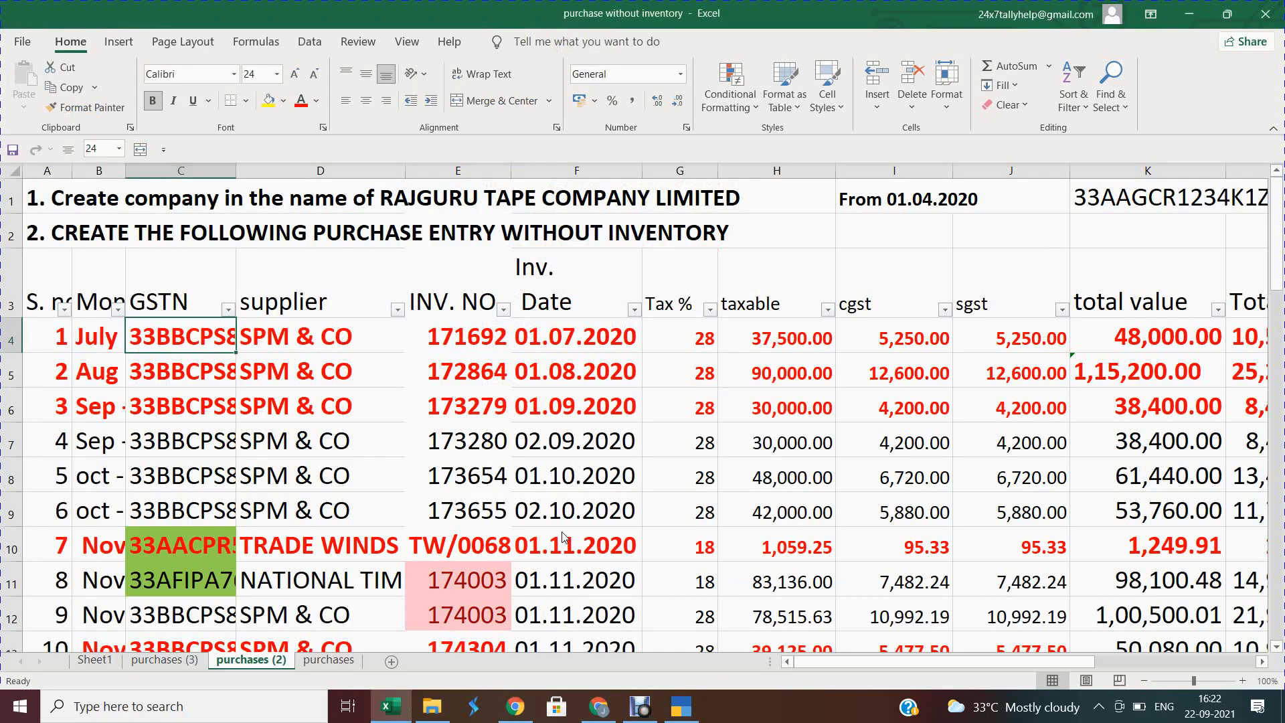
{"action": "key", "text": "alt+Tab"}
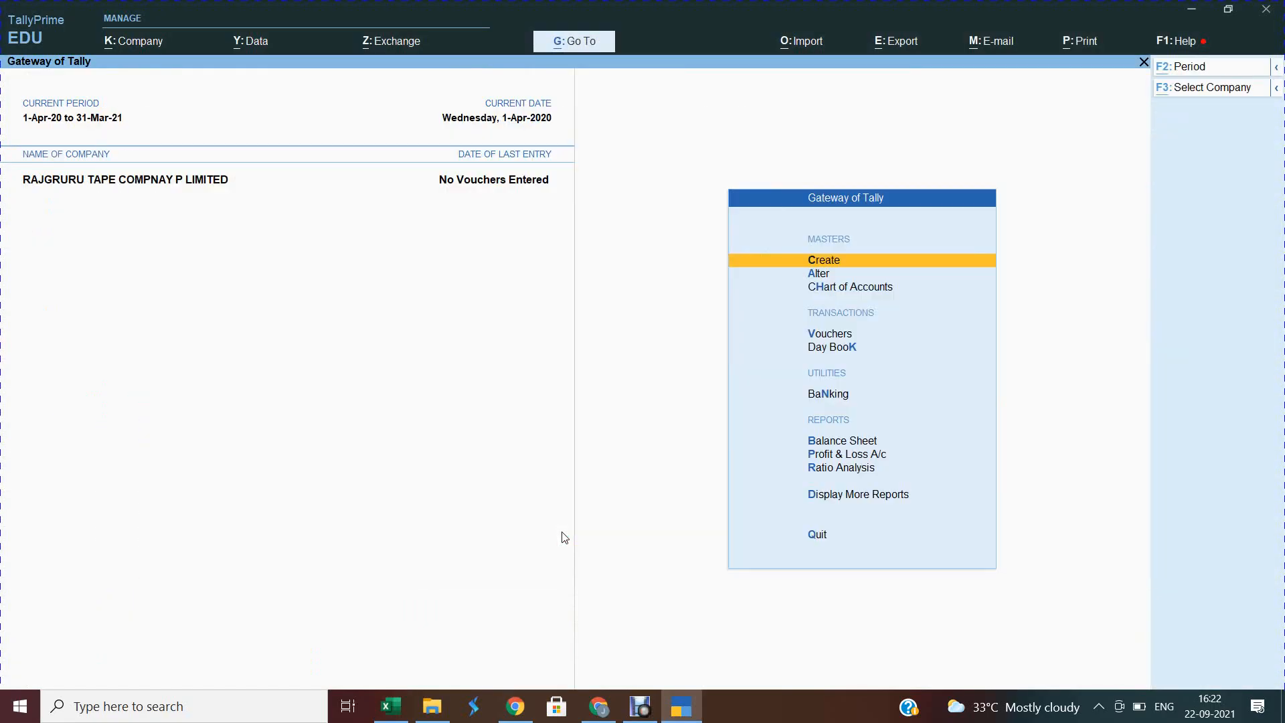
{"action": "key", "text": "alt+Tab"}
{"action": "key", "text": "alt+Tab"}
{"action": "key", "text": "alt+Tab"}
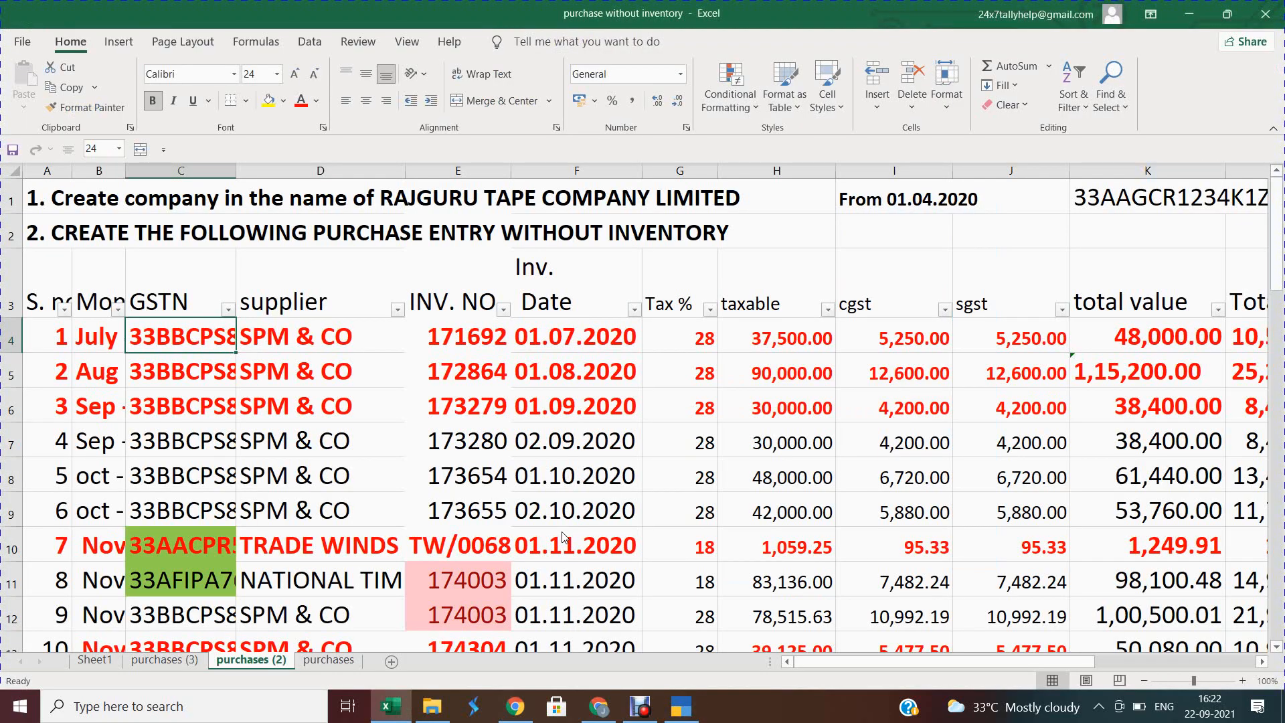
{"action": "key", "text": "alt+Tab"}
{"action": "key", "text": "alt+Tab"}
{"action": "key", "text": "alt+Tab"}
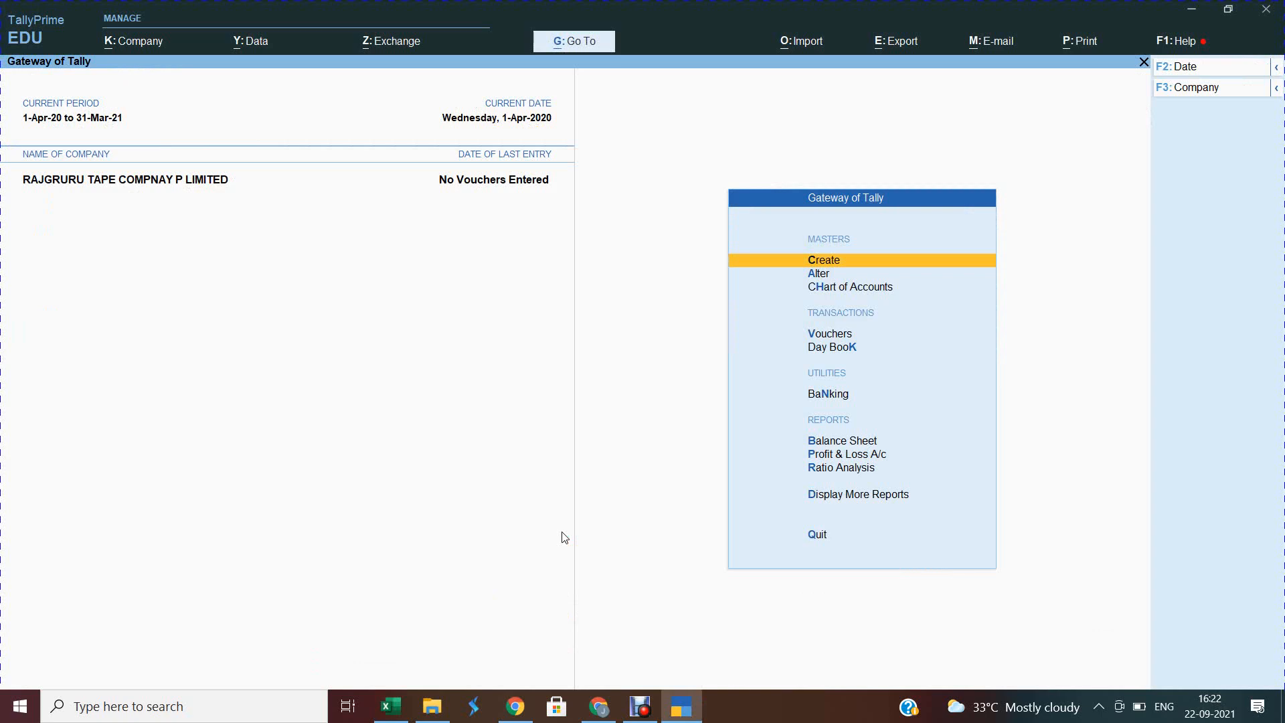
Switch to the purchase list in Excel and examine its invoice columns and the distinct rates in the Tax % filter.
{"action": "key", "text": "alt+Tab"}
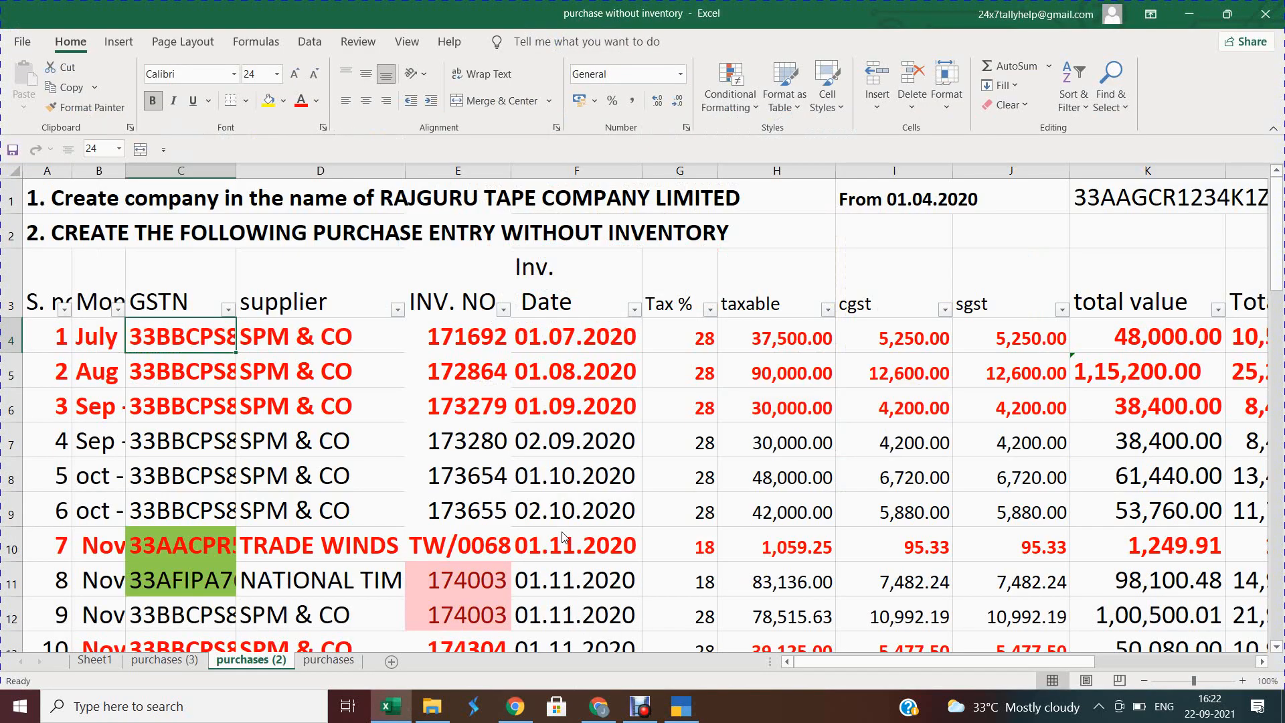
{"action": "key", "text": "Right"}
{"action": "key", "text": "Right"}
{"action": "key", "text": "Right"}
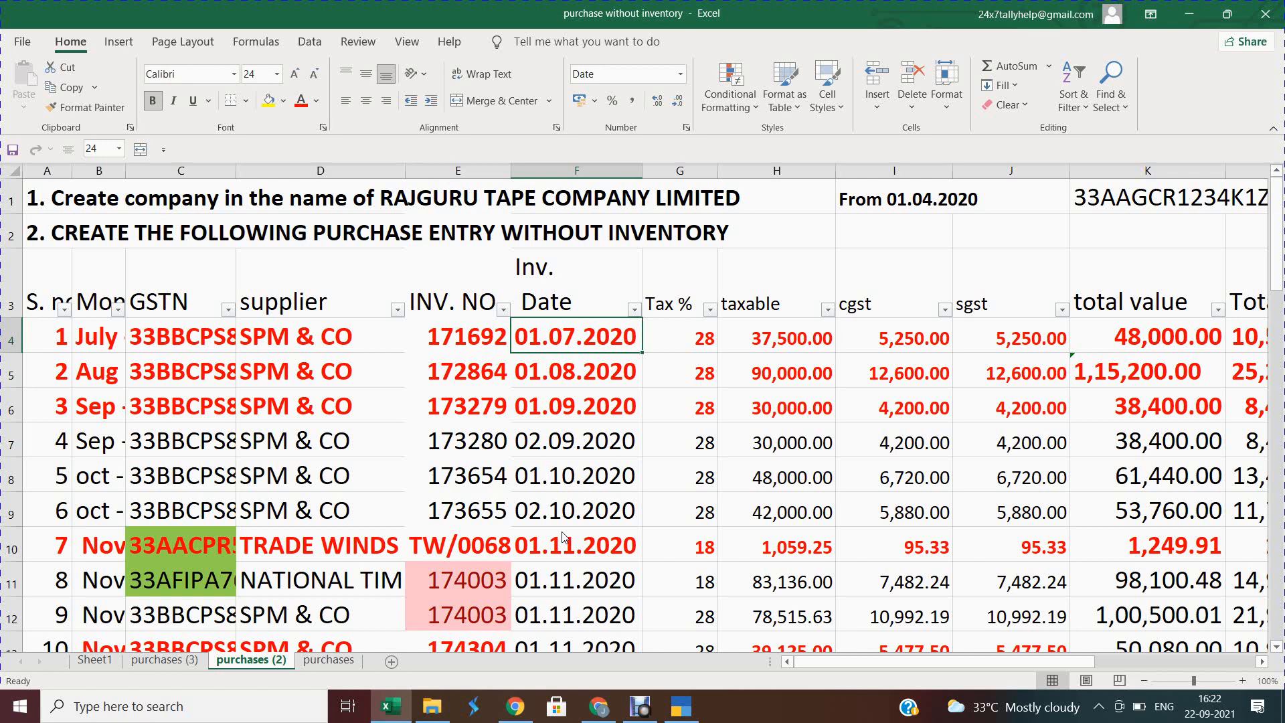
{"action": "left_click", "coordinate": [823, 394]}
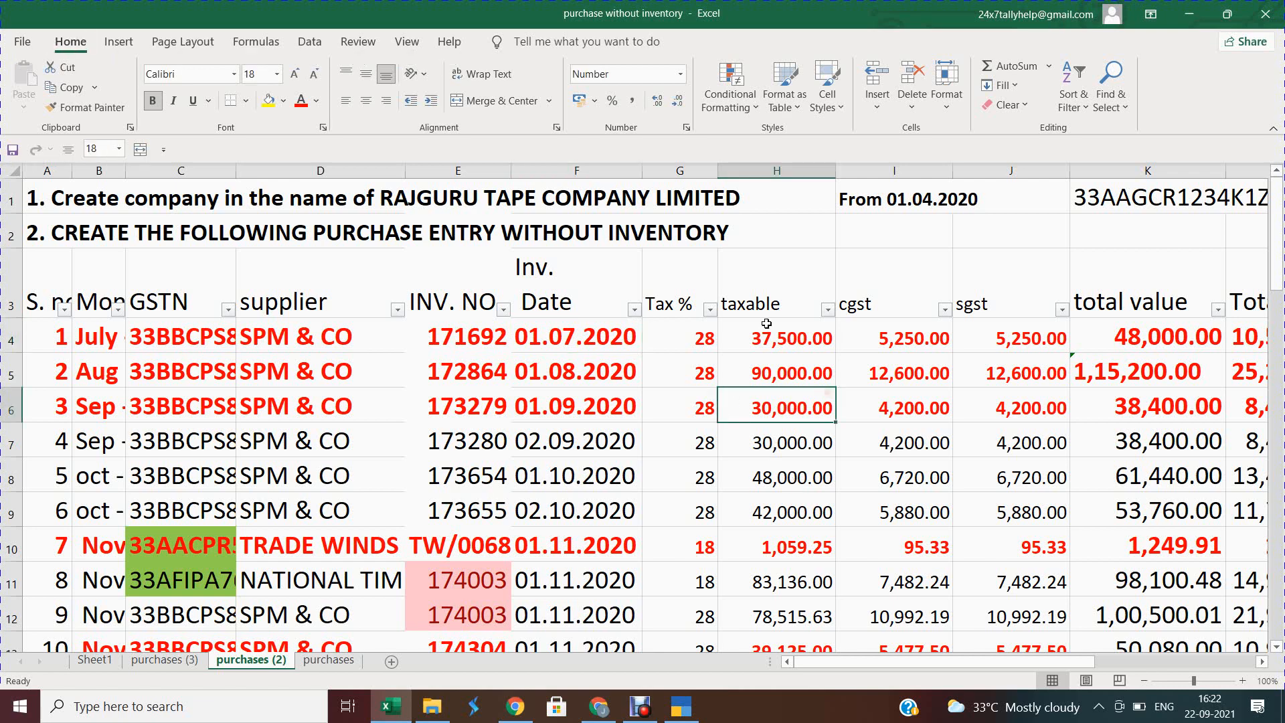
{"action": "left_click", "coordinate": [709, 310]}
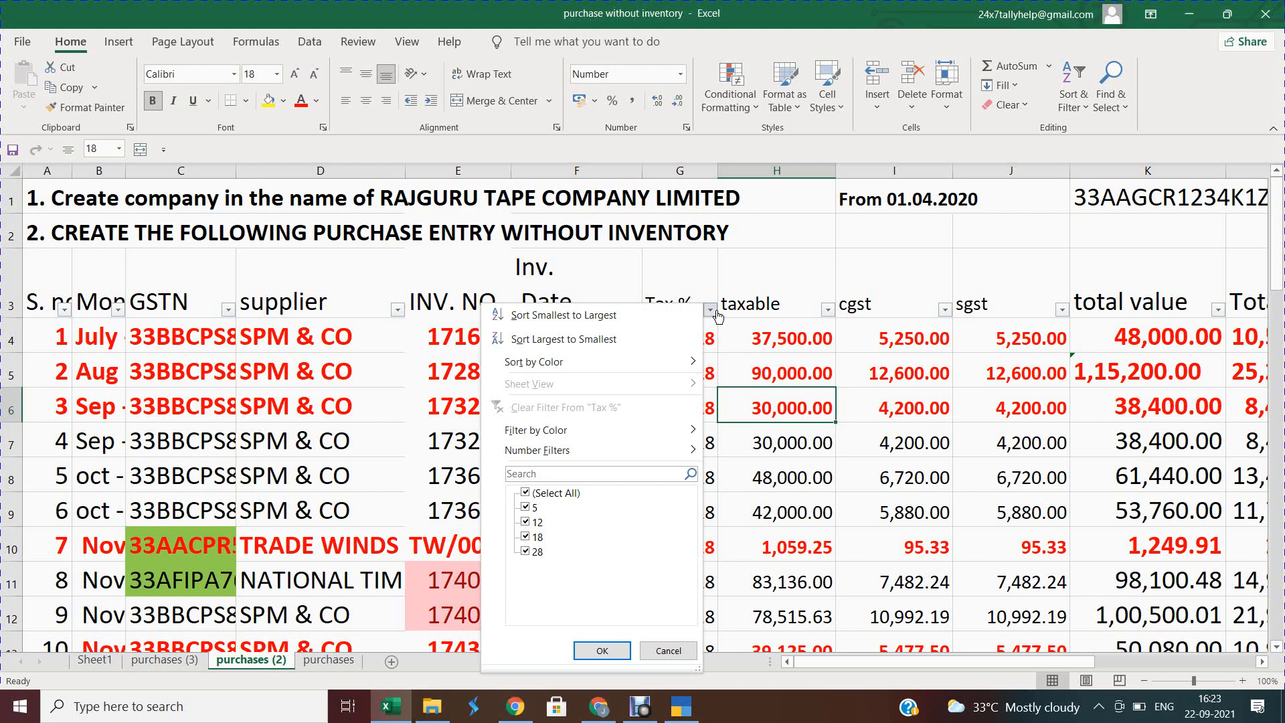
{"action": "left_click", "coordinate": [934, 483]}
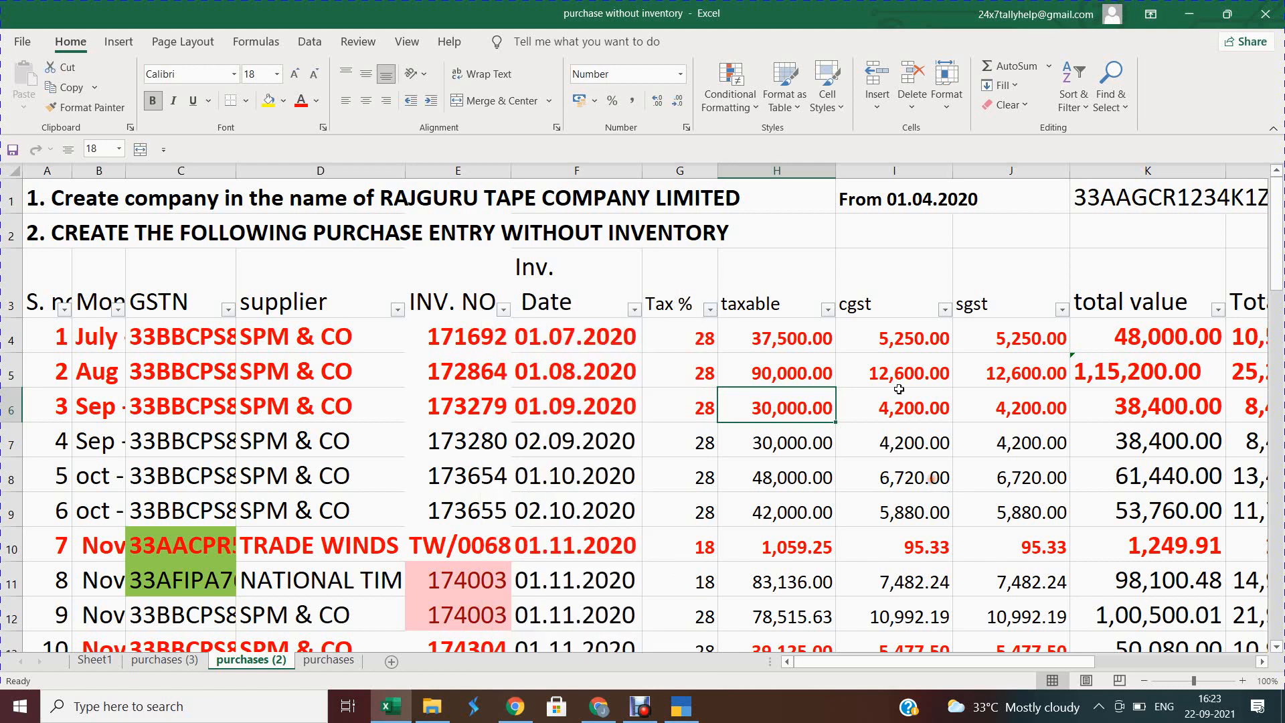
{"action": "left_click", "coordinate": [710, 309]}
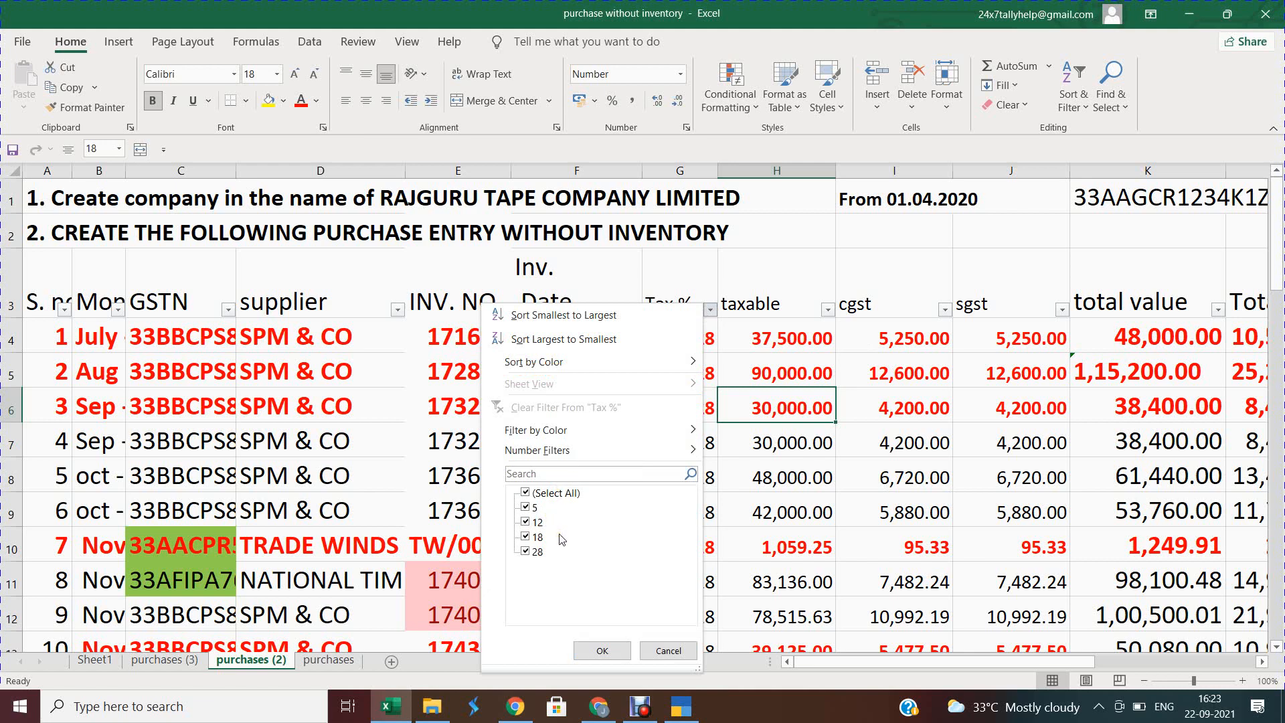
Dismiss the Tax % filter without changing it and switch to TallyPrime.
{"action": "left_click", "coordinate": [659, 650]}
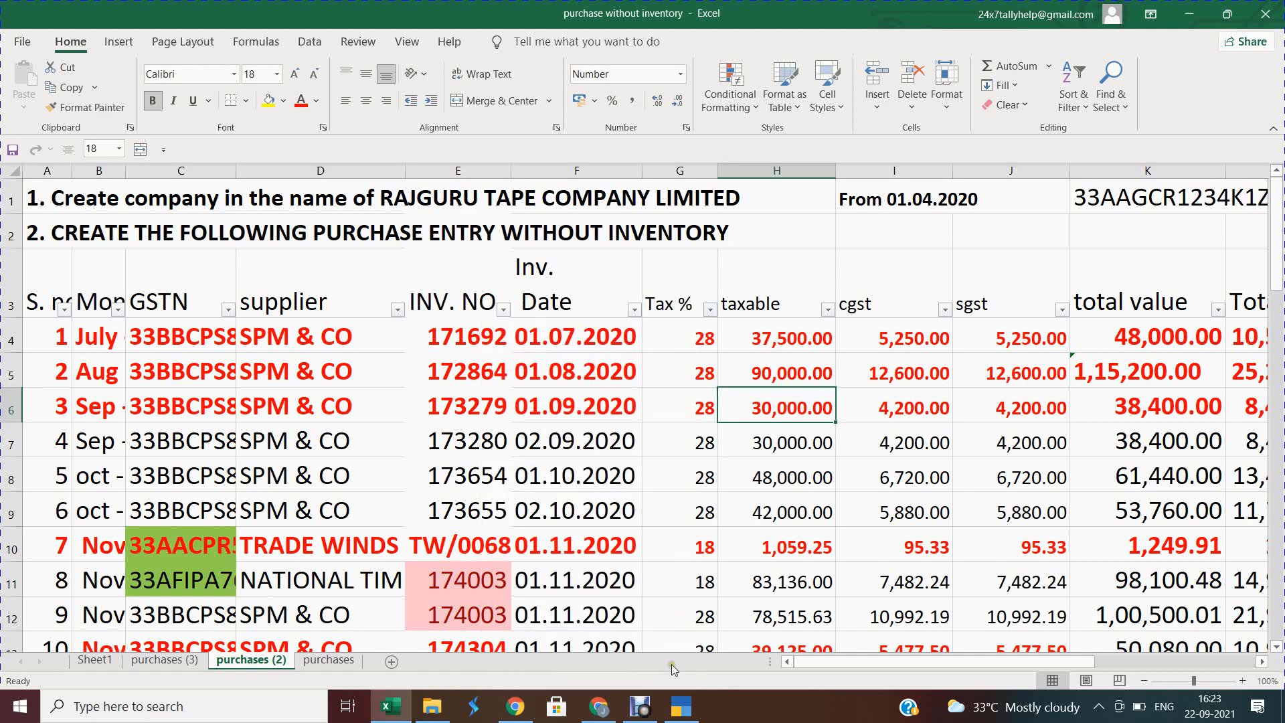
{"action": "mouse_move", "coordinate": [682, 700]}
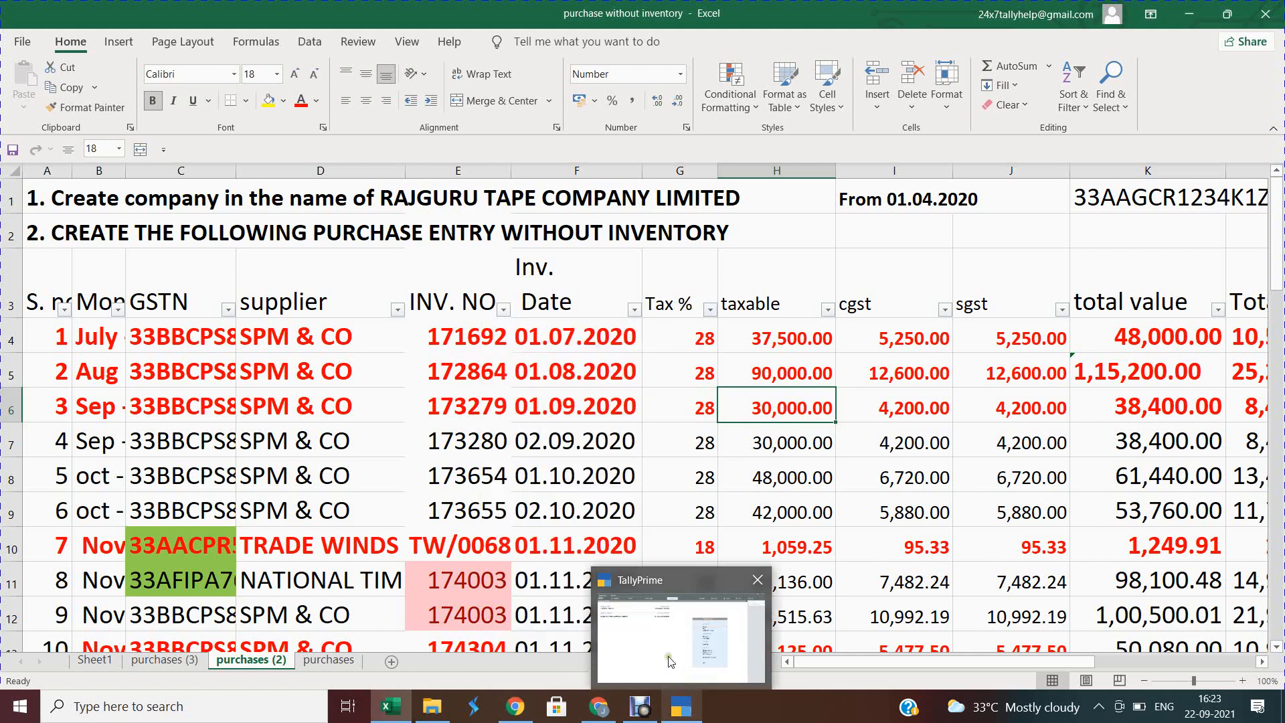
{"action": "left_click", "coordinate": [671, 661]}
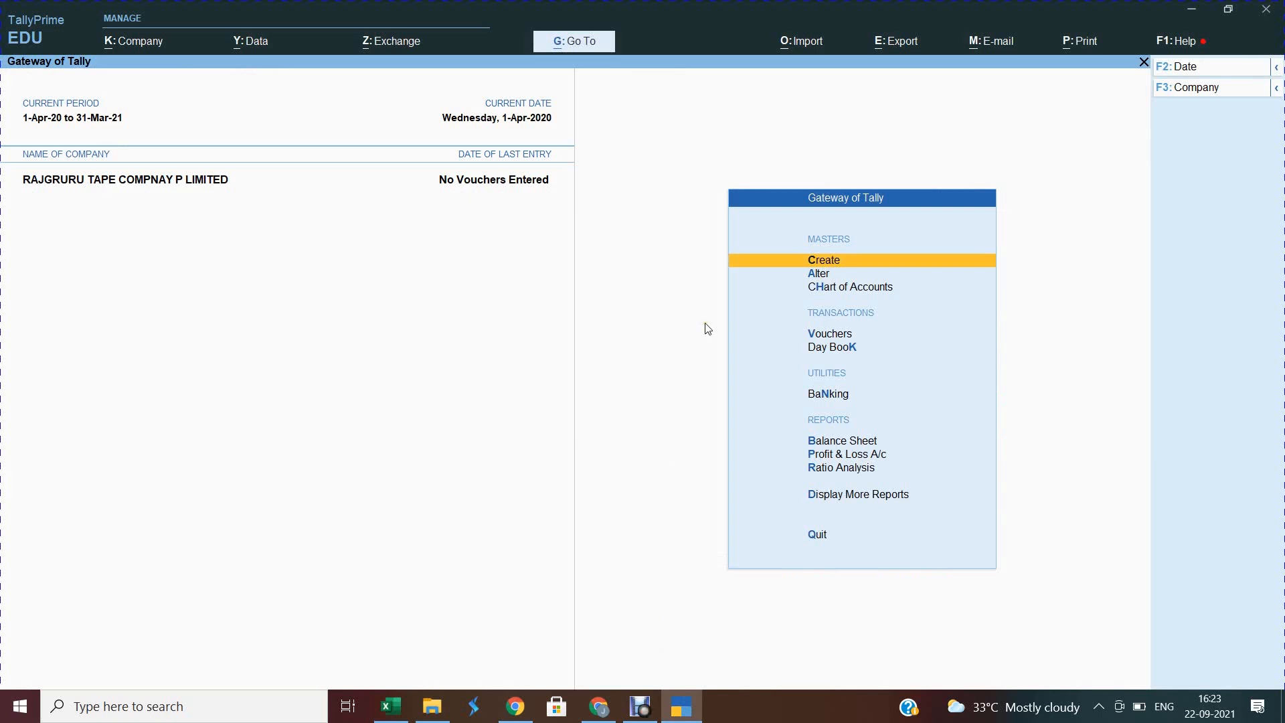
Start a new GST Classification master with the name and description 5% ITEMS.
{"action": "key", "text": "Return"}
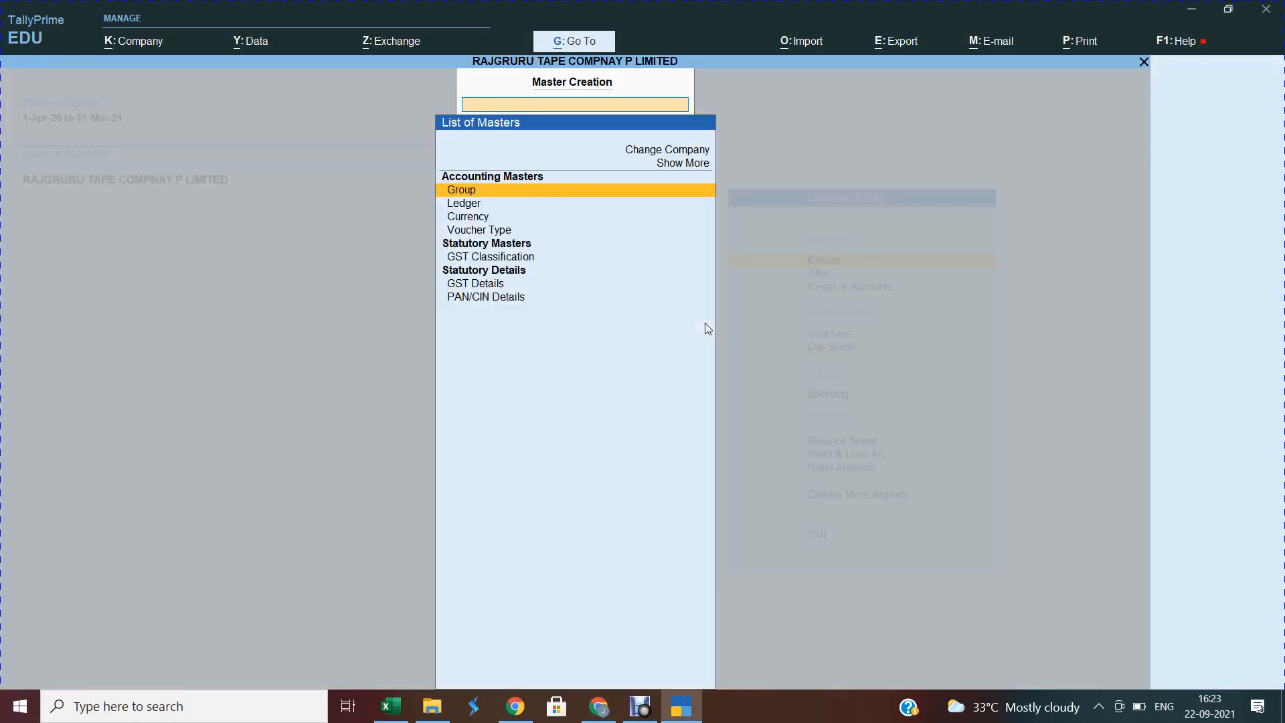
{"action": "key", "text": "Down"}
{"action": "key", "text": "Down"}
{"action": "key", "text": "Down"}
{"action": "key", "text": "Down"}
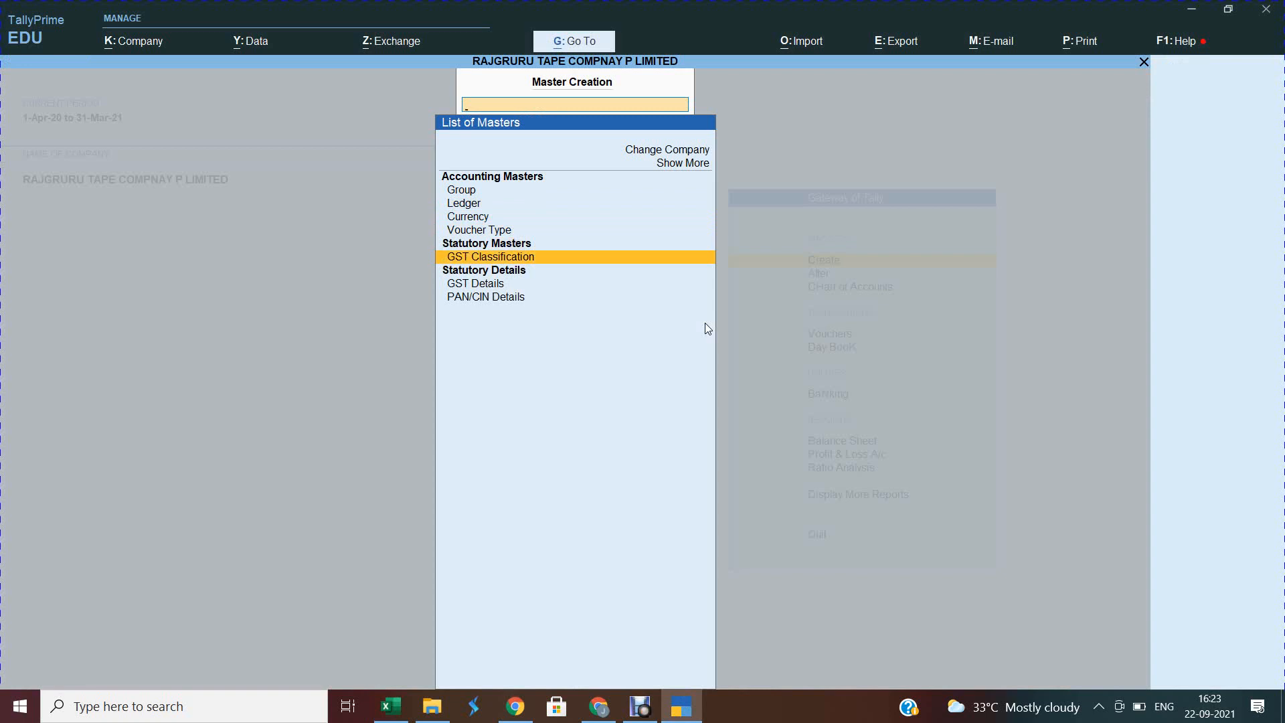
{"action": "key", "text": "Return"}
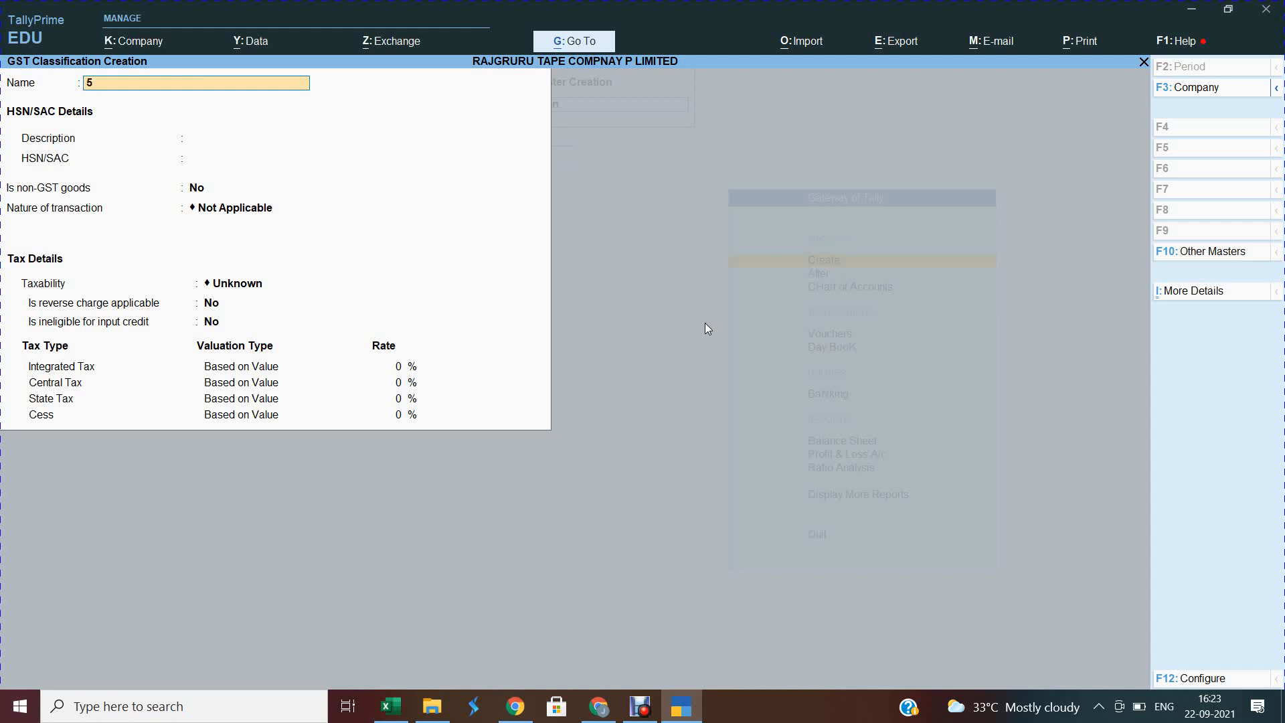
{"action": "type", "text": "% ITEMS"}
{"action": "key", "text": "Return"}
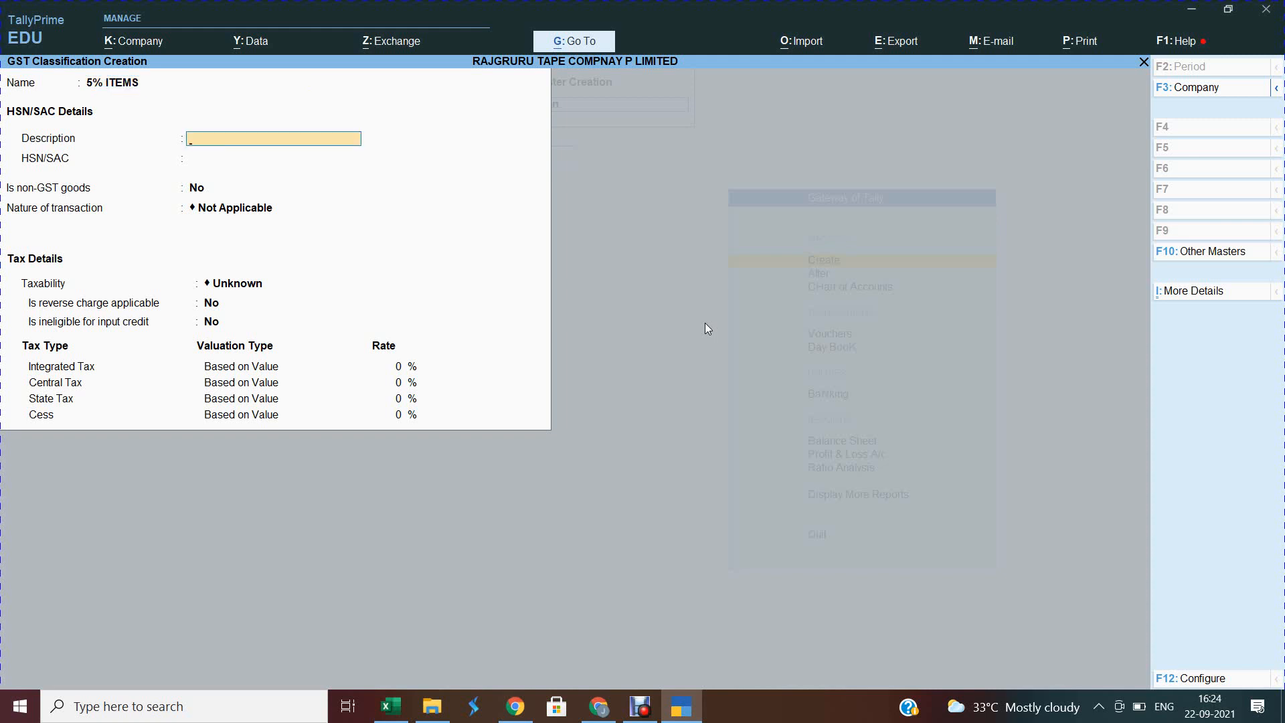
{"action": "type", "text": "5% ITEMS"}
{"action": "key", "text": "Return"}
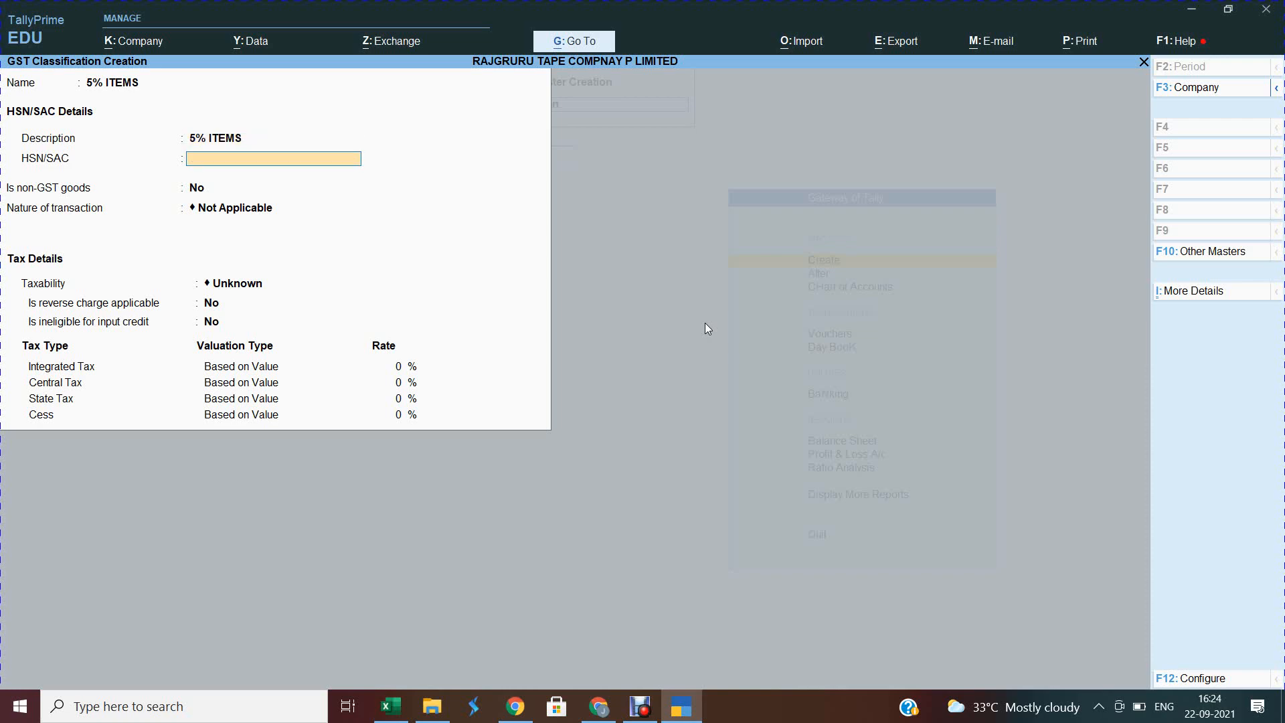
Switch to the Google Meet call, admit the waiting participant and return to TallyPrime.
{"action": "key", "text": "alt+Tab"}
{"action": "key", "text": "alt+Tab"}
{"action": "key", "text": "Tab"}
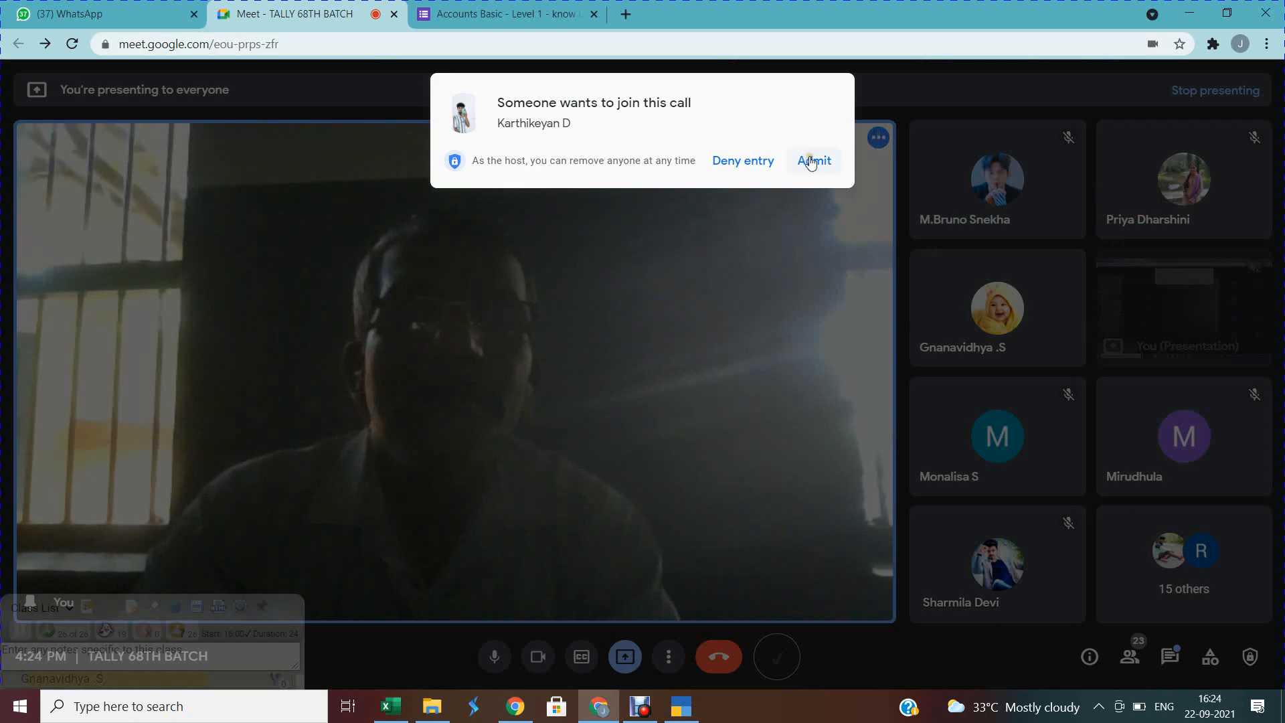
{"action": "left_click", "coordinate": [811, 164]}
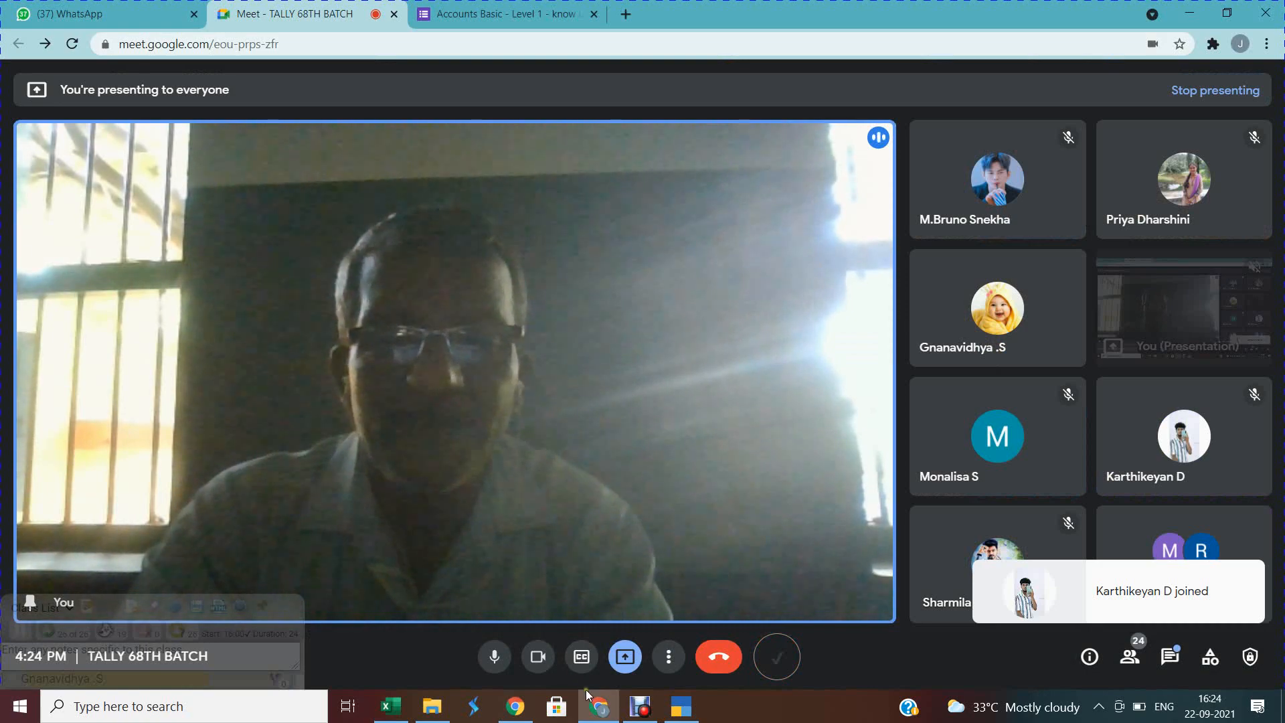
{"action": "mouse_move", "coordinate": [601, 709]}
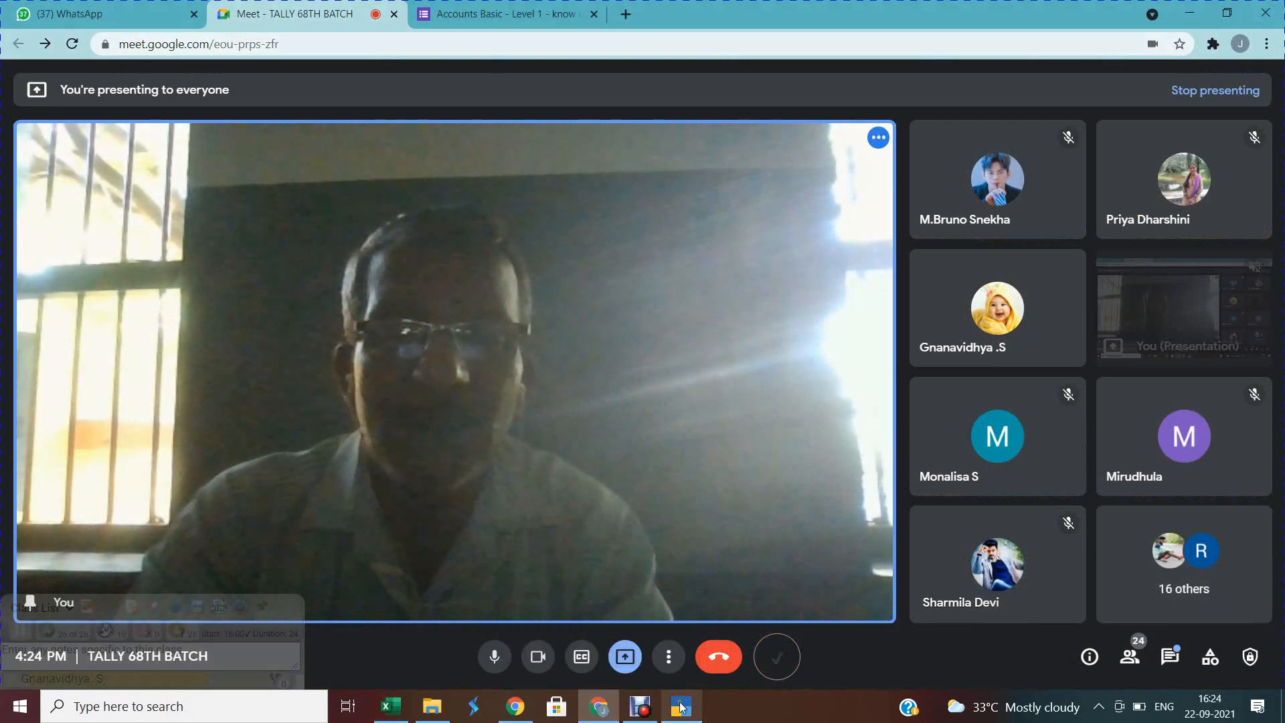
{"action": "mouse_move", "coordinate": [681, 707]}
{"action": "left_click", "coordinate": [681, 651]}
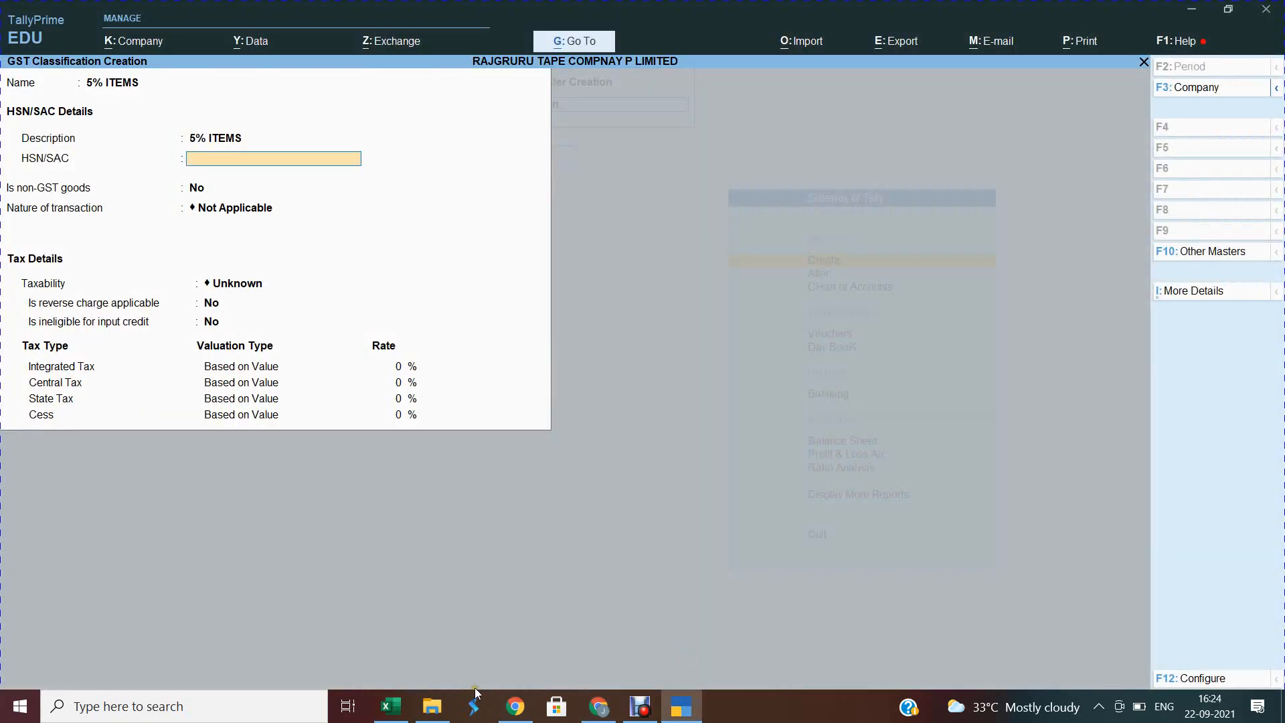
Enter HSN/SAC 1256 8963 for the 5% ITEMS classification, keeping non-GST goods at No and nature of transaction Not Applicable.
{"action": "mouse_move", "coordinate": [396, 707]}
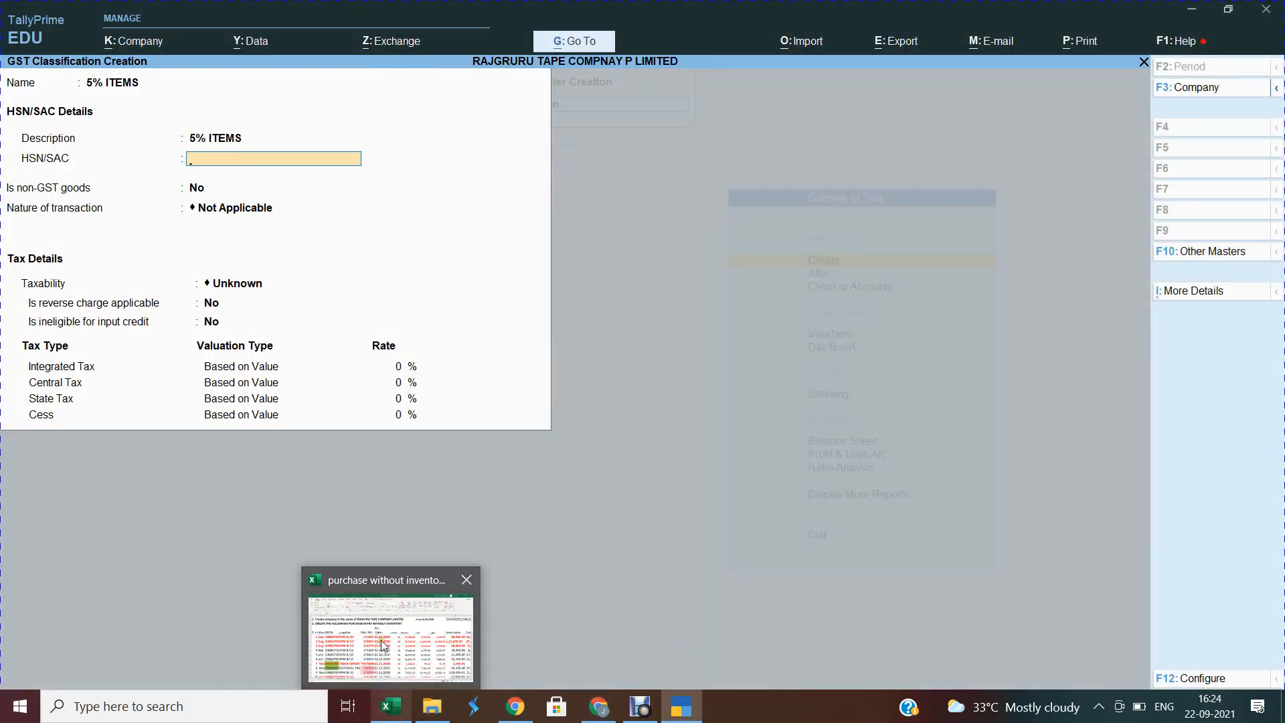
{"action": "left_click", "coordinate": [381, 641]}
{"action": "key", "text": "alt+Tab"}
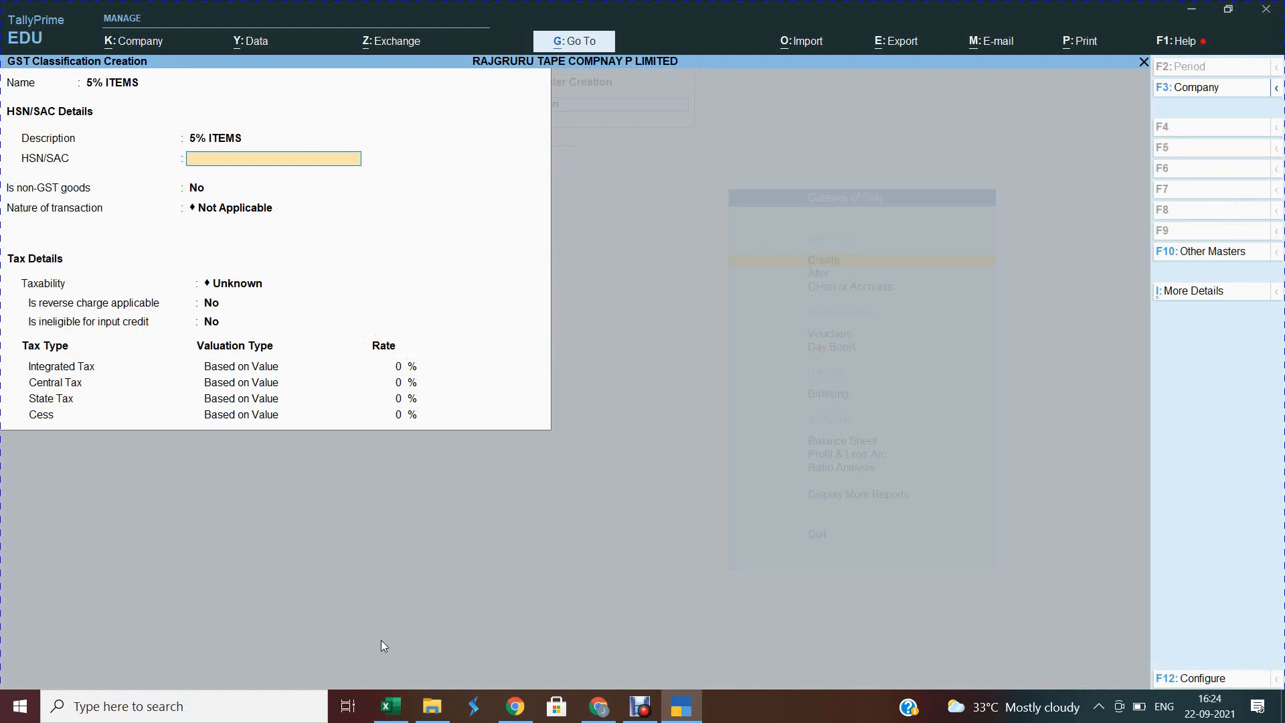
{"action": "type", "text": "56 8963"}
{"action": "key", "text": "Return"}
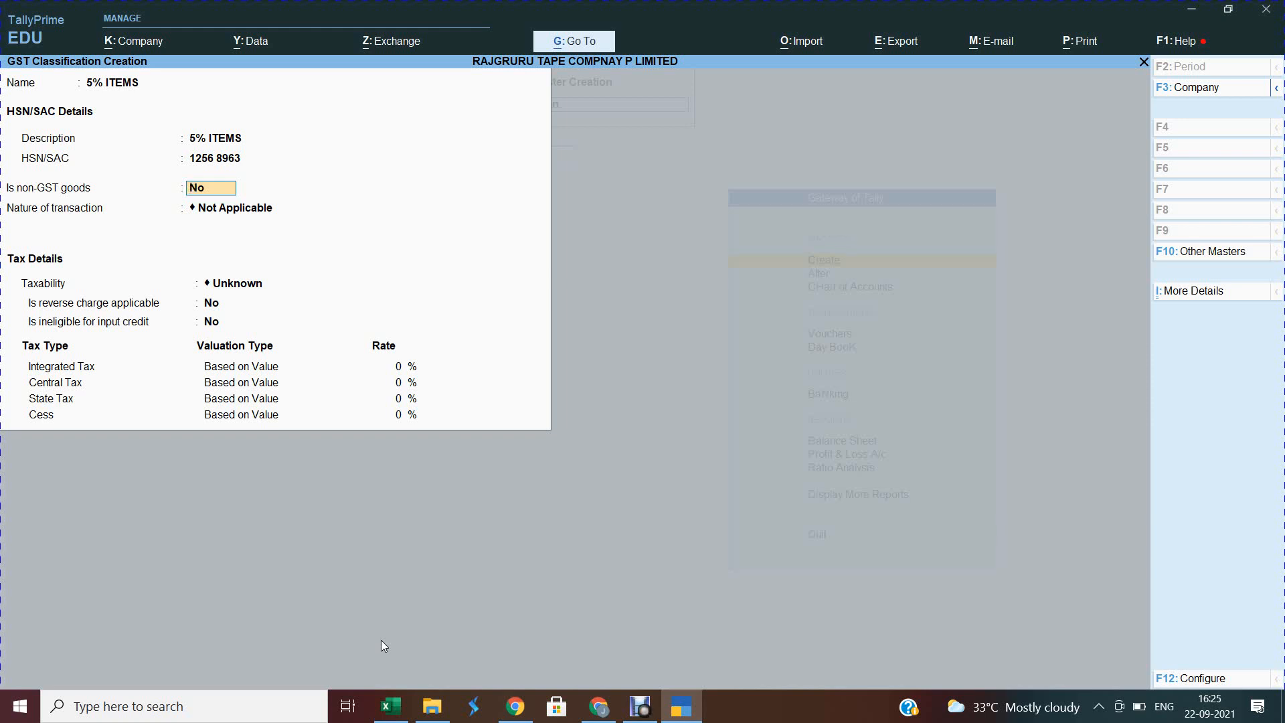
{"action": "key", "text": "Return"}
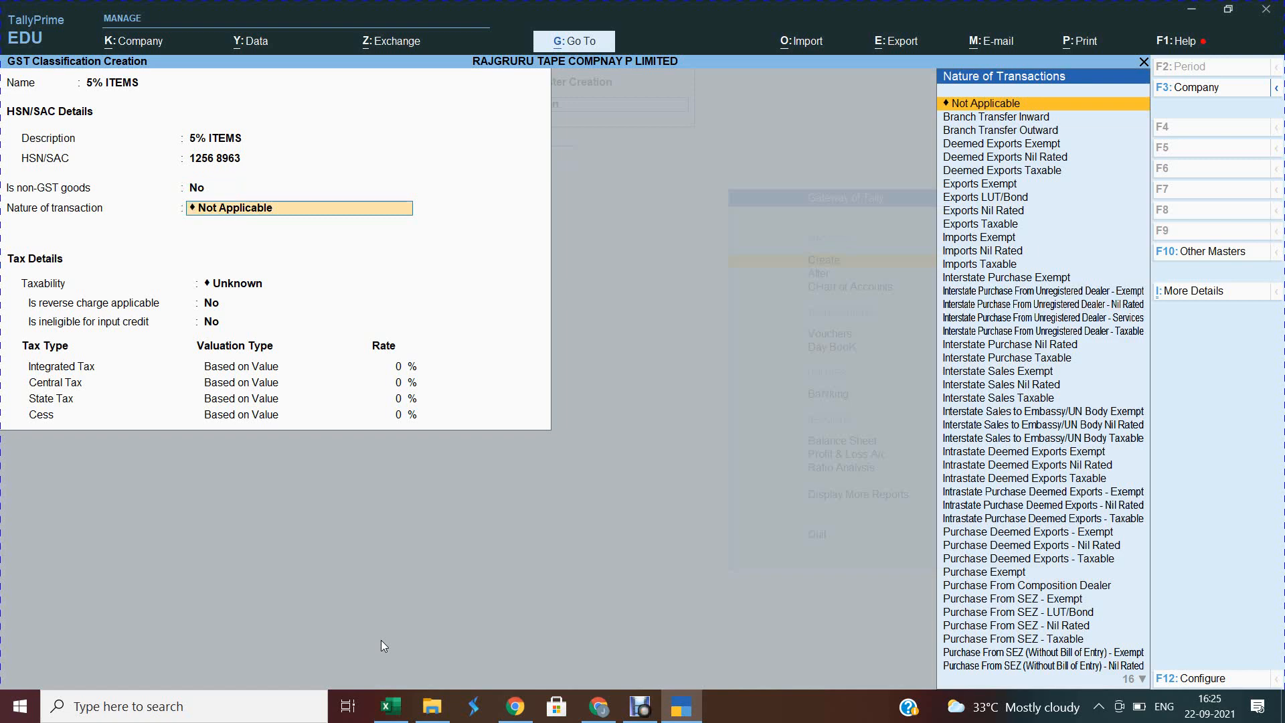
{"action": "key", "text": "Return"}
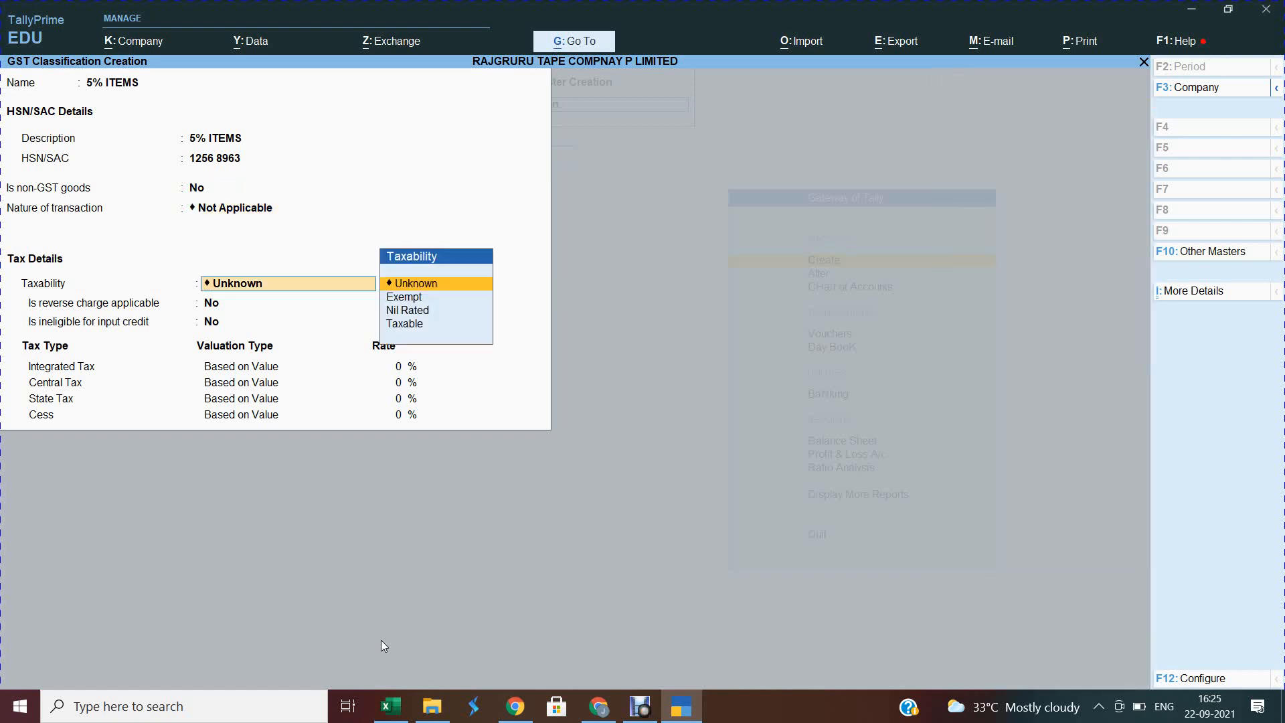
Set the taxability of 5% ITEMS to Taxable, keeping reverse charge and input credit ineligibility at No.
{"action": "key", "text": "BackSpace"}
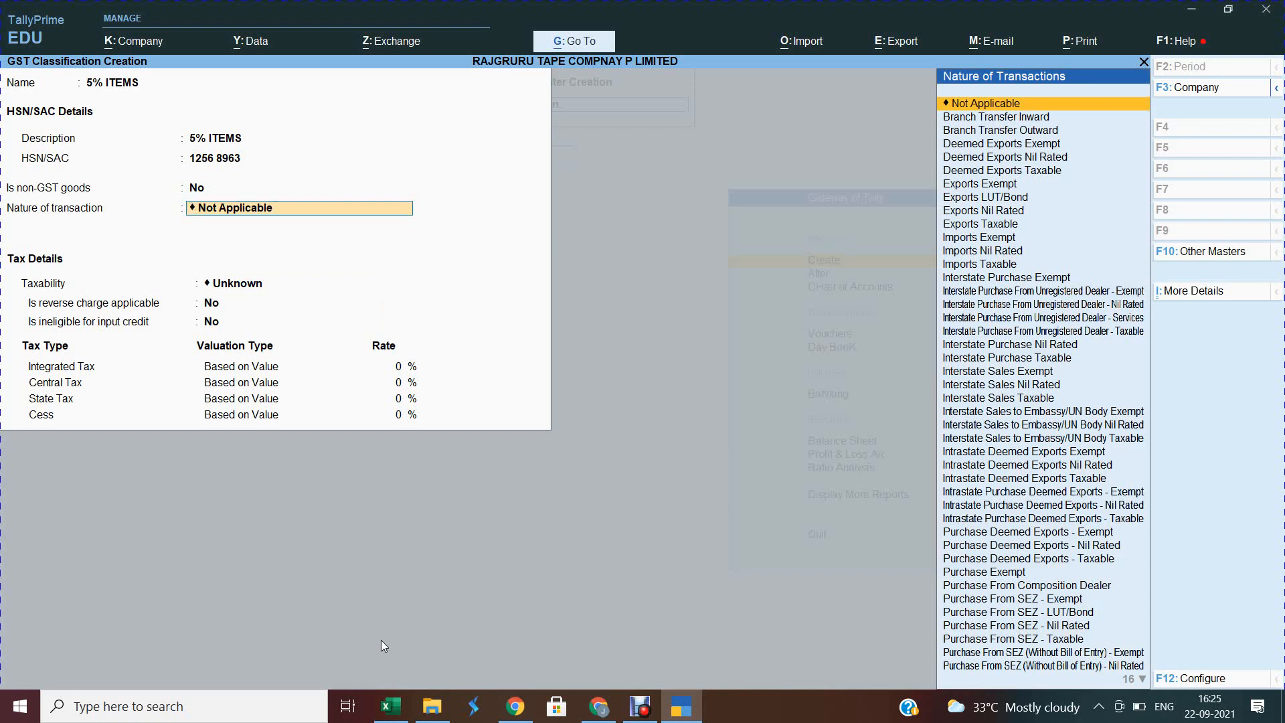
{"action": "key", "text": "Return"}
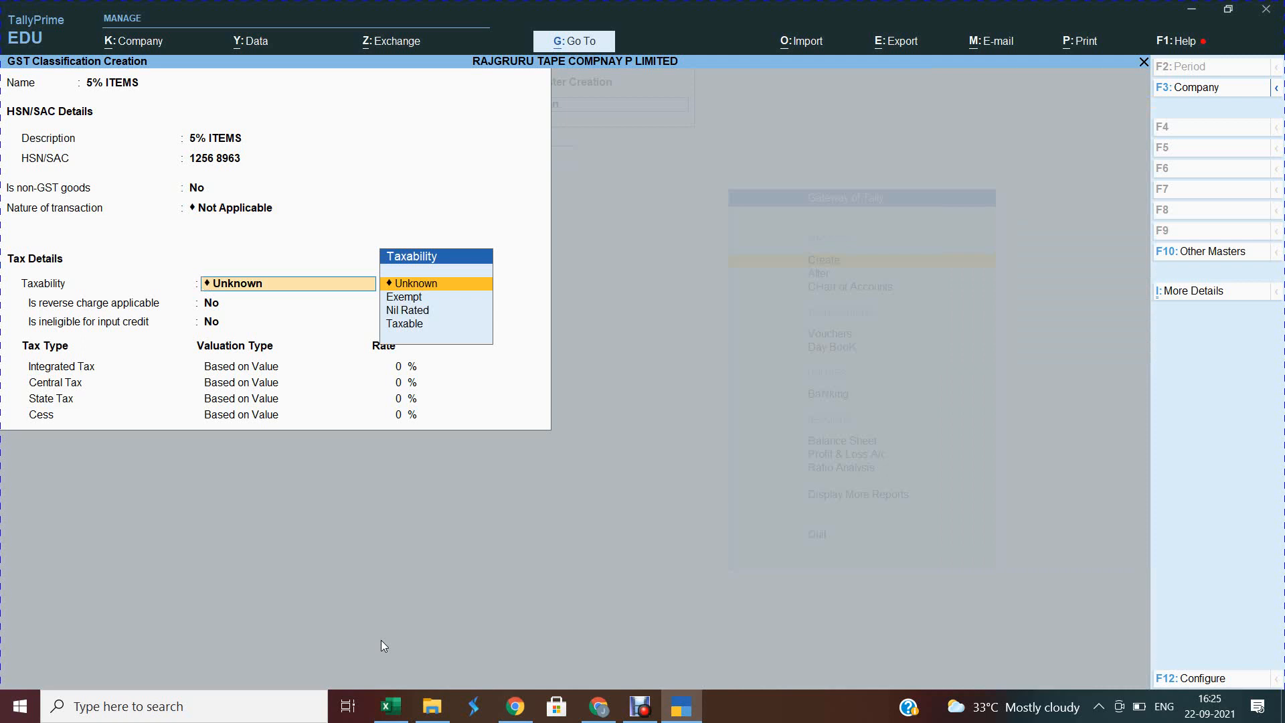
{"action": "key", "text": "Down"}
{"action": "key", "text": "Down"}
{"action": "key", "text": "Down"}
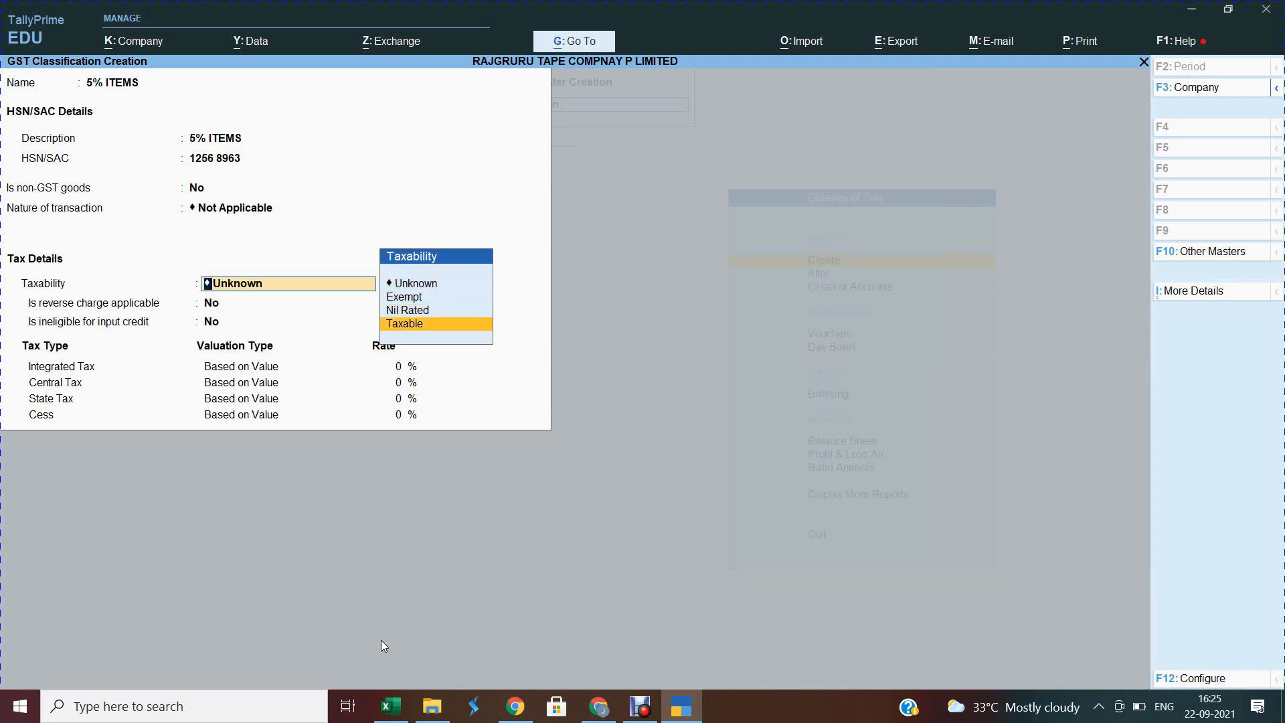
{"action": "key", "text": "Return"}
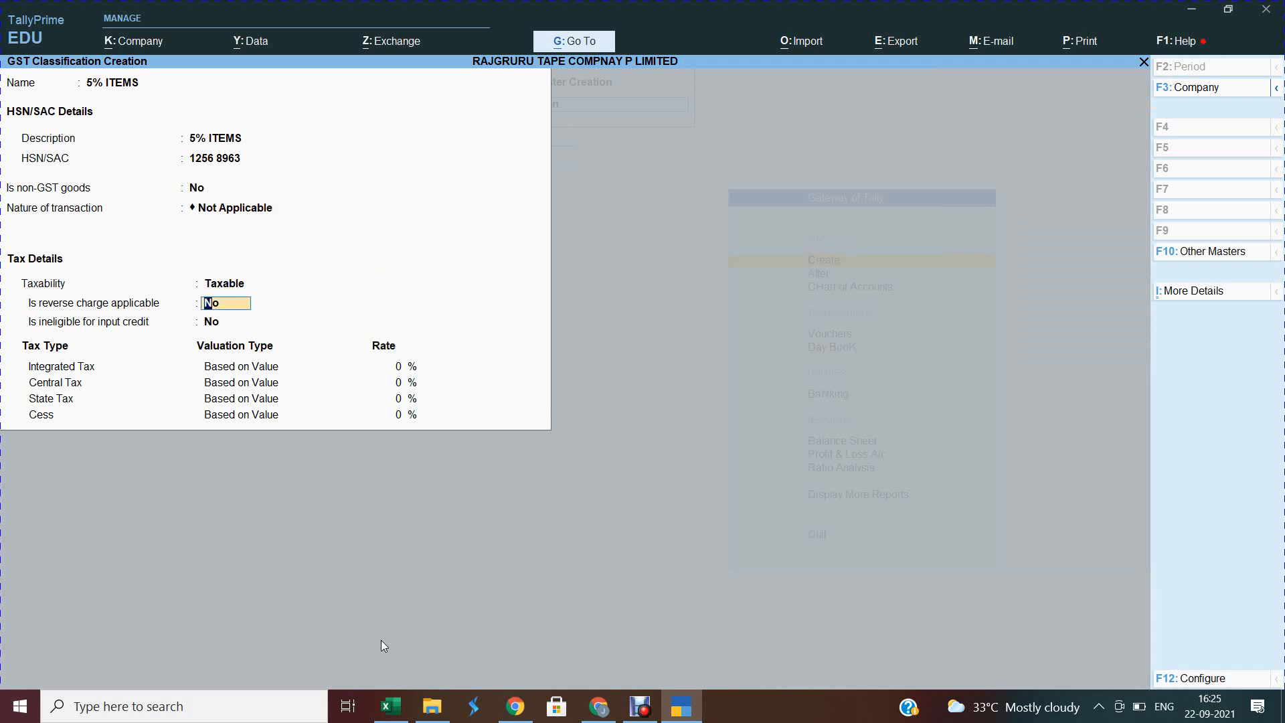
{"action": "key", "text": "Return"}
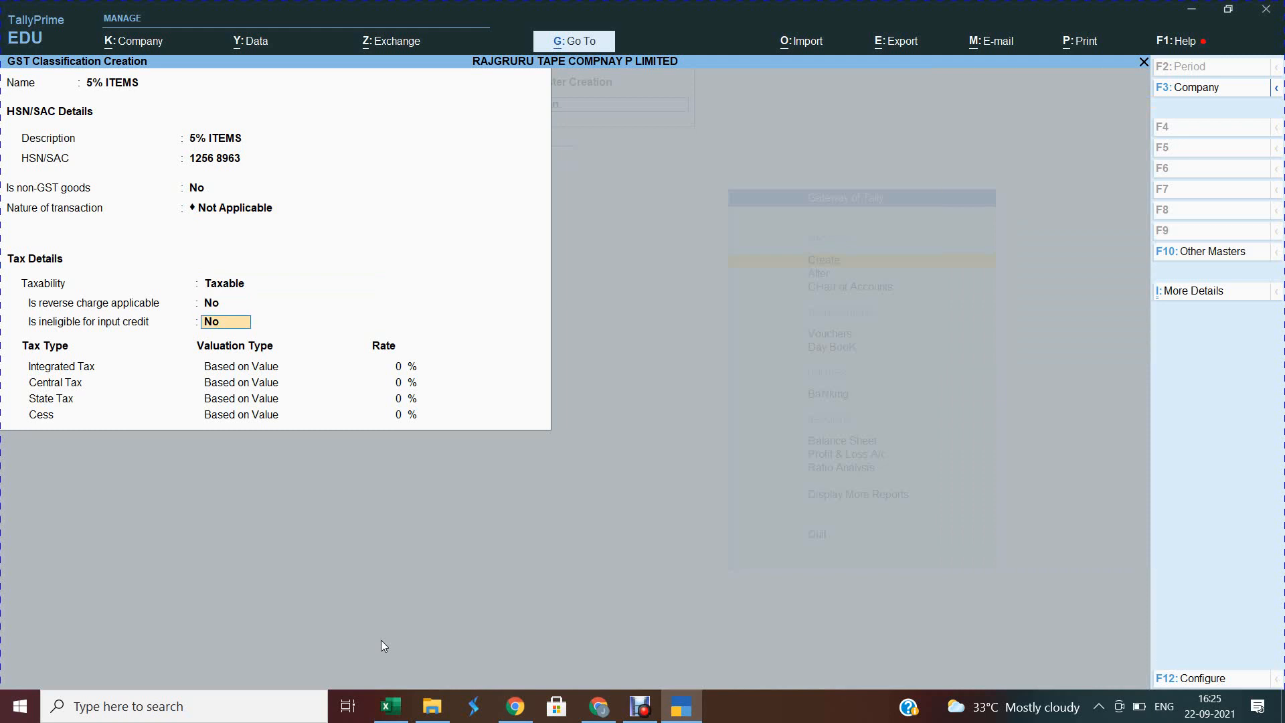
{"action": "key", "text": "Return"}
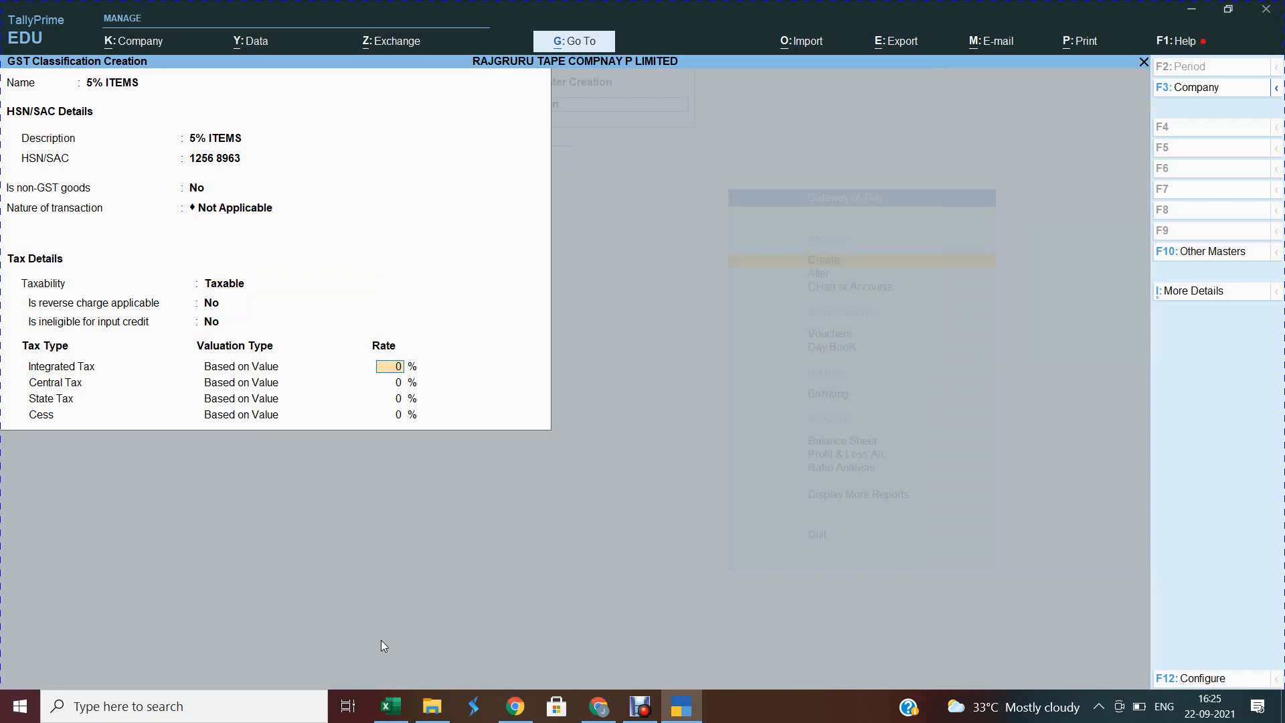
Switch to the Google Meet call, admit another waiting participant and go back to TallyPrime.
{"action": "key", "text": "alt+Tab"}
{"action": "key", "text": "alt+Tab"}
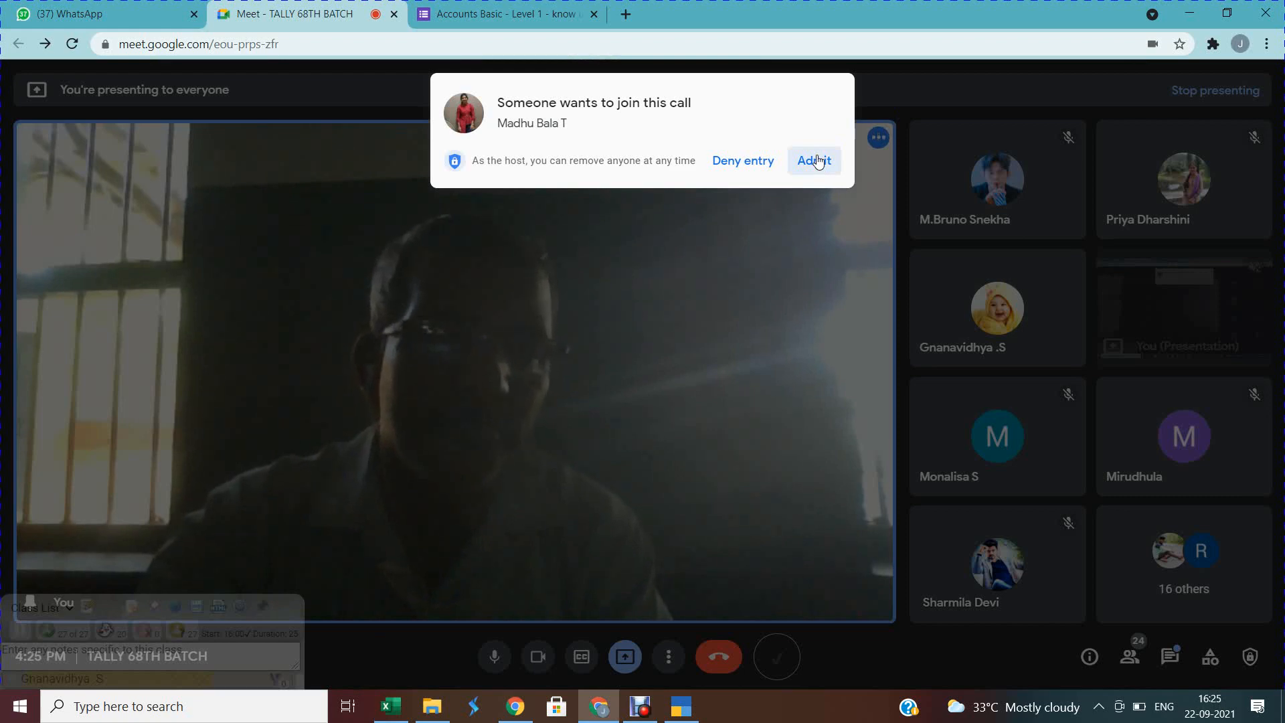
{"action": "left_click", "coordinate": [816, 161]}
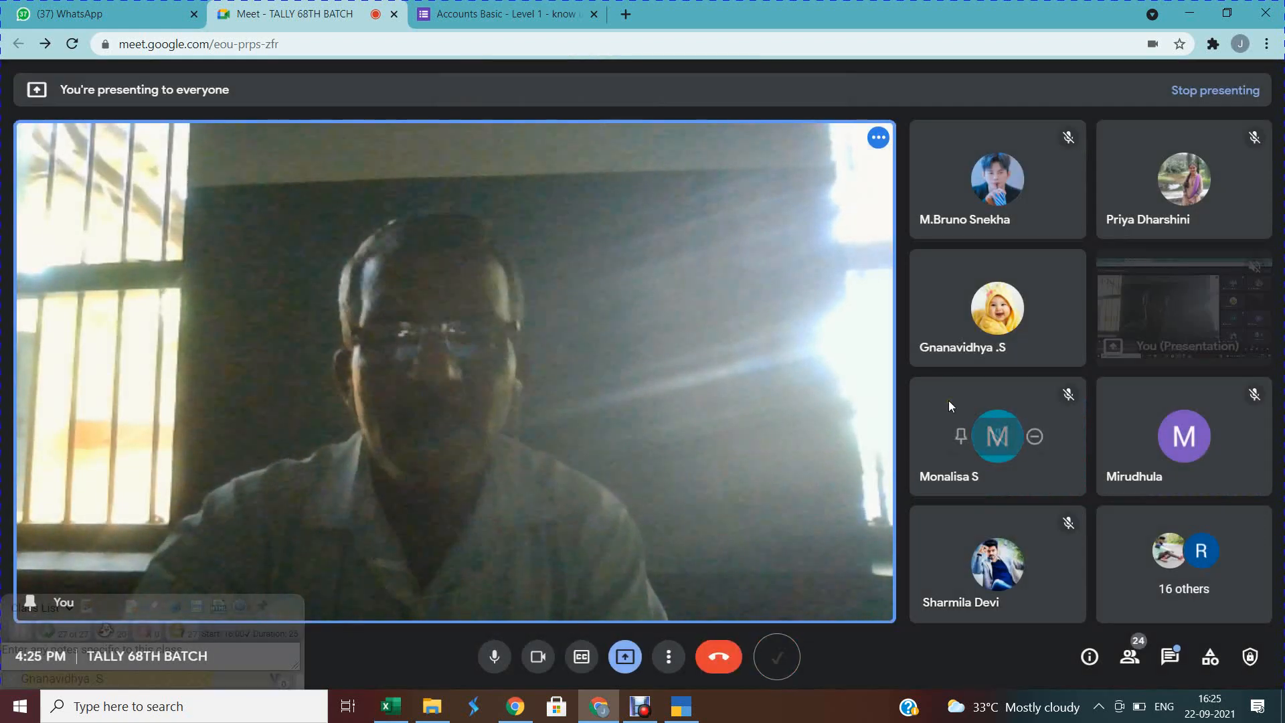
{"action": "key", "text": "alt+Tab"}
{"action": "key", "text": "alt+Tab"}
{"action": "key", "text": "alt+Tab"}
{"action": "key", "text": "alt+Tab"}
{"action": "key", "text": "alt+Tab"}
{"action": "key", "text": "alt+Tab"}
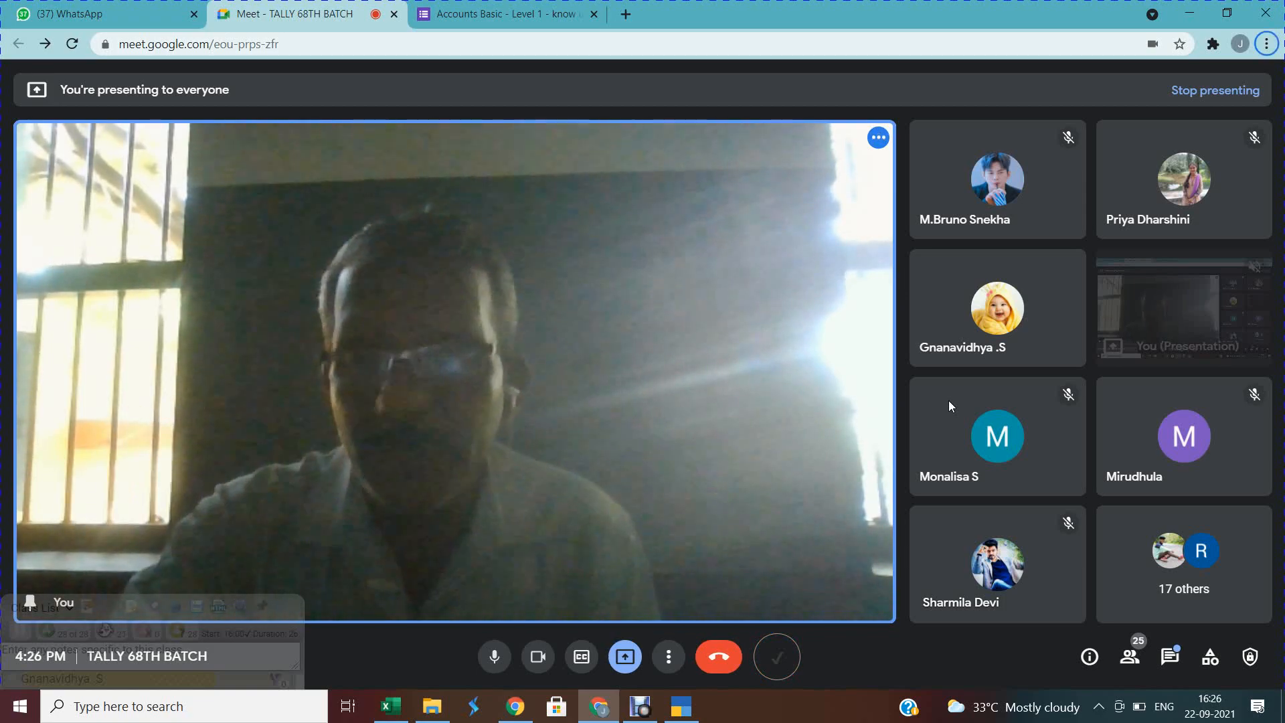
{"action": "key", "text": "alt+Tab"}
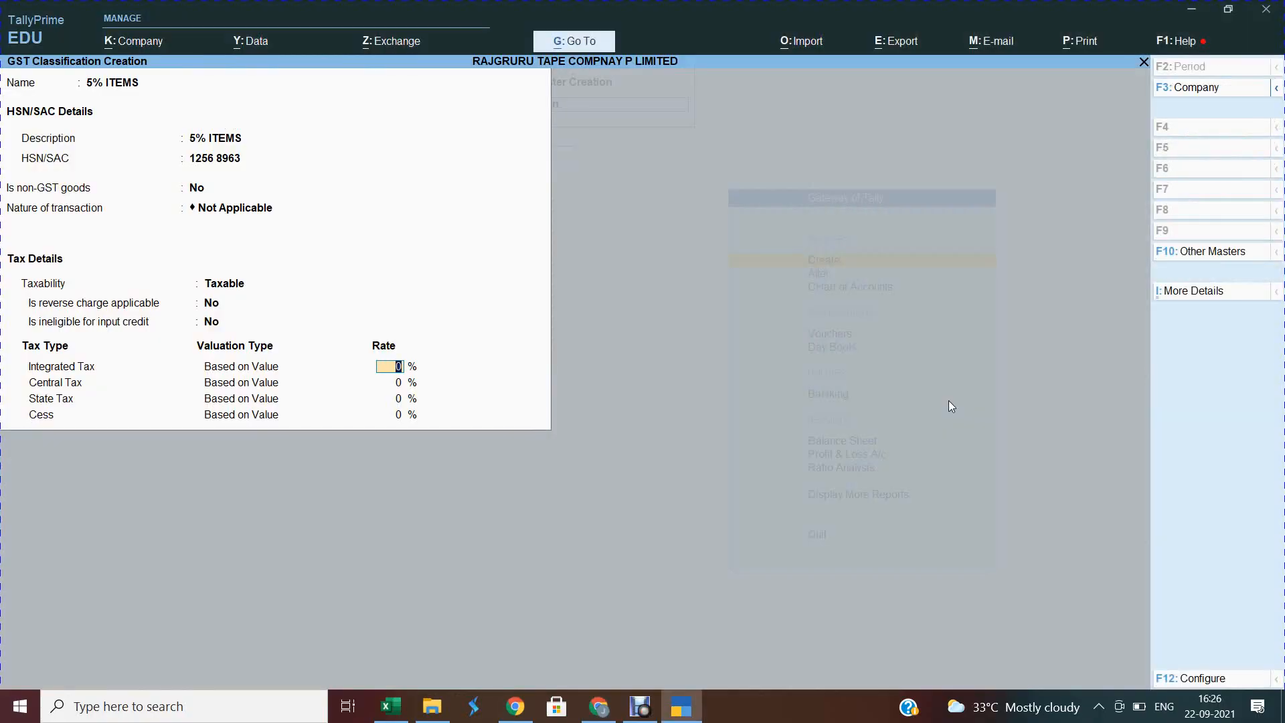
Set the integrated tax rate to 5%, accept the remaining tax rates and save the 5% ITEMS classification.
{"action": "key", "text": "Return"}
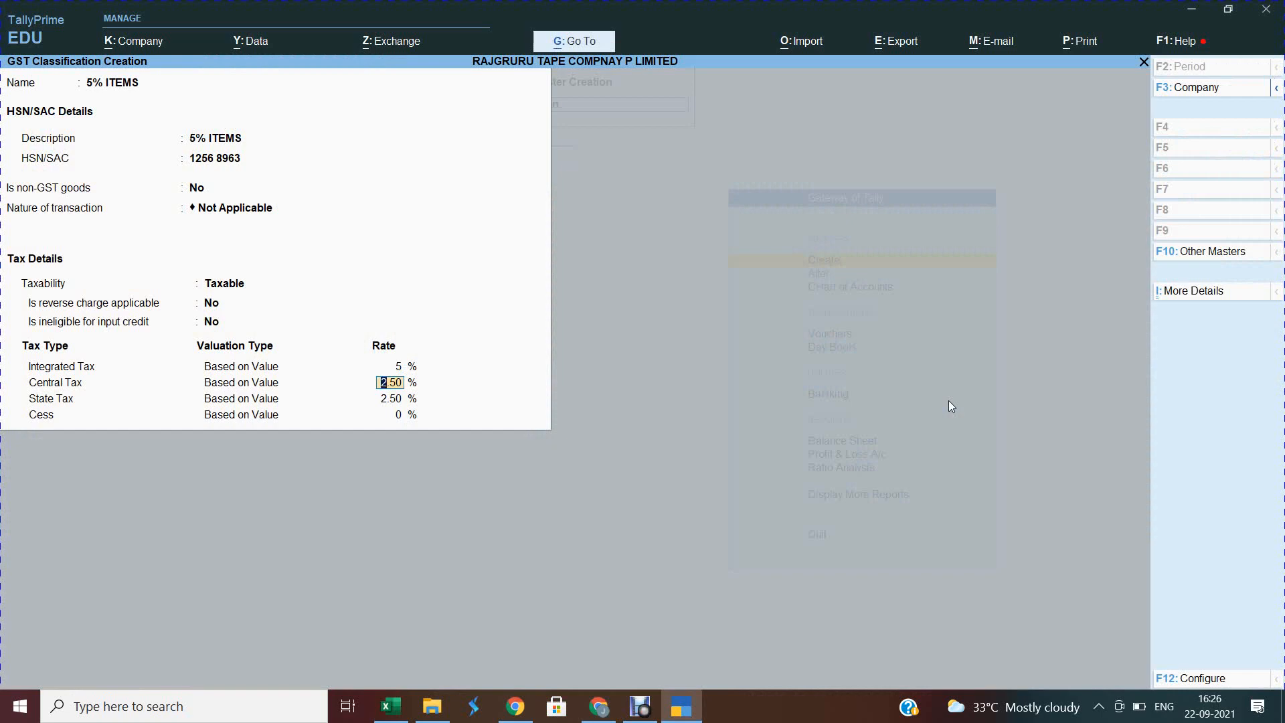
{"action": "key", "text": "Return"}
{"action": "key", "text": "Return"}
{"action": "key", "text": "Return"}
{"action": "key", "text": "Return"}
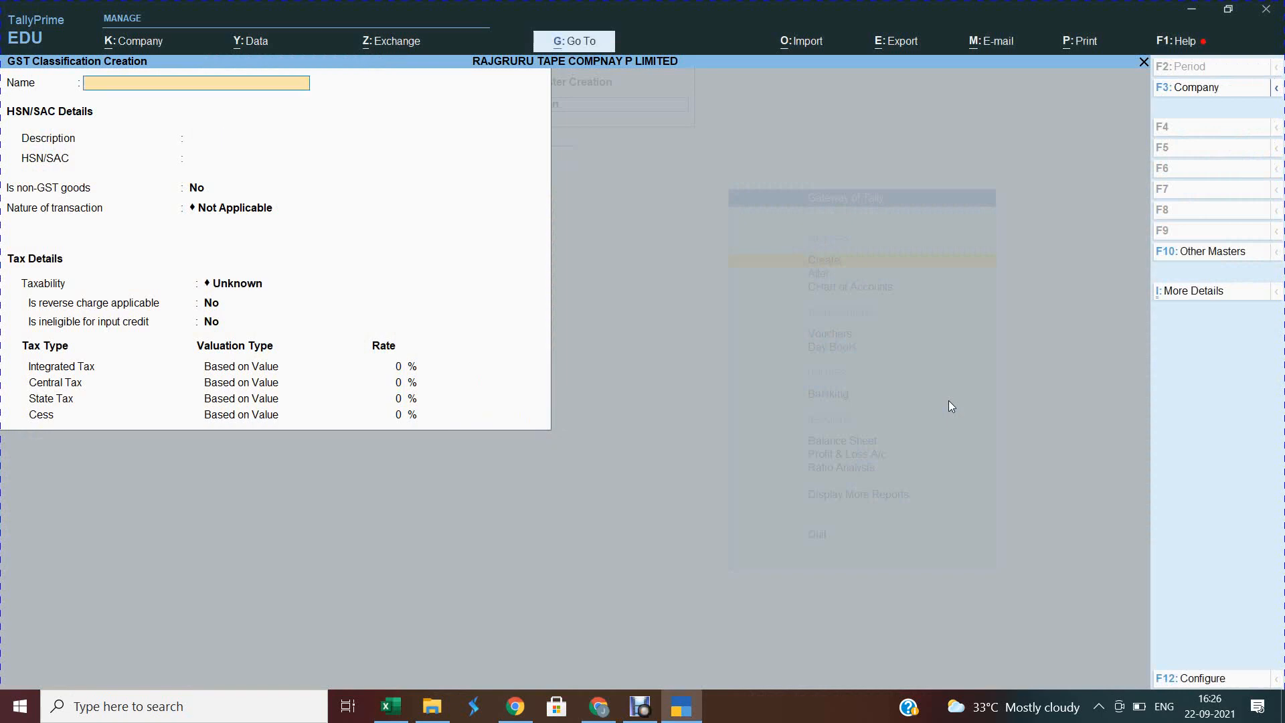
Enter 12% ITEMS as both the name and description of the next GST classification.
{"action": "type", "text": "12% ITEMS"}
{"action": "key", "text": "Return"}
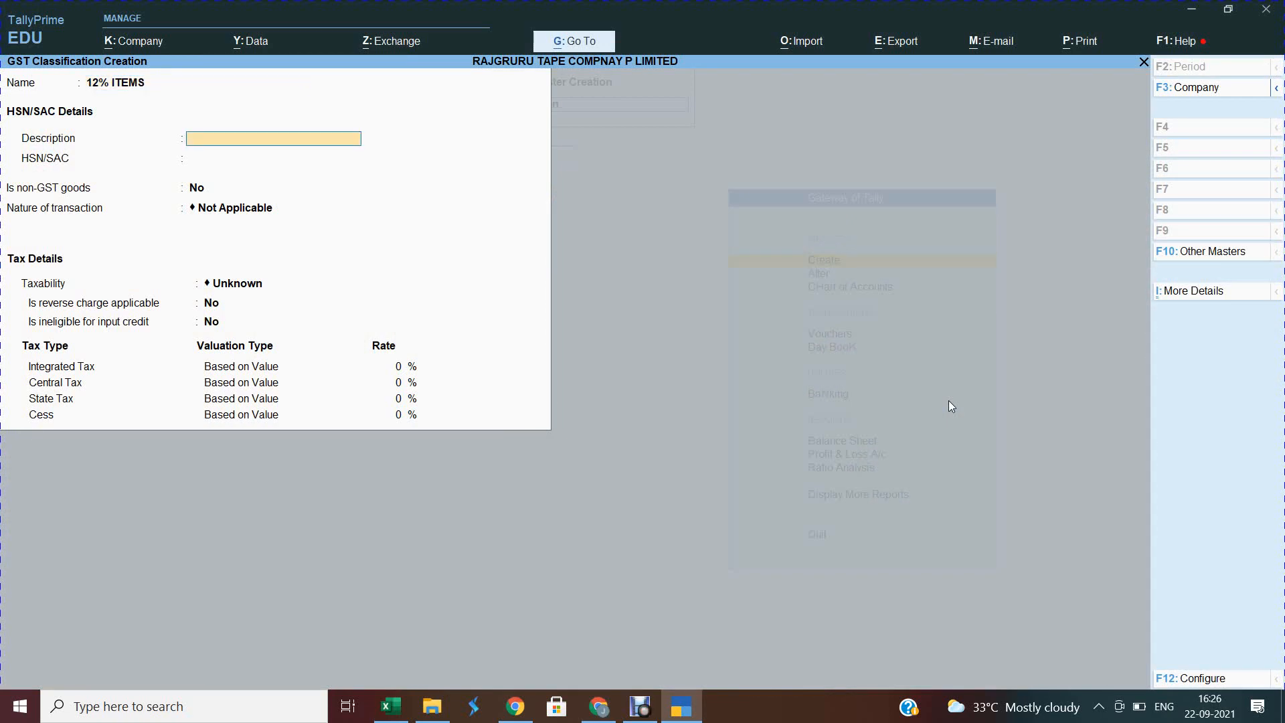
{"action": "type", "text": "12% ITEMS"}
{"action": "key", "text": "Return"}
{"action": "key", "text": "Return"}
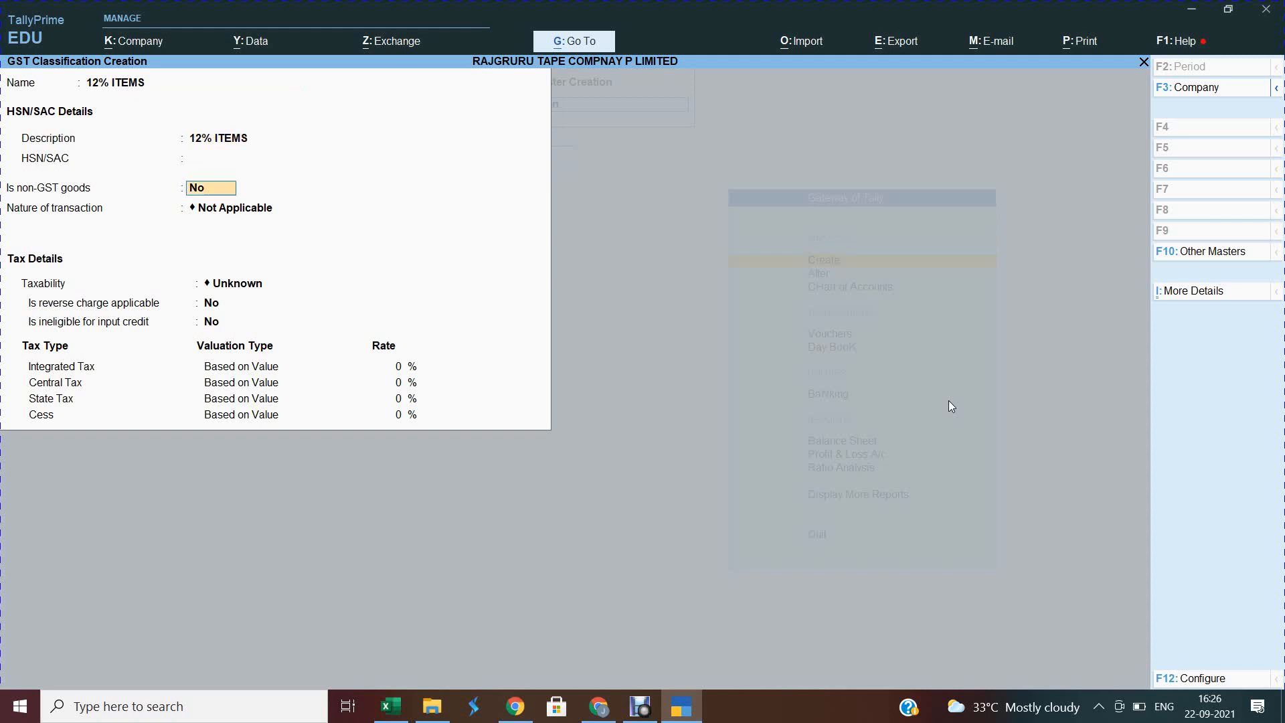
Set the HSN/SAC of 12% ITEMS to 4858 7895, keeping non-GST goods at No and nature of transaction Not Applicable.
{"action": "key", "text": "Up"}
{"action": "type", "text": "48"}
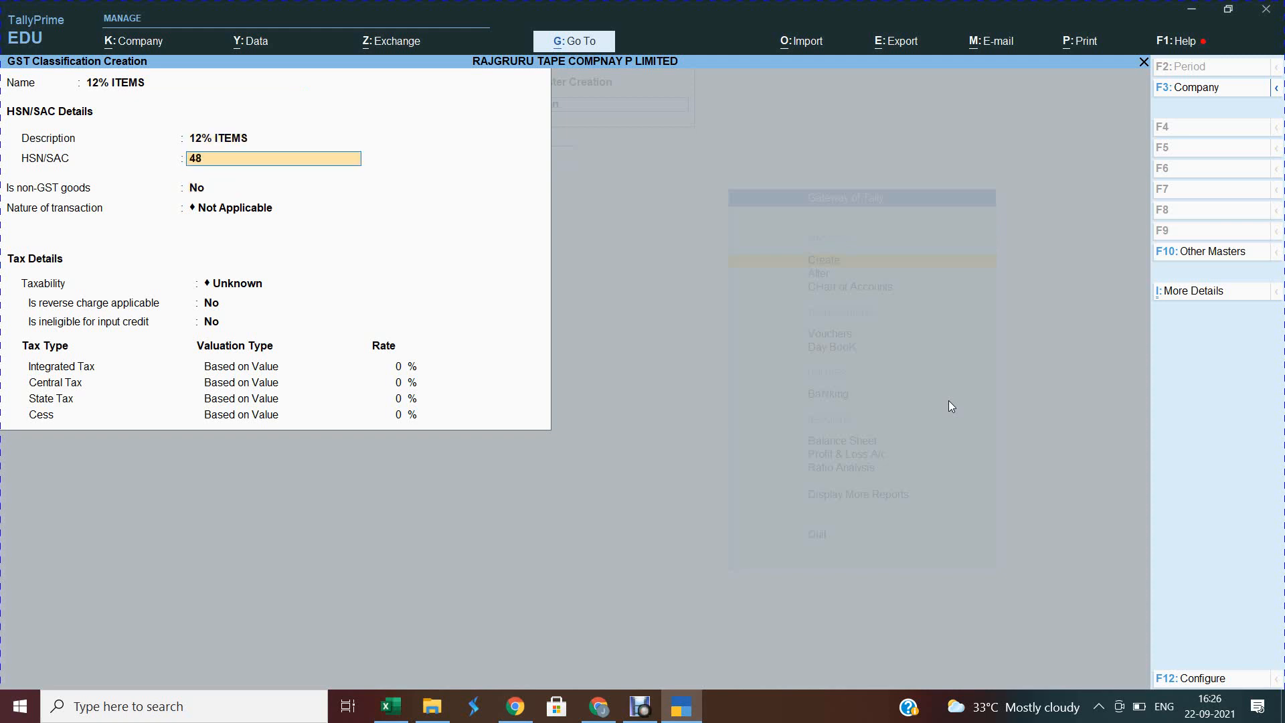
{"action": "type", "text": "58 789+6"}
{"action": "key", "text": "BackSpace"}
{"action": "key", "text": "BackSpace"}
{"action": "type", "text": "5"}
{"action": "key", "text": "Return"}
{"action": "key", "text": "Return"}
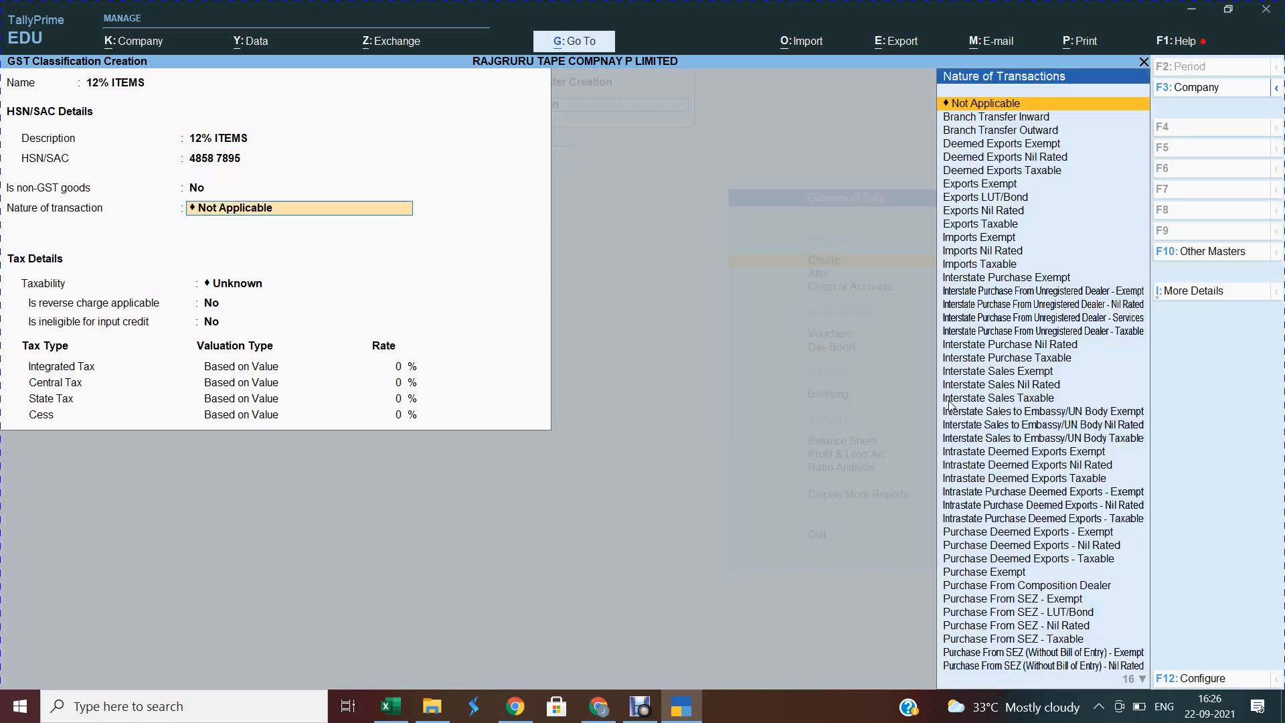
{"action": "key", "text": "Return"}
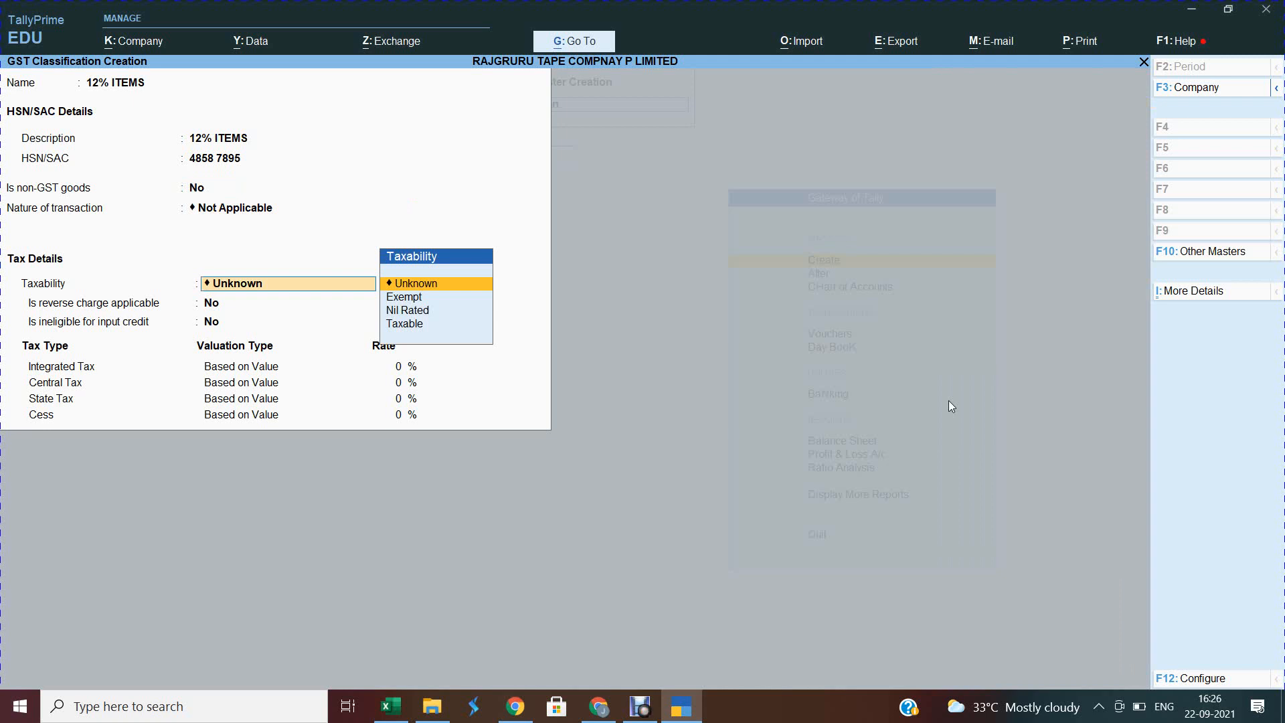
Set the taxability of 12% ITEMS to Taxable, keeping reverse charge and input credit ineligibility at No.
{"action": "key", "text": "Down"}
{"action": "key", "text": "Down"}
{"action": "key", "text": "Down"}
{"action": "key", "text": "Return"}
{"action": "key", "text": "Return"}
{"action": "key", "text": "Return"}
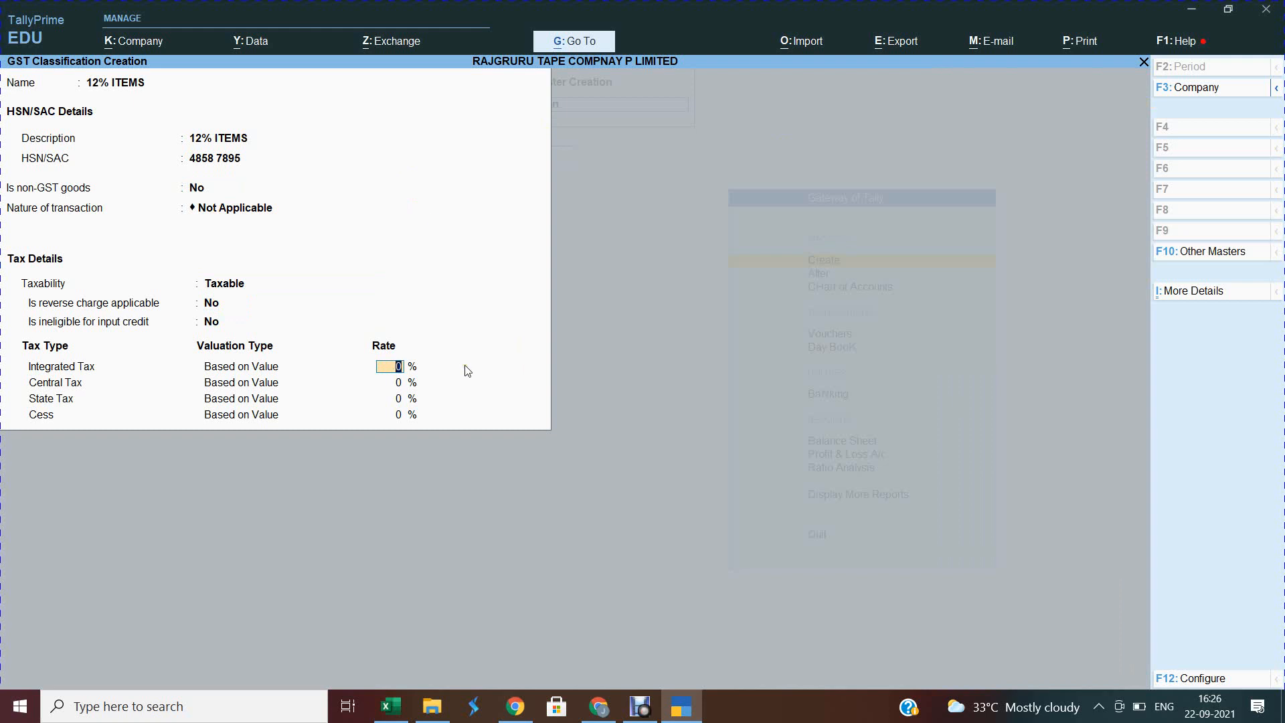
Set the integrated tax rate to 12% and save the 12% ITEMS classification.
{"action": "key", "text": "Return"}
{"action": "key", "text": "ctrl"}
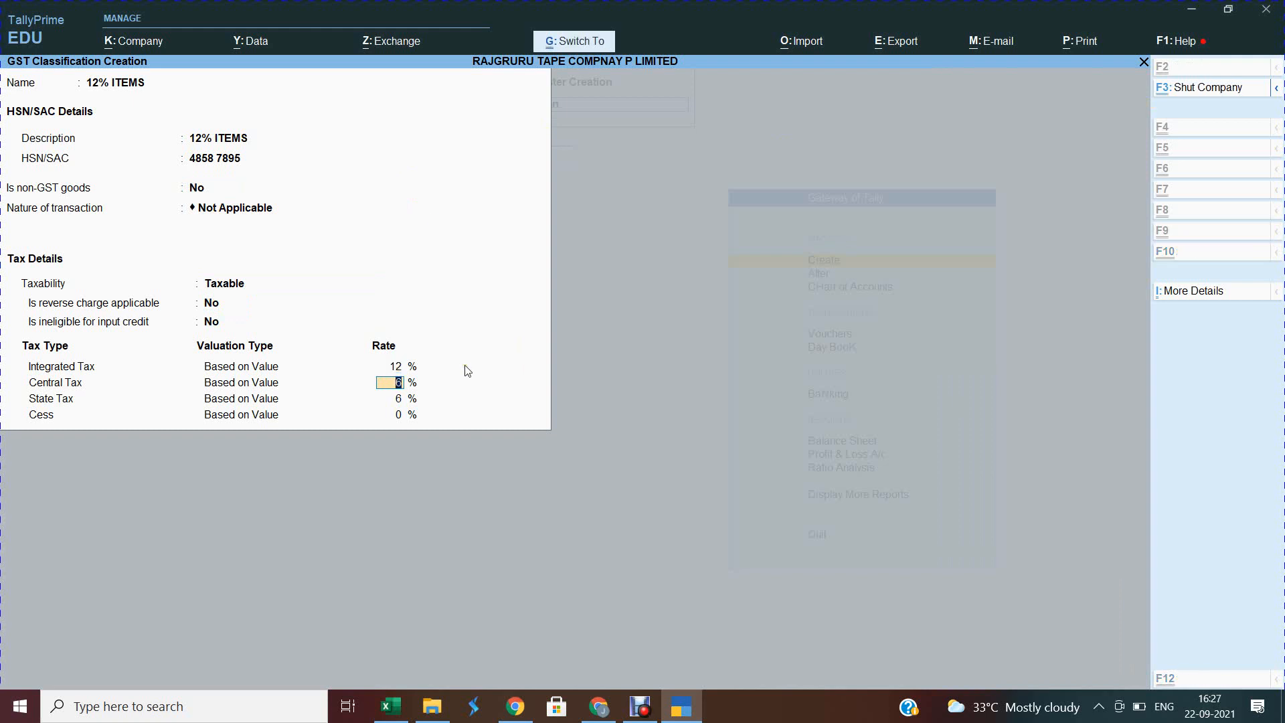
{"action": "key", "text": "ctrl+a"}
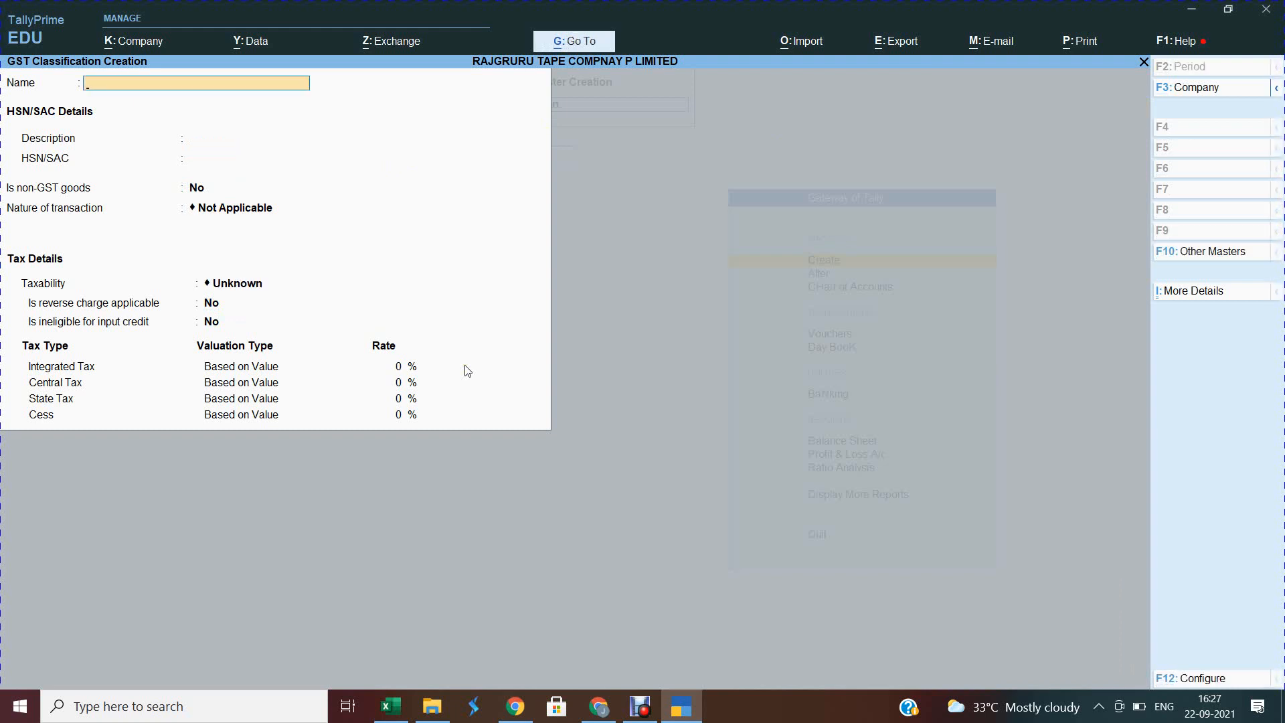
Enter 18% ITEMS as both the name and description of the next GST classification.
{"action": "type", "text": "18% ITEMS"}
{"action": "key", "text": "Return"}
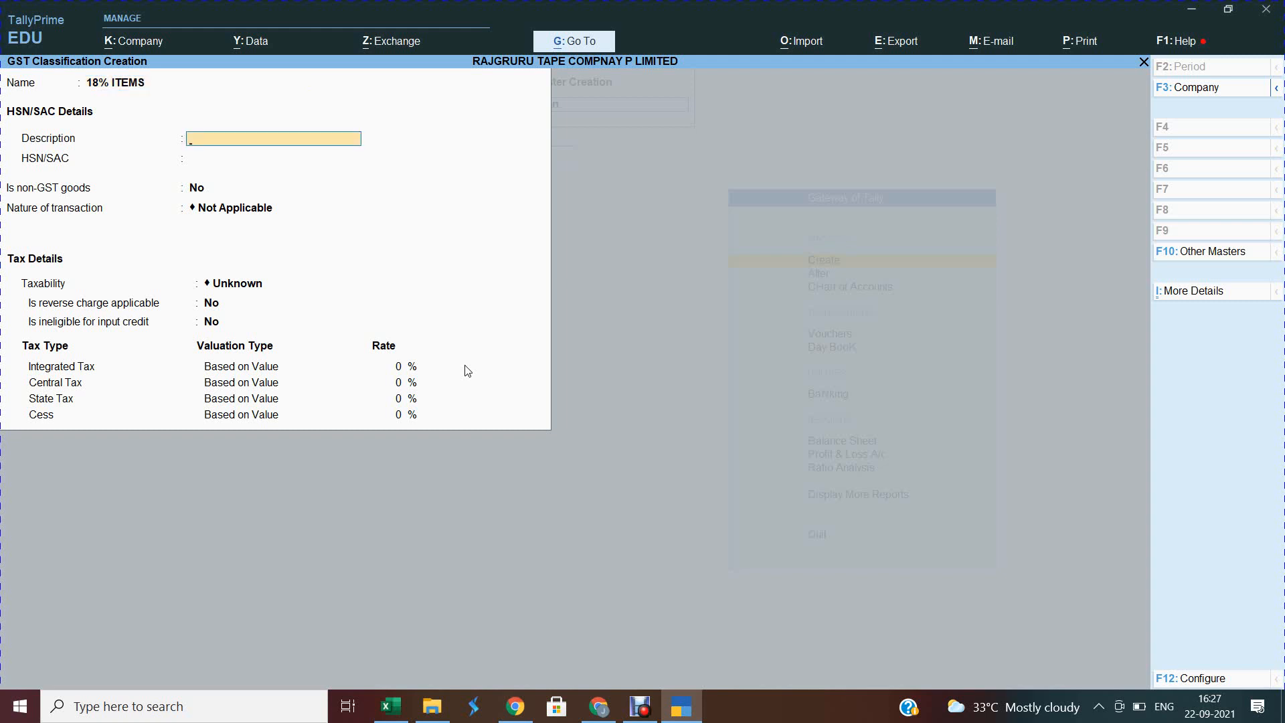
{"action": "type", "text": "18% ITEMS"}
{"action": "key", "text": "Return"}
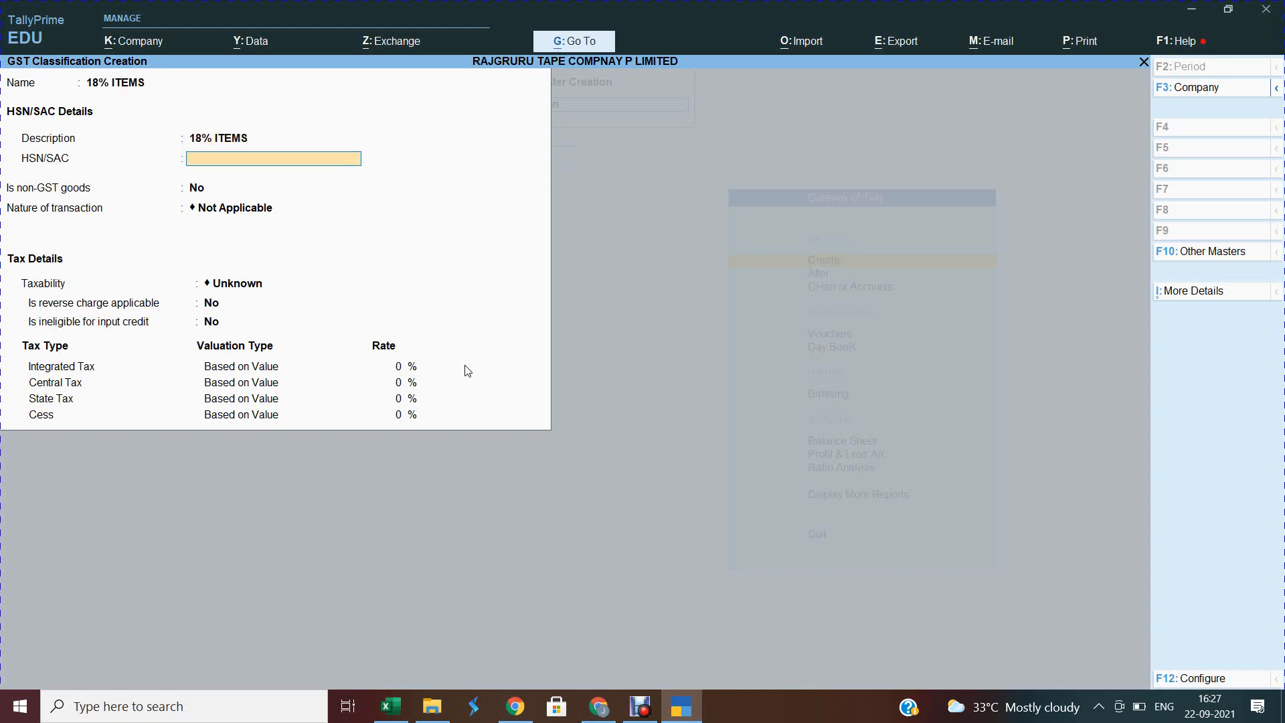
Set the HSN/SAC of 18% ITEMS to 8969 5896, keeping non-GST goods at No and nature of transaction Not Applicable.
{"action": "type", "text": "8969 5896"}
{"action": "key", "text": "Return"}
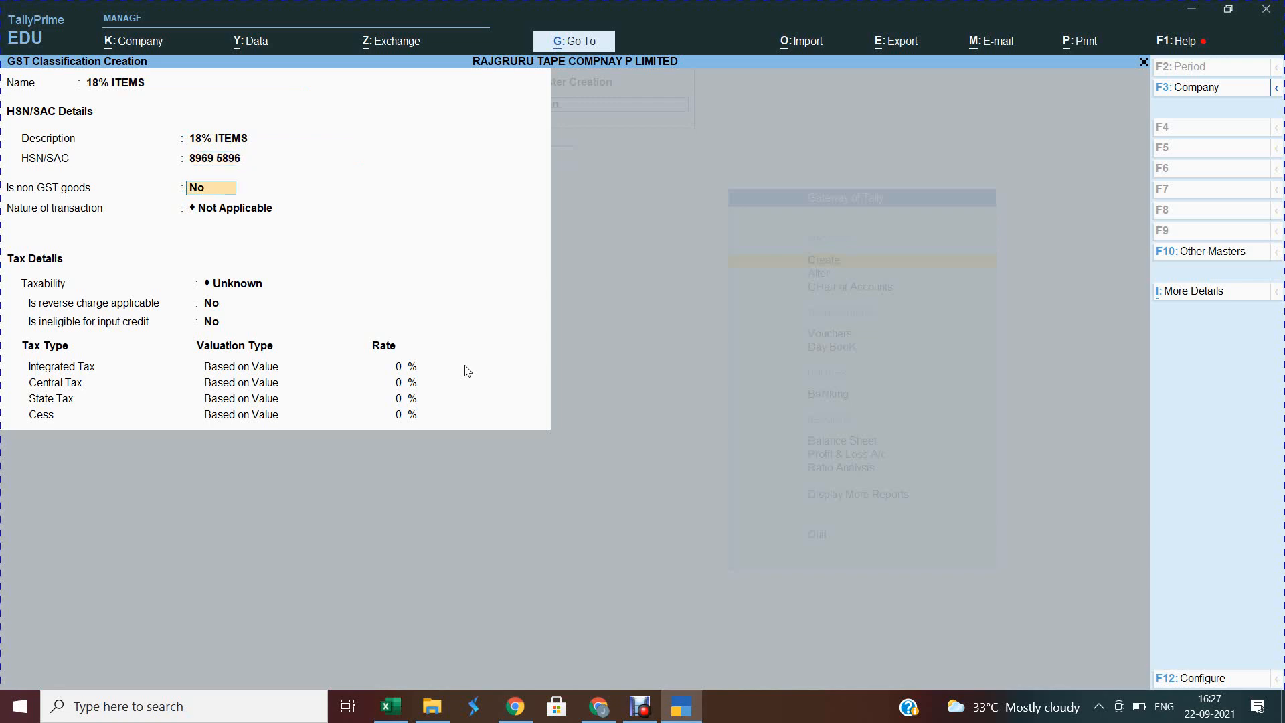
{"action": "key", "text": "Return"}
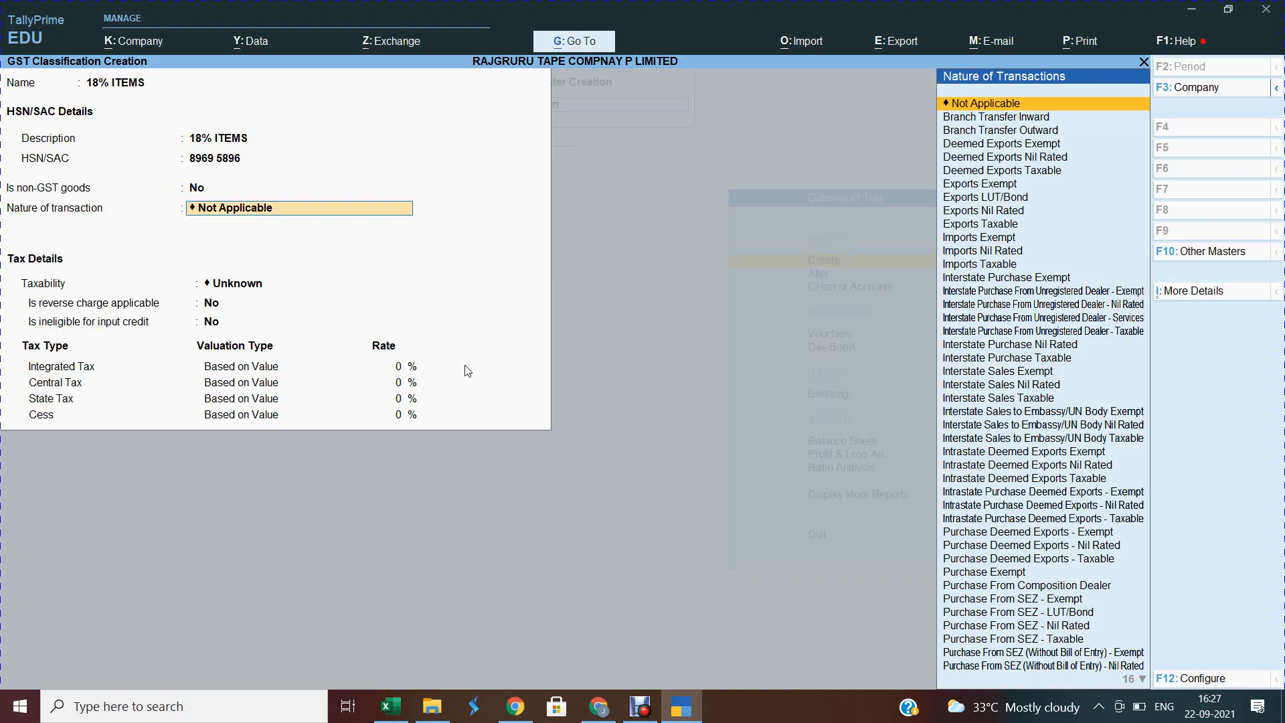
{"action": "key", "text": "Return"}
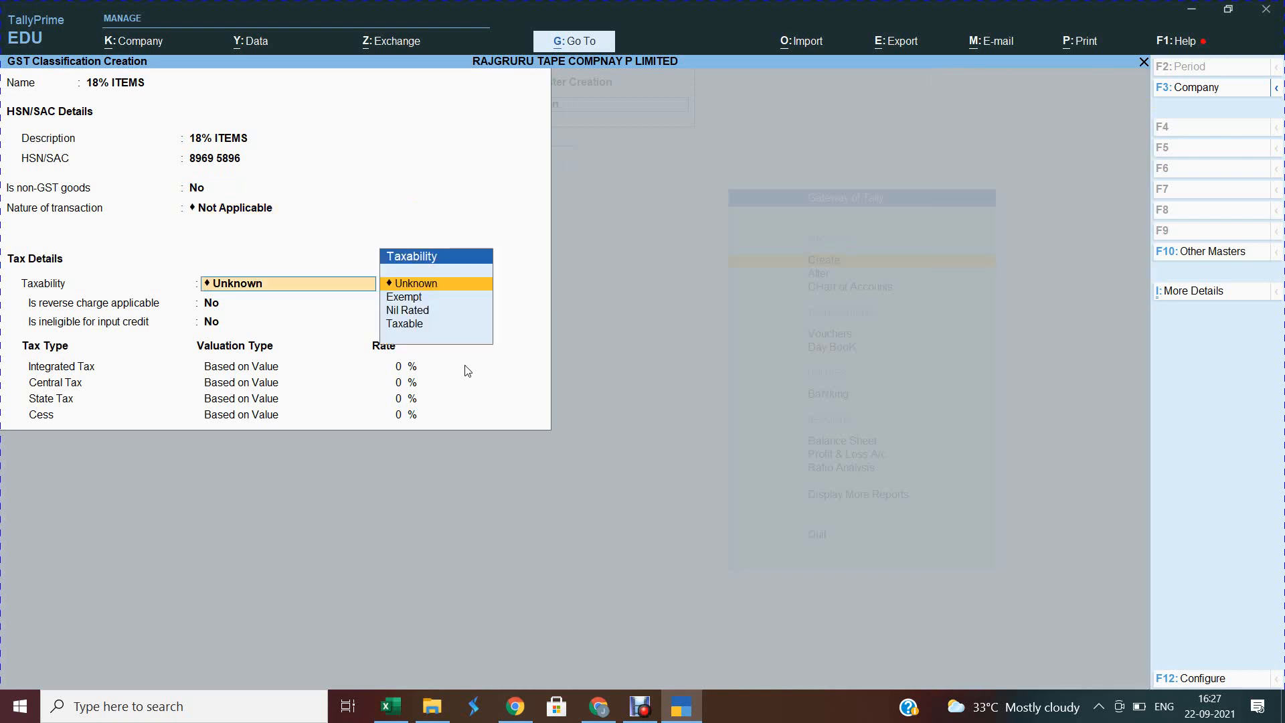
Set the taxability of 18% ITEMS to Taxable, keeping reverse charge and input credit ineligibility at No.
{"action": "key", "text": "Down"}
{"action": "key", "text": "Down"}
{"action": "key", "text": "Down"}
{"action": "key", "text": "Return"}
{"action": "key", "text": "Return"}
{"action": "key", "text": "Return"}
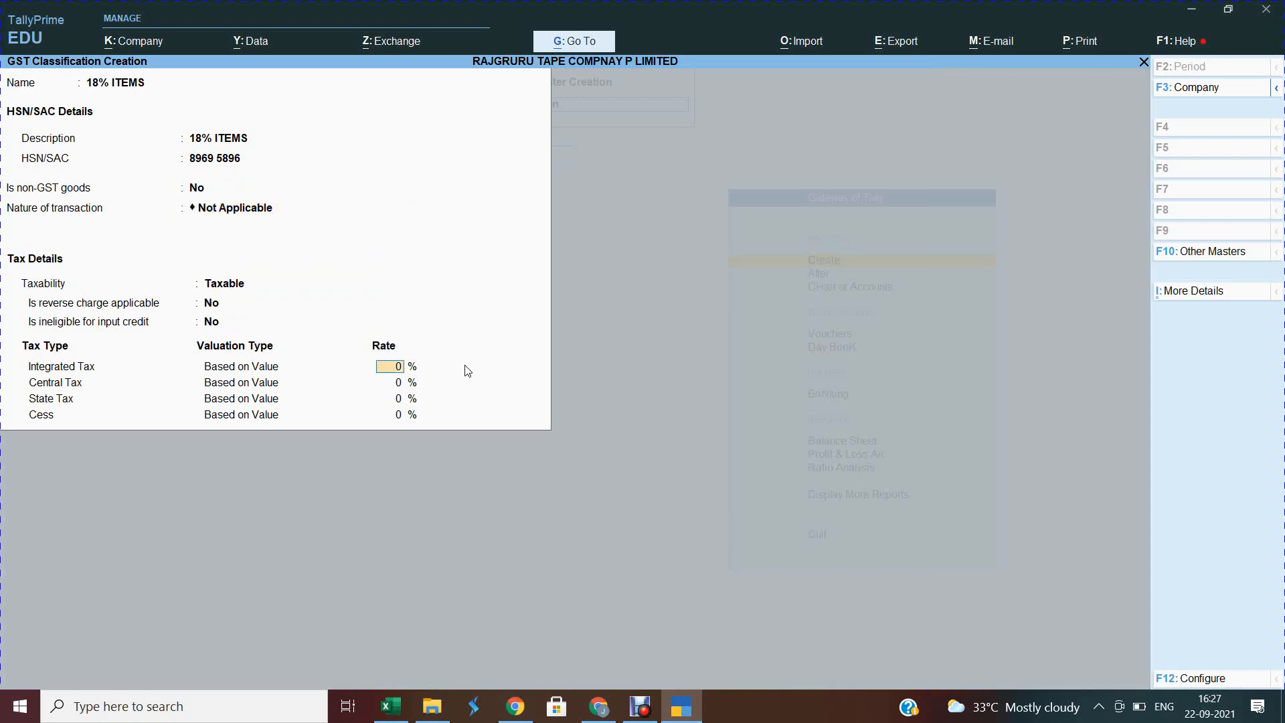
Set the integrated tax rate to 18% and save the 18% ITEMS classification.
{"action": "type", "text": "18"}
{"action": "key", "text": "Return"}
{"action": "key", "text": "ctrl"}
{"action": "key", "text": "ctrl+a"}
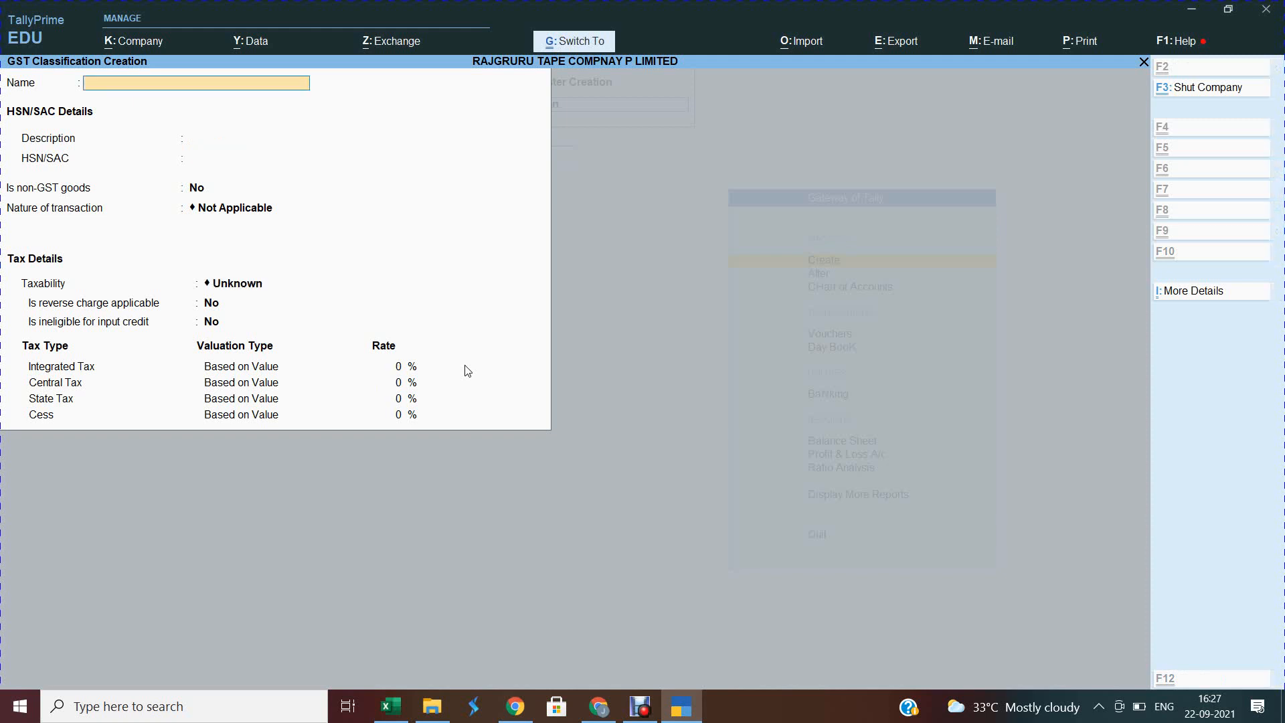
Enter 28% ITEMS as both the name and description of the next GST classification.
{"action": "type", "text": "28"}
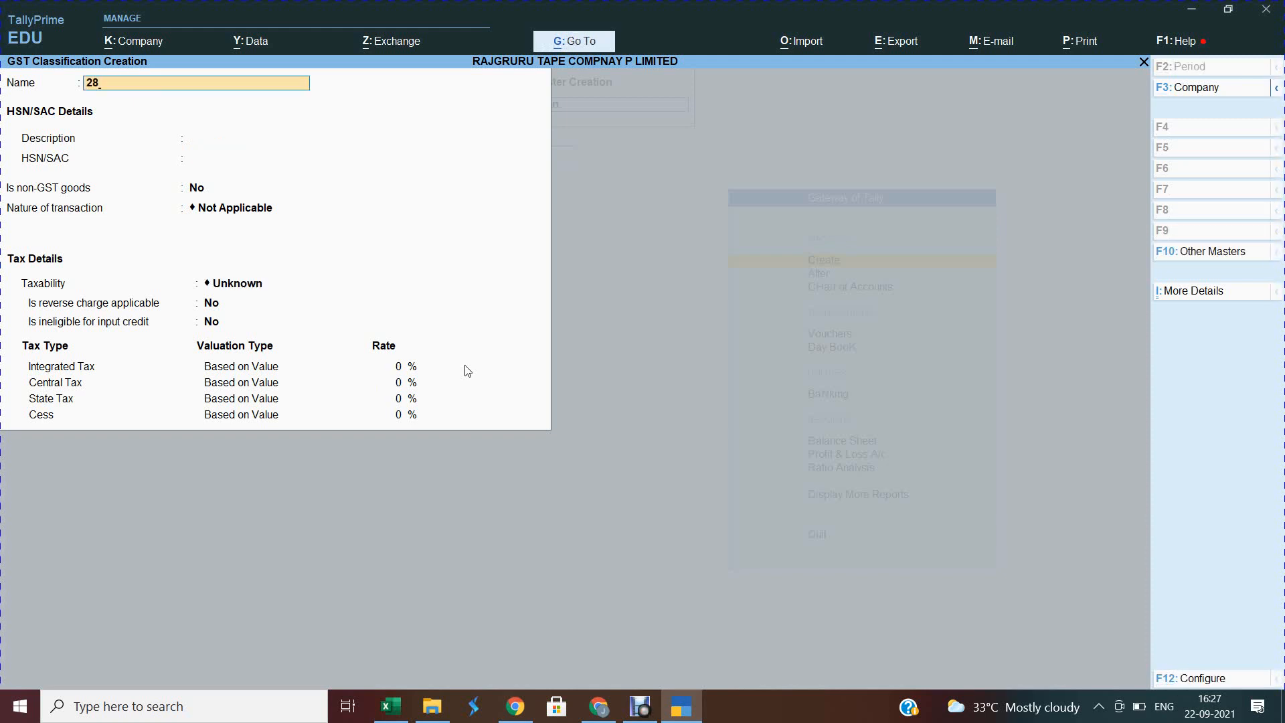
{"action": "type", "text": "% ITEMS"}
{"action": "key", "text": "Return"}
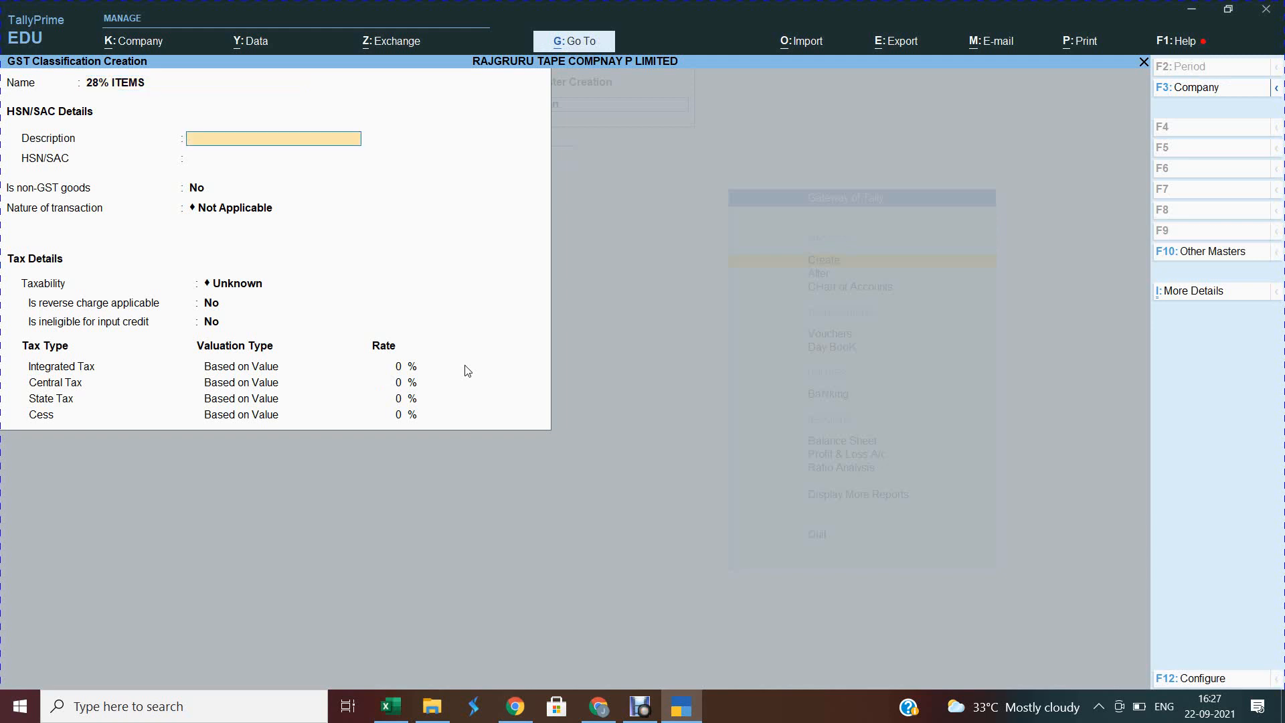
{"action": "type", "text": "28% ITEMS"}
{"action": "key", "text": "Return"}
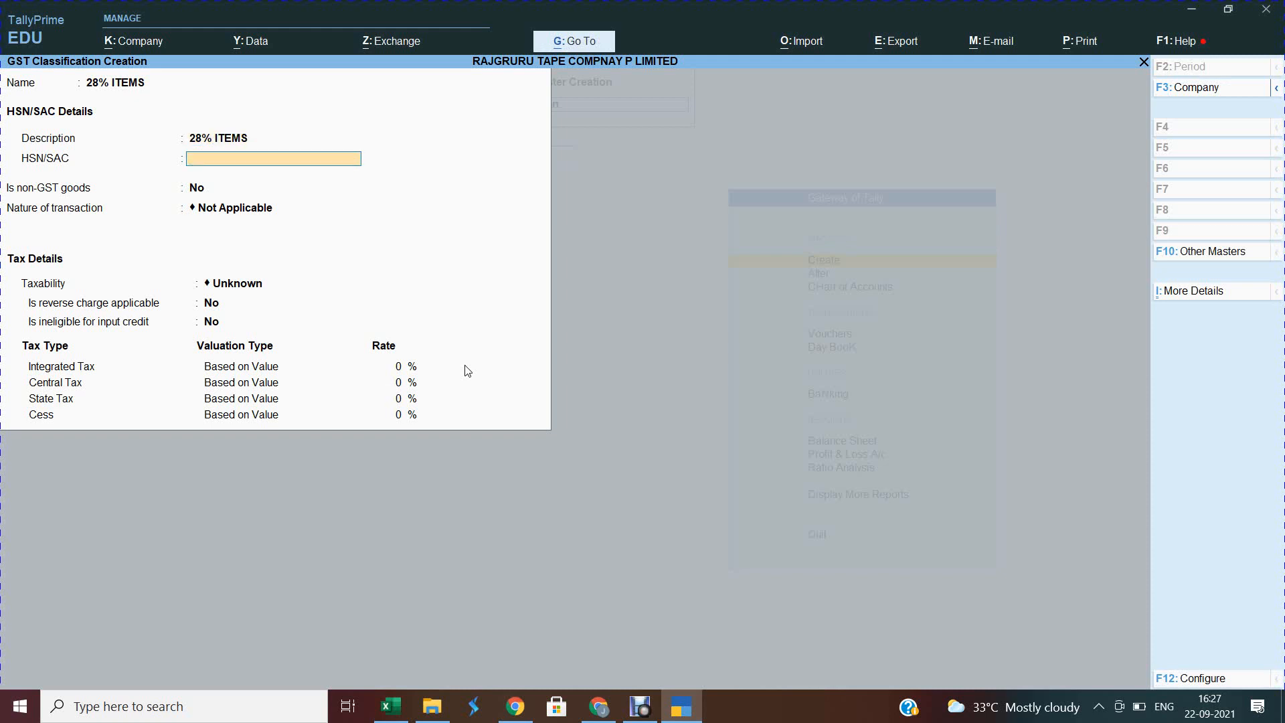
Set the HSN/SAC of 28% ITEMS to 7896 5896, keeping non-GST goods at No and nature of transaction Not Applicable.
{"action": "type", "text": "78"}
{"action": "key", "text": "Return"}
{"action": "key", "text": "Return"}
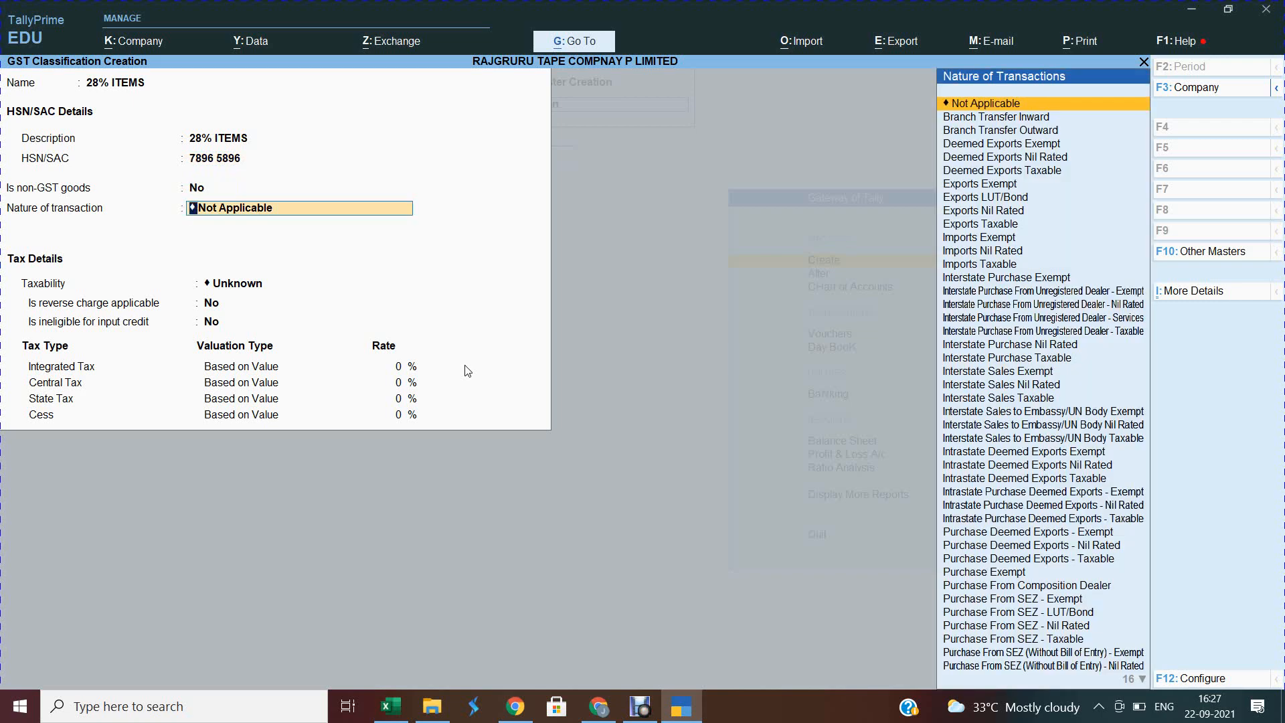
{"action": "key", "text": "Return"}
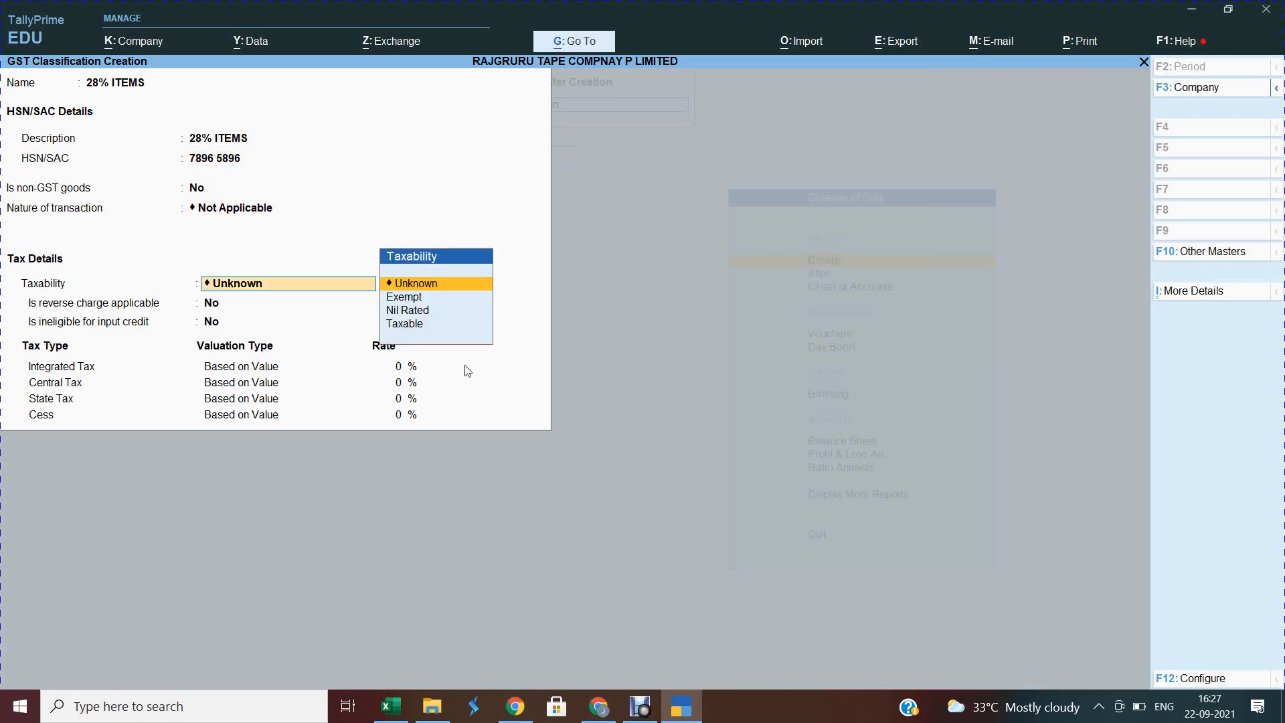
Set the taxability of 28% ITEMS to Taxable, keeping reverse charge and input credit ineligibility at No.
{"action": "key", "text": "Down"}
{"action": "key", "text": "Down"}
{"action": "key", "text": "Down"}
{"action": "key", "text": "Return"}
{"action": "key", "text": "Return"}
{"action": "key", "text": "Return"}
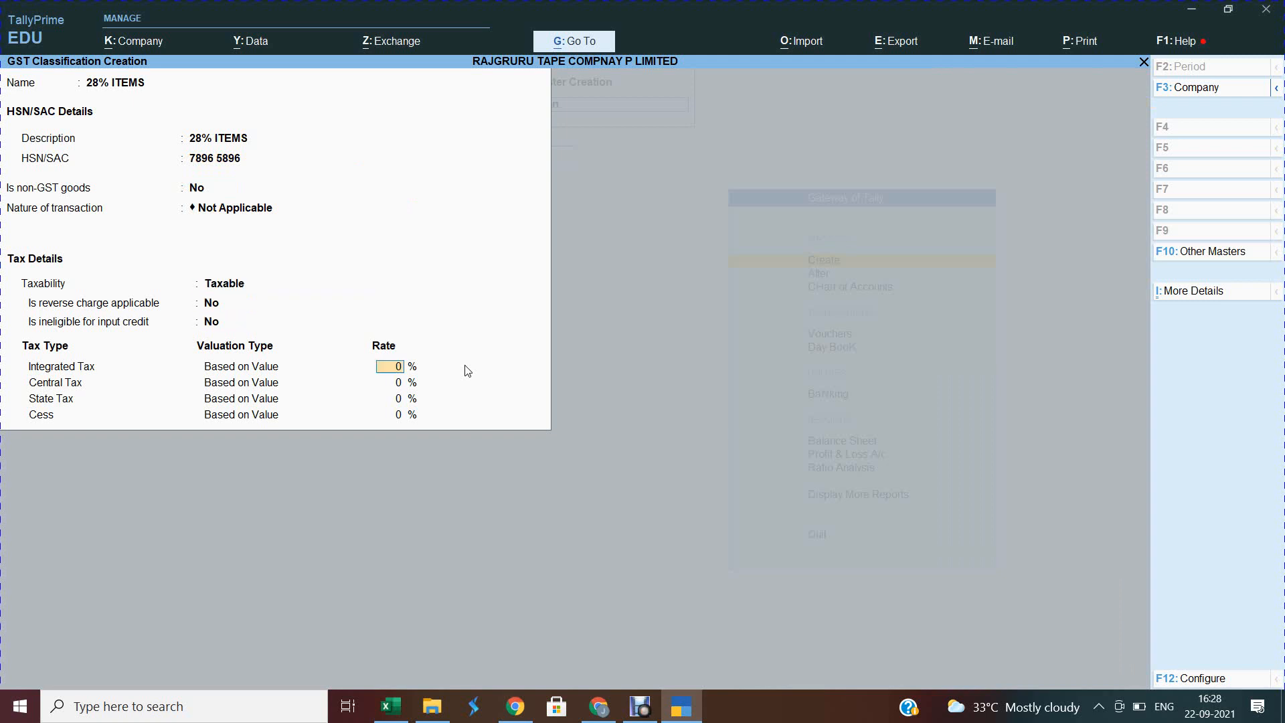
Set the integrated tax rate to 28%, save the 28% ITEMS classification and return to the Gateway of Tally.
{"action": "type", "text": "28"}
{"action": "key", "text": "Return"}
{"action": "key", "text": "ctrl"}
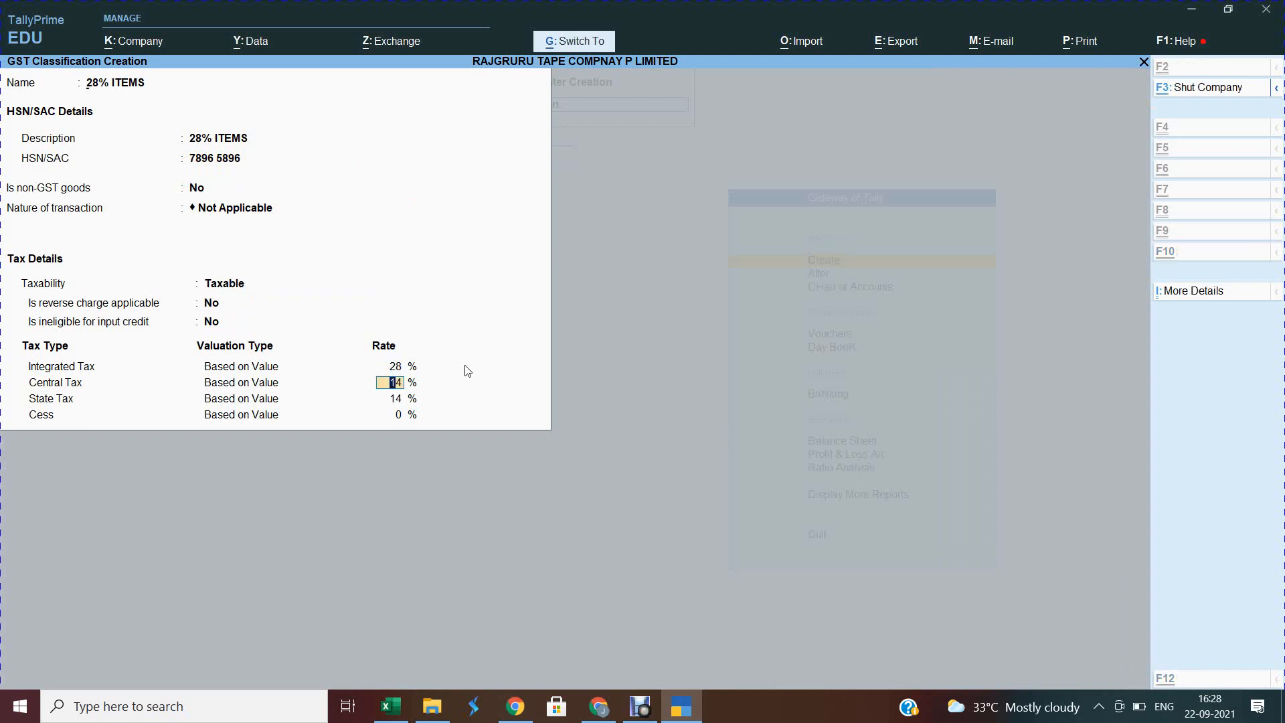
{"action": "key", "text": "ctrl+a"}
{"action": "key", "text": "Escape"}
{"action": "key", "text": "Escape"}
{"action": "key", "text": "Escape"}
{"action": "key", "text": "Escape"}
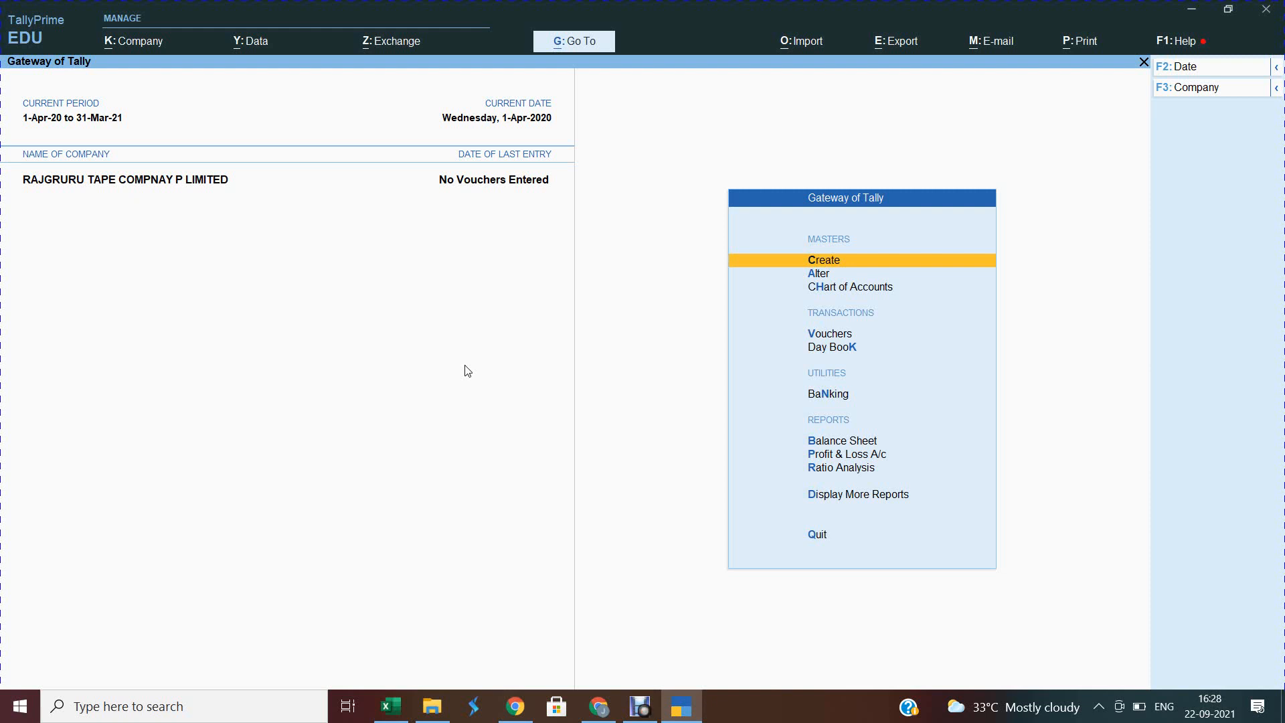
Review the company's accounting and inventory features and open its GST details.
{"action": "key", "text": "F11"}
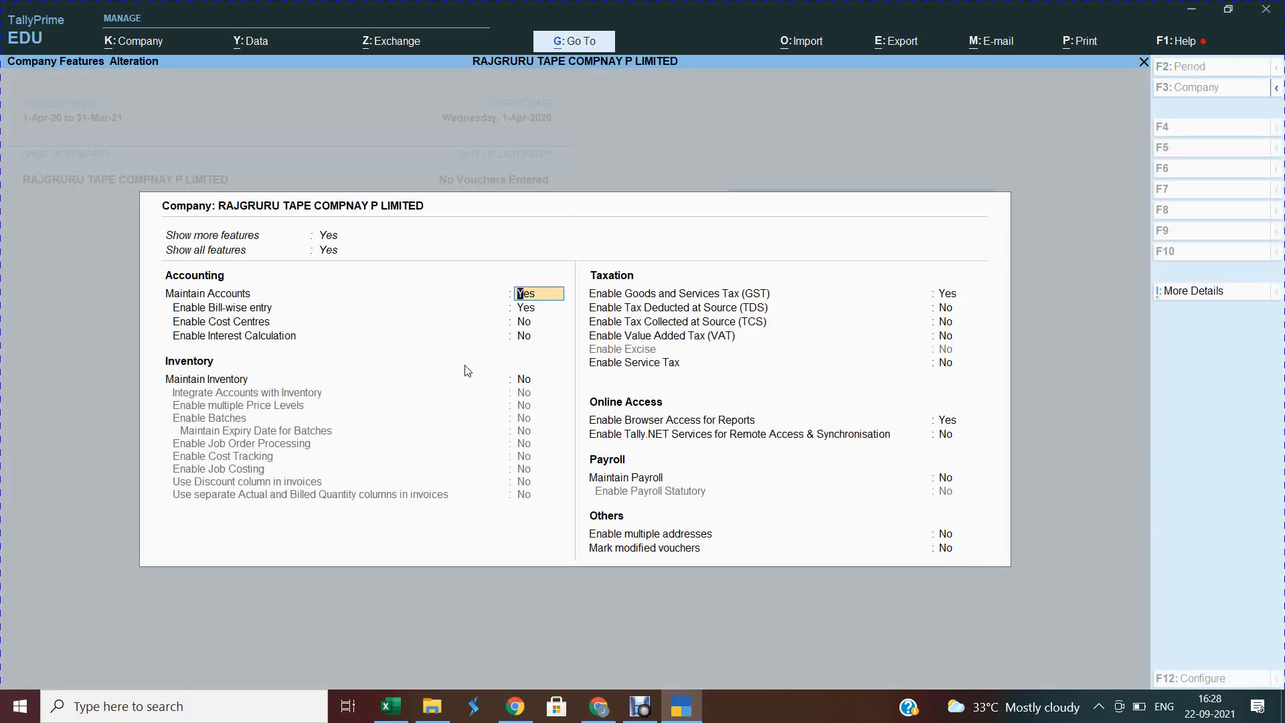
{"action": "key", "text": "Return"}
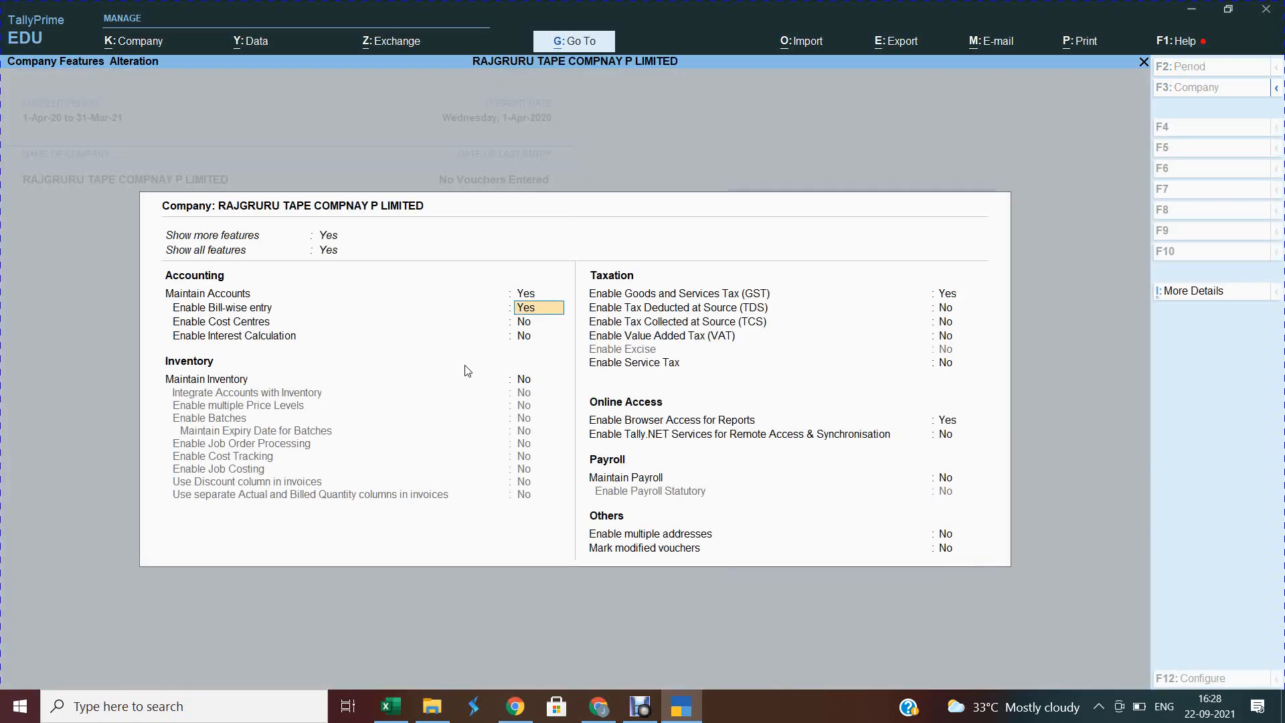
{"action": "key", "text": "Return"}
{"action": "key", "text": "Return"}
{"action": "key", "text": "Return"}
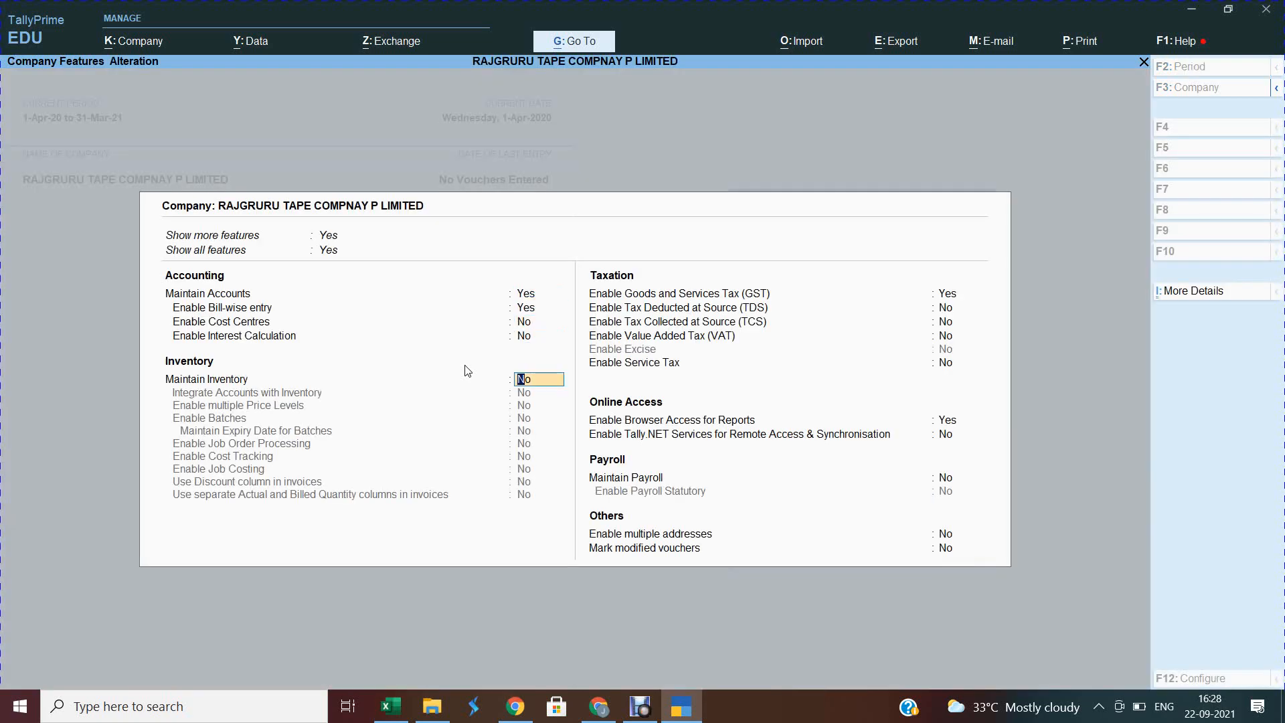
{"action": "key", "text": "Return"}
{"action": "key", "text": "Return"}
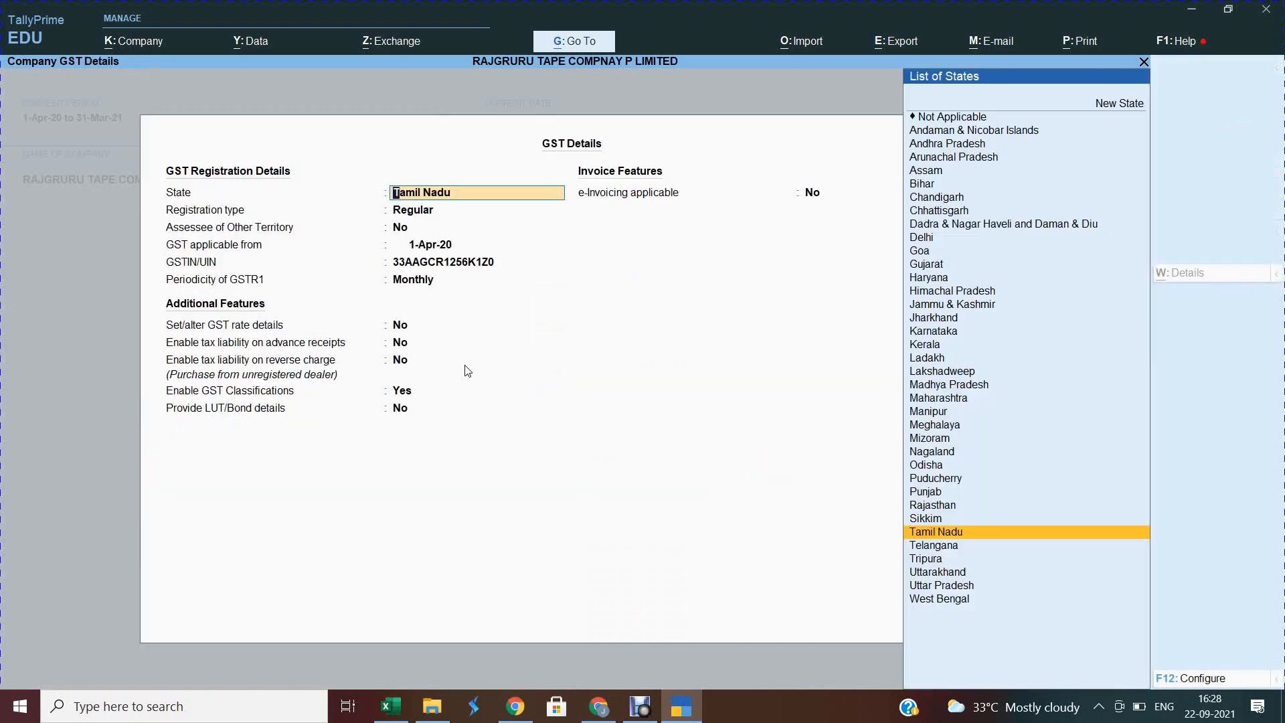
Check the company GST details, including the GST Classifications setting, and accept the GST details and company features.
{"action": "key", "text": "Return"}
{"action": "key", "text": "Return"}
{"action": "key", "text": "Return"}
{"action": "key", "text": "Return"}
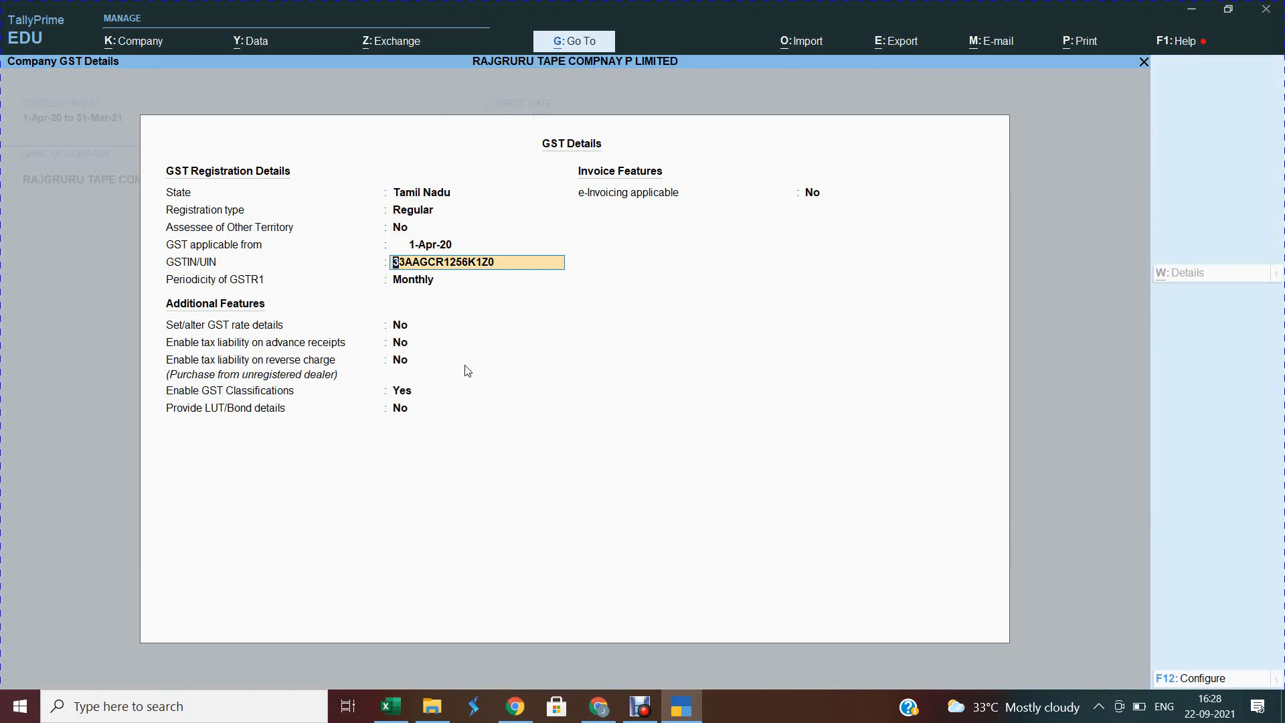
{"action": "key", "text": "Return"}
{"action": "key", "text": "Return"}
{"action": "key", "text": "Return"}
{"action": "key", "text": "Return"}
{"action": "key", "text": "Return"}
{"action": "key", "text": "Return"}
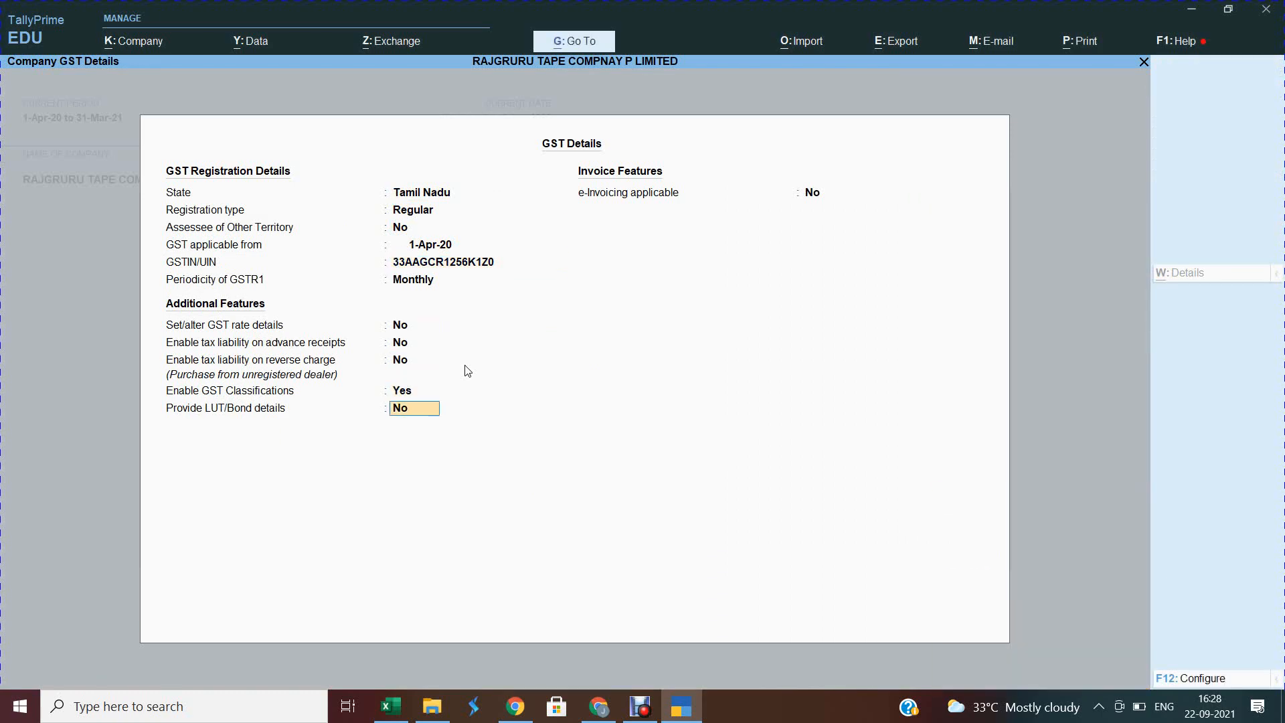
{"action": "key", "text": "Up"}
{"action": "key", "text": "Return"}
{"action": "key", "text": "ctrl"}
{"action": "key", "text": "ctrl+a"}
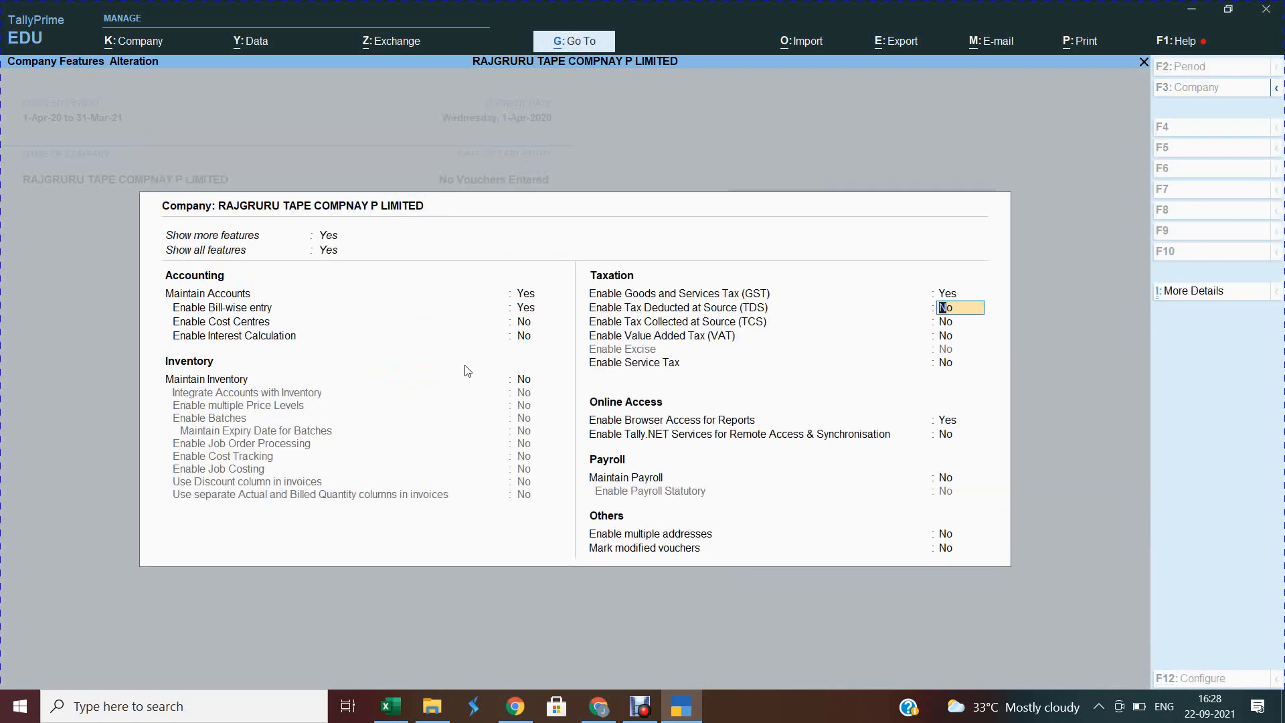
{"action": "key", "text": "ctrl+a"}
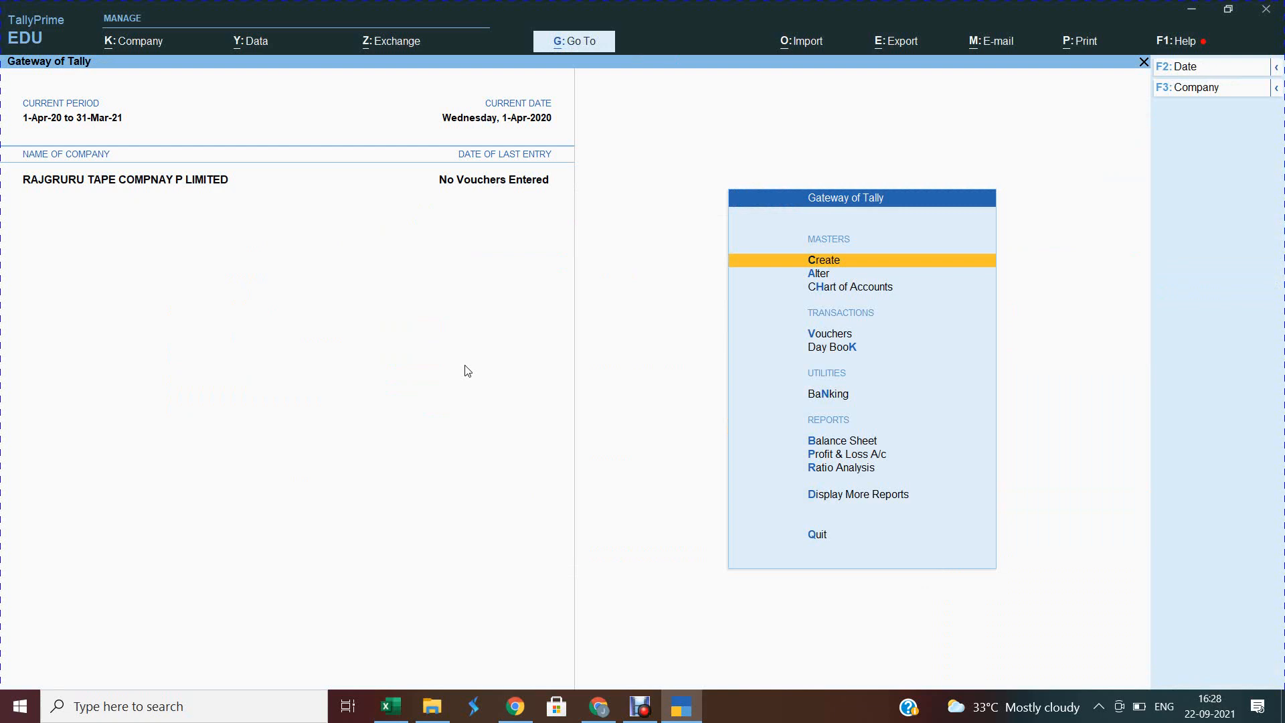
Look at the GST Classification entry among the statutory masters and its blank creation form, and return to the Gateway of Tally.
{"action": "key", "text": "Return"}
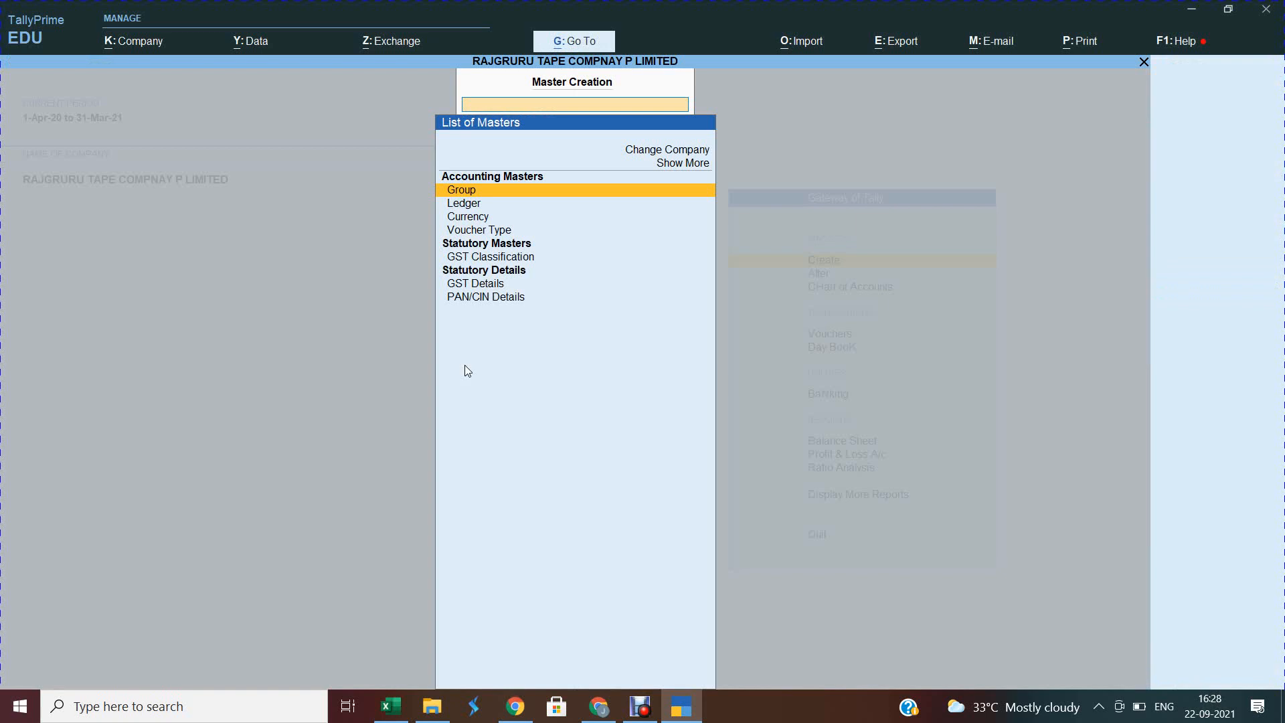
{"action": "key", "text": "Down"}
{"action": "key", "text": "Down"}
{"action": "key", "text": "Down"}
{"action": "key", "text": "Down"}
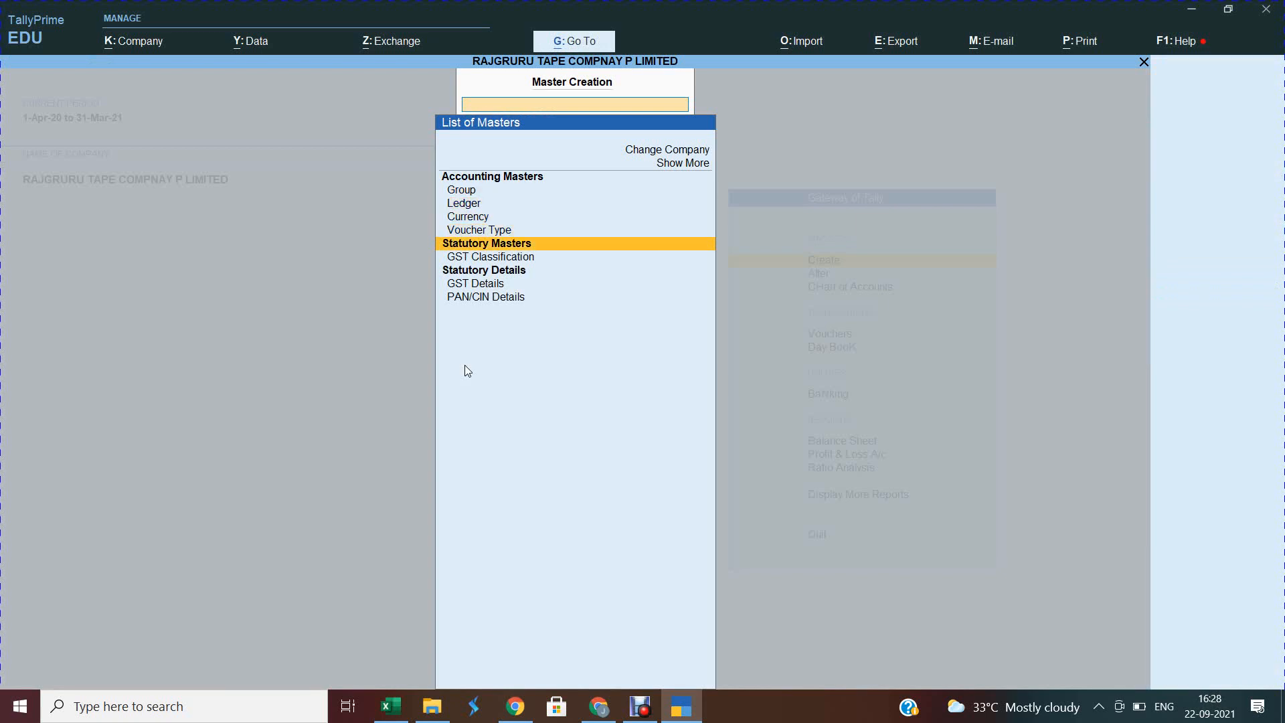
{"action": "key", "text": "Return"}
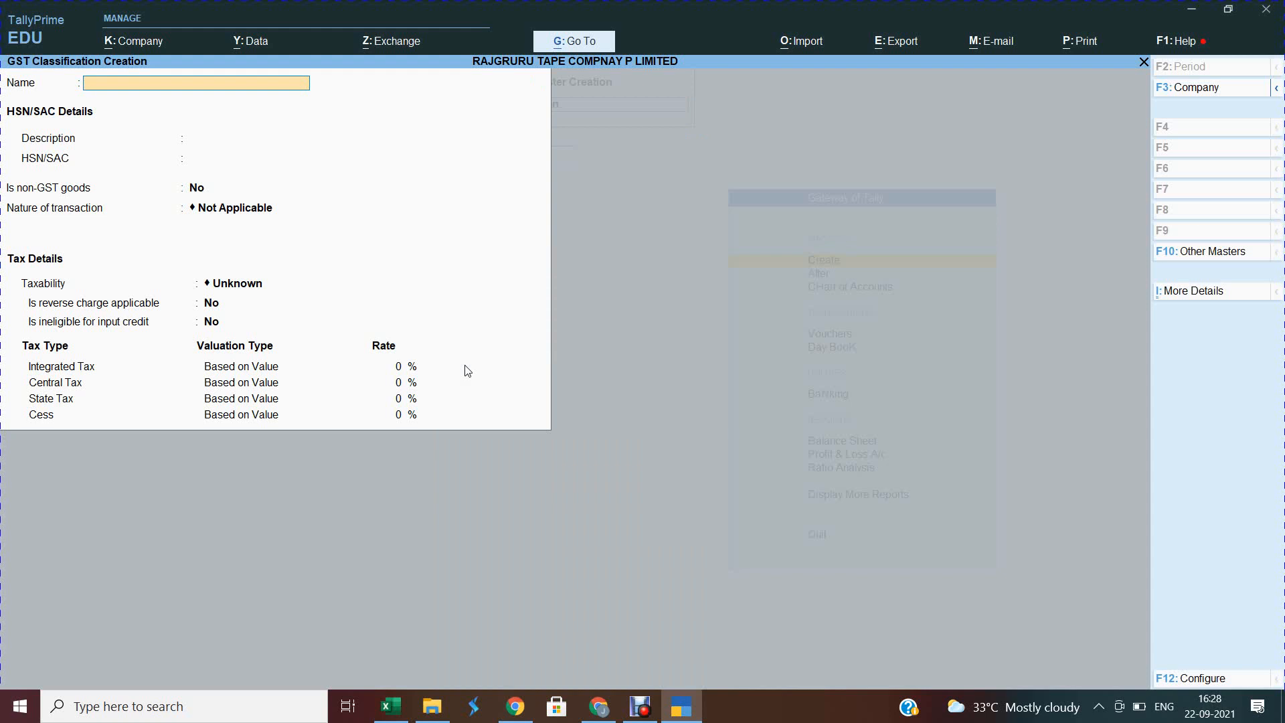
{"action": "key", "text": "Escape"}
{"action": "key", "text": "Return"}
{"action": "key", "text": "Escape"}
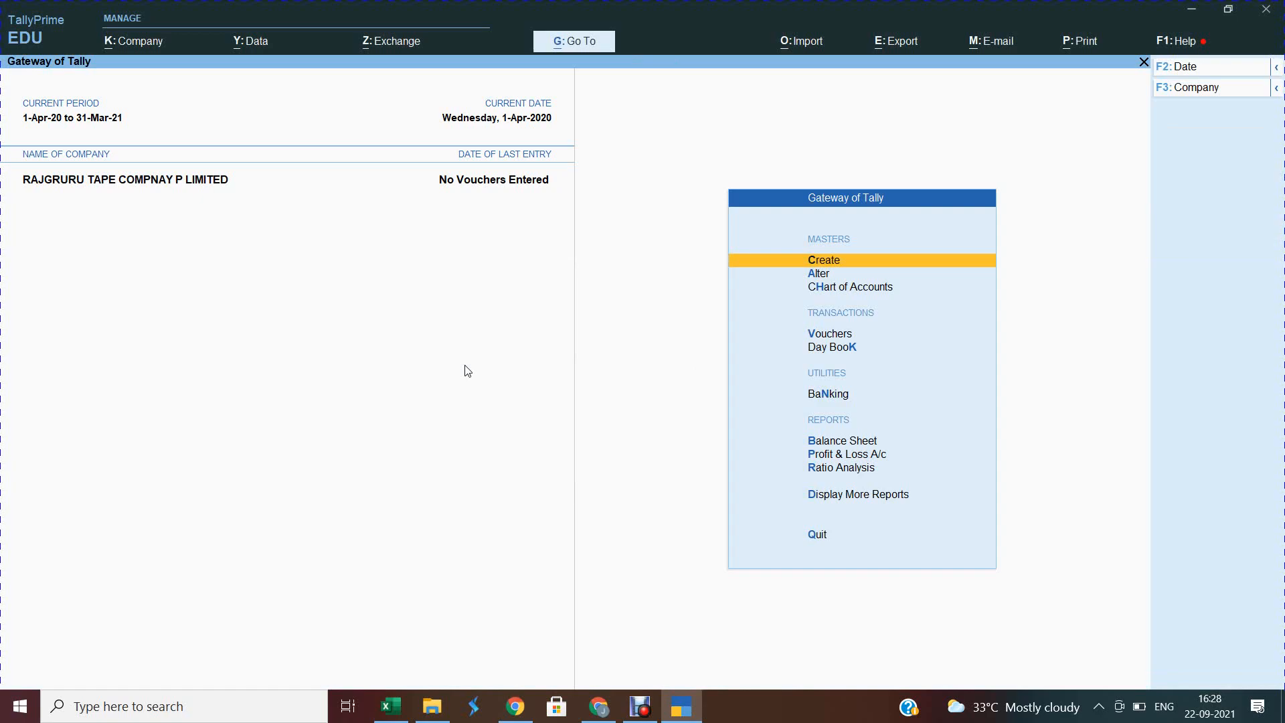
{"action": "key", "text": "alt+Tab"}
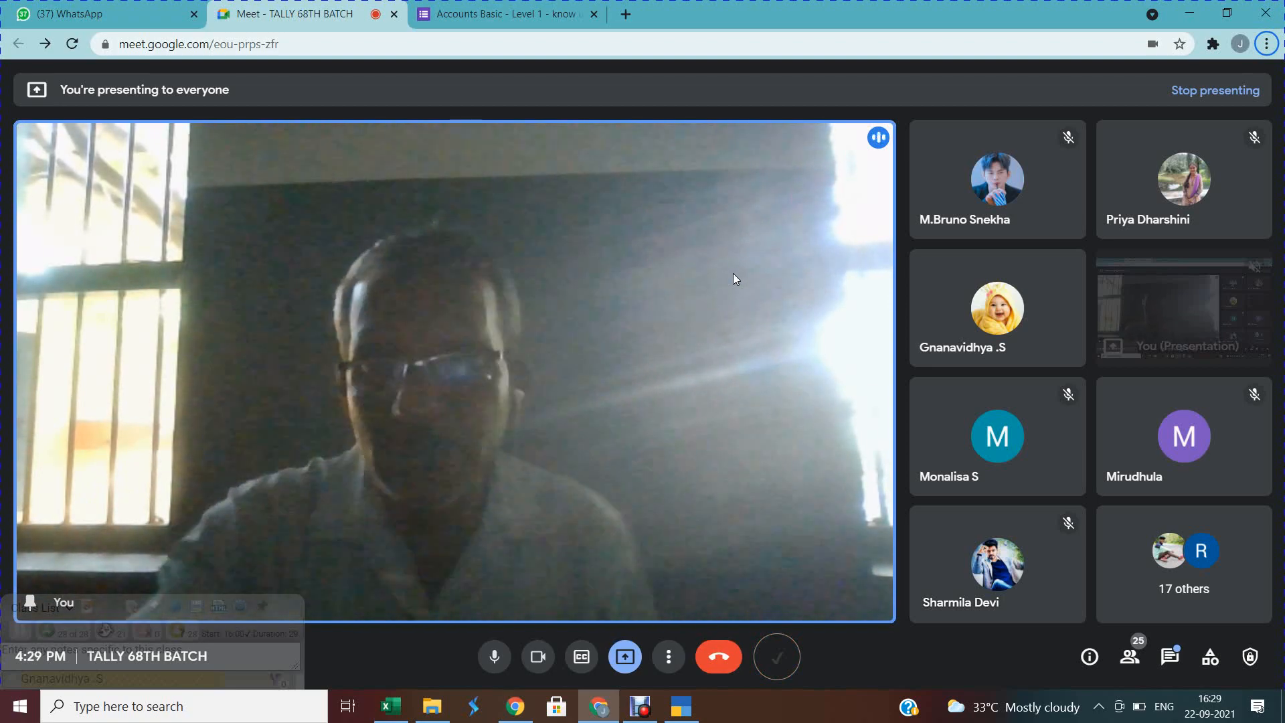
{"action": "key", "text": "alt+Tab"}
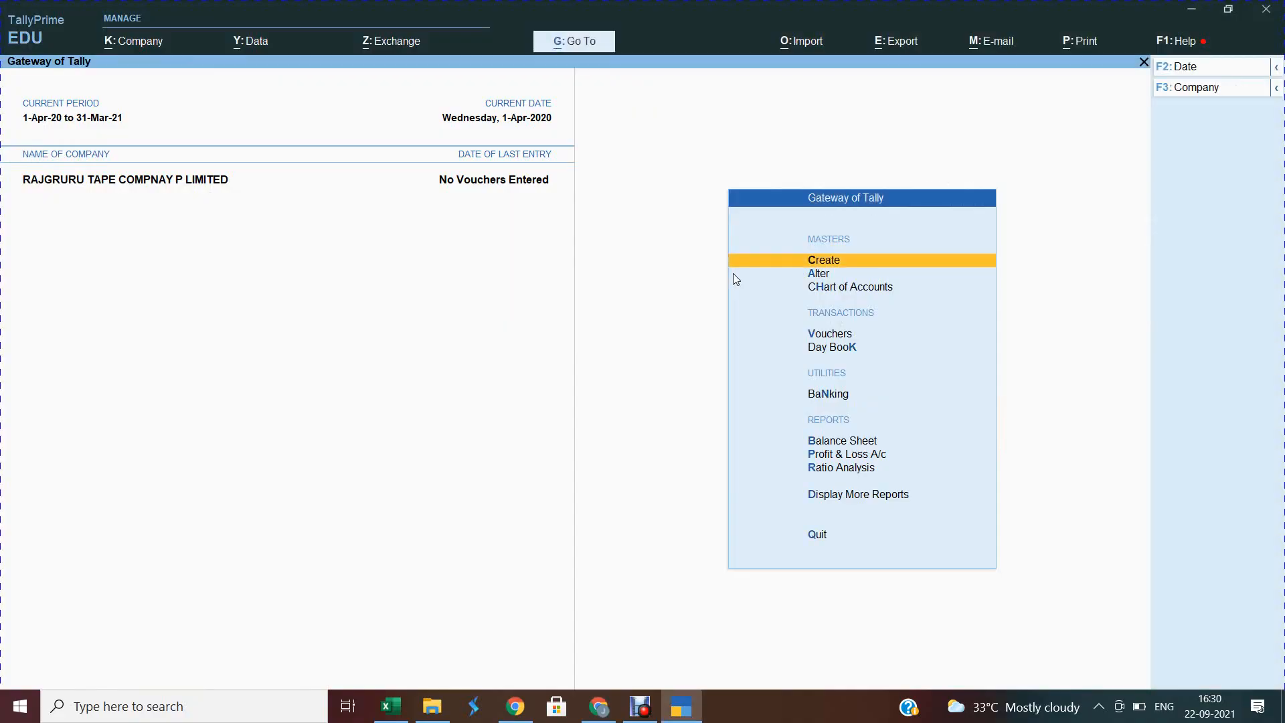
Start a new ledger named GST LOCAL PURCHASE under the Purchase Accounts group.
{"action": "key", "text": "Return"}
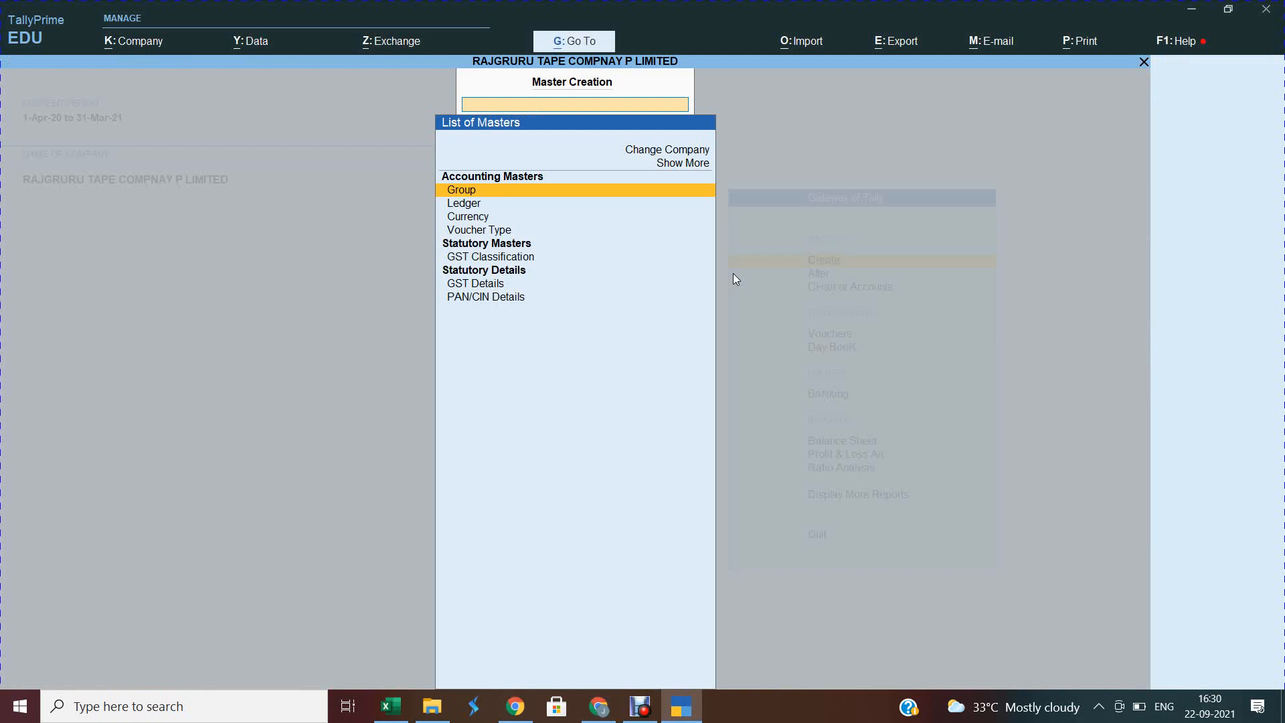
{"action": "key", "text": "Down"}
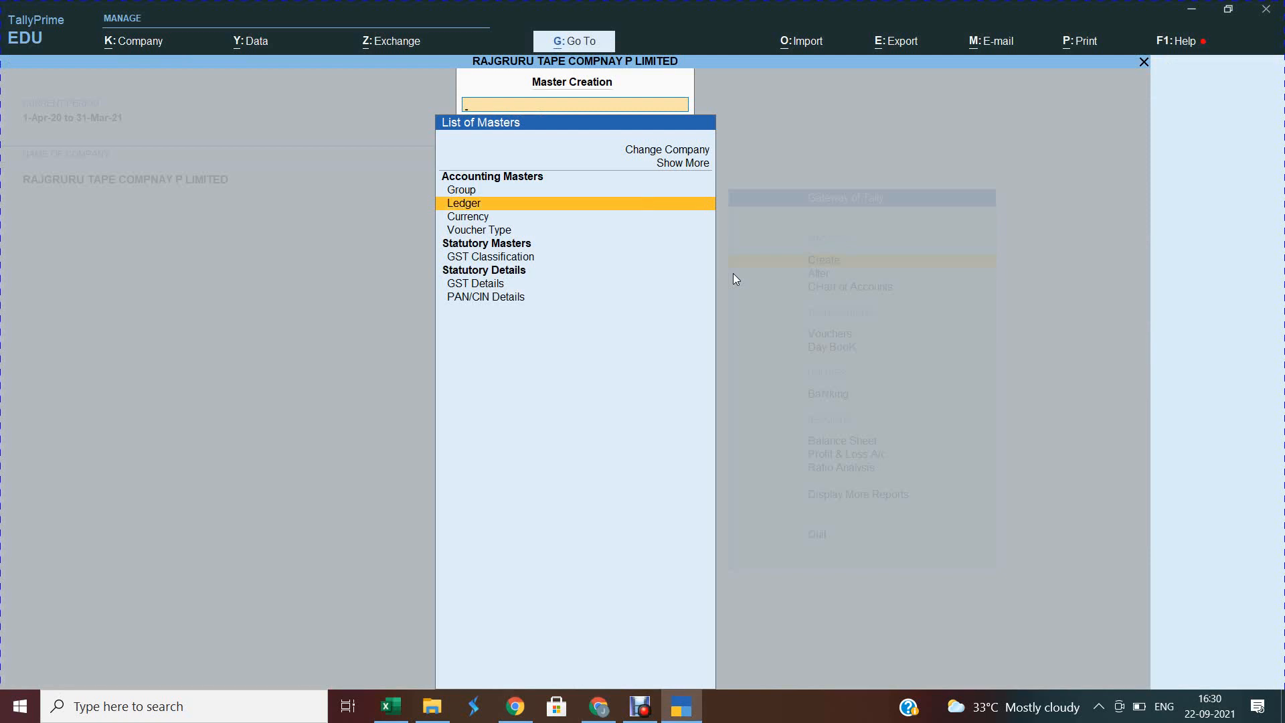
{"action": "key", "text": "Return"}
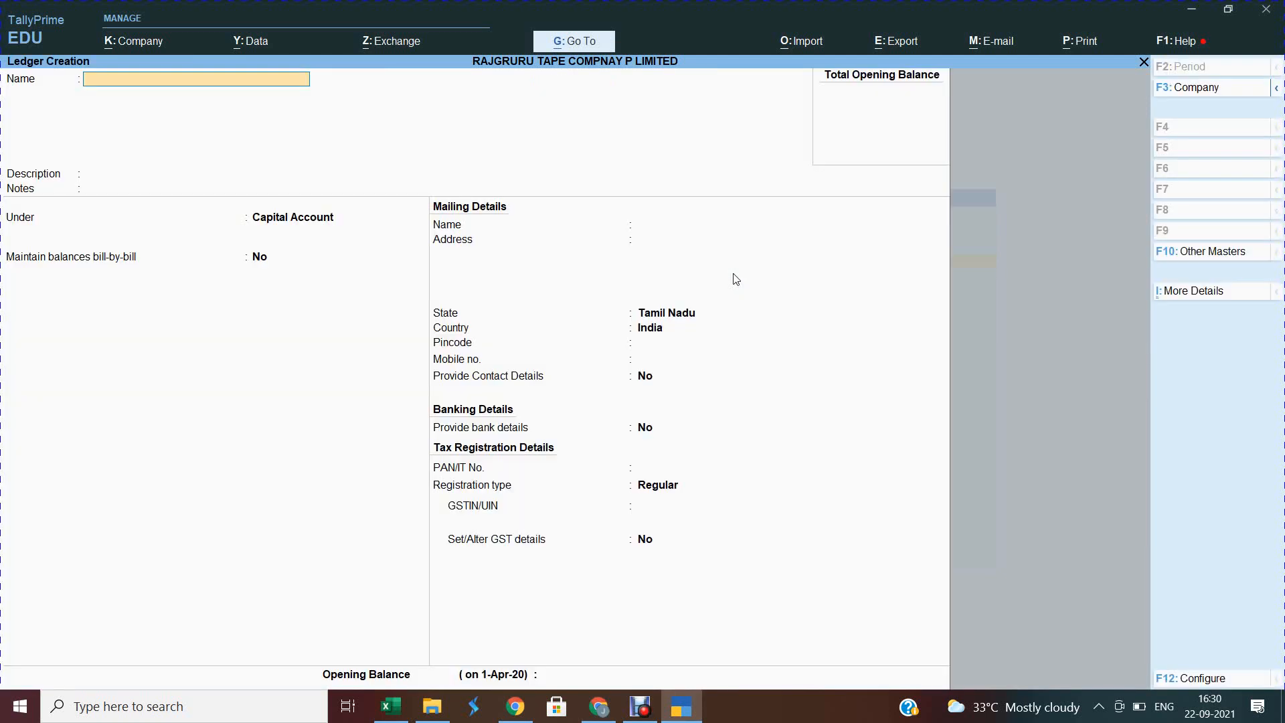
{"action": "type", "text": "GST LOCAL PURCHASE"}
{"action": "key", "text": "Return"}
{"action": "key", "text": "Return"}
{"action": "key", "text": "Return"}
{"action": "type", "text": "PUR"}
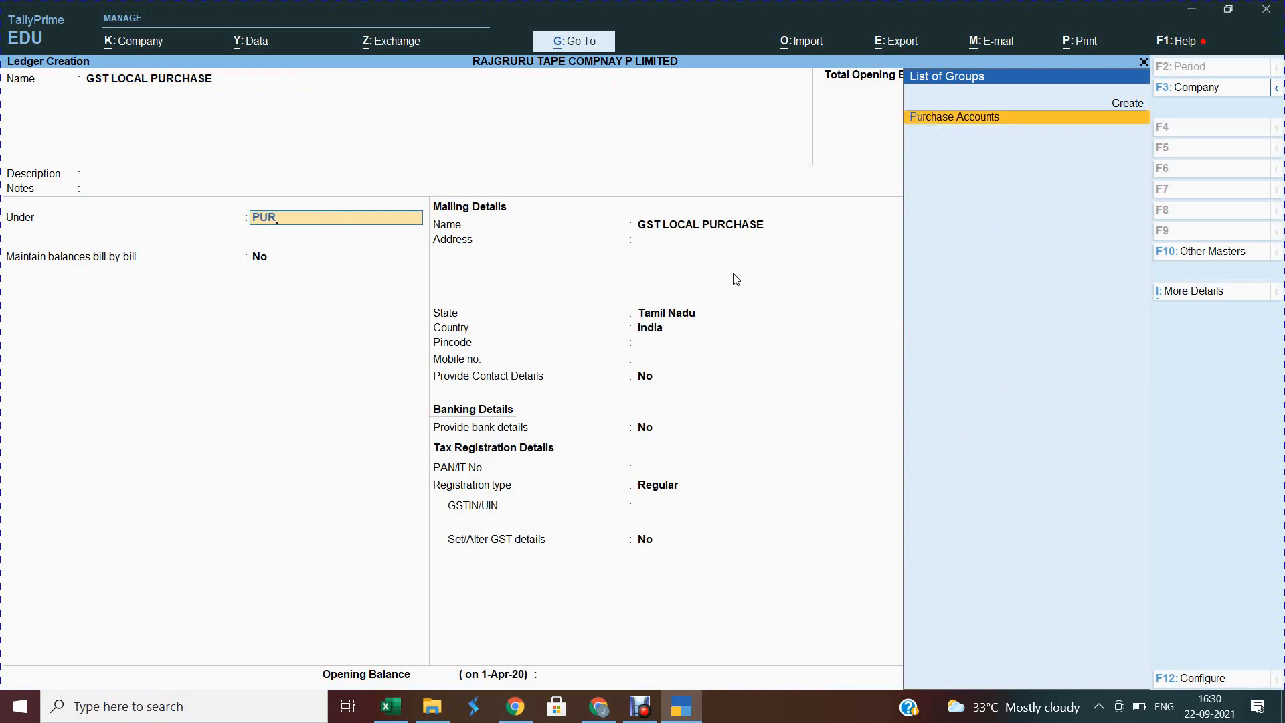
{"action": "key", "text": "Return"}
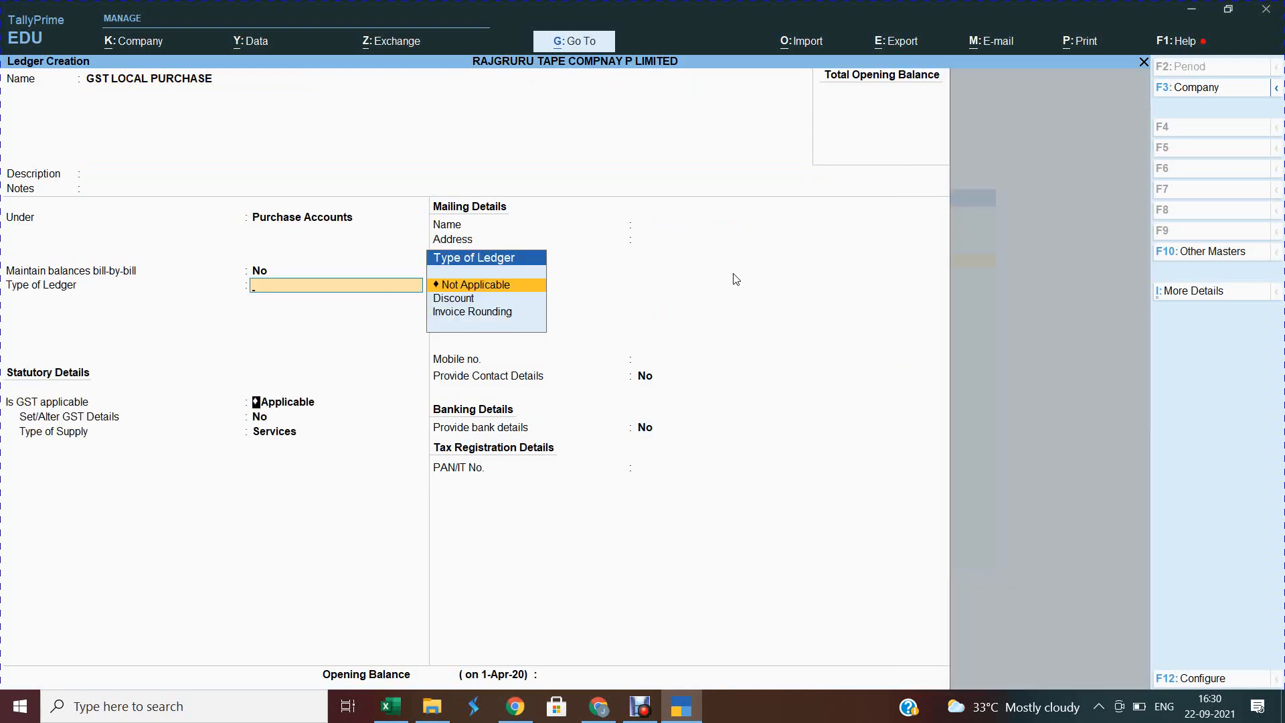
Keep the ledger type Not Applicable, set the type of supply to Goods and save the GST LOCAL PURCHASE ledger.
{"action": "key", "text": "Return"}
{"action": "key", "text": "Return"}
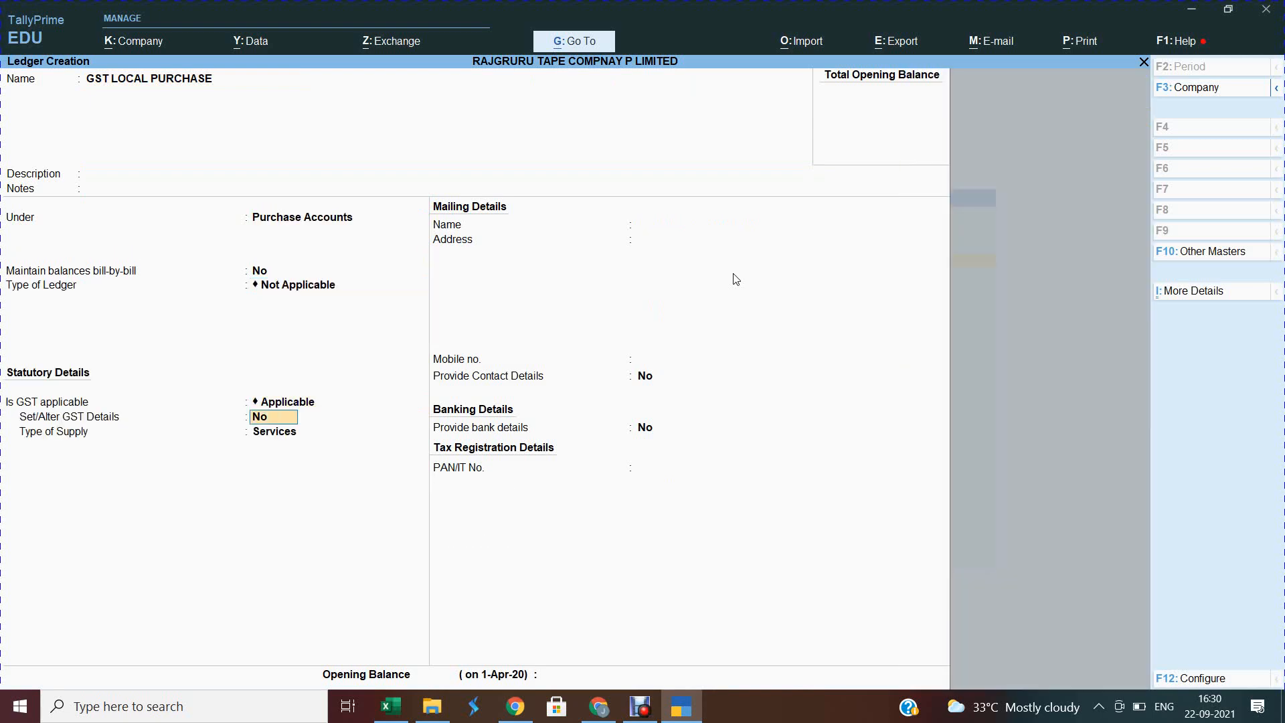
{"action": "key", "text": "Return"}
{"action": "key", "text": "Up"}
{"action": "key", "text": "Return"}
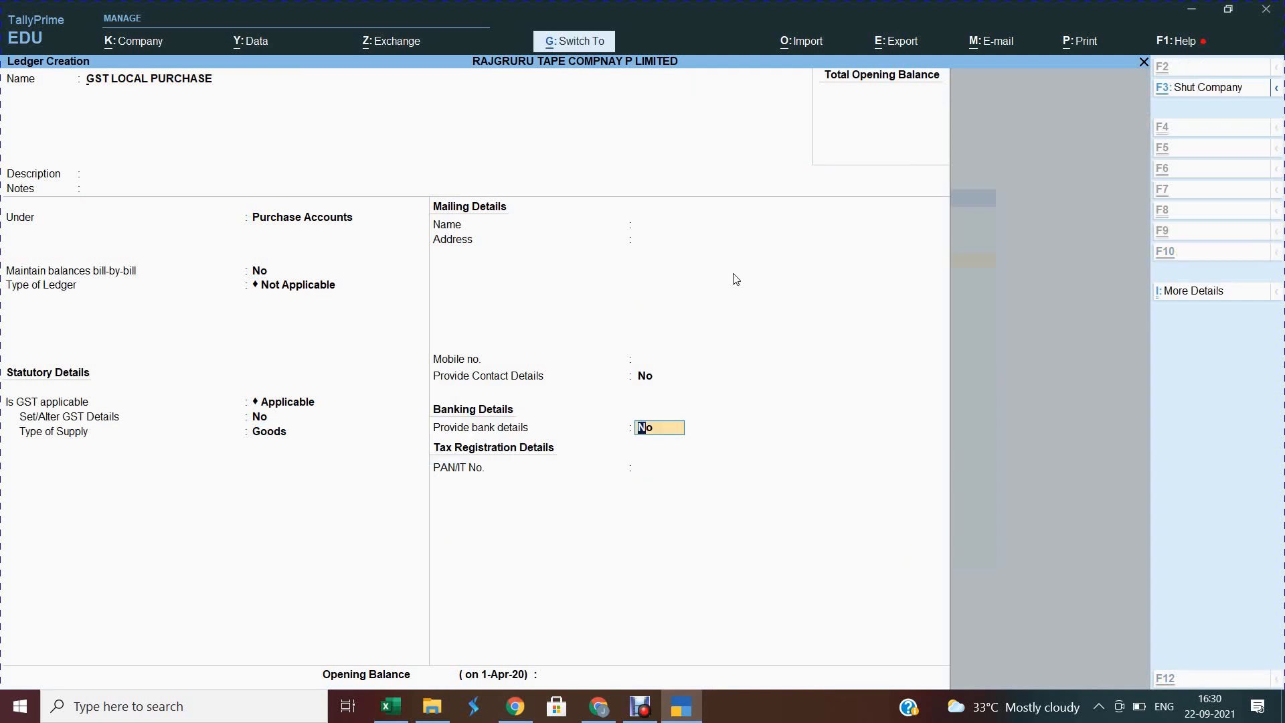
{"action": "key", "text": "ctrl+a"}
Name the next ledger GST LOCAL SALES and place it under Sales Accounts.
{"action": "type", "text": "GST"}
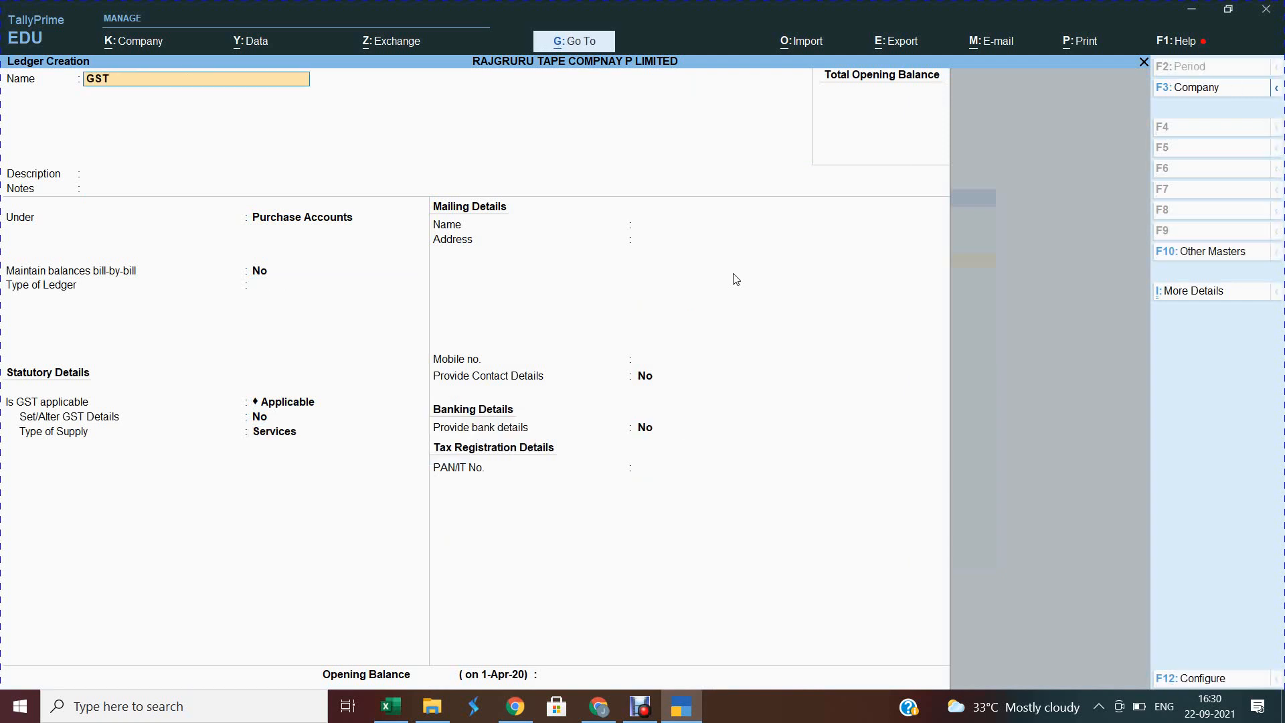
{"action": "type", "text": " LOCAL SALES"}
{"action": "key", "text": "Return"}
{"action": "key", "text": "Return"}
{"action": "key", "text": "Return"}
{"action": "type", "text": "SA"}
{"action": "key", "text": "Return"}
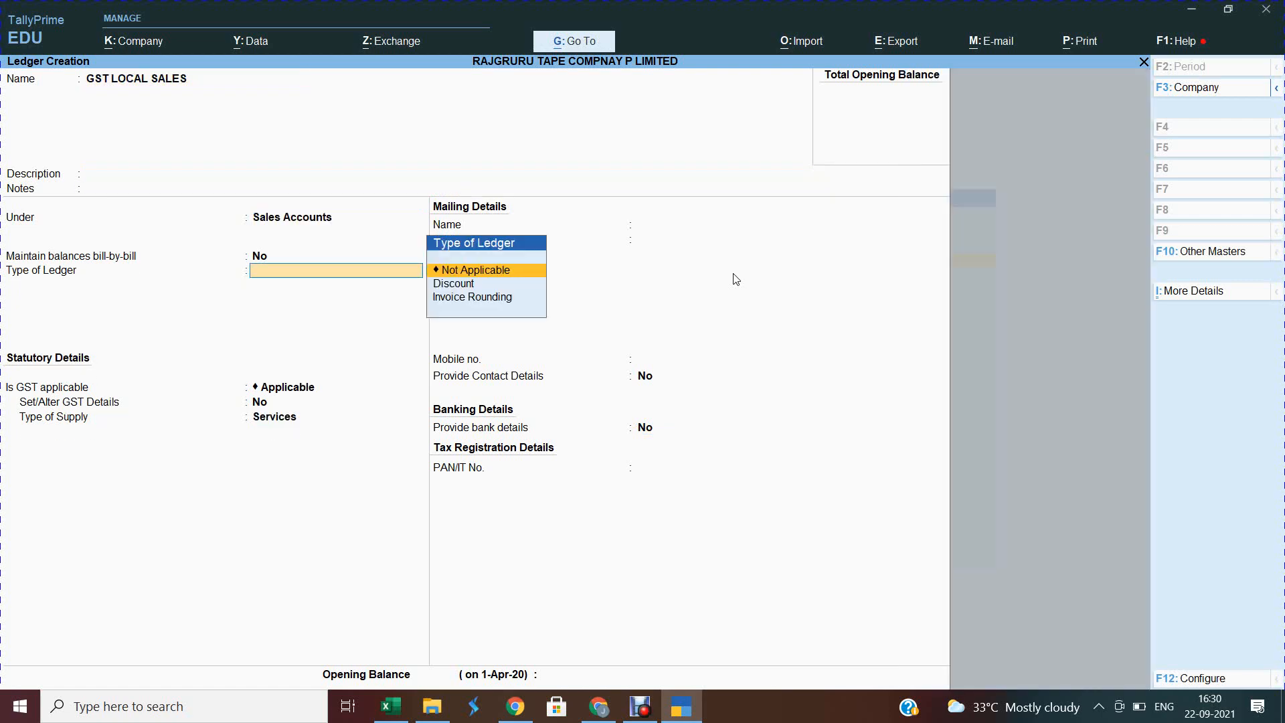
Keep the ledger type Not Applicable, set the type of supply to Goods and save the GST LOCAL SALES ledger.
{"action": "key", "text": "Return"}
{"action": "key", "text": "Return"}
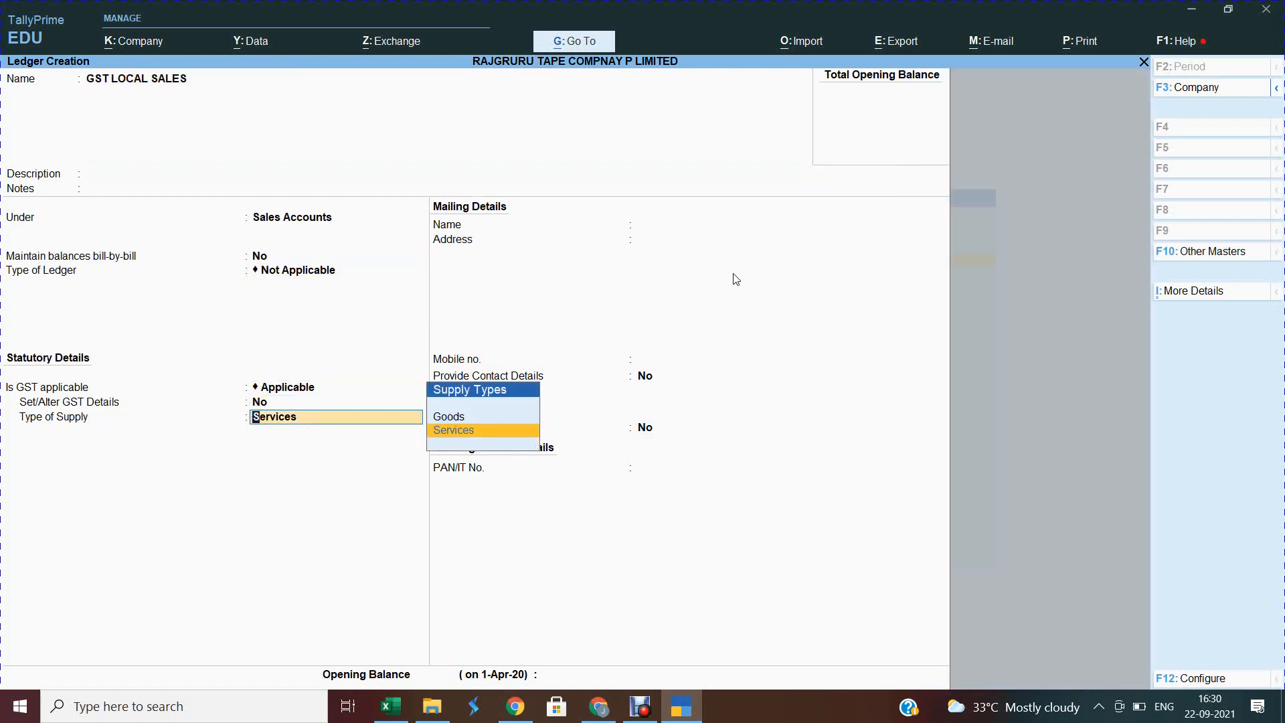
{"action": "key", "text": "Up"}
{"action": "key", "text": "Return"}
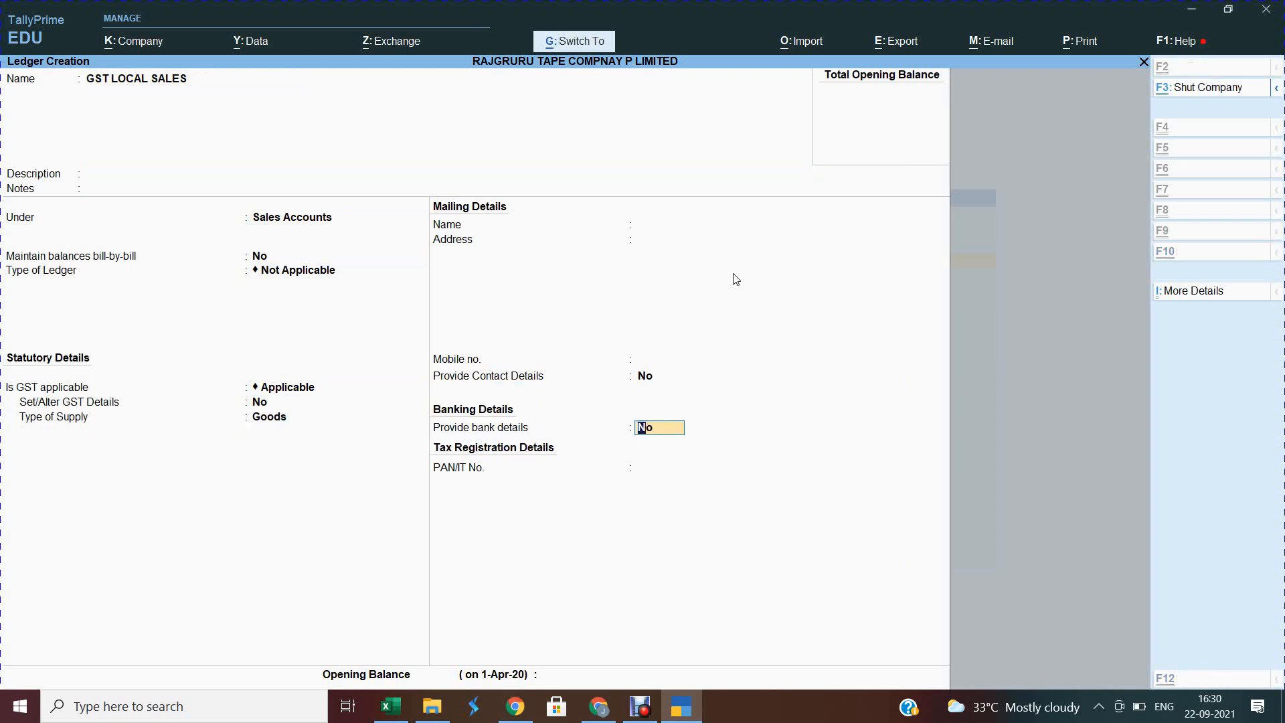
{"action": "key", "text": "ctrl+a"}
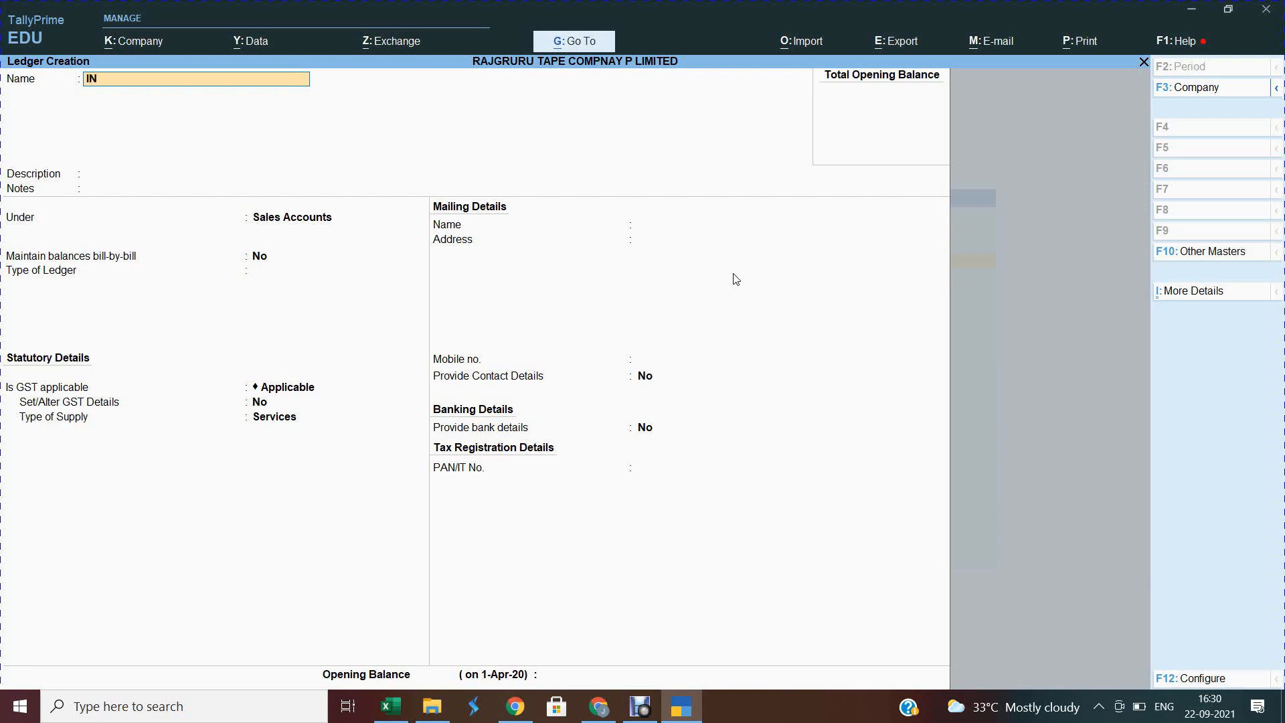
Name the next ledger INPUT CGST and place it under Duties & Taxes.
{"action": "type", "text": "PUT CGST"}
{"action": "key", "text": "Return"}
{"action": "key", "text": "Return"}
{"action": "key", "text": "Return"}
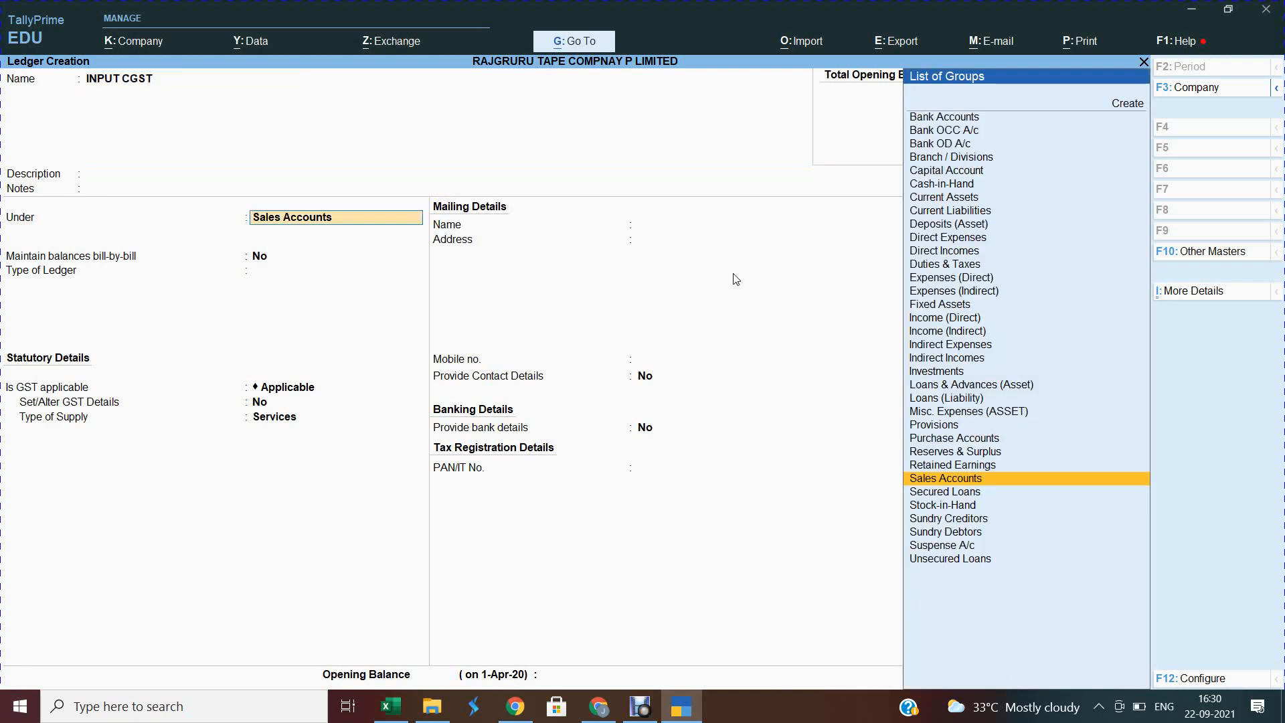
{"action": "type", "text": "DUT"}
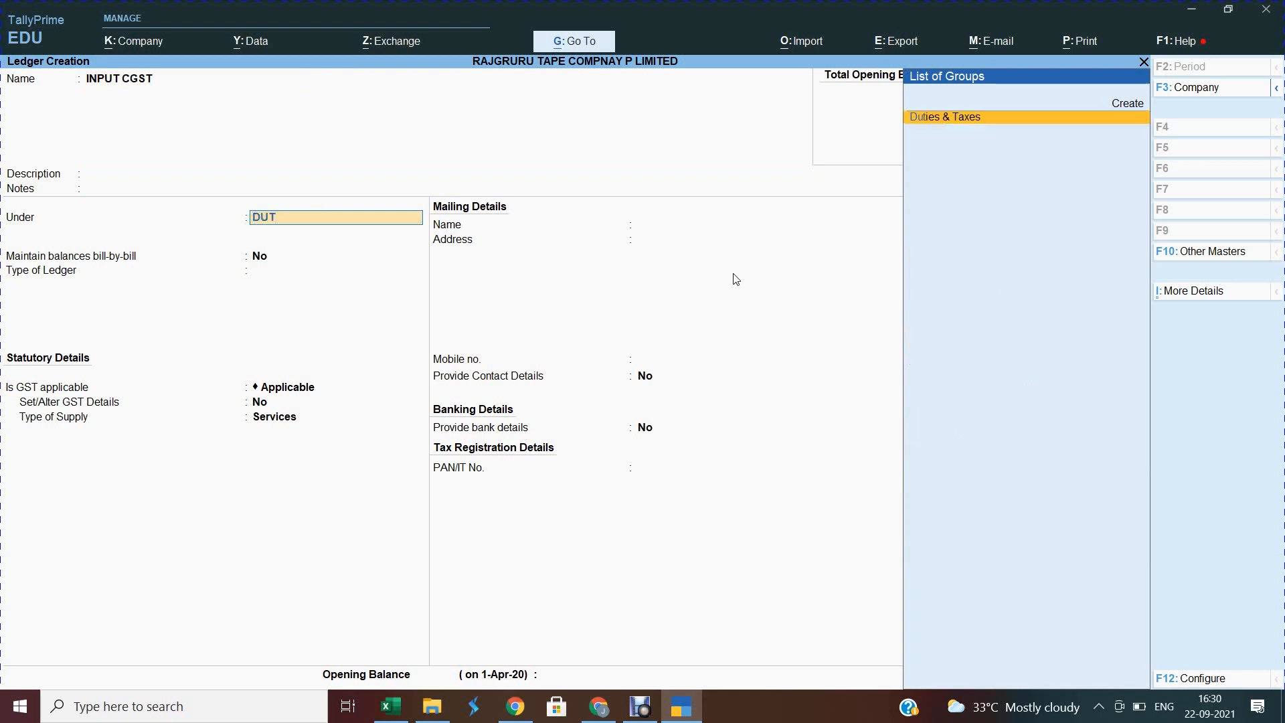
{"action": "key", "text": "Return"}
Set INPUT CGST's duty type to GST and tax type to Central Tax, and save the ledger.
{"action": "key", "text": "Up"}
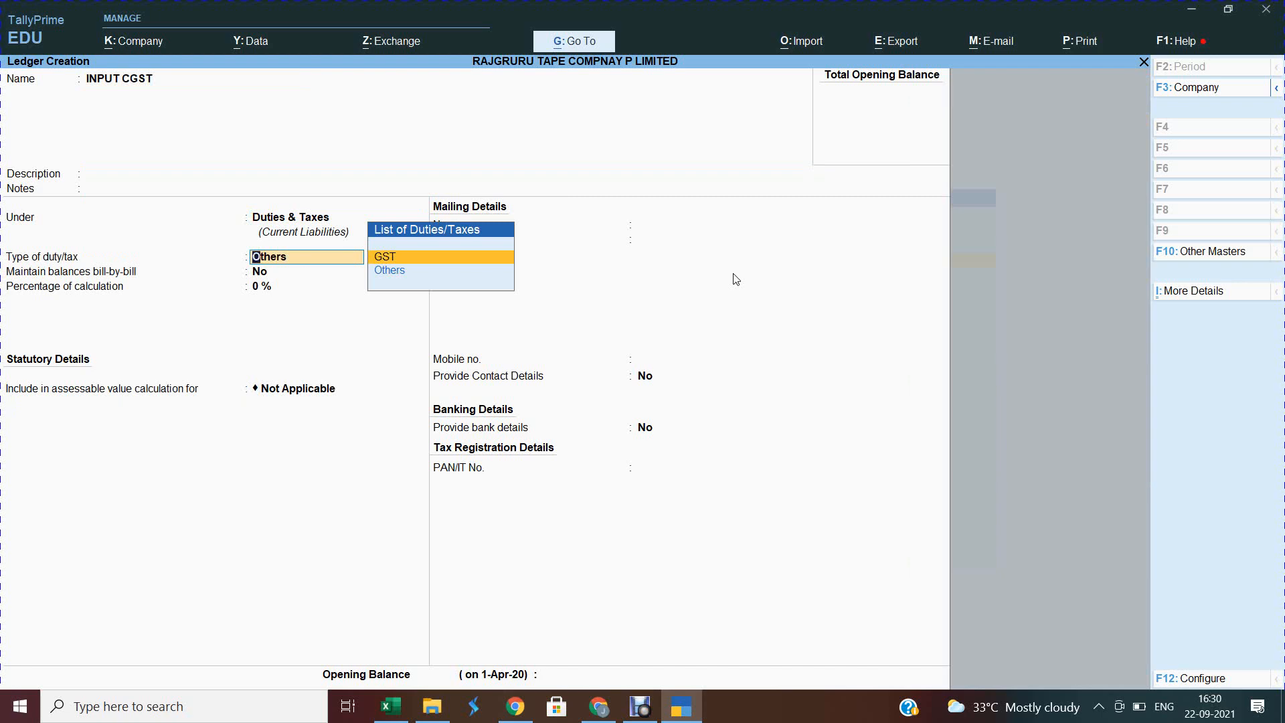
{"action": "key", "text": "Return"}
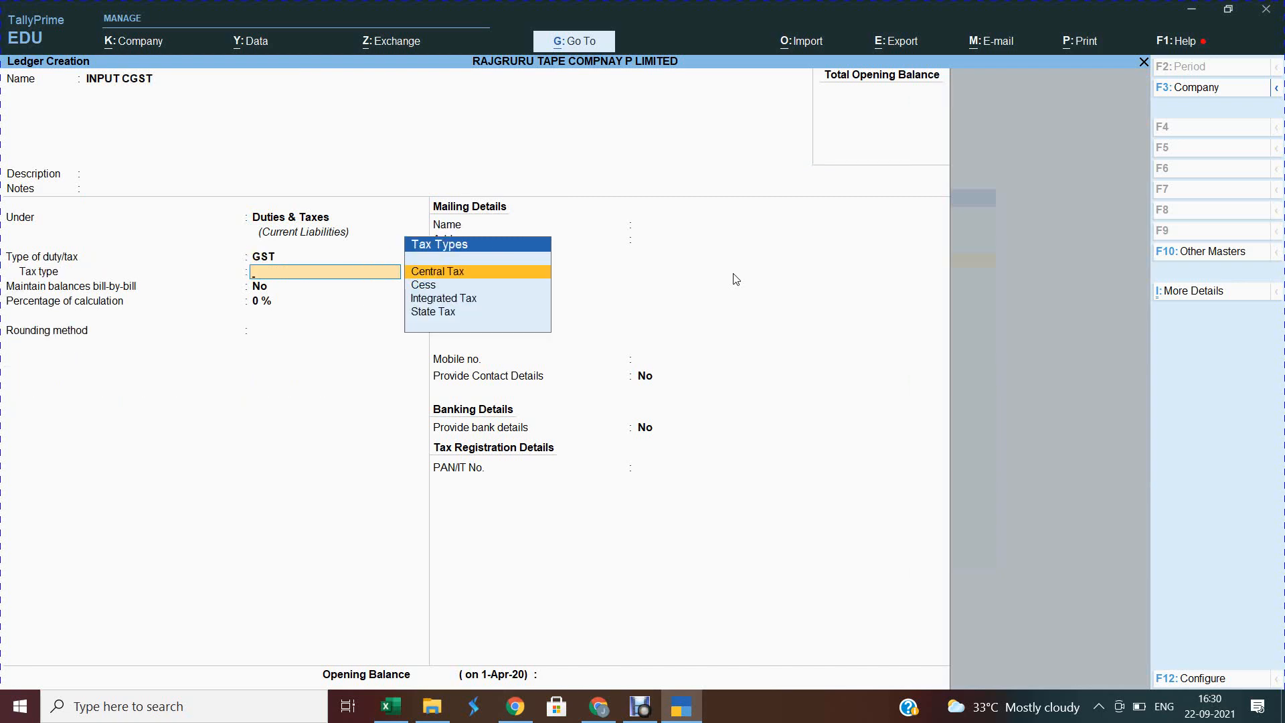
{"action": "key", "text": "Return"}
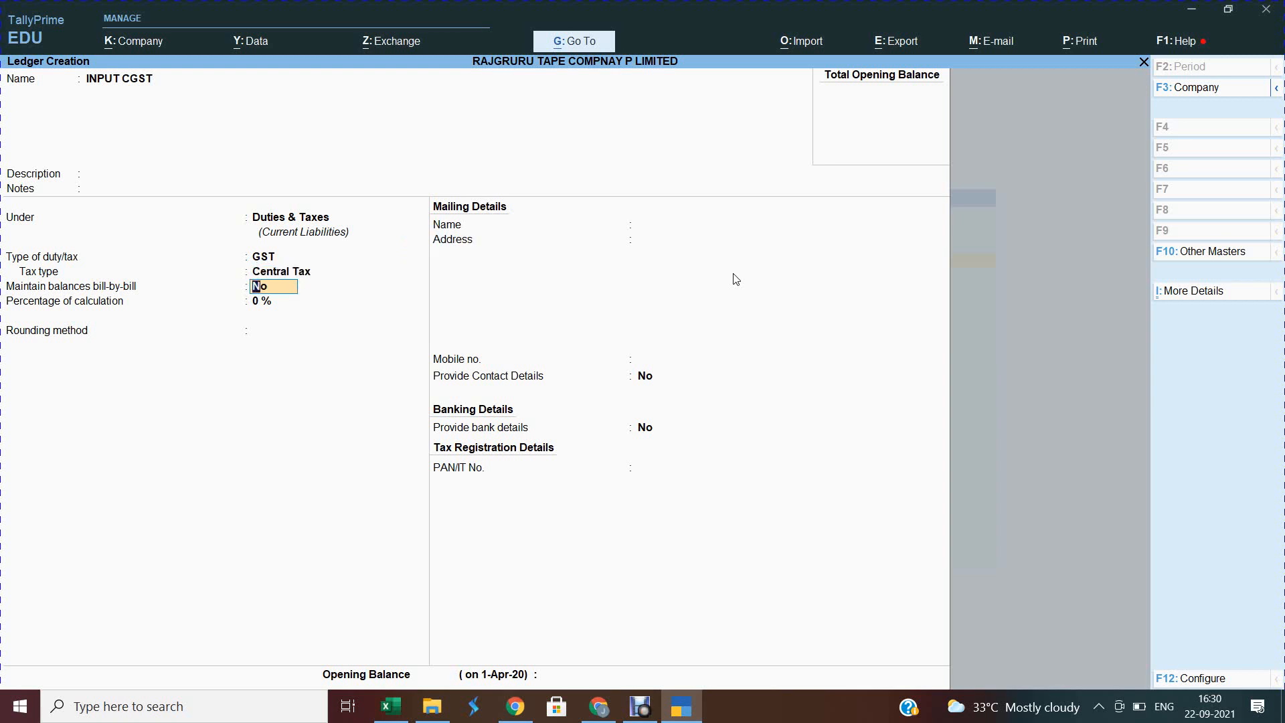
{"action": "key", "text": "ctrl+a"}
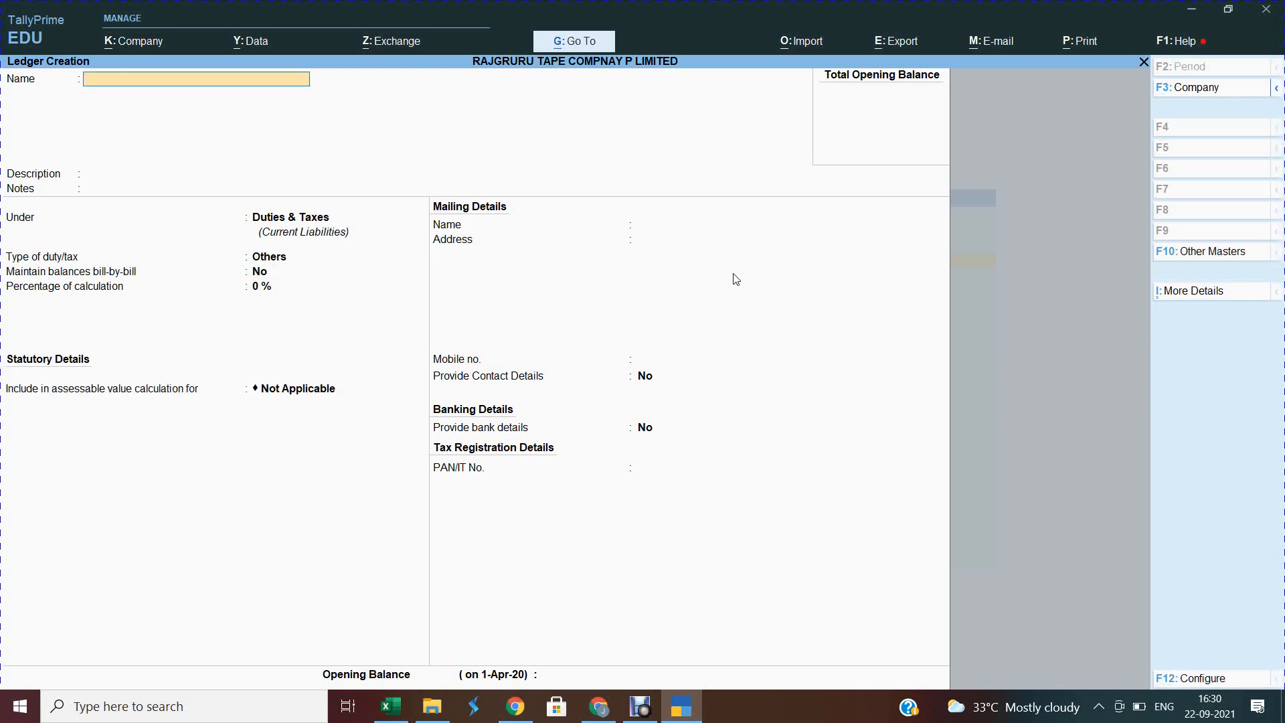
Name the next ledger INPUT SGST and keep it under Duties & Taxes.
{"action": "type", "text": "INPUT SGST"}
{"action": "key", "text": "Return"}
{"action": "key", "text": "Return"}
{"action": "key", "text": "Return"}
{"action": "key", "text": "Return"}
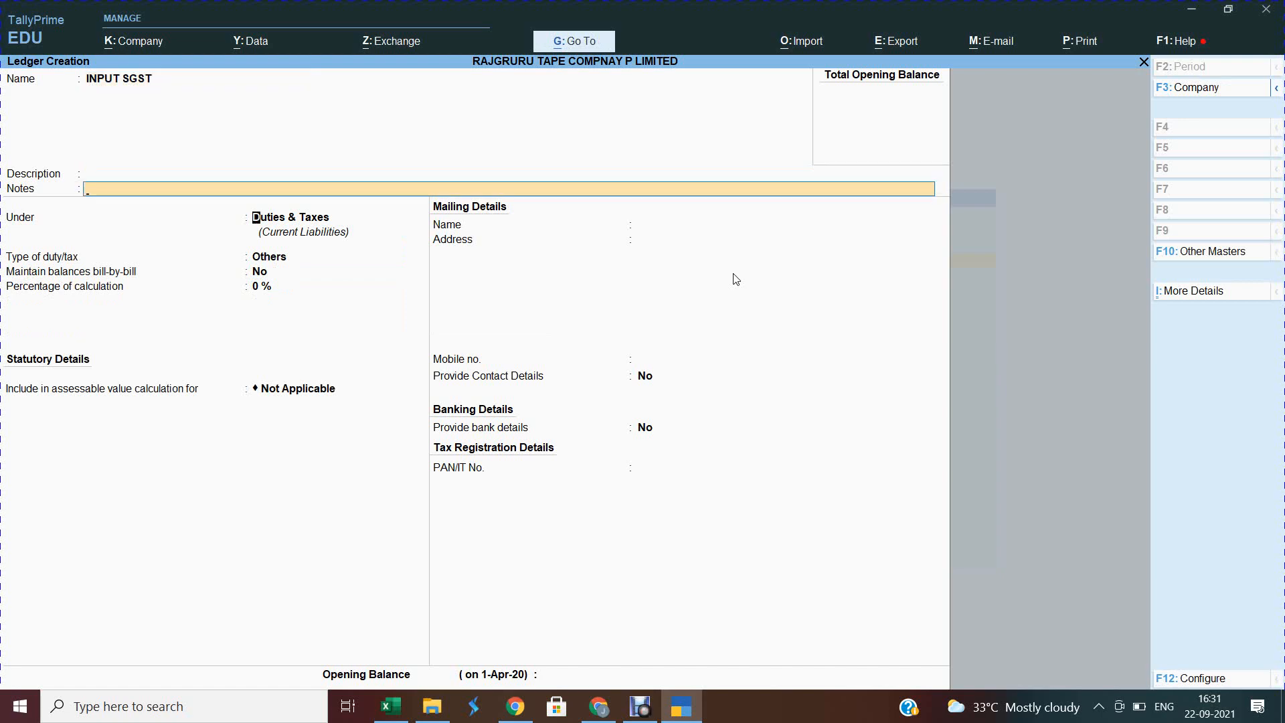
Set INPUT SGST's duty type to GST and tax type to State Tax, and save the ledger.
{"action": "key", "text": "Up"}
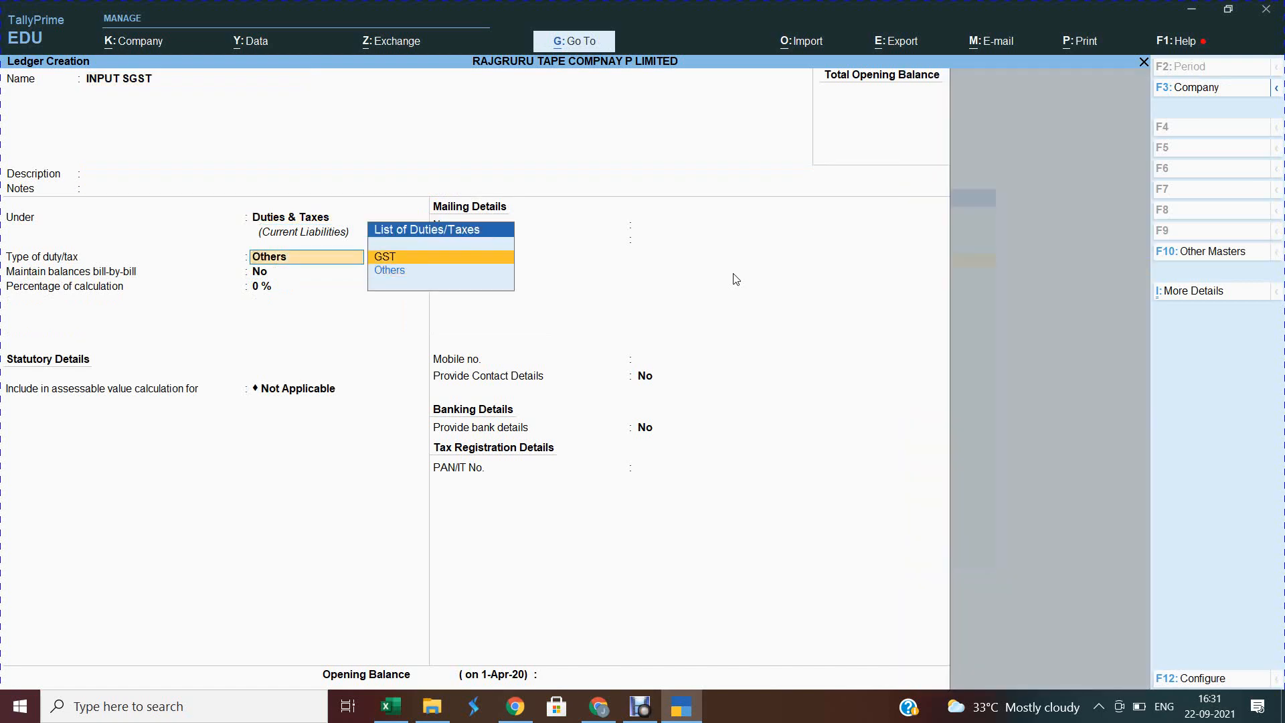
{"action": "key", "text": "Return"}
{"action": "key", "text": "Down"}
{"action": "key", "text": "Down"}
{"action": "key", "text": "Down"}
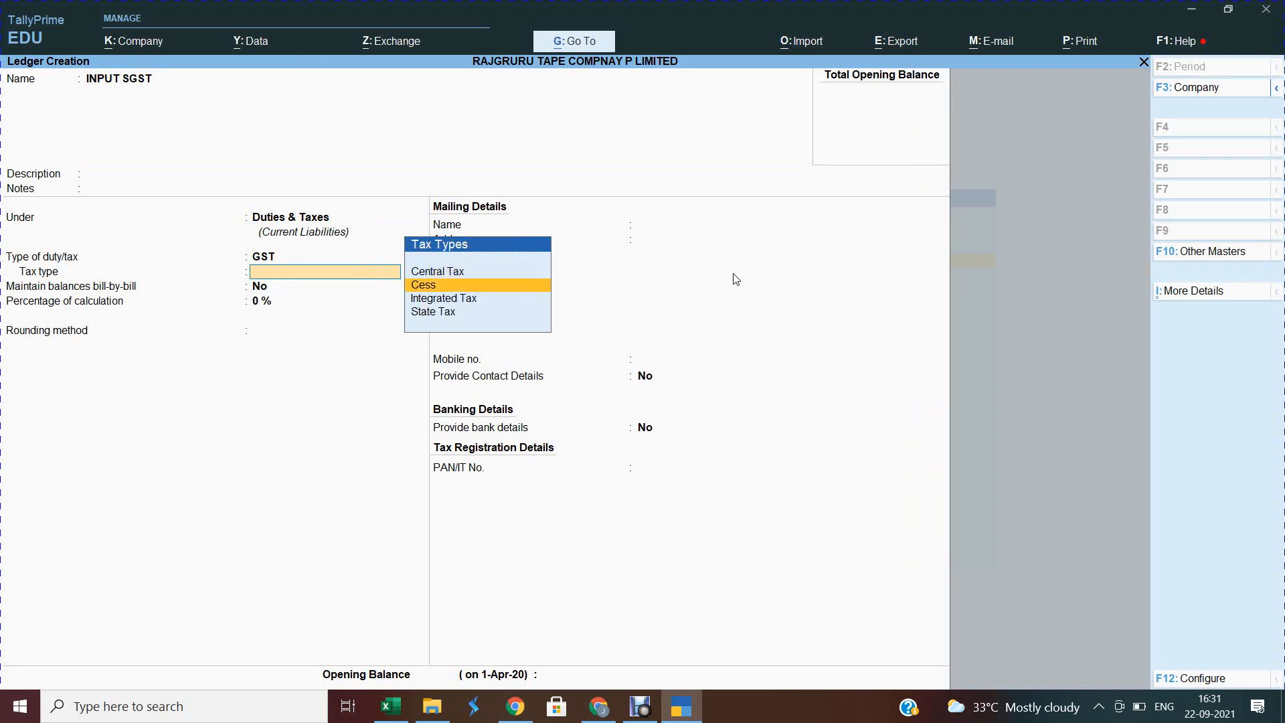
{"action": "key", "text": "Return"}
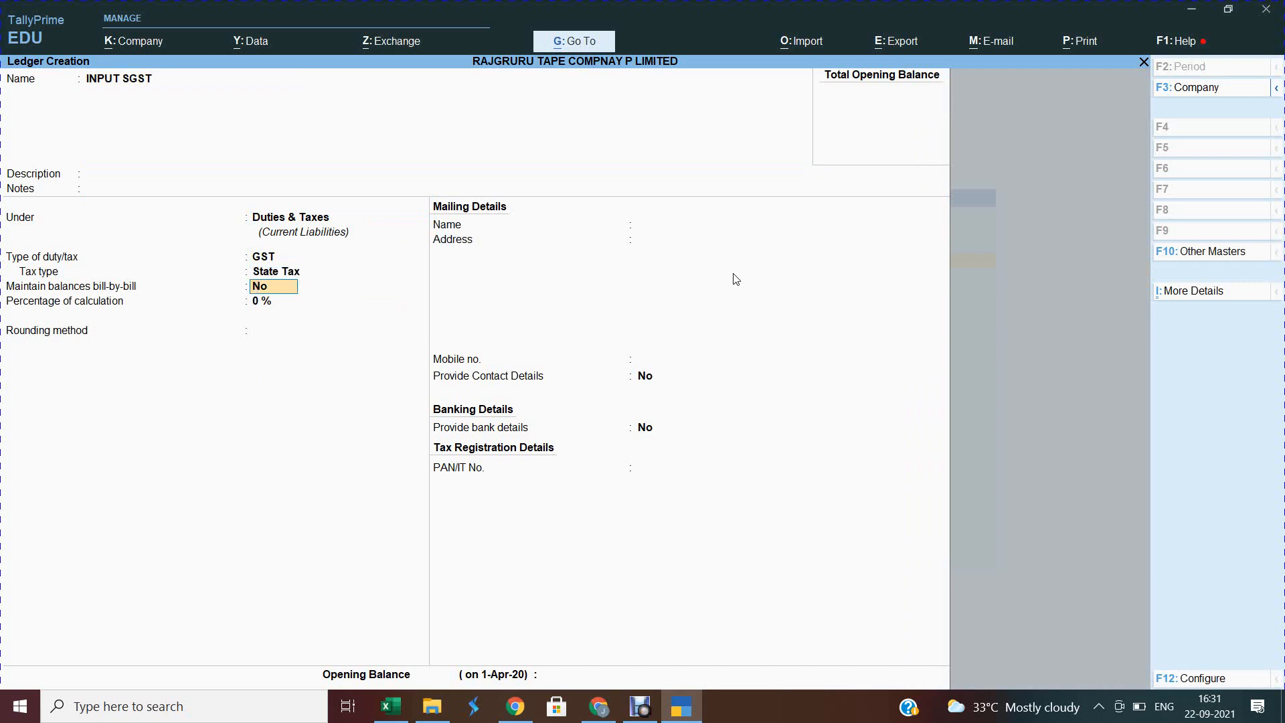
{"action": "key", "text": "ctrl"}
{"action": "key", "text": "ctrl+a"}
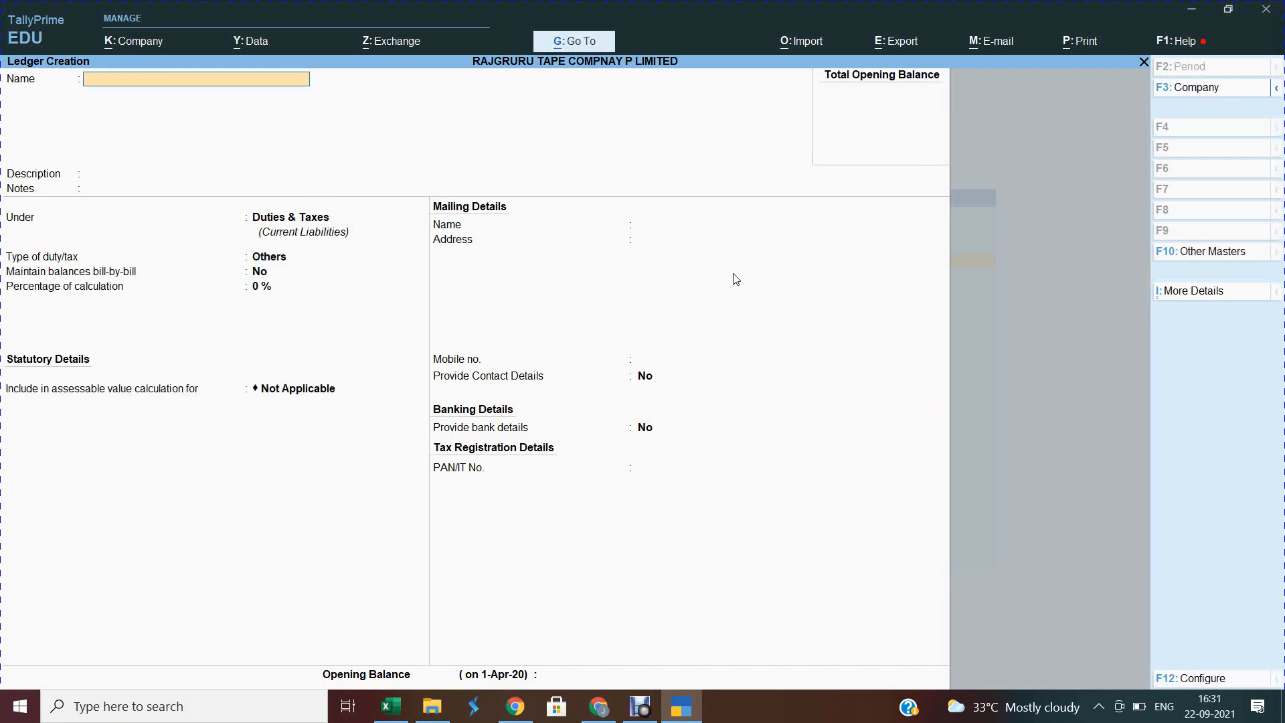
Name the next ledger OUTPUT SGST and keep it under Duties & Taxes.
{"action": "type", "text": "OUTPUT SGS"}
{"action": "key", "text": "Return"}
{"action": "key", "text": "Return"}
{"action": "key", "text": "Return"}
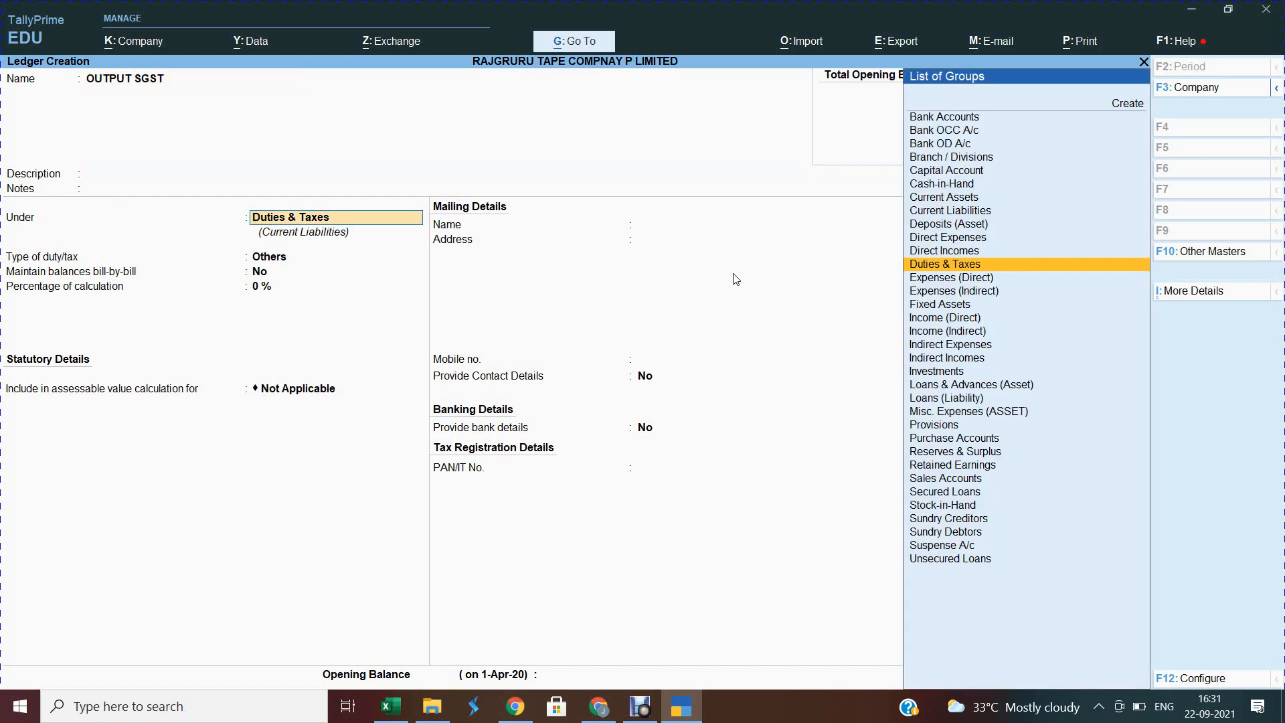
{"action": "key", "text": "Return"}
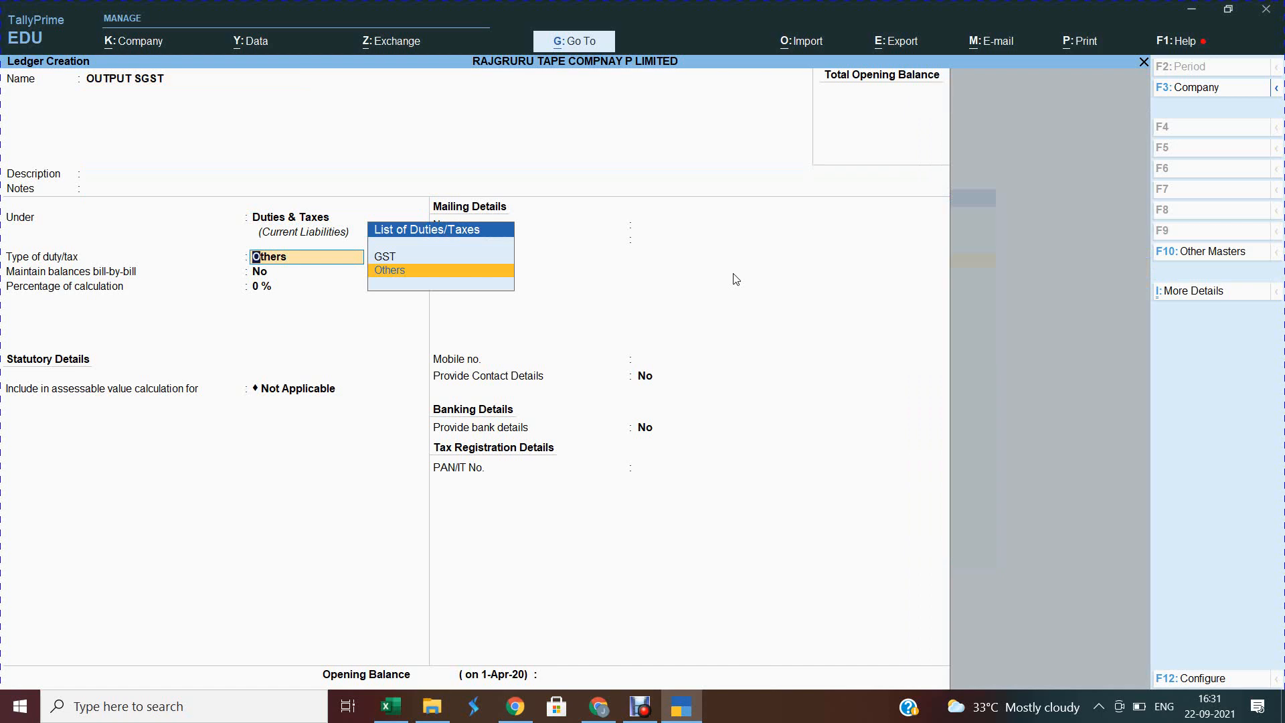
Set OUTPUT SGST's duty type to GST and tax type to State Tax, and save the ledger.
{"action": "key", "text": "Up"}
{"action": "key", "text": "Return"}
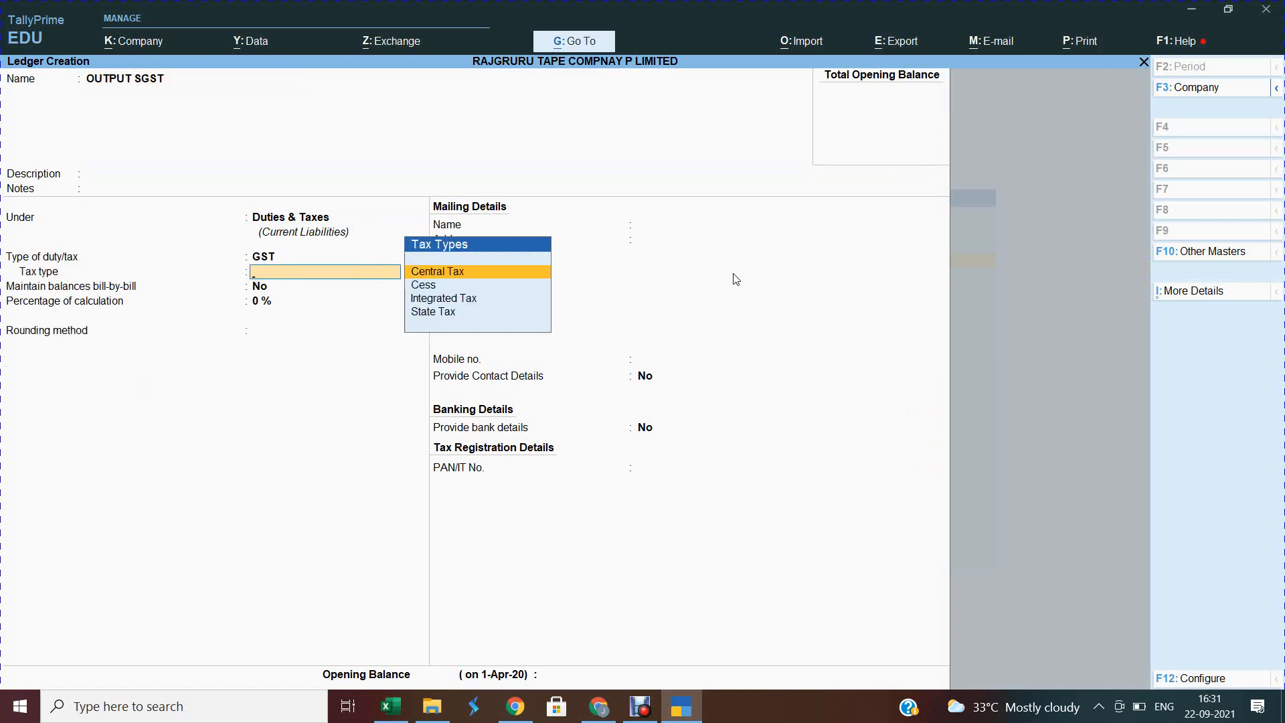
{"action": "key", "text": "Down"}
{"action": "key", "text": "Down"}
{"action": "key", "text": "Down"}
{"action": "key", "text": "Return"}
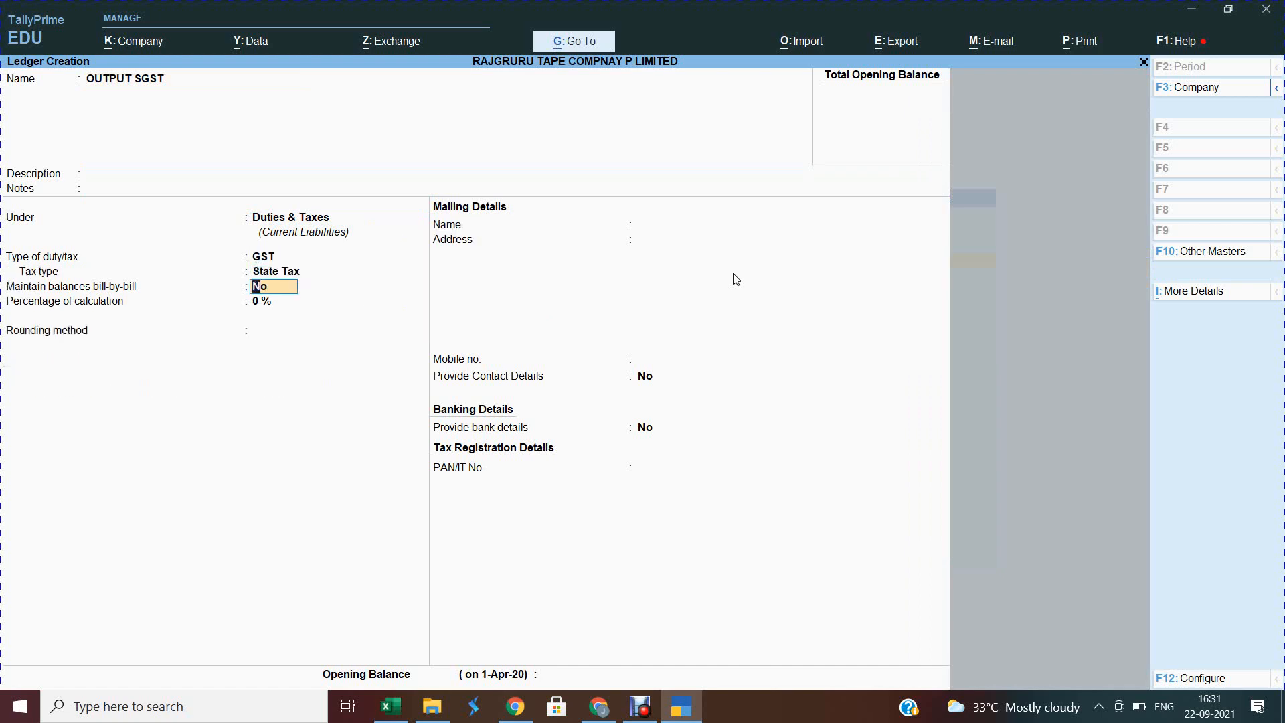
{"action": "key", "text": "ctrl"}
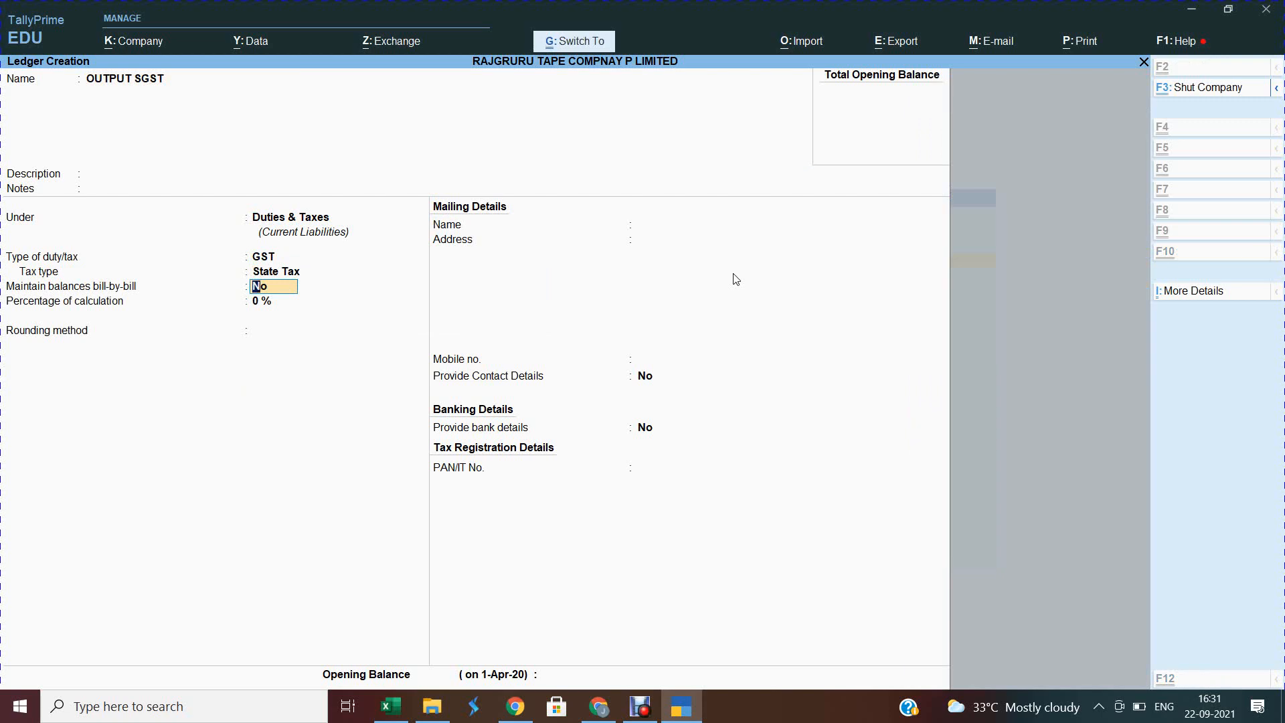
{"action": "key", "text": "ctrl+a"}
Name the next ledger OUTPUT CGST and keep it under Duties & Taxes.
{"action": "type", "text": "OUTP"}
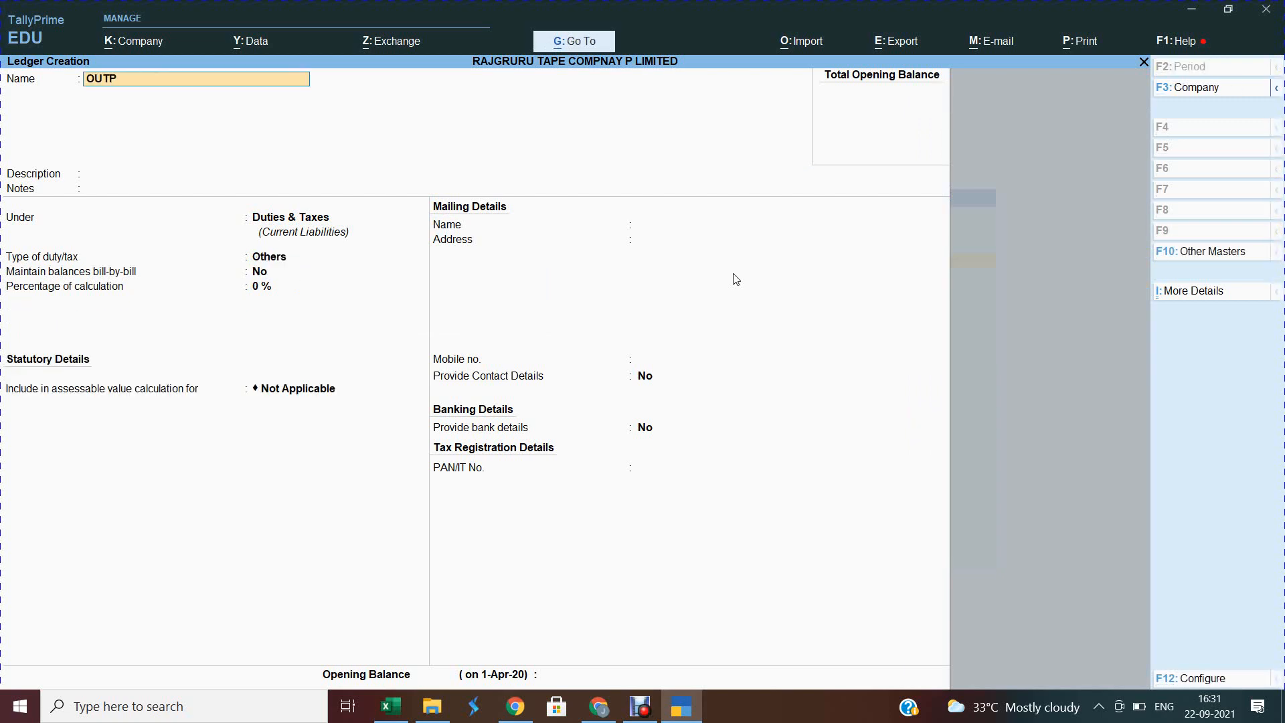
{"action": "type", "text": "UT S"}
{"action": "key", "text": "Escape"}
{"action": "type", "text": "OUTPUT CGST"}
{"action": "key", "text": "Return"}
{"action": "key", "text": "Return"}
{"action": "key", "text": "Return"}
{"action": "key", "text": "Return"}
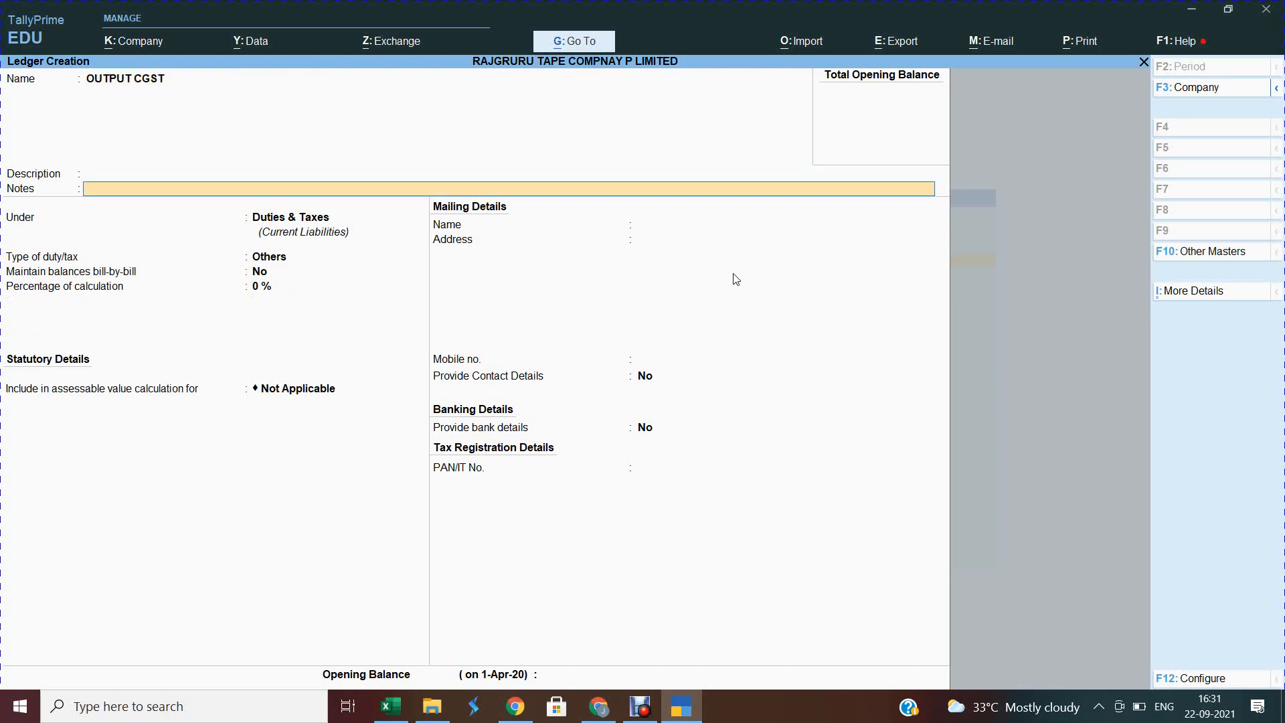
Set OUTPUT CGST's duty type to GST and tax type to Central Tax, and save the ledger.
{"action": "key", "text": "Up"}
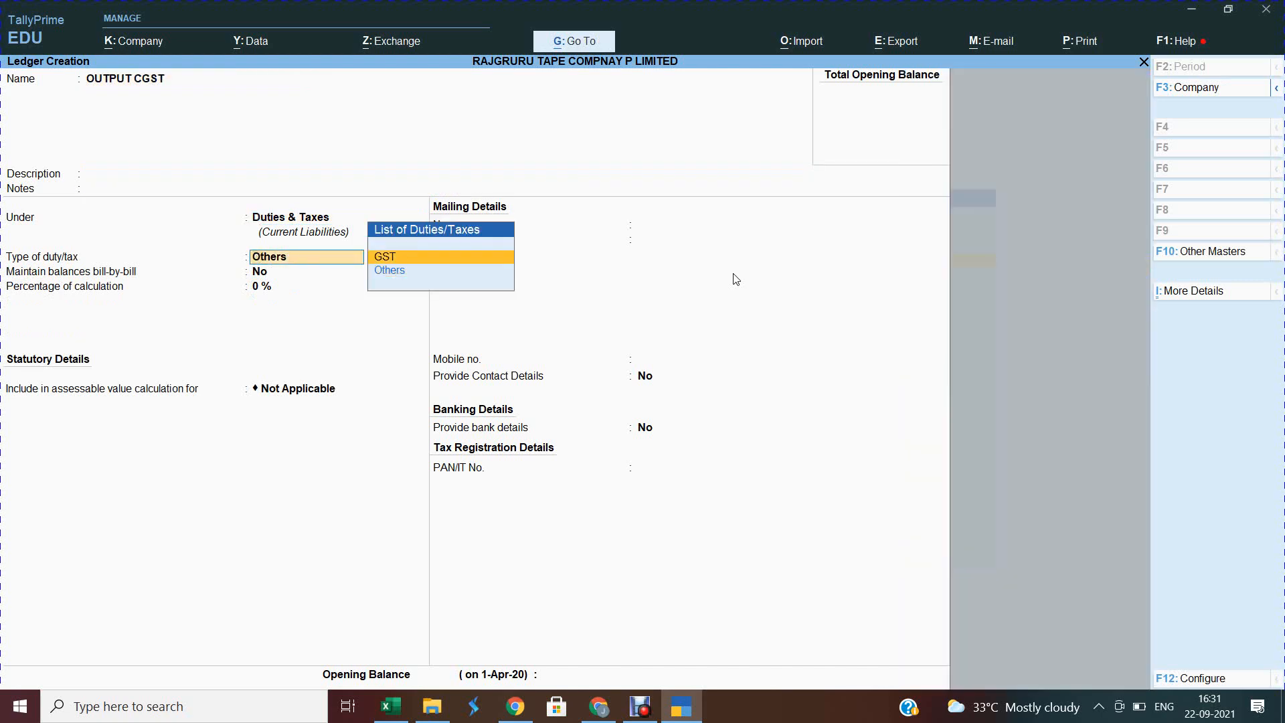
{"action": "key", "text": "Return"}
{"action": "key", "text": "Return"}
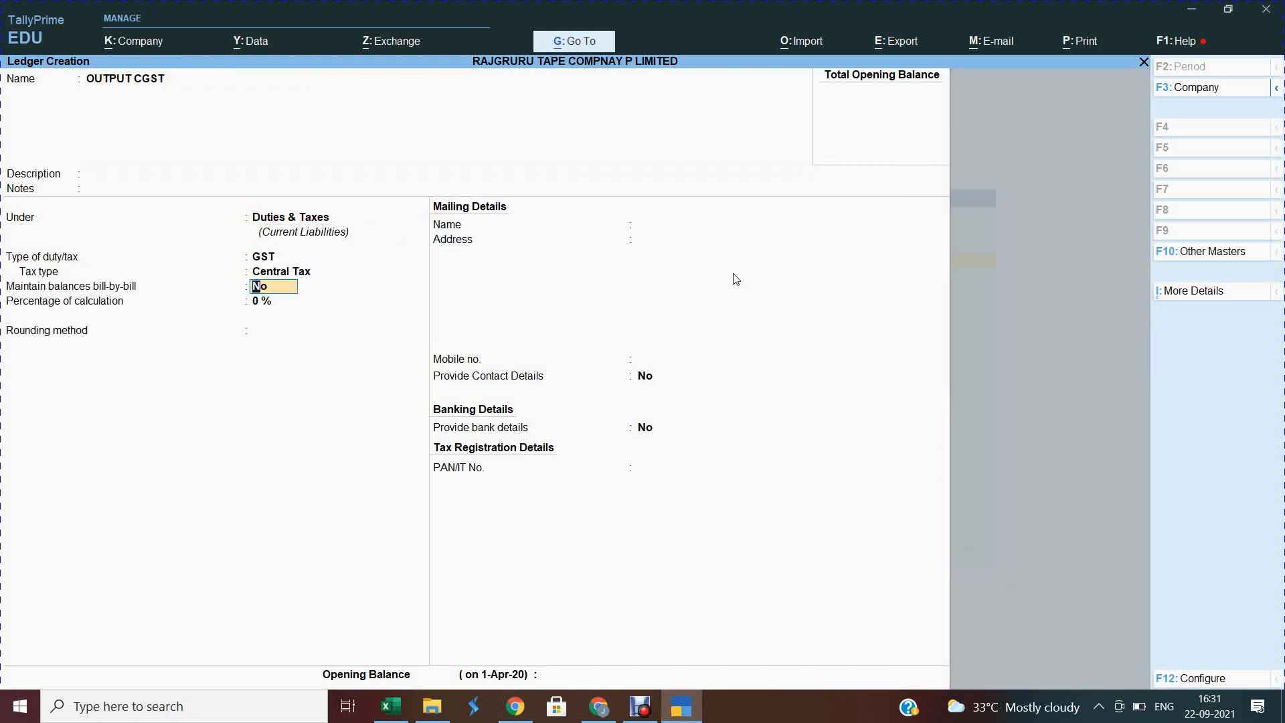
{"action": "key", "text": "ctrl"}
{"action": "key", "text": "ctrl+a"}
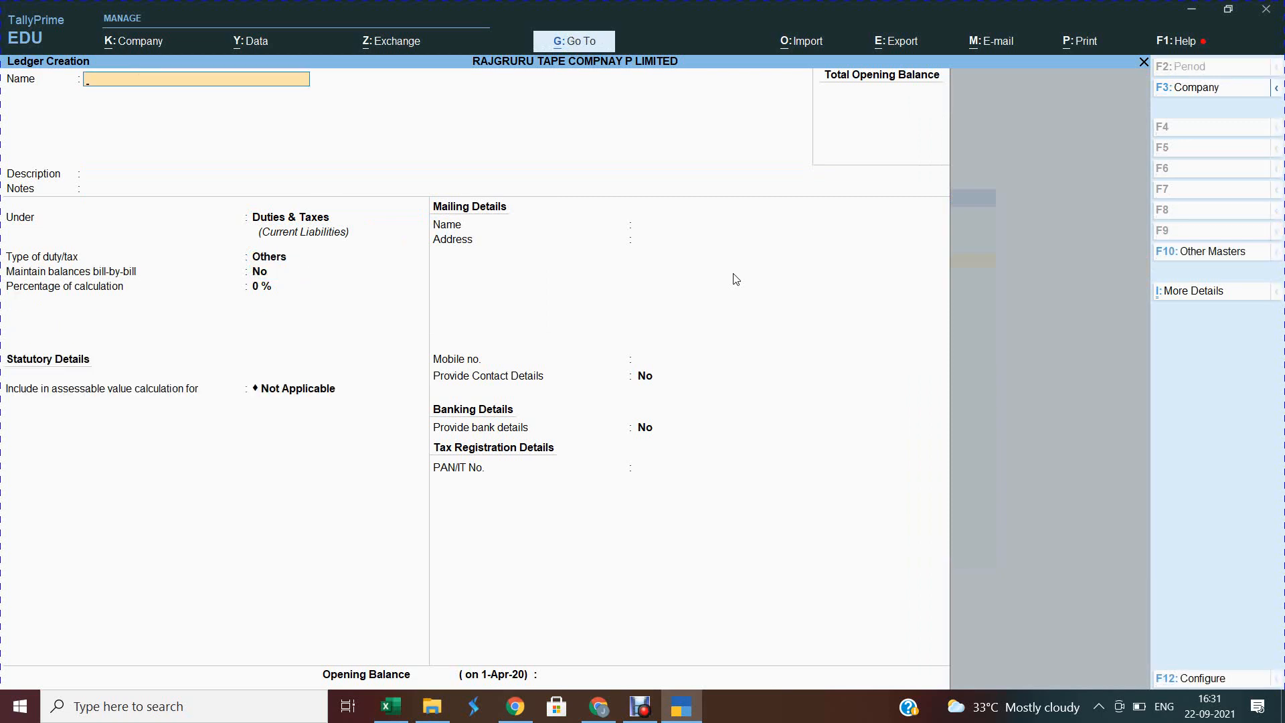
Name the next ledger ROUND OFF and place it under Indirect Expenses.
{"action": "type", "text": "ROUND OFF"}
{"action": "key", "text": "Return"}
{"action": "key", "text": "Return"}
{"action": "key", "text": "Return"}
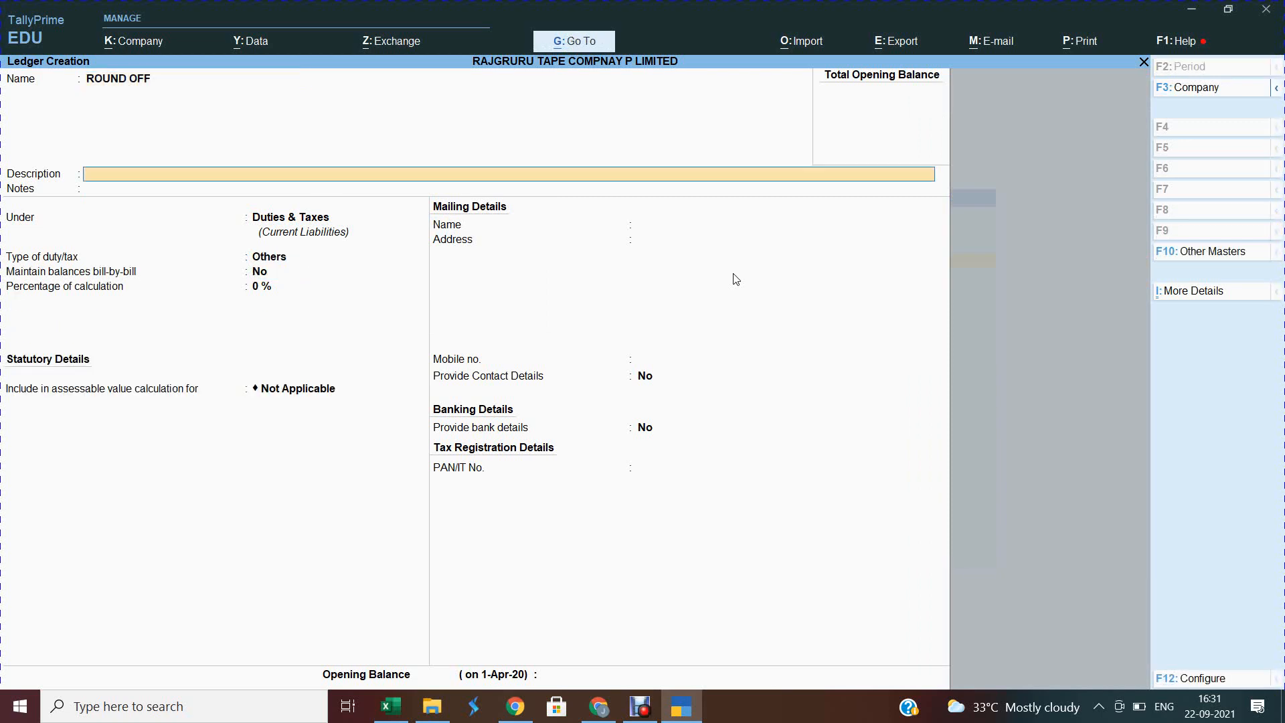
{"action": "type", "text": "IND"}
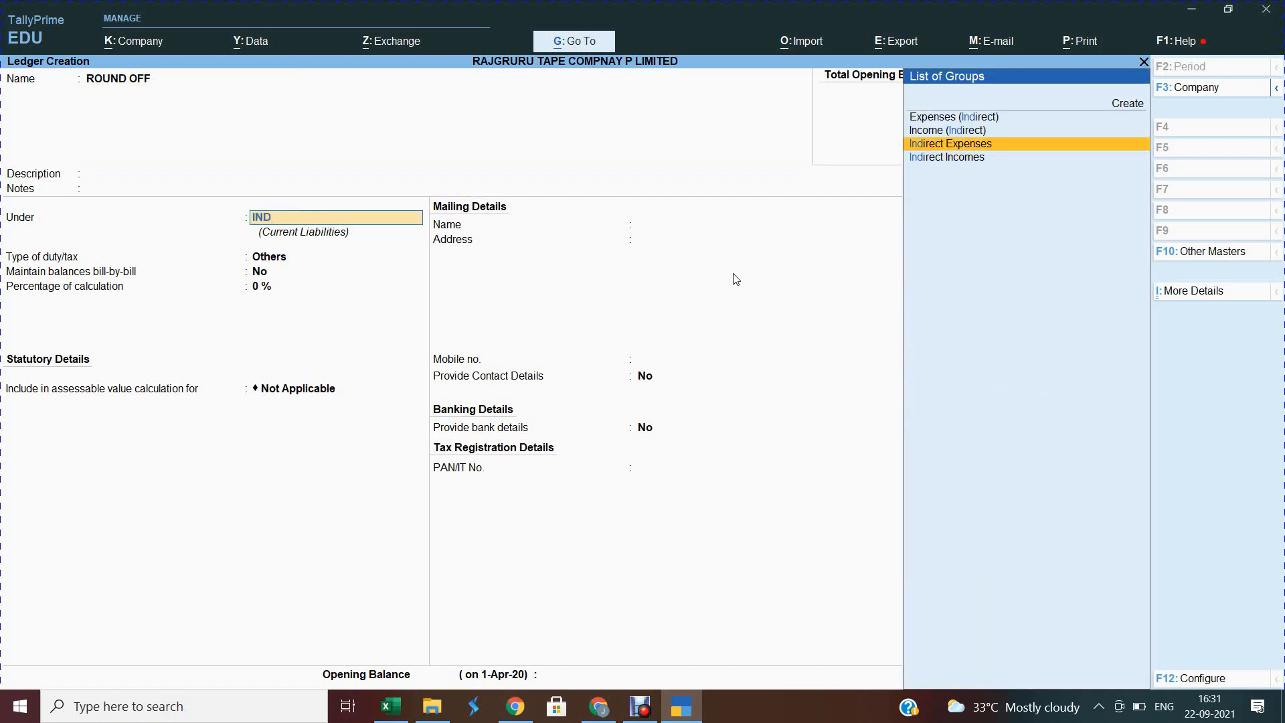
{"action": "key", "text": "Return"}
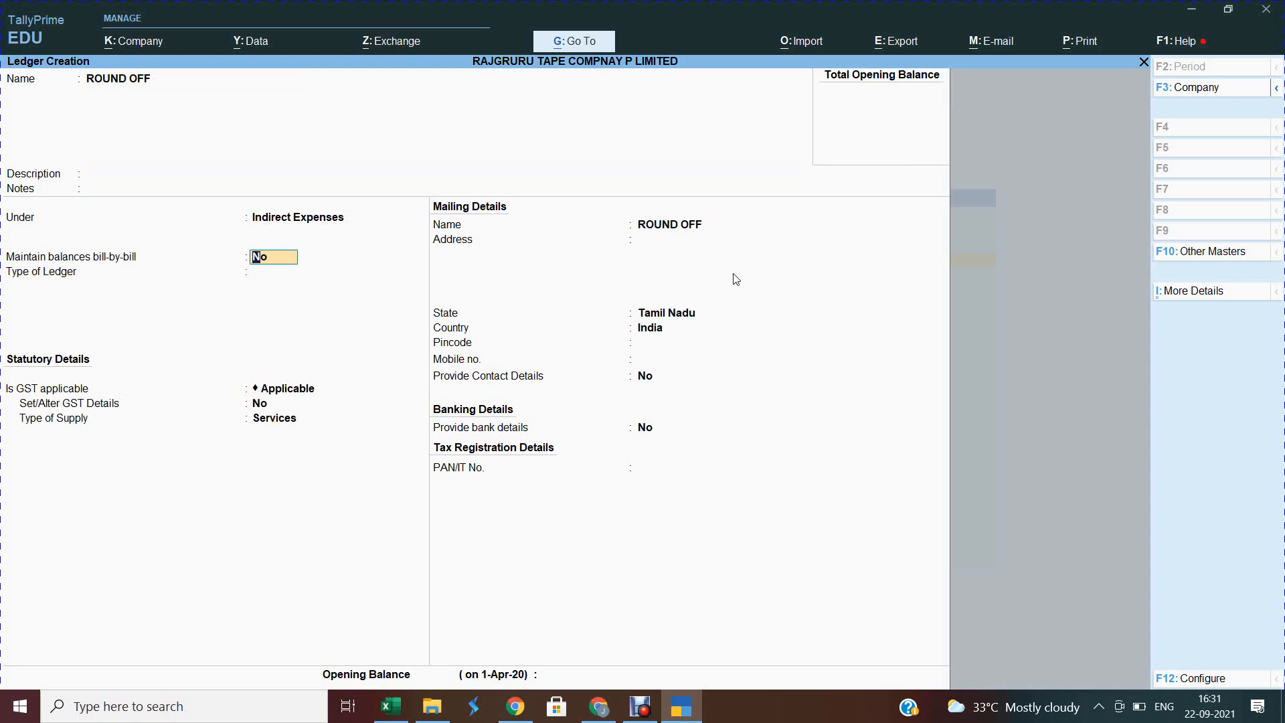
Set GST to Not Applicable for the ROUND OFF ledger, keep its ledger type Not Applicable, and save it.
{"action": "key", "text": "Return"}
{"action": "key", "text": "Return"}
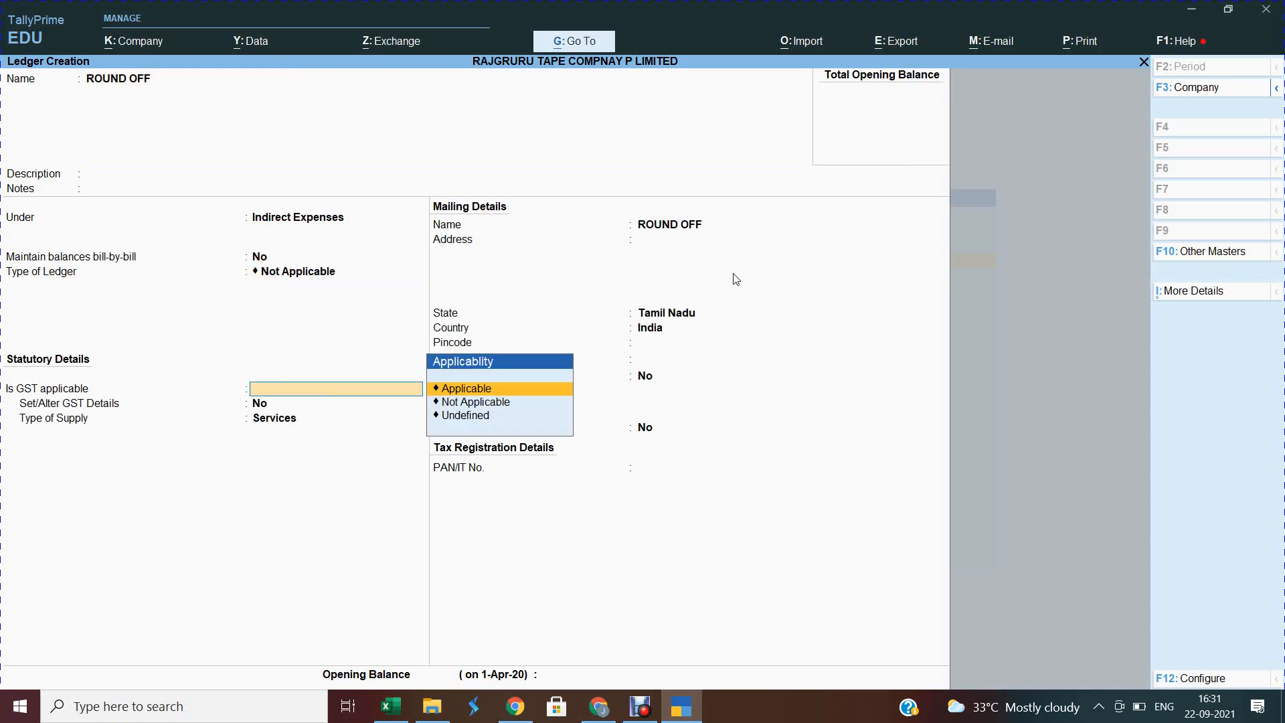
{"action": "key", "text": "Down"}
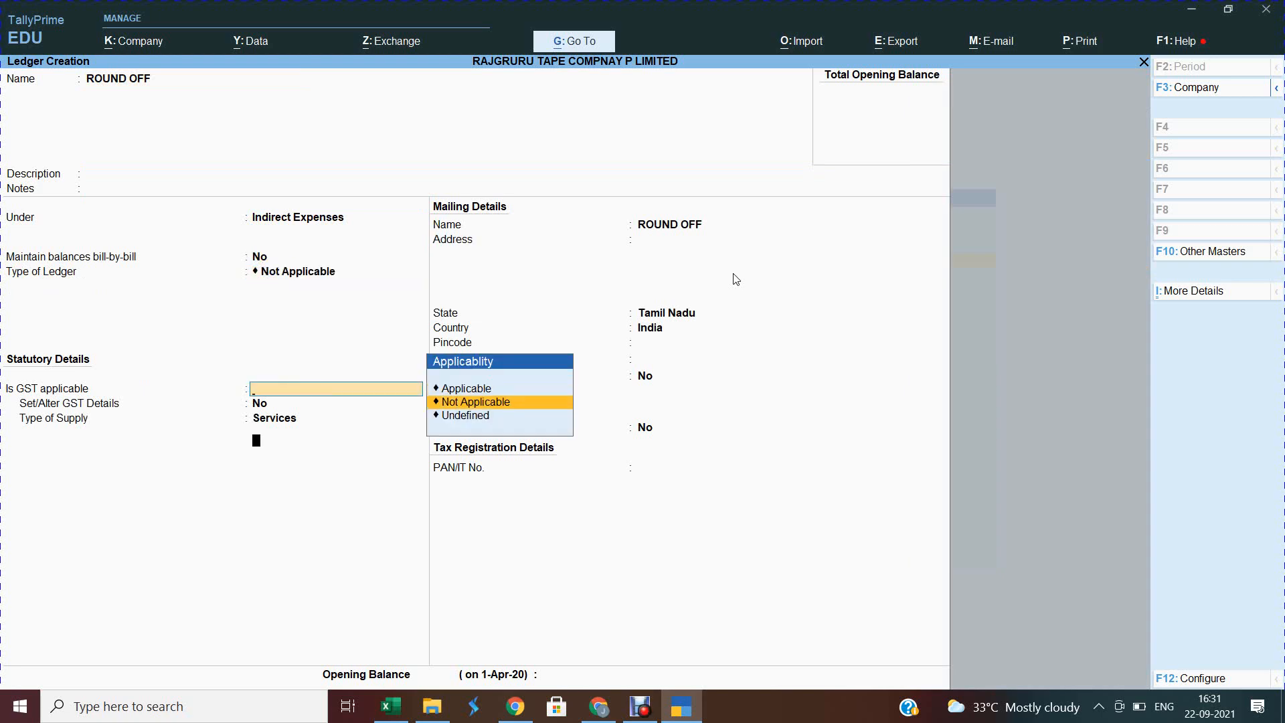
{"action": "key", "text": "Return"}
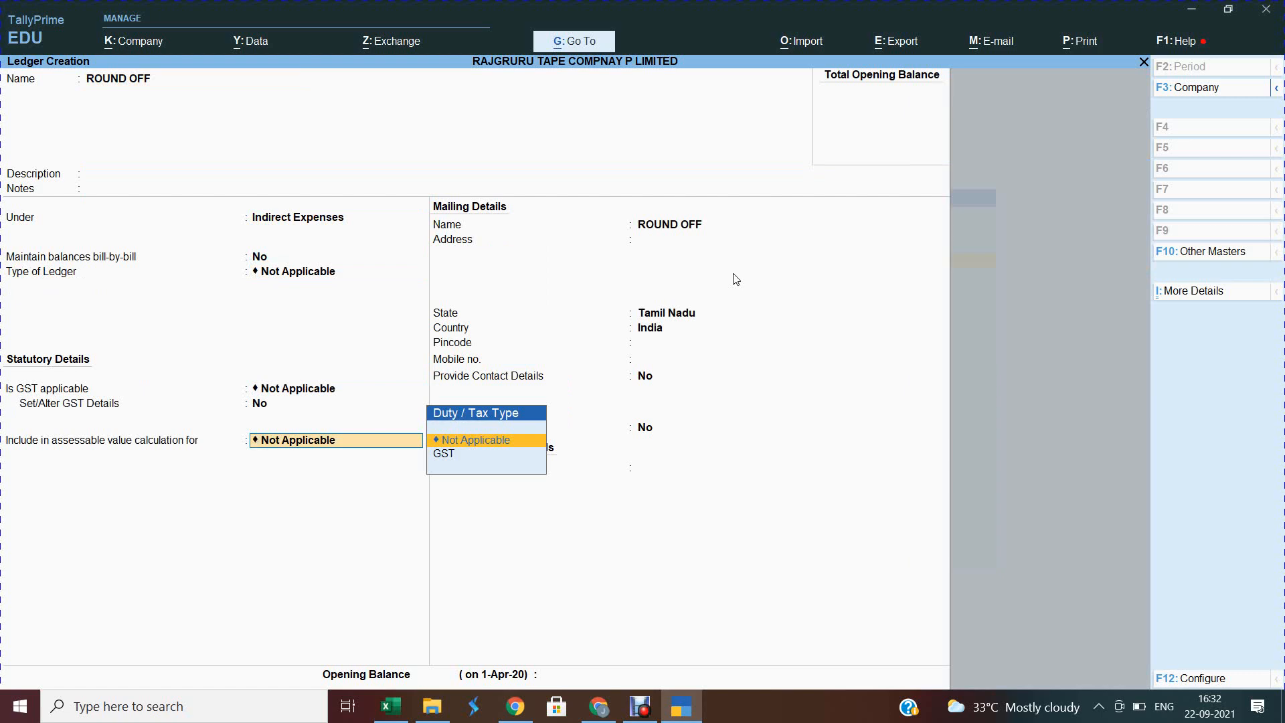
{"action": "key", "text": "alt+Tab"}
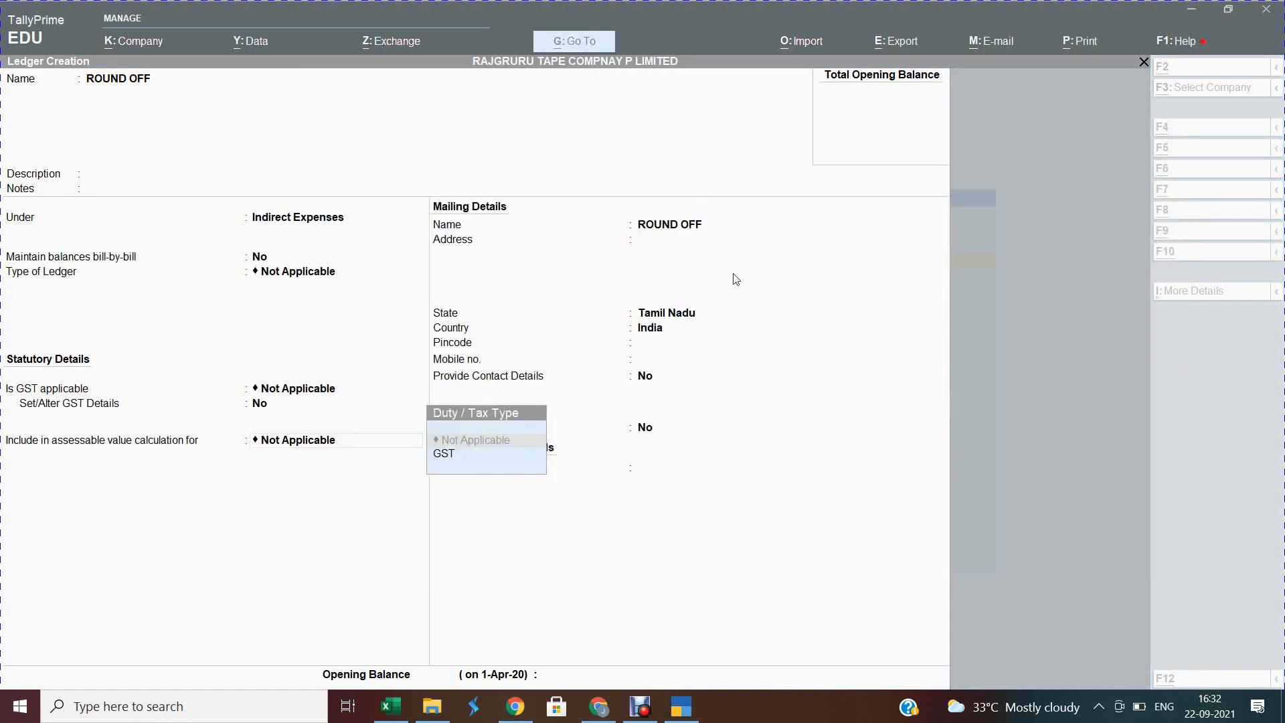
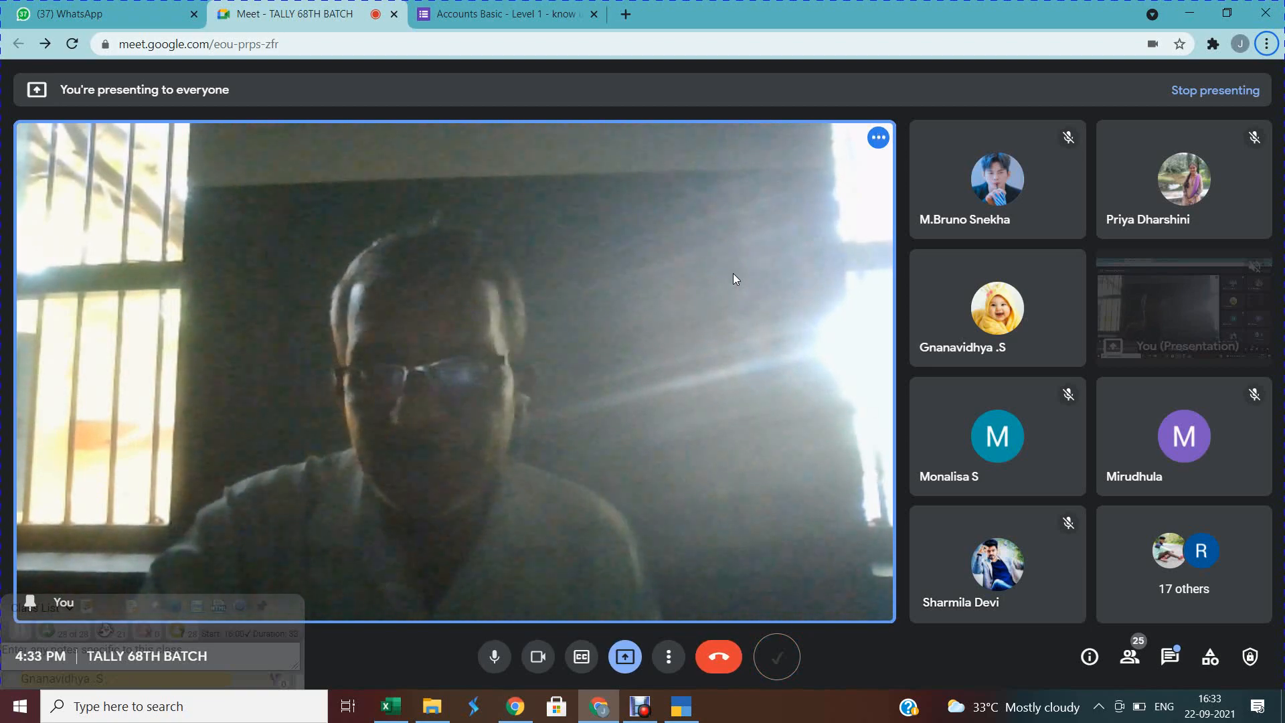
{"action": "key", "text": "alt+Tab"}
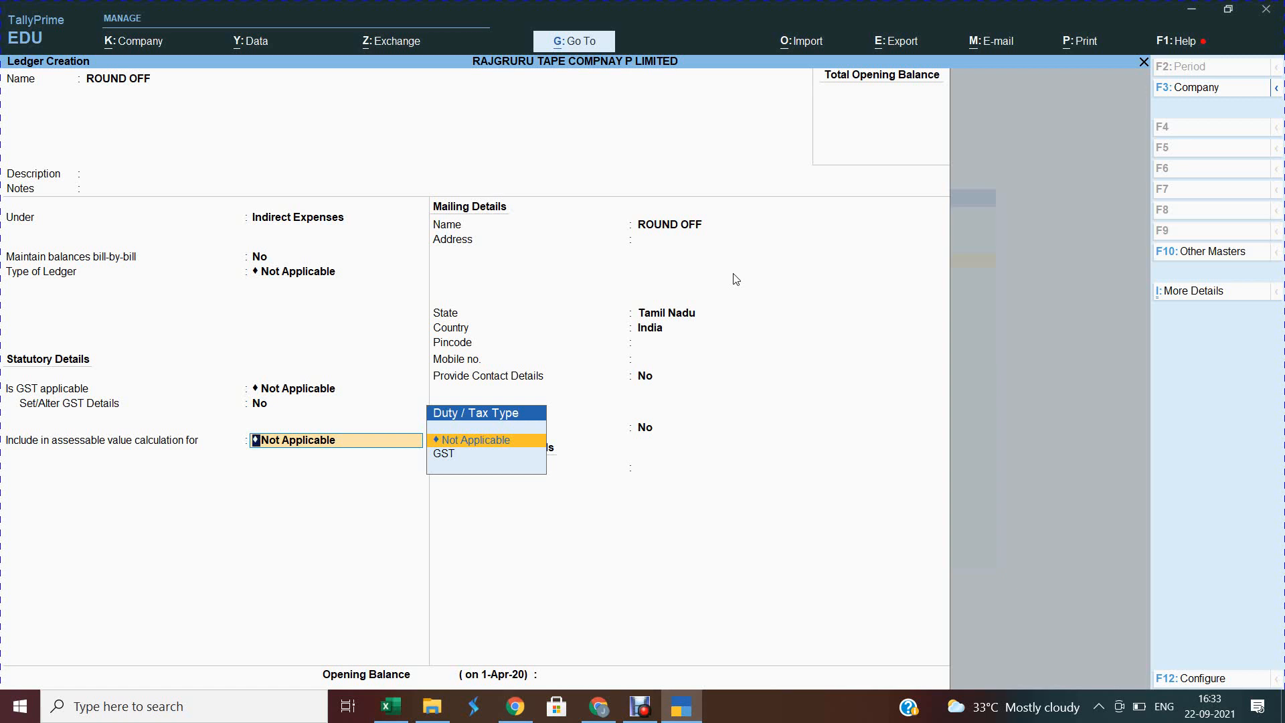
{"action": "key", "text": "ctrl"}
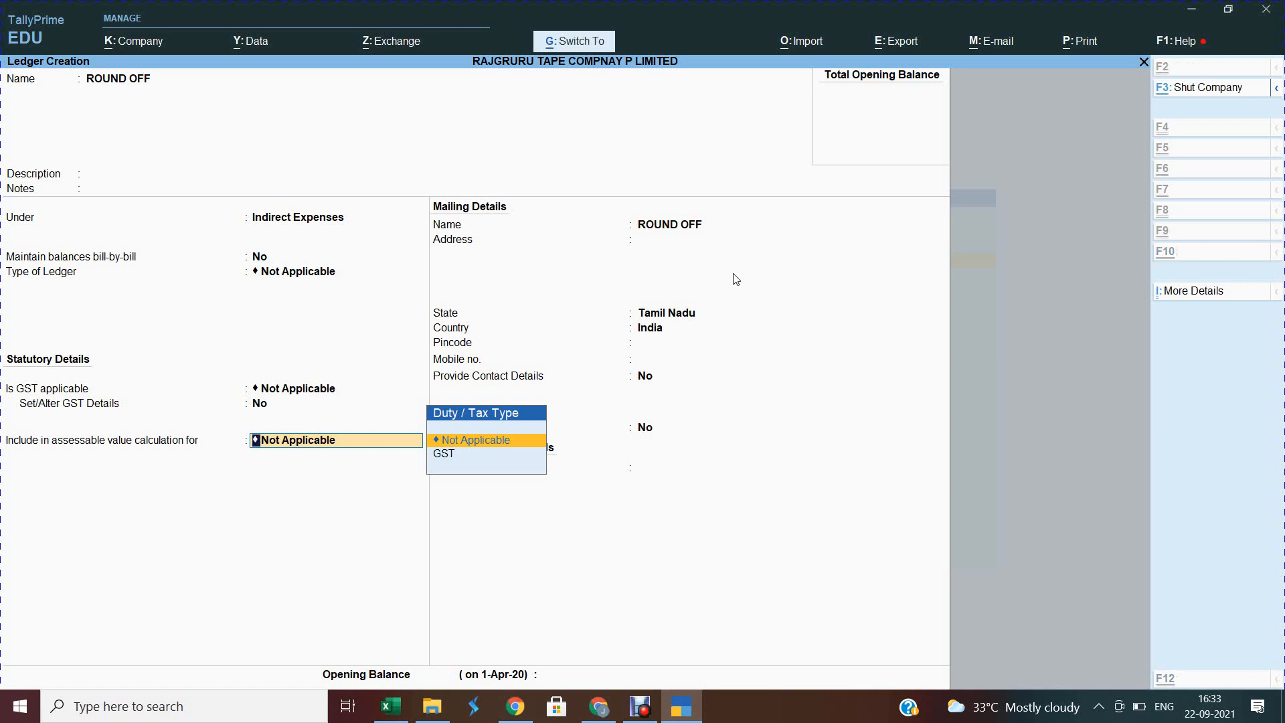
{"action": "key", "text": "ctrl+a"}
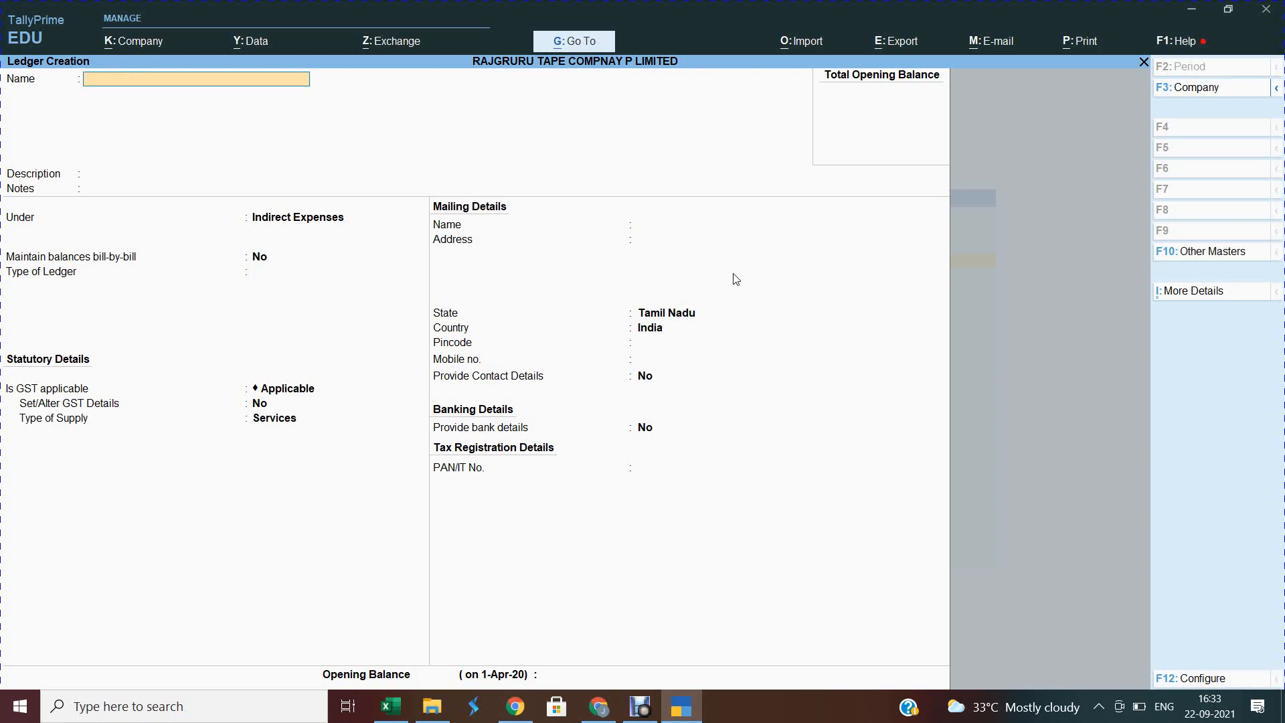
Leave ledger creation and return to the Gateway of Tally, keeping the program open.
{"action": "key", "text": "Escape"}
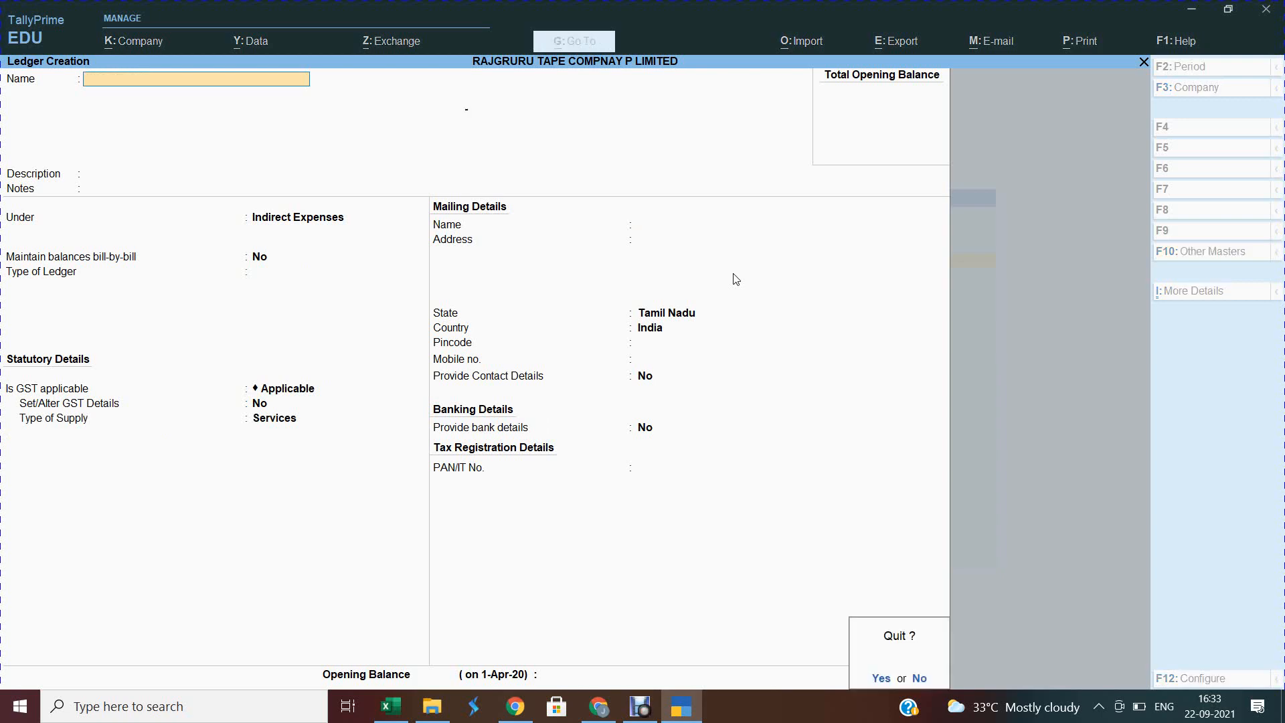
{"action": "key", "text": "y"}
{"action": "key", "text": "Escape"}
{"action": "key", "text": "Escape"}
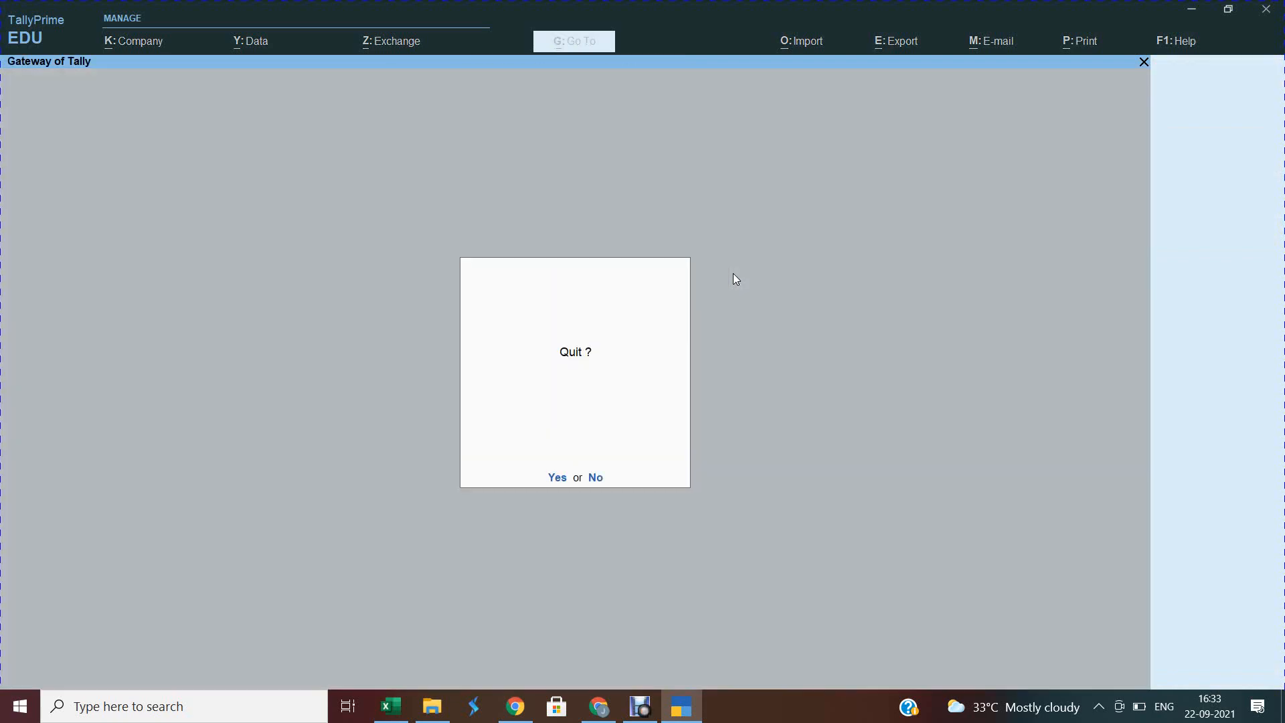
{"action": "key", "text": "n"}
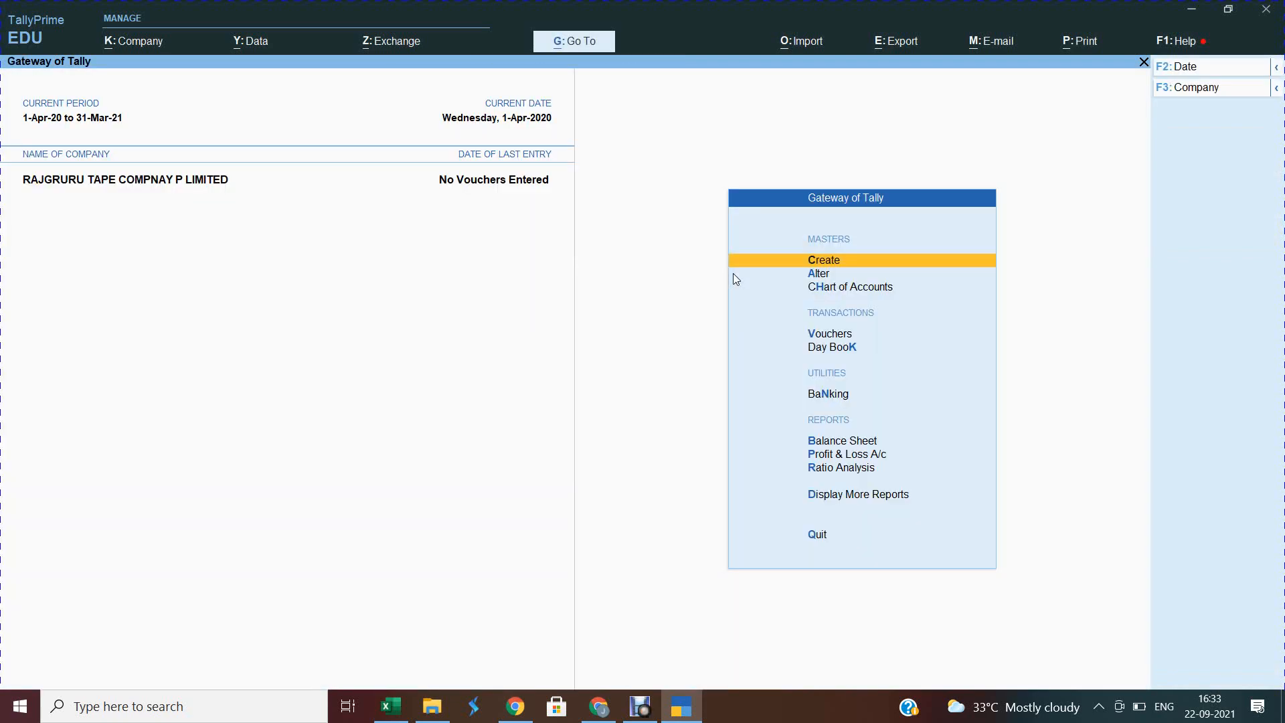
{"action": "key", "text": "v"}
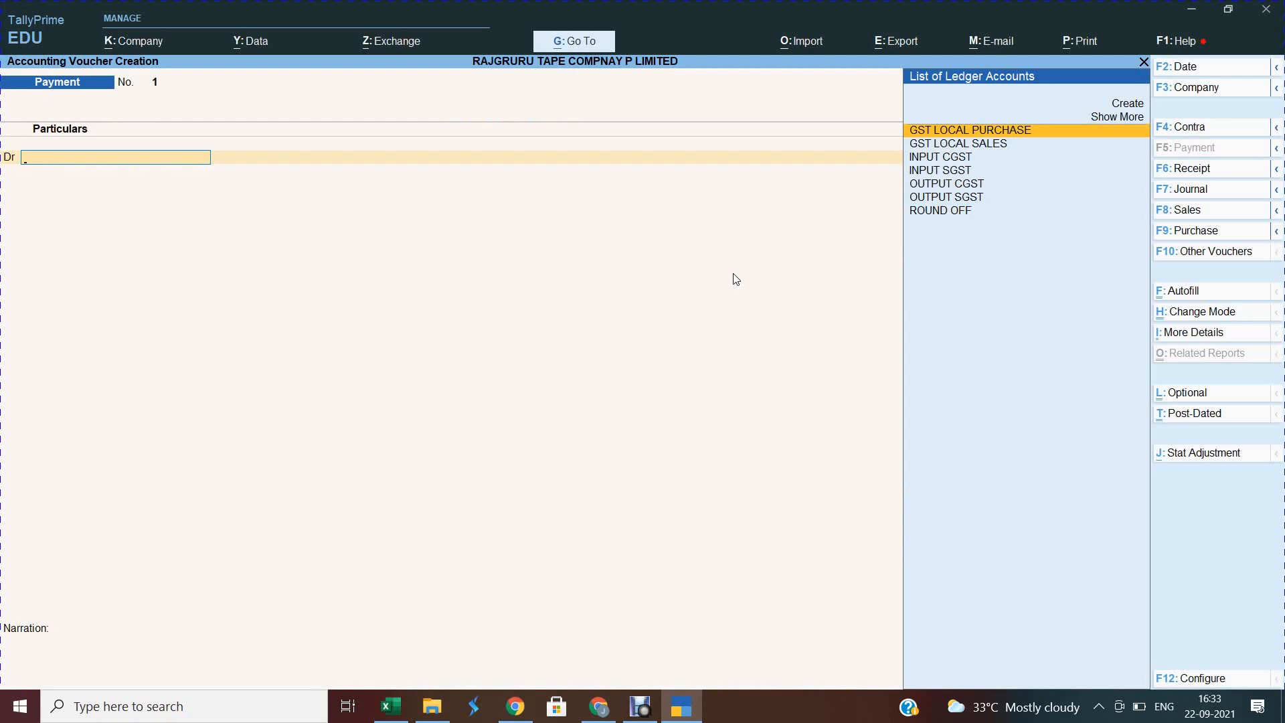
{"action": "key", "text": "Escape"}
{"action": "key", "text": "y"}
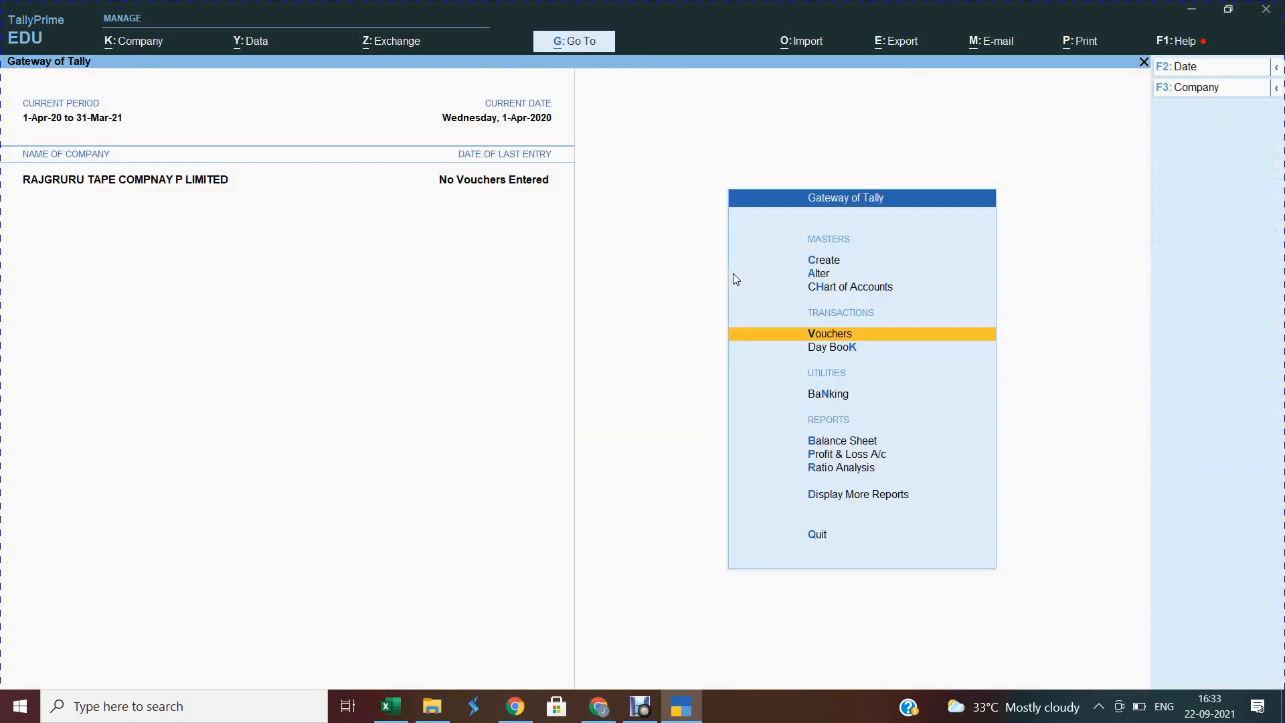
Start a purchase voucher and set its date to 1.7.2020, matching the first invoice in the Excel purchase sheet.
{"action": "key", "text": "v"}
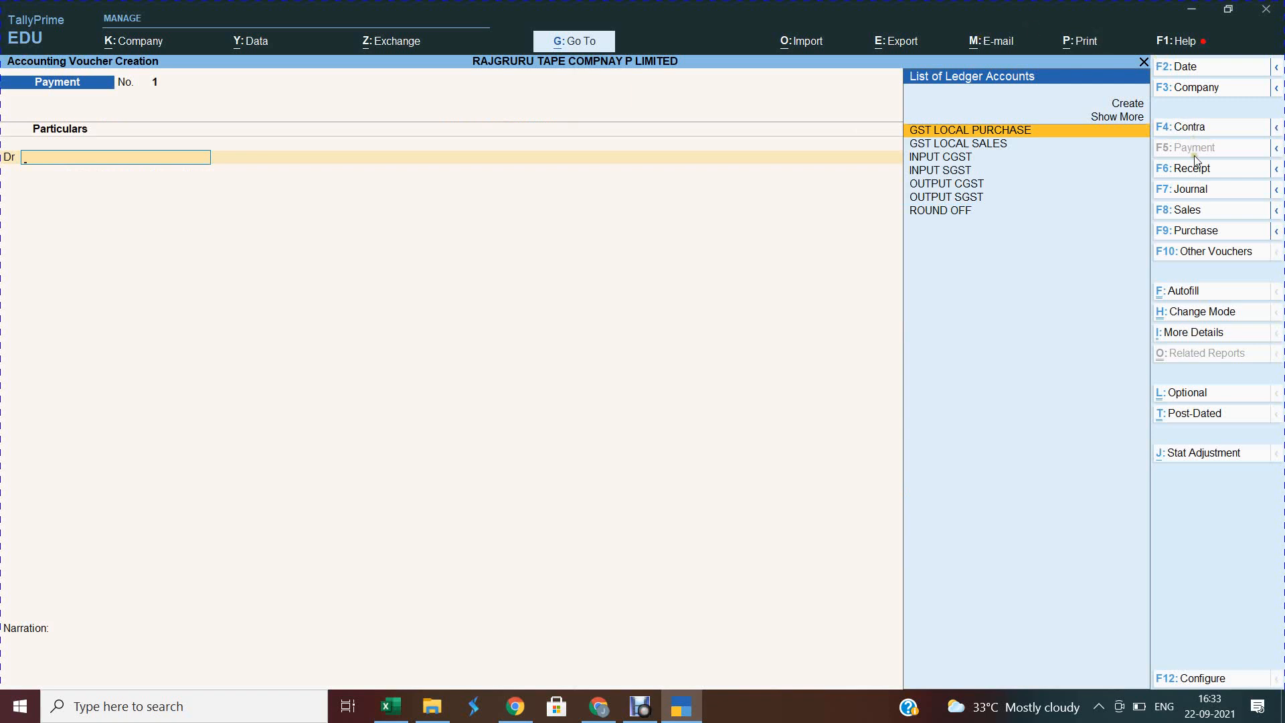
{"action": "left_click", "coordinate": [1204, 234]}
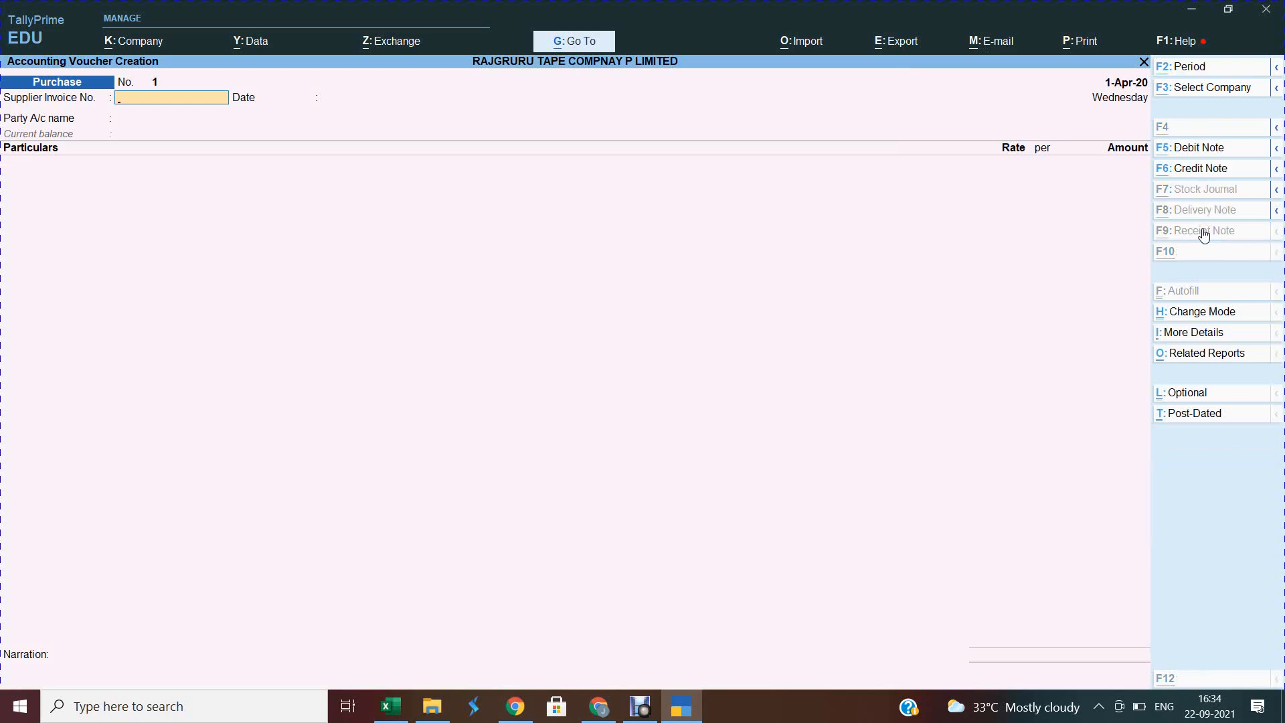
{"action": "key", "text": "alt+Tab"}
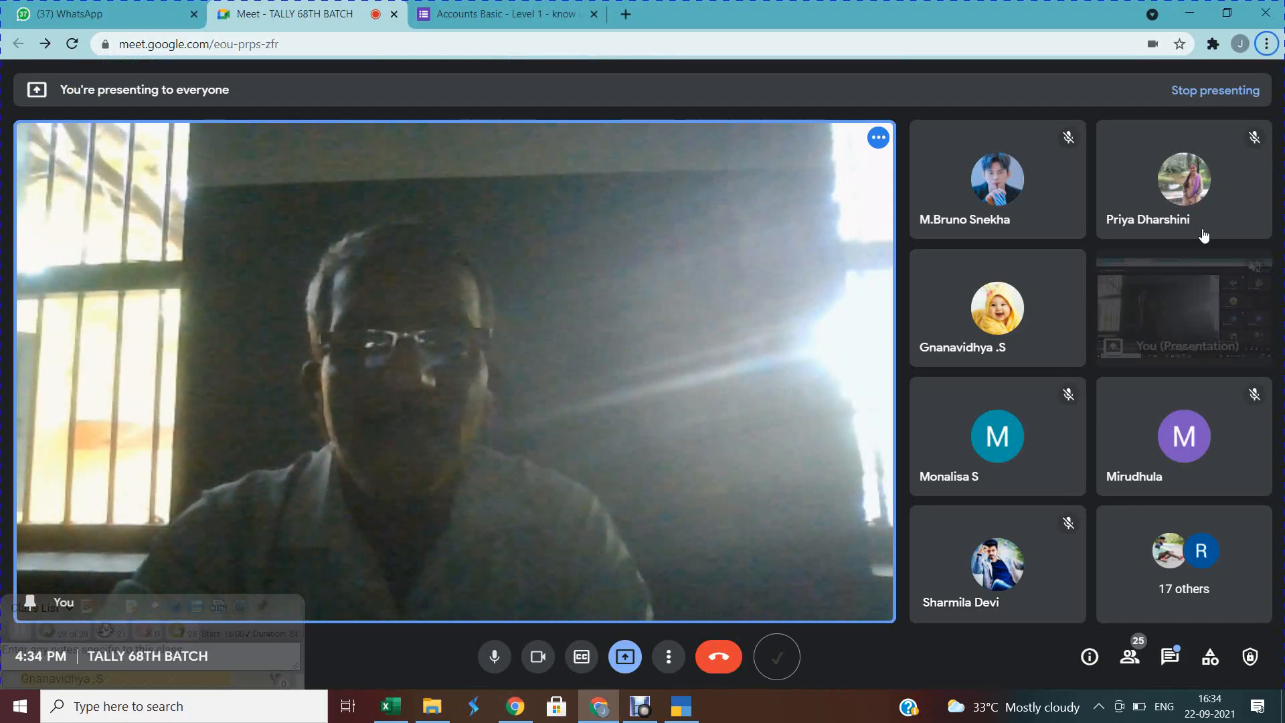
{"action": "key", "text": "alt+Tab"}
{"action": "key", "text": "Tab"}
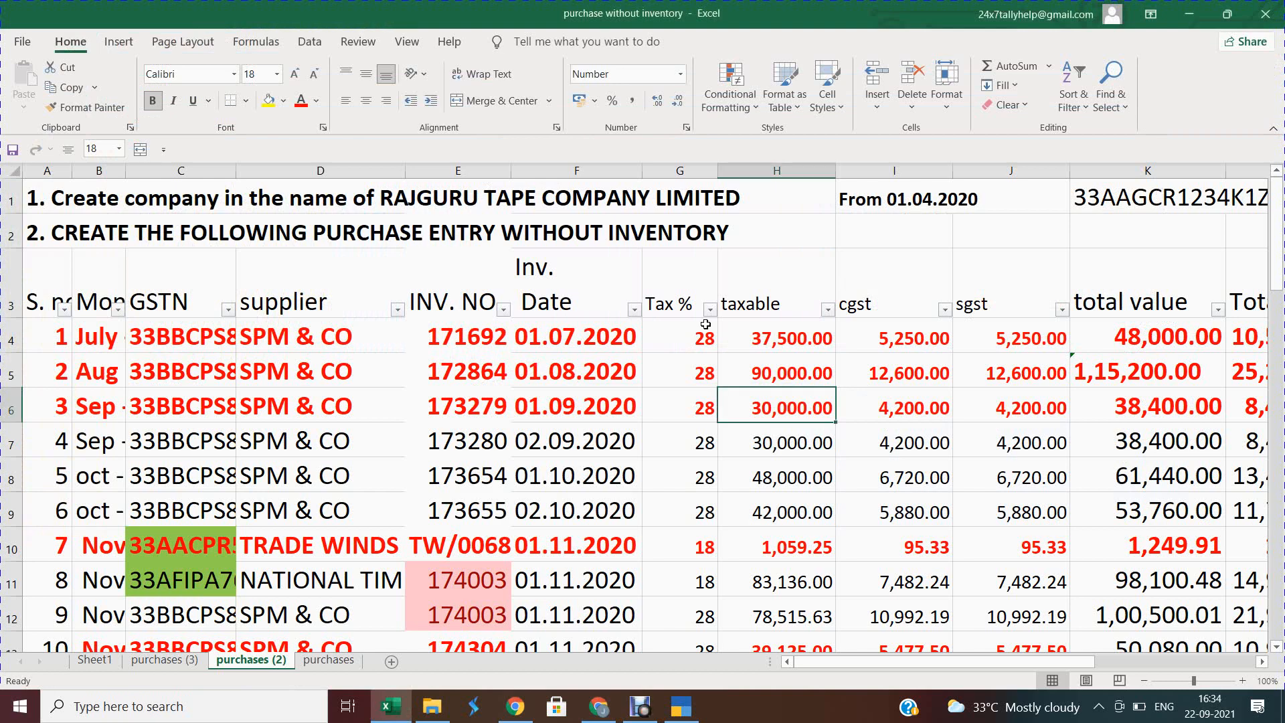
{"action": "left_click", "coordinate": [568, 329]}
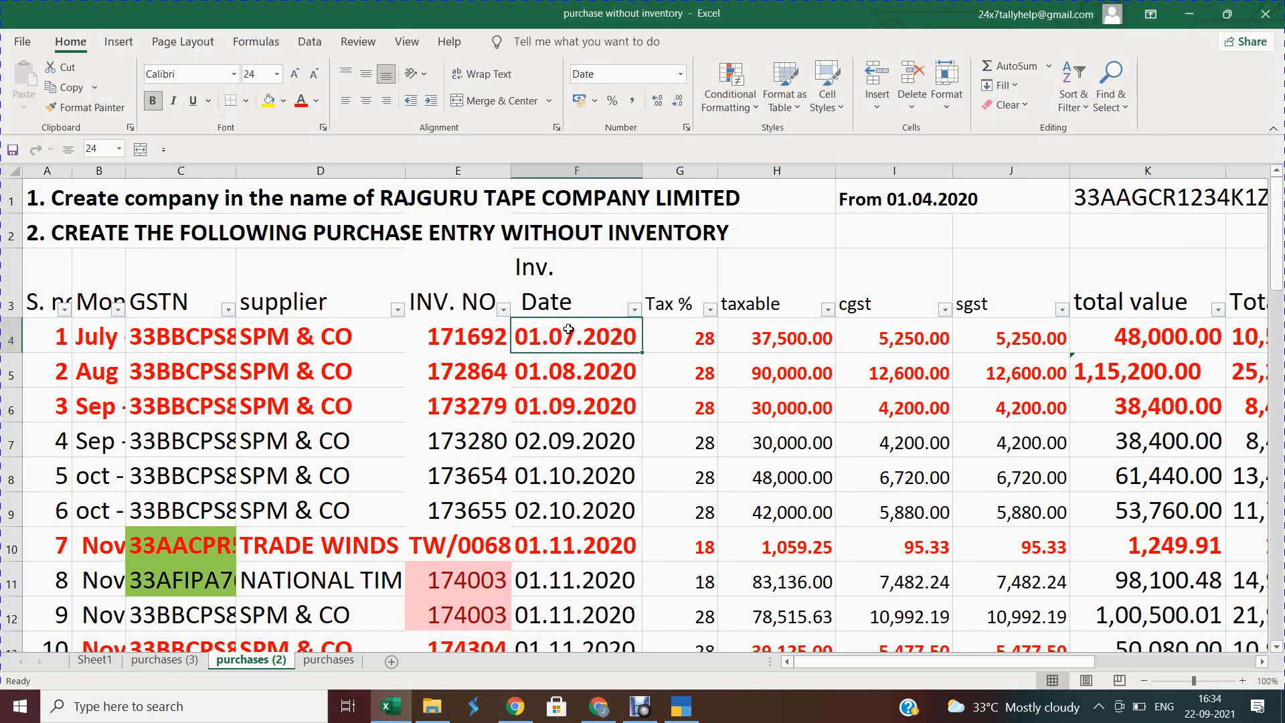
{"action": "key", "text": "alt+Tab"}
{"action": "key", "text": "Tab"}
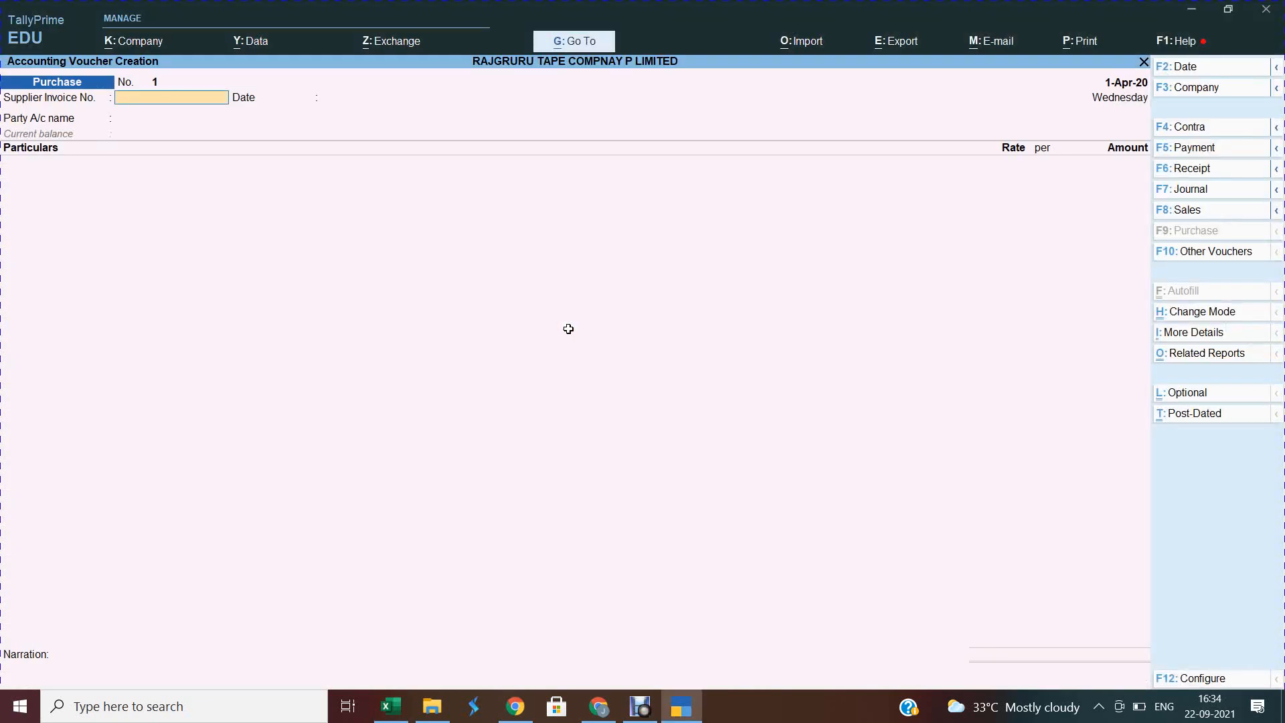
{"action": "key", "text": "F2"}
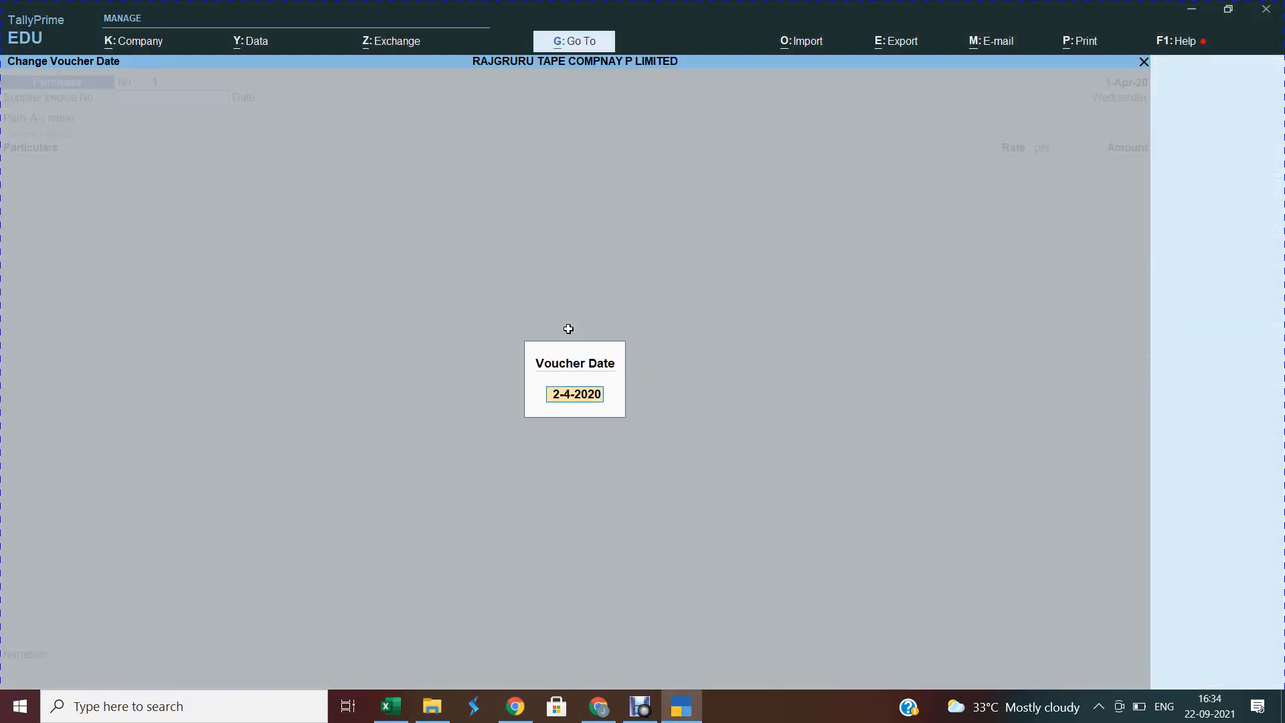
{"action": "type", "text": "1.7.2020"}
{"action": "key", "text": "Return"}
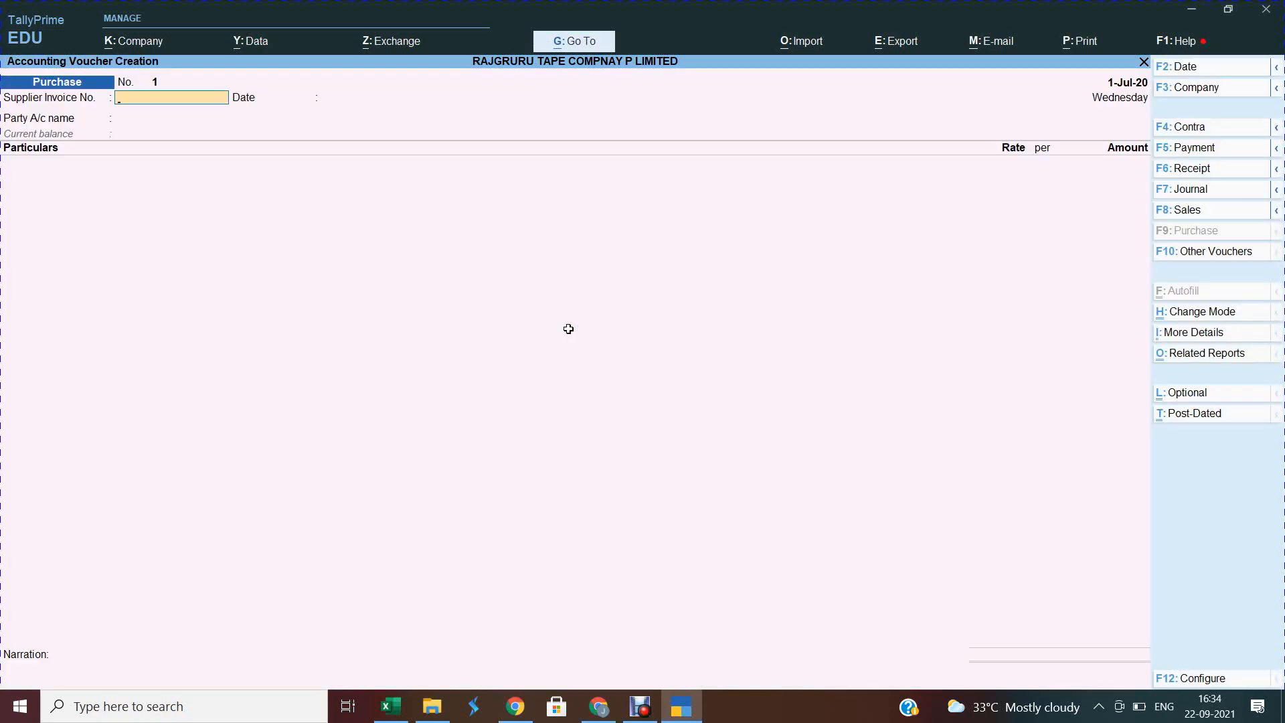
Look up the first Excel purchase row and enter supplier invoice number 171692 dated 1-Jul-20 in the voucher.
{"action": "key", "text": "alt+Tab"}
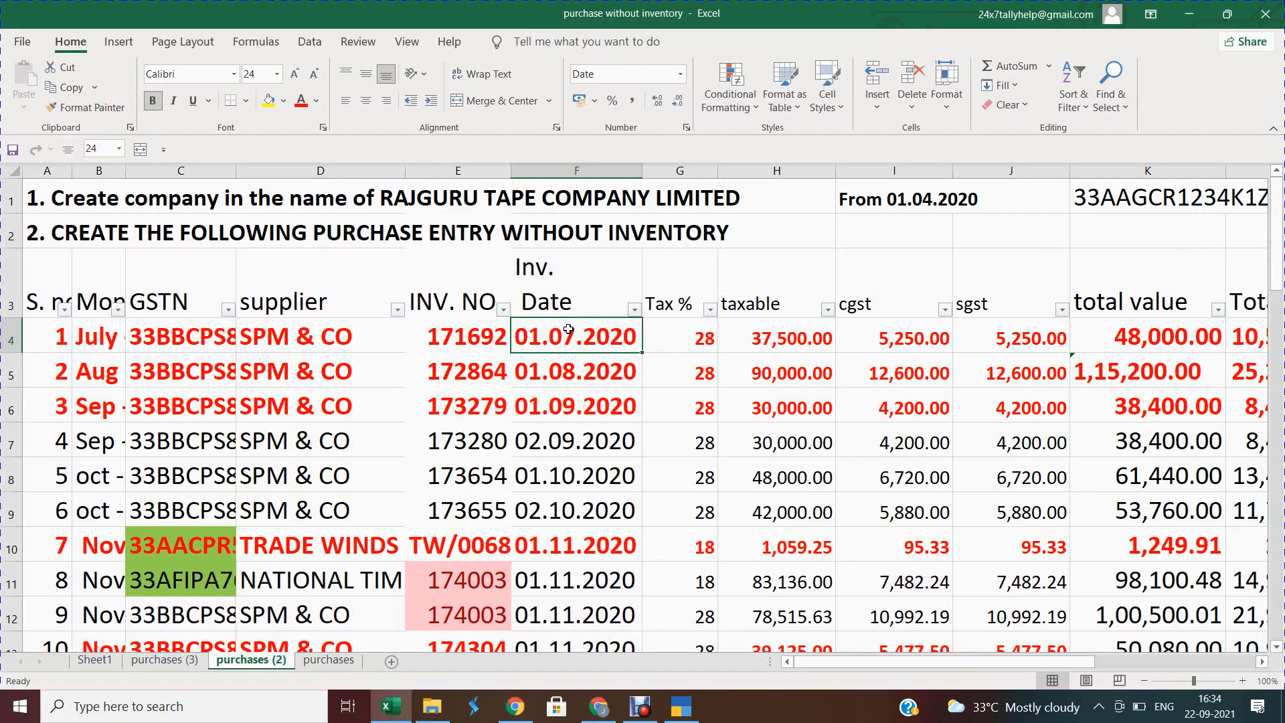
{"action": "left_click", "coordinate": [463, 333]}
{"action": "key", "text": "shift+space"}
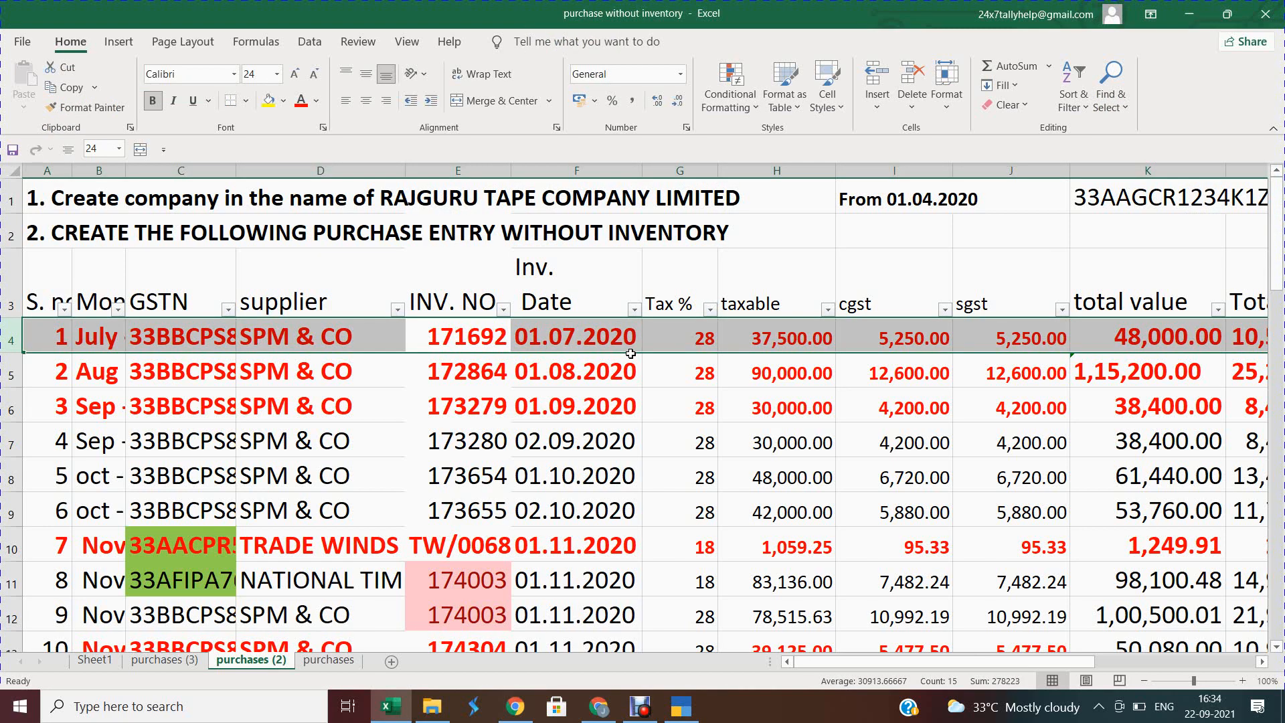
{"action": "key", "text": "alt+Tab"}
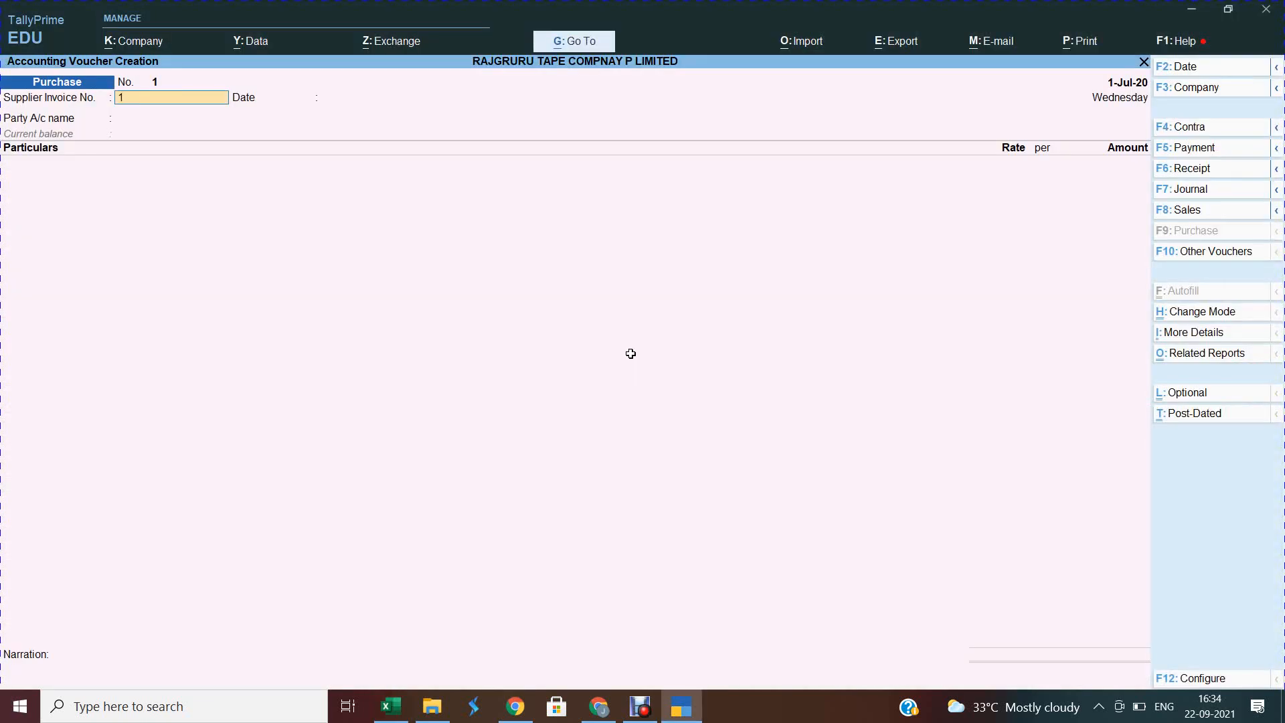
{"action": "key", "text": "Return"}
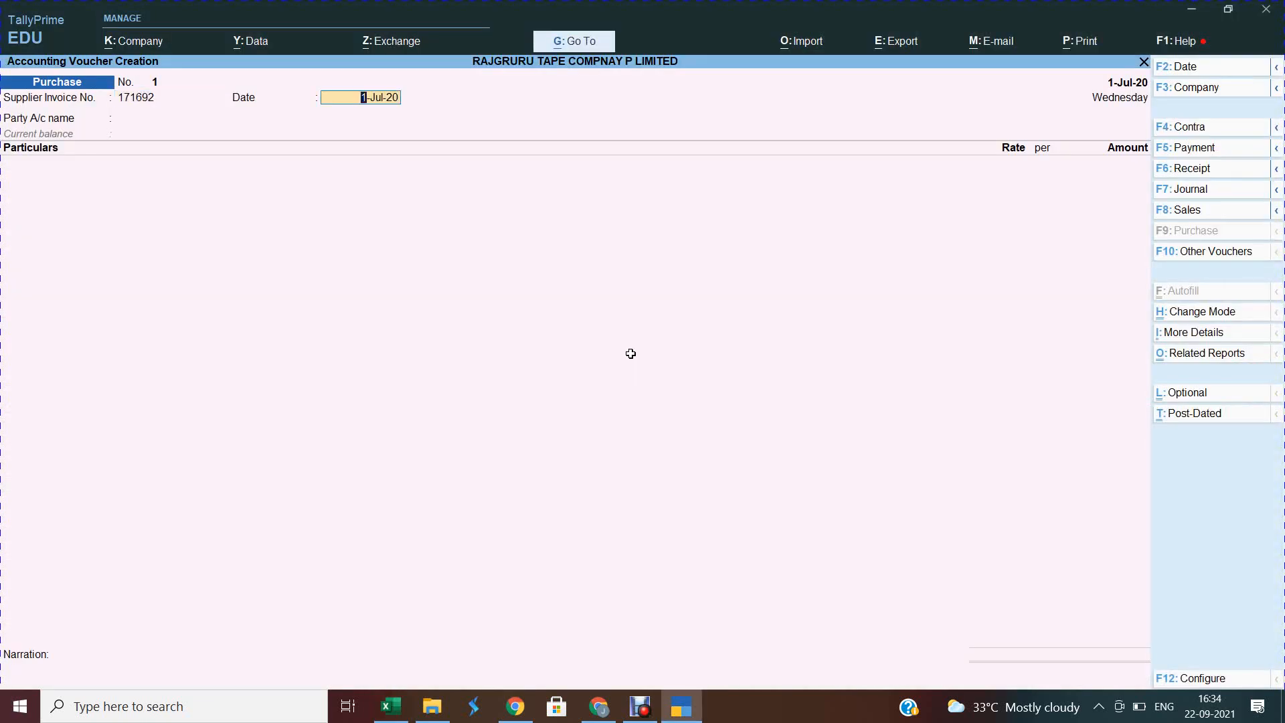
{"action": "key", "text": "Return"}
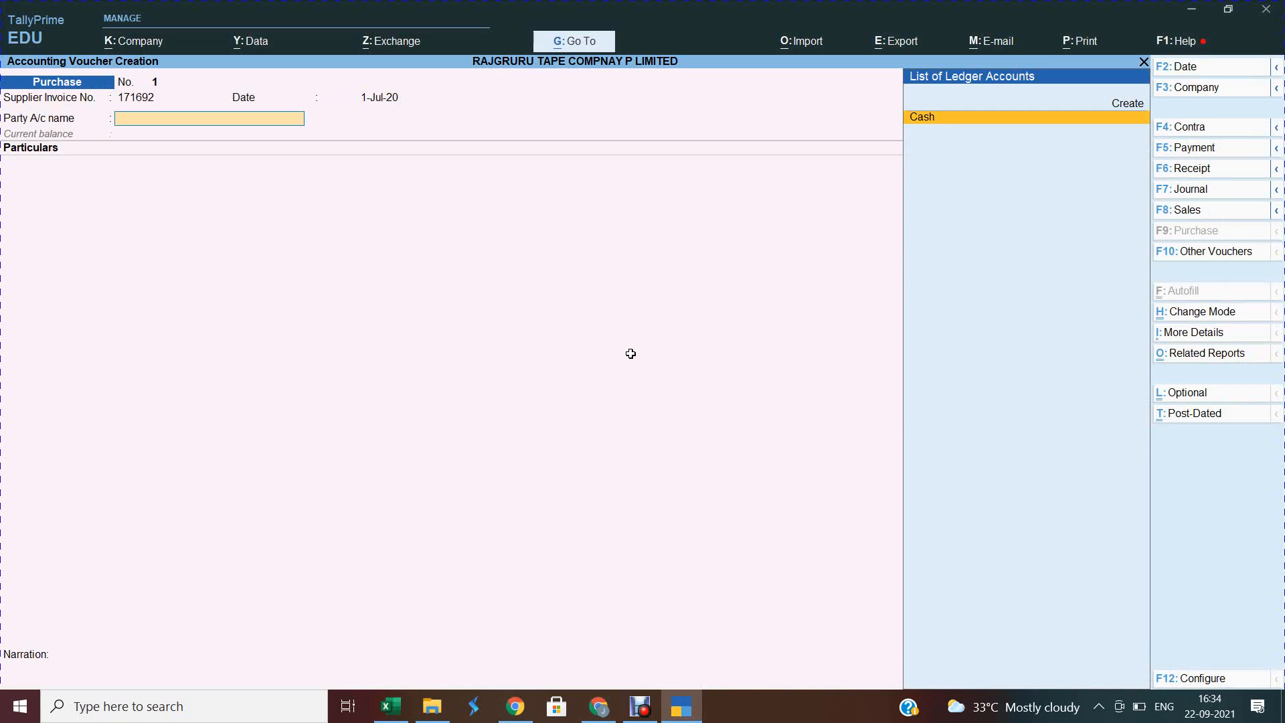
Start a new party ledger from the purchase voucher and name it SPM & CO, the supplier in the Excel sheet.
{"action": "key", "text": "Up"}
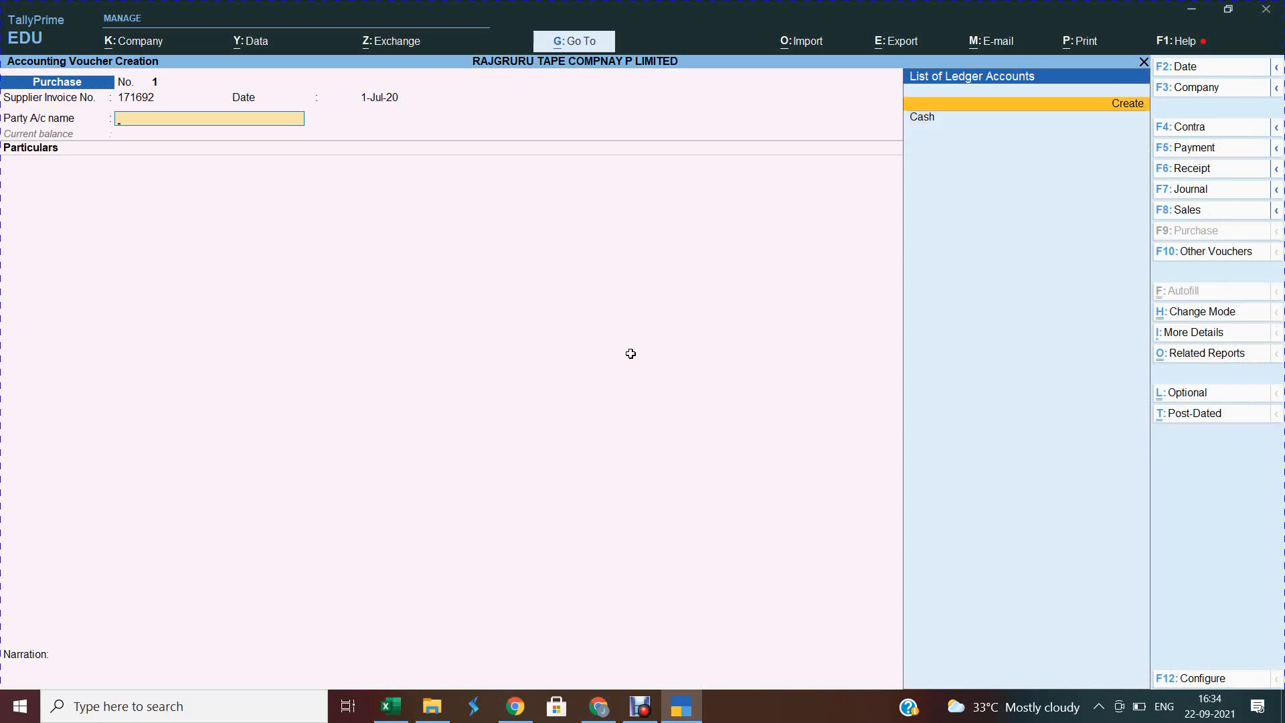
{"action": "key", "text": "Return"}
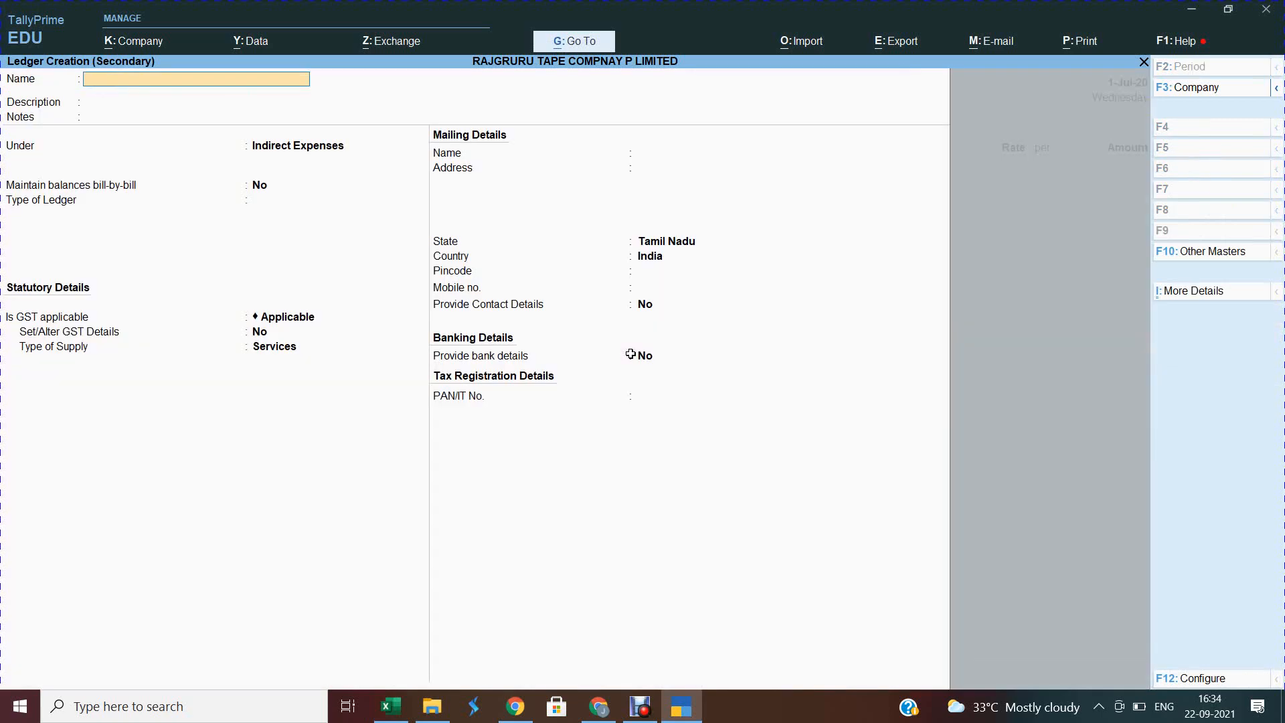
{"action": "key", "text": "alt+Tab"}
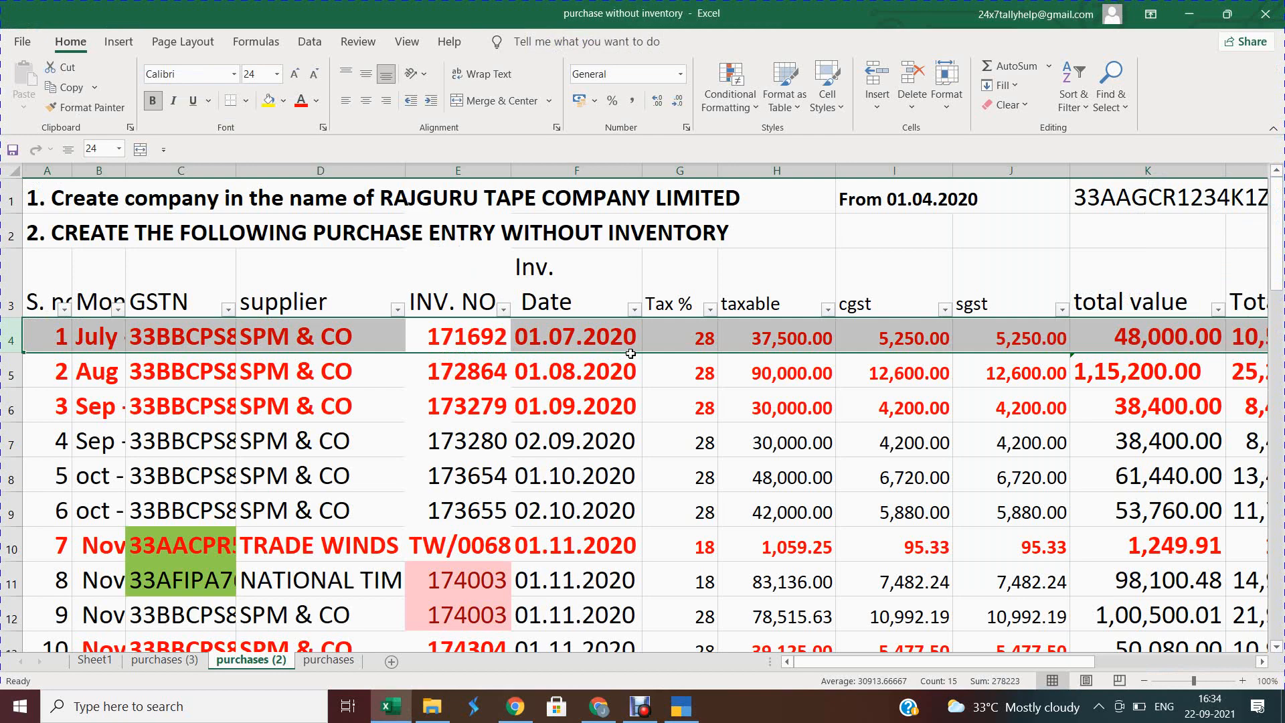
{"action": "key", "text": "alt+Tab"}
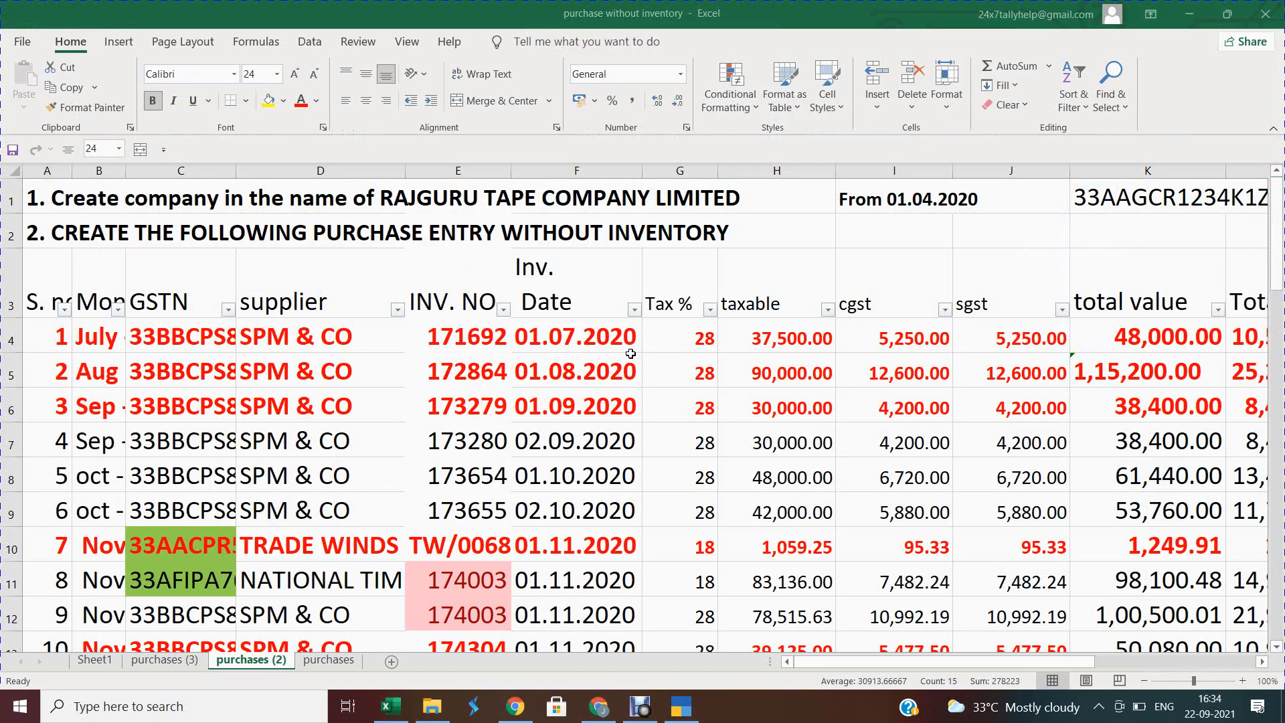
{"action": "type", "text": "SPM"}
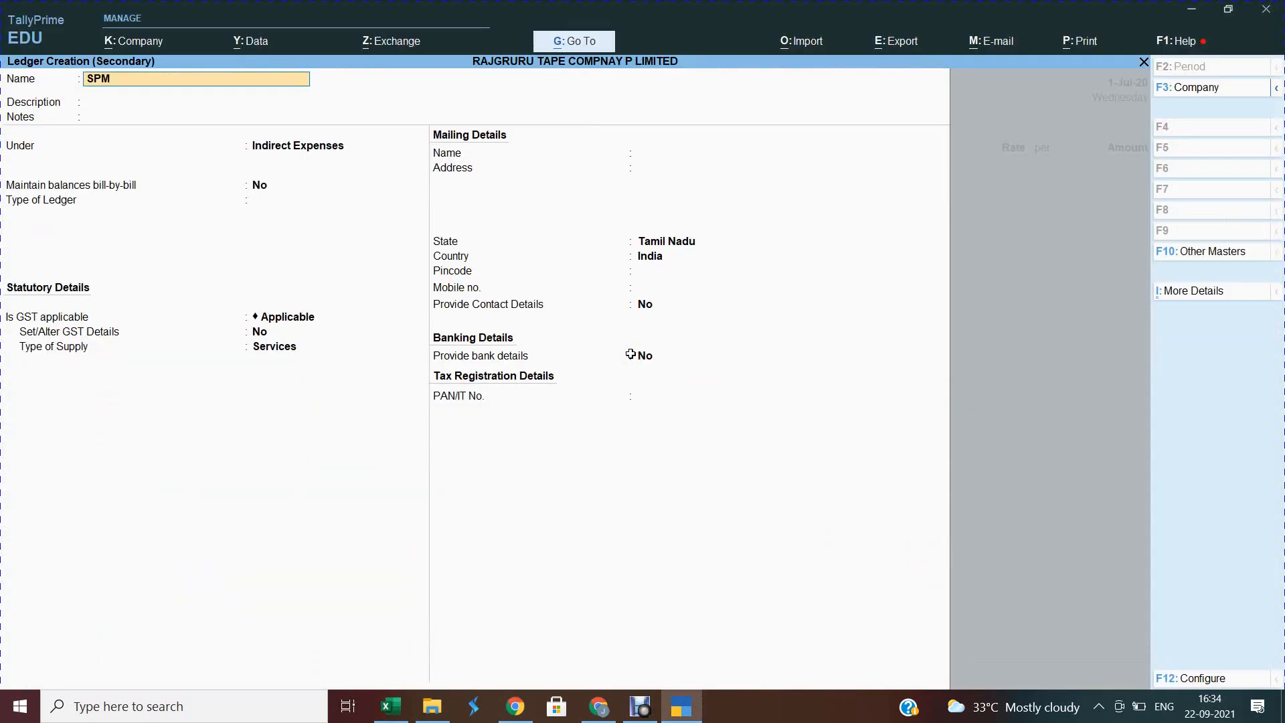
{"action": "type", "text": " & CO"}
{"action": "key", "text": "Return"}
{"action": "key", "text": "Return"}
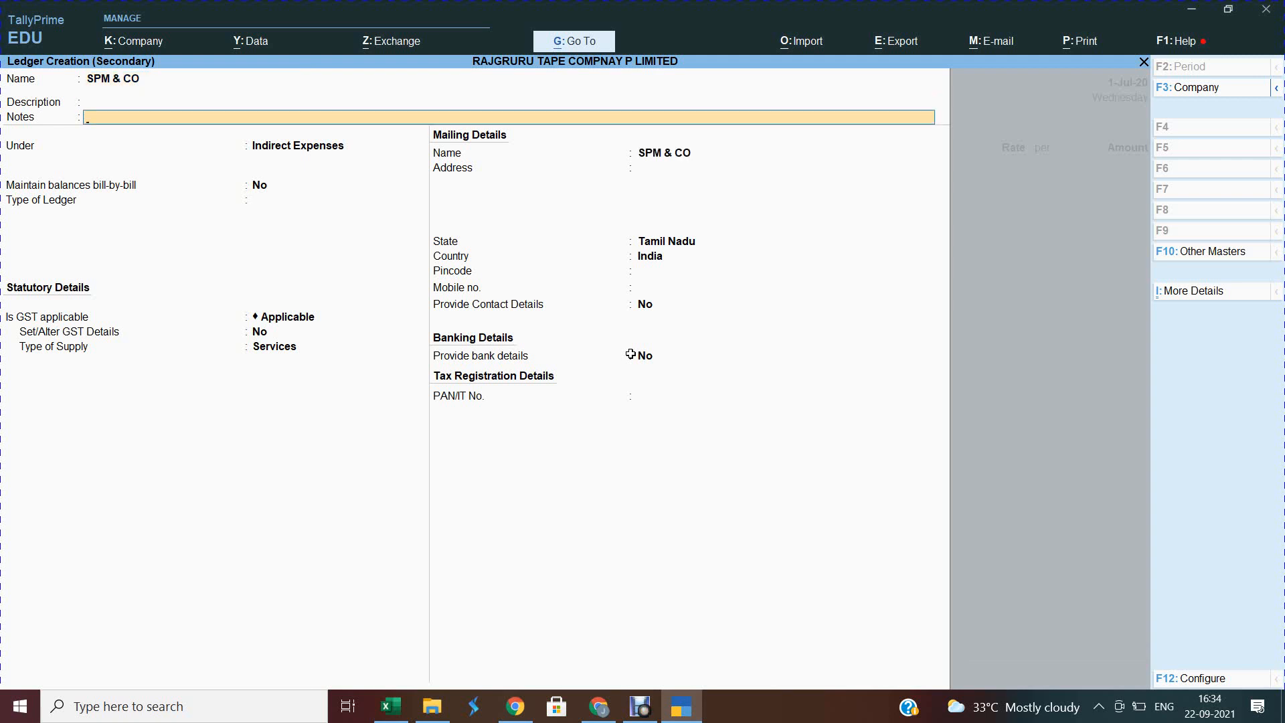
Group the SPM & CO ledger under Sundry Creditors with bill-by-bill balances, a 15-day default credit period and credit-day checking during voucher entry.
{"action": "key", "text": "Return"}
{"action": "type", "text": "SUN"}
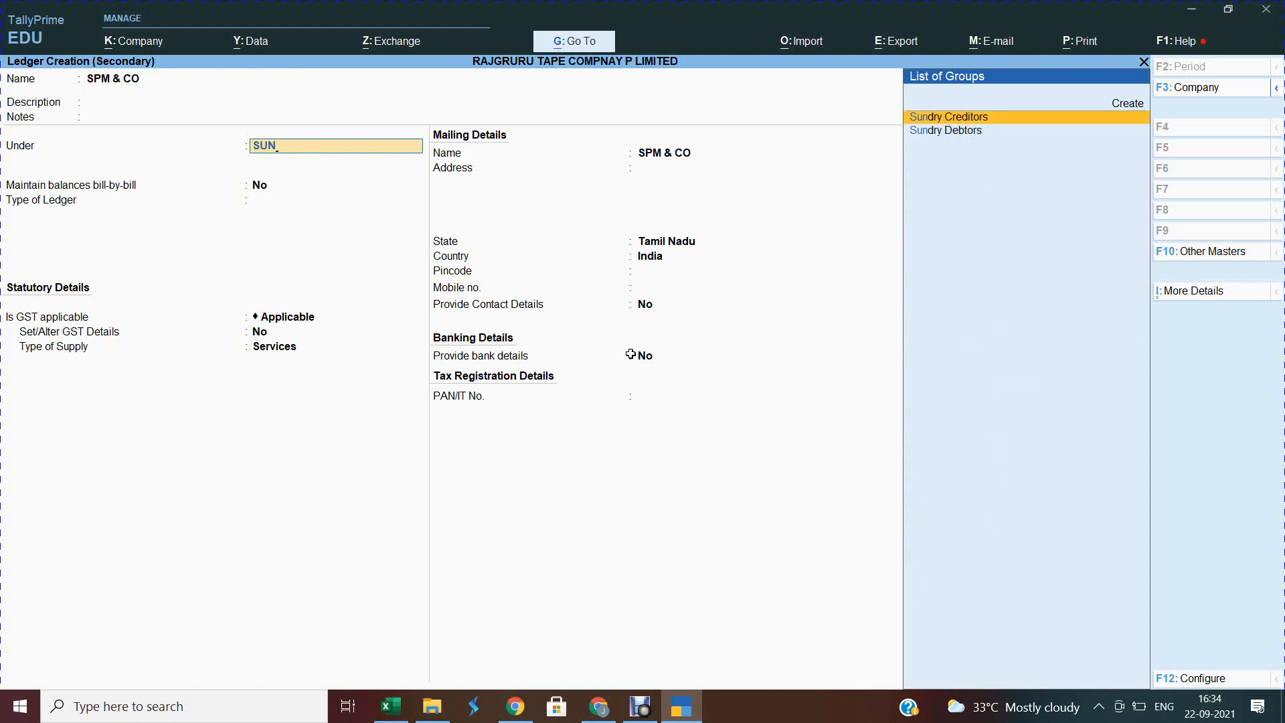
{"action": "key", "text": "Return"}
{"action": "type", "text": "y"}
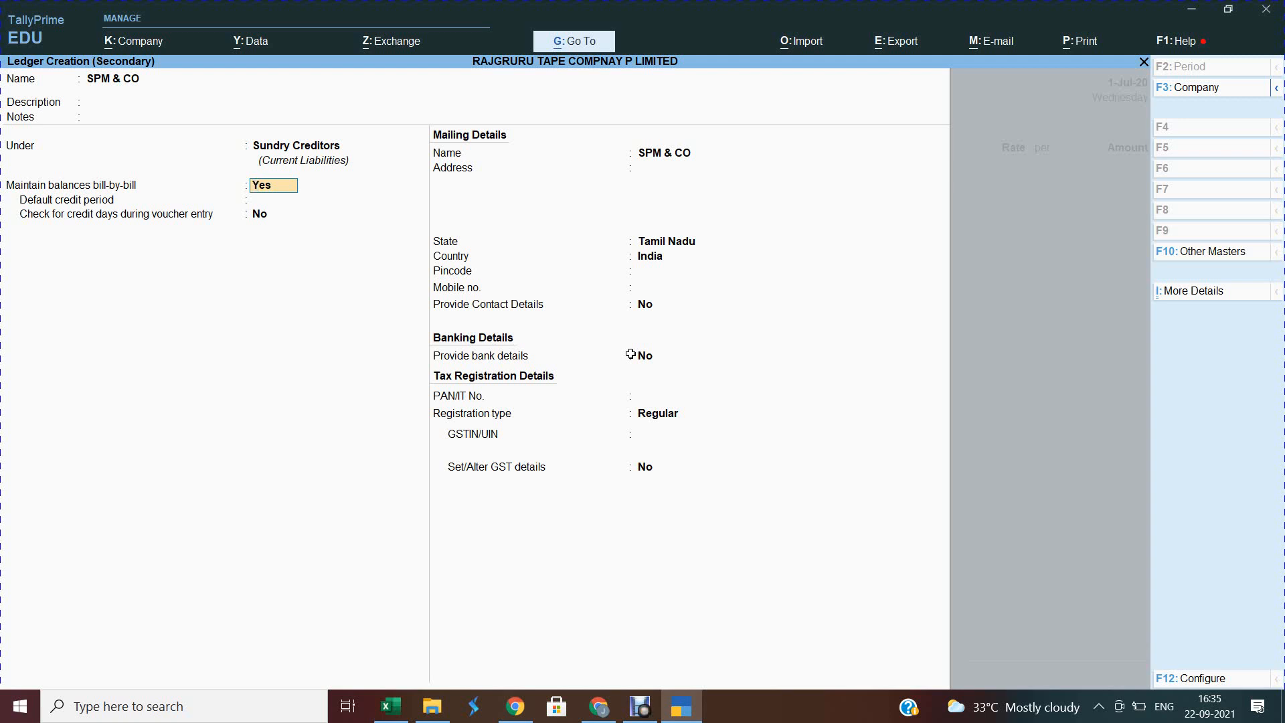
{"action": "key", "text": "Return"}
{"action": "type", "text": "1"}
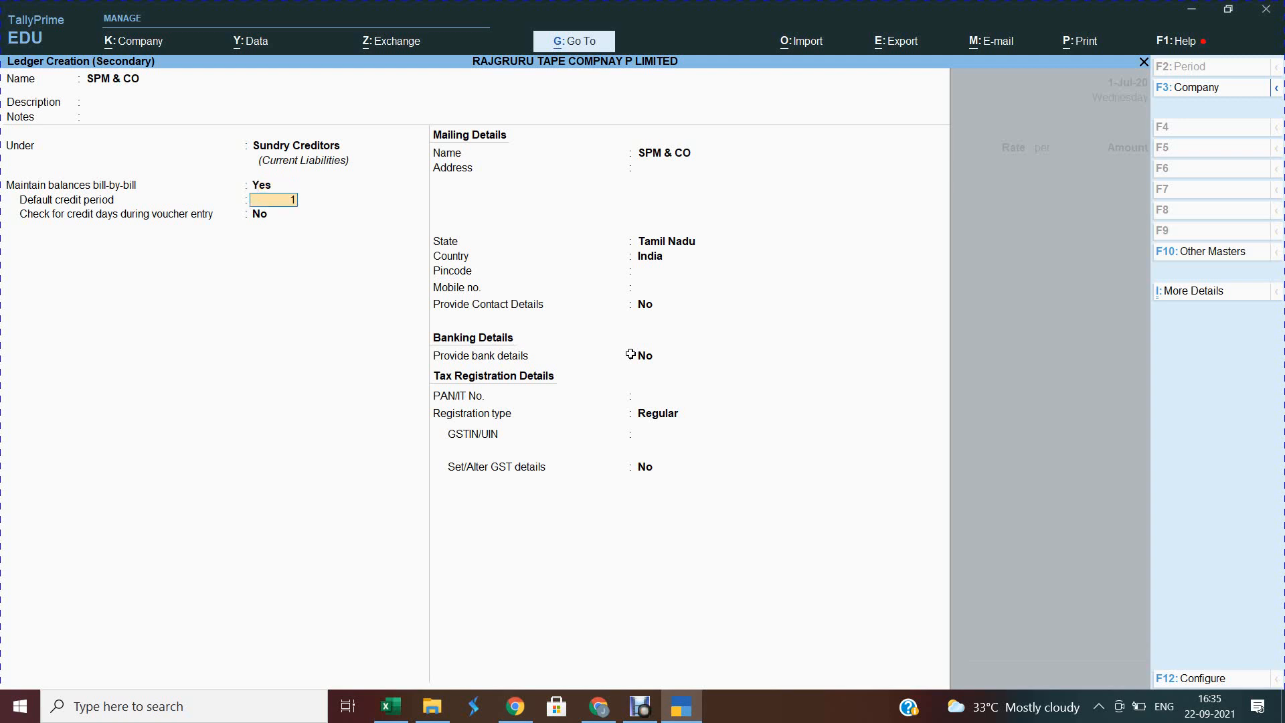
{"action": "type", "text": "5"}
{"action": "key", "text": "Return"}
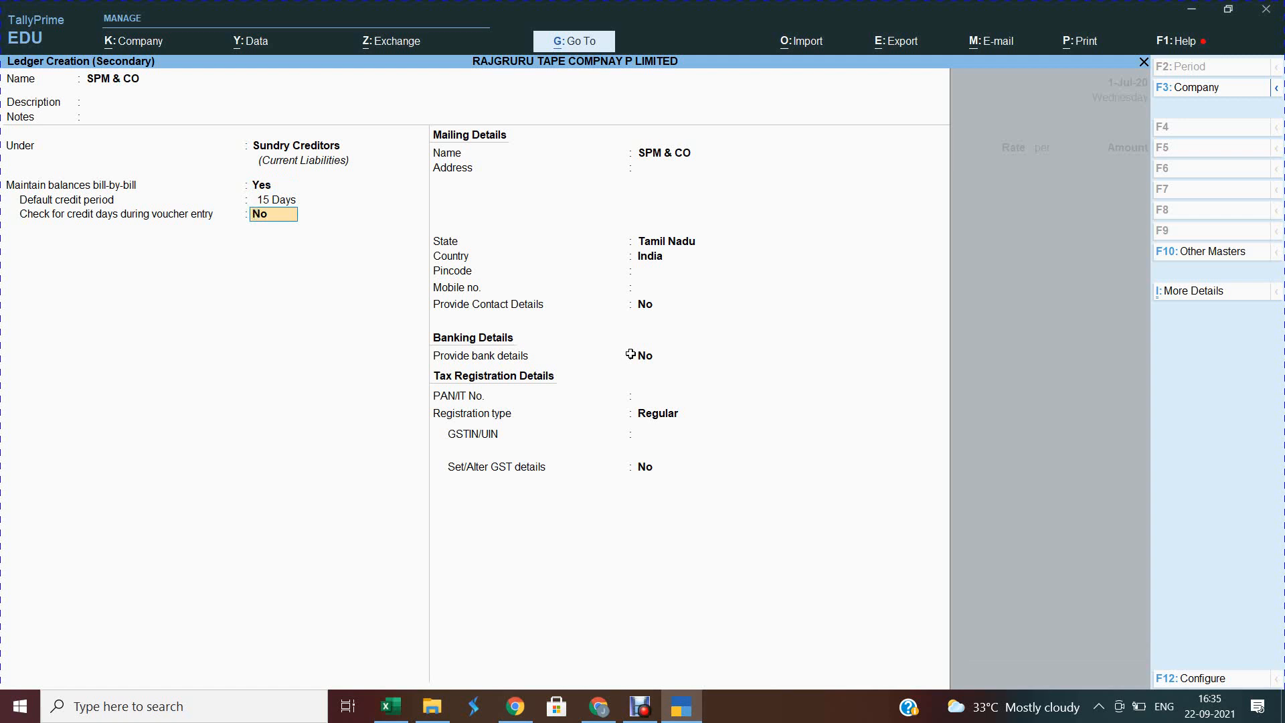
{"action": "type", "text": "y"}
{"action": "key", "text": "Return"}
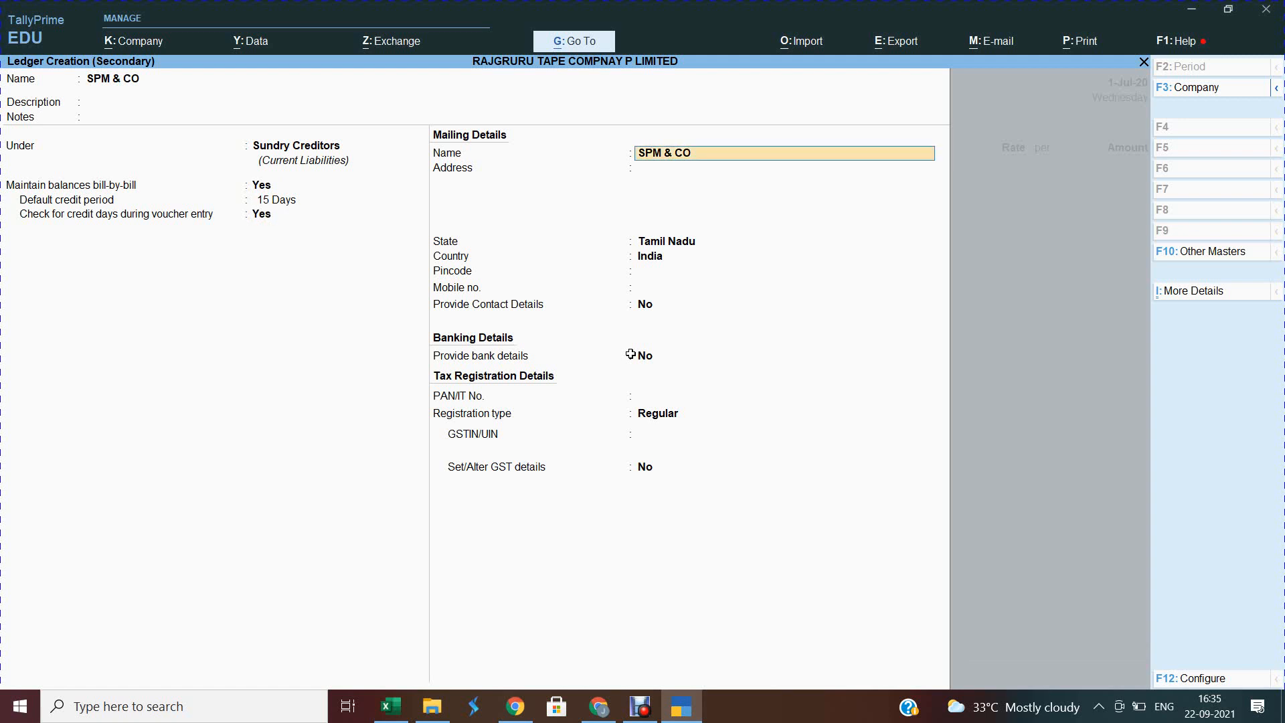
Keep the ledger's mailing name, leave the address blank, and accept Tamil Nadu, India and the Regular registration type up to the GSTIN/UIN entry.
{"action": "key", "text": "Return"}
{"action": "key", "text": "Return"}
{"action": "key", "text": "Return"}
{"action": "key", "text": "Return"}
{"action": "key", "text": "Return"}
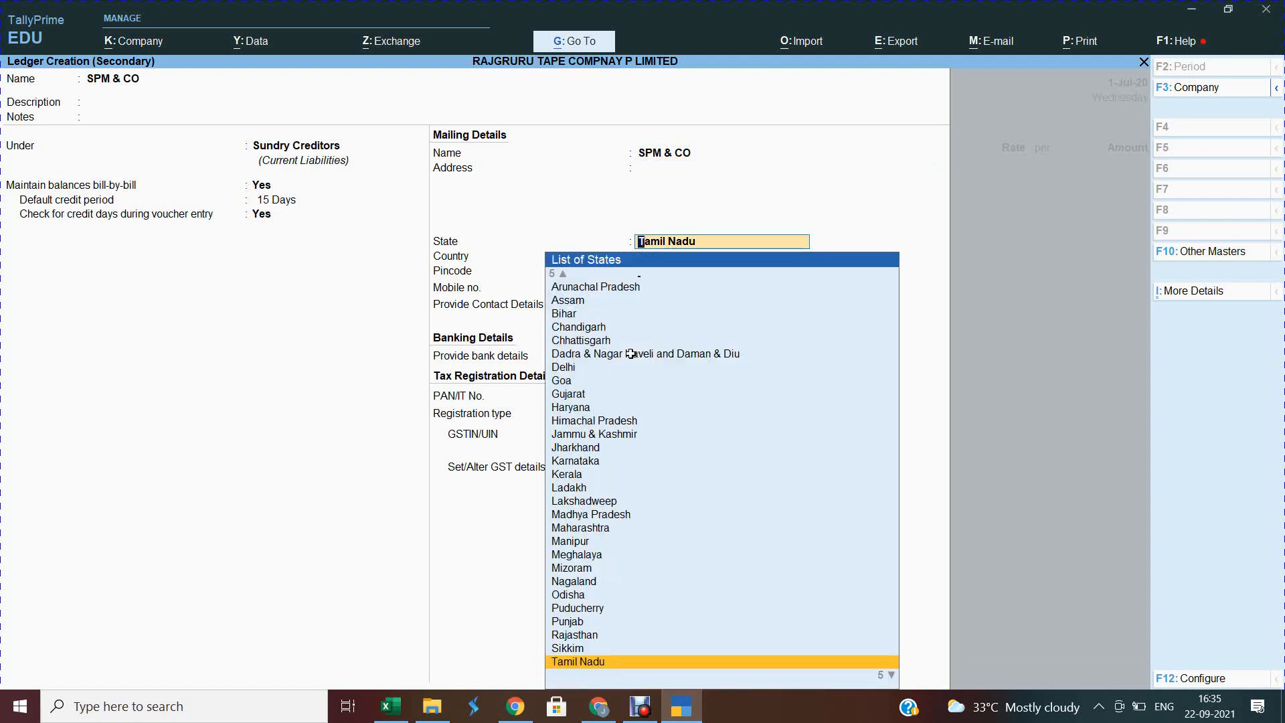
{"action": "key", "text": "Return"}
{"action": "key", "text": "Return"}
{"action": "key", "text": "Return"}
{"action": "key", "text": "Return"}
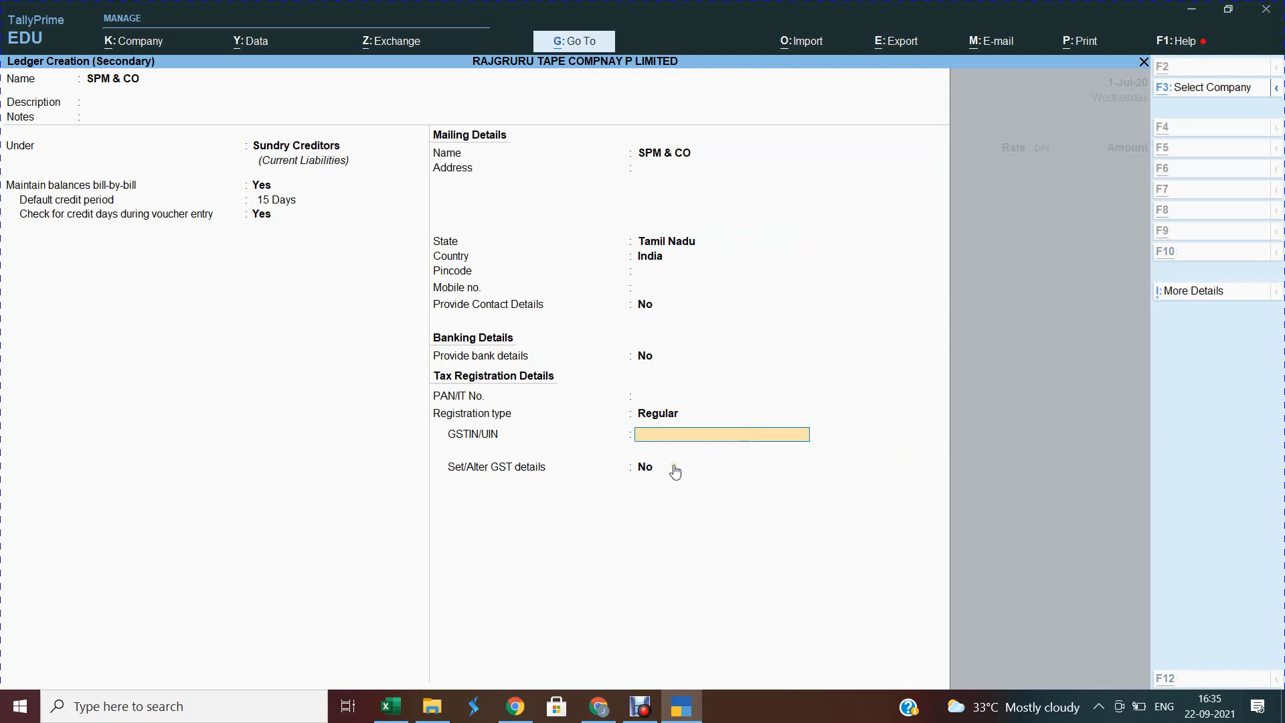
Copy the supplier's GSTIN from the first purchase row in Excel into the SPM & CO ledger's GSTIN/UIN in TallyPrime and save the ledger.
{"action": "key", "text": "alt+Tab"}
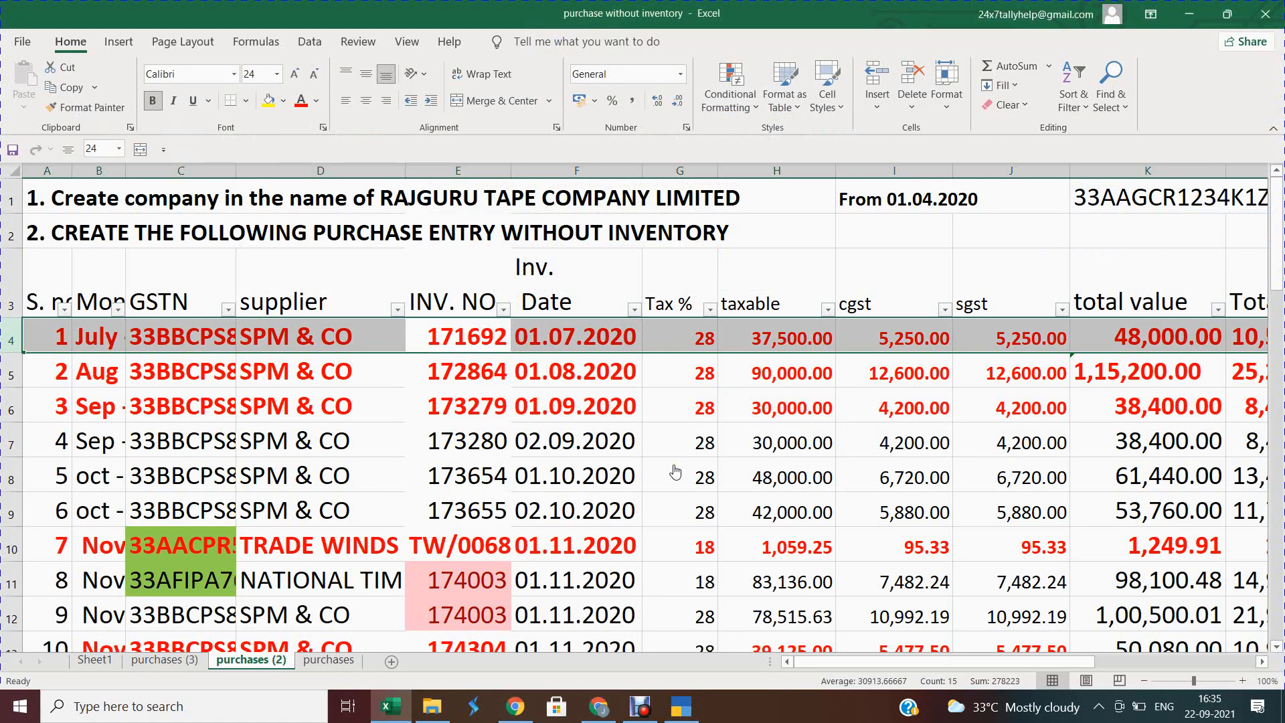
{"action": "key", "text": "Down"}
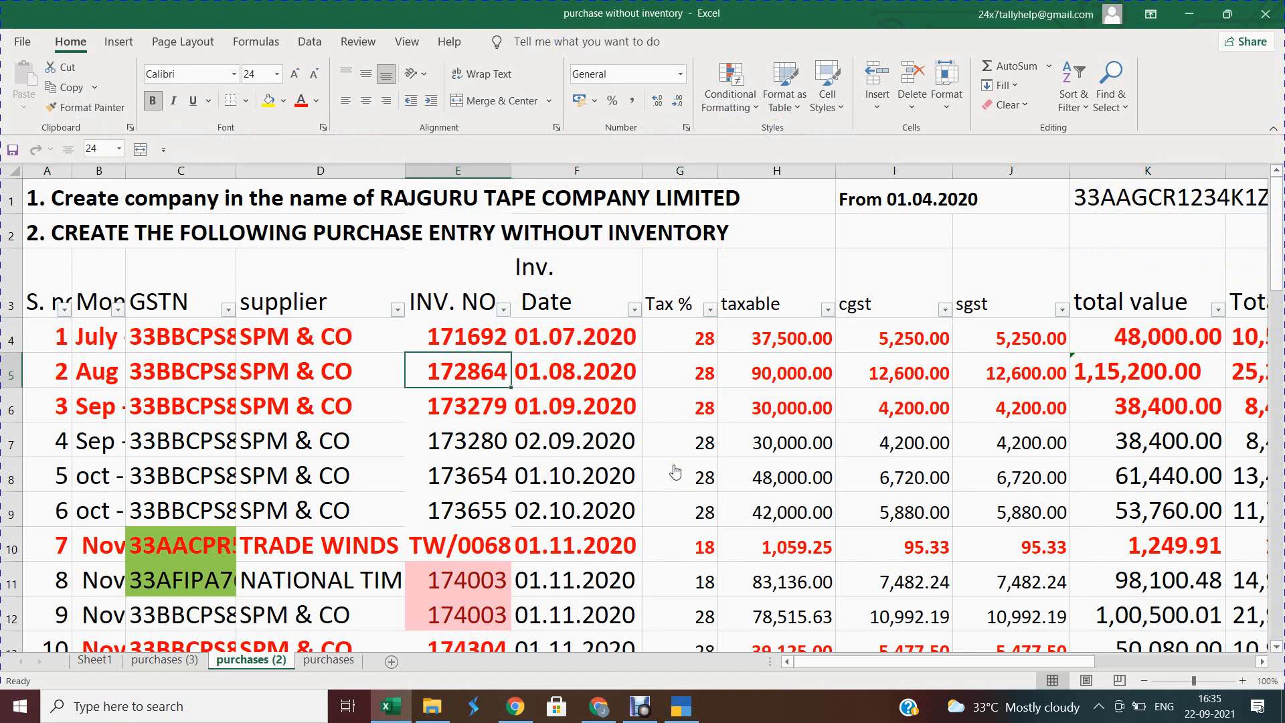
{"action": "left_click", "coordinate": [159, 336]}
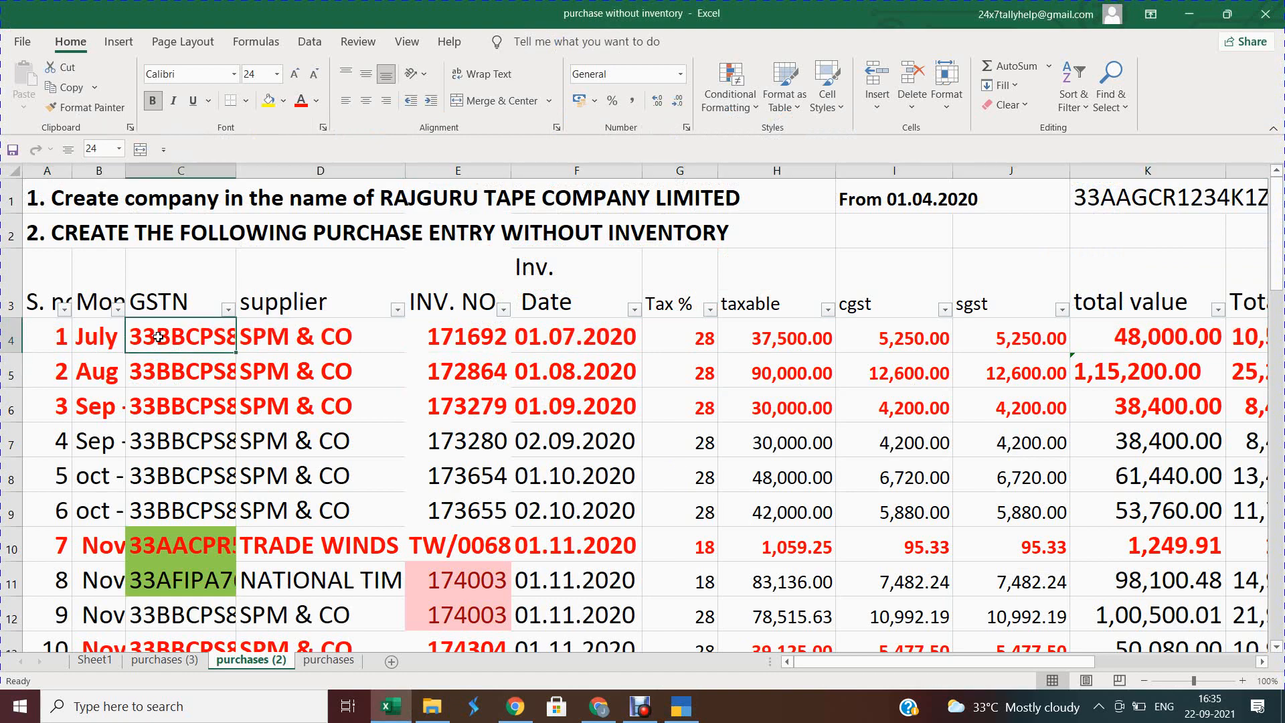
{"action": "key", "text": "ctrl+c"}
{"action": "key", "text": "alt+Tab"}
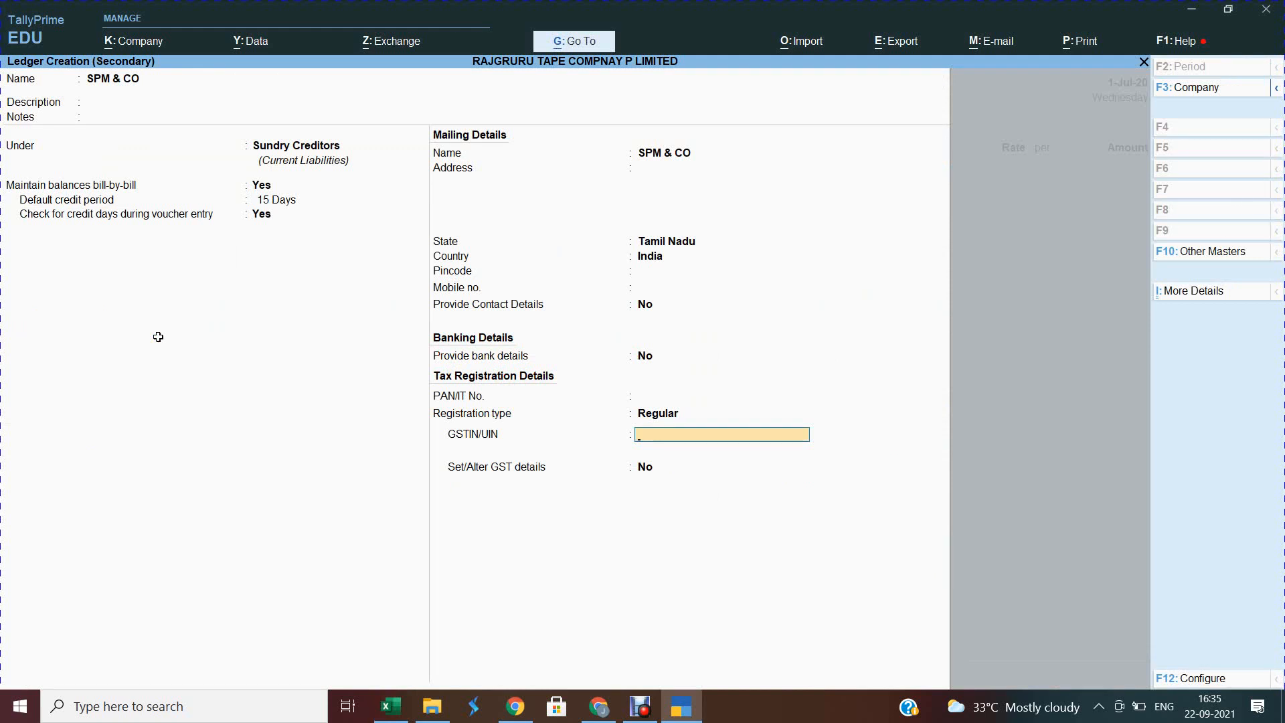
{"action": "key", "text": "ctrl"}
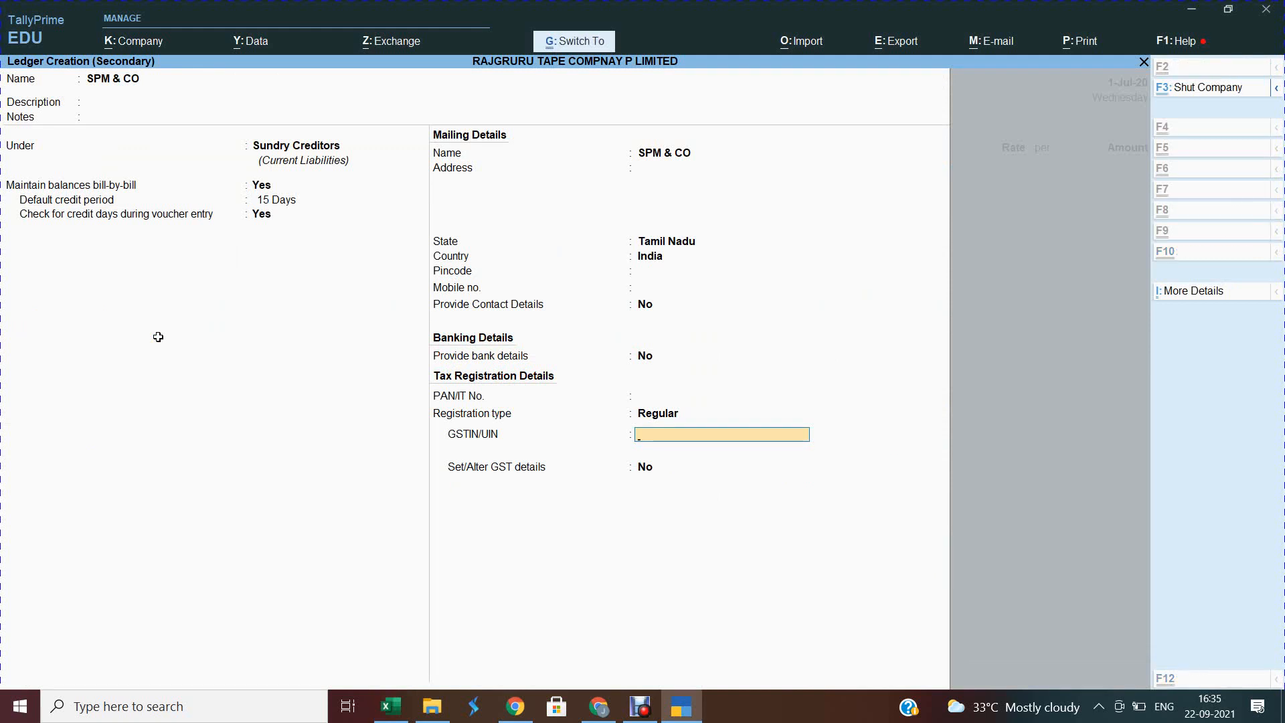
{"action": "key", "text": "ctrl+v"}
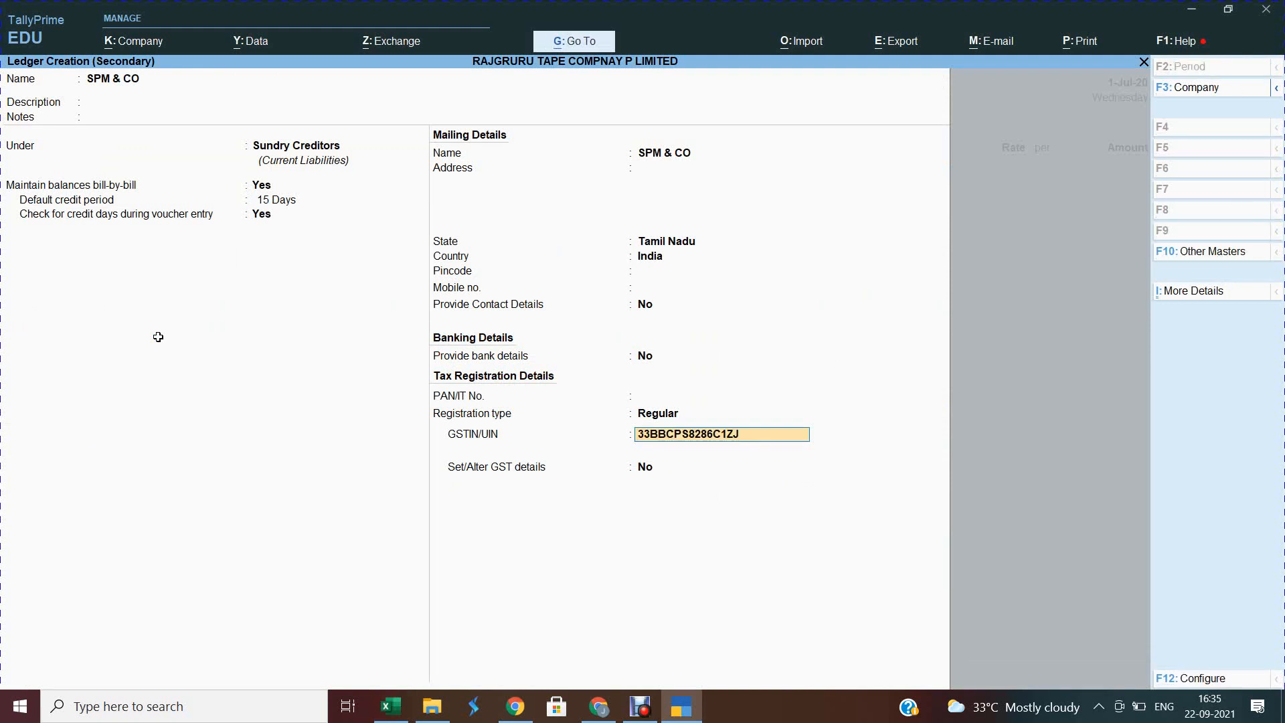
{"action": "key", "text": "Return"}
{"action": "key", "text": "ctrl"}
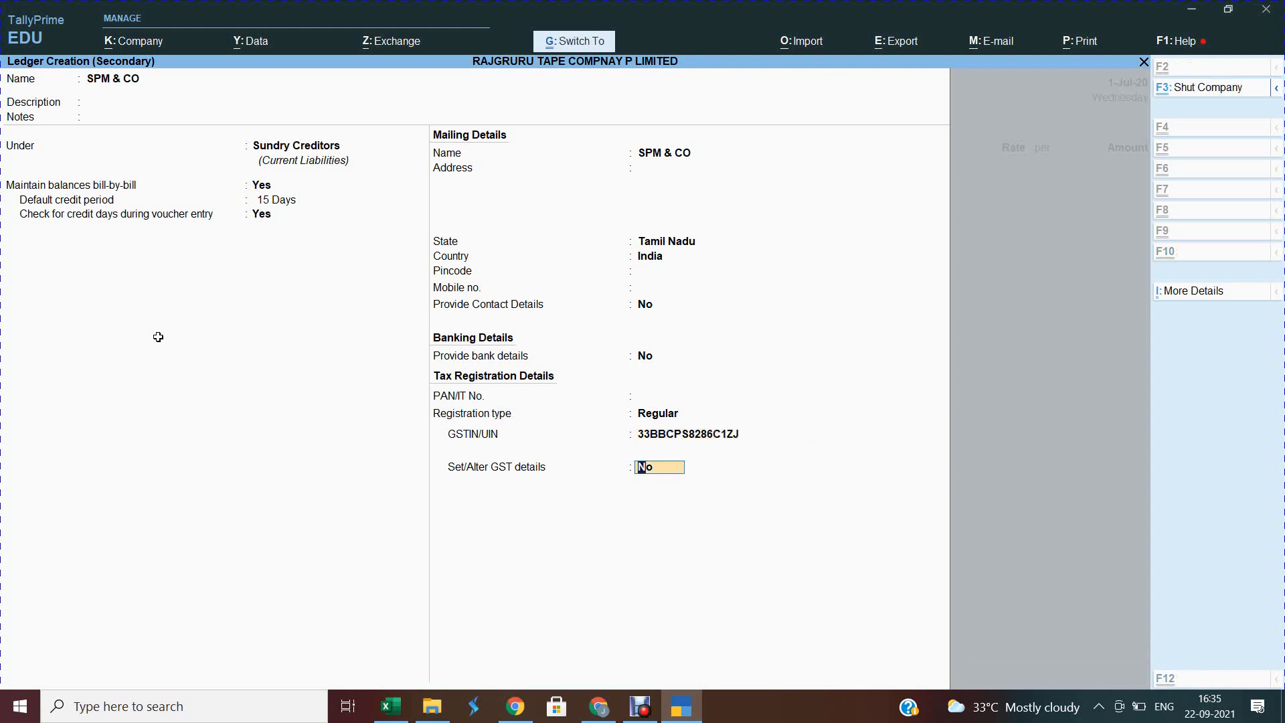
{"action": "key", "text": "ctrl+a"}
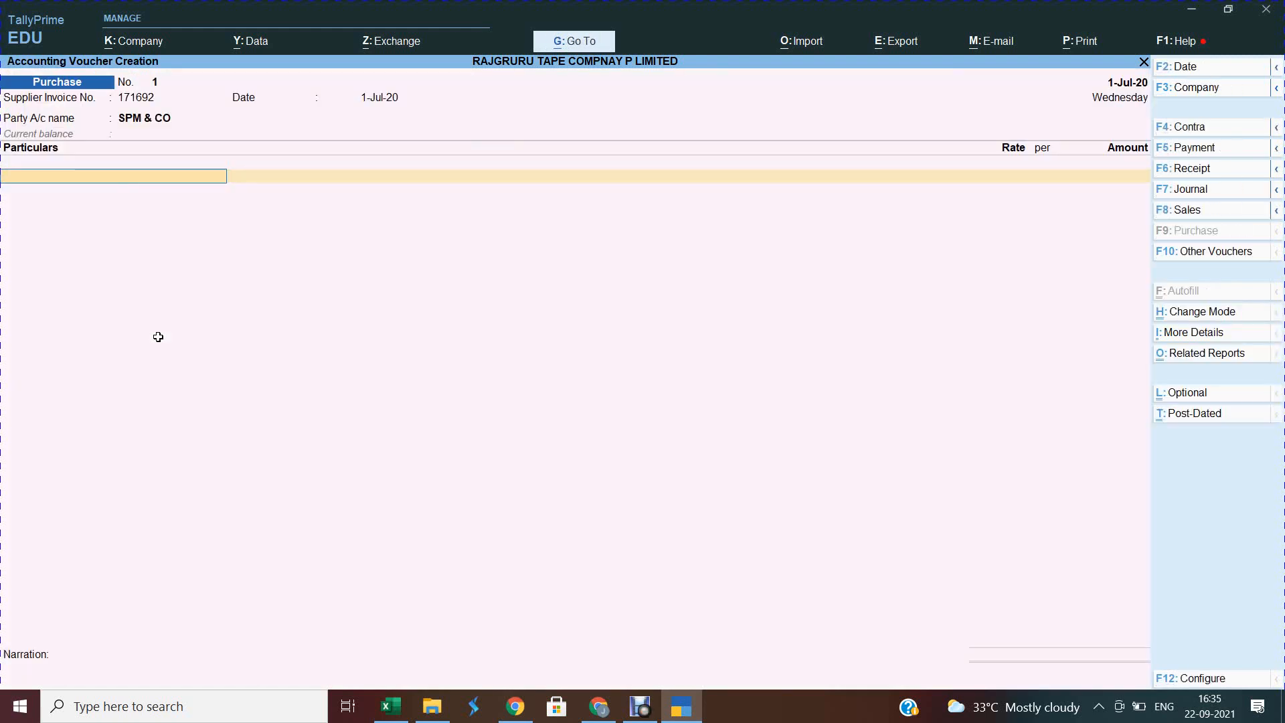
Add GST LOCAL PURCHASE to the purchase voucher with 37500, the taxable amount of the first Excel row.
{"action": "type", "text": "P"}
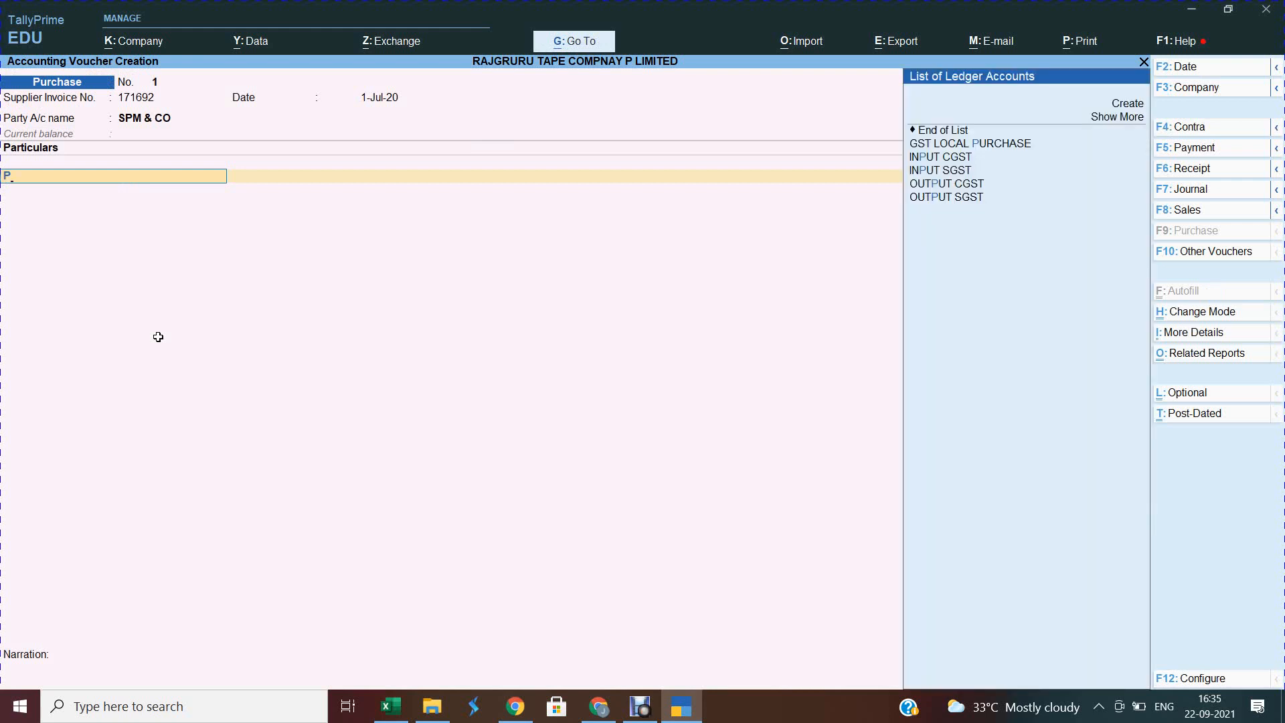
{"action": "key", "text": "Up"}
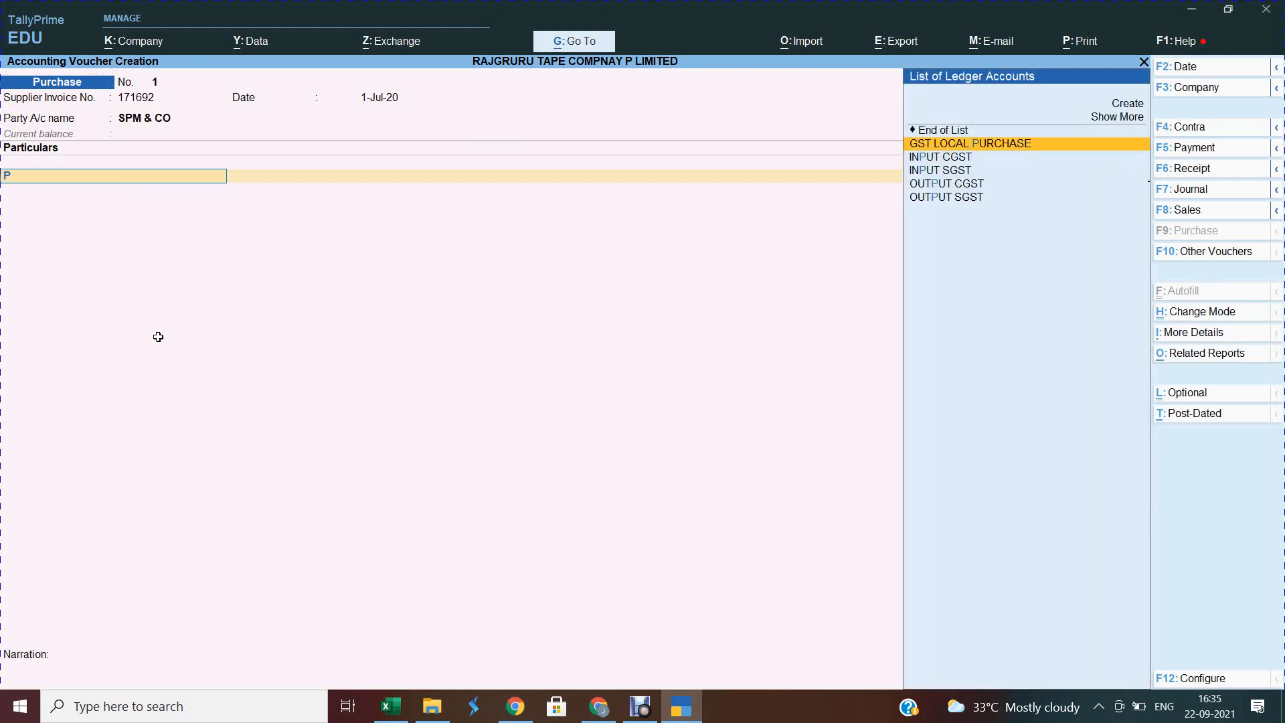
{"action": "key", "text": "Return"}
{"action": "key", "text": "alt+Tab"}
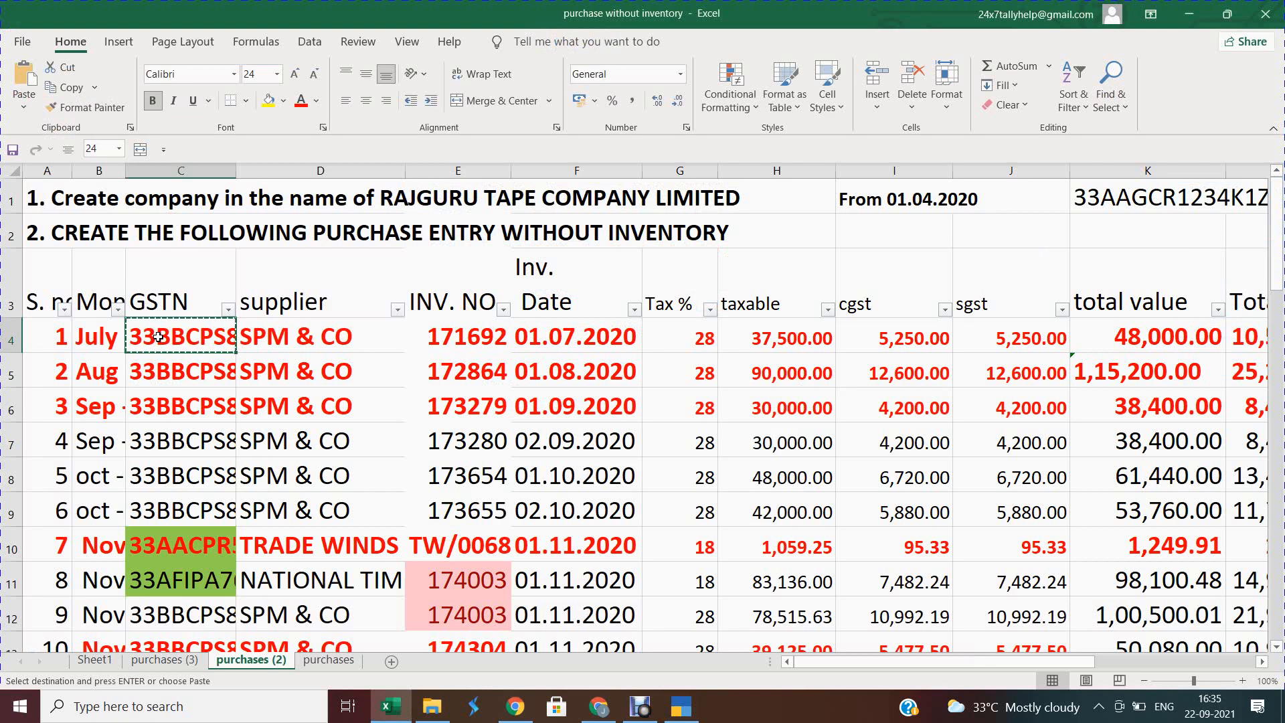
{"action": "left_click", "coordinate": [10, 345]}
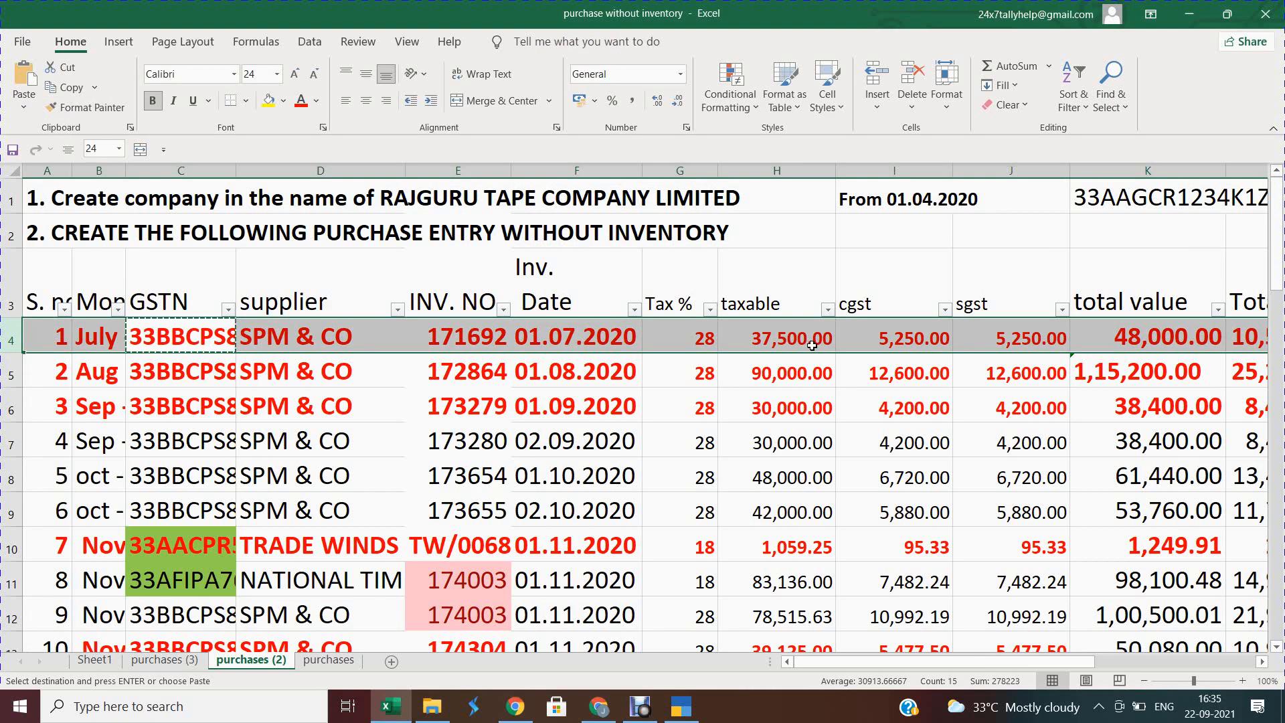
{"action": "key", "text": "alt+Tab"}
{"action": "type", "text": "37500"}
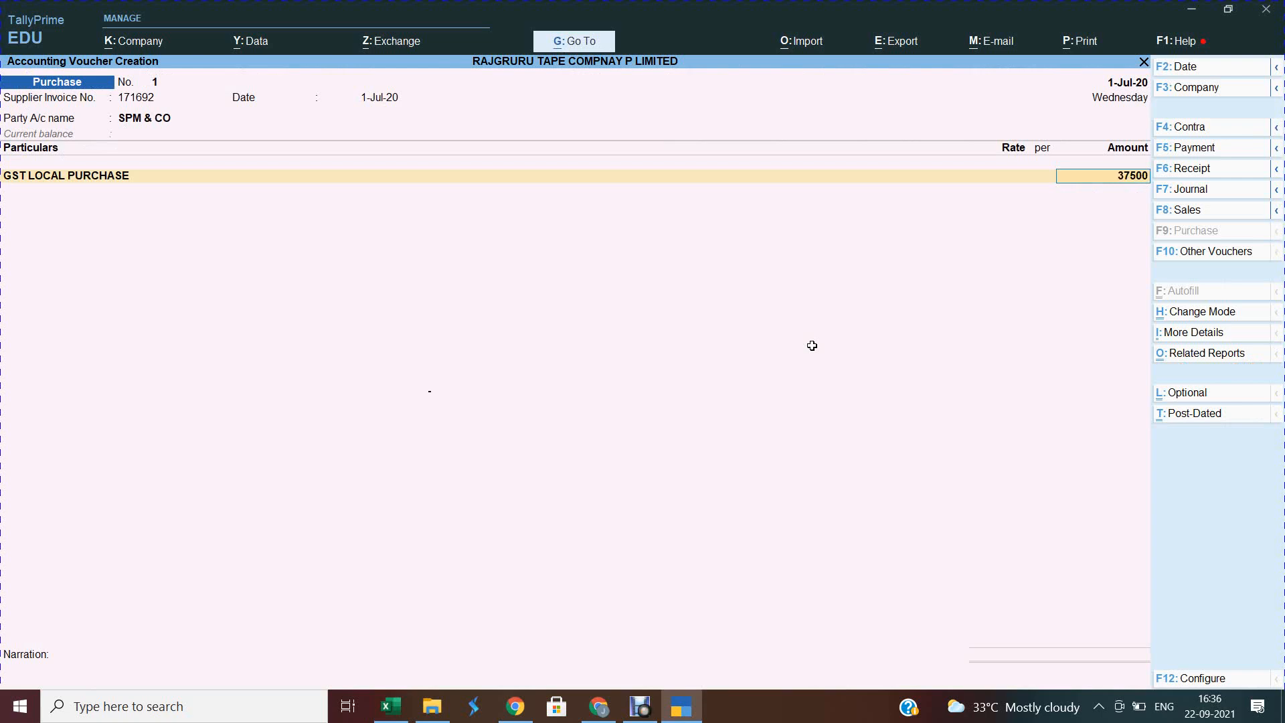
{"action": "key", "text": "Return"}
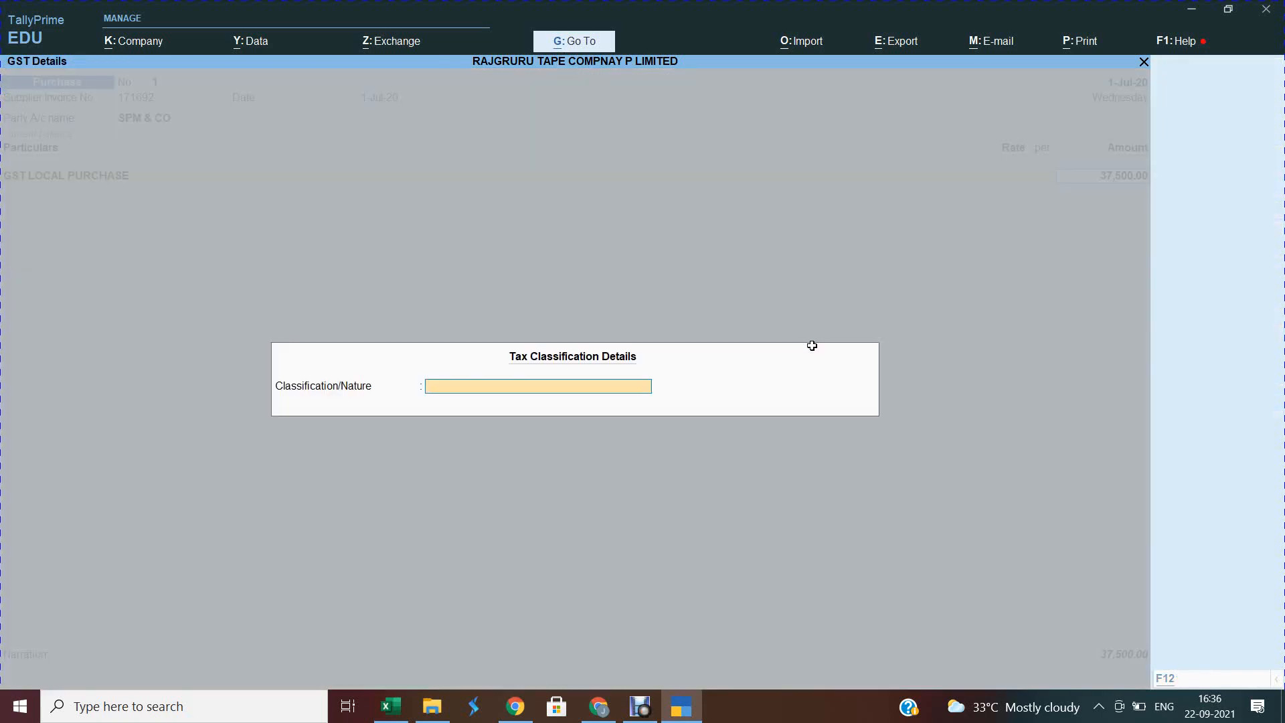
Check the first row's tax rate in Excel and choose the 28% tax classification for the GST LOCAL PURCHASE line in TallyPrime.
{"action": "key", "text": "alt+Tab"}
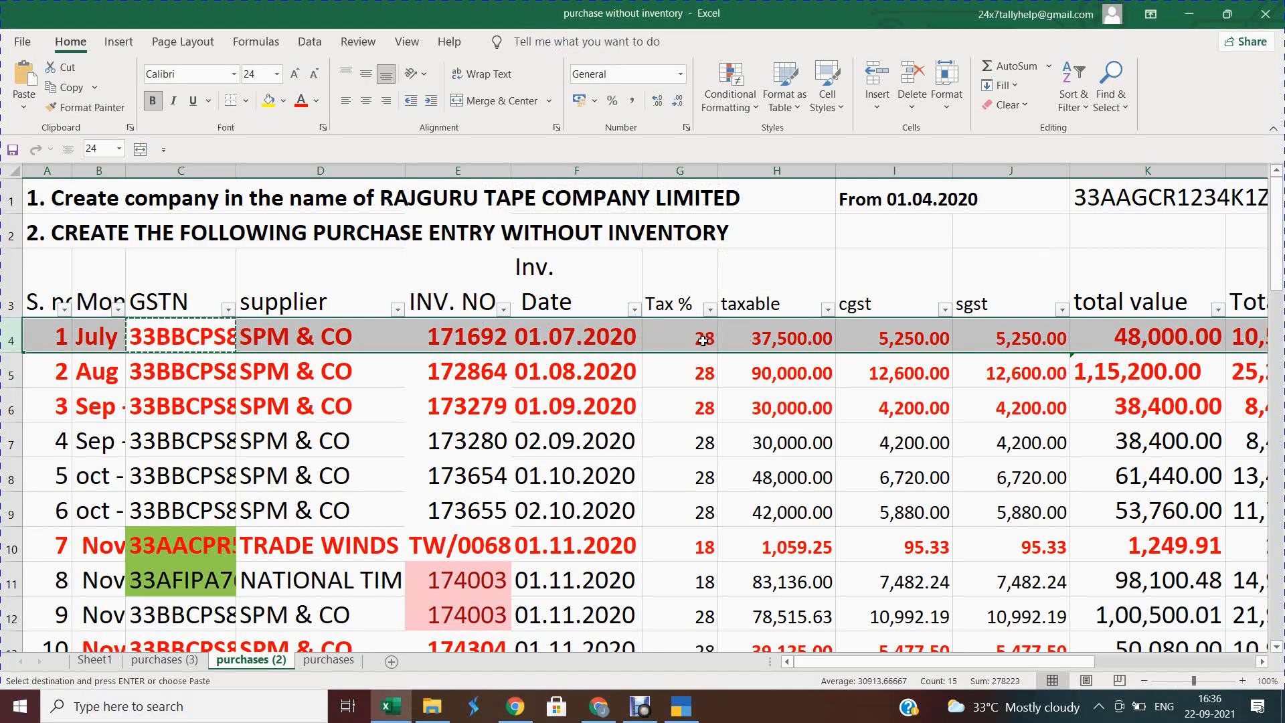
{"action": "key", "text": "alt+Tab"}
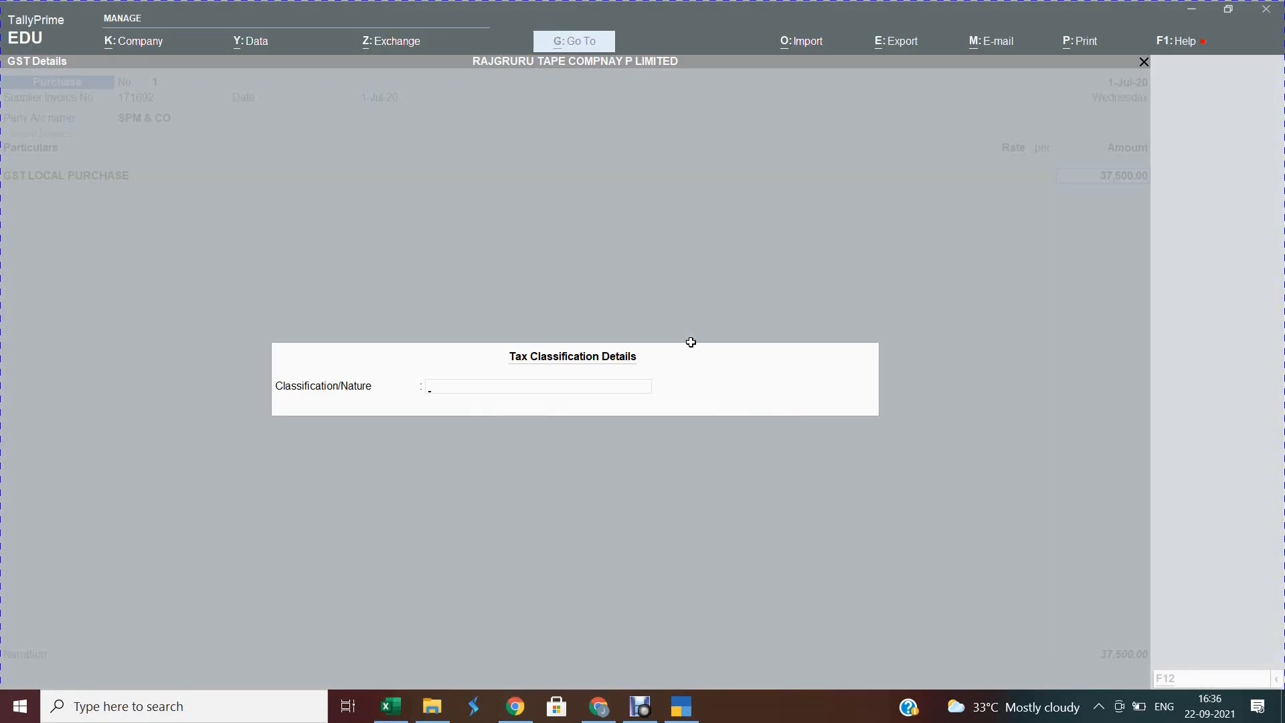
{"action": "type", "text": "28"}
{"action": "key", "text": "Return"}
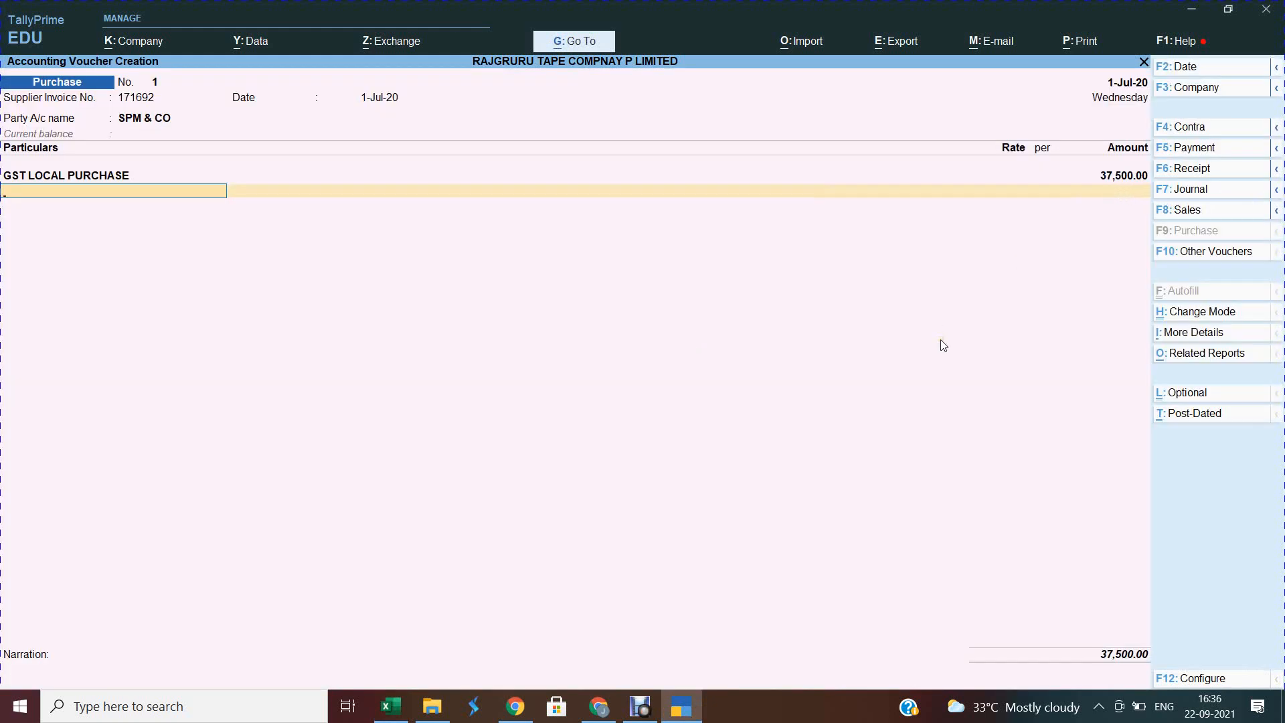
Add the INPUT CGST ledger to the voucher and verify its amount by calculating 37500*14/100 in the built-in calculator.
{"action": "type", "text": "IN"}
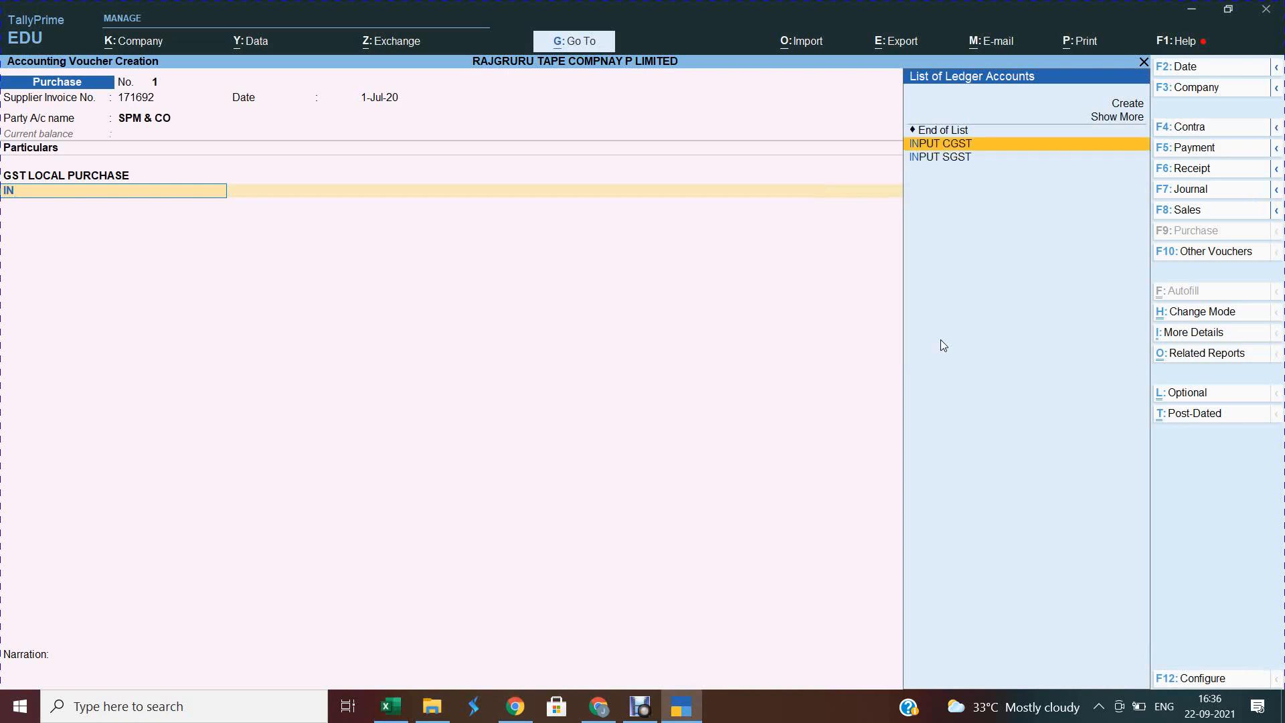
{"action": "key", "text": "Return"}
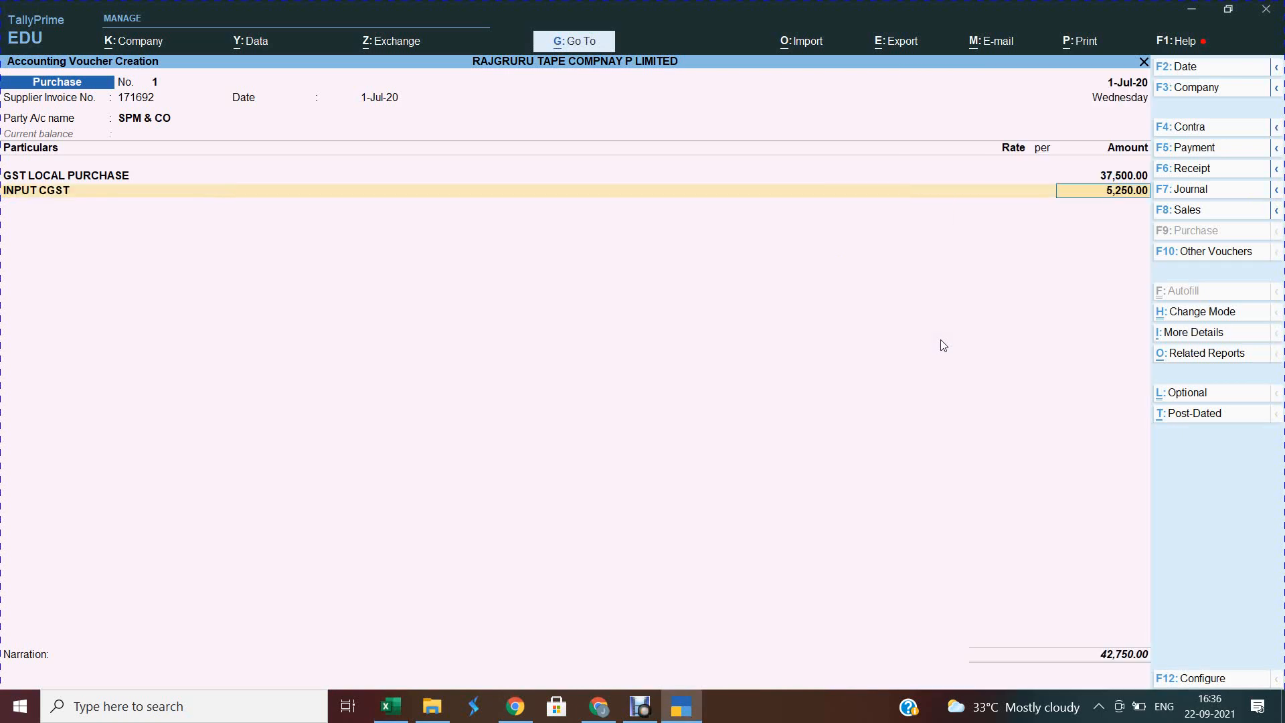
{"action": "key", "text": "ctrl"}
{"action": "key", "text": "ctrl+n"}
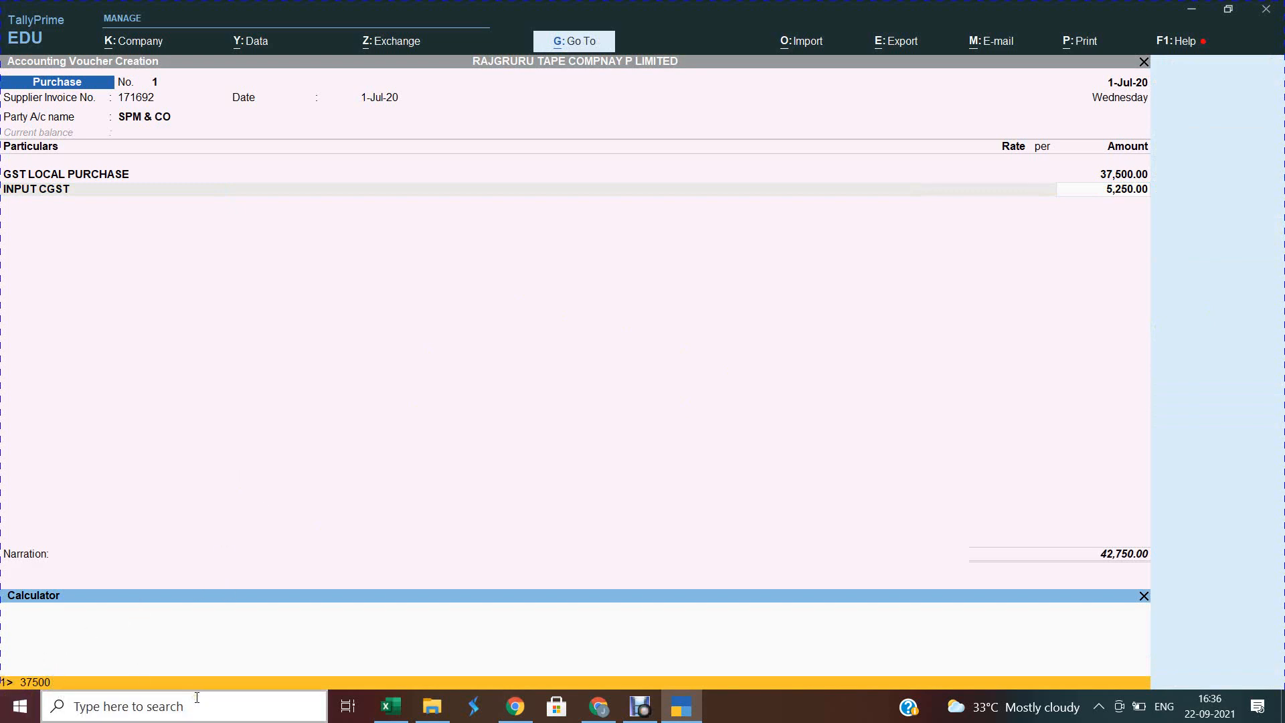
{"action": "type", "text": "14/100"}
{"action": "key", "text": "Return"}
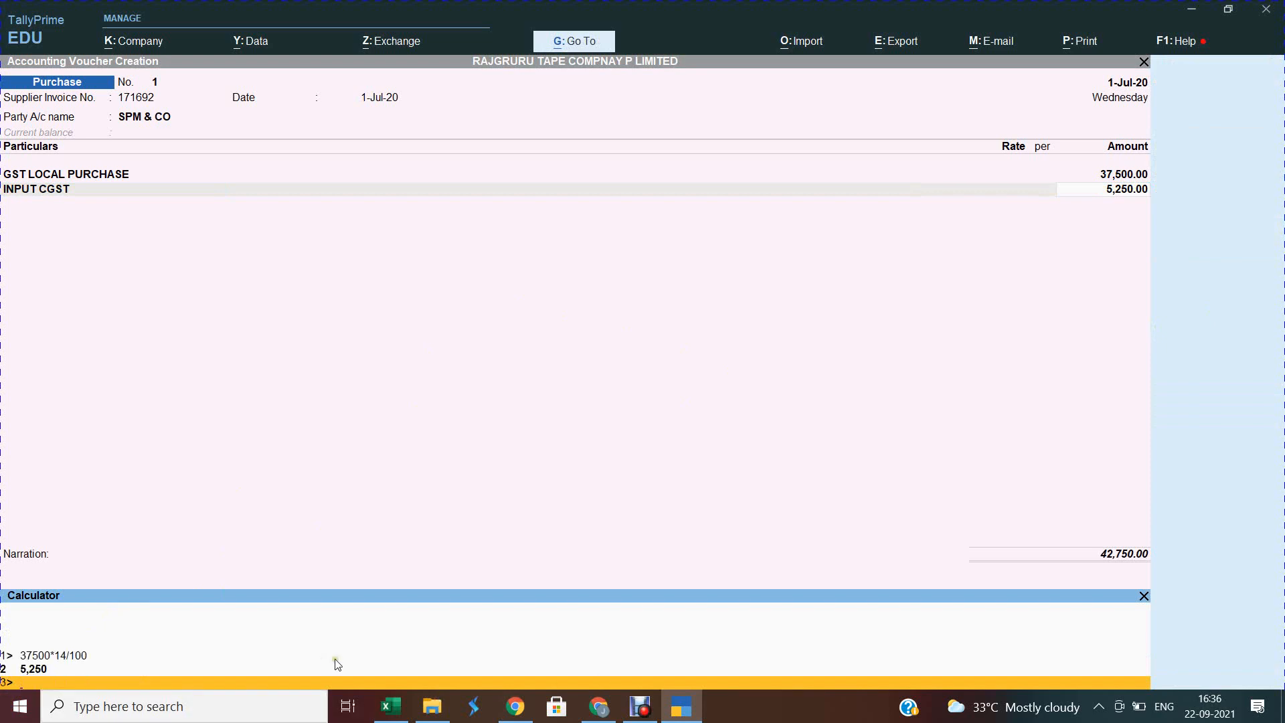
{"action": "key", "text": "ctrl+m"}
{"action": "key", "text": "Return"}
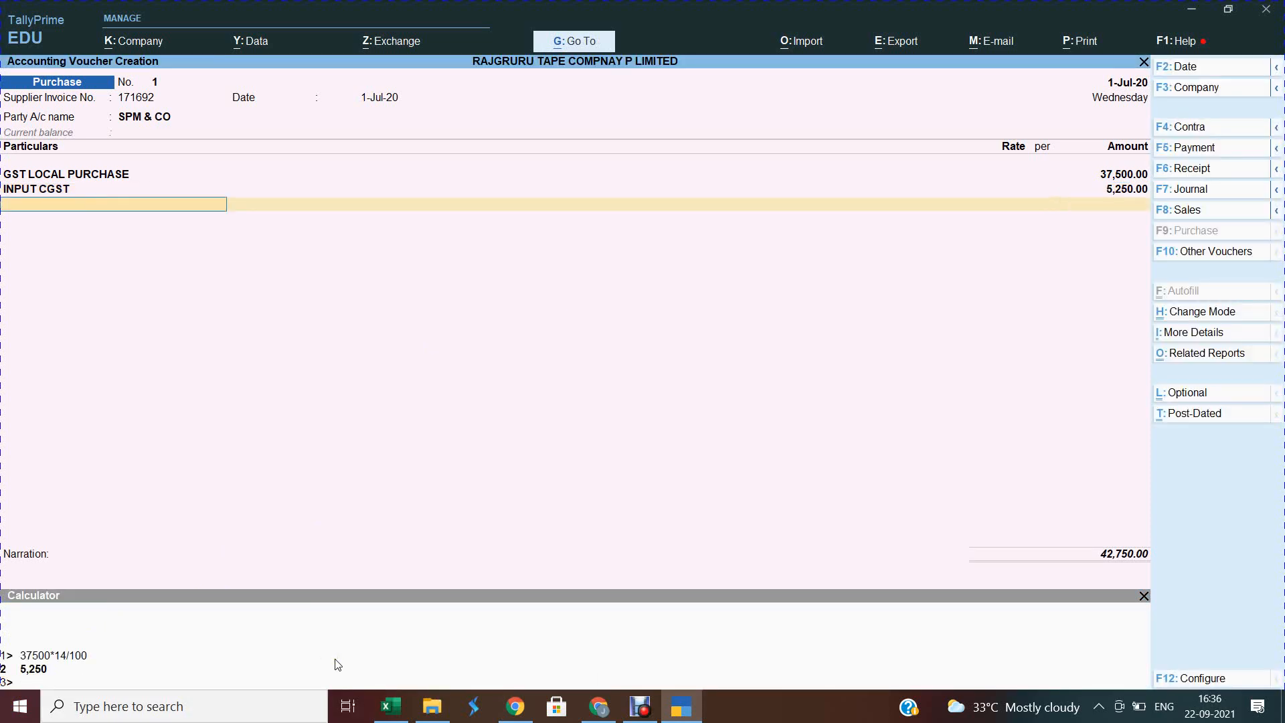
Add the INPUT SGST ledger to the voucher, review the GST tax analysis and accept the line's calculated amount.
{"action": "type", "text": "IN"}
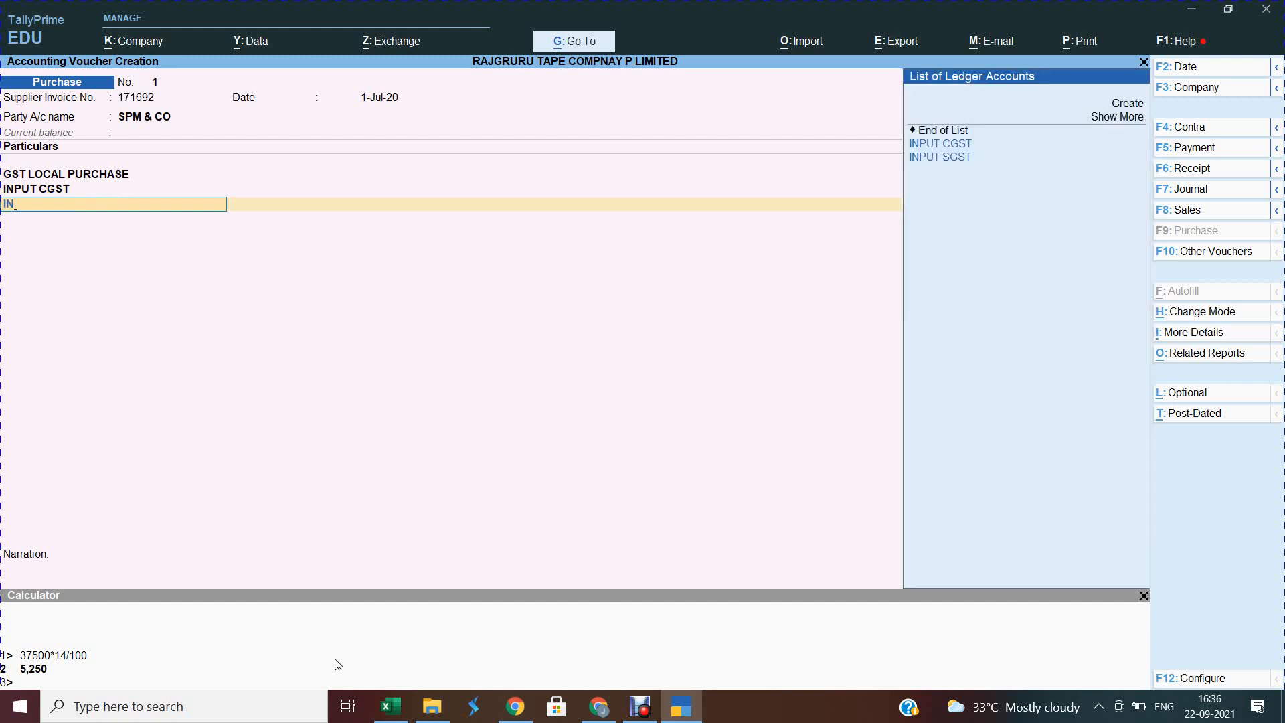
{"action": "key", "text": "Down"}
{"action": "key", "text": "Return"}
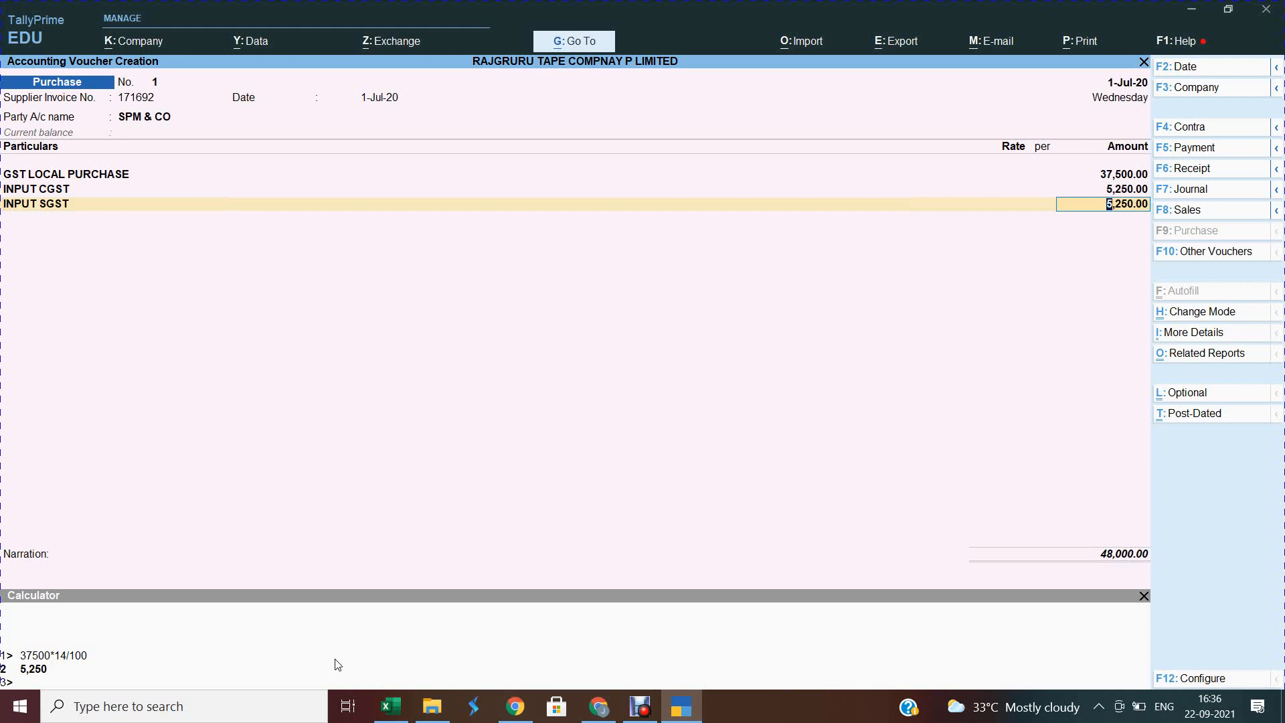
{"action": "key", "text": "ctrl"}
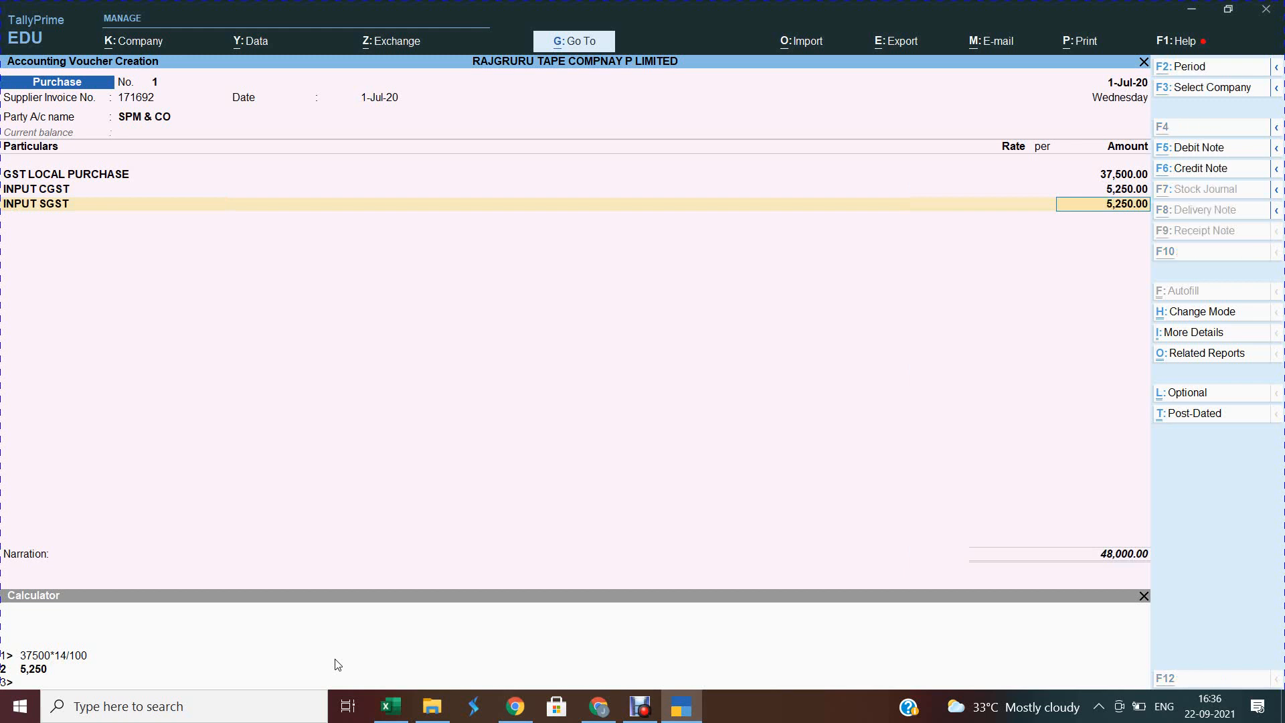
{"action": "key", "text": "ctrl+o"}
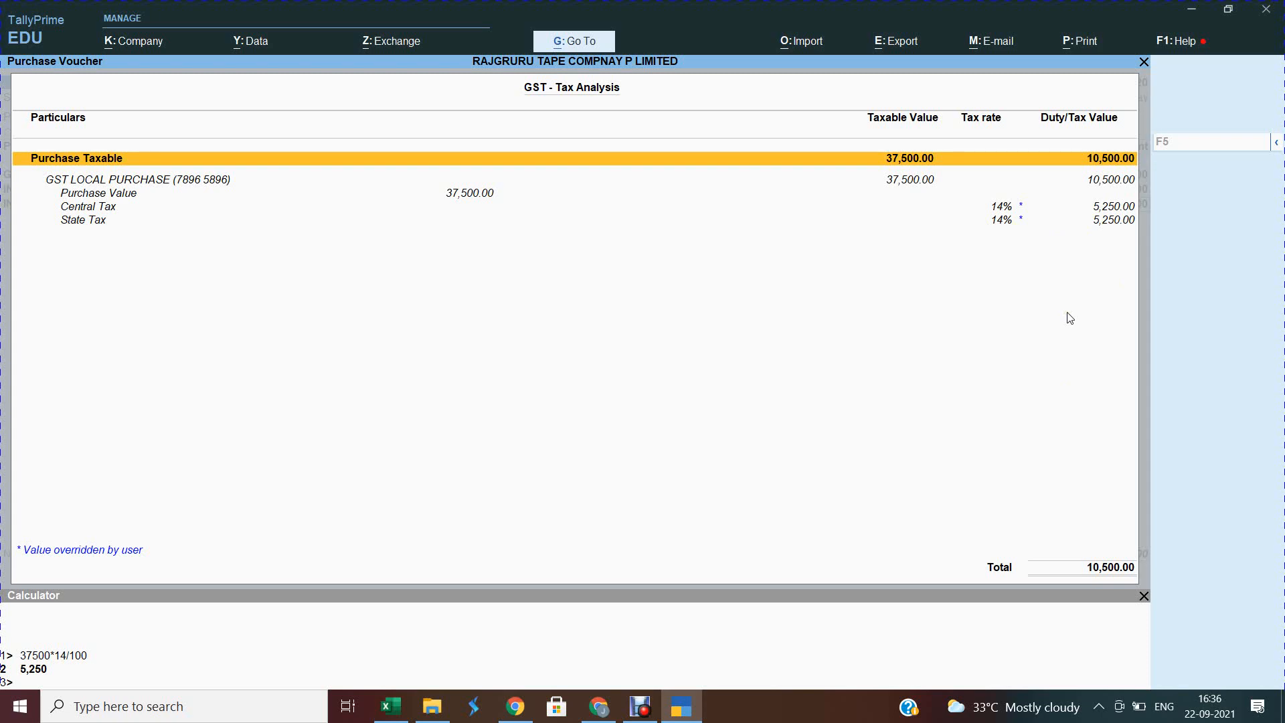
{"action": "key", "text": "Escape"}
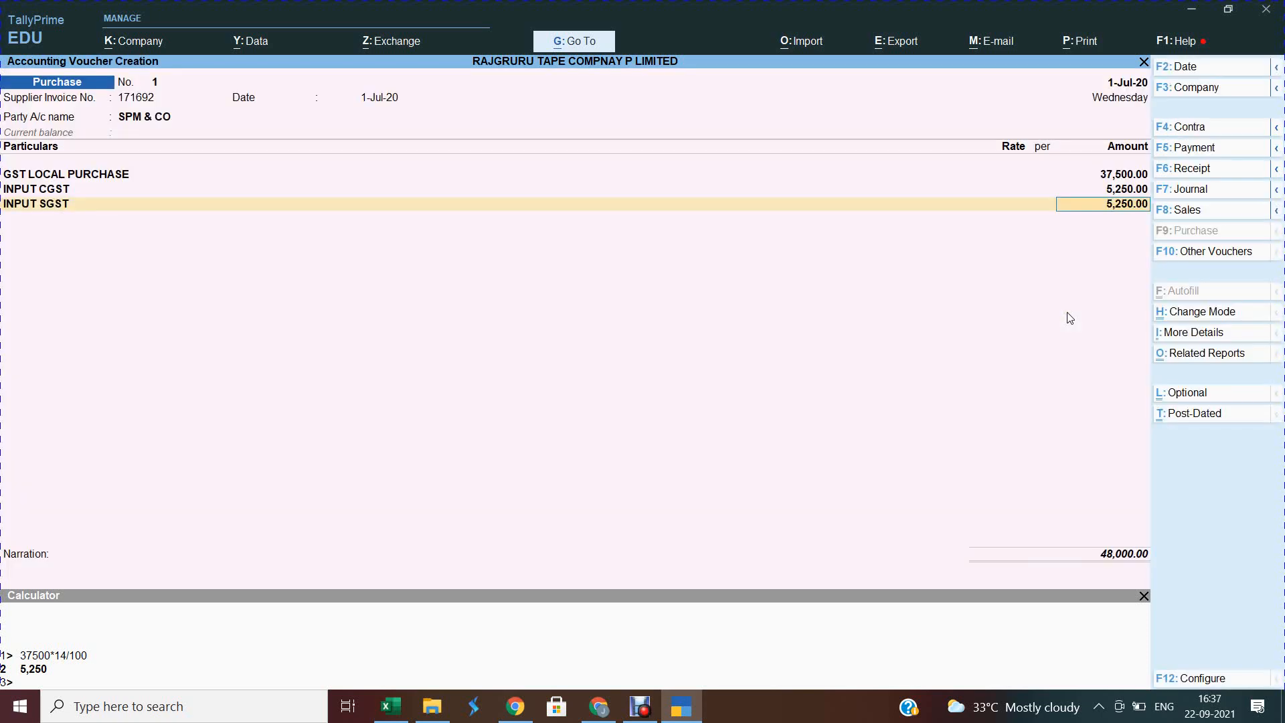
{"action": "key", "text": "Return"}
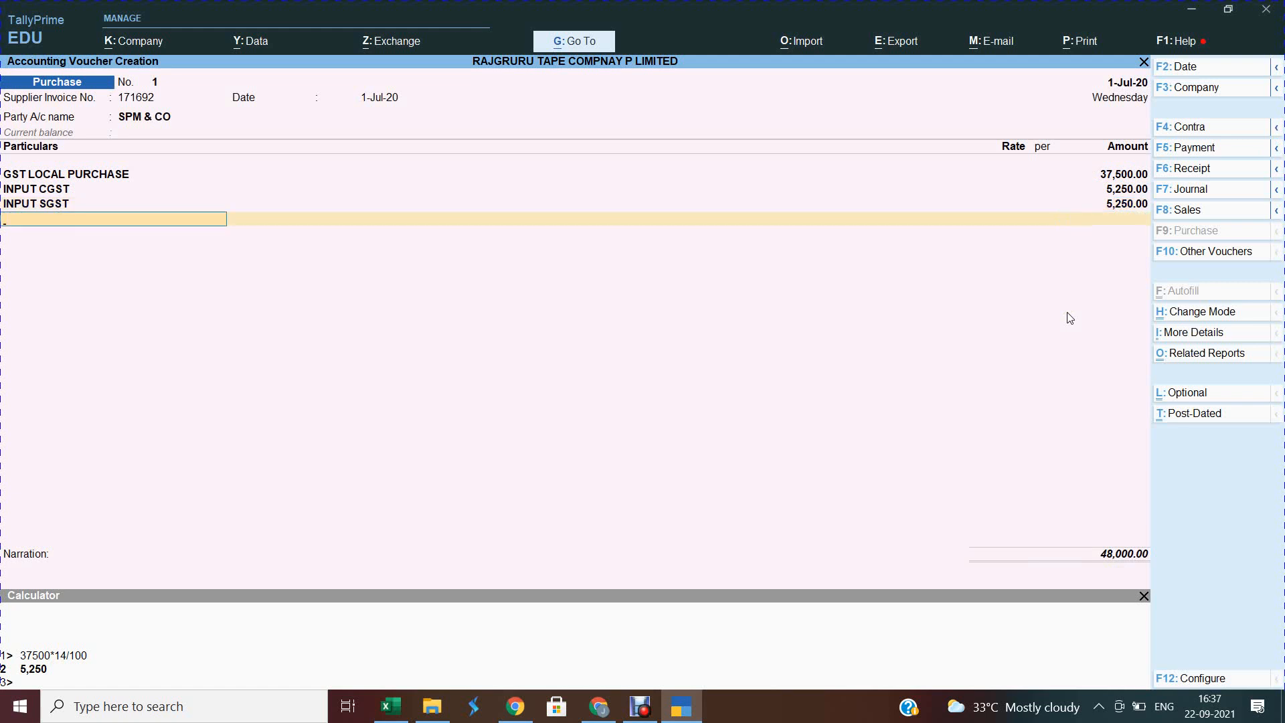
Finish the ledger lines of the first purchase voucher without a narration and save the voucher.
{"action": "key", "text": "Return"}
{"action": "key", "text": "Return"}
{"action": "key", "text": "Return"}
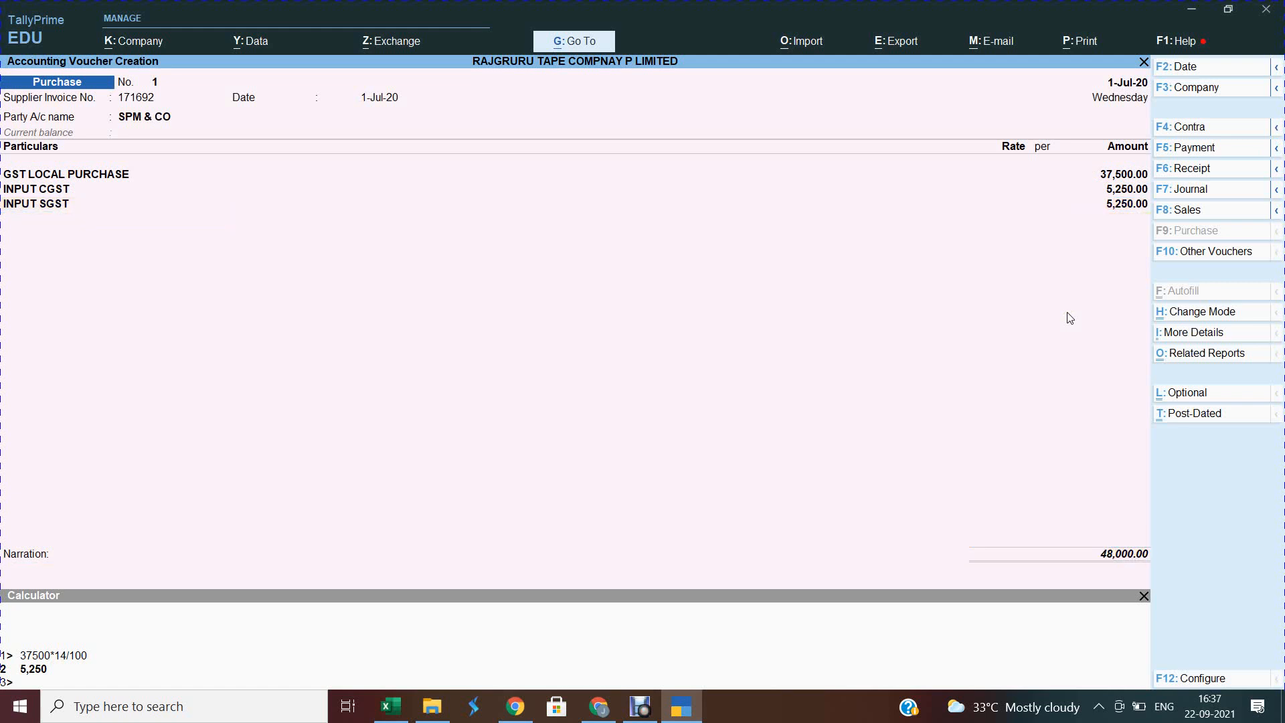
{"action": "key", "text": "y"}
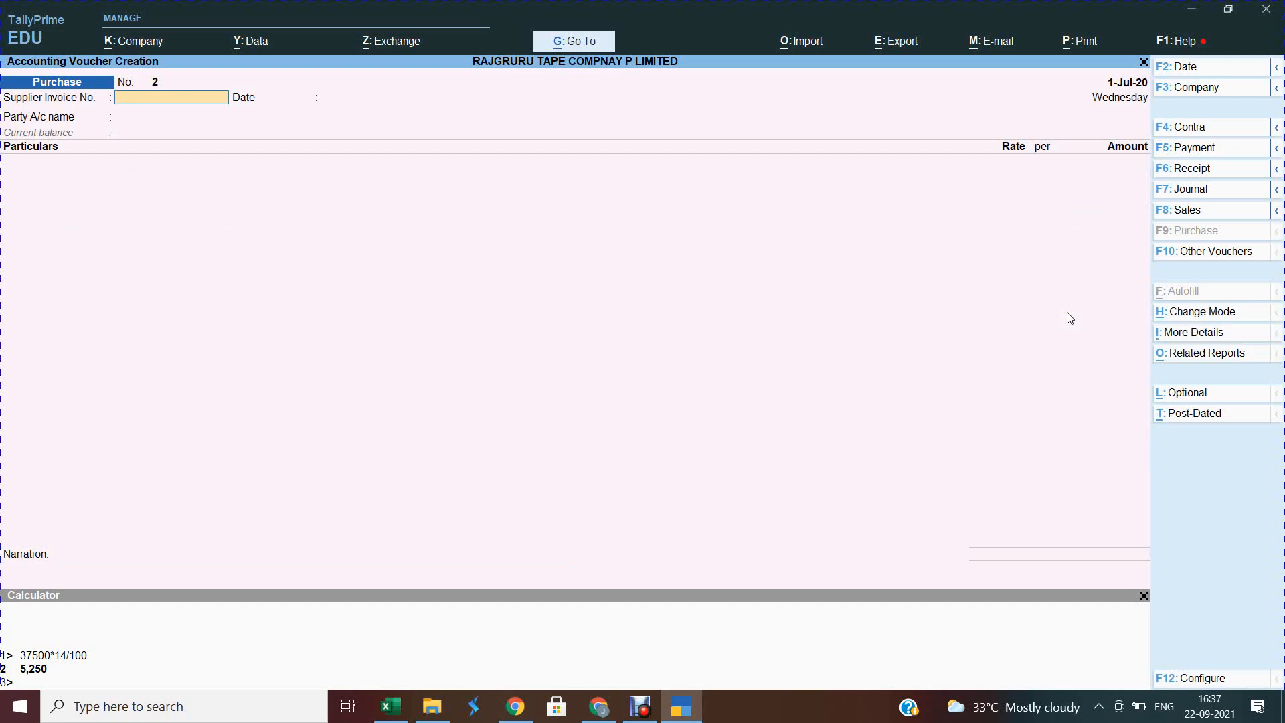
Switch to the Excel purchase sheet and highlight the second purchase row, the August SPM & CO invoice.
{"action": "key", "text": "alt+Tab"}
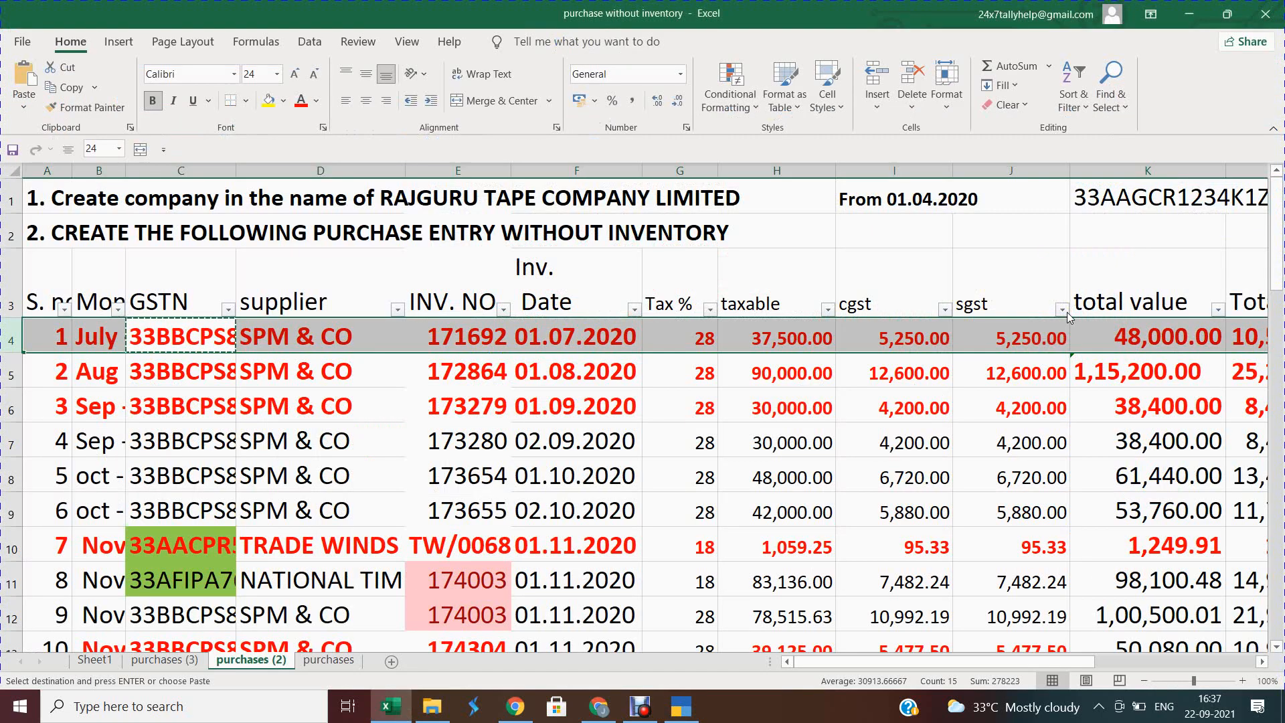
{"action": "key", "text": "Down"}
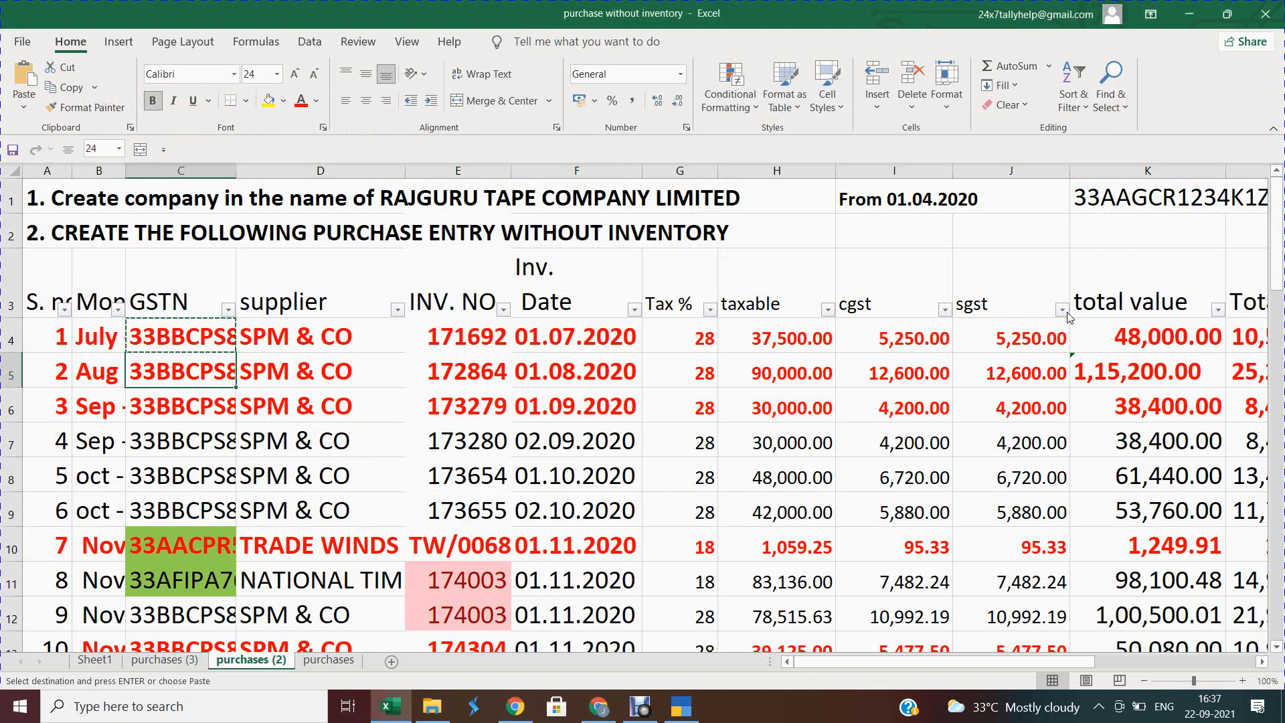
{"action": "left_click", "coordinate": [449, 390]}
{"action": "key", "text": "Up"}
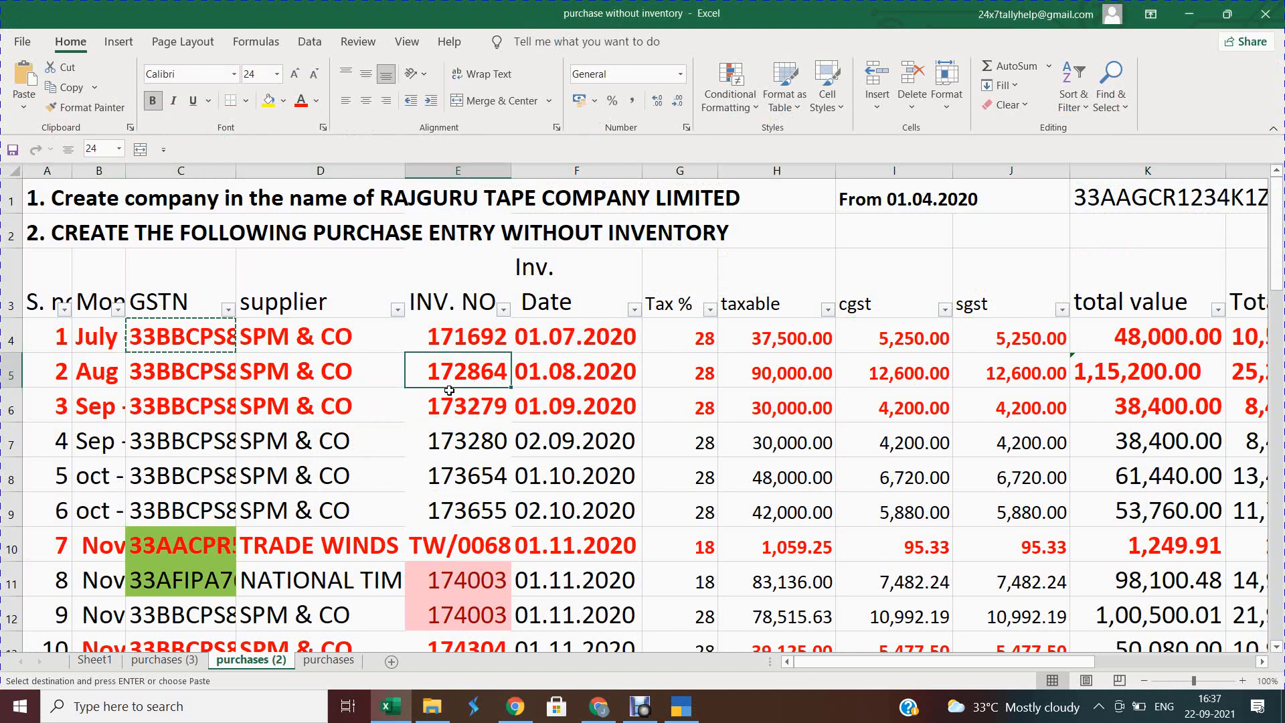
{"action": "key", "text": "shift+space"}
Return to TallyPrime and set the new purchase voucher's date to 1.8.2020.
{"action": "key", "text": "alt+Tab"}
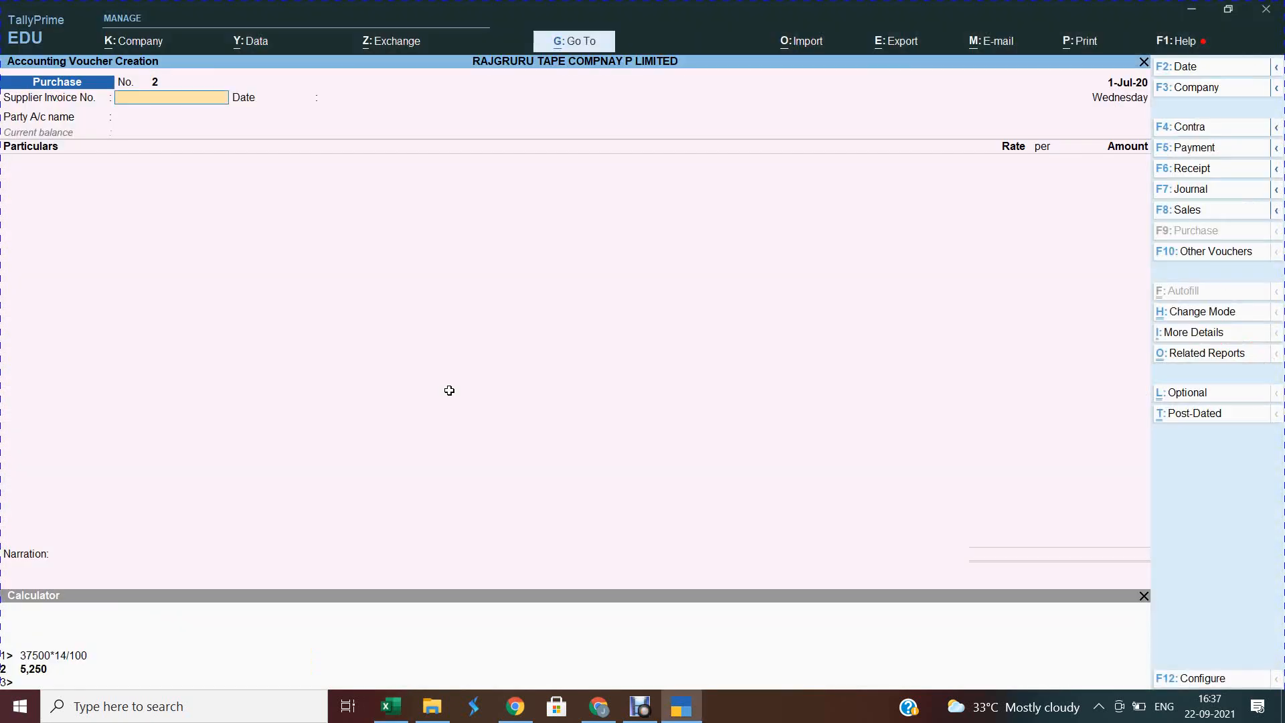
{"action": "key", "text": "F2"}
{"action": "type", "text": "1"}
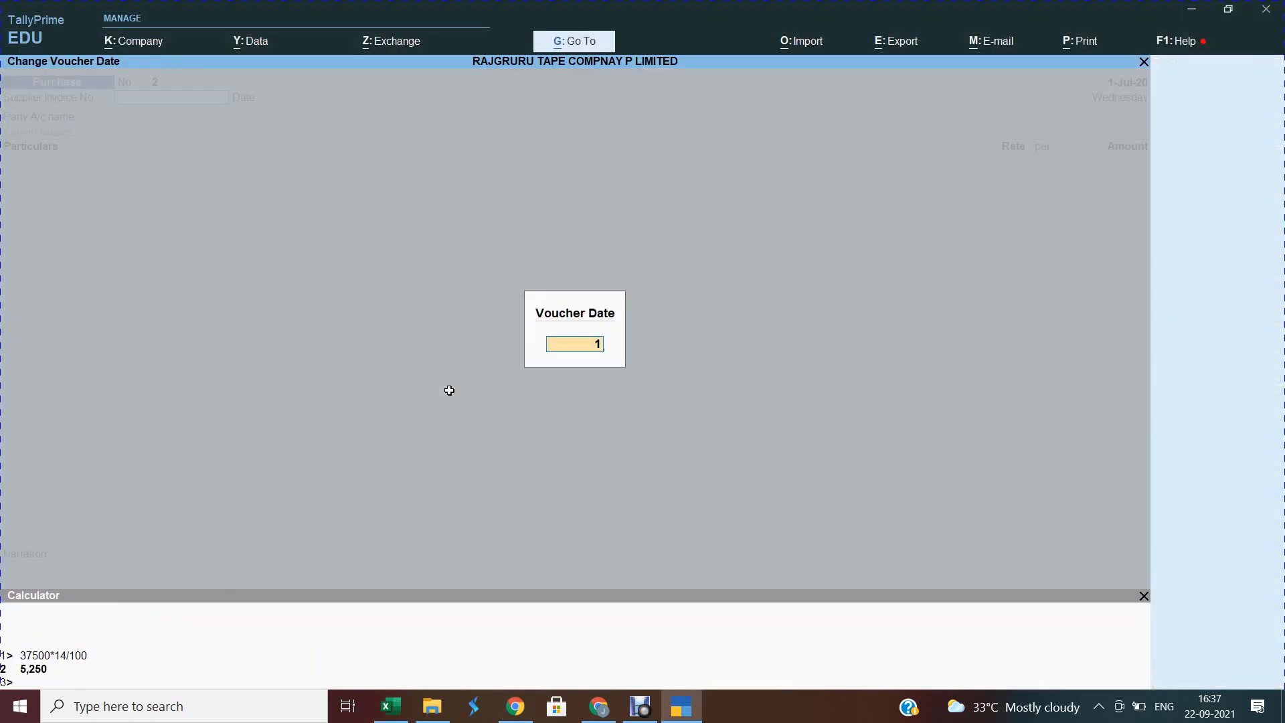
{"action": "type", "text": ".8.2020"}
{"action": "key", "text": "Return"}
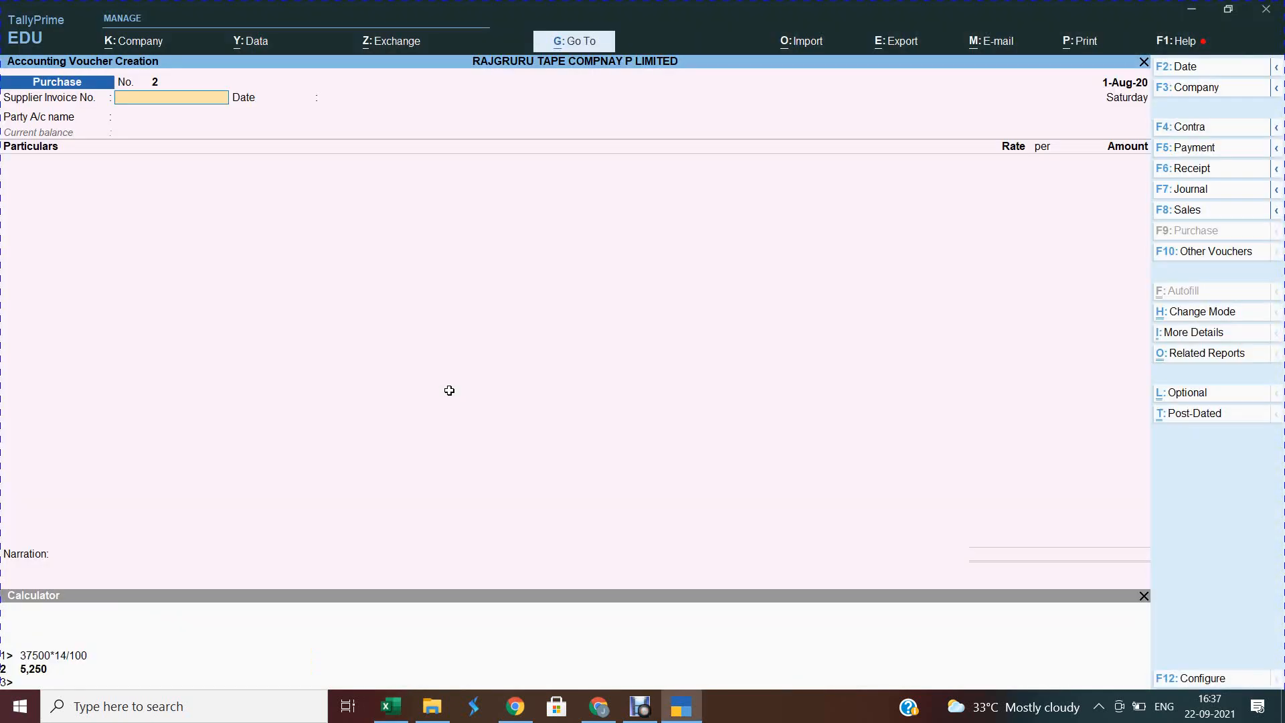
Look up the second row's invoice number in Excel, enter supplier invoice number 172864 and choose SPM & CO as the voucher's party.
{"action": "key", "text": "alt+Tab"}
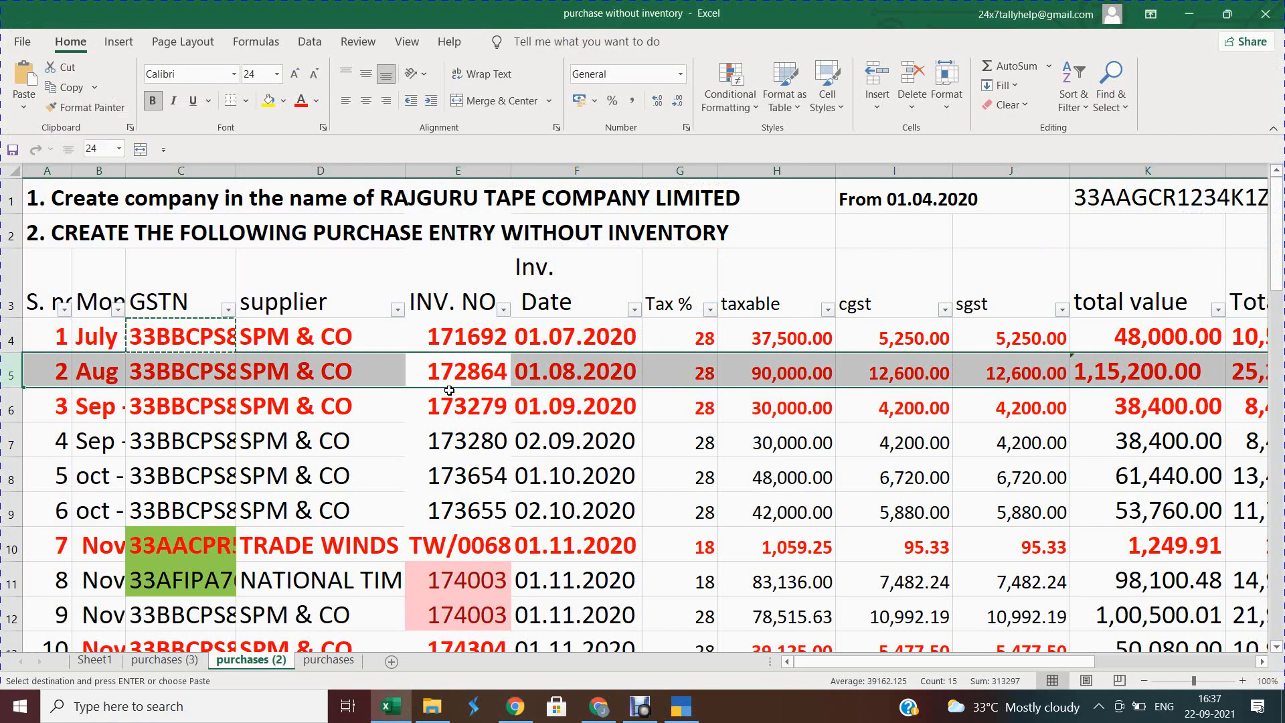
{"action": "key", "text": "alt+Tab"}
{"action": "type", "text": "17286"}
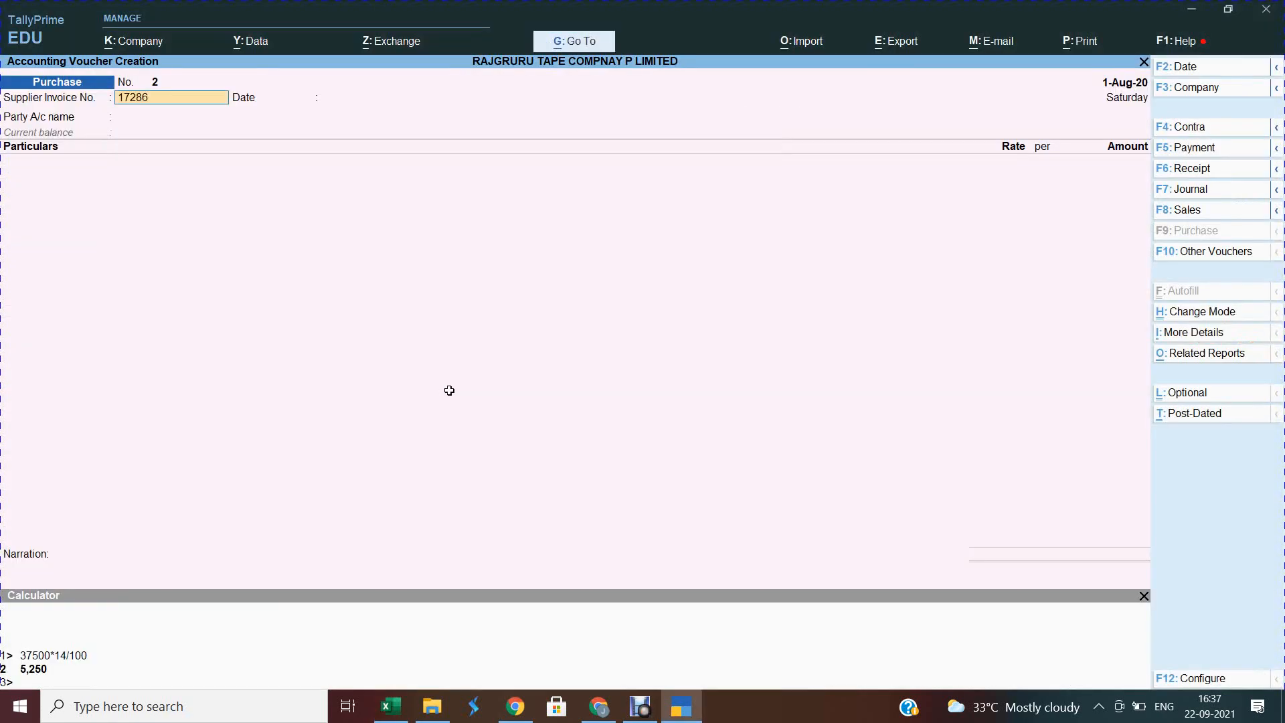
{"action": "type", "text": "4"}
{"action": "key", "text": "Return"}
{"action": "key", "text": "Return"}
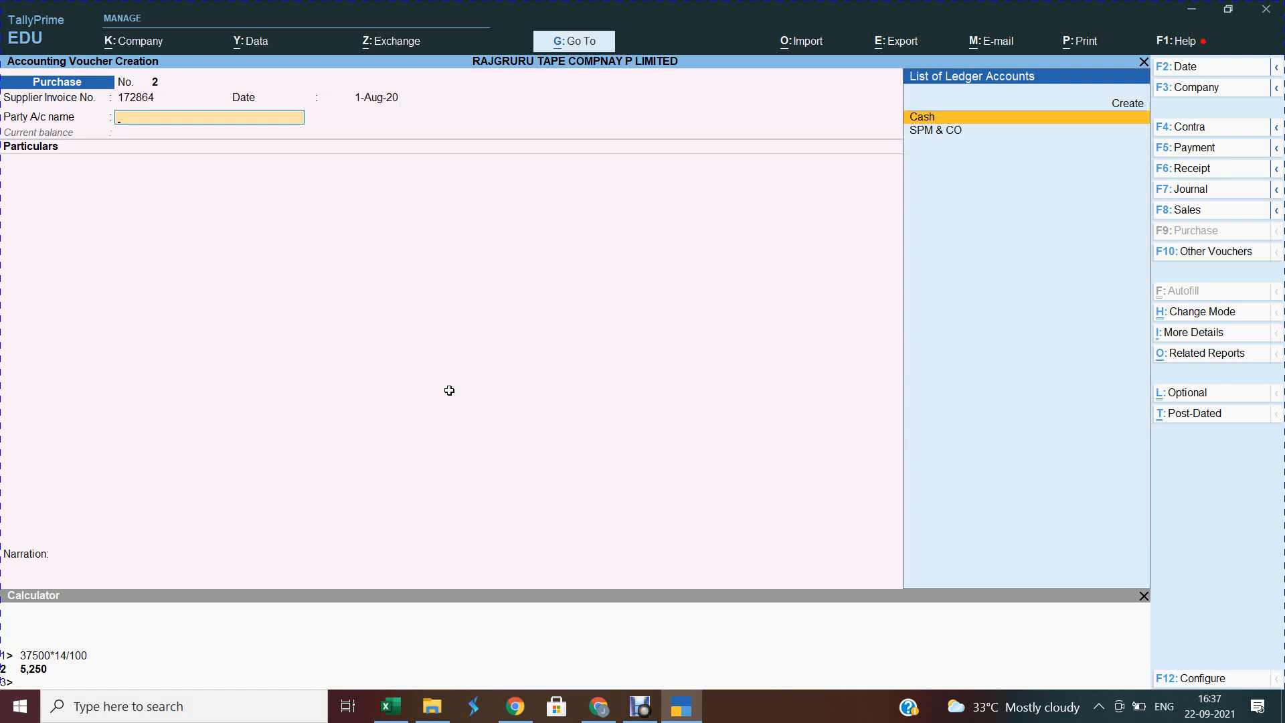
{"action": "key", "text": "Down"}
{"action": "key", "text": "Return"}
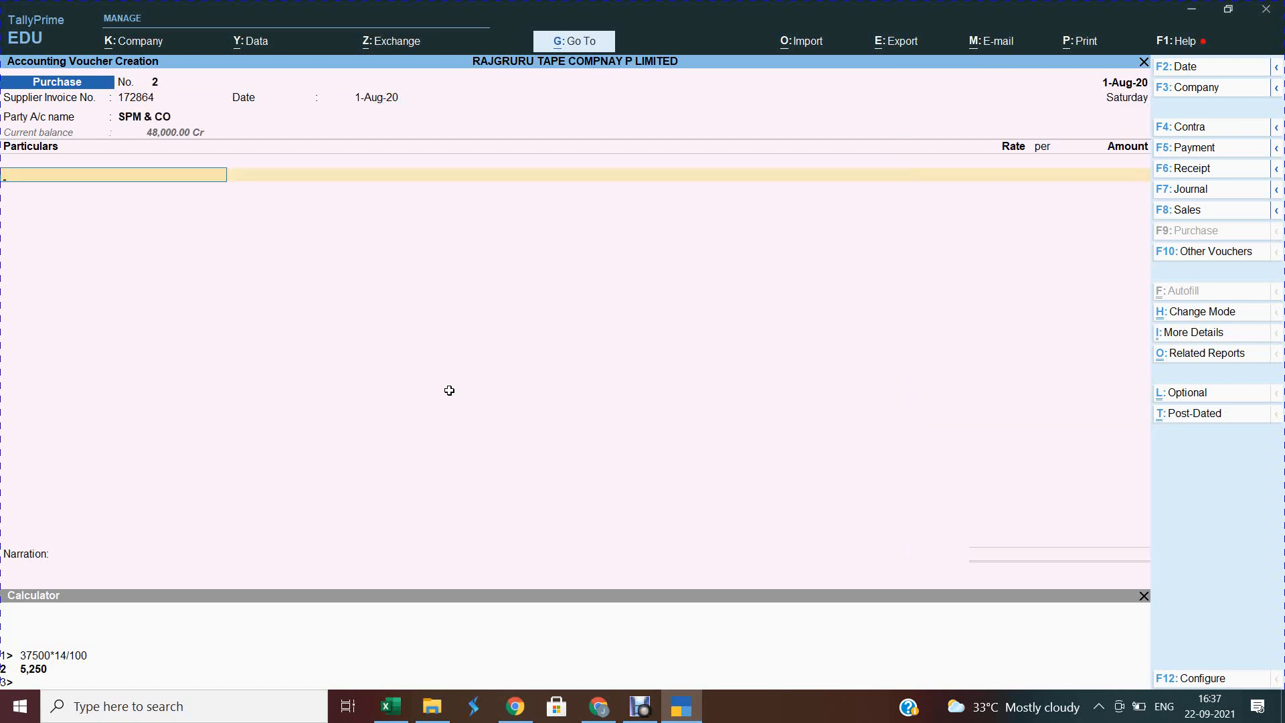
Choose GST LOCAL PURCHASE as the first ledger line of the August purchase voucher.
{"action": "type", "text": "P"}
{"action": "key", "text": "Return"}
{"action": "key", "text": "Down"}
{"action": "key", "text": "Down"}
{"action": "key", "text": "Down"}
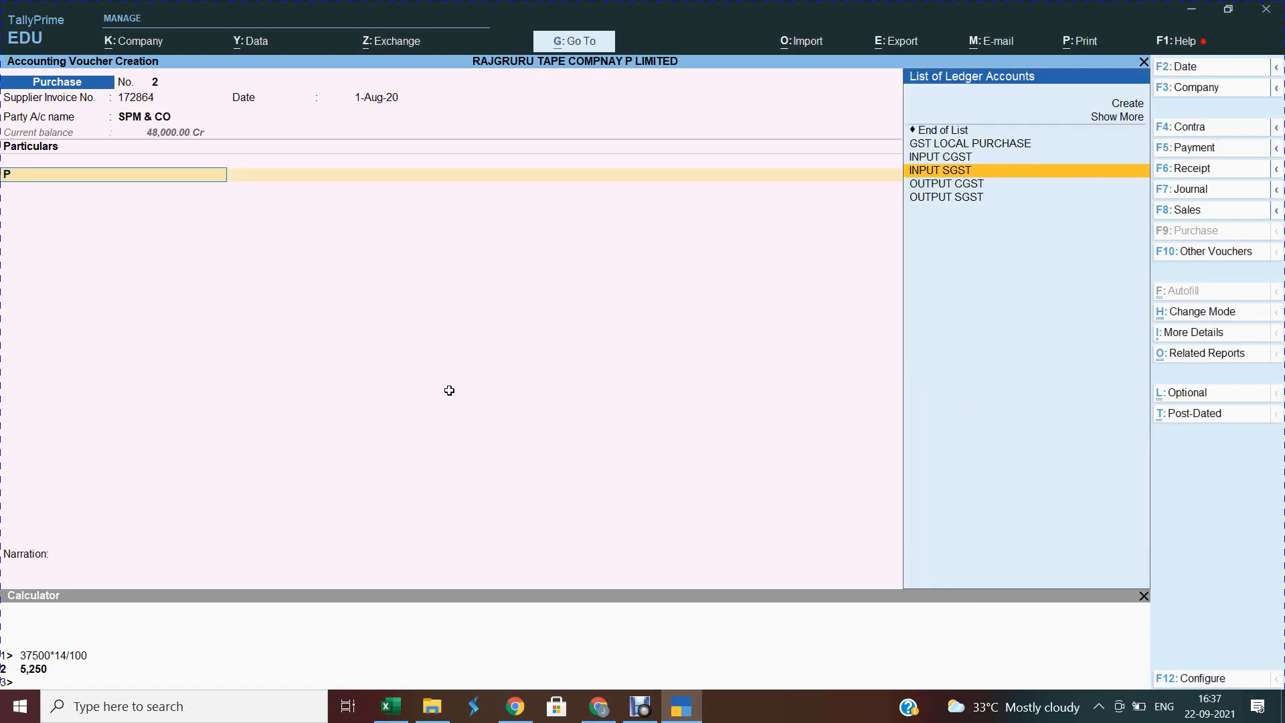
{"action": "key", "text": "Up"}
{"action": "key", "text": "Up"}
{"action": "key", "text": "Return"}
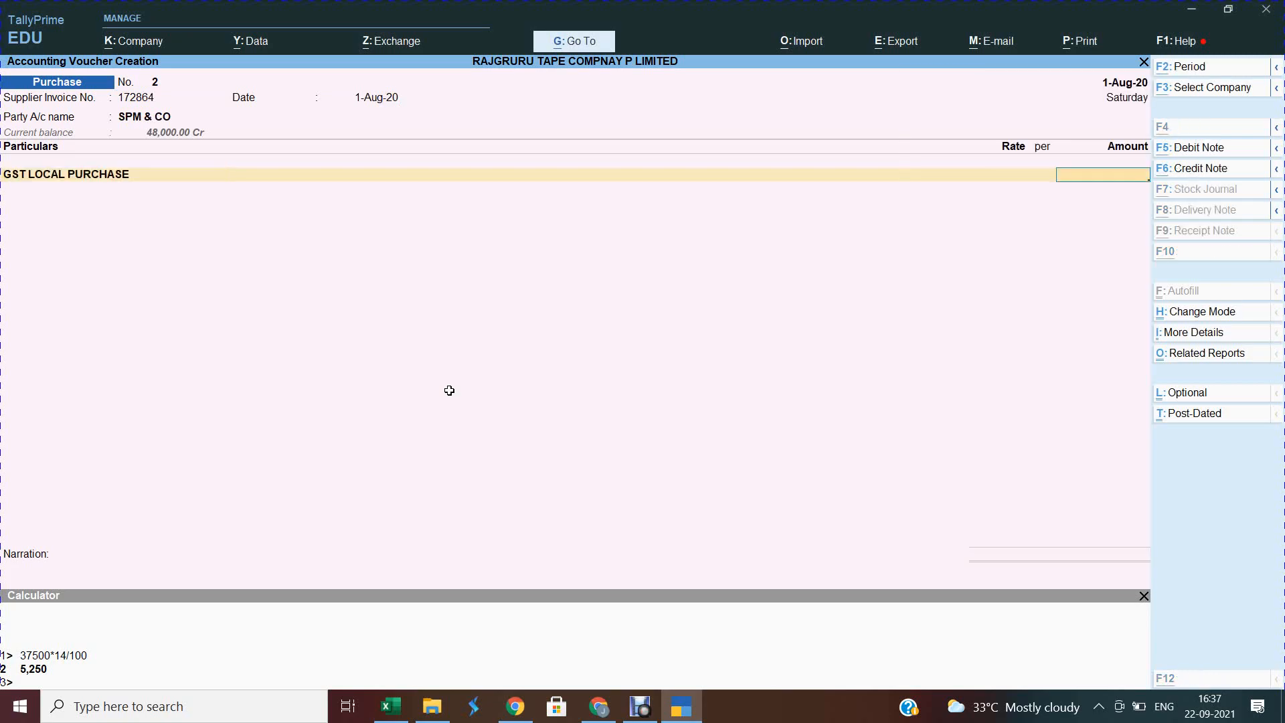
Enter the second Excel row's taxable amount, 90,000, on the GST LOCAL PURCHASE line and classify it as 28% ITEMS.
{"action": "key", "text": "alt+Tab"}
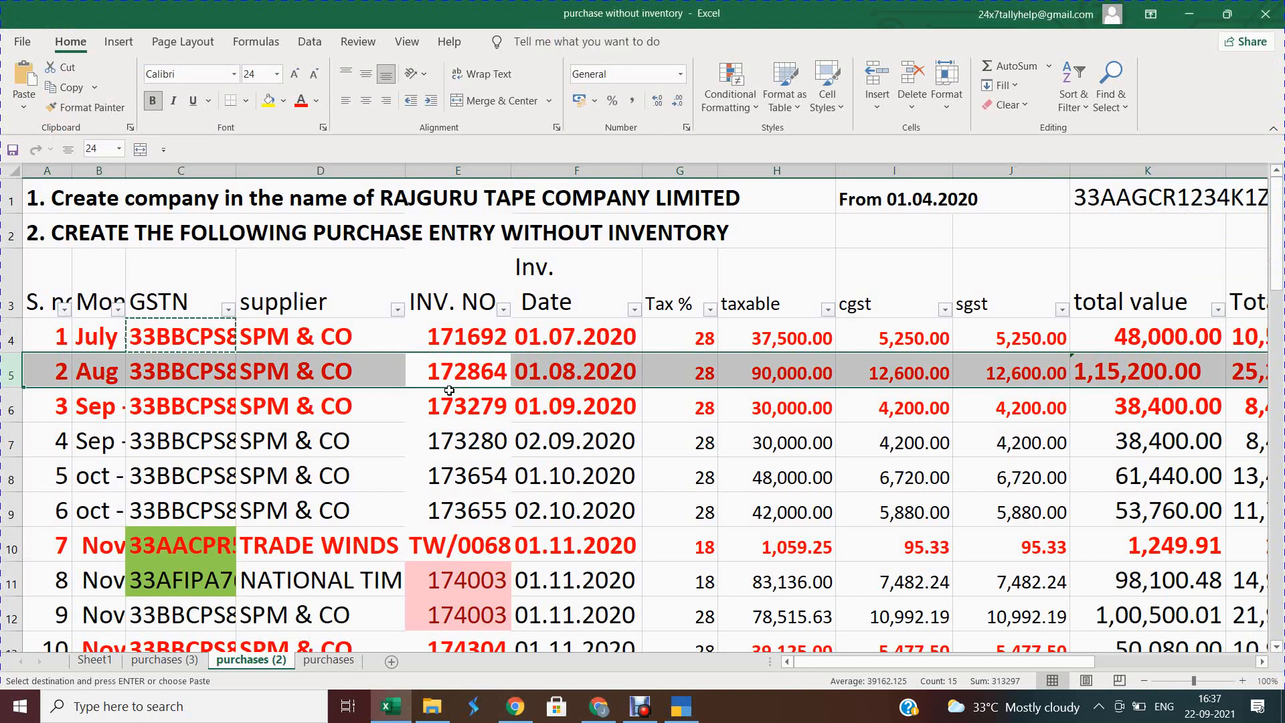
{"action": "key", "text": "alt+Tab"}
{"action": "type", "text": "9"}
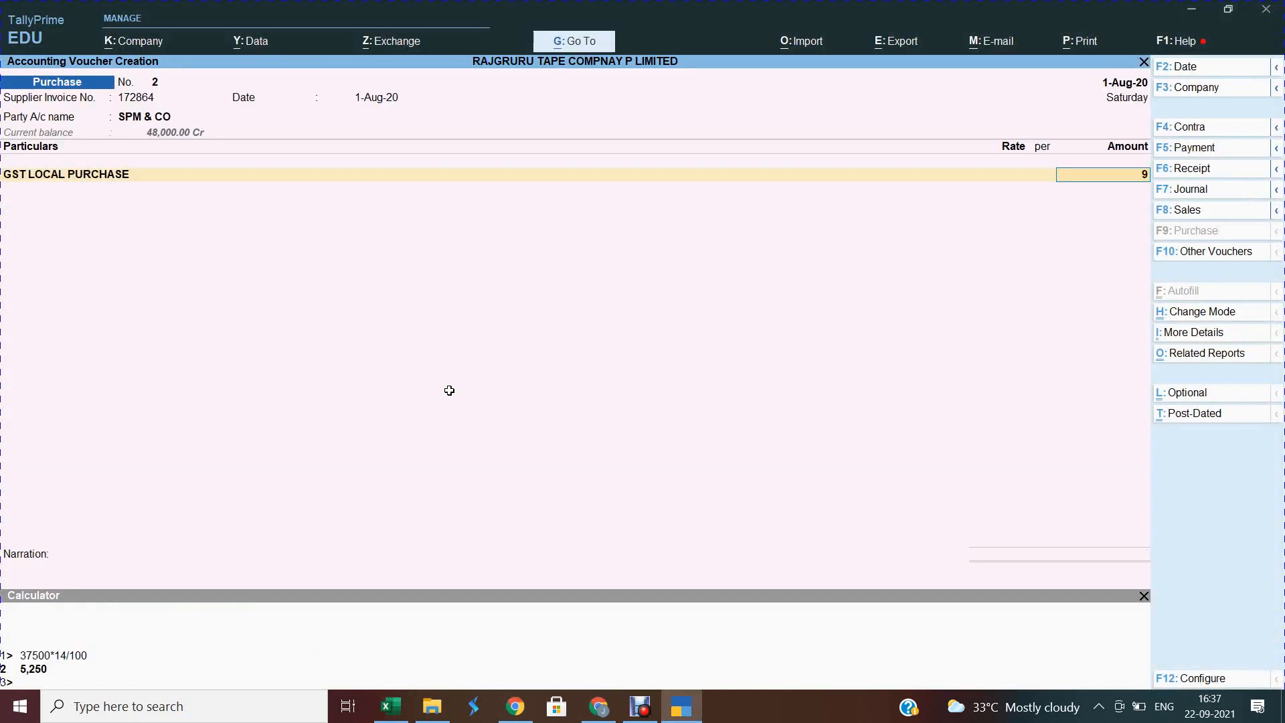
{"action": "type", "text": "0,000"}
{"action": "key", "text": "Return"}
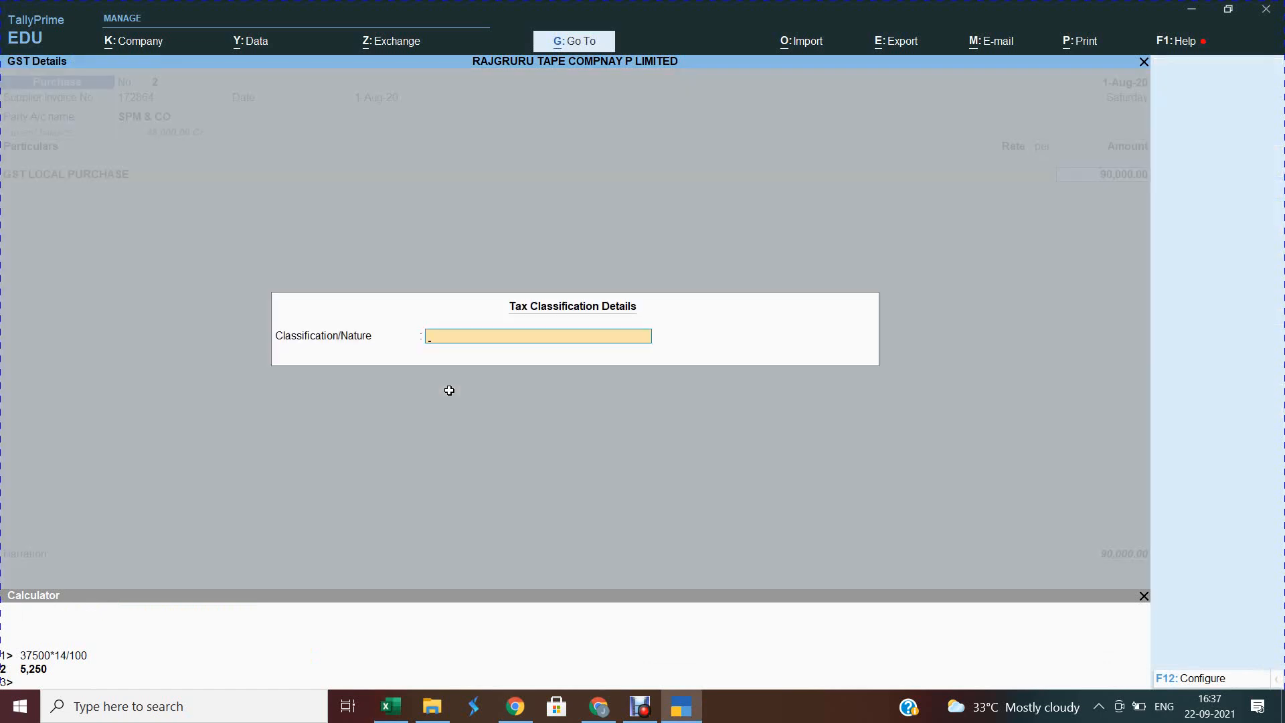
{"action": "type", "text": "28"}
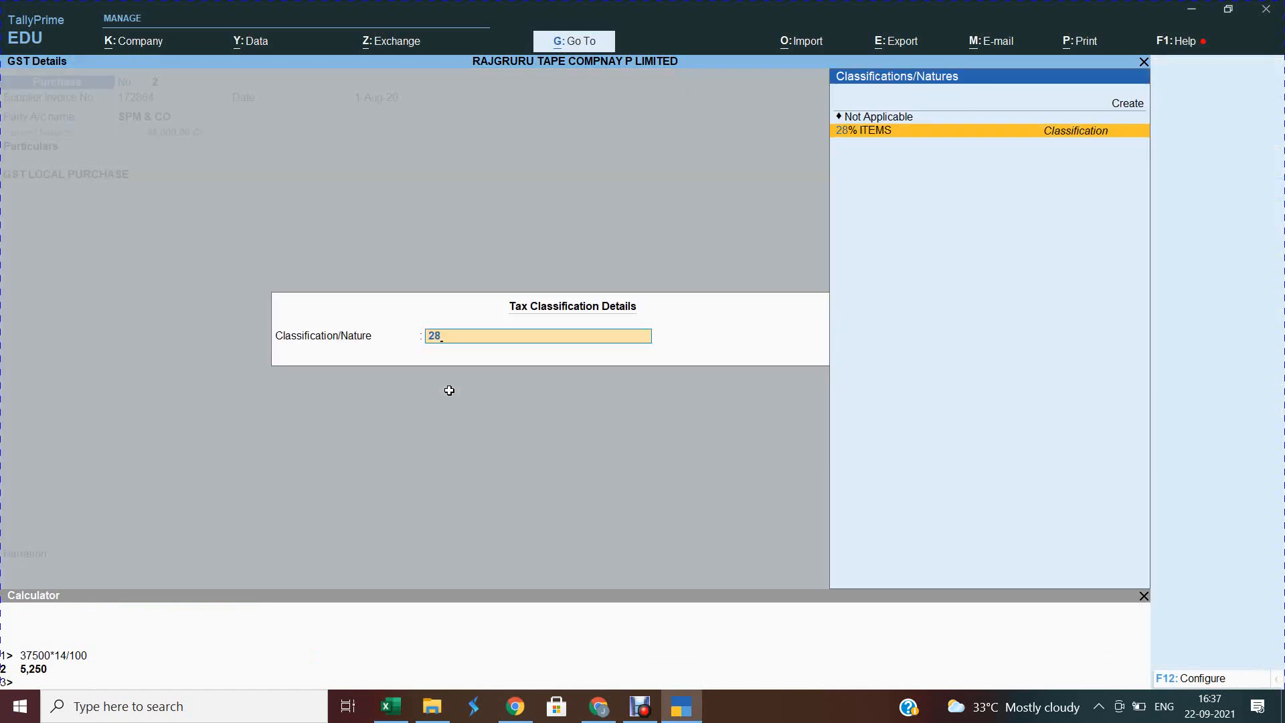
{"action": "type", "text": "5"}
{"action": "key", "text": "Return"}
Check the second row's taxes in Excel and add INPUT CGST and INPUT SGST to the voucher with their calculated amounts.
{"action": "key", "text": "alt+Tab"}
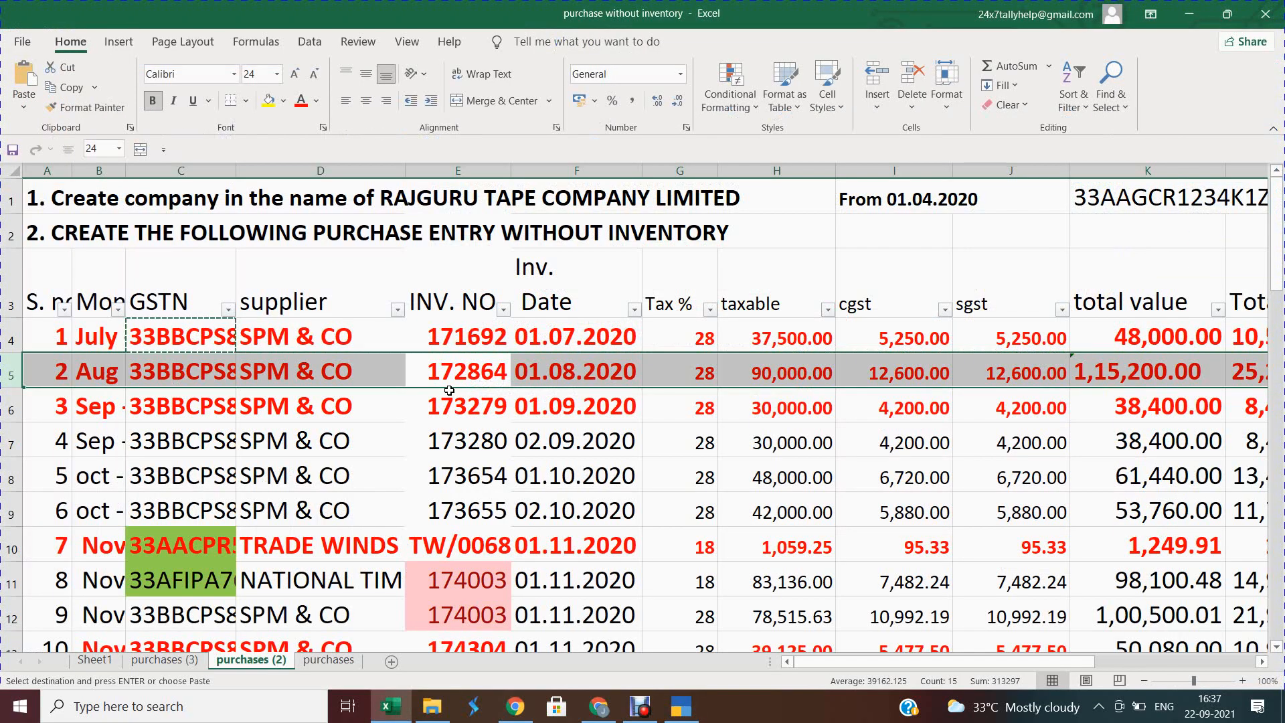
{"action": "key", "text": "alt+Tab"}
{"action": "type", "text": "IN"}
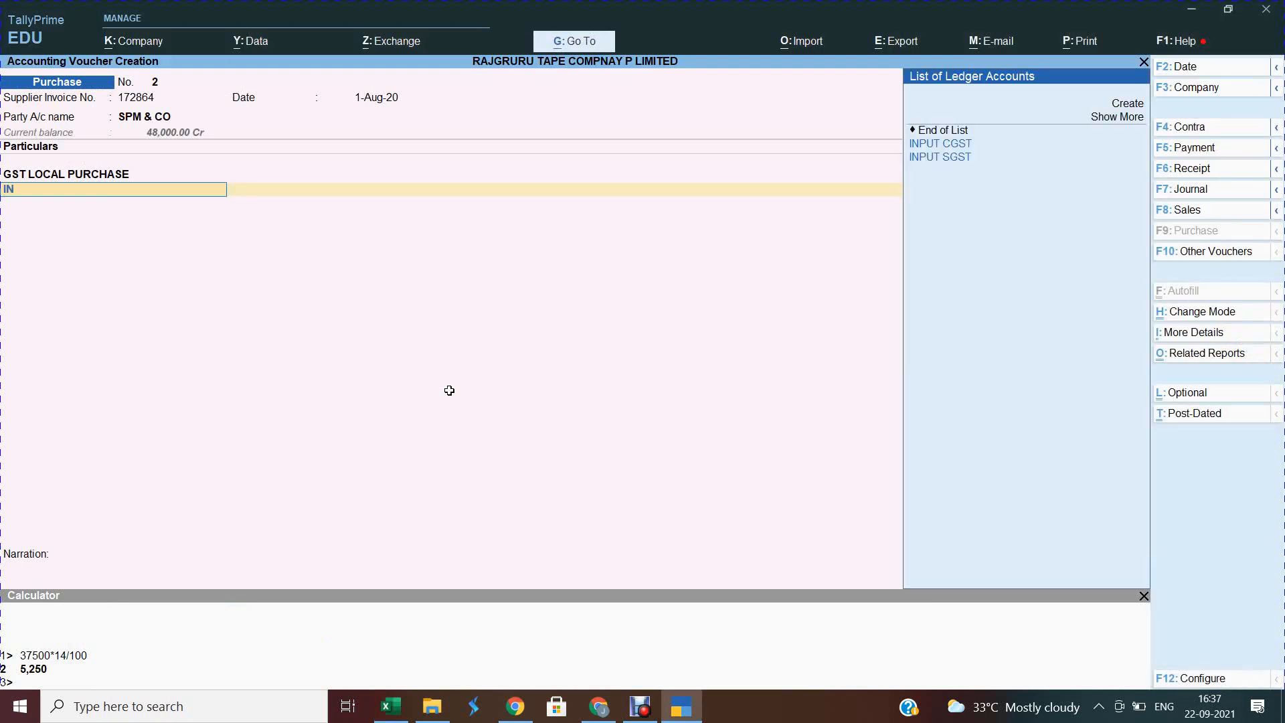
{"action": "key", "text": "Return"}
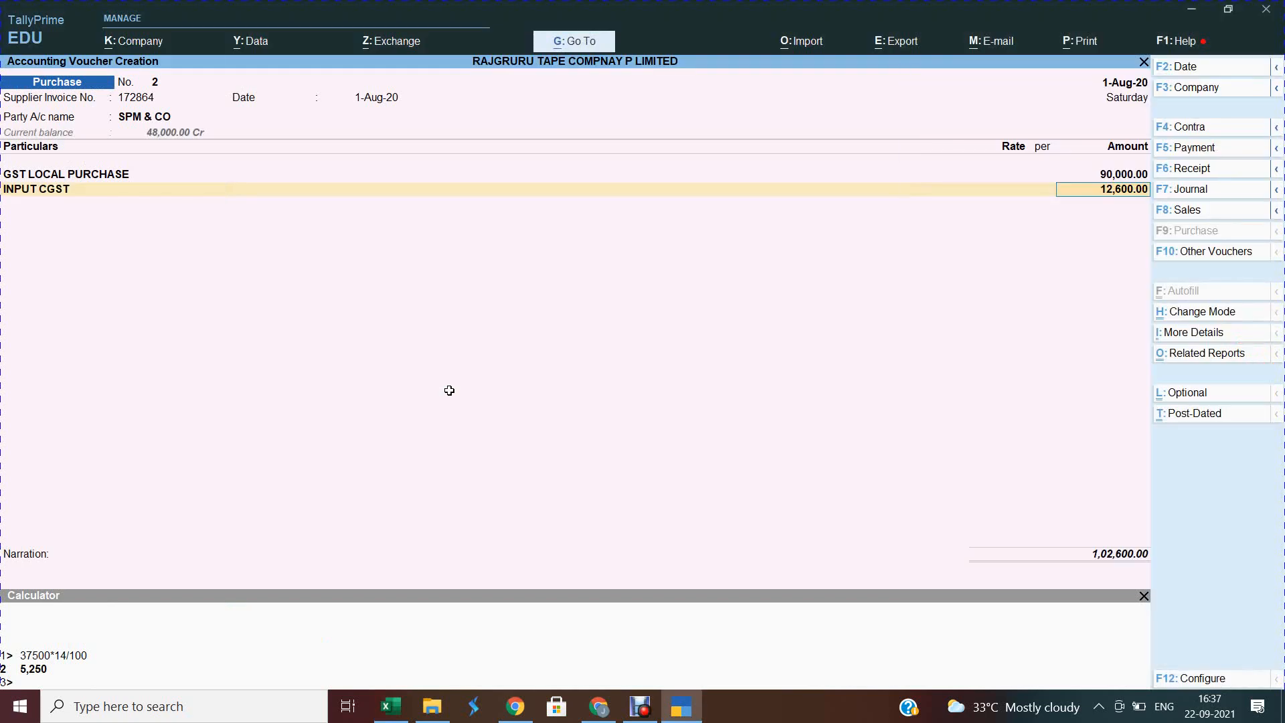
{"action": "key", "text": "Return"}
{"action": "type", "text": "IN"}
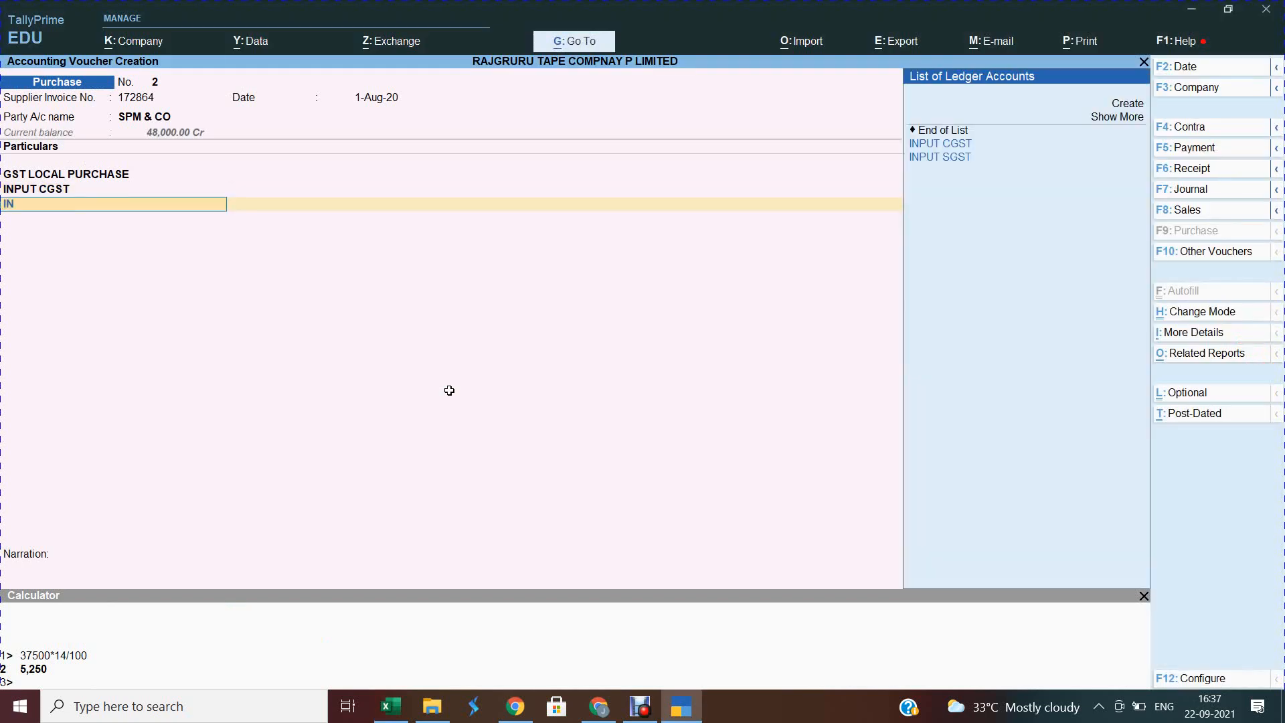
{"action": "key", "text": "Down"}
{"action": "key", "text": "Down"}
{"action": "key", "text": "Return"}
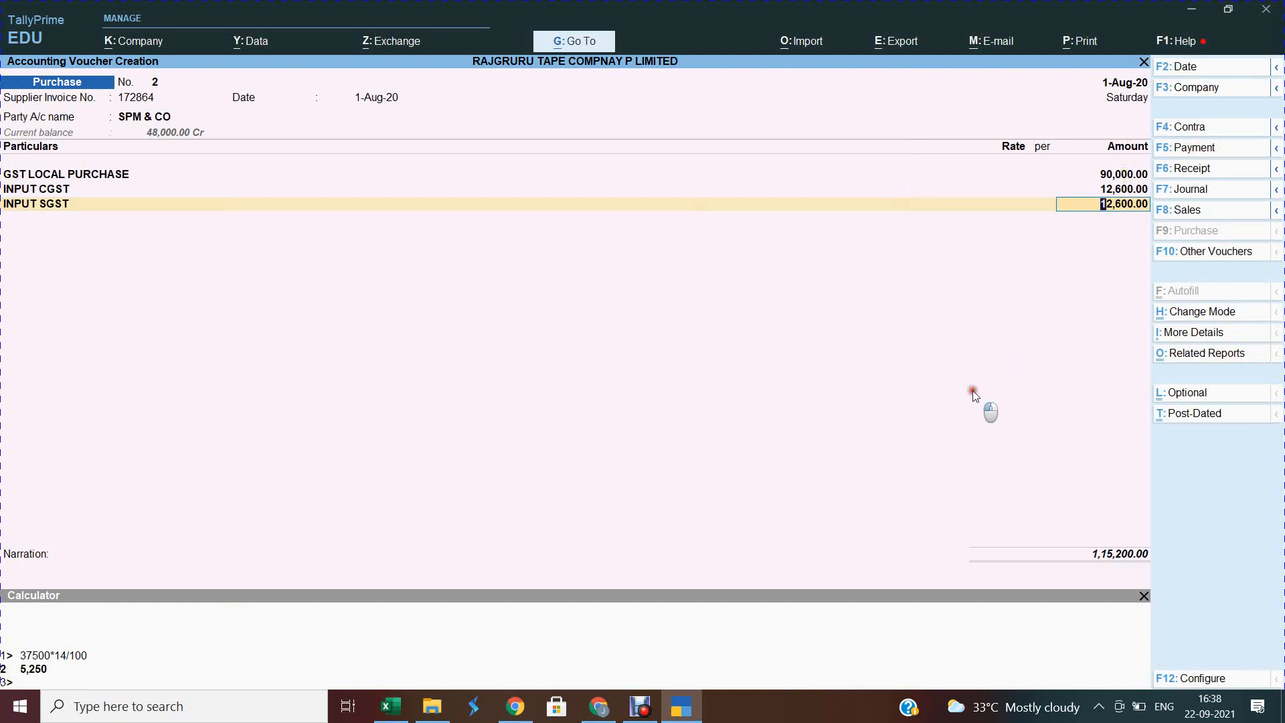
Save the August purchase voucher, choosing Override for the modified tax details.
{"action": "key", "text": "ctrl"}
{"action": "key", "text": "ctrl+a"}
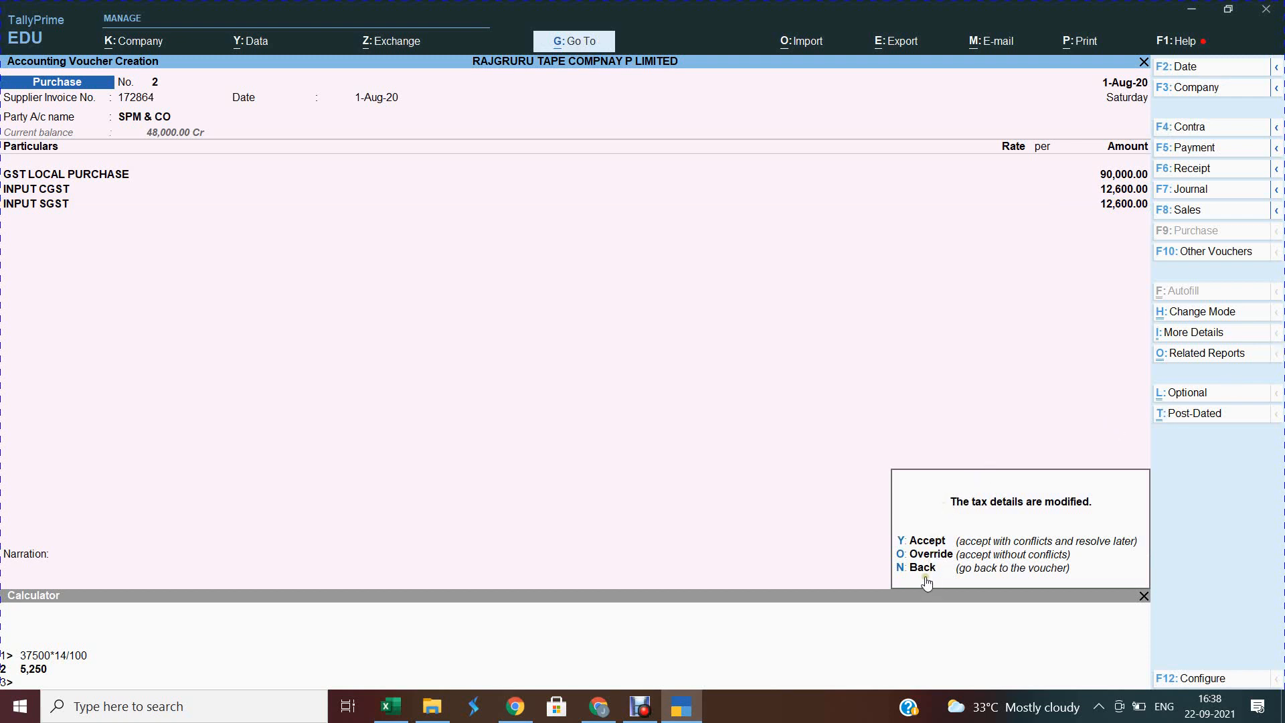
{"action": "left_click", "coordinate": [938, 555]}
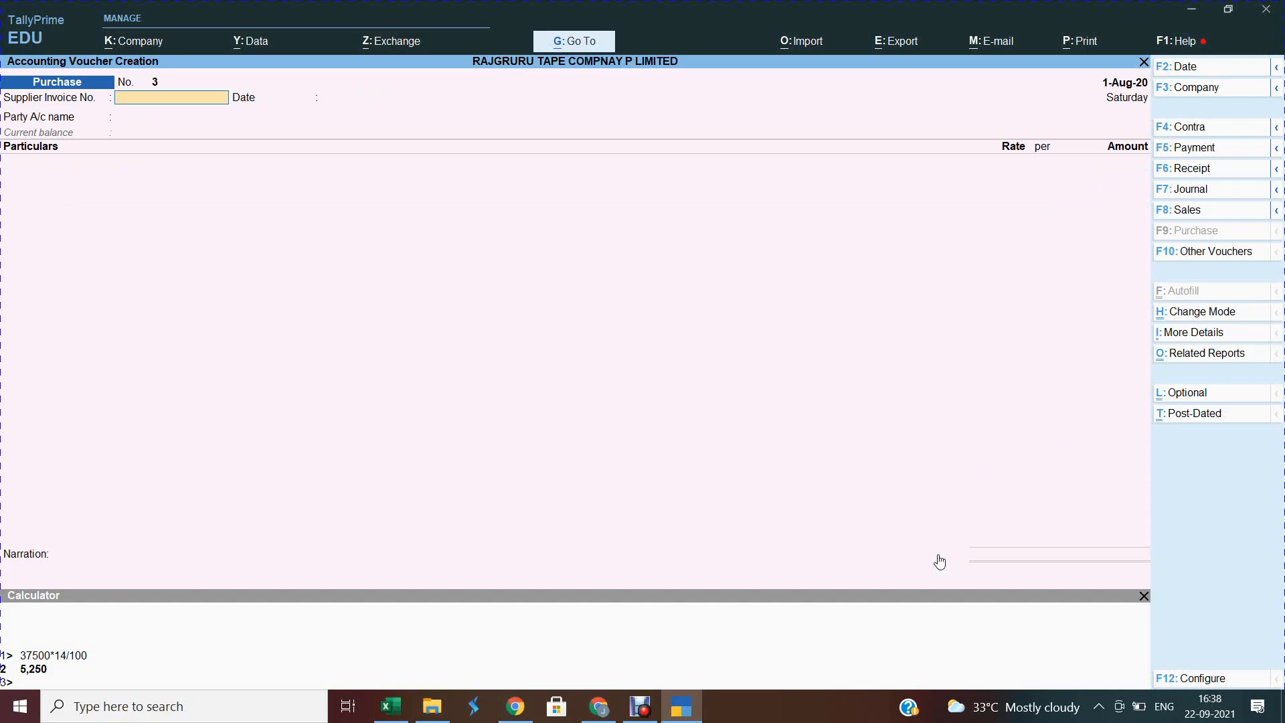
Highlight the third purchase row in Excel and set the next TallyPrime purchase voucher's date to 1.9.2020.
{"action": "key", "text": "alt+Tab"}
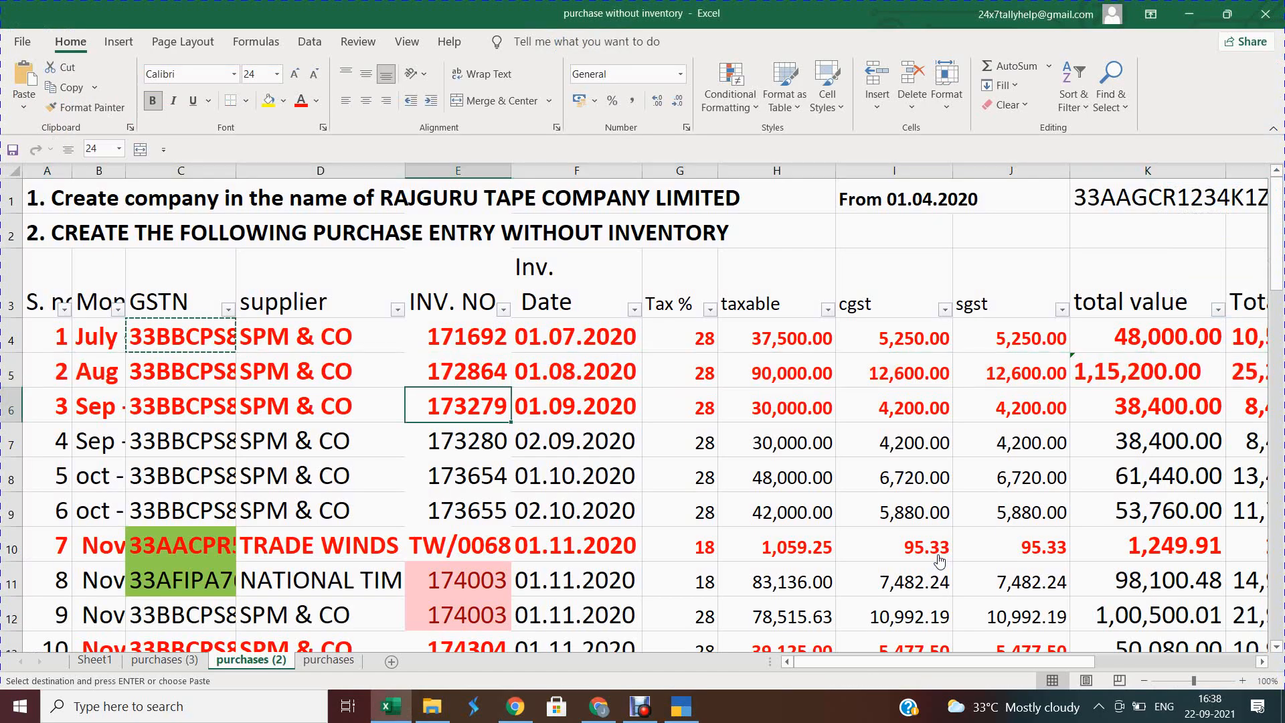
{"action": "key", "text": "shift+space"}
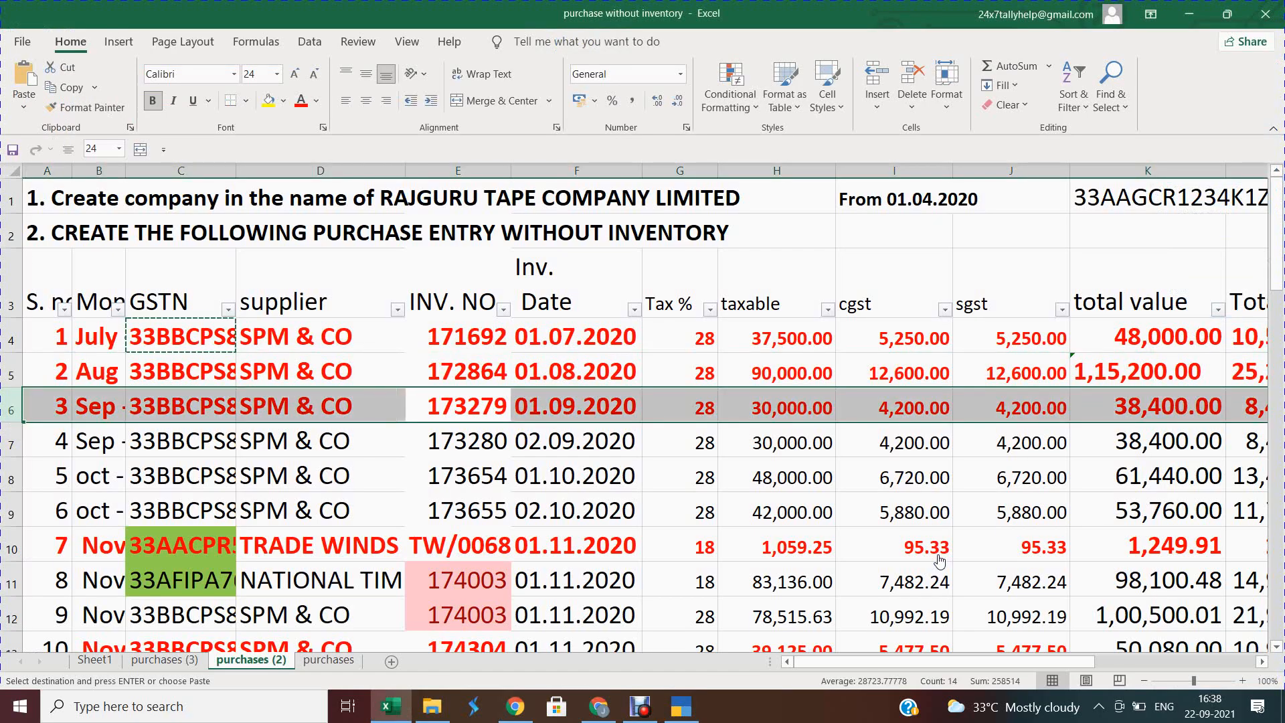
{"action": "key", "text": "alt+Tab"}
{"action": "key", "text": "F2"}
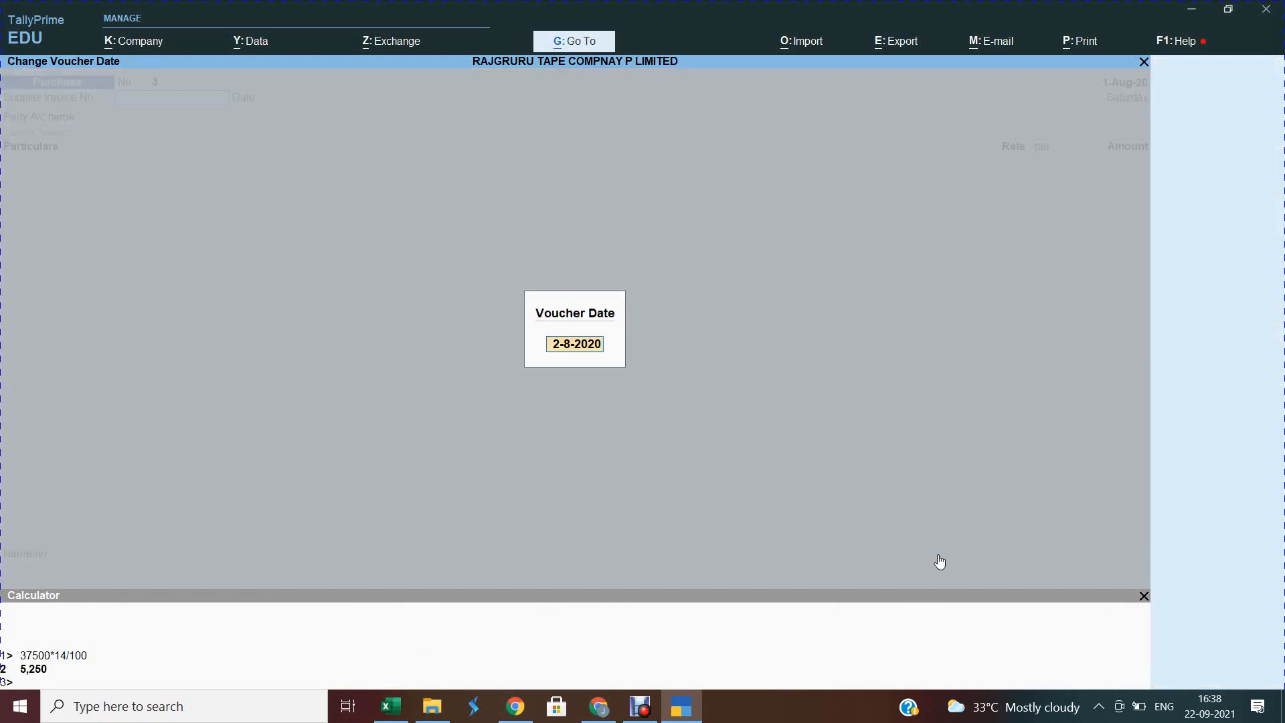
{"action": "key", "text": "BackSpace"}
{"action": "type", "text": "1.9.2020"}
{"action": "key", "text": "Return"}
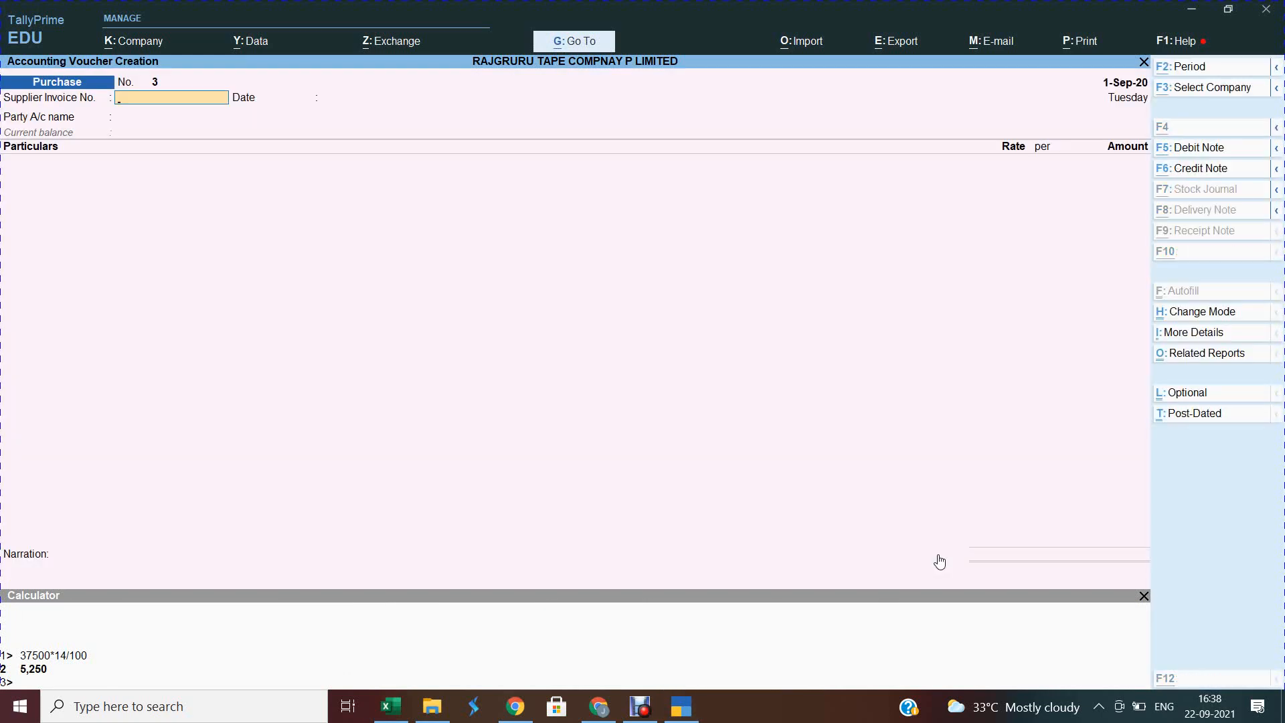
Look up the third row's invoice in Excel, enter supplier invoice number 173279 and choose SPM & CO as the party.
{"action": "key", "text": "alt+Tab"}
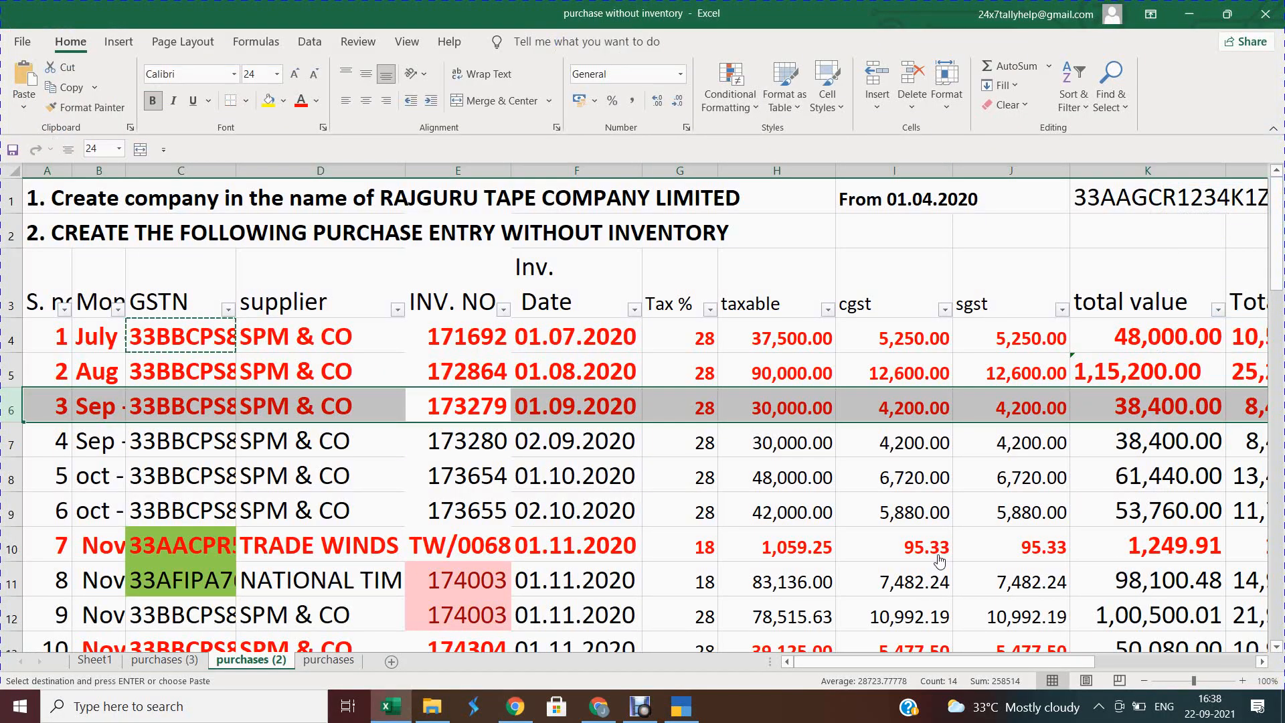
{"action": "key", "text": "alt+Tab"}
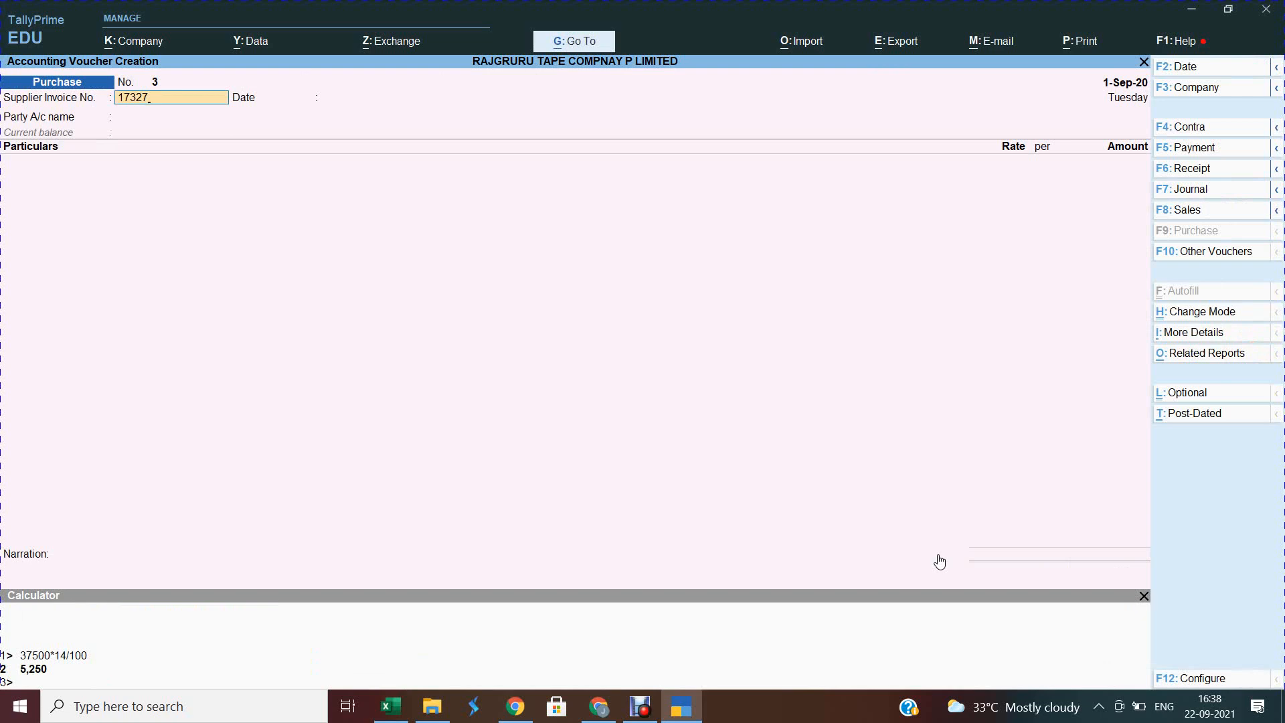
{"action": "key", "text": "Return"}
{"action": "key", "text": "Return"}
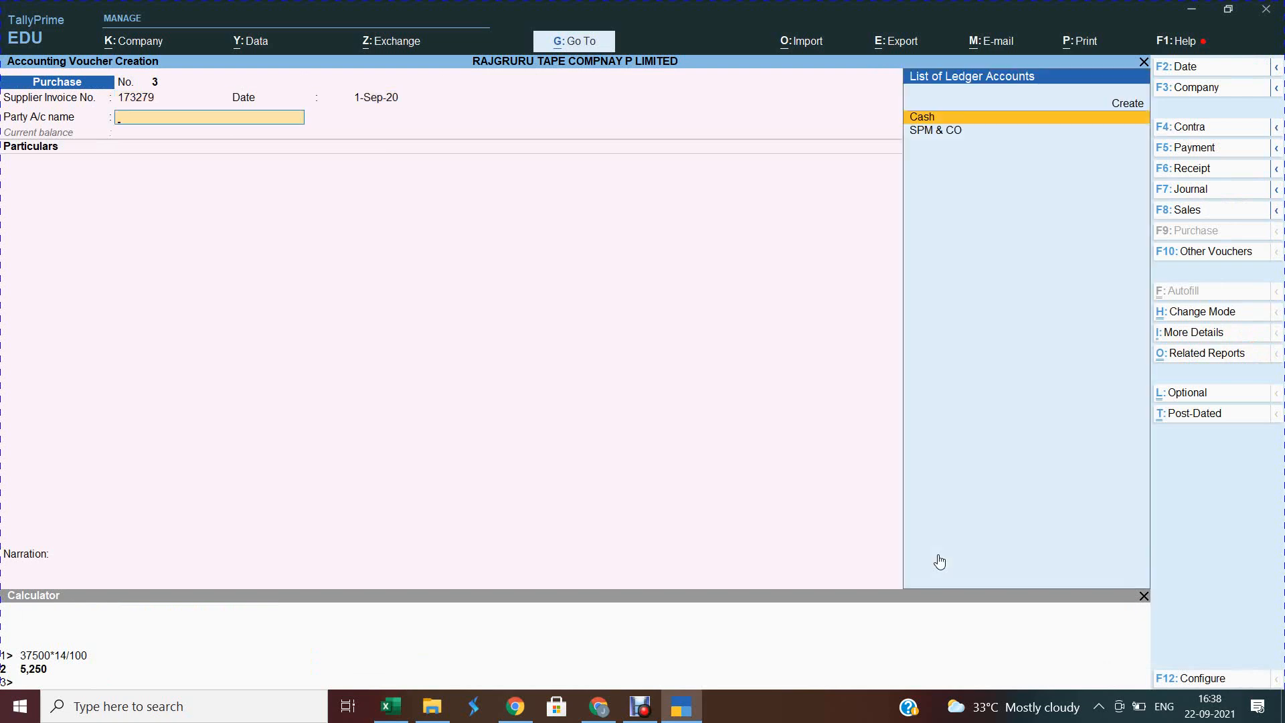
{"action": "key", "text": "Down"}
{"action": "key", "text": "Return"}
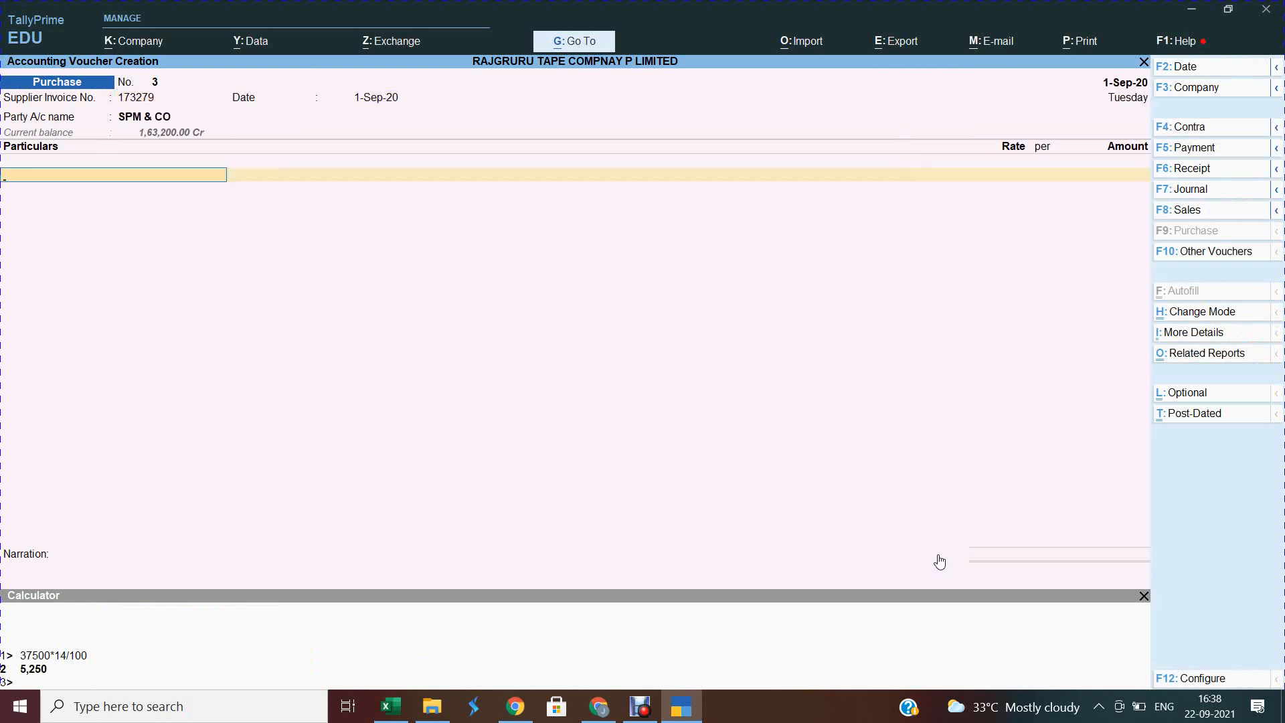
Check the third row's taxable value and tax rate in Excel, and add GST LOCAL PURCHASE for 30000 with the 28% ITEMS classification.
{"action": "type", "text": "G"}
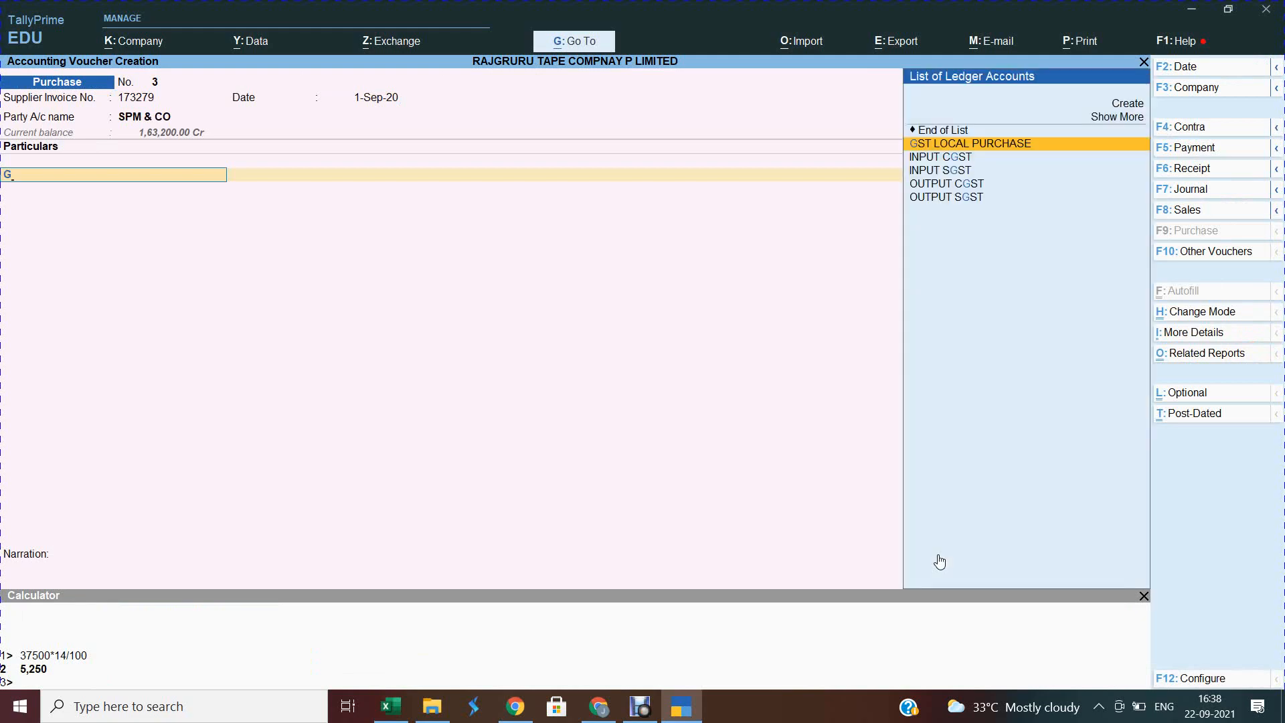
{"action": "key", "text": "Return"}
{"action": "key", "text": "alt+Tab"}
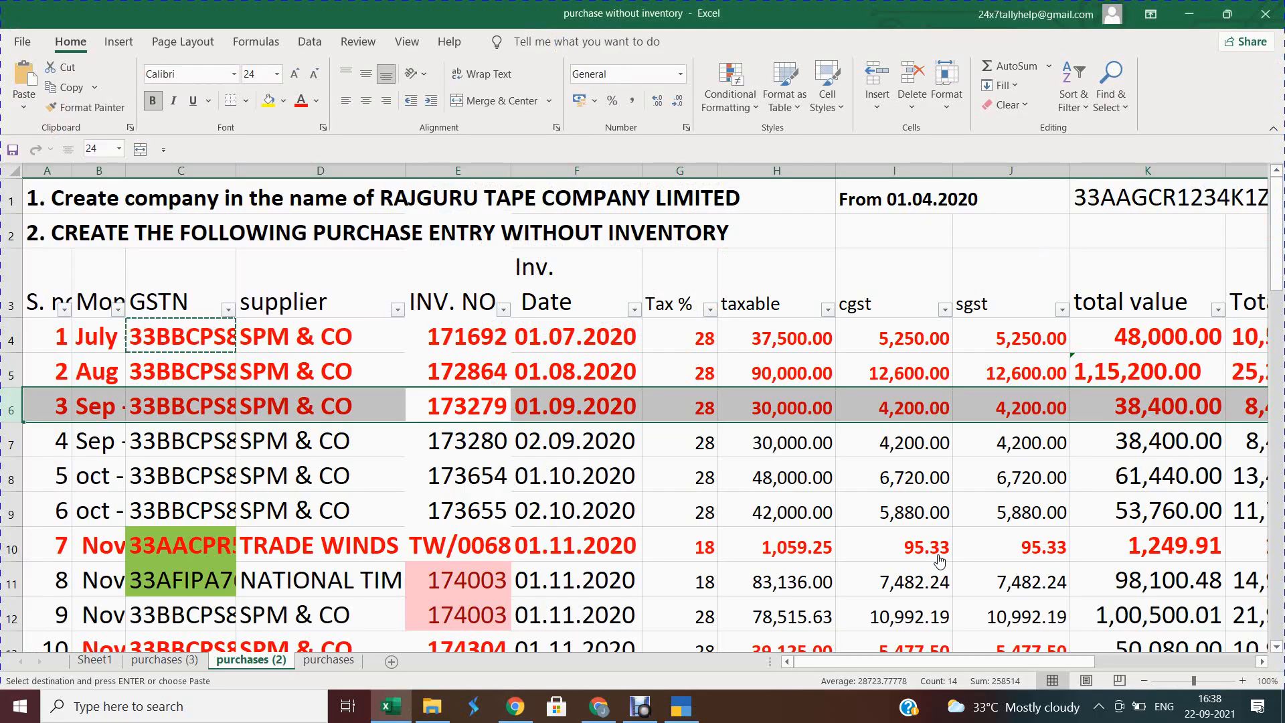
{"action": "key", "text": "alt+Tab"}
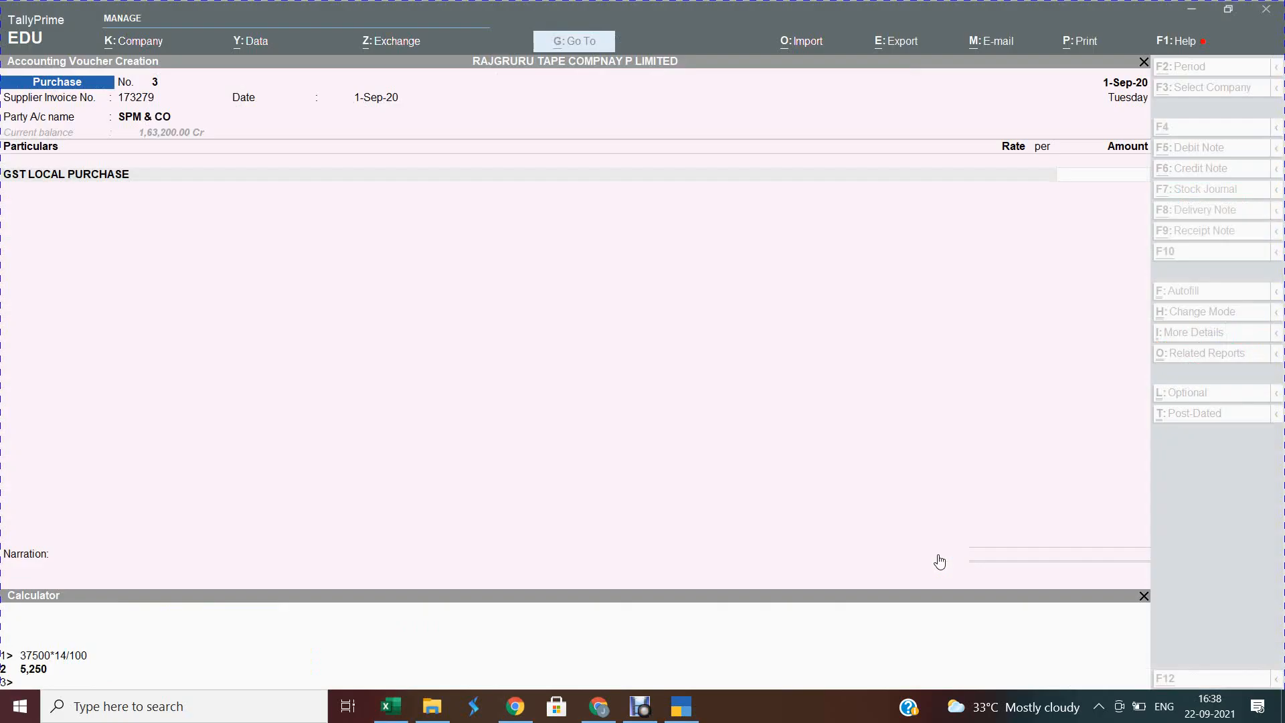
{"action": "type", "text": "30000"}
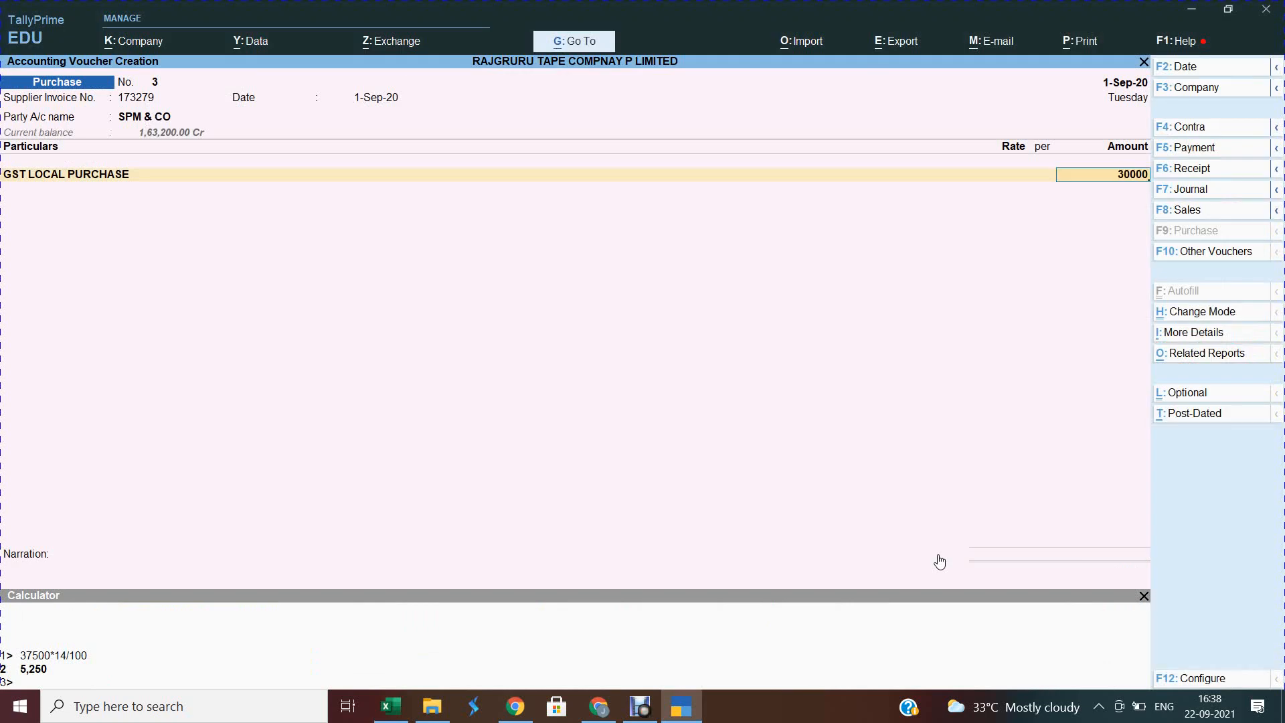
{"action": "key", "text": "Return"}
{"action": "key", "text": "alt+Tab"}
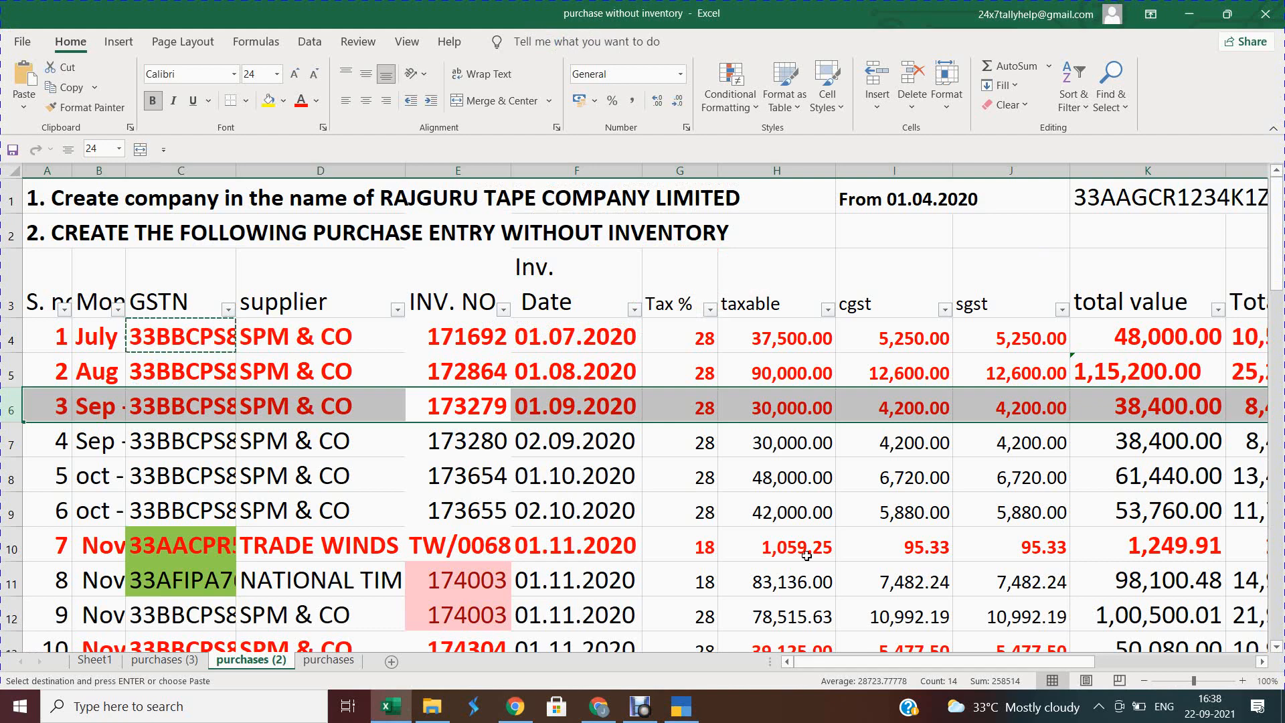
{"action": "key", "text": "alt+Tab"}
{"action": "type", "text": "28"}
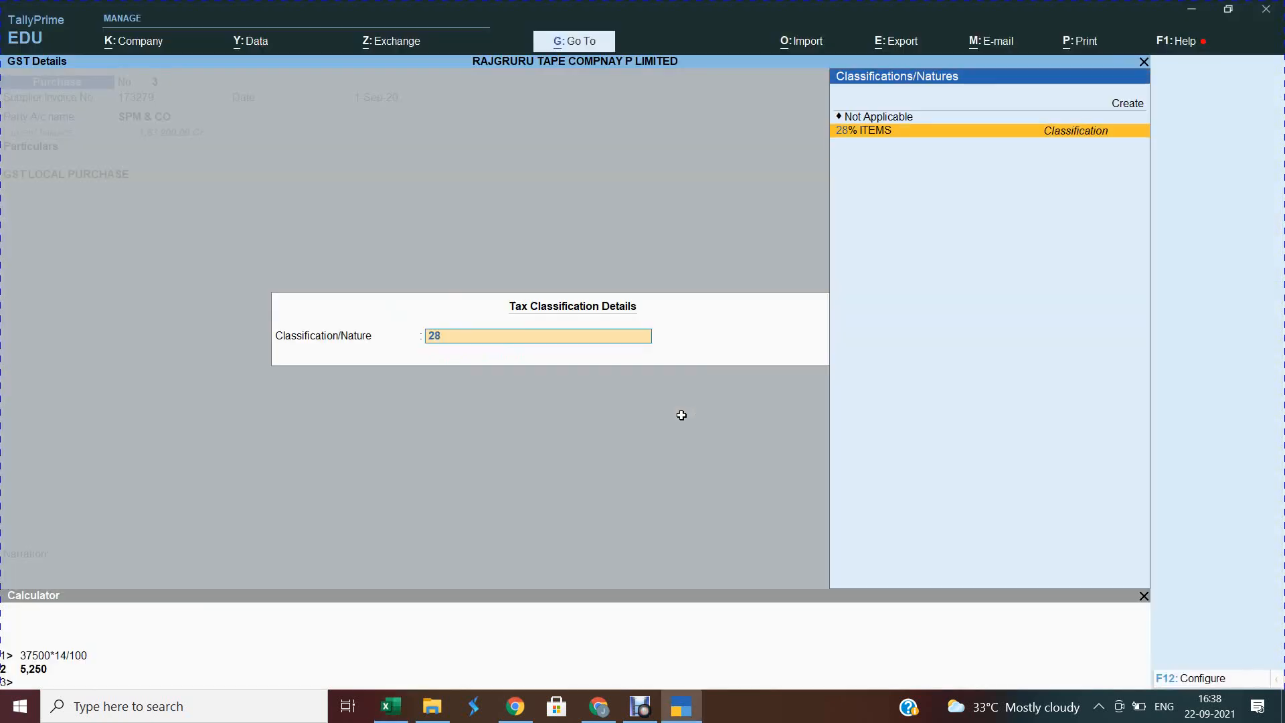
{"action": "key", "text": "Return"}
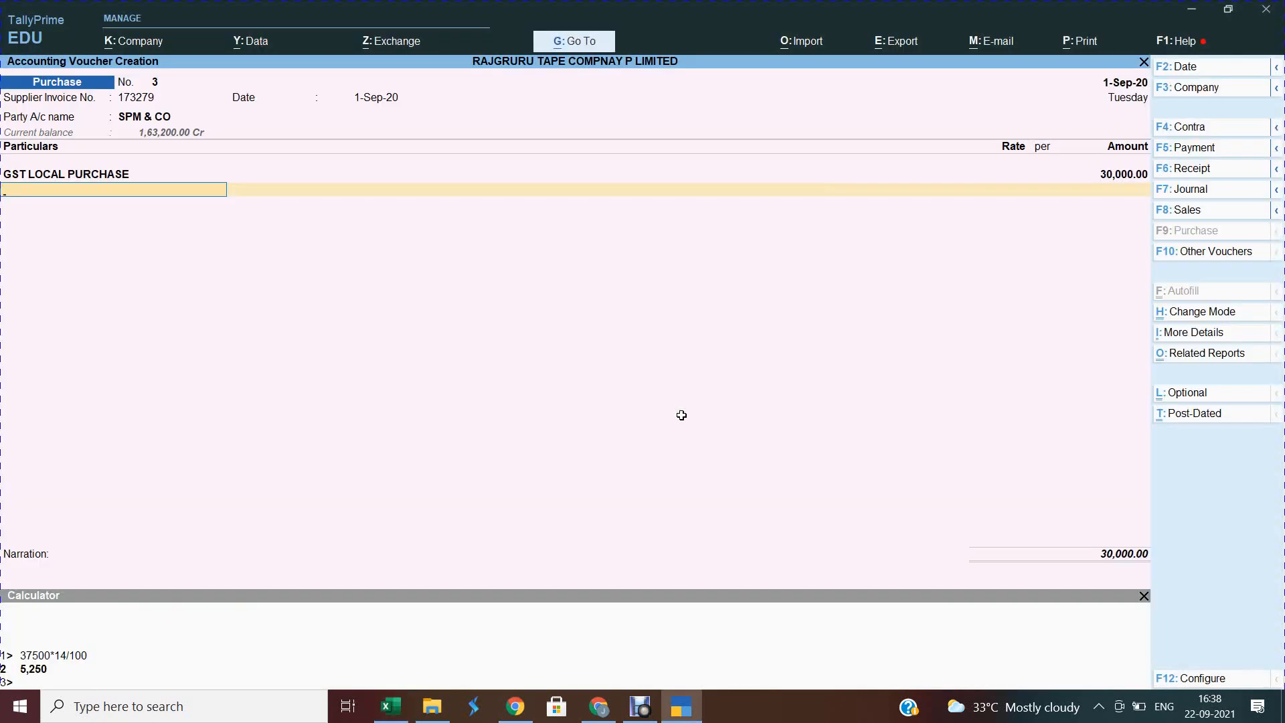
Add INPUT CGST and INPUT SGST to the 1-Sep-20 purchase voucher with their calculated amounts.
{"action": "type", "text": "IN"}
{"action": "key", "text": "Down"}
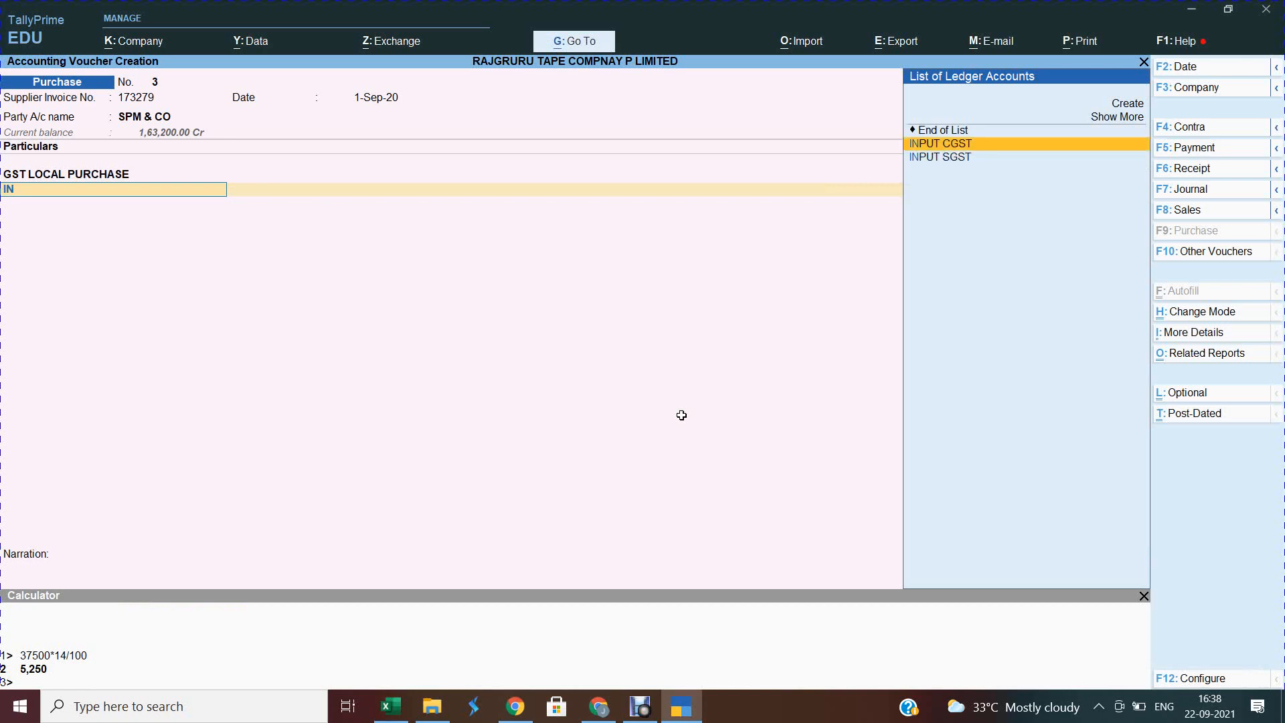
{"action": "key", "text": "Return"}
{"action": "key", "text": "Return"}
{"action": "type", "text": "IN"}
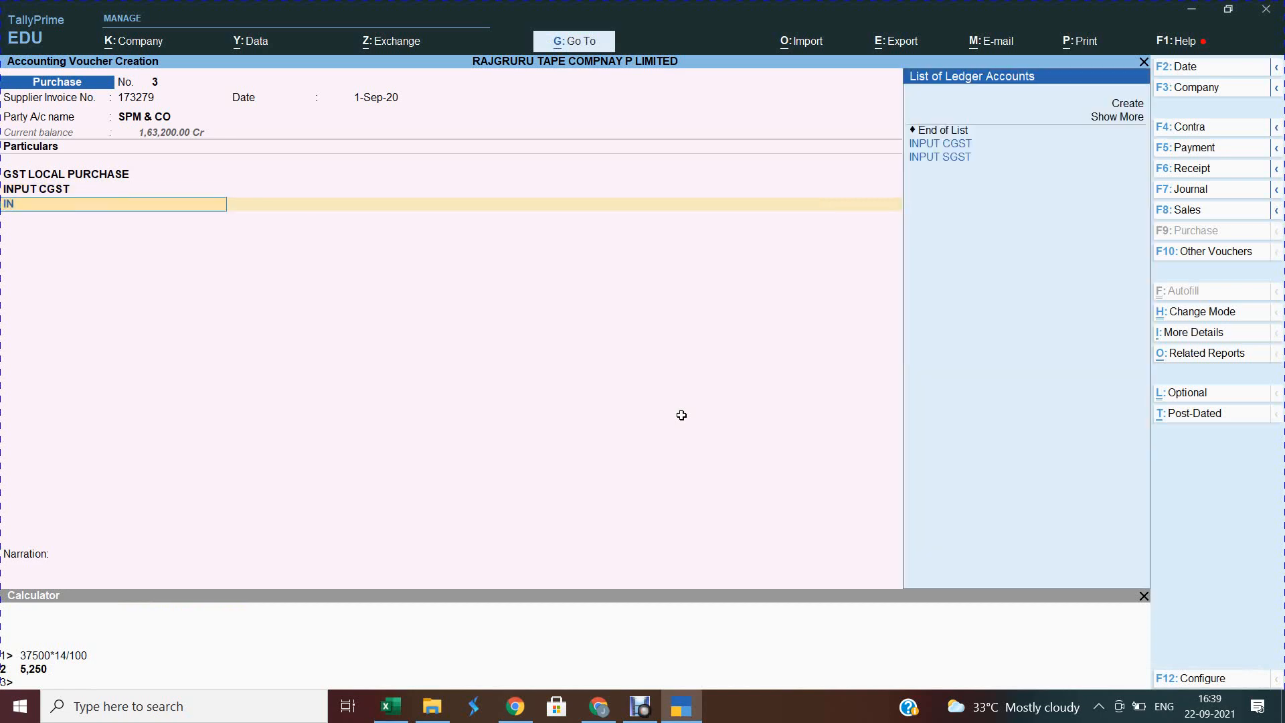
{"action": "key", "text": "Down"}
{"action": "key", "text": "Down"}
{"action": "key", "text": "Return"}
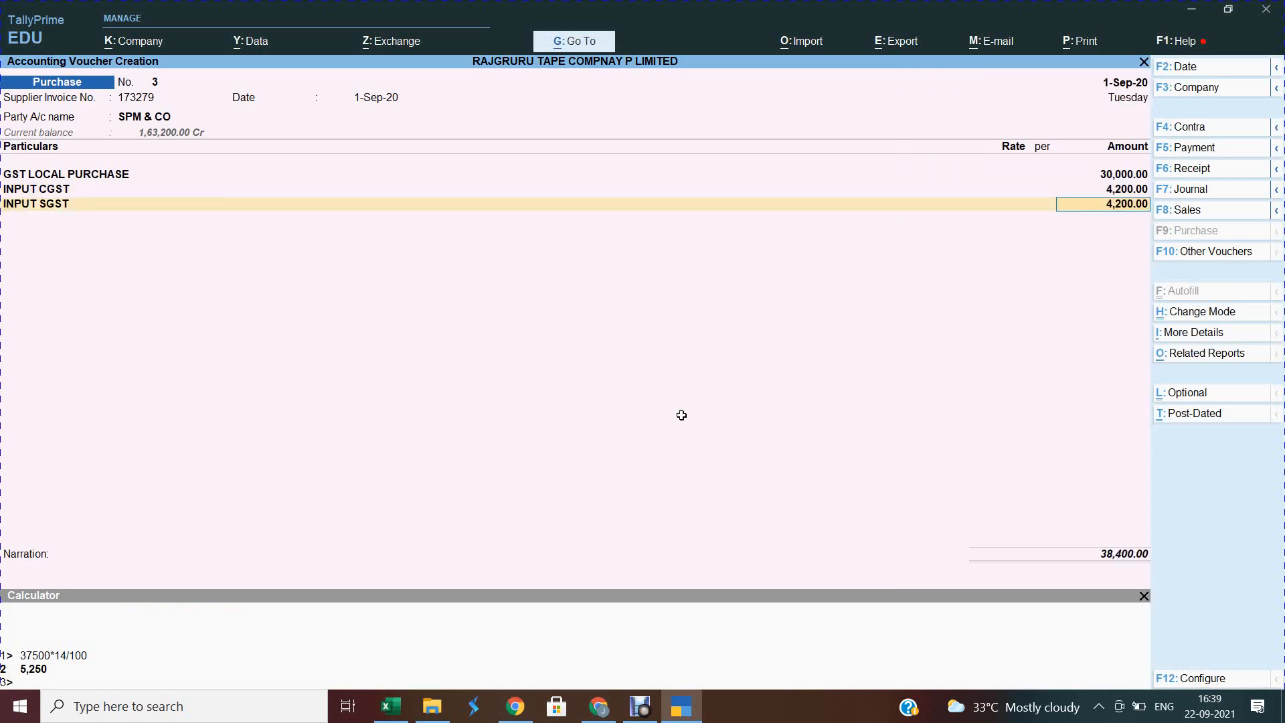
Save the 1-Sep-20 purchase voucher, choosing Accept for the modified tax details.
{"action": "key", "text": "Return"}
{"action": "key", "text": "ctrl+a"}
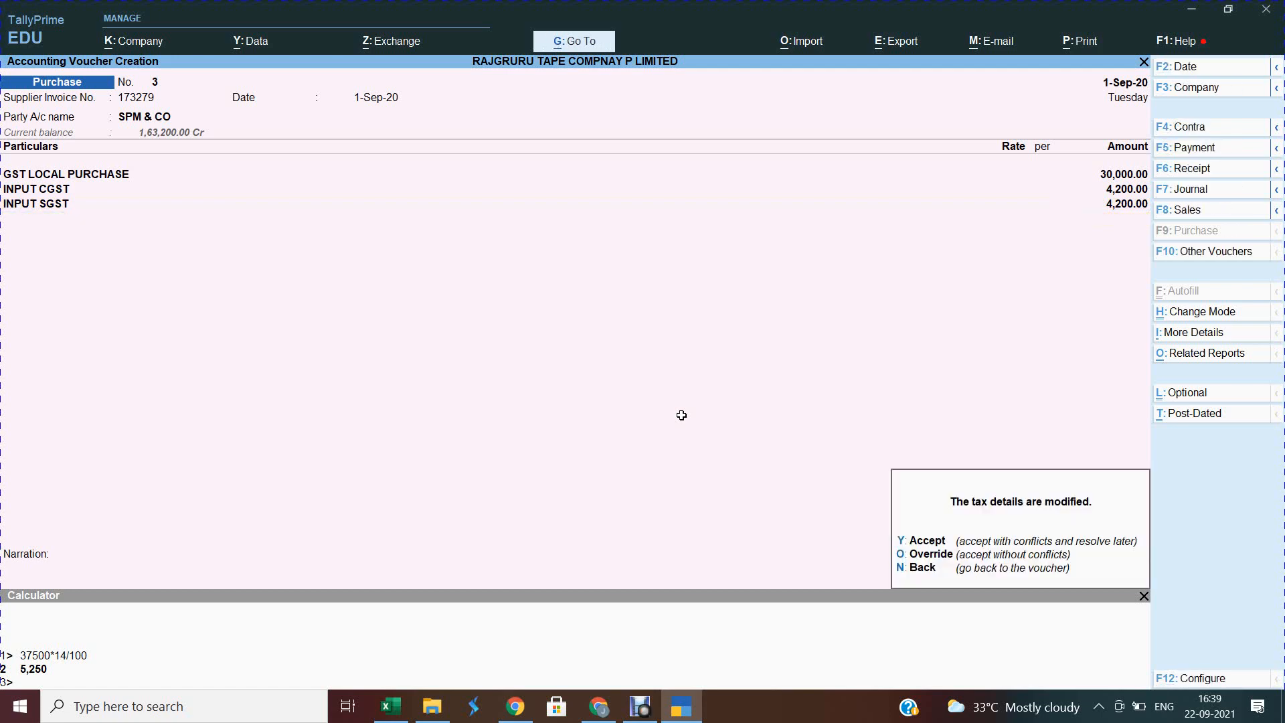
{"action": "key", "text": "y"}
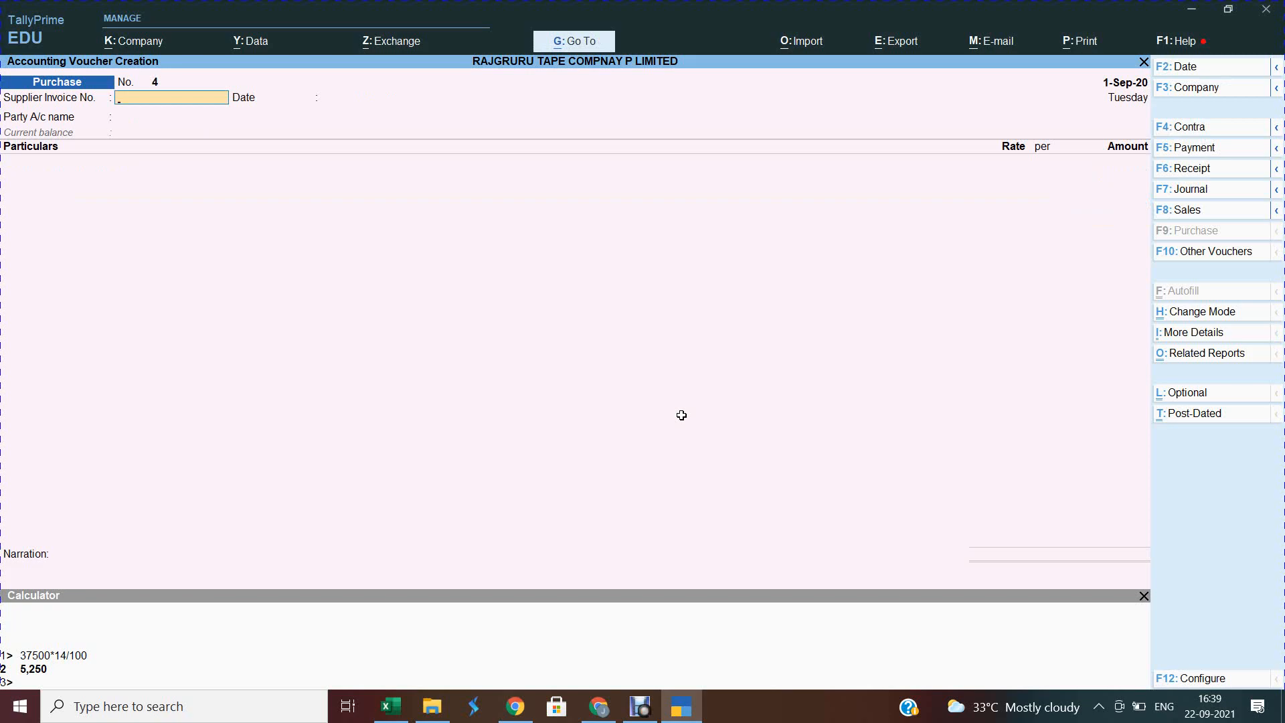
Highlight the fourth purchase row in Excel and set the next TallyPrime purchase voucher's date to 2-9-2020.
{"action": "key", "text": "alt+Tab"}
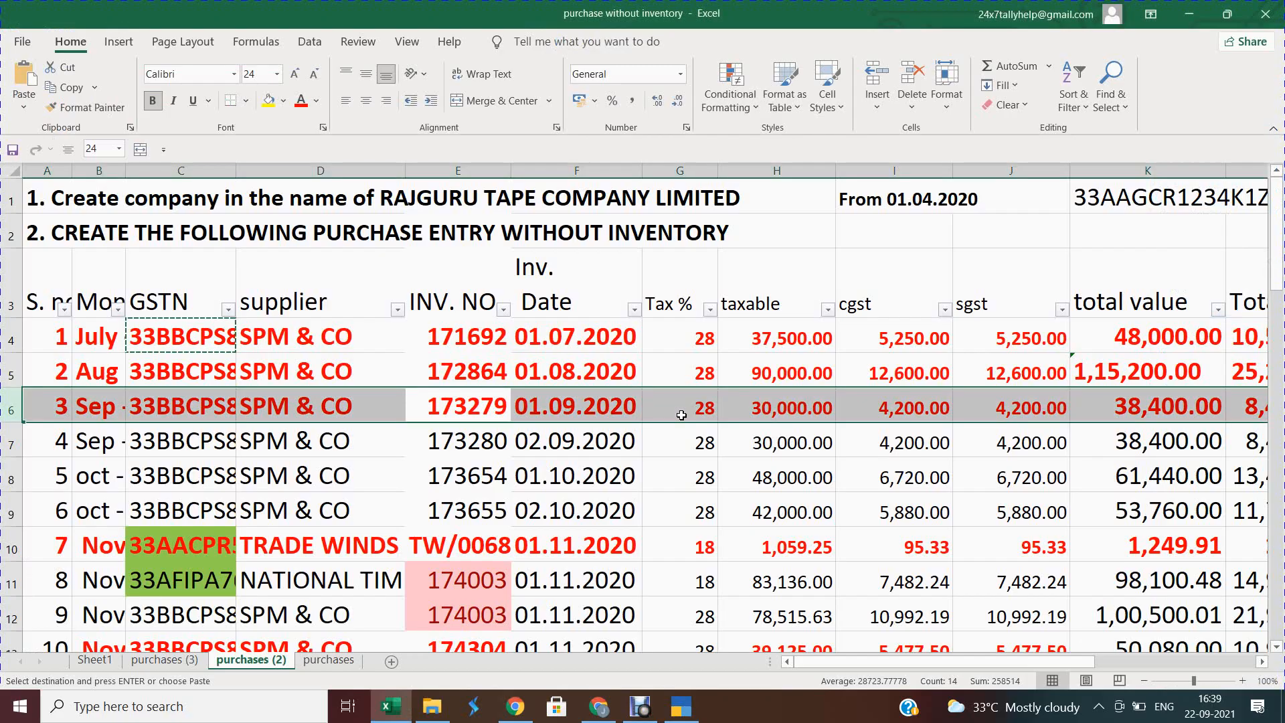
{"action": "key", "text": "Down"}
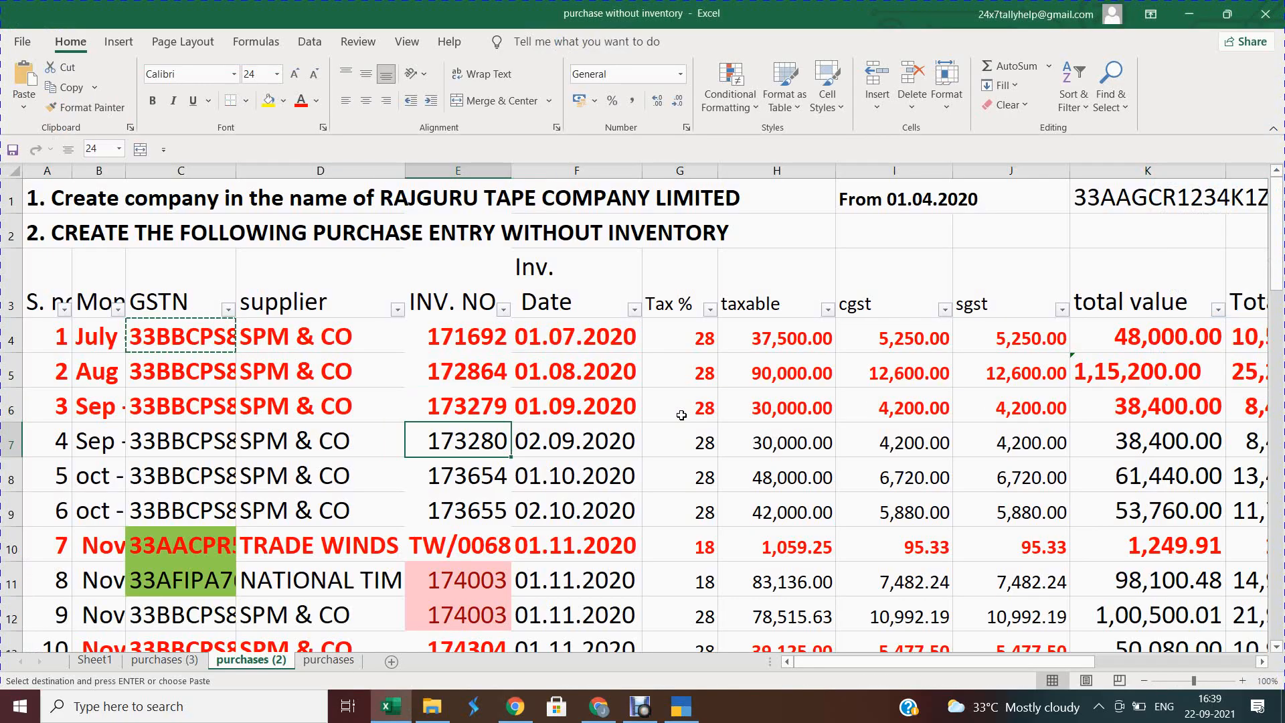
{"action": "key", "text": "shift+space"}
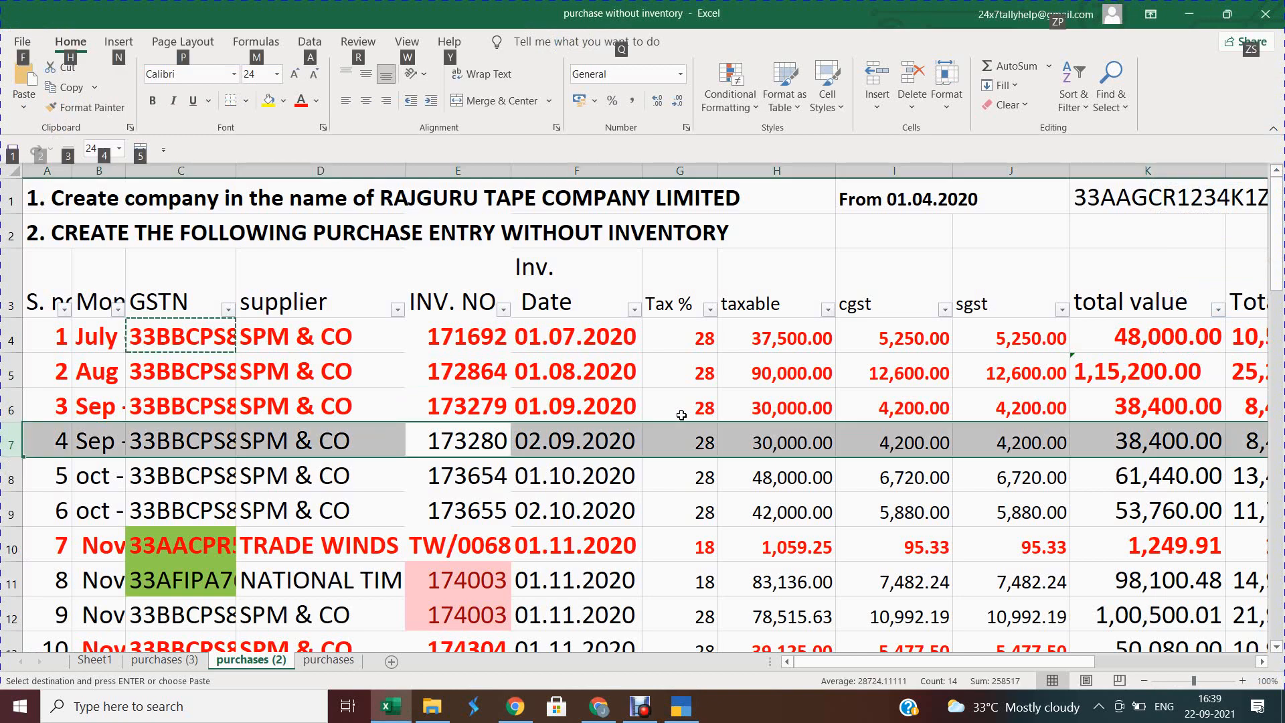
{"action": "key", "text": "alt+Tab"}
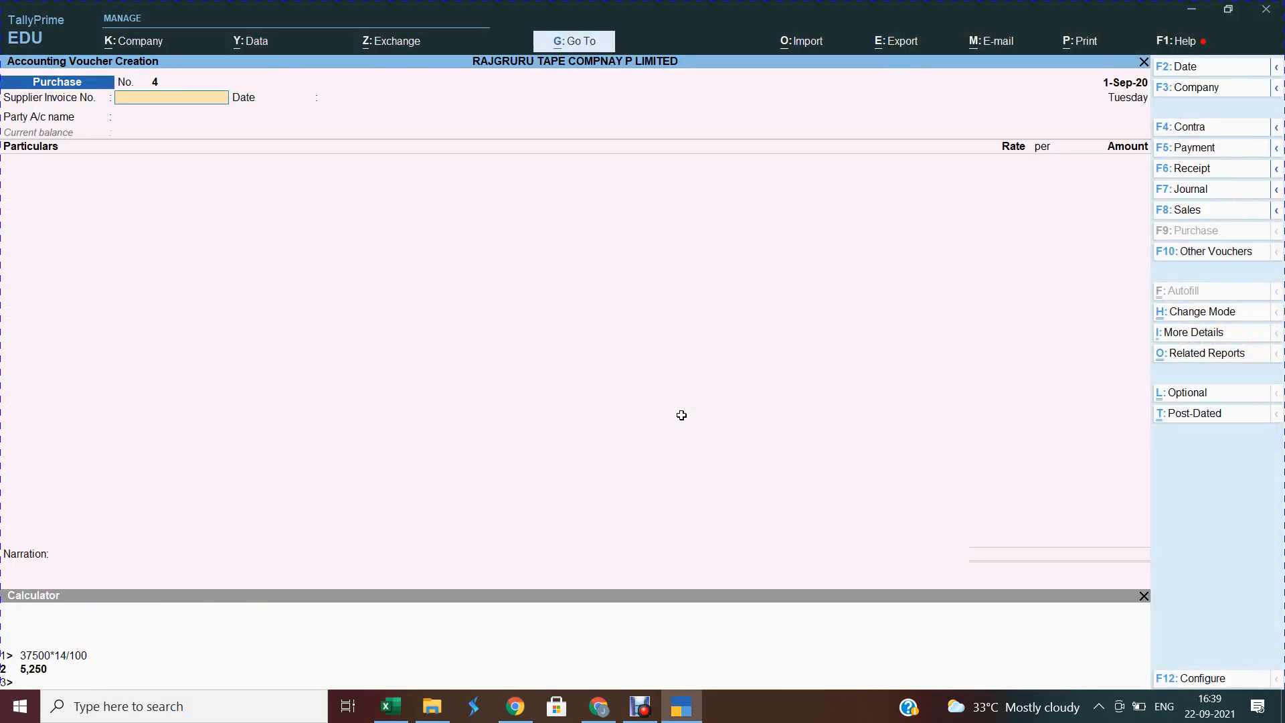
{"action": "key", "text": "F2"}
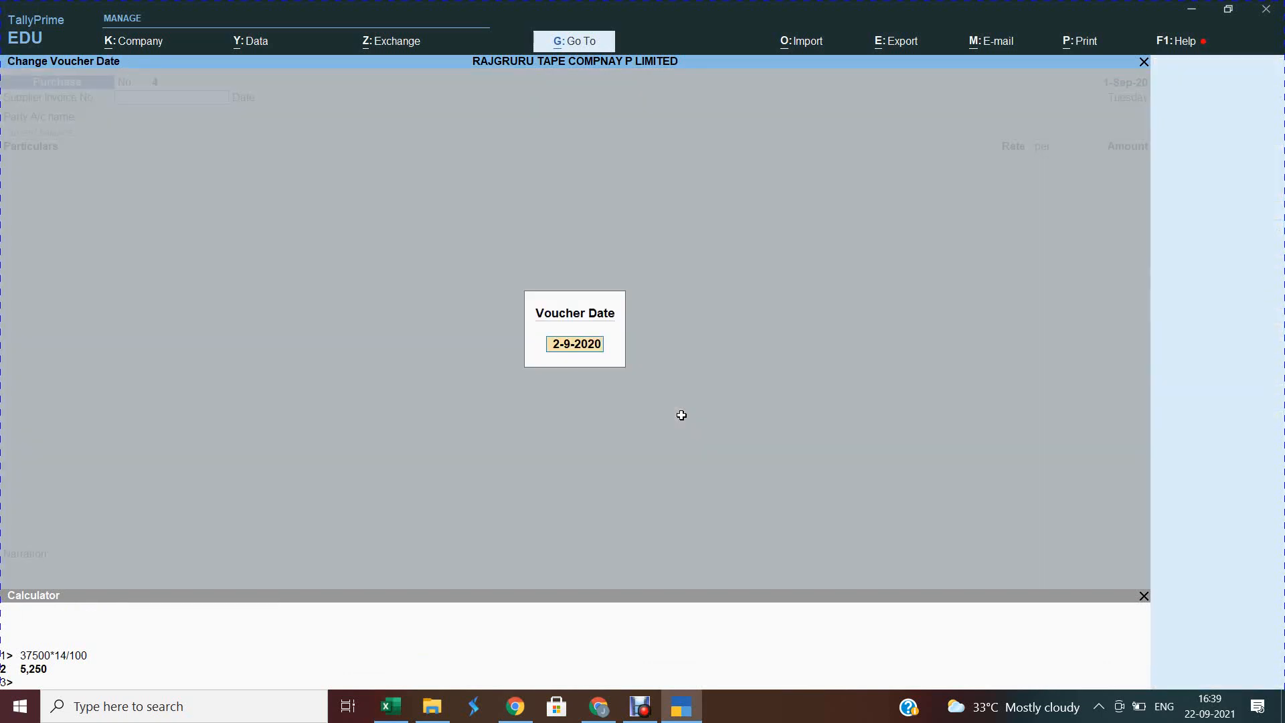
{"action": "key", "text": "alt+Tab"}
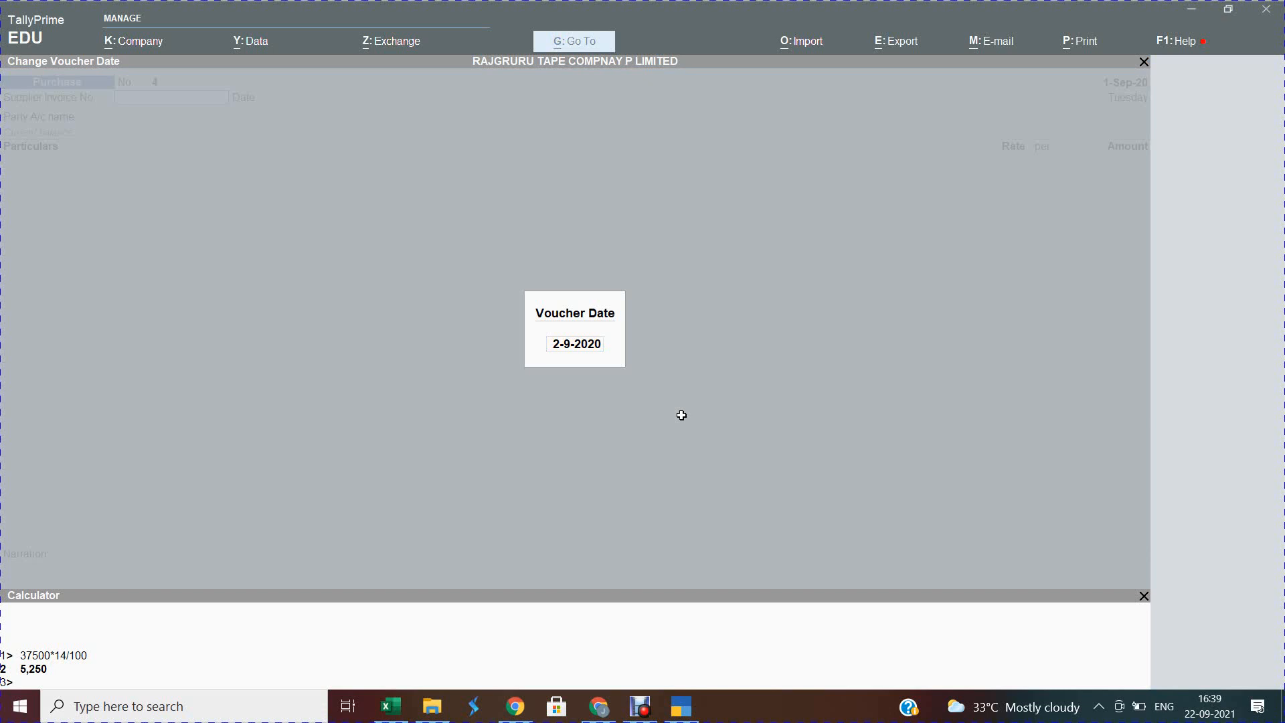
{"action": "left_click", "coordinate": [822, 342]}
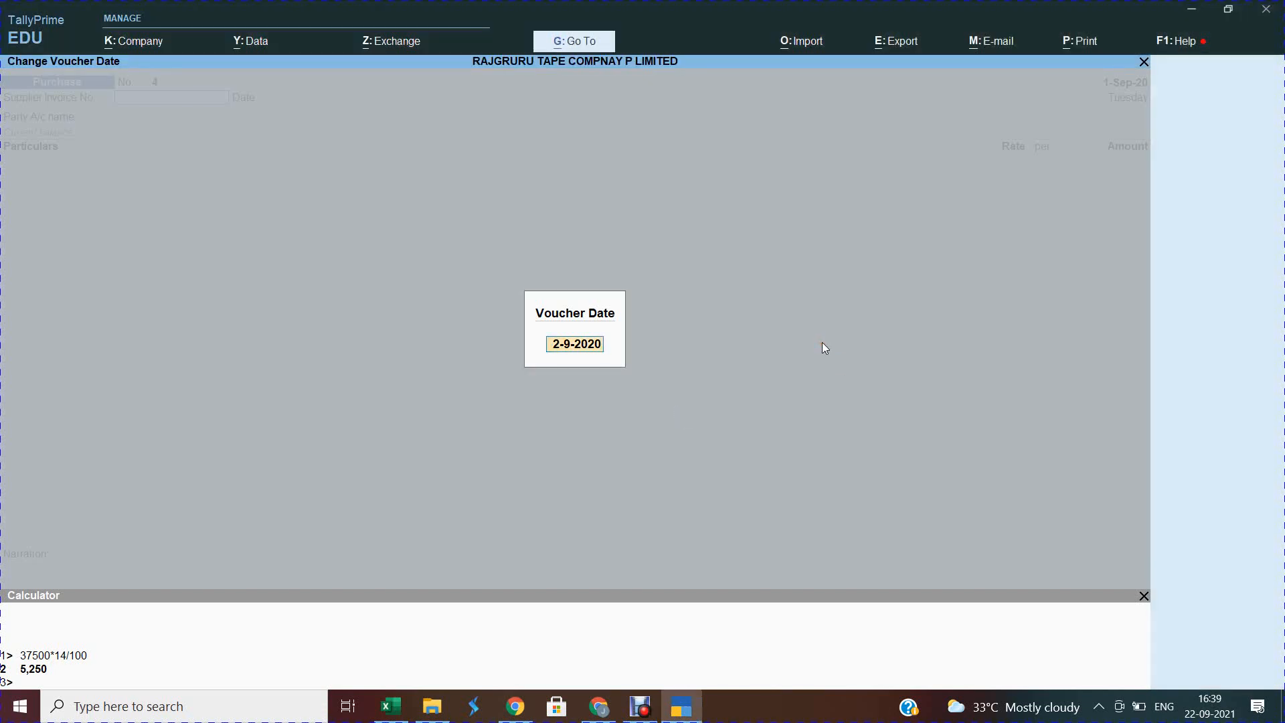
{"action": "key", "text": "Return"}
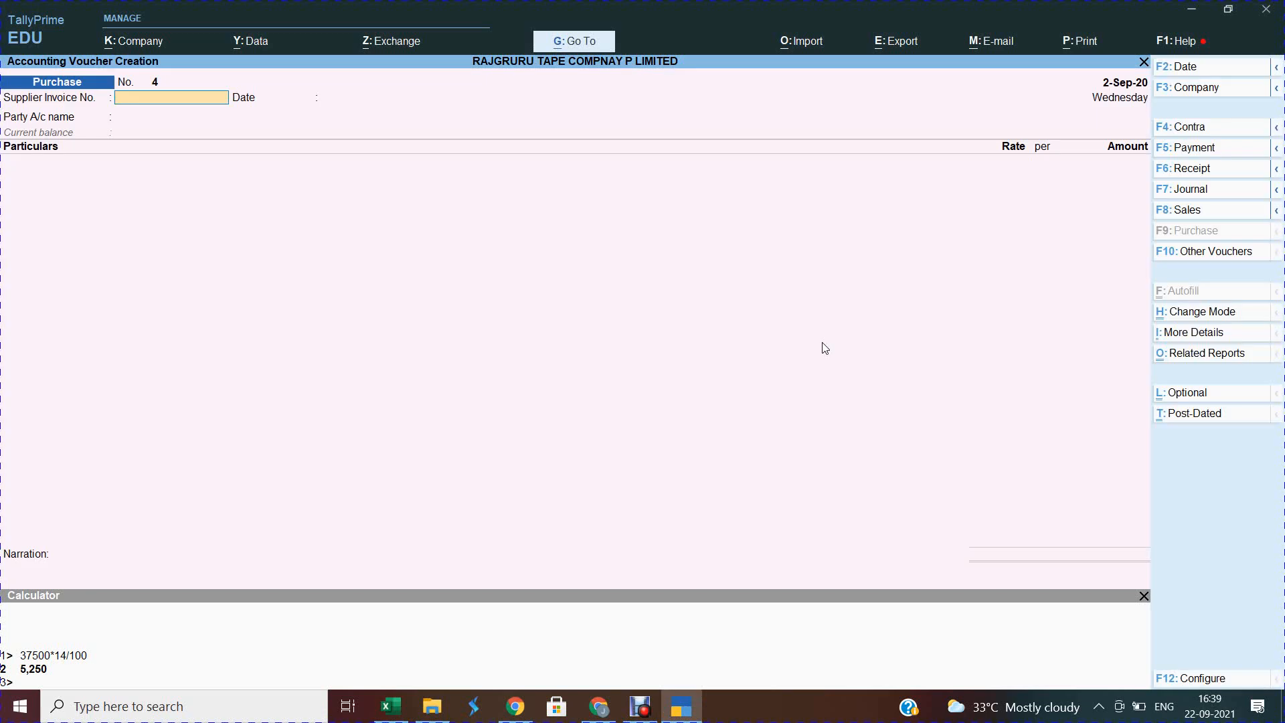
Look up the fourth row's invoice in Excel, enter supplier invoice number 173280 and choose SPM & CO as the party.
{"action": "key", "text": "alt+Tab"}
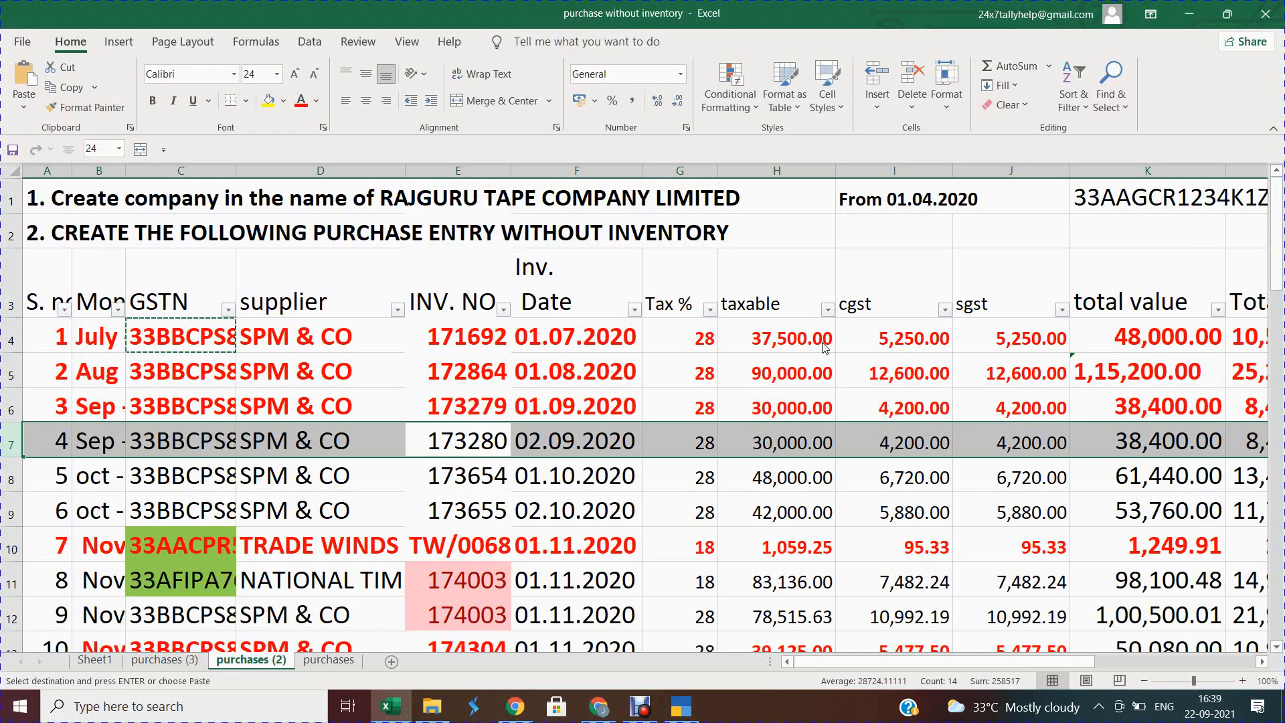
{"action": "key", "text": "alt+Tab"}
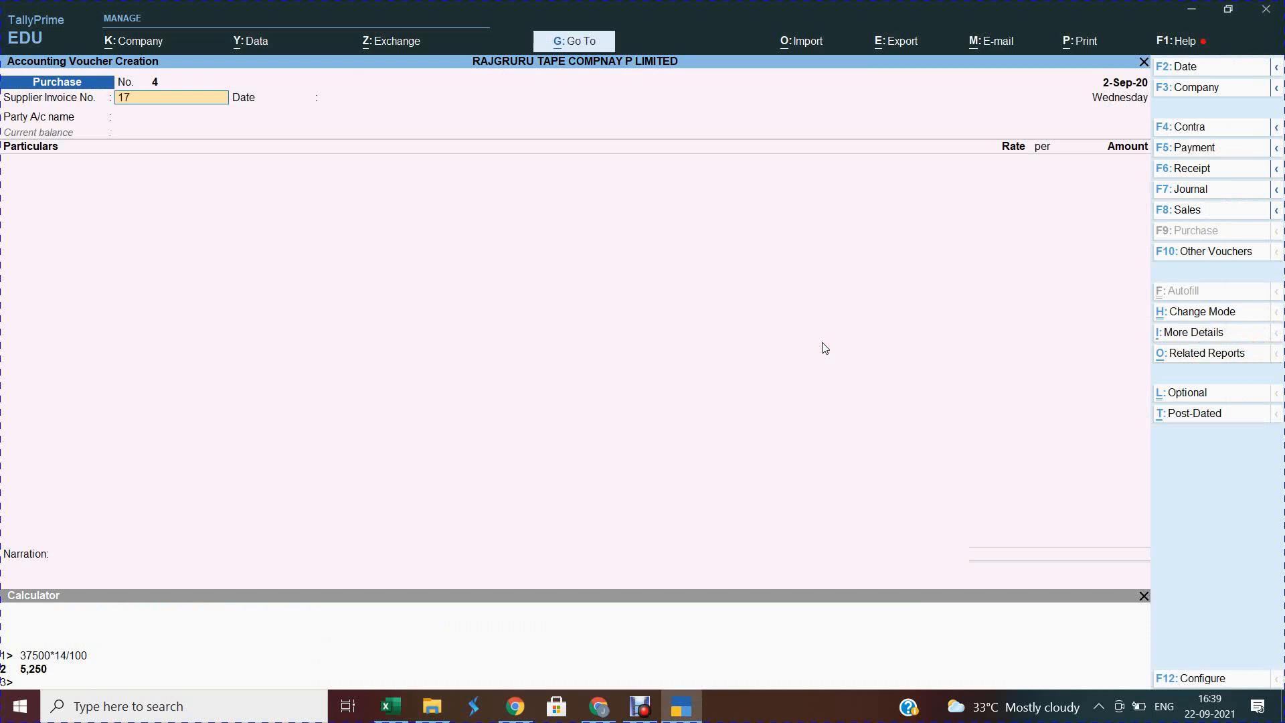
{"action": "type", "text": "173280"}
{"action": "key", "text": "Return"}
{"action": "key", "text": "Return"}
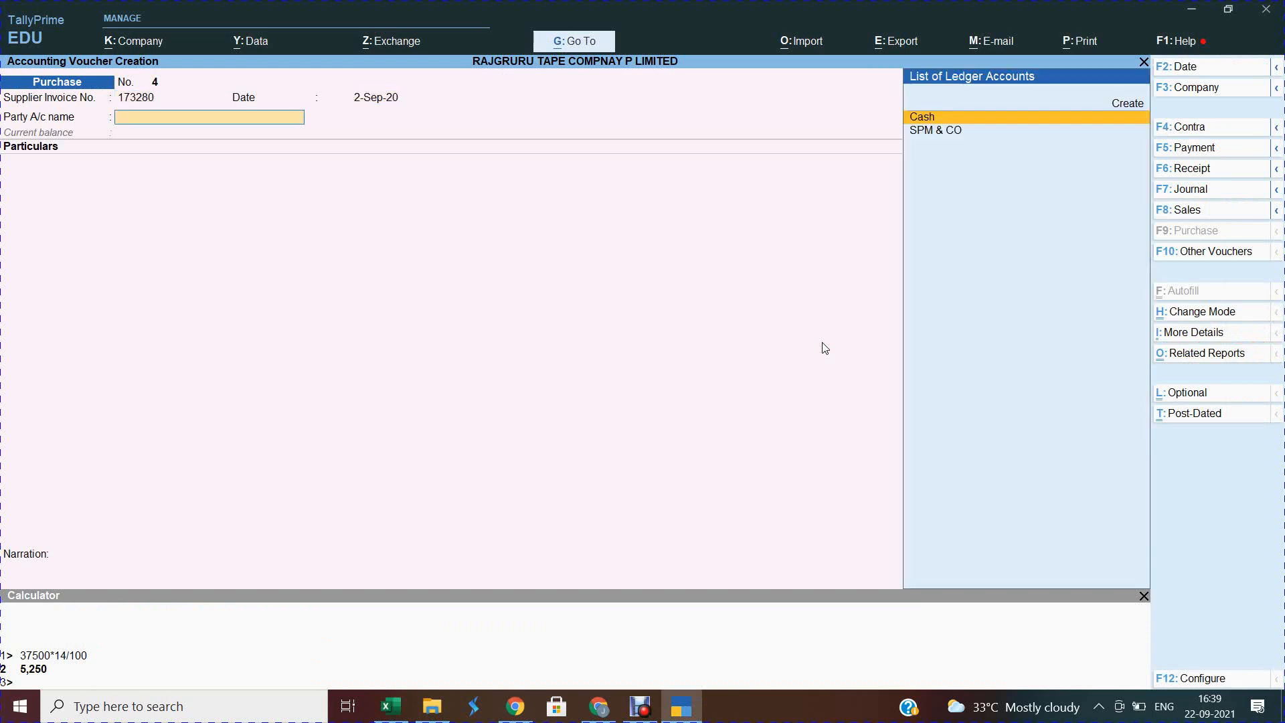
{"action": "key", "text": "Down"}
{"action": "key", "text": "Return"}
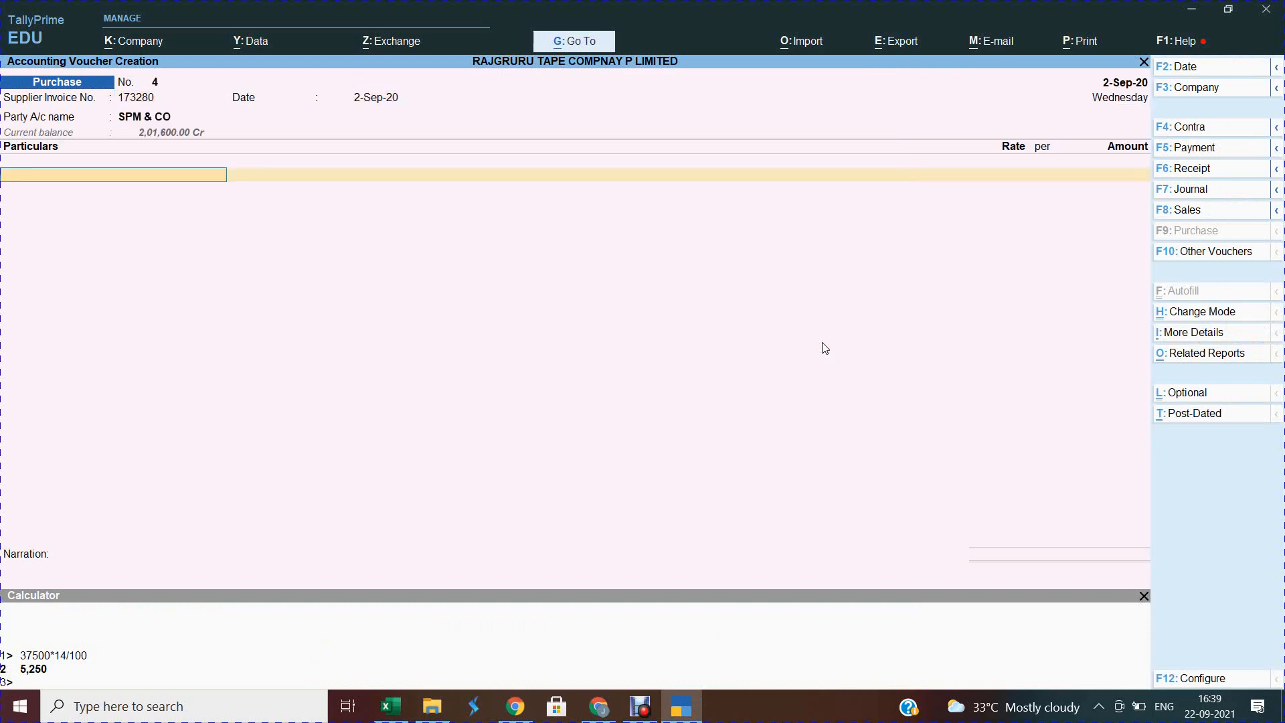
Check the fourth row's taxable value in Excel and add GST LOCAL PURCHASE for 30000 under the 28% tax classification.
{"action": "key", "text": "Return"}
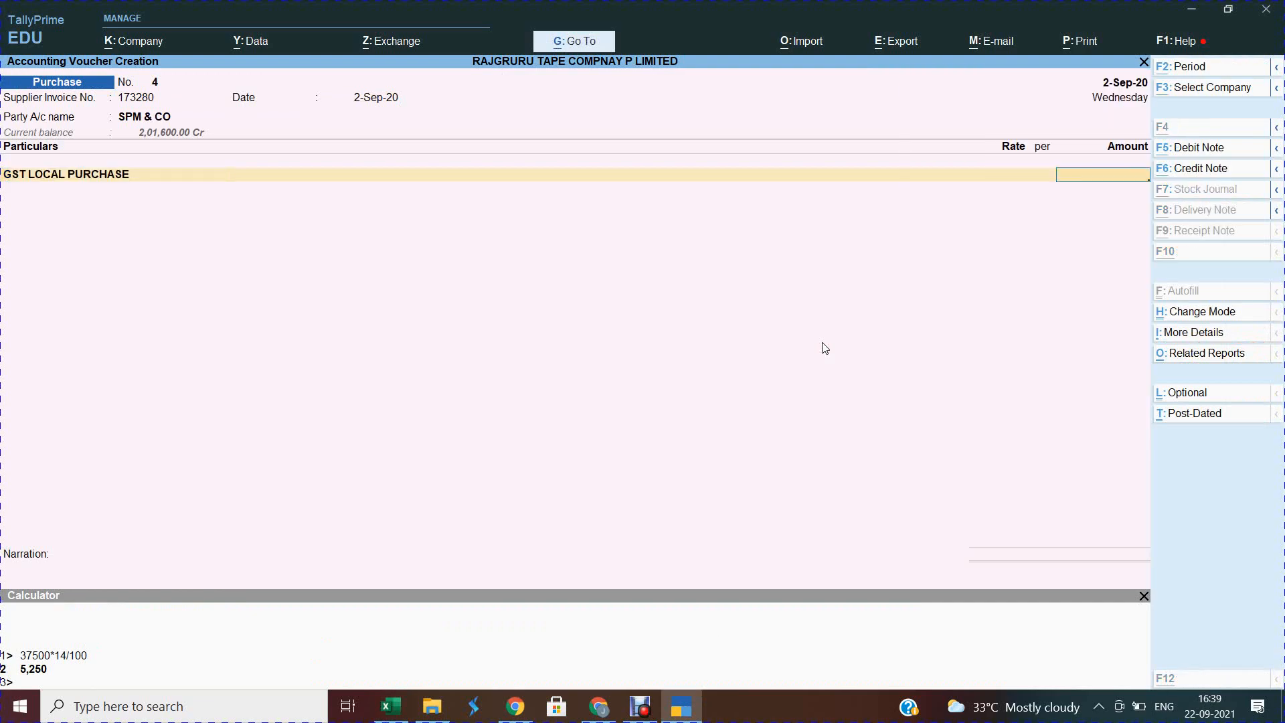
{"action": "key", "text": "alt+Tab"}
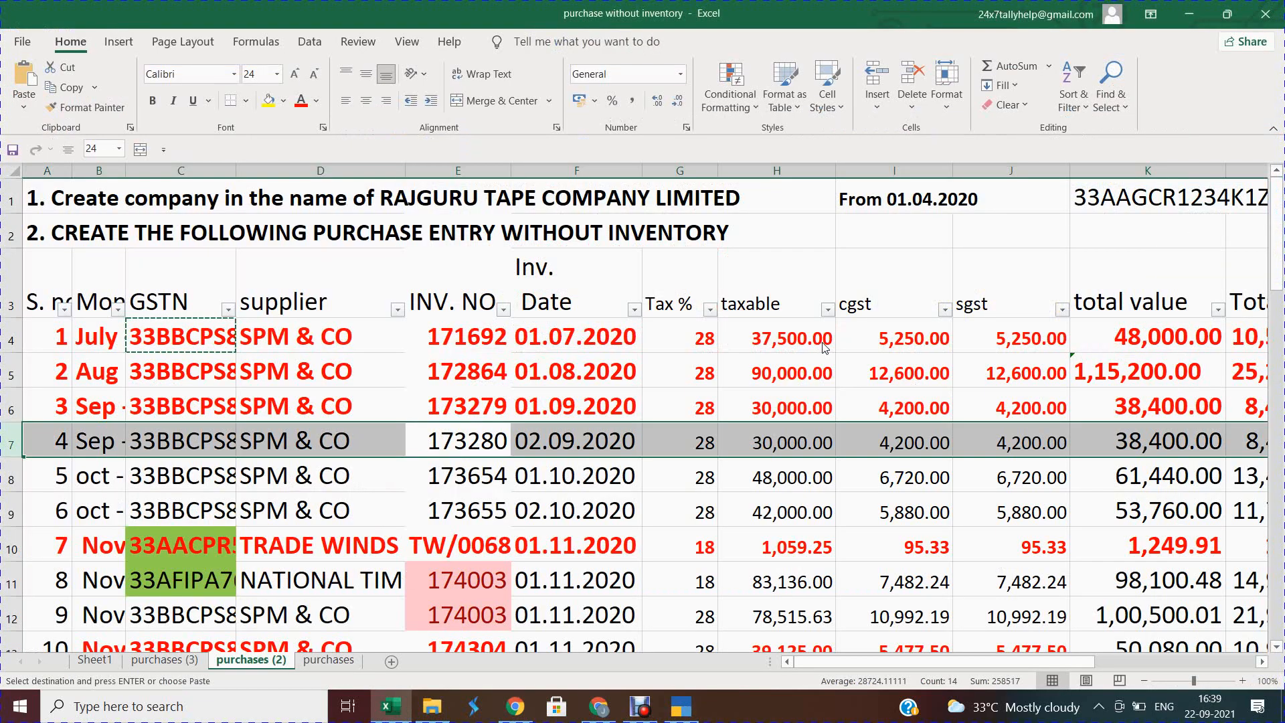
{"action": "key", "text": "alt+Tab"}
{"action": "type", "text": "30000"}
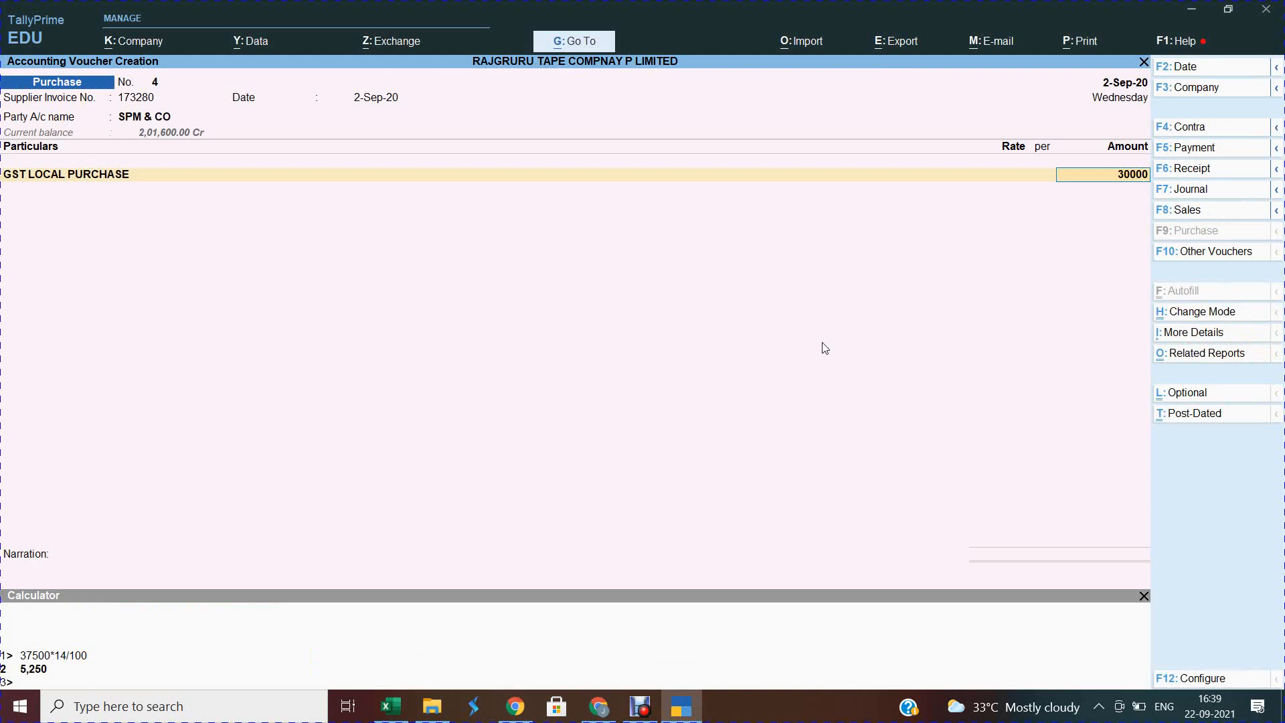
{"action": "key", "text": "Return"}
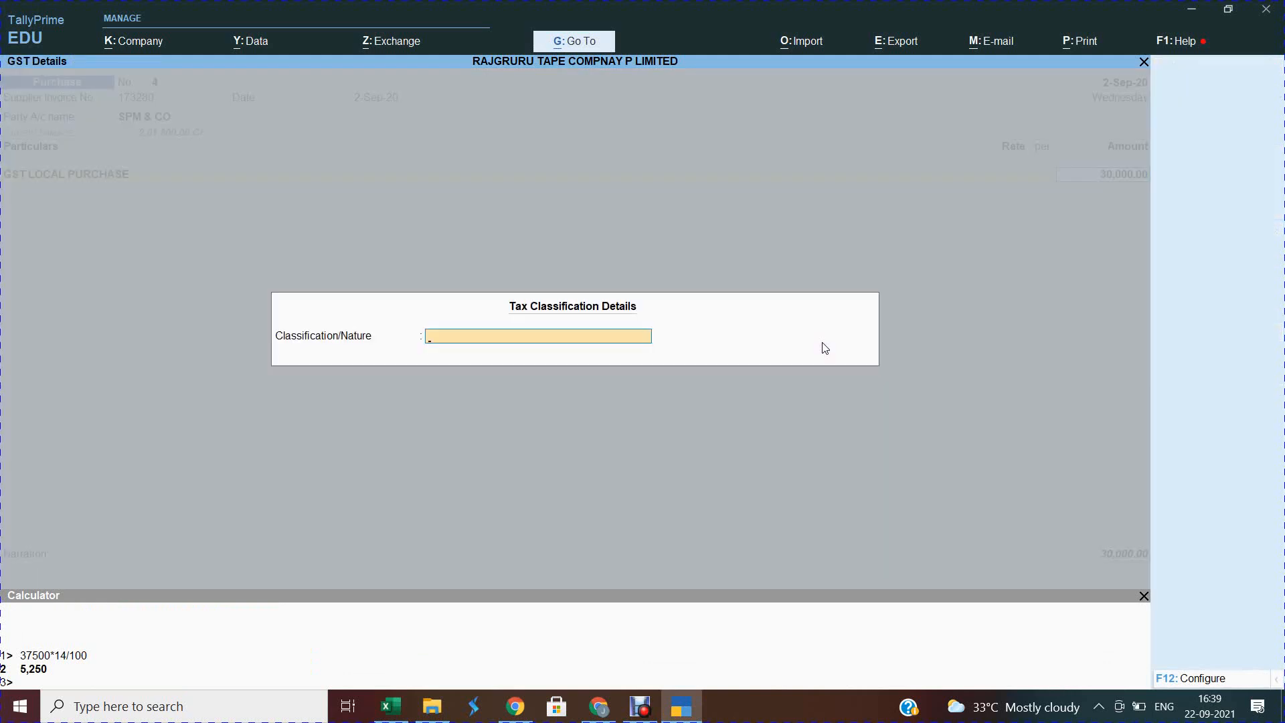
{"action": "type", "text": "18"}
{"action": "key", "text": "Return"}
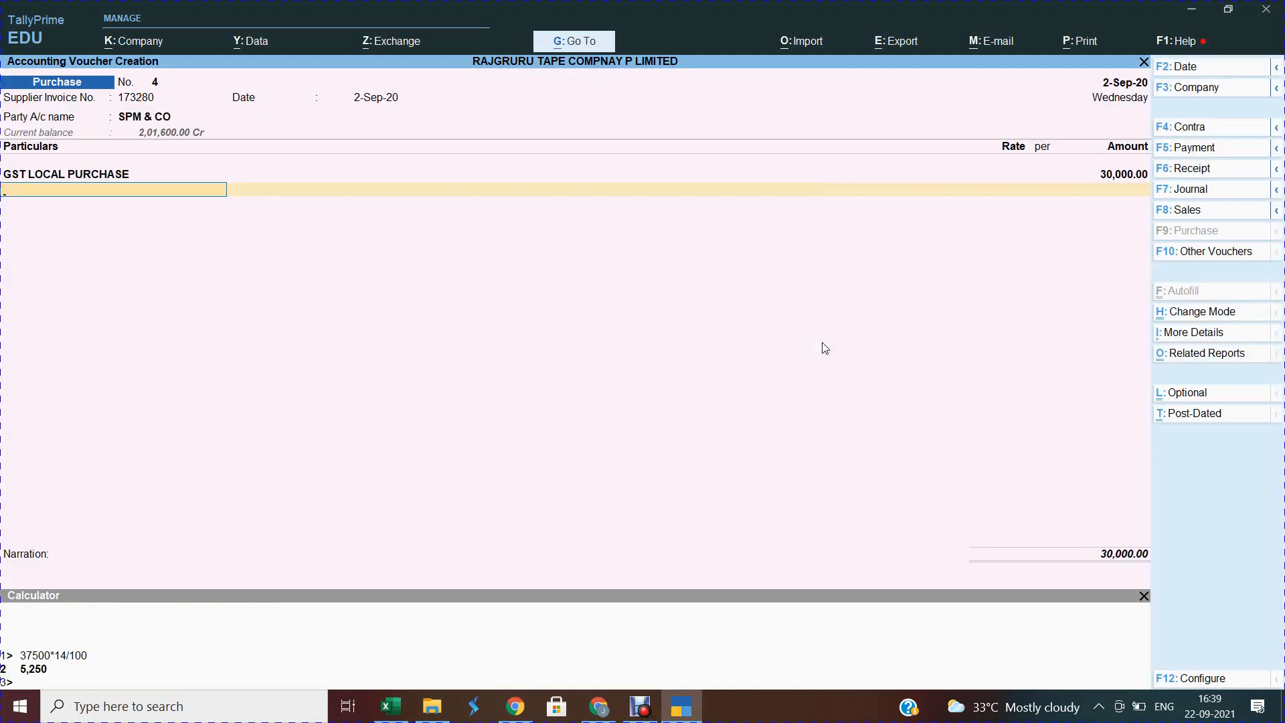
Add INPUT CGST and INPUT SGST with their calculated amounts to the voucher for invoice 173280.
{"action": "type", "text": "IN"}
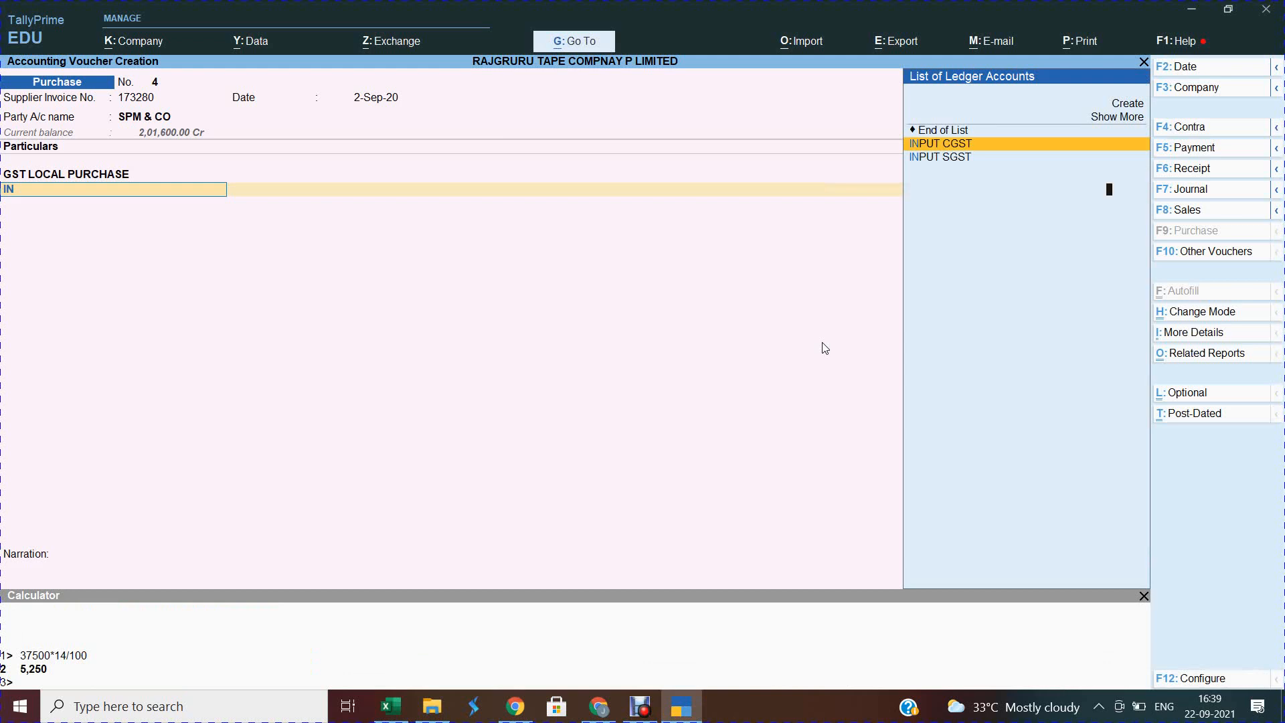
{"action": "key", "text": "Return"}
{"action": "key", "text": "Return"}
{"action": "type", "text": "IN"}
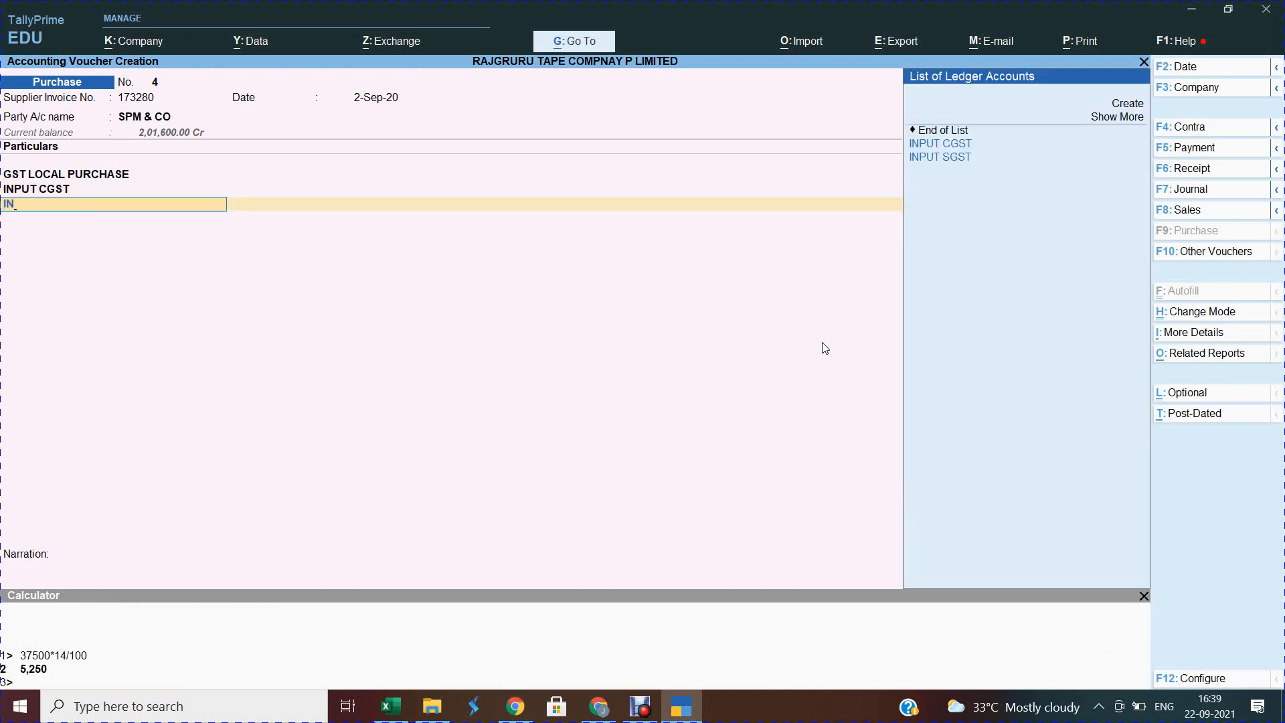
{"action": "key", "text": "Return"}
{"action": "key", "text": "Return"}
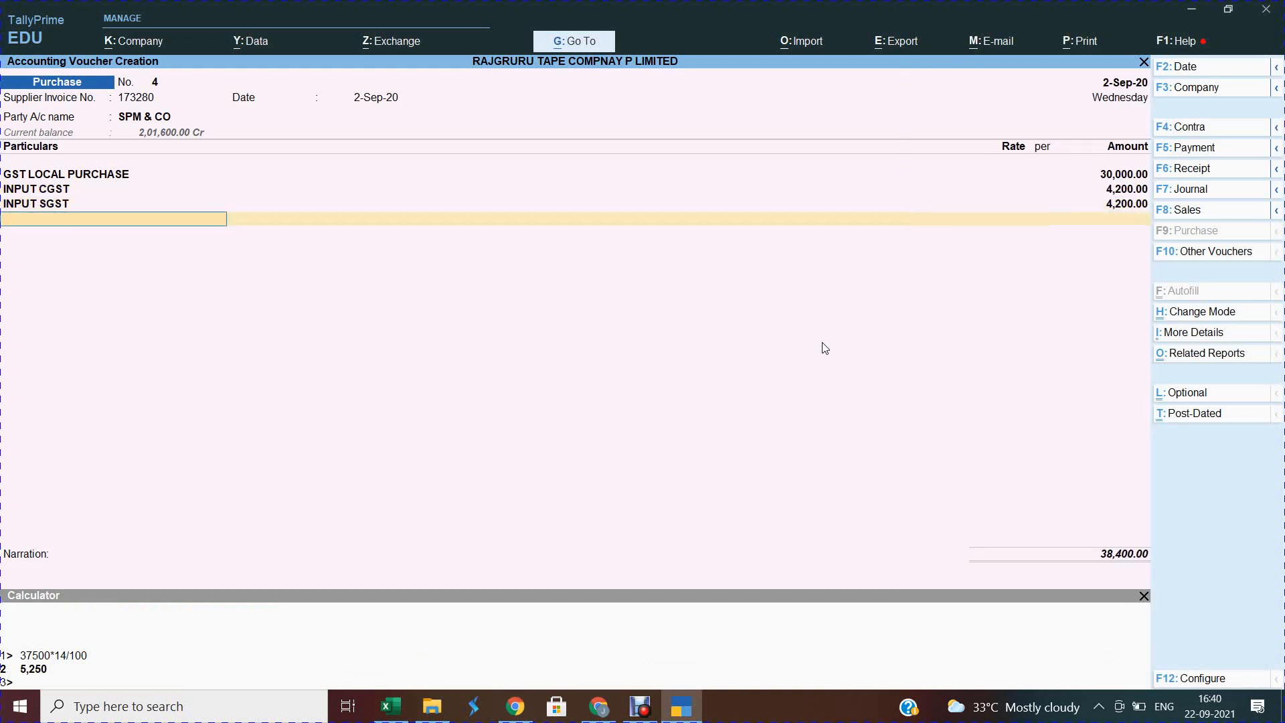
Save the voucher for invoice 173280 with Accept for the modified tax details, and return to the Excel purchase list.
{"action": "key", "text": "ctrl"}
{"action": "key", "text": "ctrl+a"}
{"action": "key", "text": "alt+Tab"}
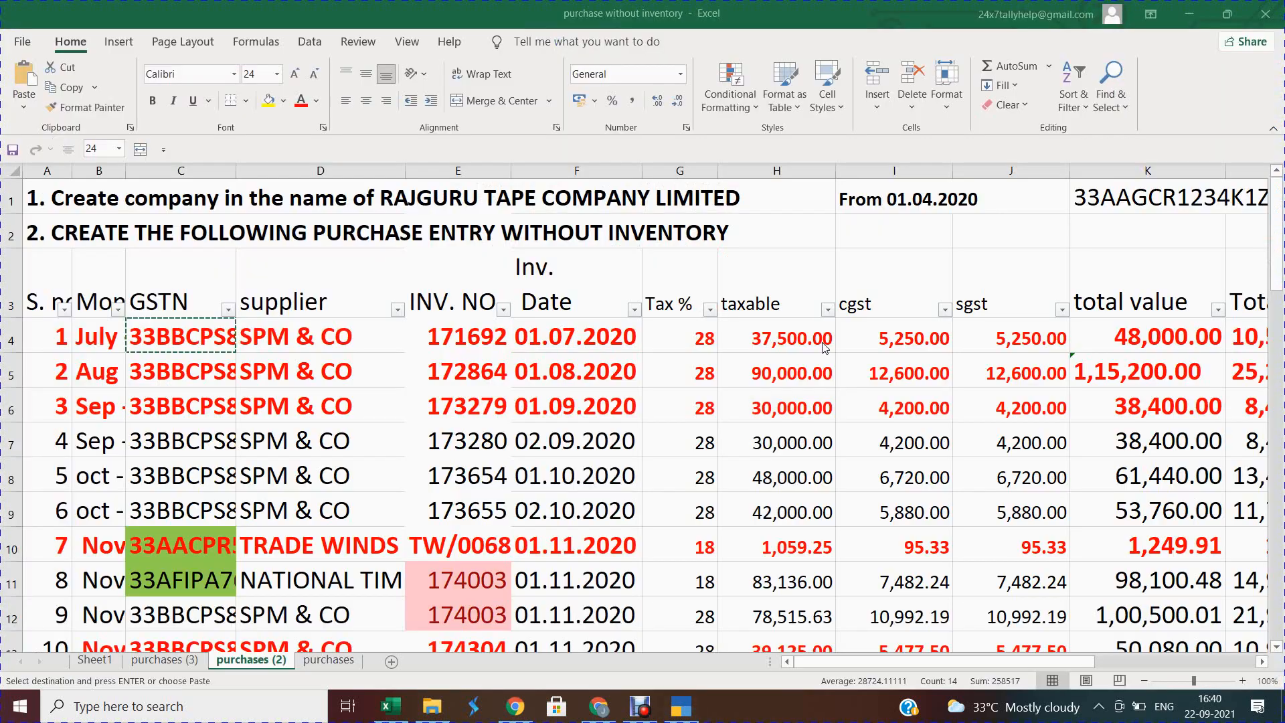
{"action": "key", "text": "alt+Tab"}
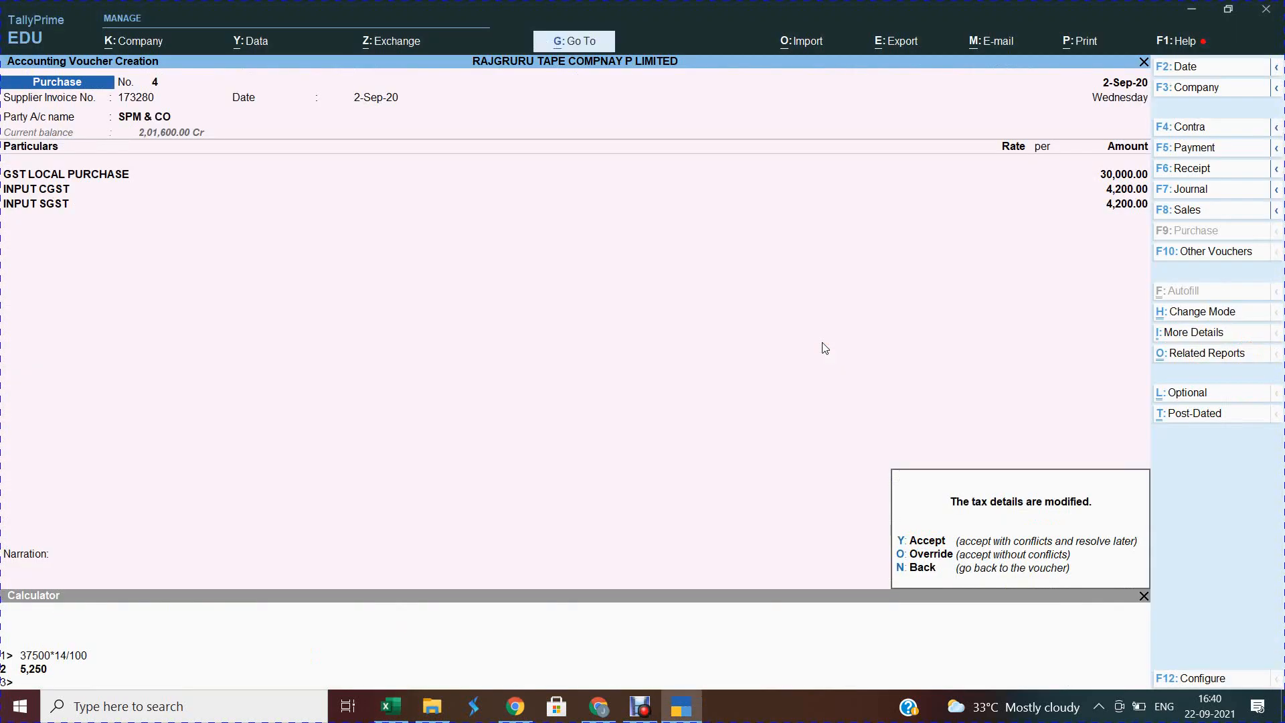
{"action": "key", "text": "y"}
{"action": "key", "text": "alt+Tab"}
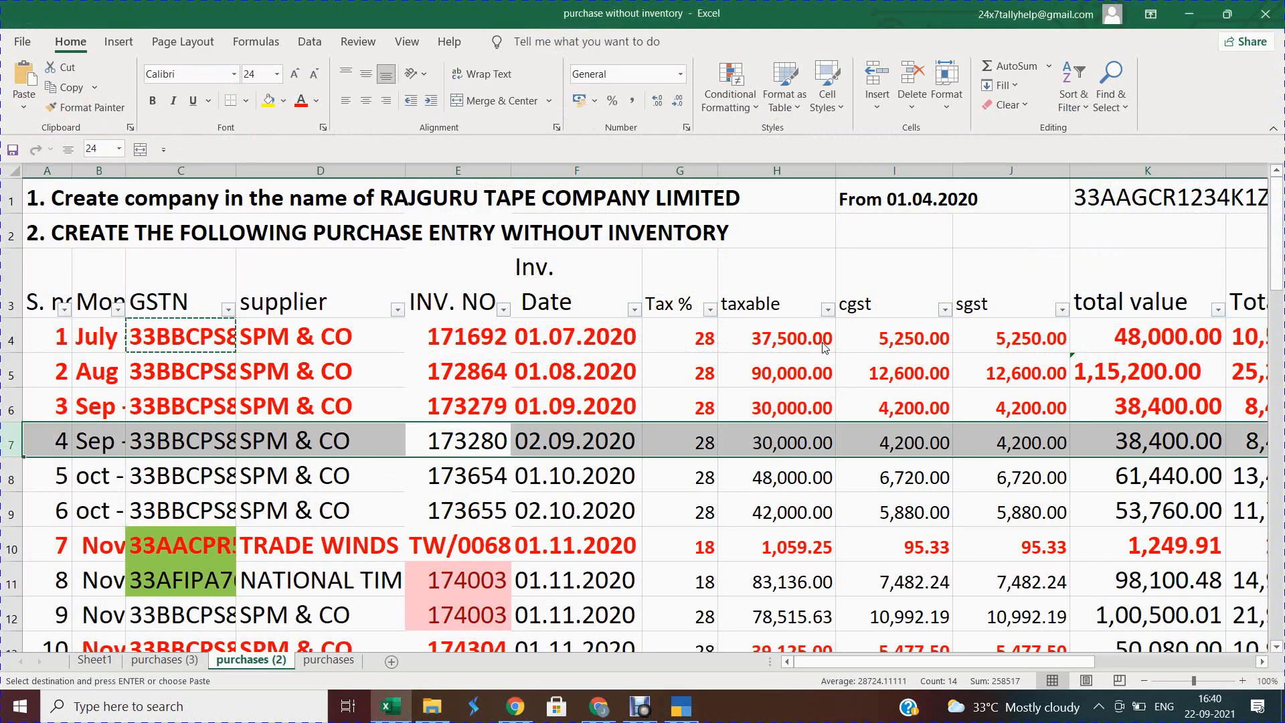
Select the row of the seventh entry, the TRADE WINDS purchase, in the Excel list.
{"action": "key", "text": "Down"}
{"action": "key", "text": "shift+space"}
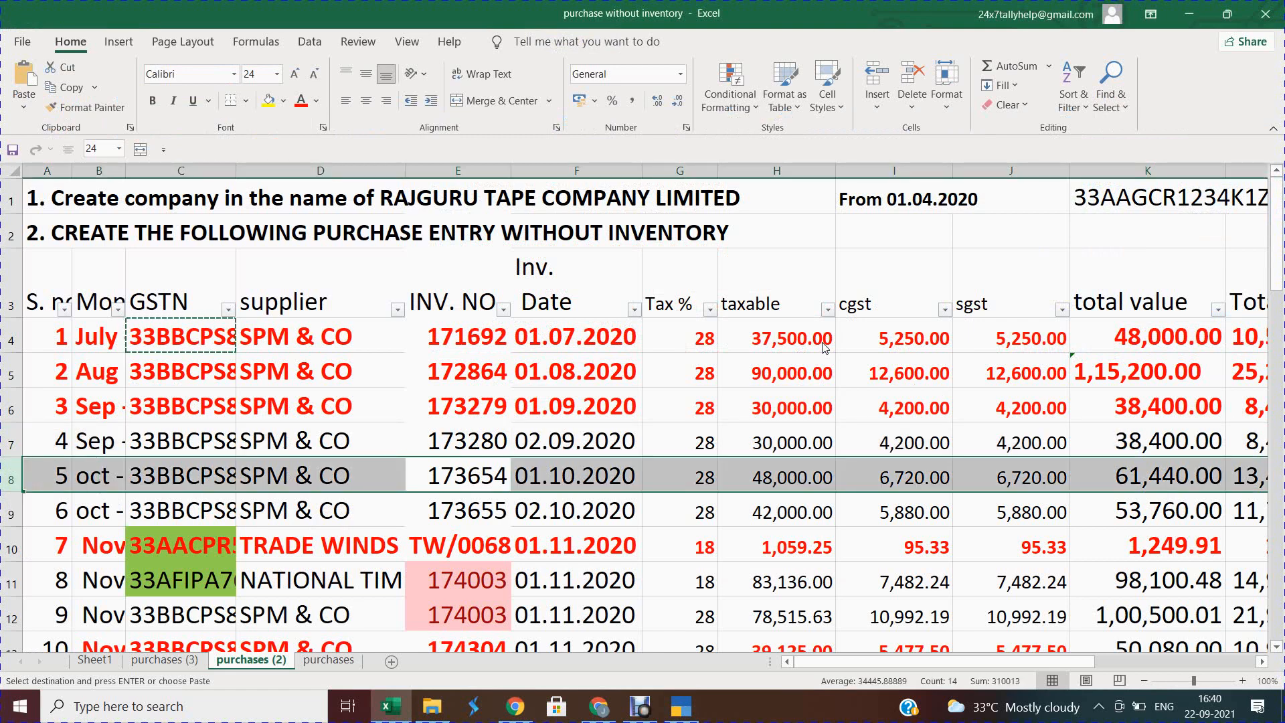
{"action": "key", "text": "Down"}
{"action": "key", "text": "Down"}
{"action": "key", "text": "Down"}
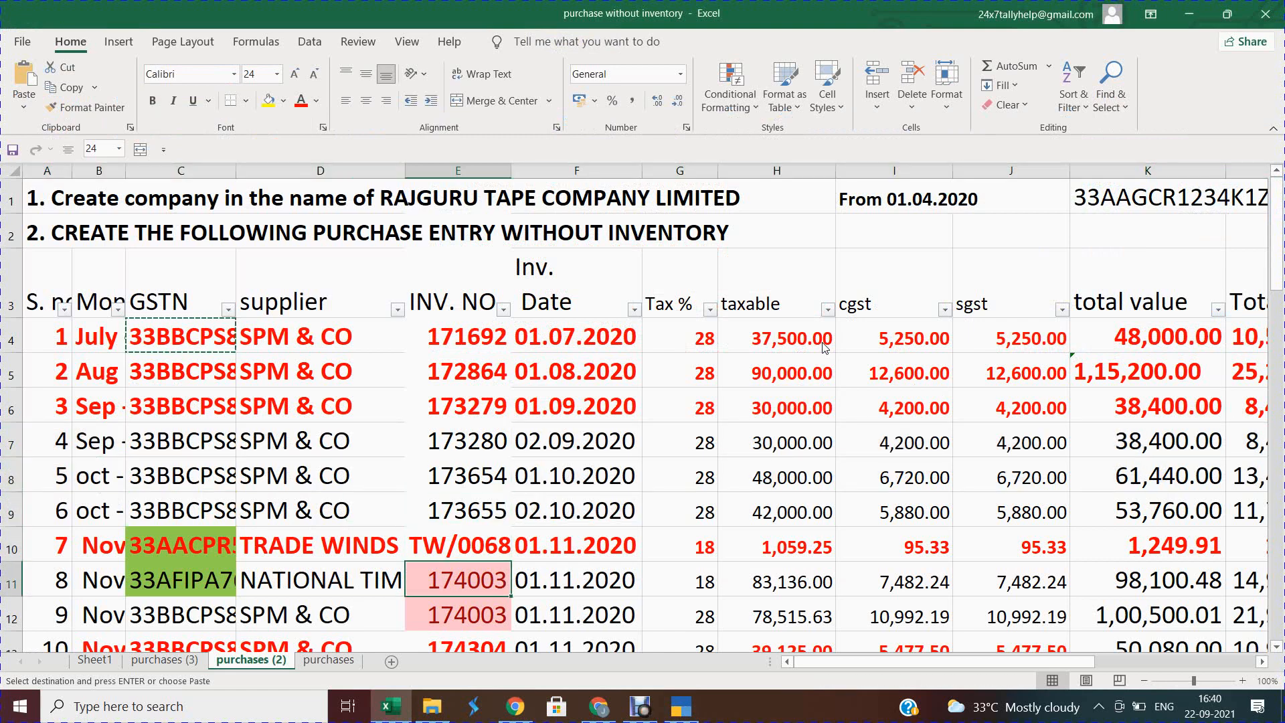
{"action": "key", "text": "Up"}
{"action": "key", "text": "shift+space"}
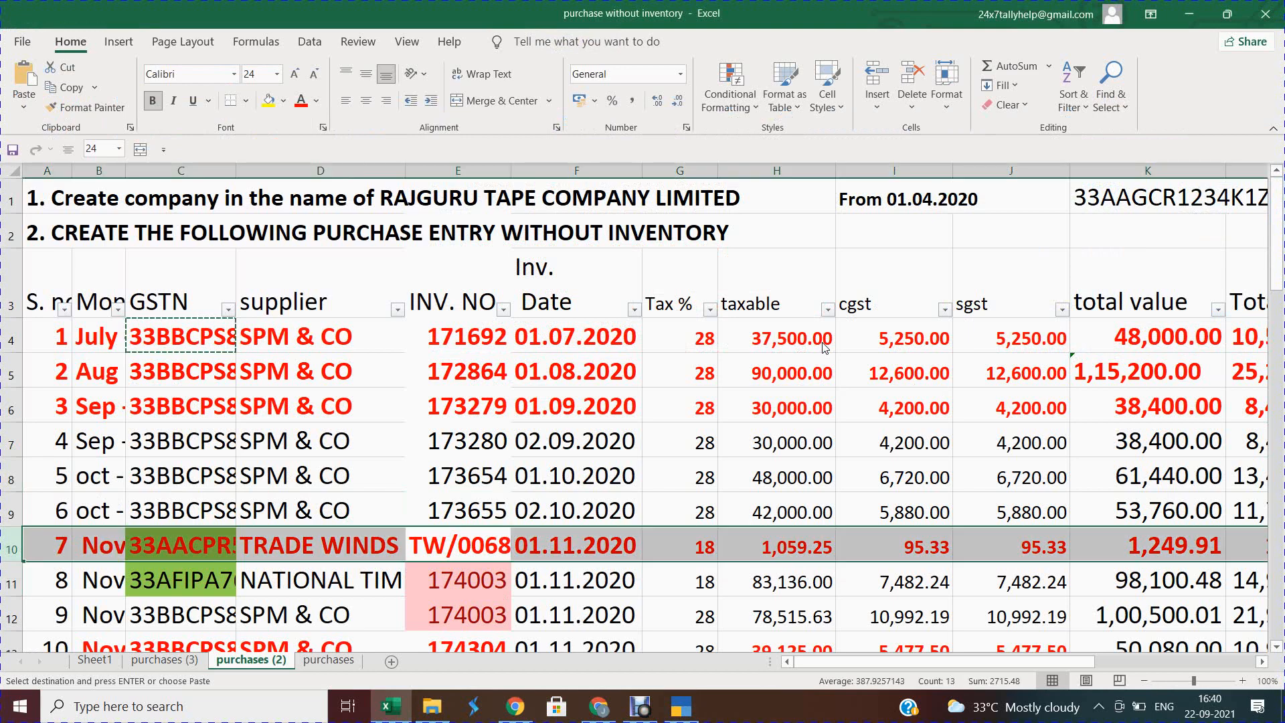
Switch to TallyPrime and set the purchase voucher date to 1.11.20, checking the invoice date in Excel.
{"action": "key", "text": "alt+Tab"}
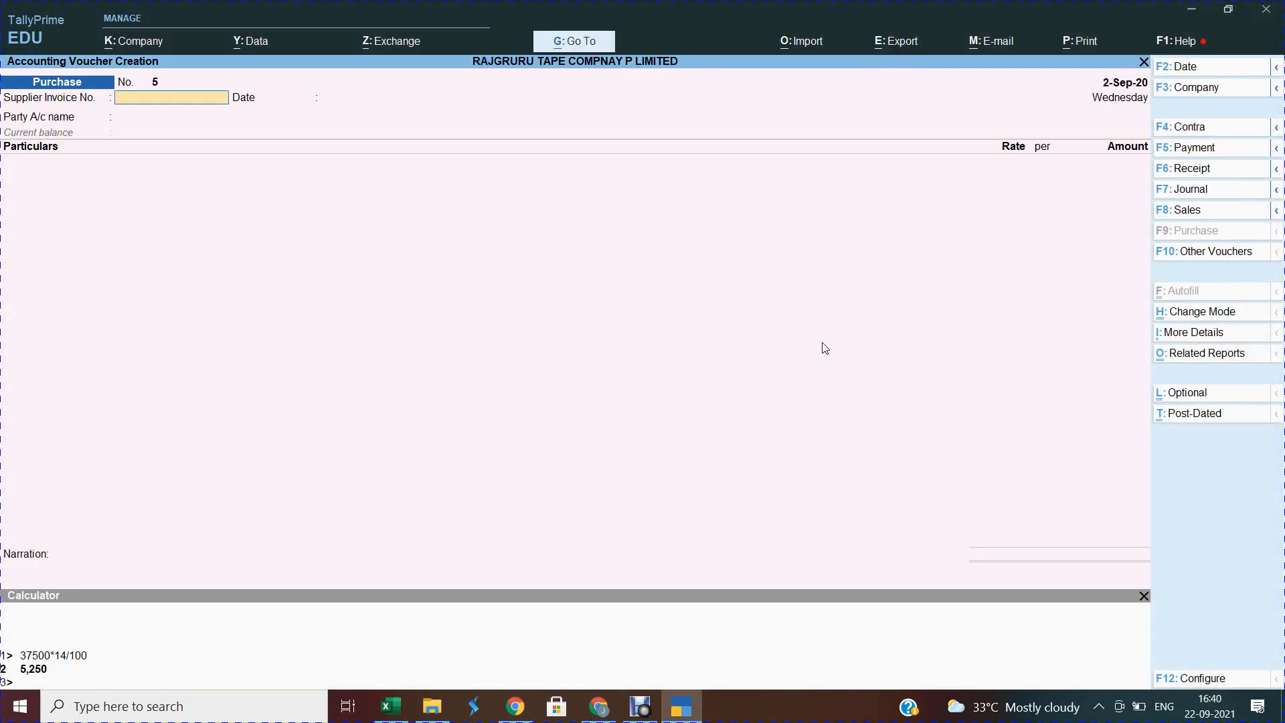
{"action": "key", "text": "F2"}
{"action": "key", "text": "alt+Tab"}
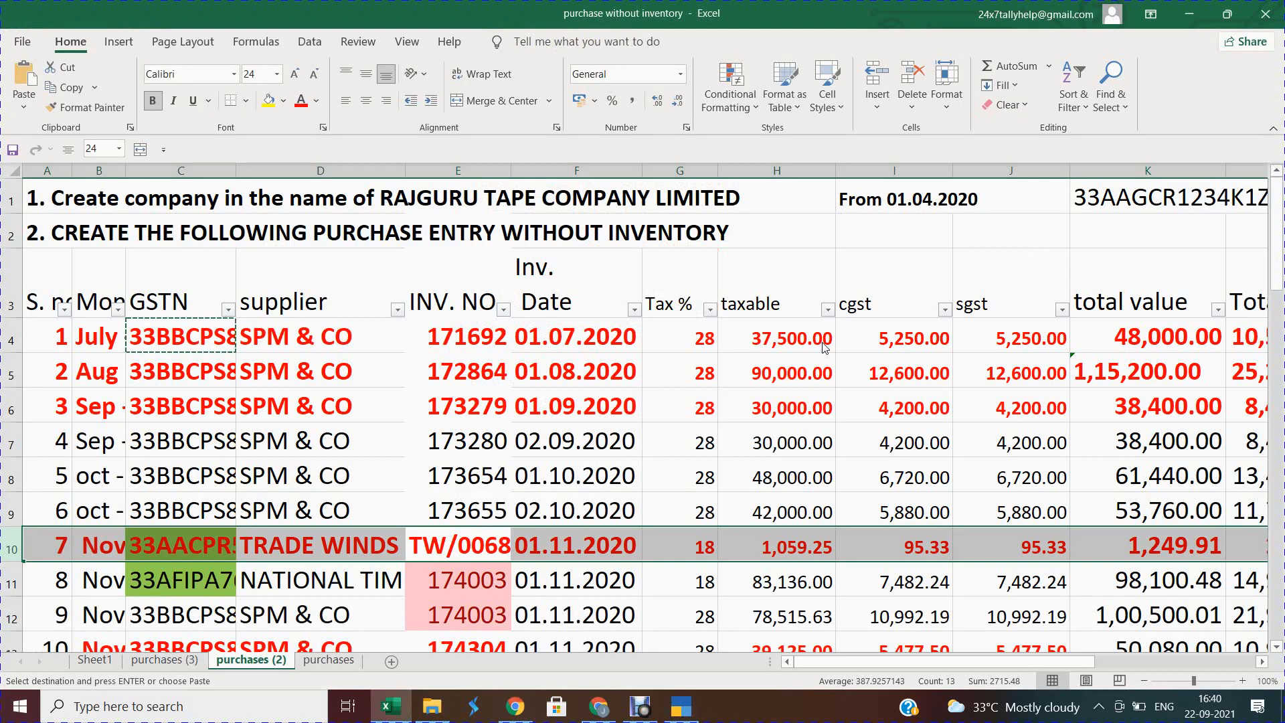
{"action": "key", "text": "alt+Tab"}
{"action": "type", "text": "1.1"}
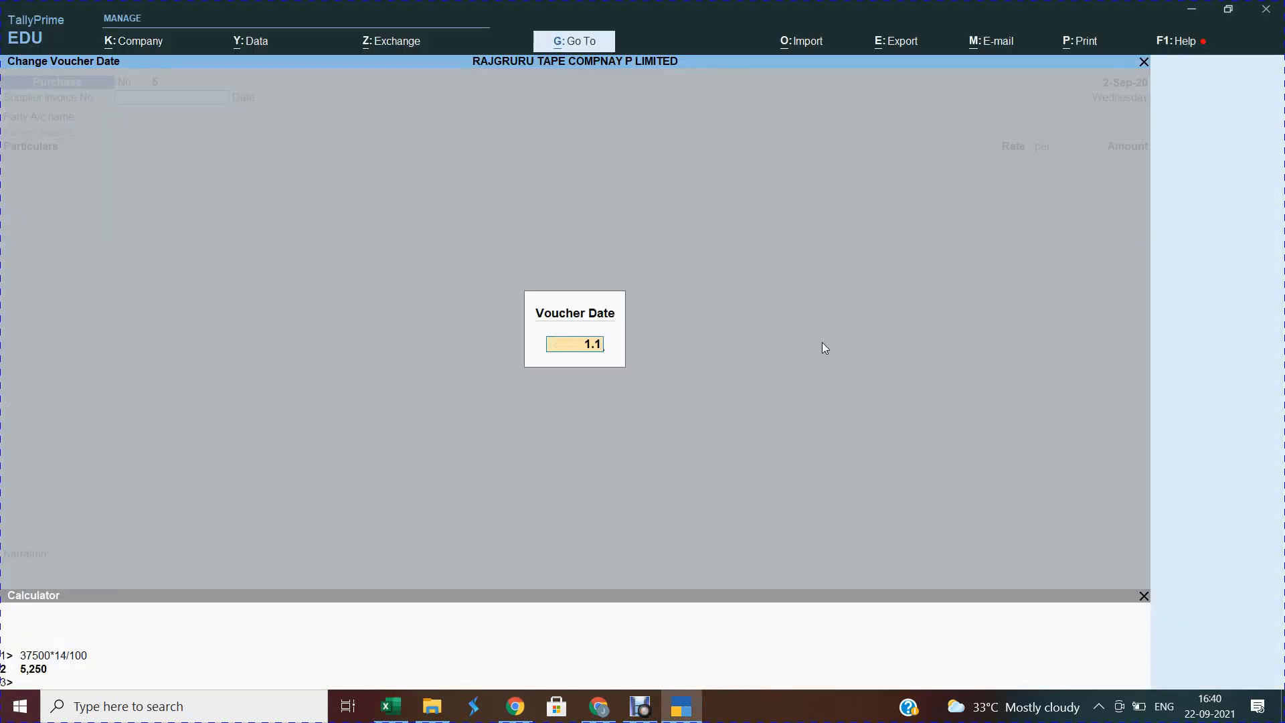
{"action": "type", "text": "1.20"}
{"action": "key", "text": "Return"}
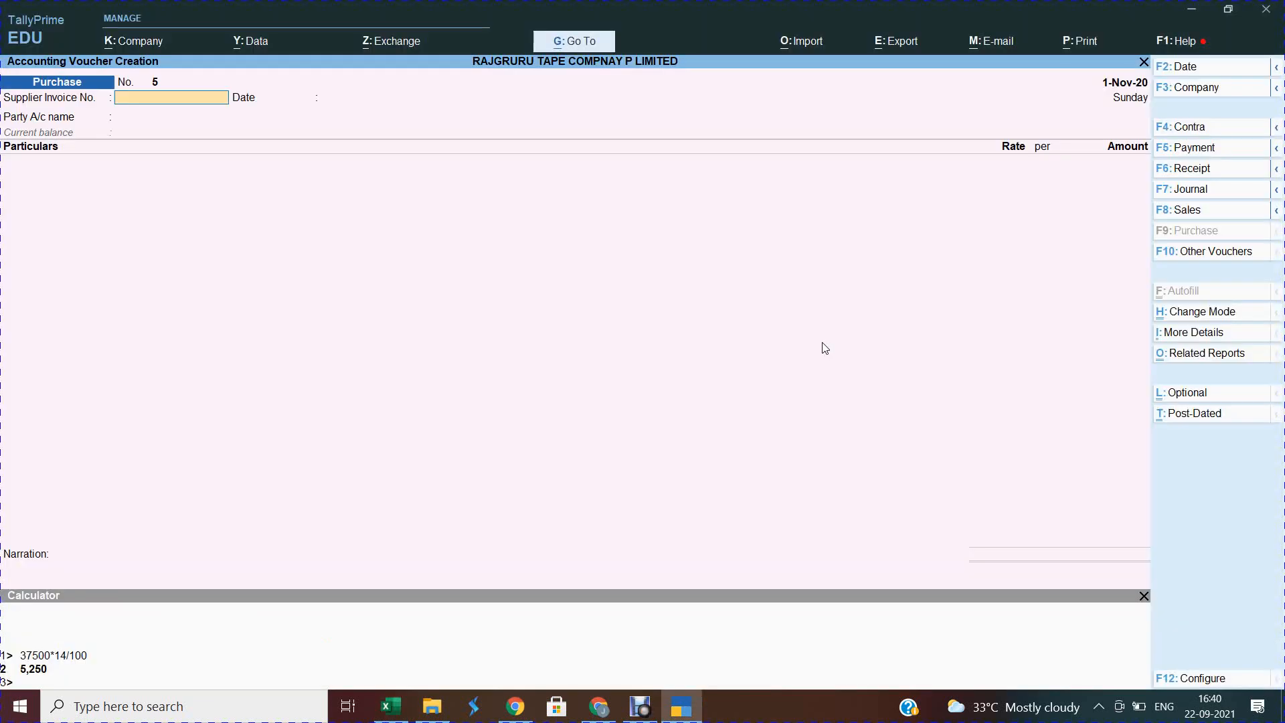
Look up the TRADE WINDS invoice in Excel and enter supplier invoice number 0068 dated 1-Nov-20 in the voucher.
{"action": "key", "text": "alt+Tab"}
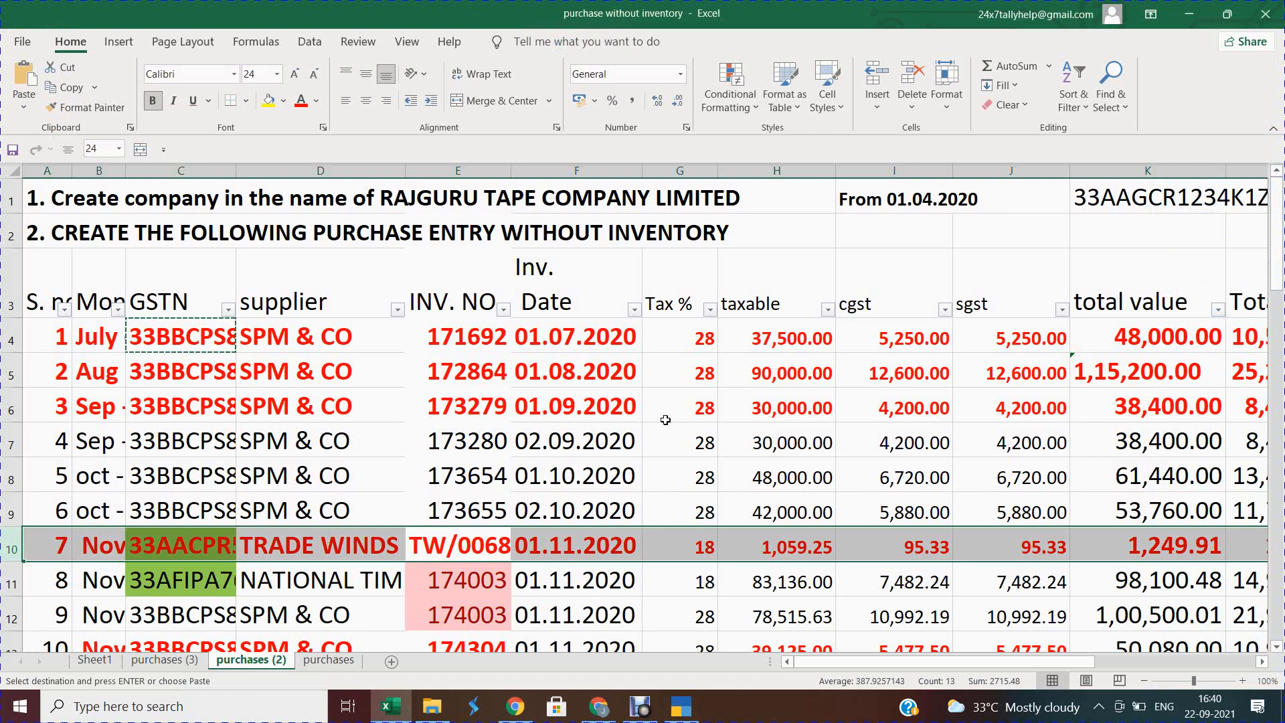
{"action": "key", "text": "alt+Tab"}
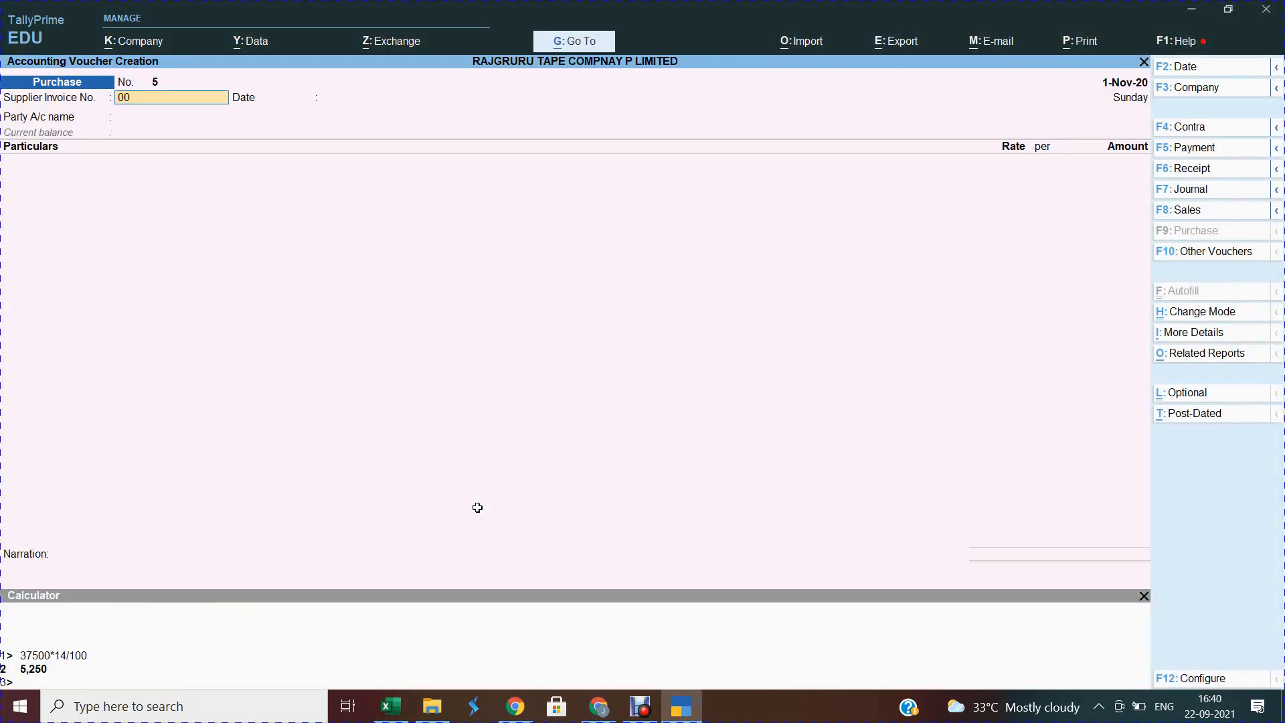
{"action": "key", "text": "Return"}
{"action": "key", "text": "Return"}
{"action": "key", "text": "alt+Tab"}
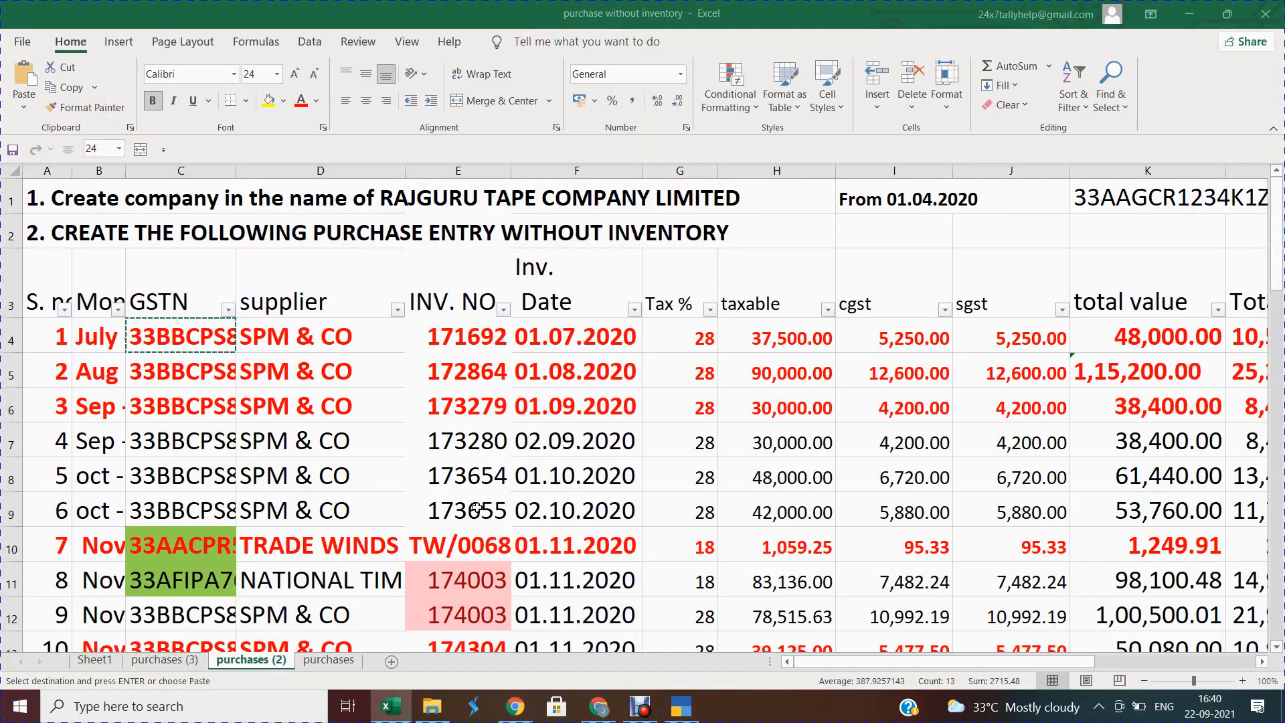
{"action": "key", "text": "alt+Tab"}
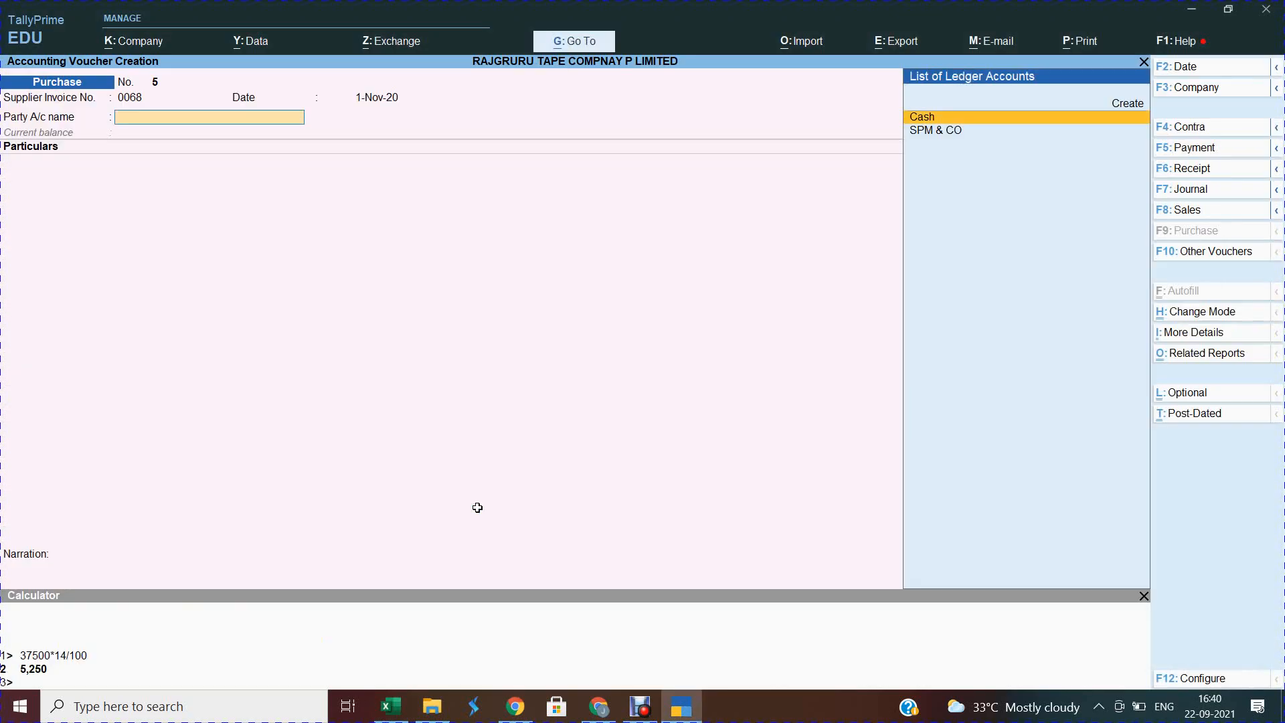
Create the supplier ledger TRADE WINDS under Sundry Creditors from the voucher's party field and save it.
{"action": "key", "text": "ctrl"}
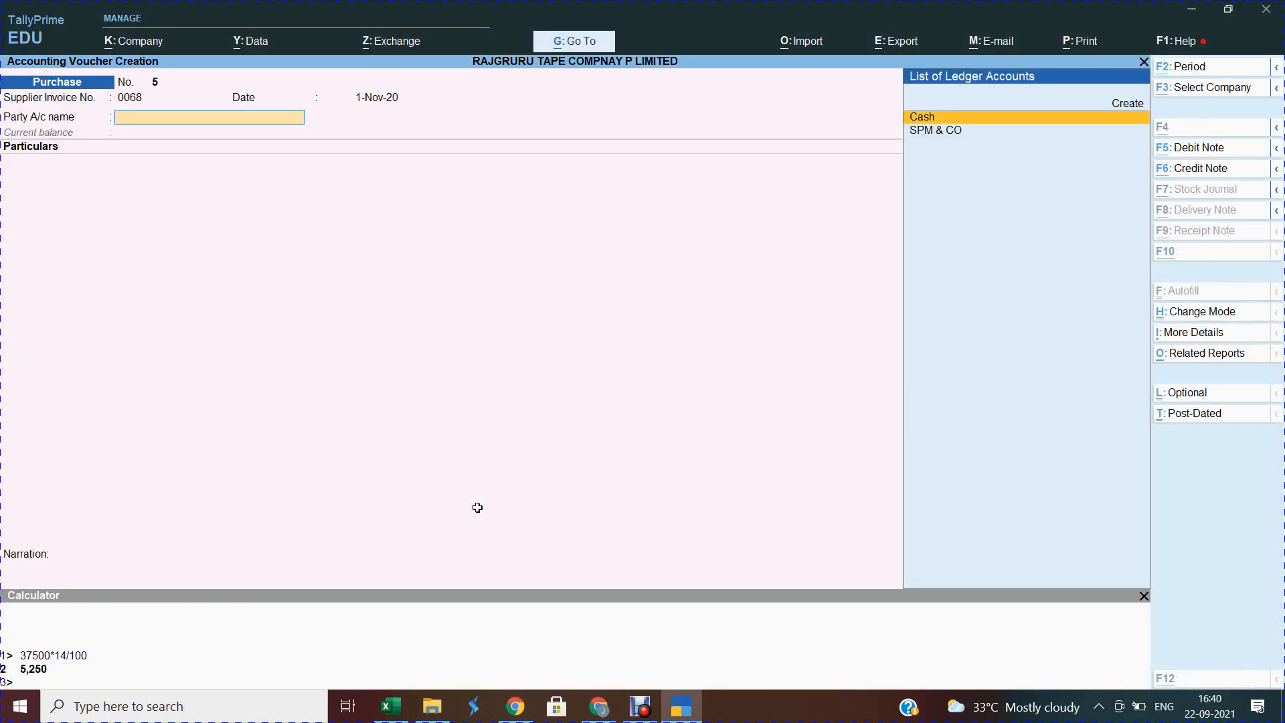
{"action": "key", "text": "alt+c"}
{"action": "type", "text": "TR"}
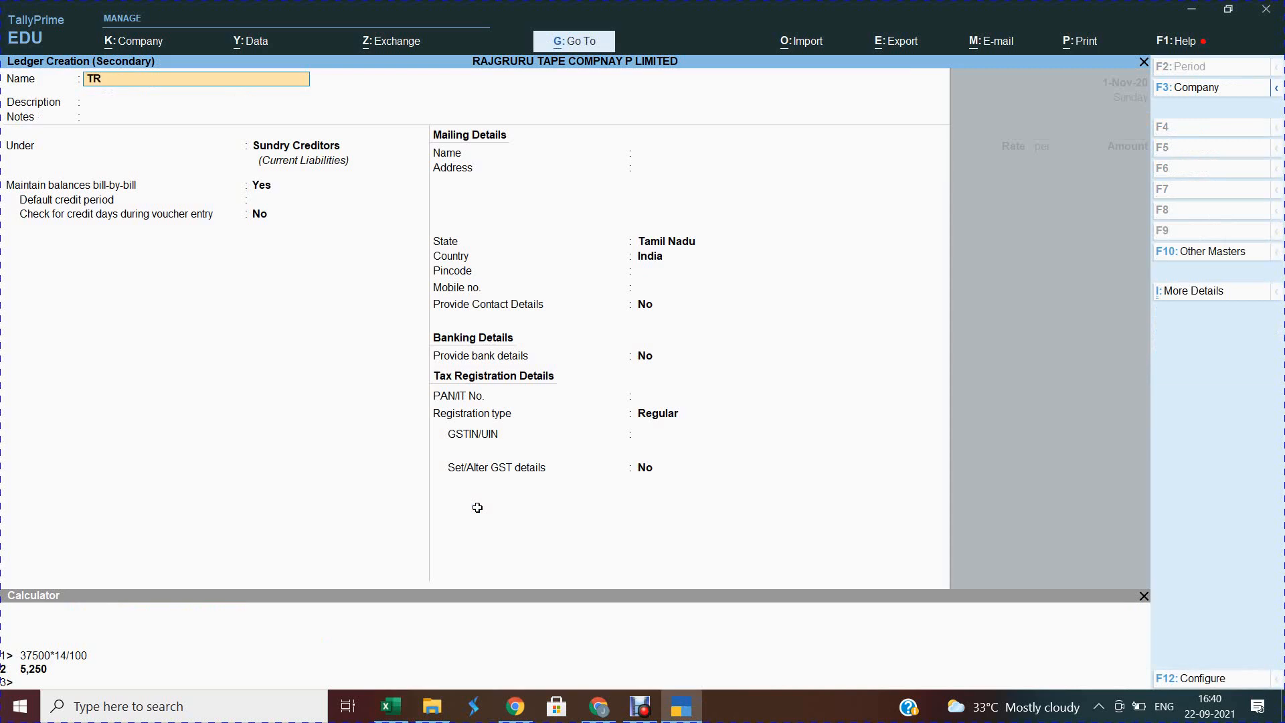
{"action": "type", "text": "ADE WINDS"}
{"action": "key", "text": "Return"}
{"action": "key", "text": "Return"}
{"action": "key", "text": "Return"}
{"action": "key", "text": "Return"}
{"action": "key", "text": "Return"}
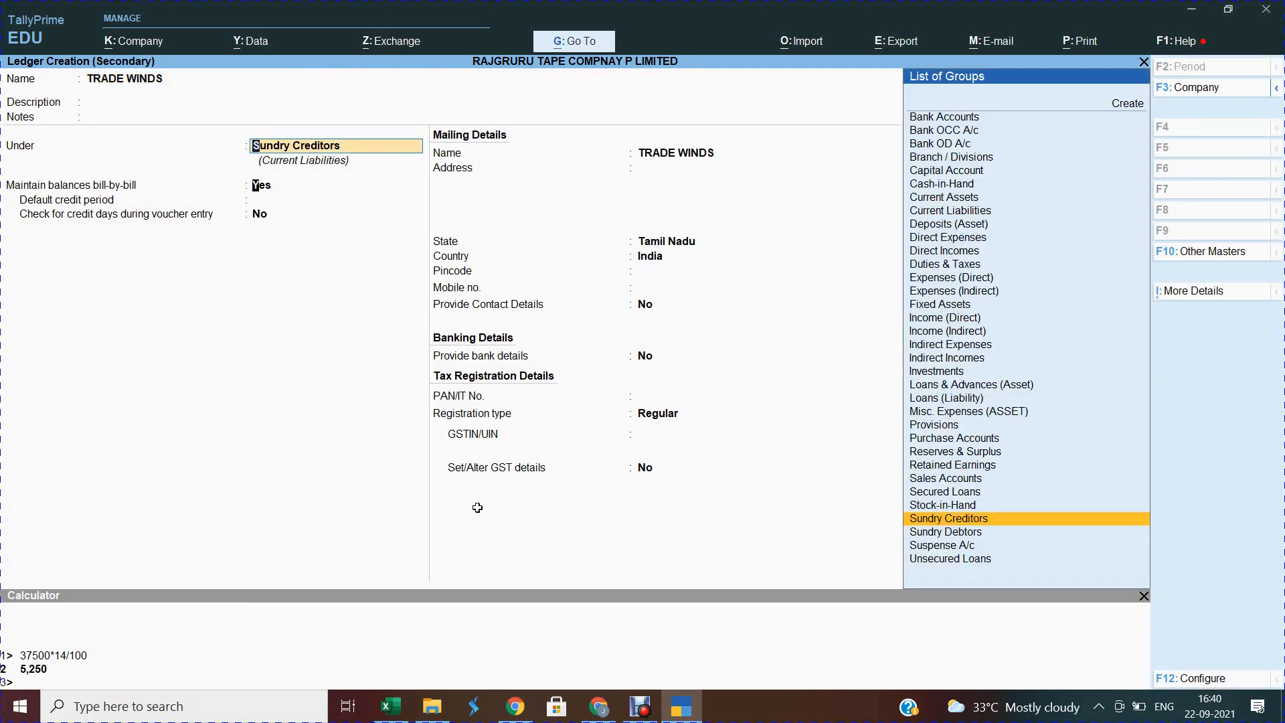
{"action": "key", "text": "ctrl+a"}
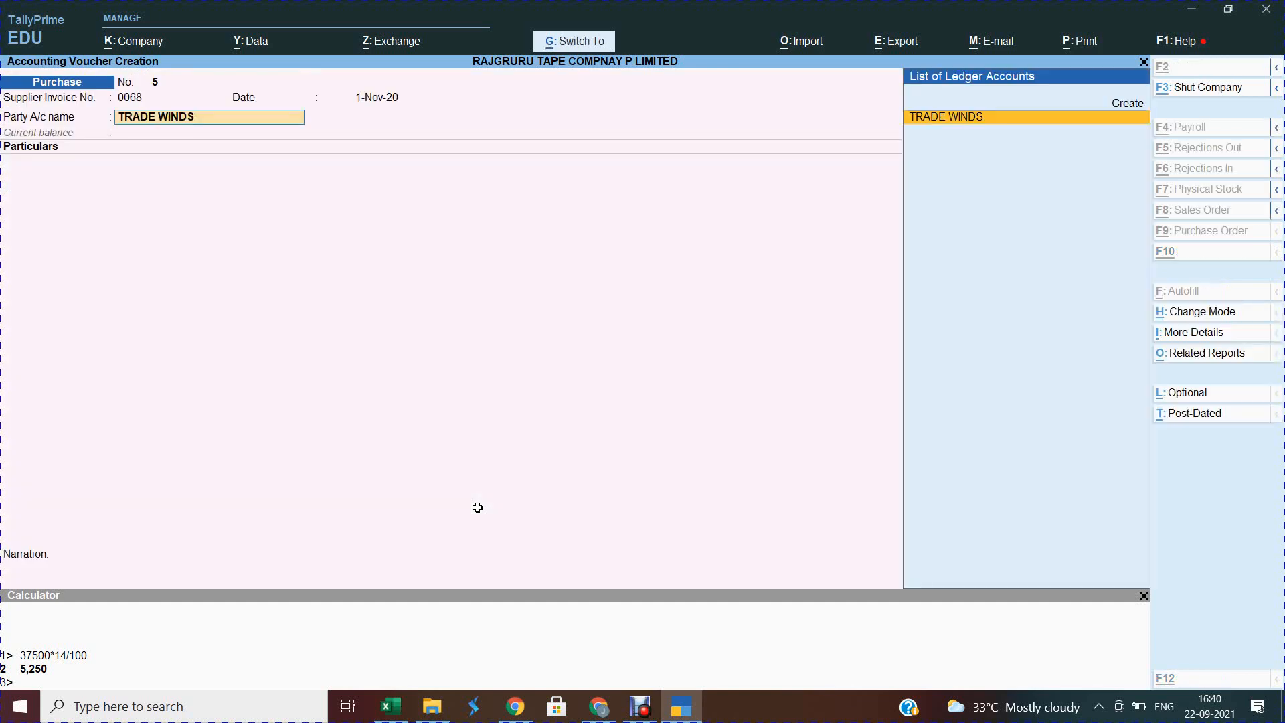
Open the TRADE WINDS ledger for alteration and go to its GSTIN/UIN field.
{"action": "key", "text": "BackSpace"}
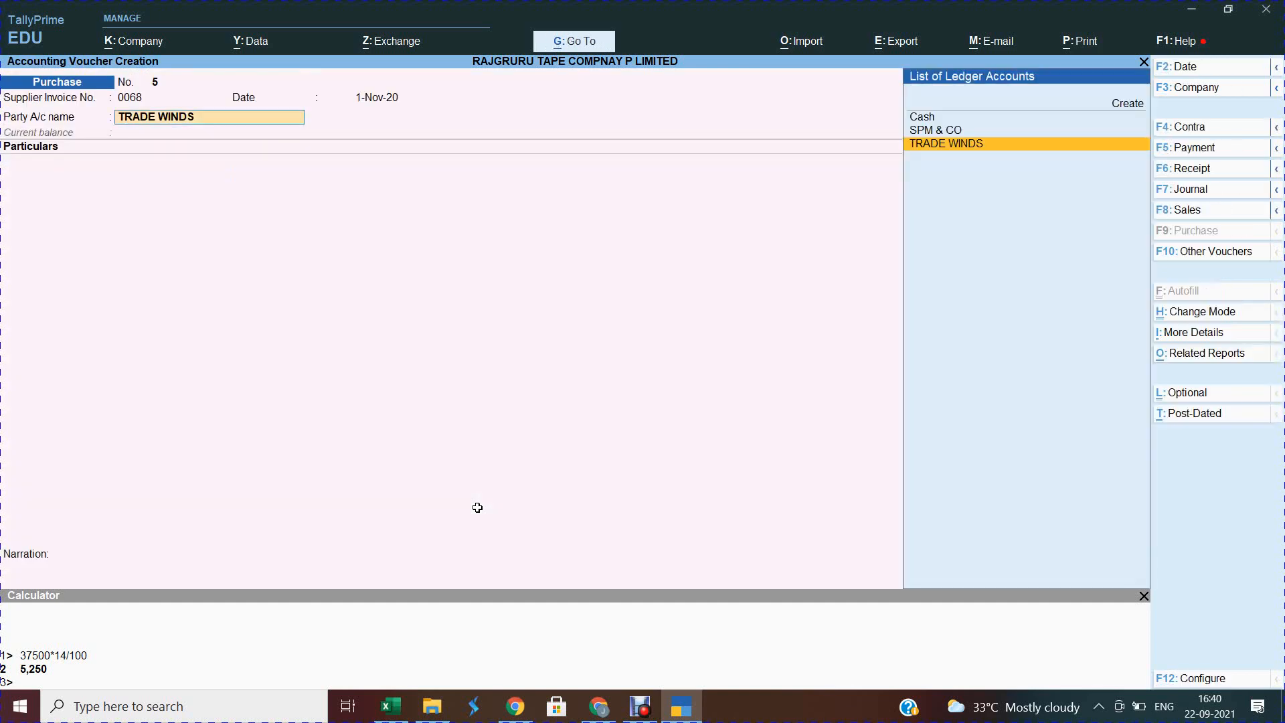
{"action": "key", "text": "ctrl+Return"}
{"action": "key", "text": "Return"}
{"action": "key", "text": "Return"}
{"action": "key", "text": "Return"}
{"action": "key", "text": "Return"}
{"action": "key", "text": "Return"}
{"action": "key", "text": "Return"}
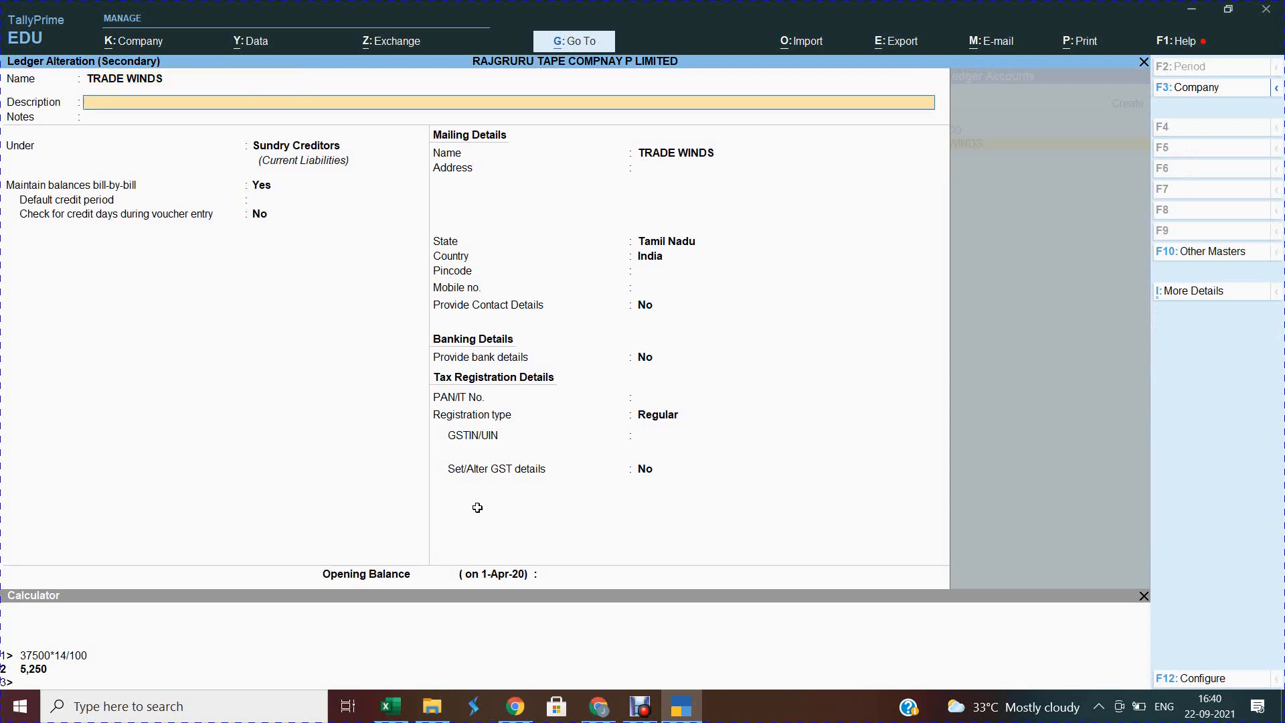
{"action": "key", "text": "Return"}
{"action": "key", "text": "Return"}
{"action": "key", "text": "Return"}
{"action": "key", "text": "Return"}
{"action": "key", "text": "Return"}
{"action": "key", "text": "Return"}
{"action": "key", "text": "Return"}
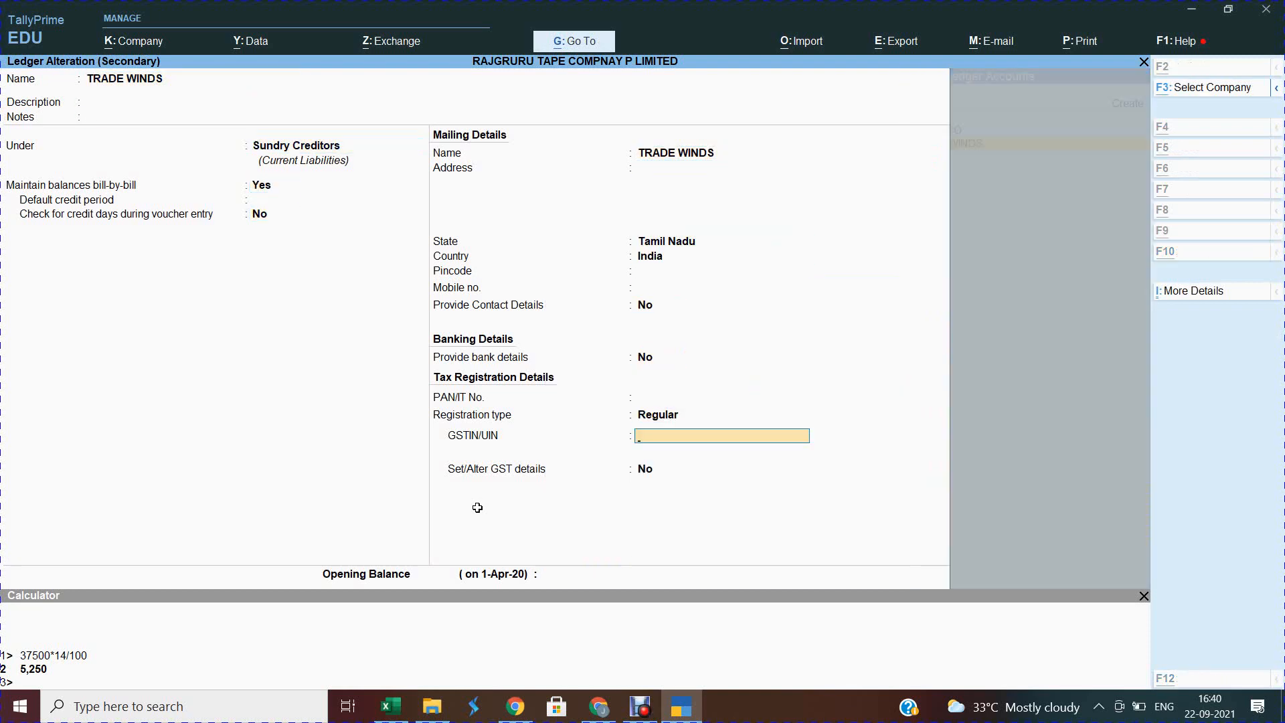
In Excel, overwrite the TRADE WINDS invoice number with 0 and copy the GSTIN from cell C9.
{"action": "key", "text": "alt+Tab"}
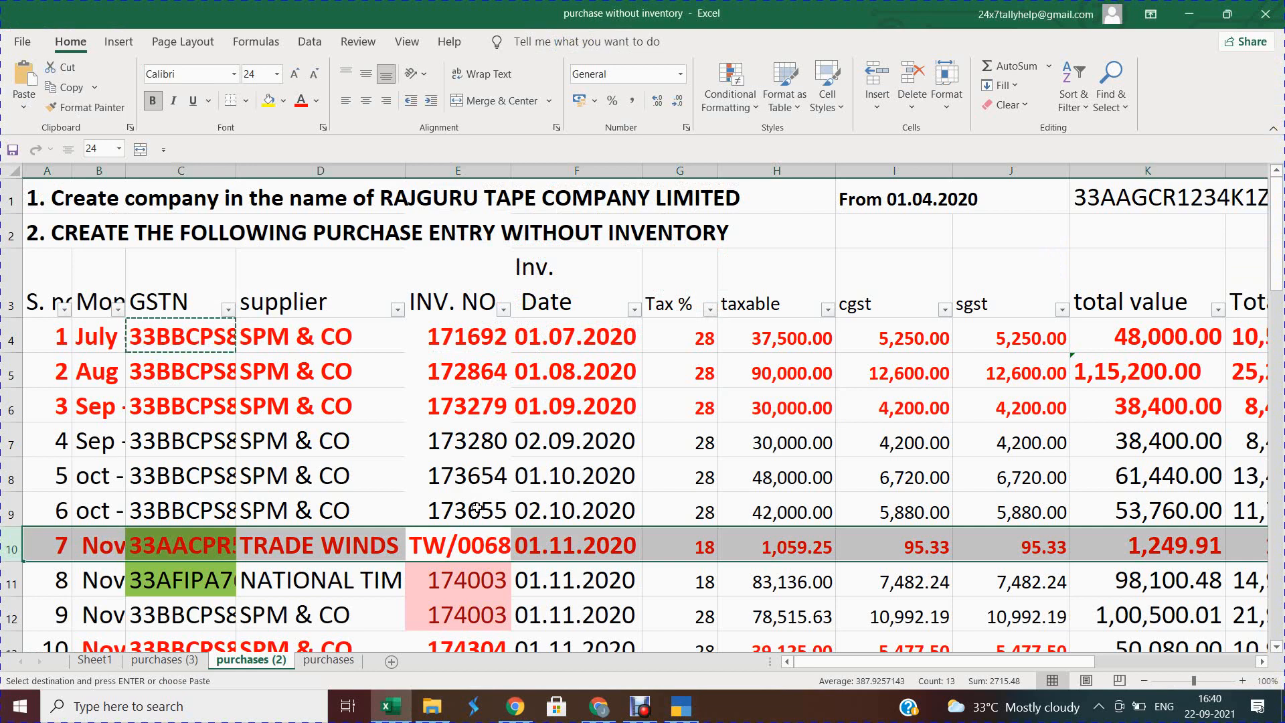
{"action": "key", "text": "Delete"}
{"action": "type", "text": "0"}
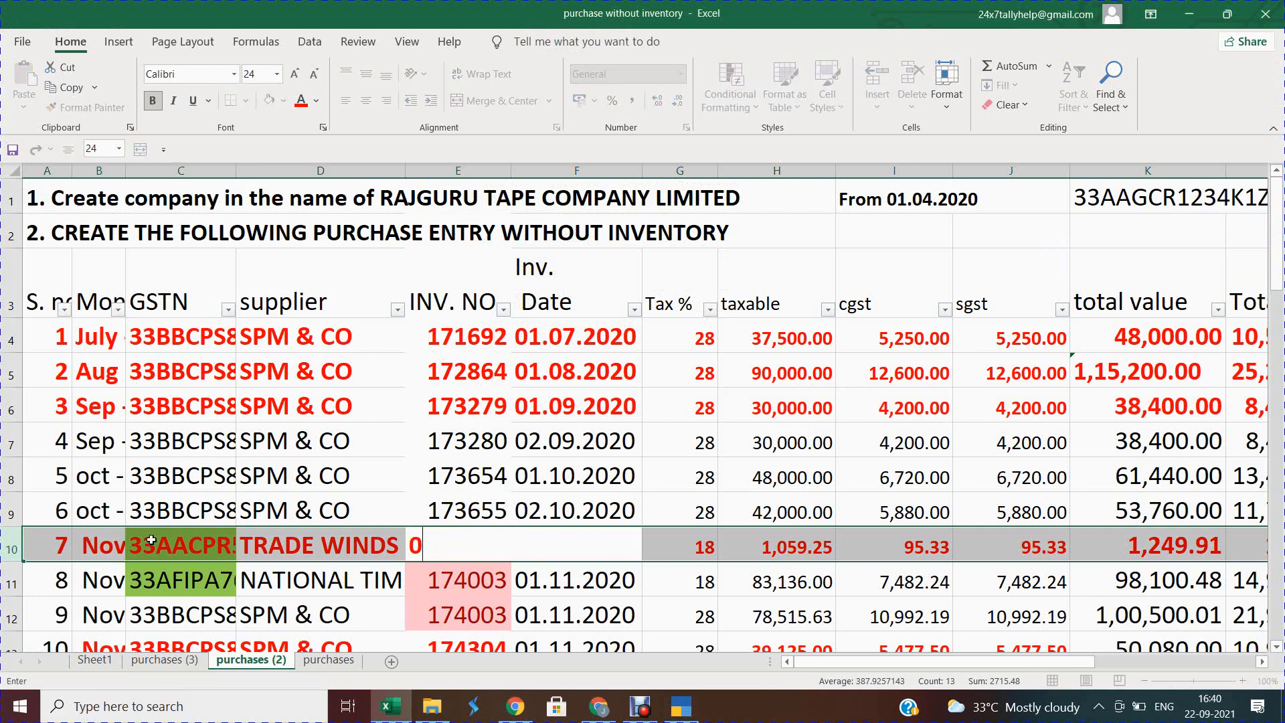
{"action": "left_click", "coordinate": [208, 519]}
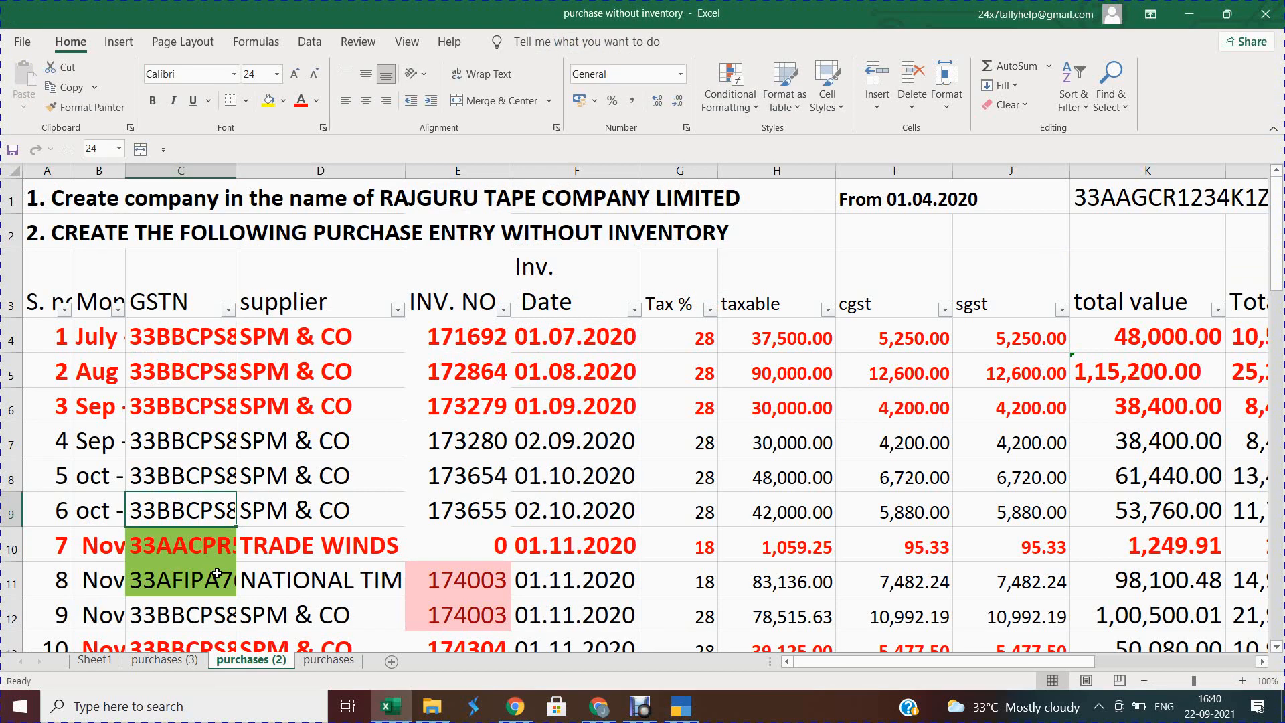
{"action": "key", "text": "ctrl+c"}
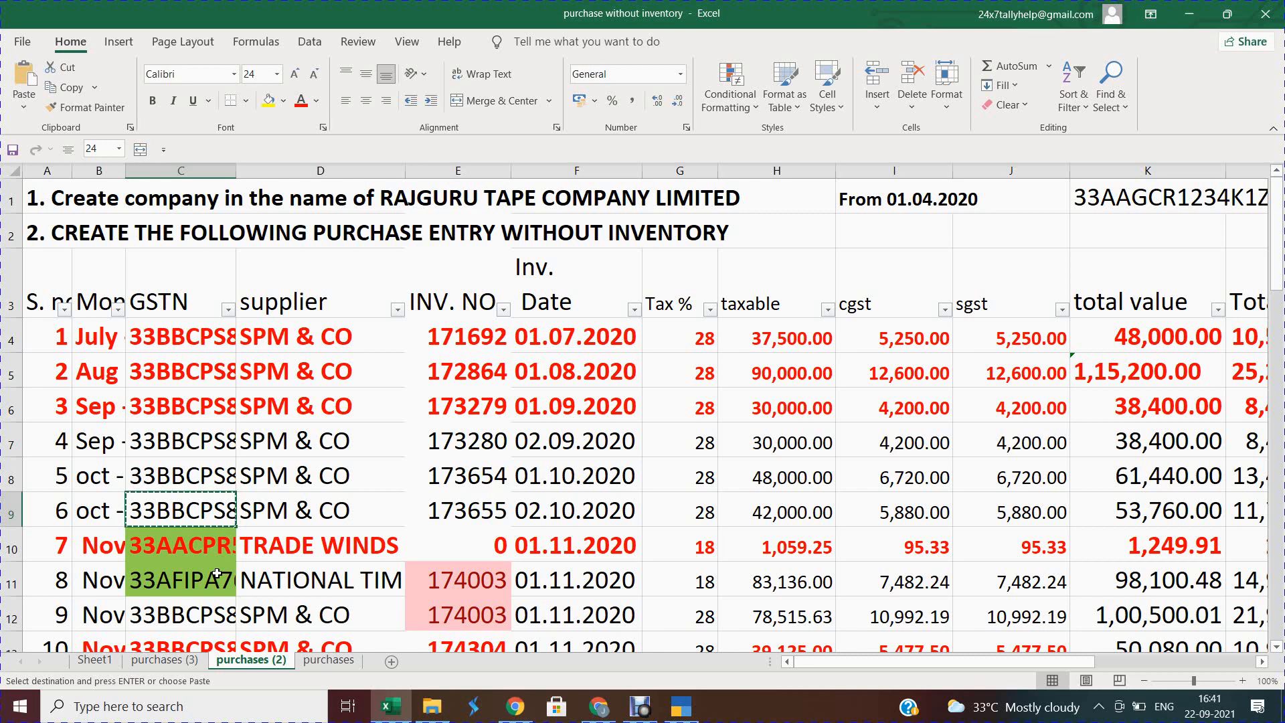
Paste the copied GSTIN into the TRADE WINDS ledger in TallyPrime, save the ledger and return to the voucher's particulars.
{"action": "key", "text": "alt+Tab"}
{"action": "key", "text": "ctrl+alt+v"}
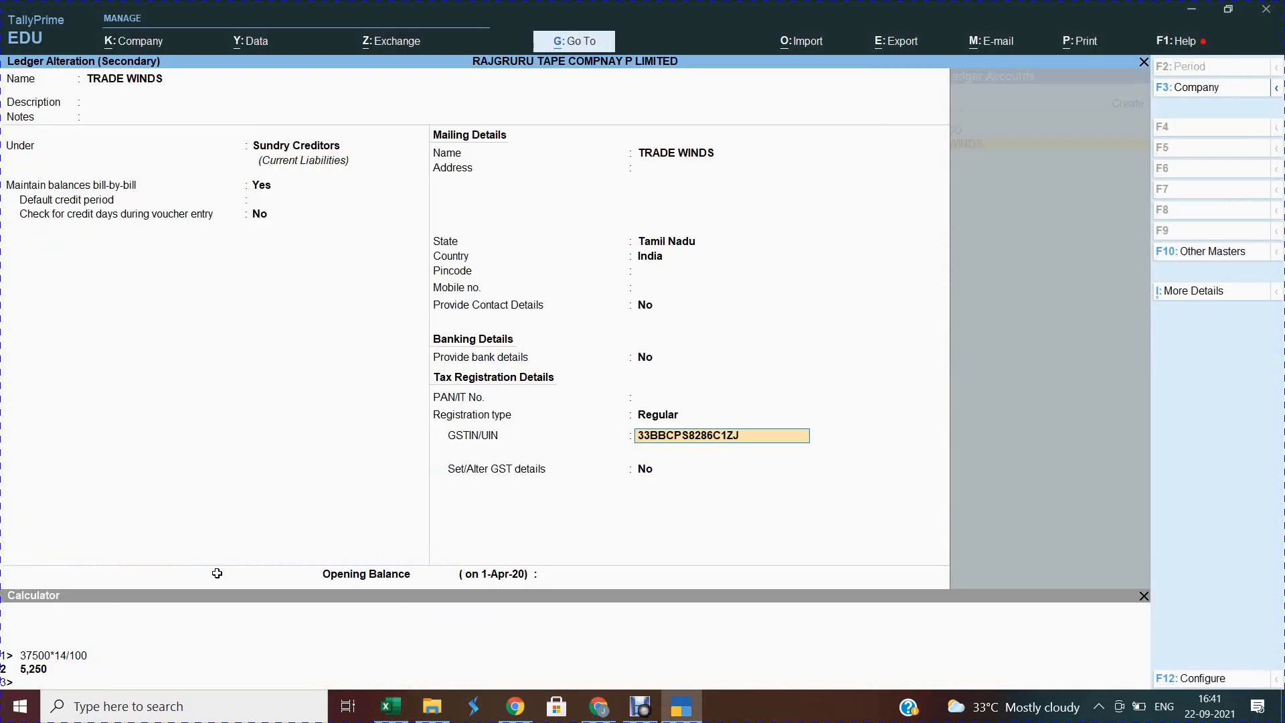
{"action": "key", "text": "Return"}
{"action": "key", "text": "Return"}
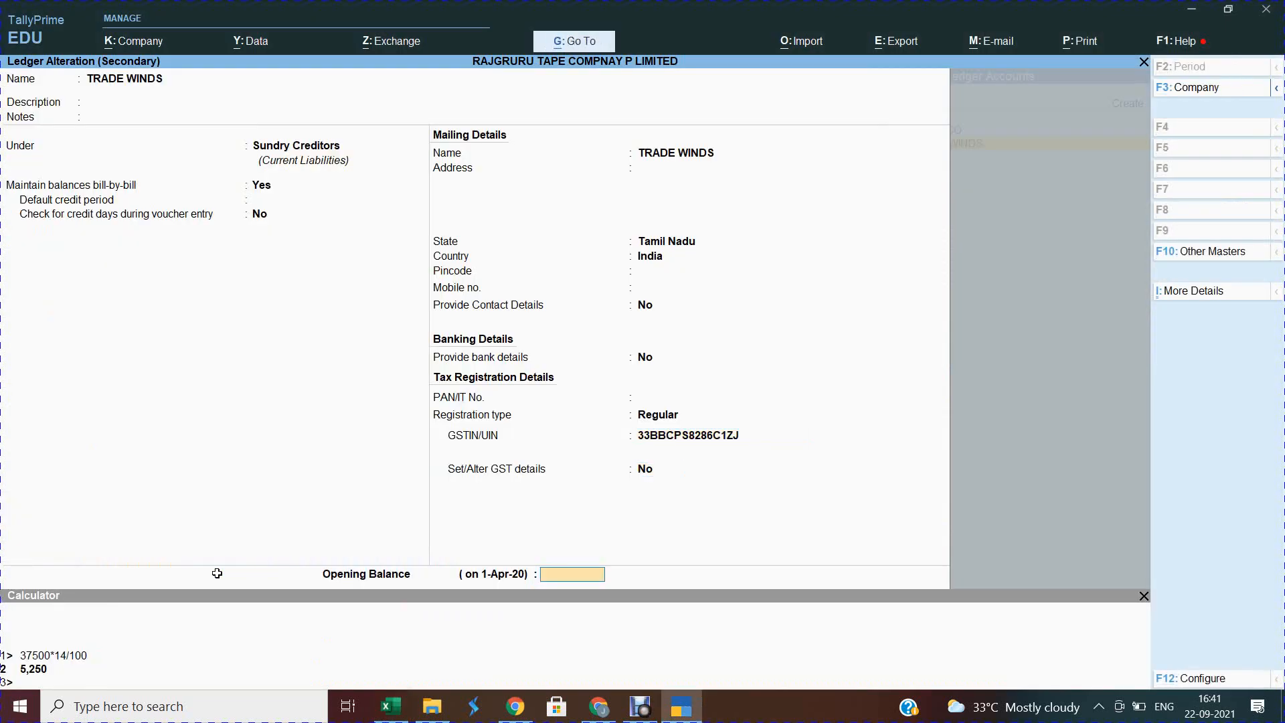
{"action": "key", "text": "Return"}
{"action": "key", "text": "Return"}
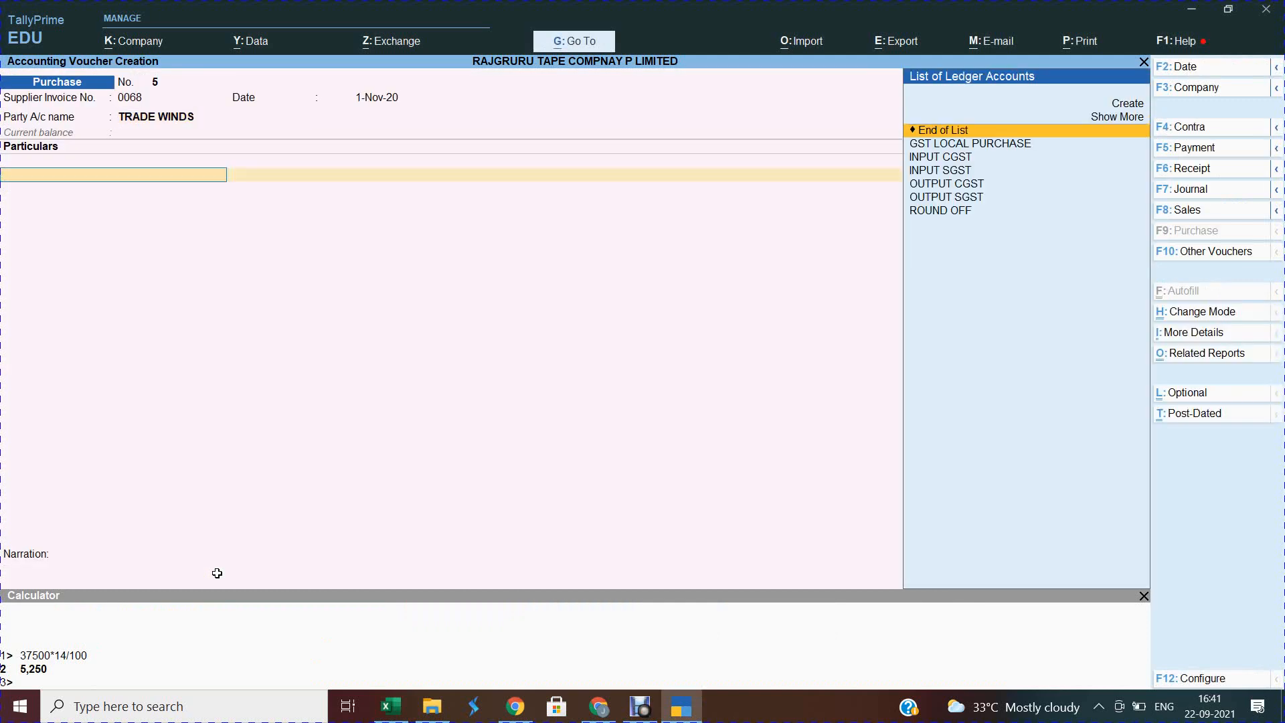
Add GST LOCAL PURCHASE for 1,059.25 under the 18% ITEMS classification, checking the taxable value in the TRADE WINDS row in Excel.
{"action": "key", "text": "Down"}
{"action": "key", "text": "Return"}
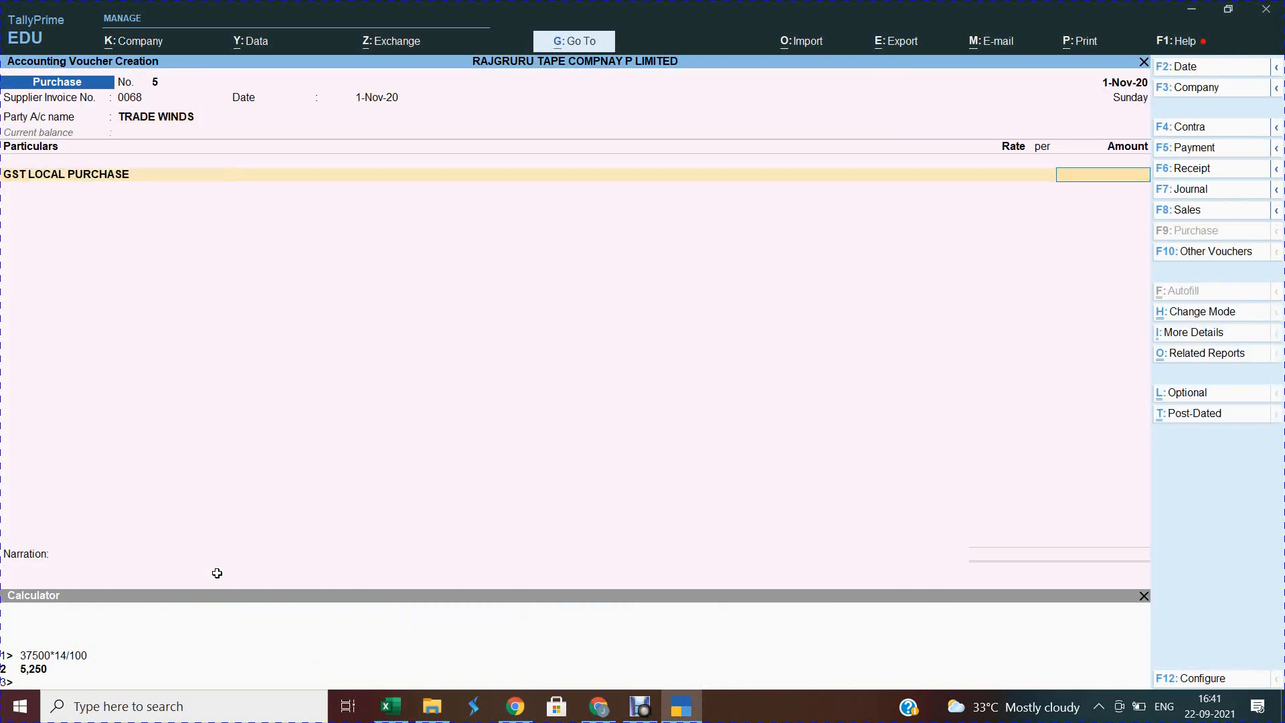
{"action": "key", "text": "alt+Tab"}
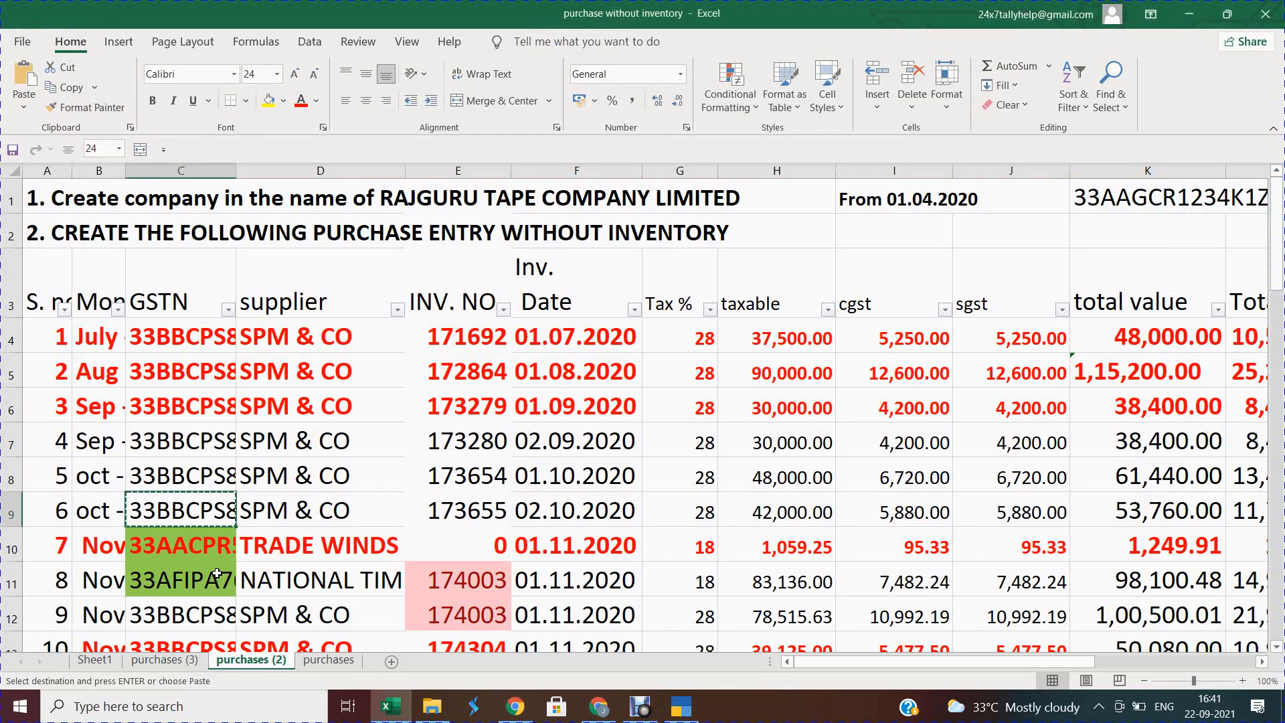
{"action": "key", "text": "shift+space"}
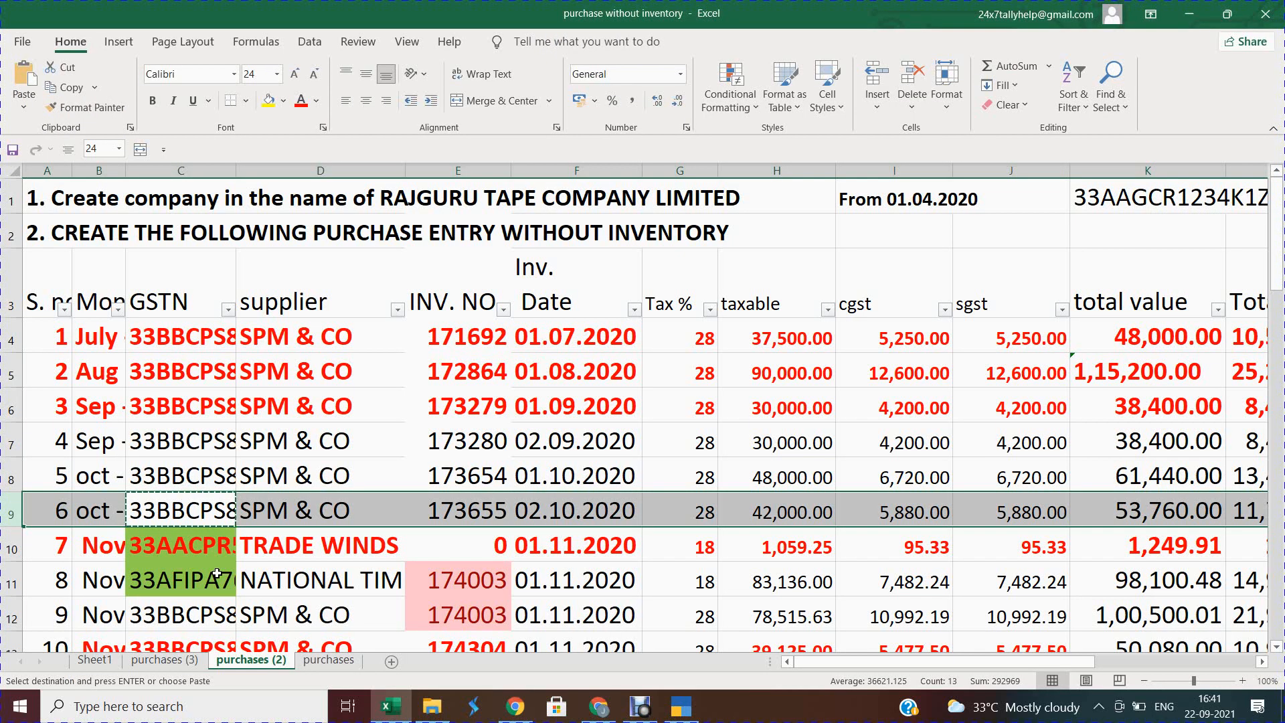
{"action": "key", "text": "Down"}
{"action": "key", "text": "shift+space"}
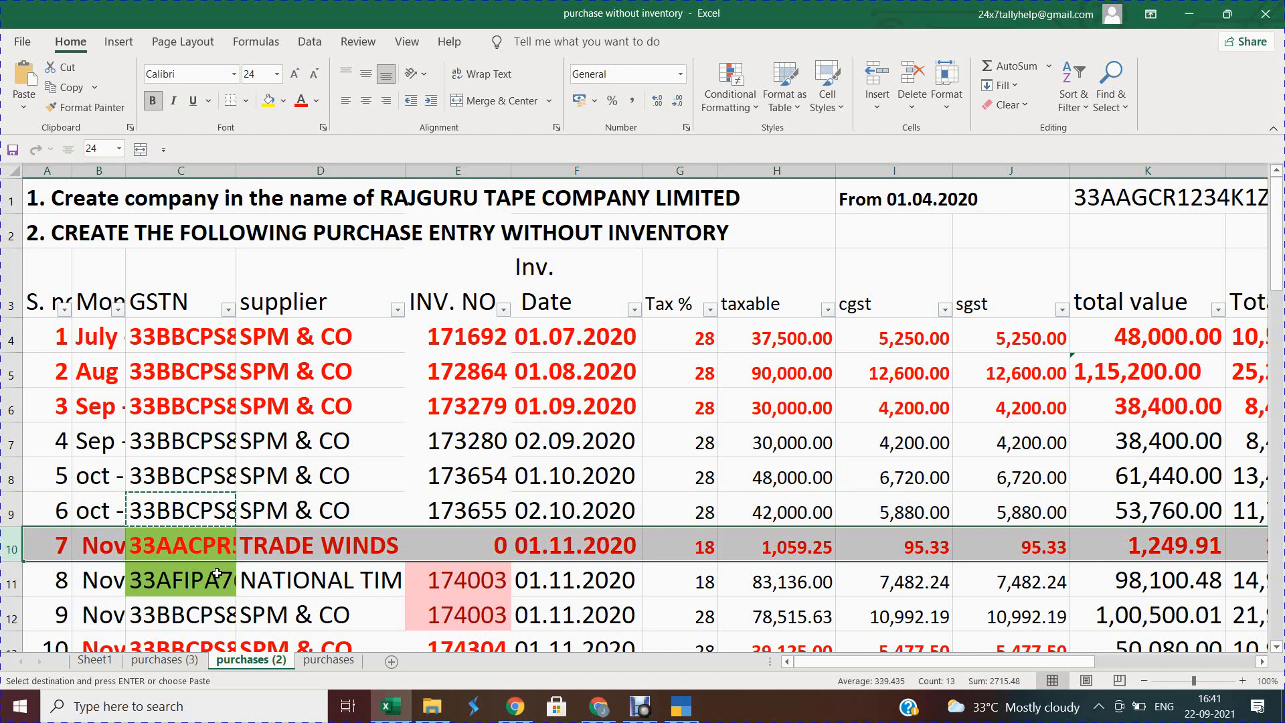
{"action": "key", "text": "alt+Tab"}
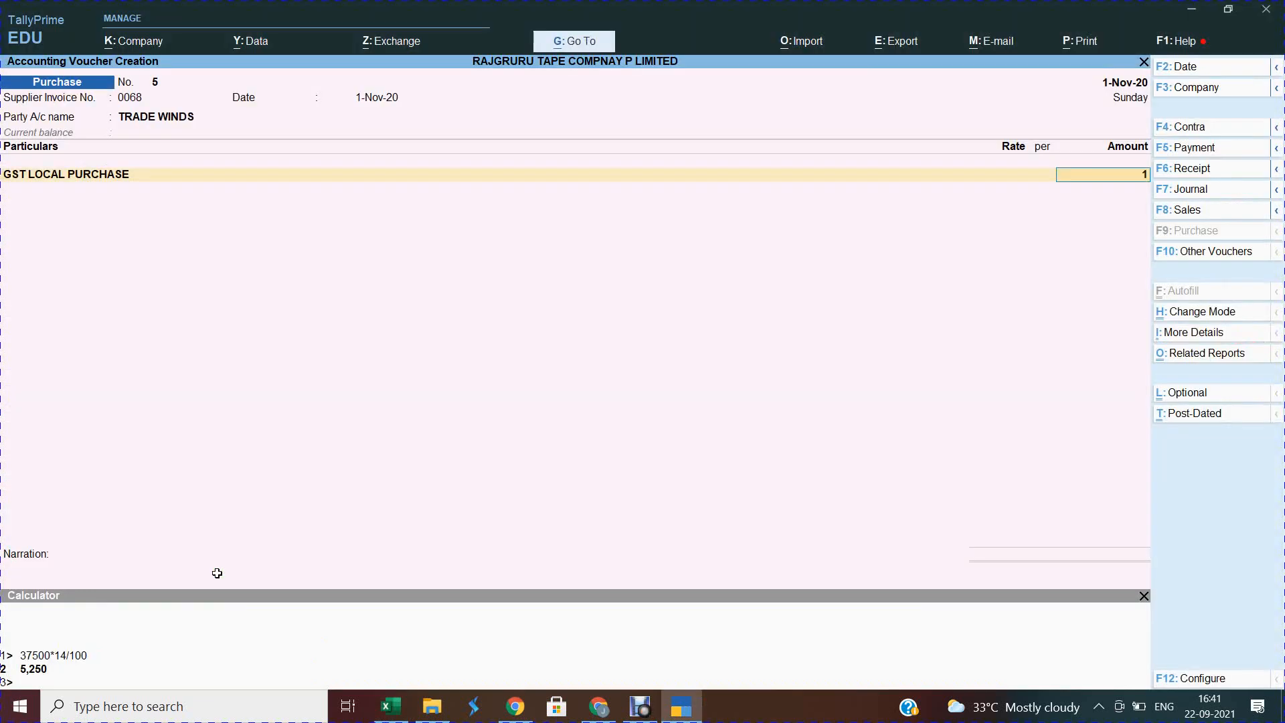
{"action": "type", "text": "1,059.25"}
{"action": "key", "text": "Return"}
{"action": "type", "text": "18"}
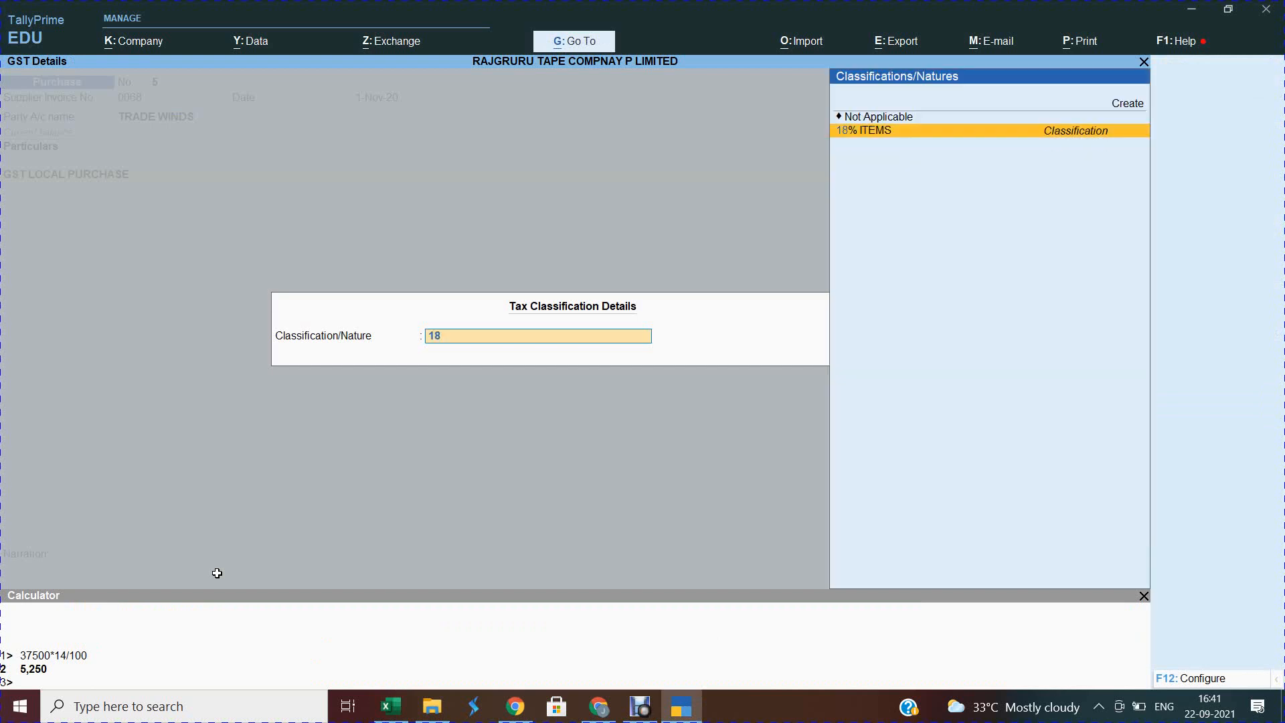
{"action": "key", "text": "Return"}
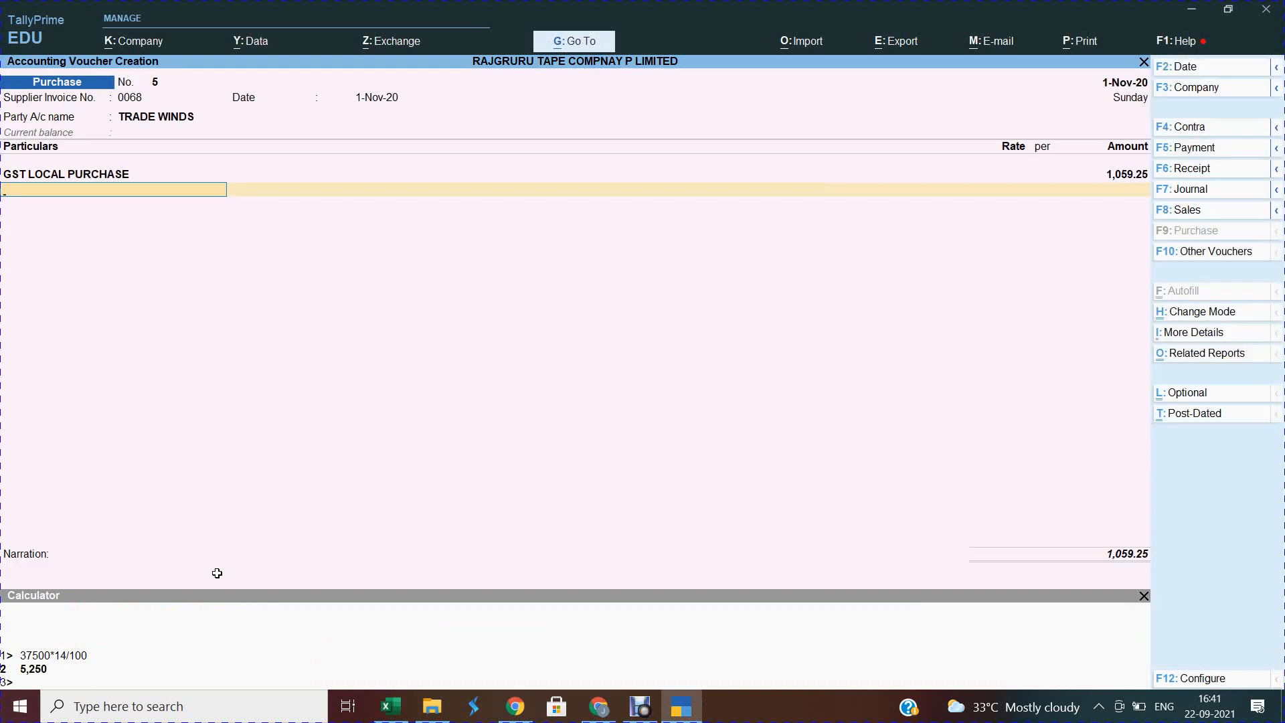
Add INPUT CGST with its calculated amount to the TRADE WINDS voucher.
{"action": "type", "text": "IN"}
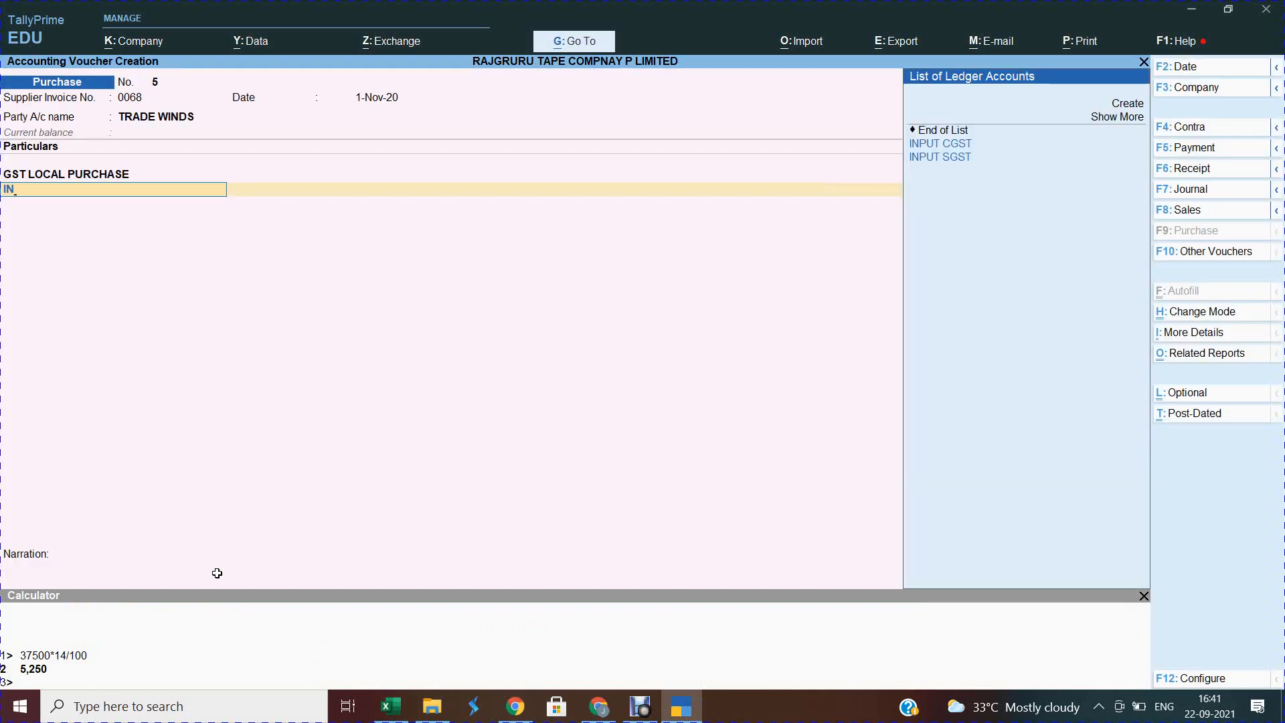
{"action": "type", "text": "PU"}
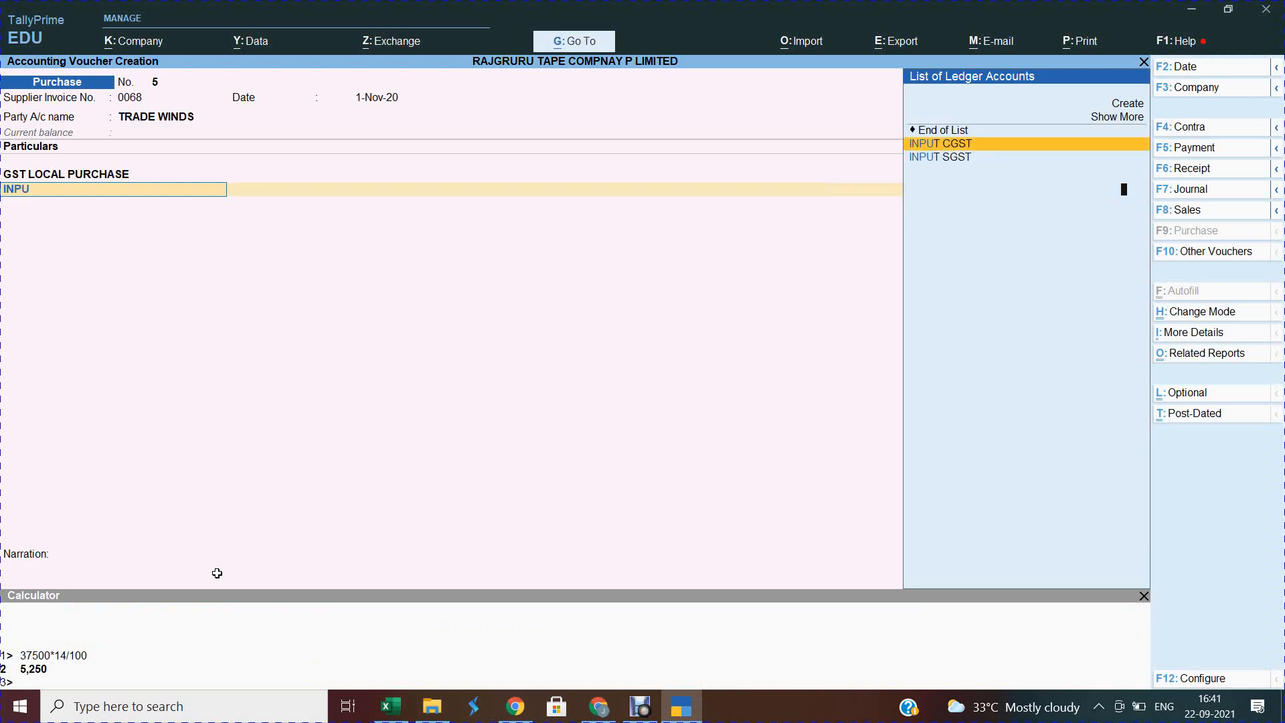
{"action": "key", "text": "Return"}
{"action": "key", "text": "Return"}
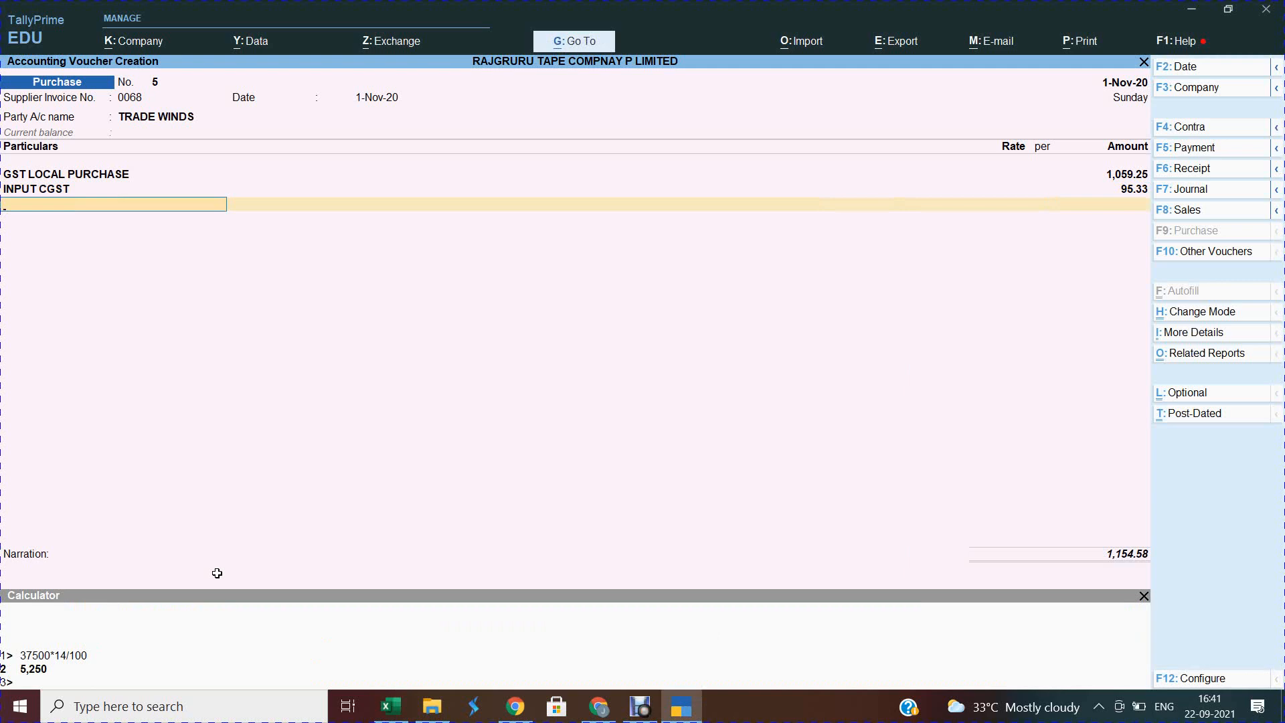
{"action": "type", "text": "INPU"}
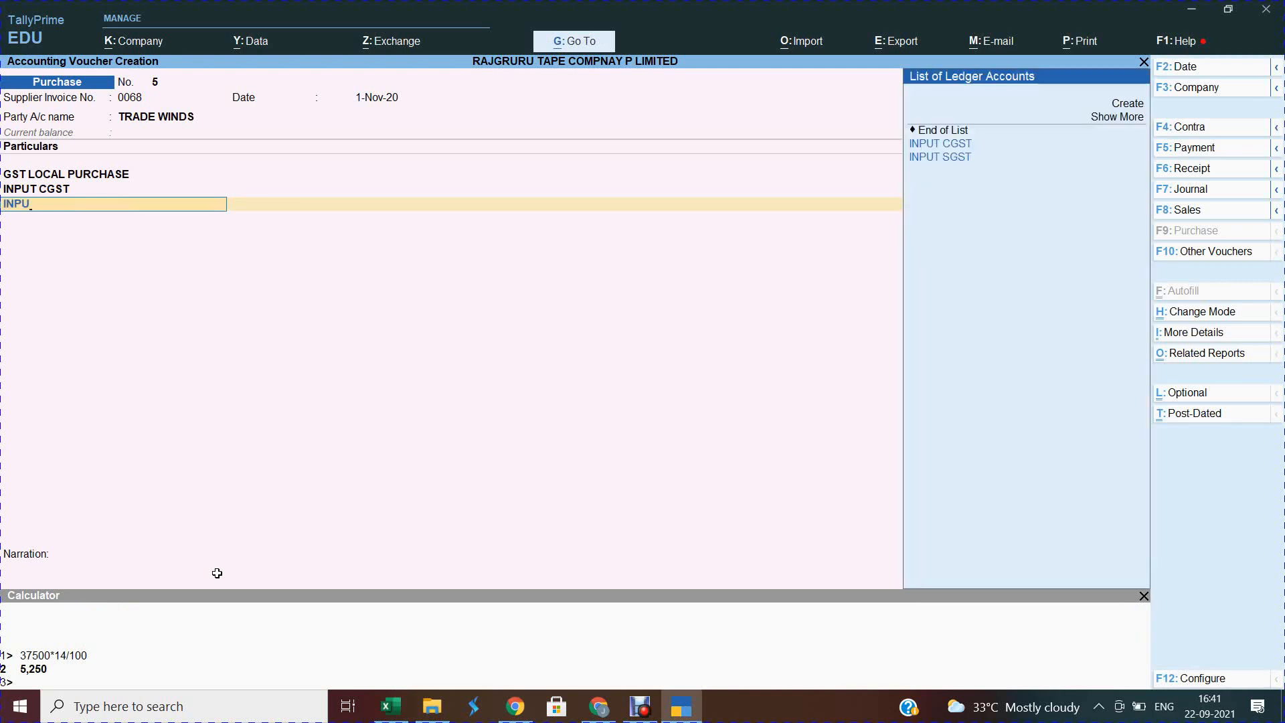
{"action": "key", "text": "Return"}
{"action": "key", "text": "Escape"}
{"action": "key", "text": "Return"}
{"action": "key", "text": "Escape"}
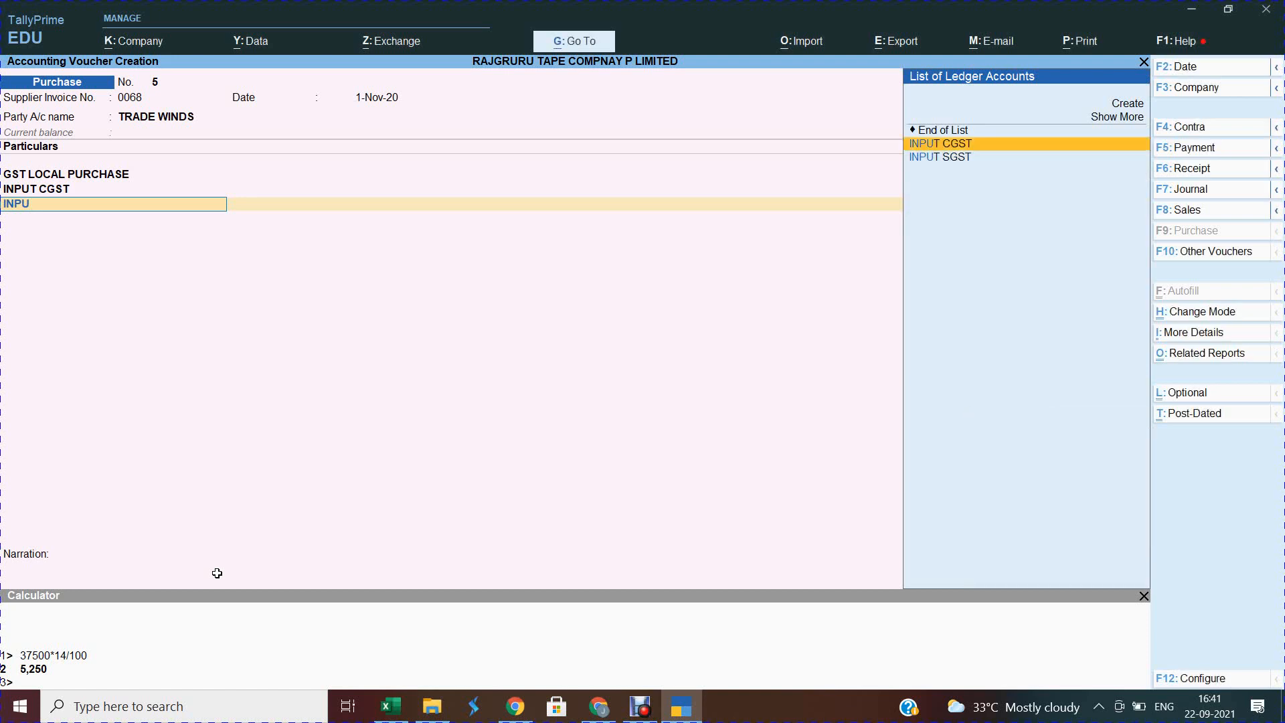
{"action": "key", "text": "Down"}
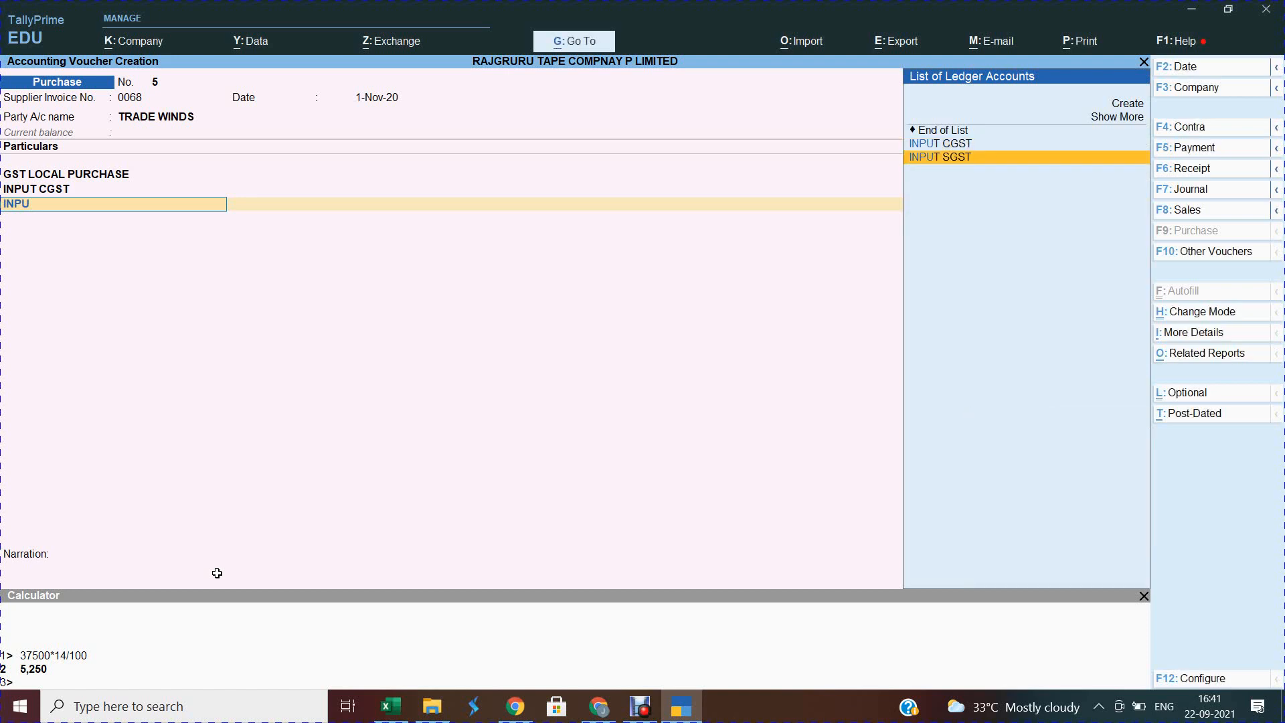
{"action": "key", "text": "BackSpace"}
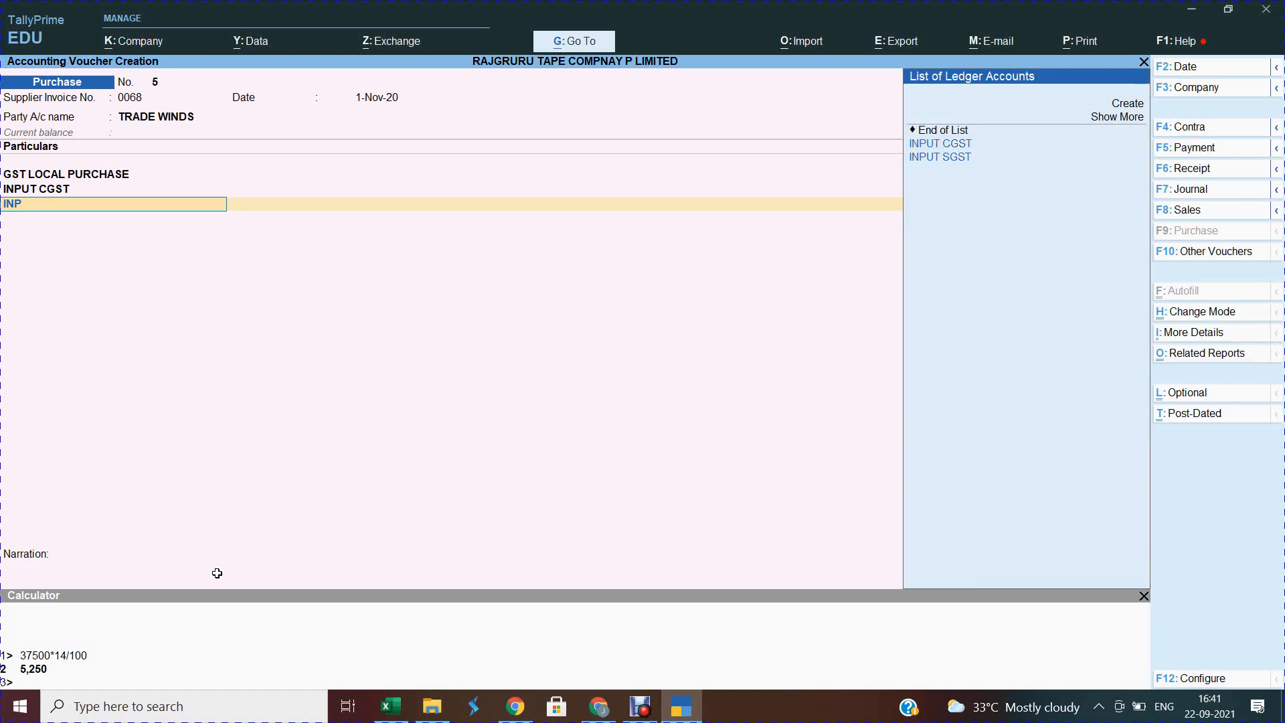
{"action": "key", "text": "BackSpace"}
{"action": "key", "text": "BackSpace"}
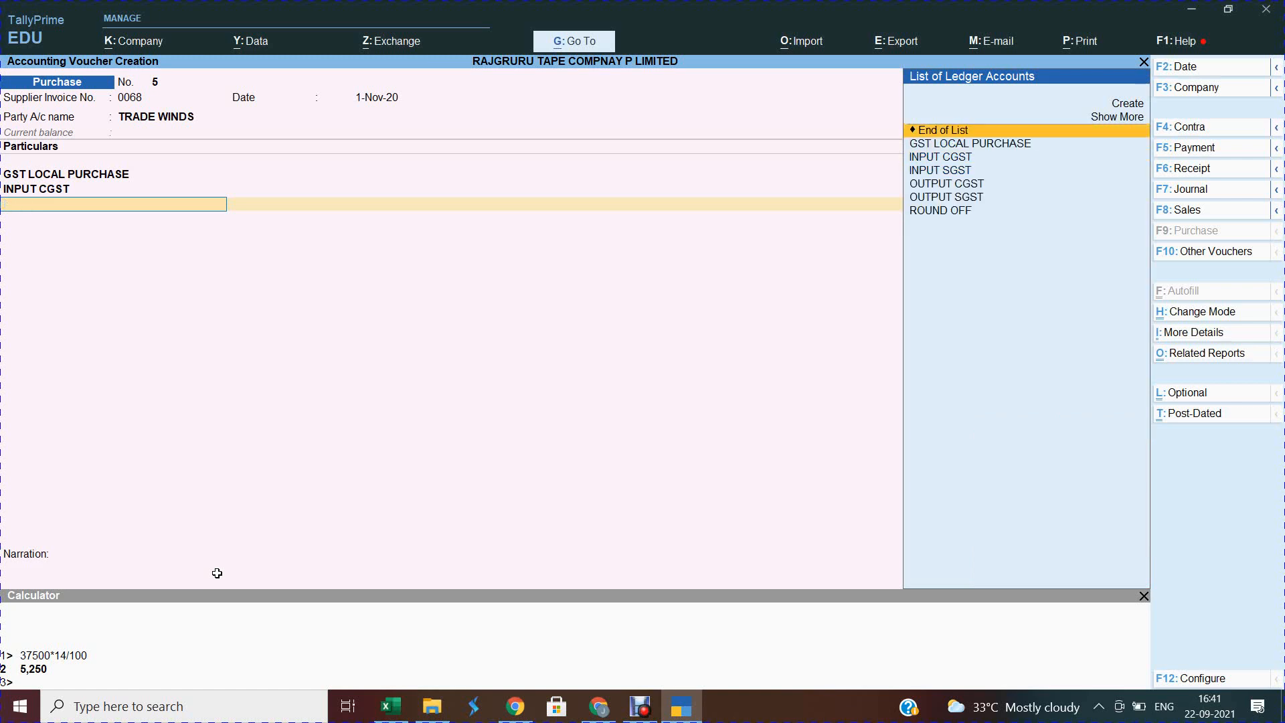
{"action": "key", "text": "BackSpace"}
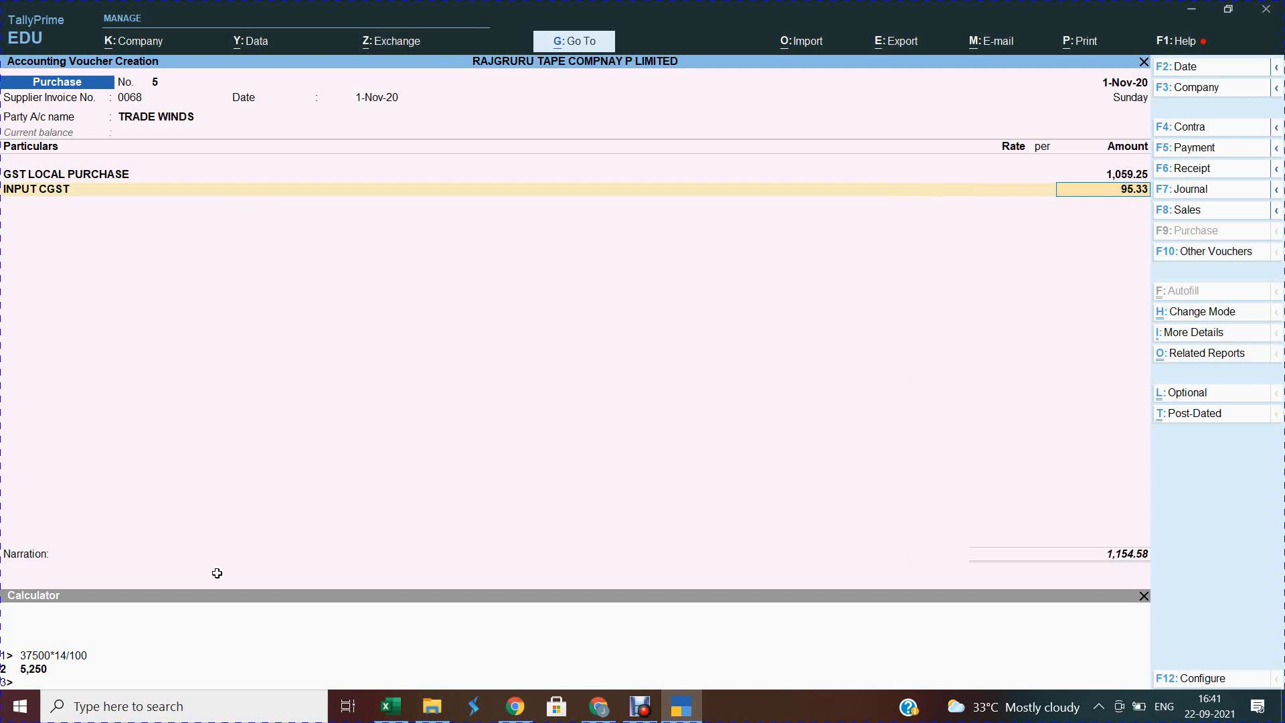
{"action": "key", "text": "BackSpace"}
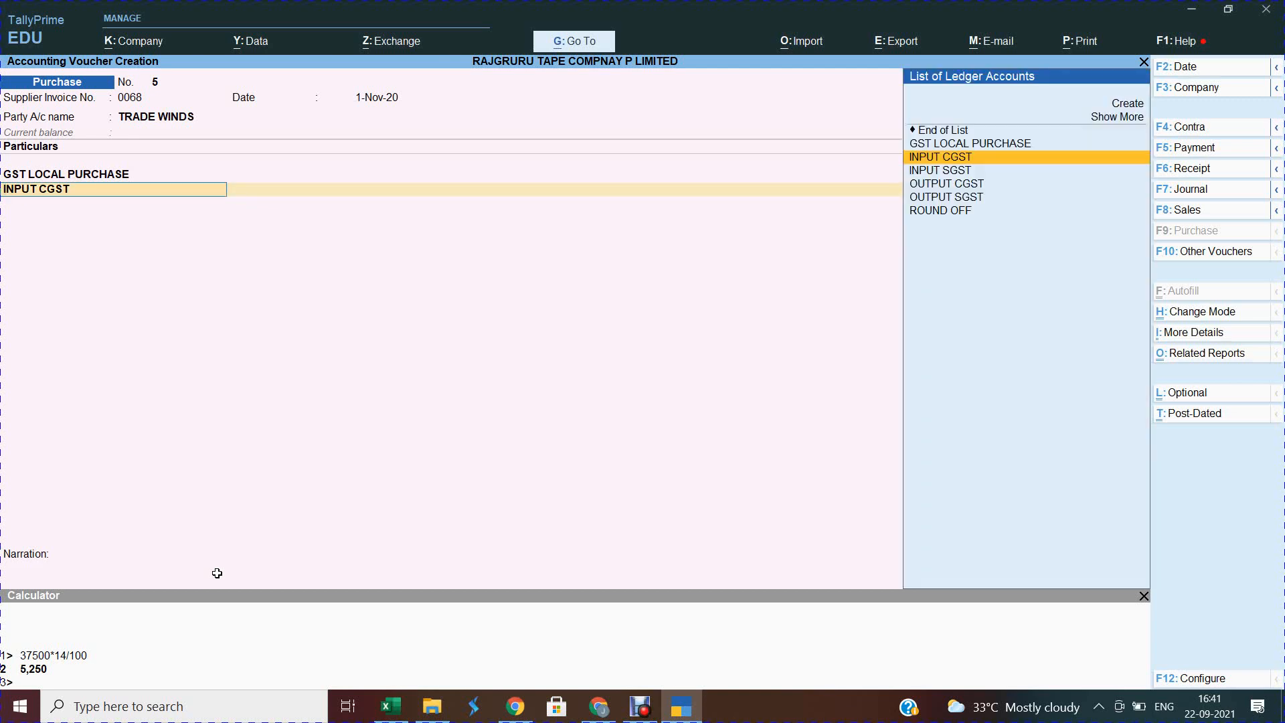
{"action": "key", "text": "Return"}
{"action": "key", "text": "Return"}
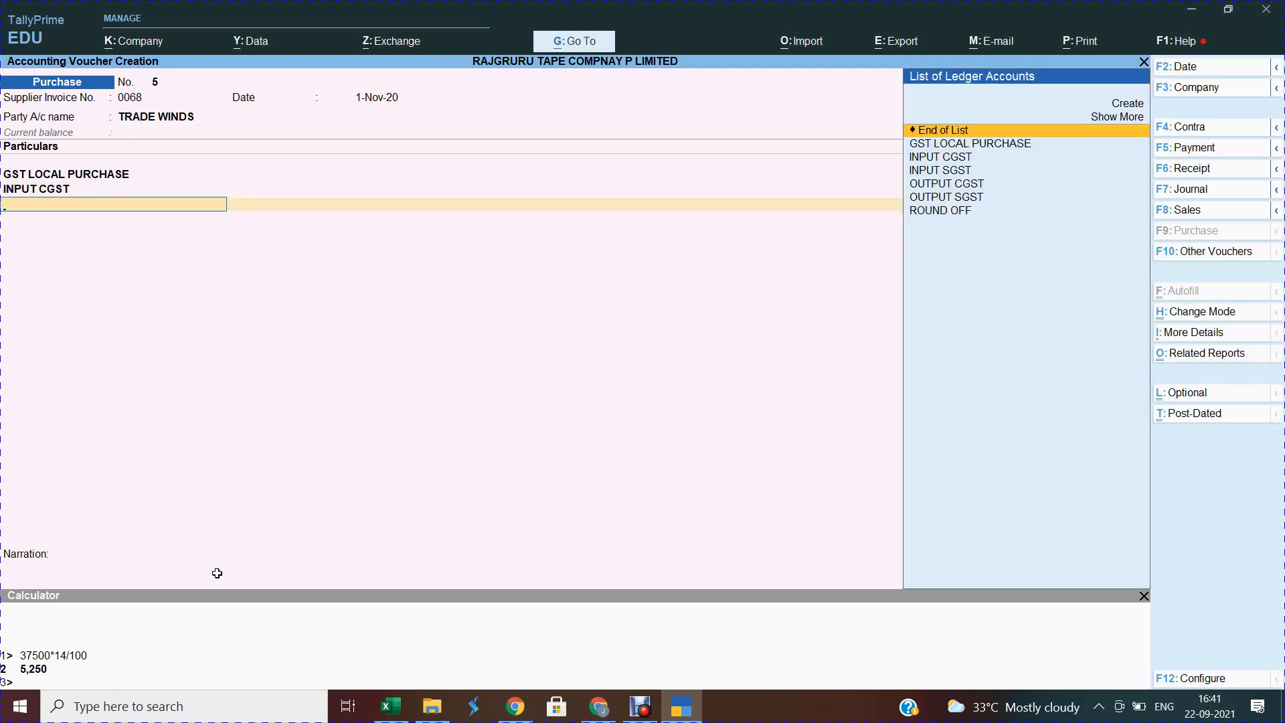
Add INPUT SGST with its calculated amount to the TRADE WINDS purchase voucher.
{"action": "key", "text": "Down"}
{"action": "key", "text": "Down"}
{"action": "key", "text": "Down"}
{"action": "key", "text": "Down"}
{"action": "key", "text": "Down"}
{"action": "key", "text": "Up"}
{"action": "key", "text": "Up"}
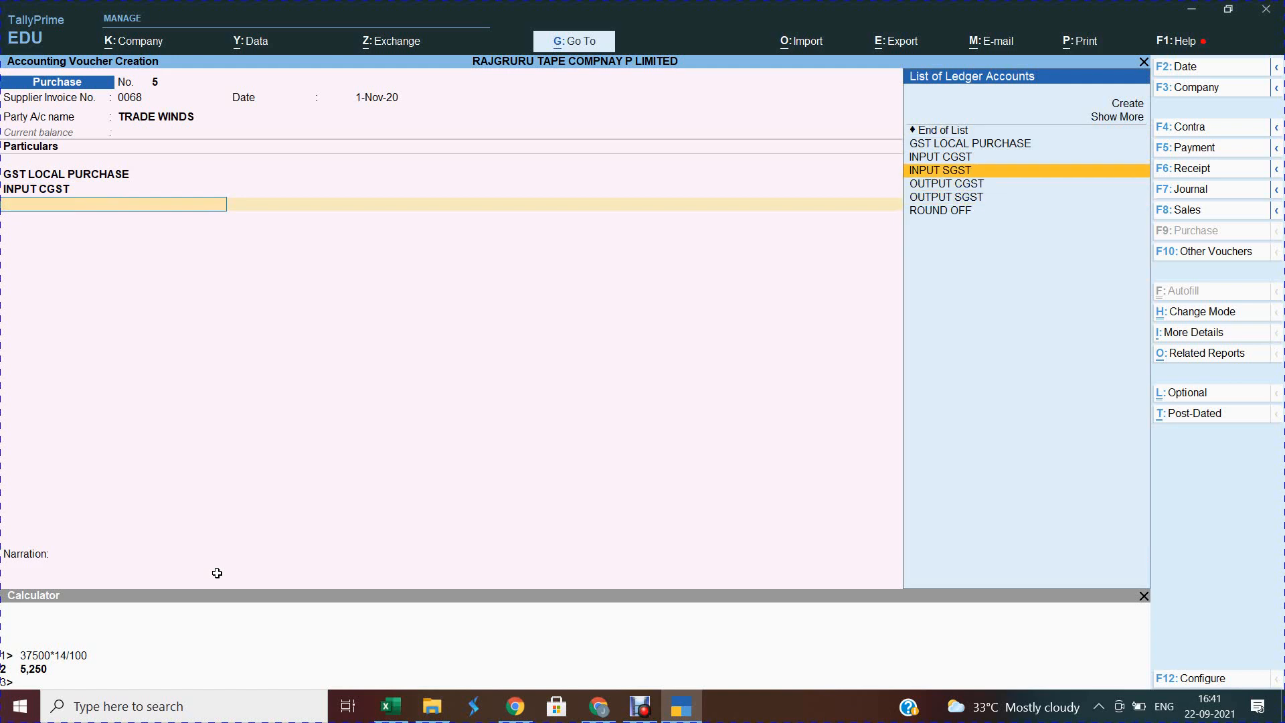
{"action": "key", "text": "Return"}
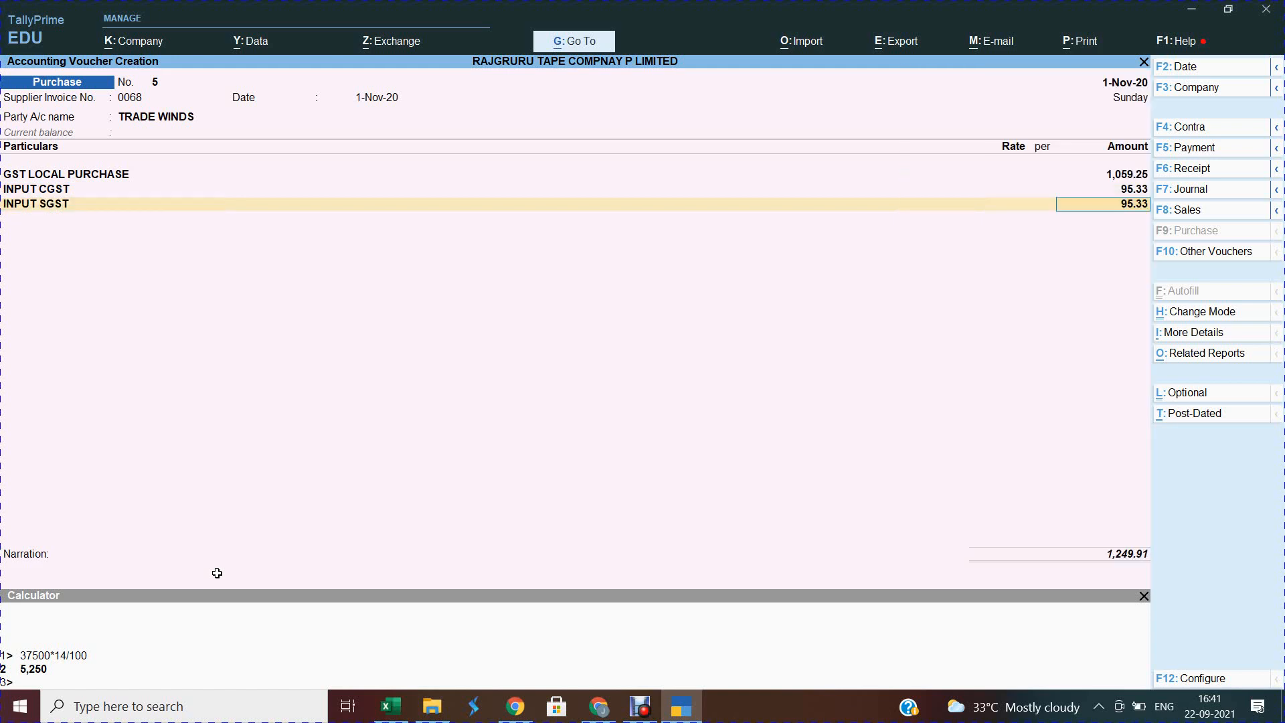
{"action": "key", "text": "Return"}
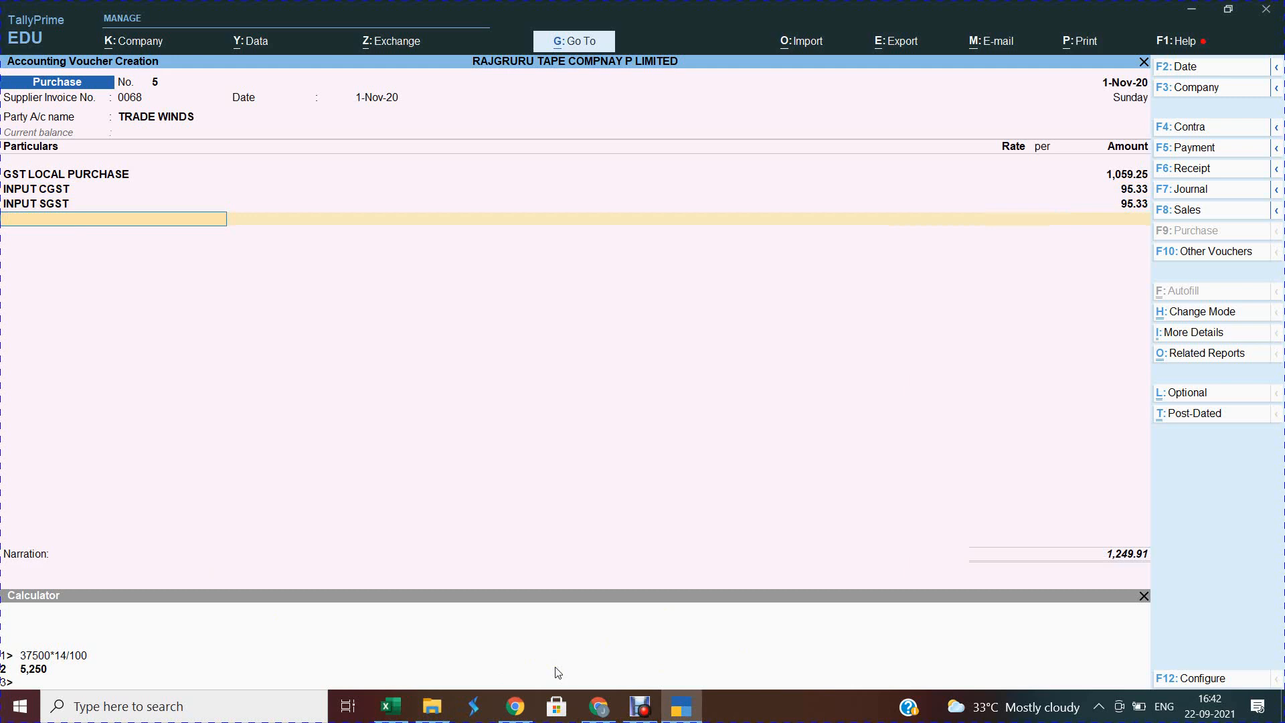
Add ROUND OFF with an amount of 0.09 to the TRADE WINDS voucher.
{"action": "type", "text": "ROUN"}
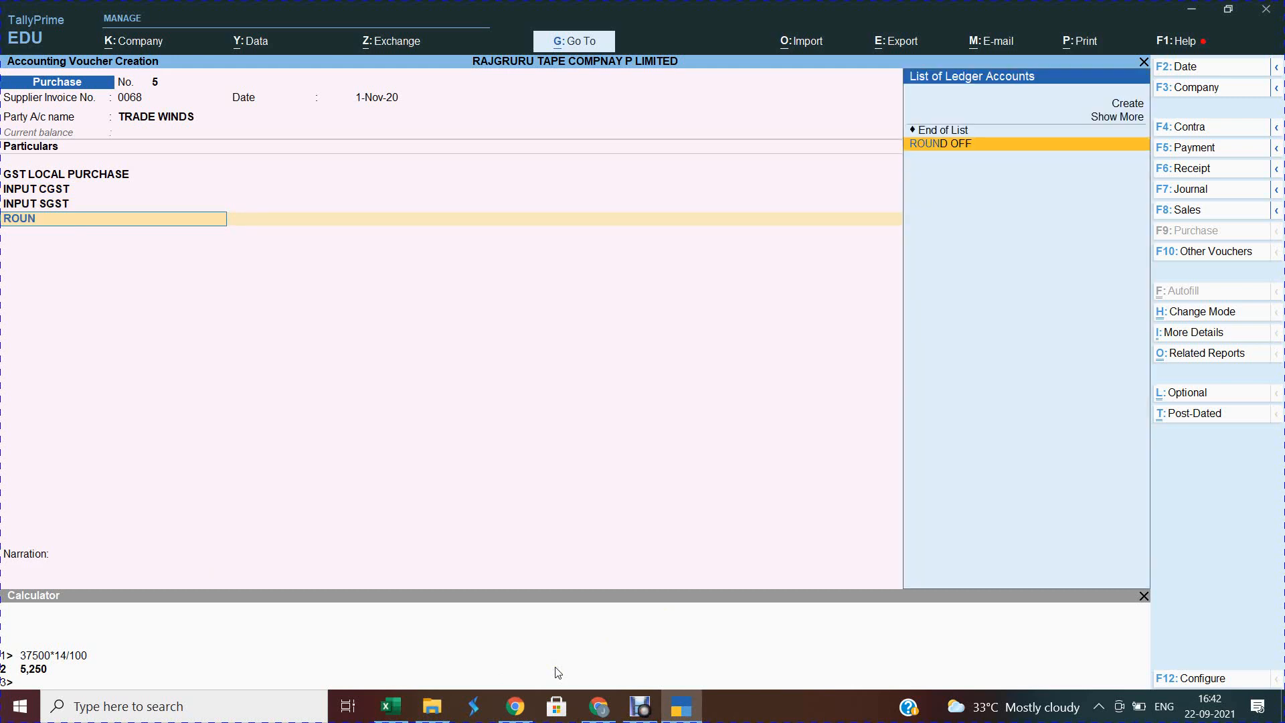
{"action": "key", "text": "Return"}
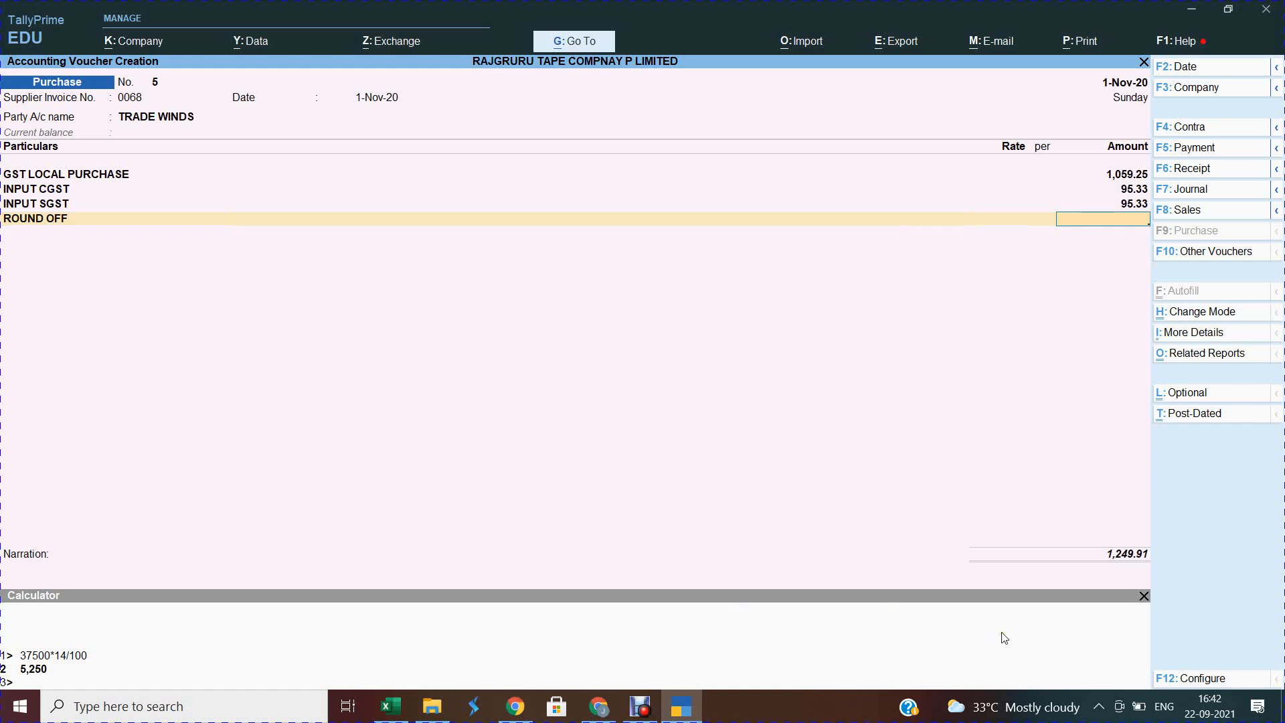
{"action": "type", "text": "09"}
{"action": "key", "text": "Return"}
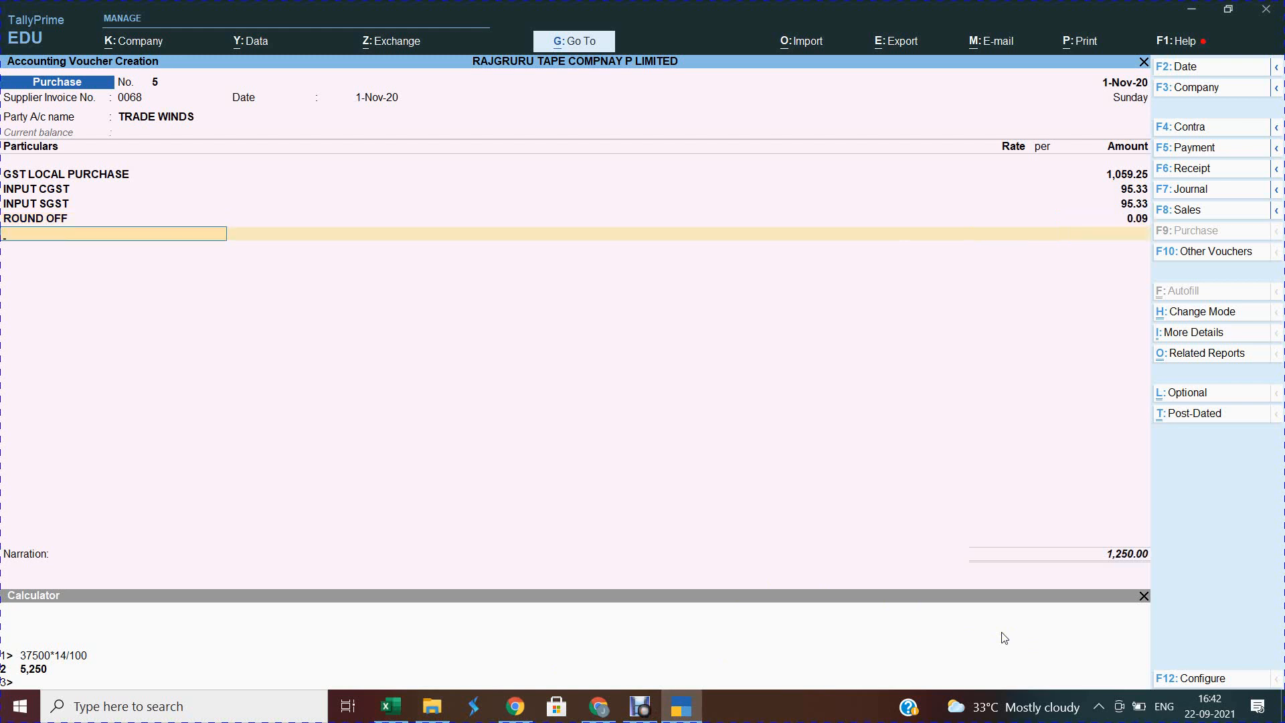
Set the ROUND OFF amount in the TRADE WINDS voucher to -0.91.
{"action": "key", "text": "BackSpace"}
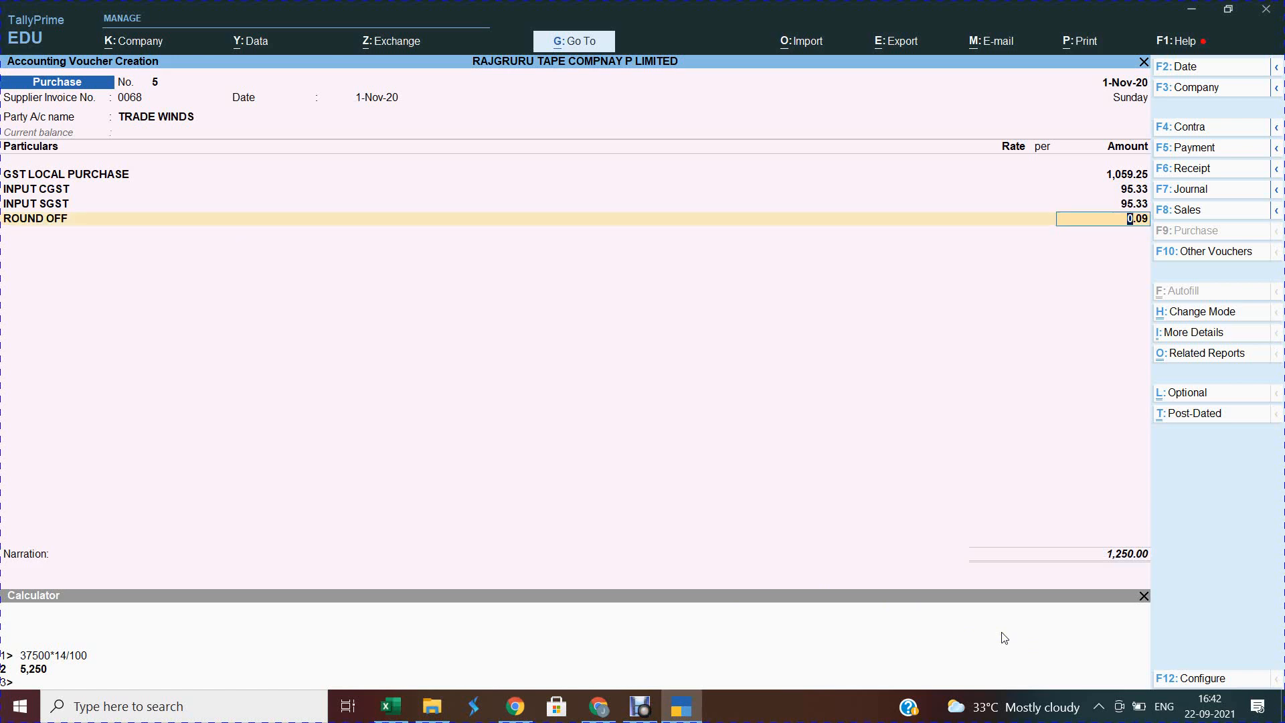
{"action": "type", "text": "-.81"}
{"action": "key", "text": "BackSpace"}
{"action": "key", "text": "BackSpace"}
{"action": "type", "text": "91'"}
{"action": "key", "text": "Return"}
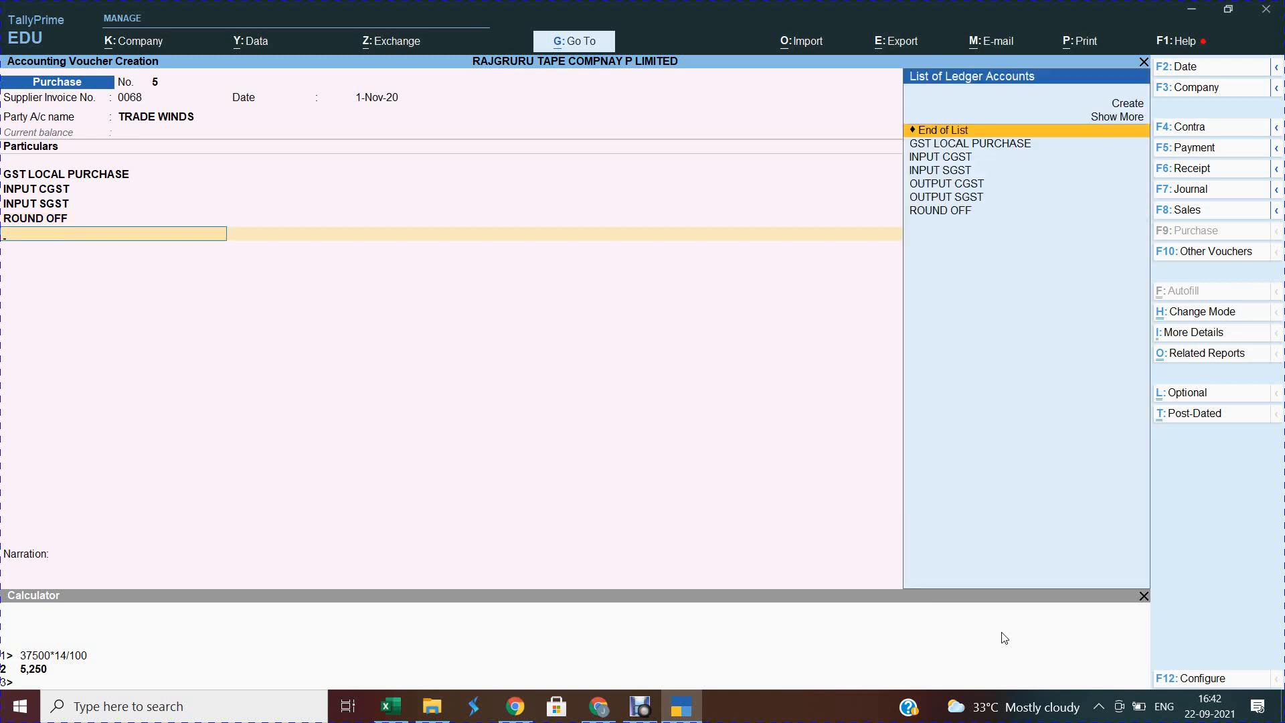
Finish the particulars, leave the narration blank and save the TRADE WINDS voucher, accepting the modified tax details with conflicts.
{"action": "key", "text": "Return"}
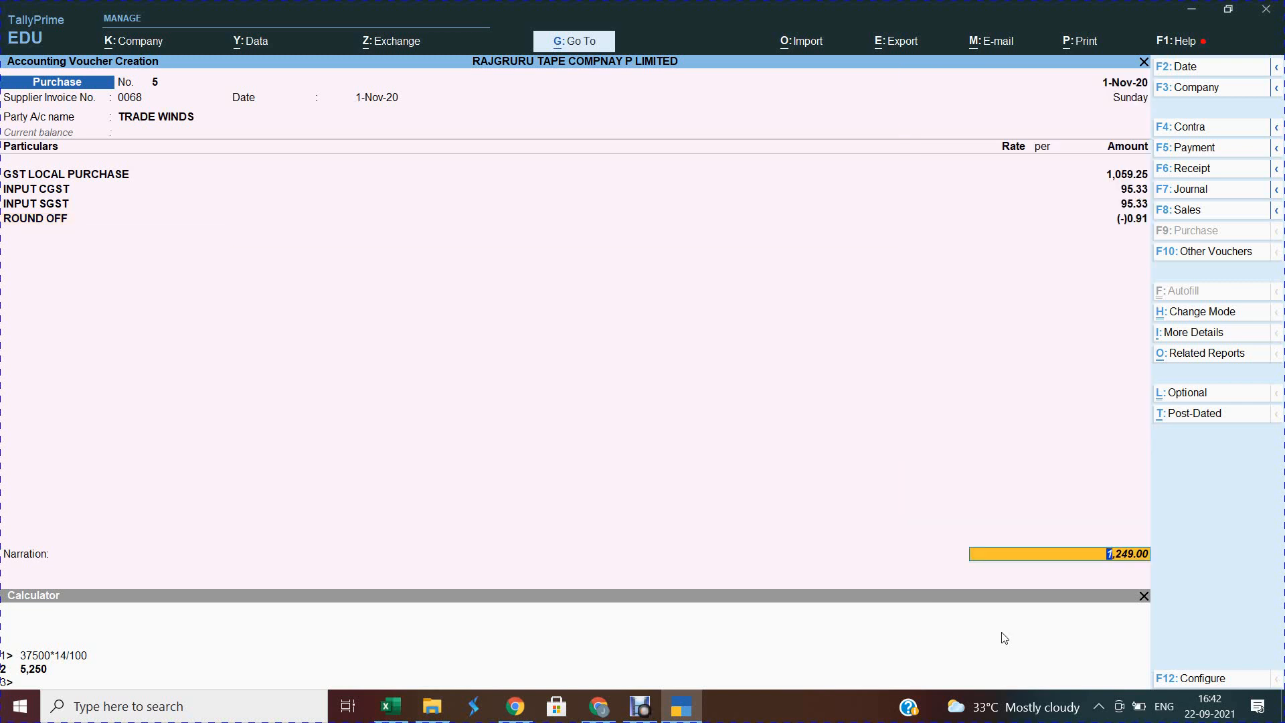
{"action": "key", "text": "Return"}
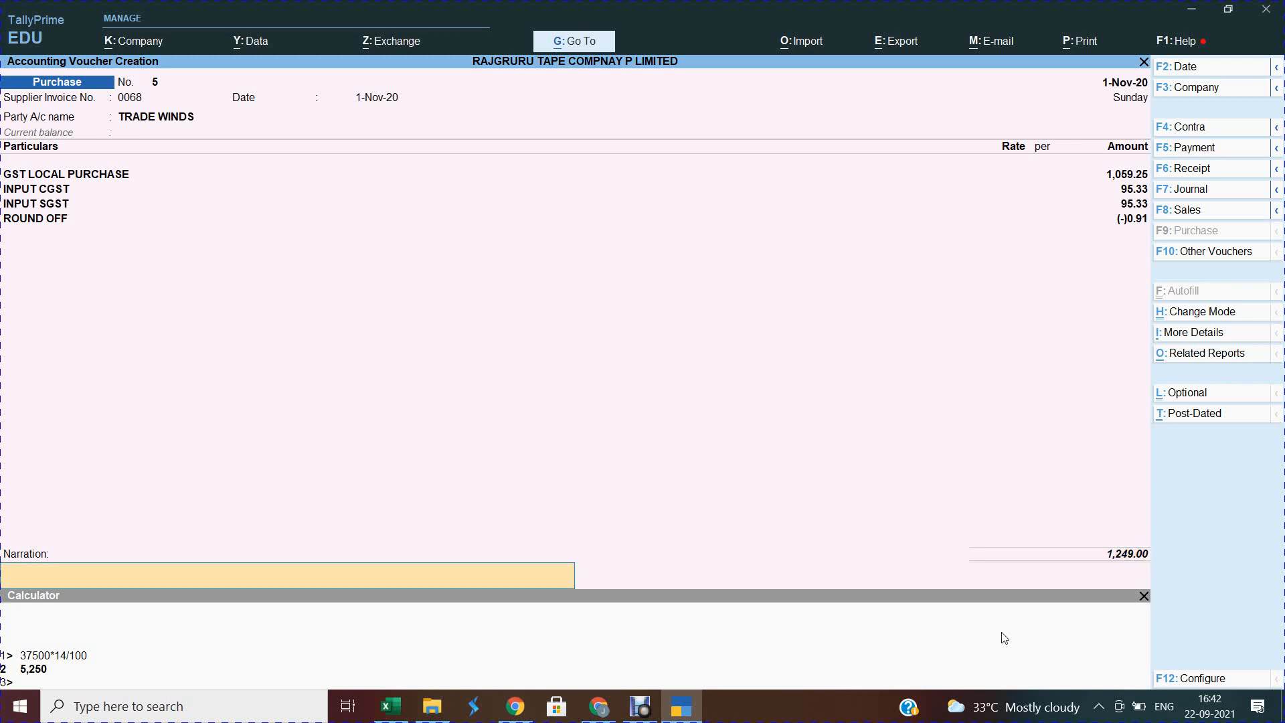
{"action": "key", "text": "Return"}
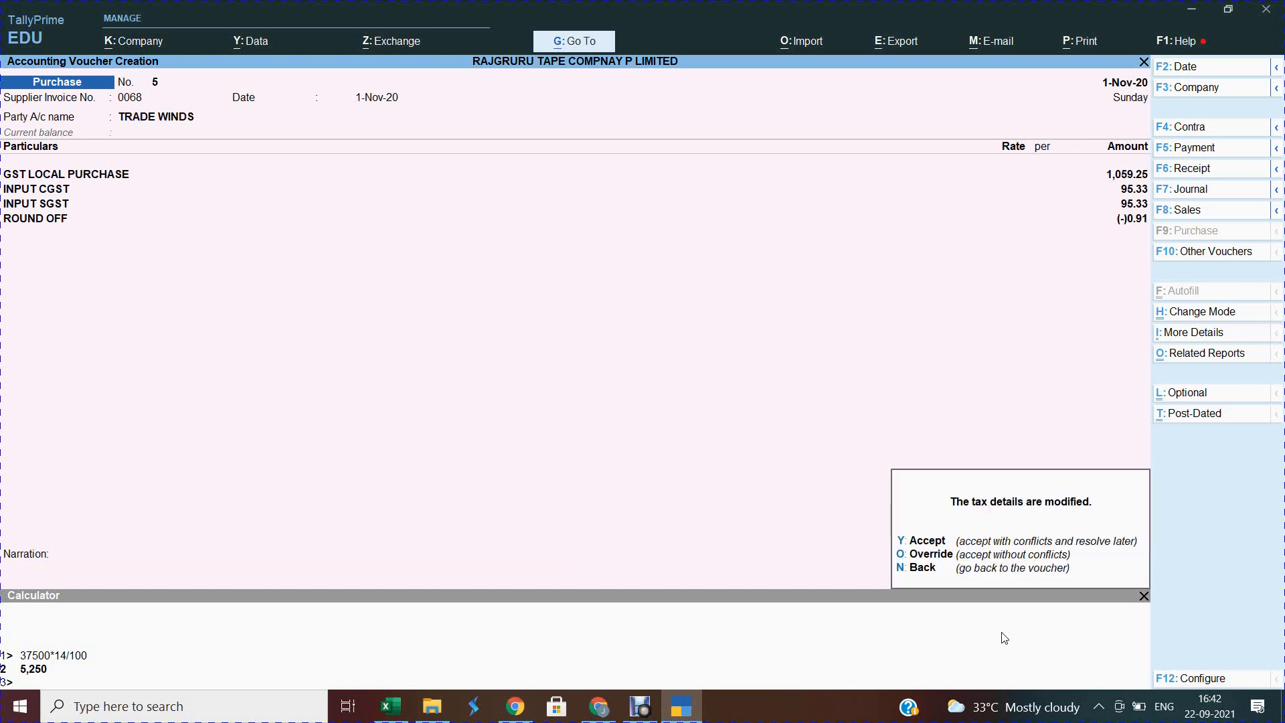
{"action": "key", "text": "y"}
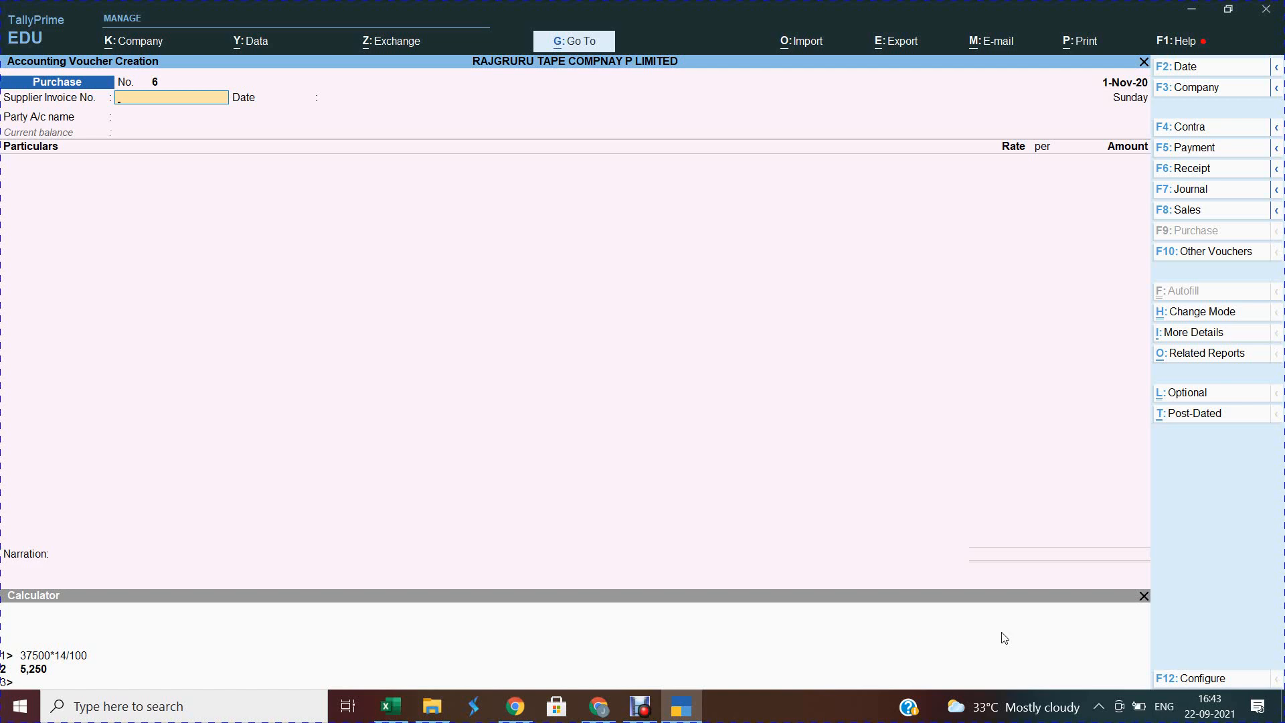
Switch to Excel, cancel the pending copy selection and close the purchase without inventory workbook.
{"action": "key", "text": "alt"}
{"action": "key", "text": "alt+Tab"}
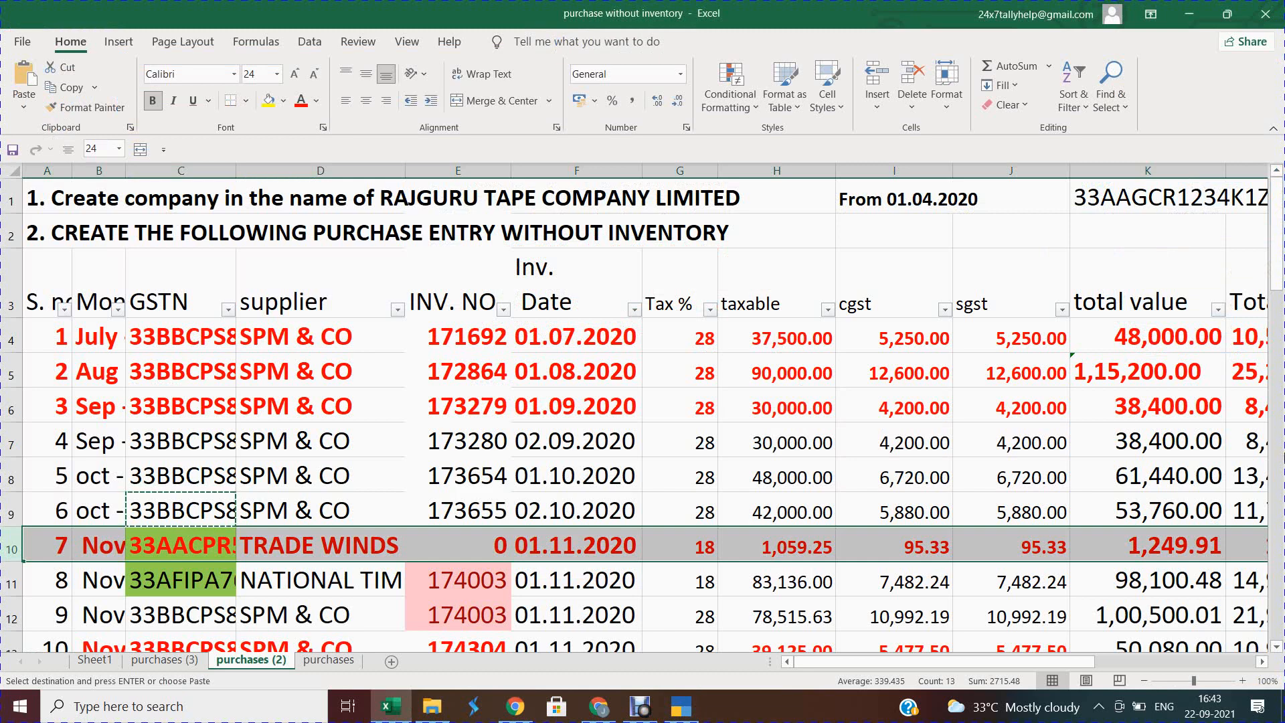
{"action": "left_click", "coordinate": [832, 252]}
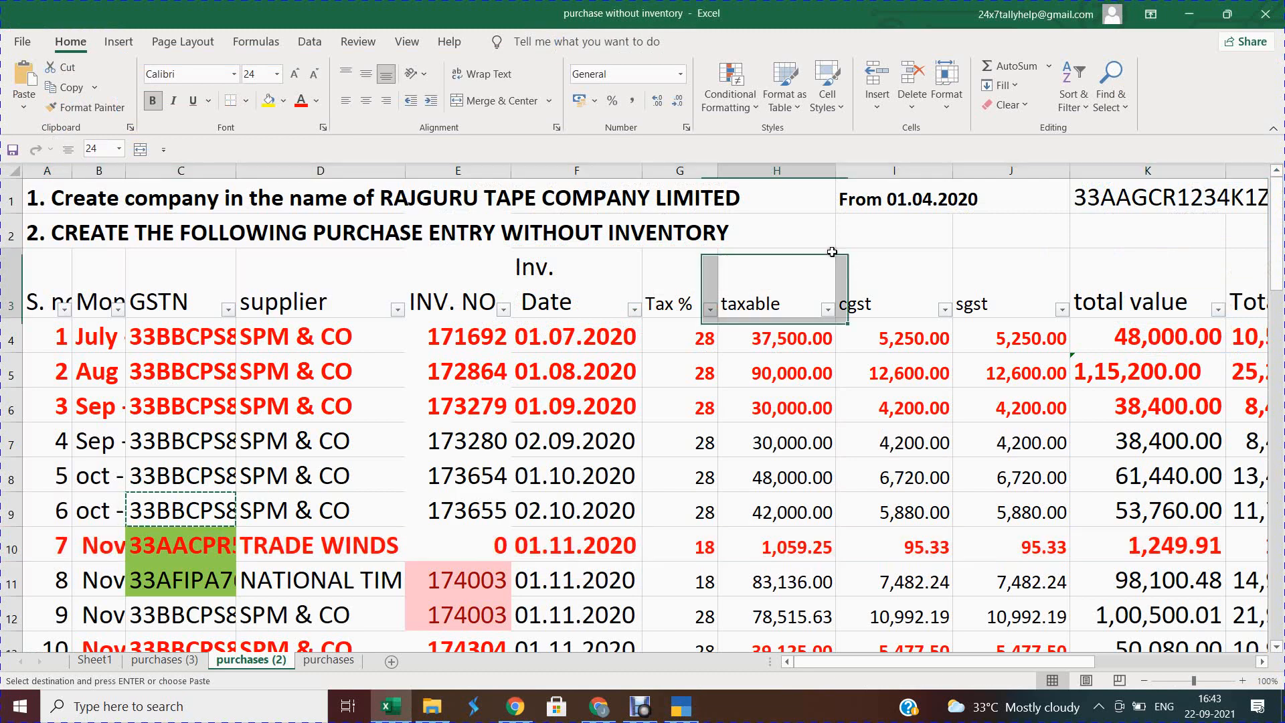
{"action": "key", "text": "Escape"}
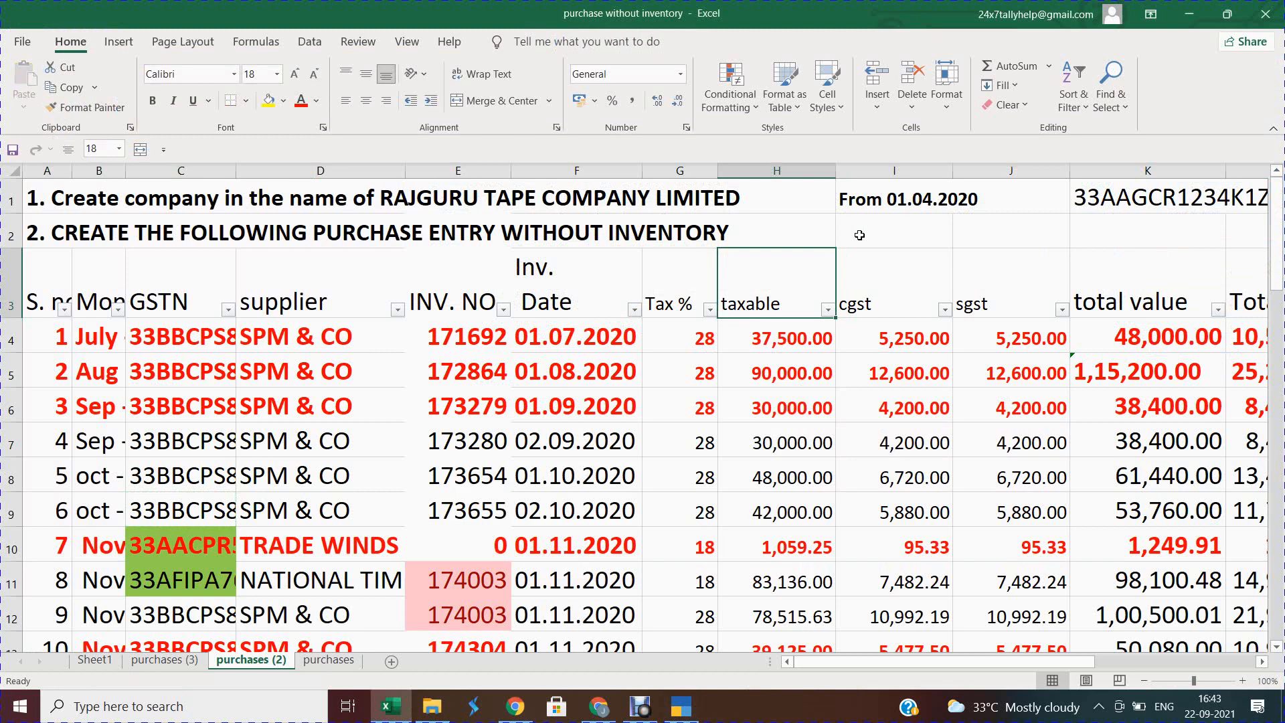
{"action": "left_click", "coordinate": [1270, 17]}
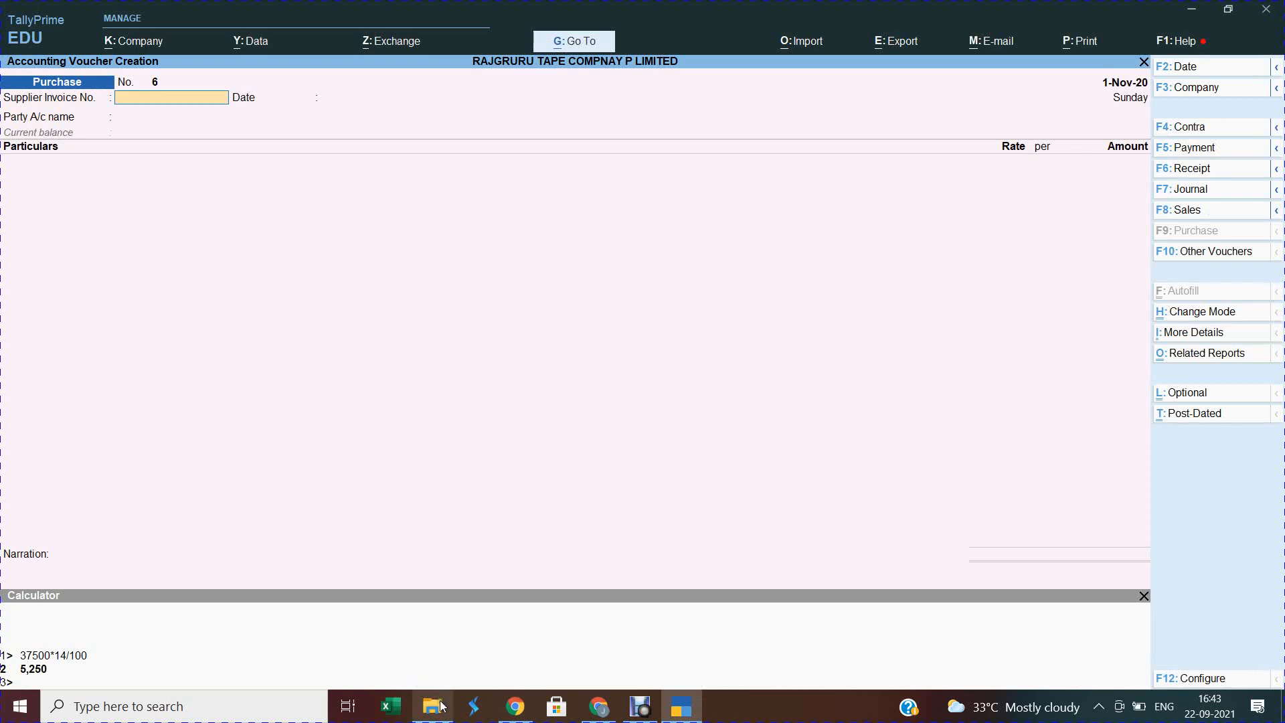
Open the sales without inventory workbook from the recent files in File Explorer.
{"action": "mouse_move", "coordinate": [442, 708]}
{"action": "left_click", "coordinate": [449, 658]}
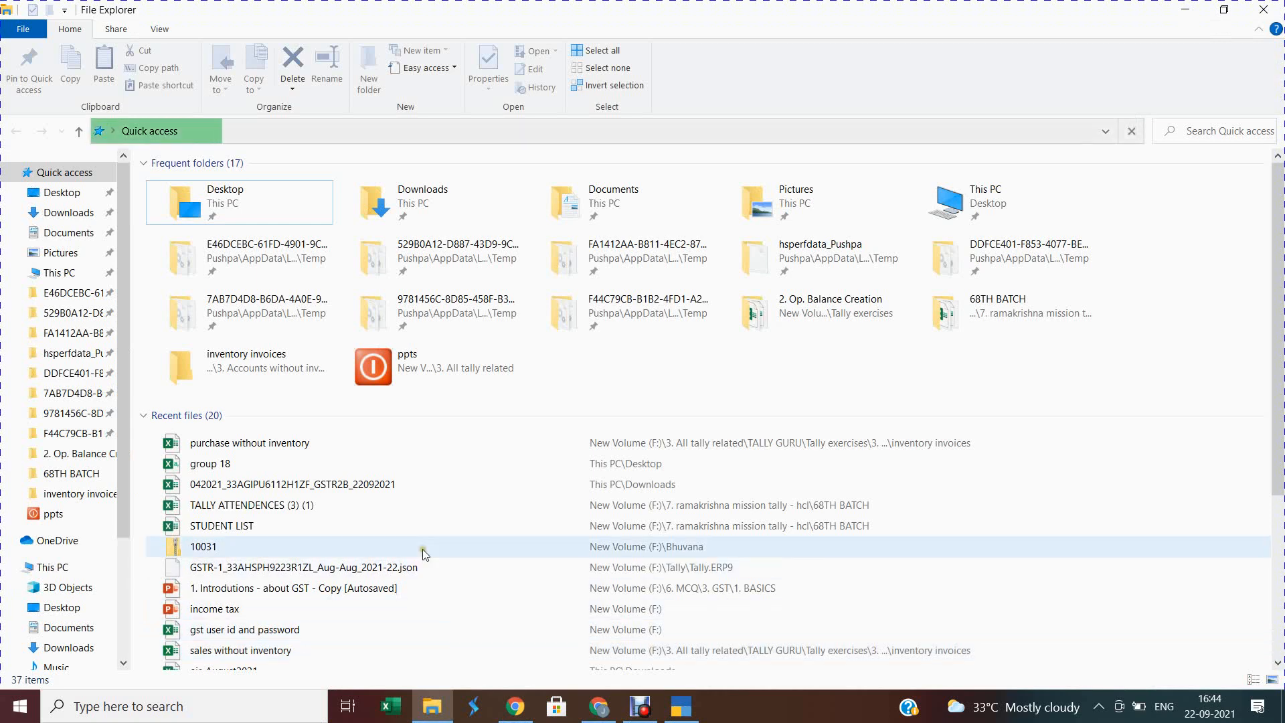
{"action": "left_click", "coordinate": [191, 652]}
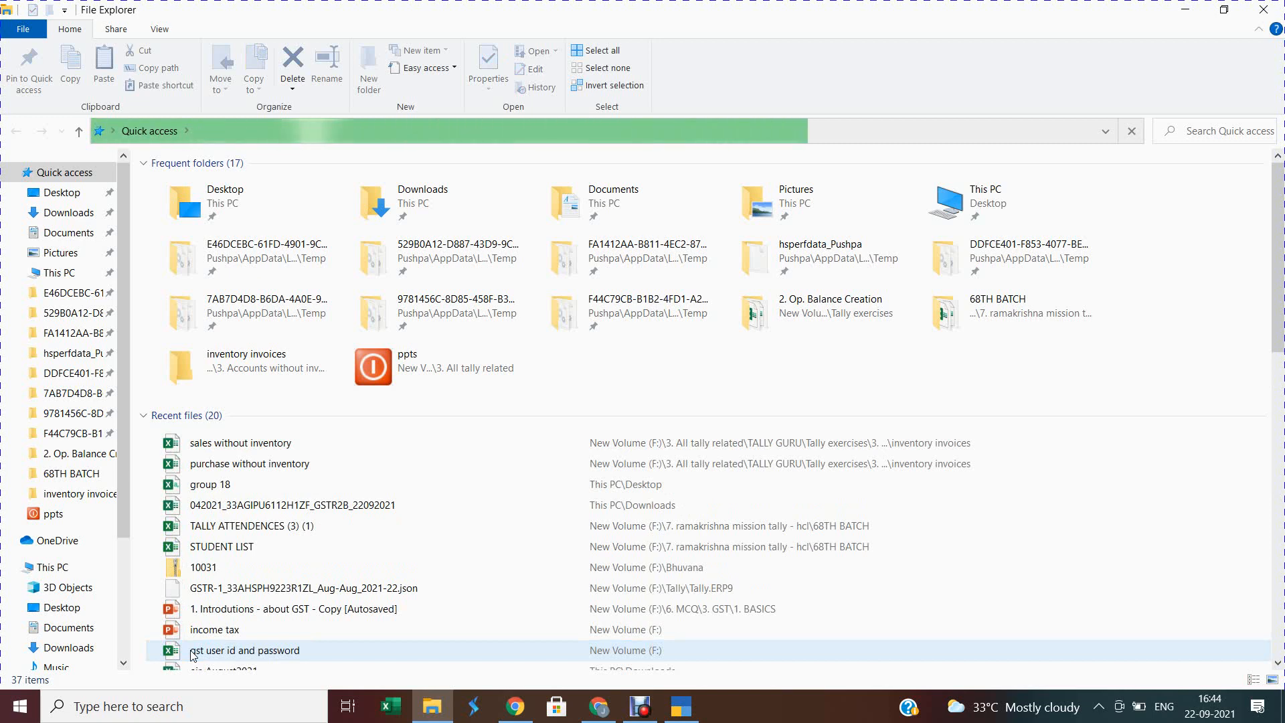
{"action": "double_click", "coordinate": [193, 650]}
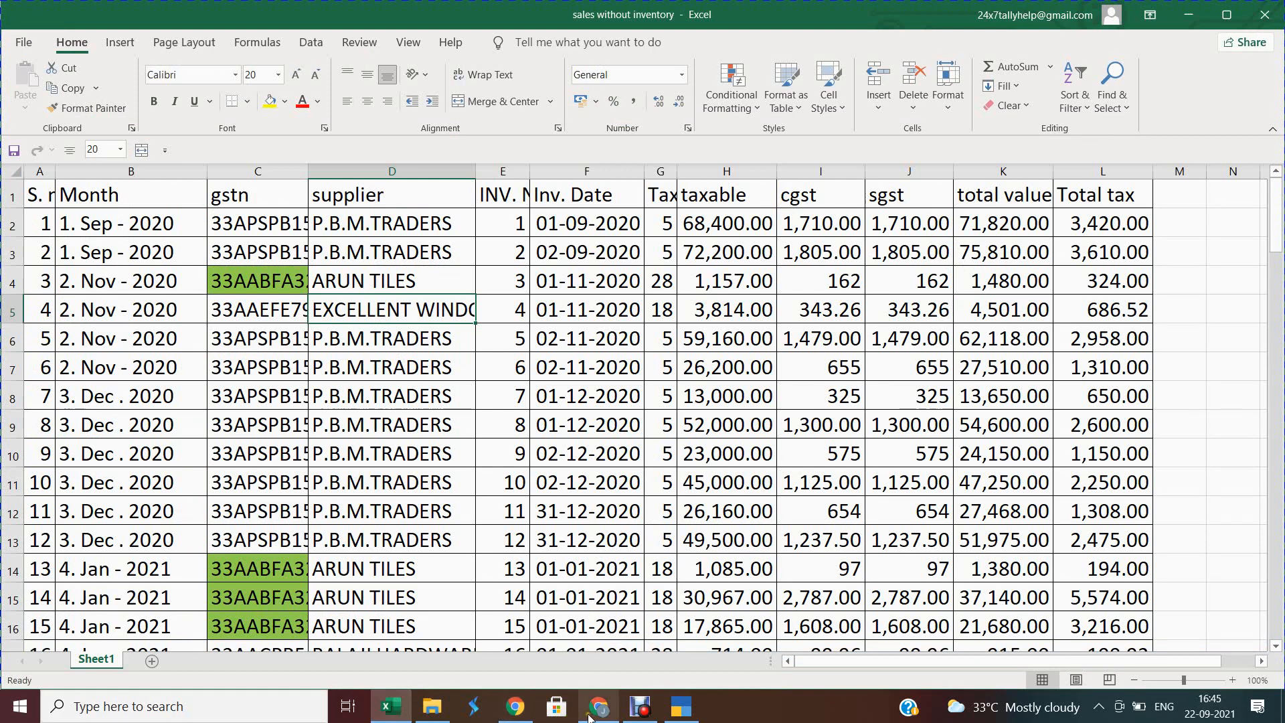
Switch to Chrome, search for google class room on a new page and open Google Classroom.
{"action": "left_click", "coordinate": [576, 649]}
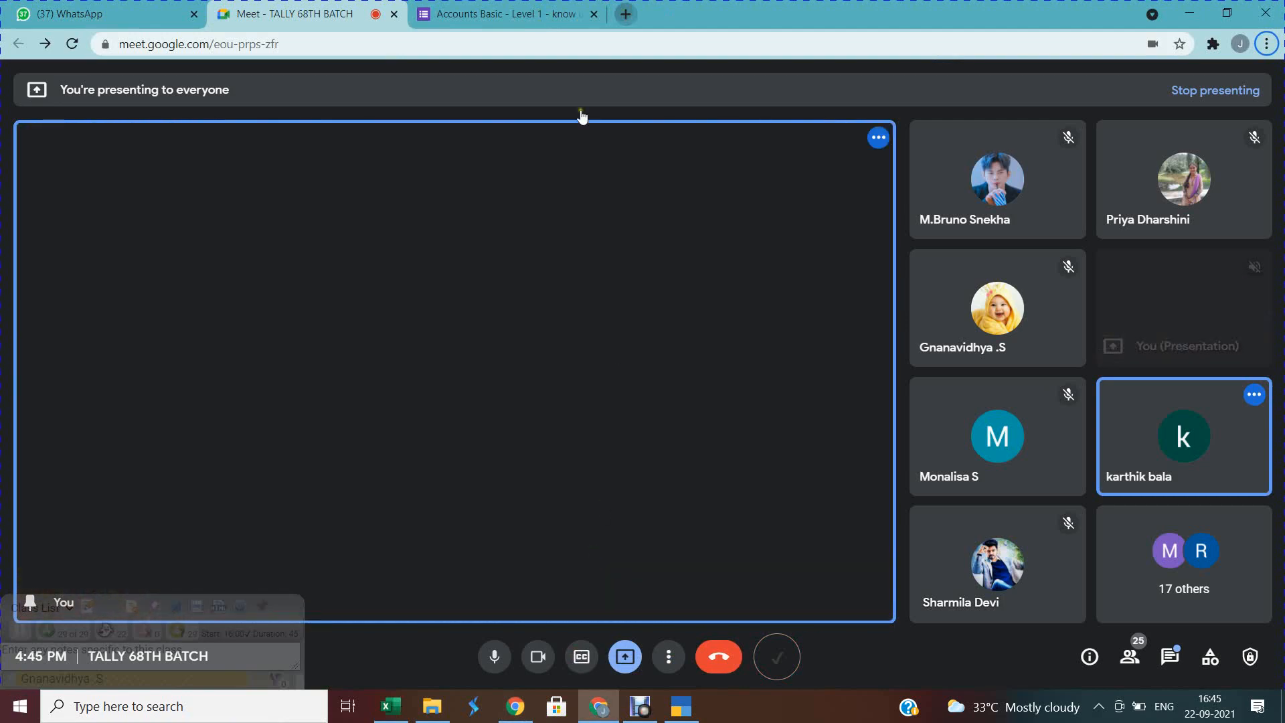
{"action": "left_click", "coordinate": [569, 15]}
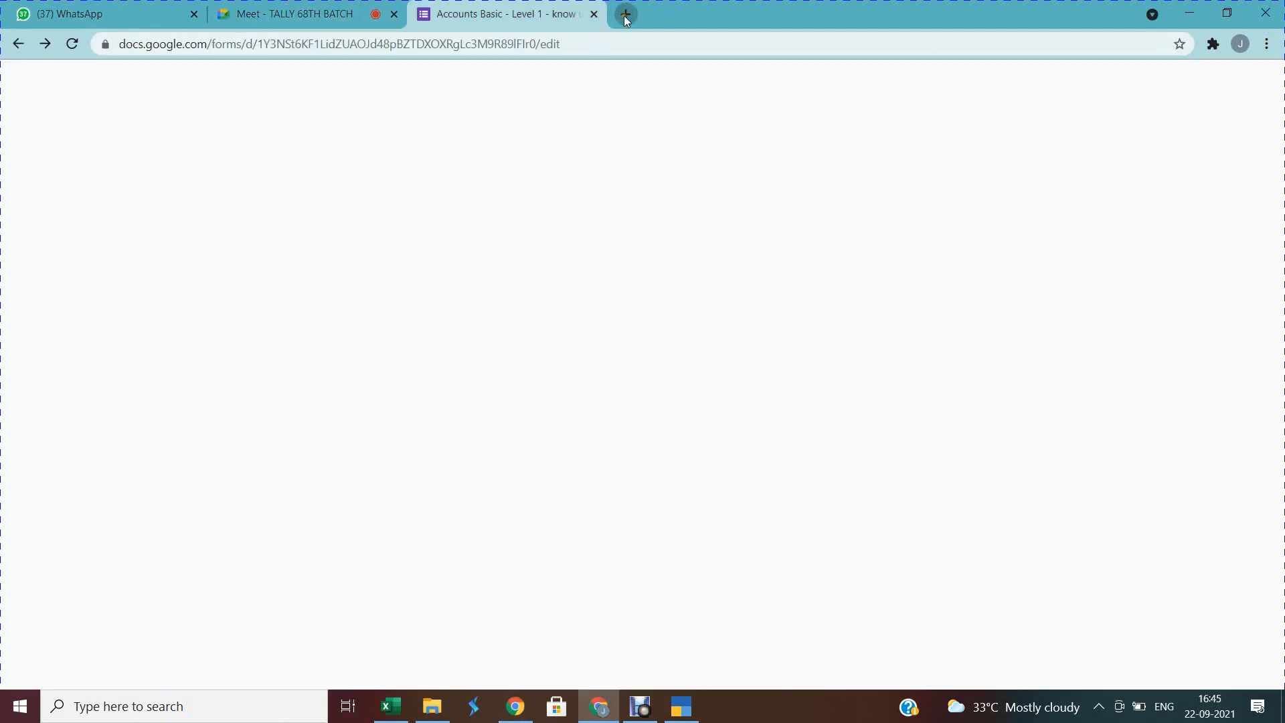
{"action": "left_click", "coordinate": [625, 15]}
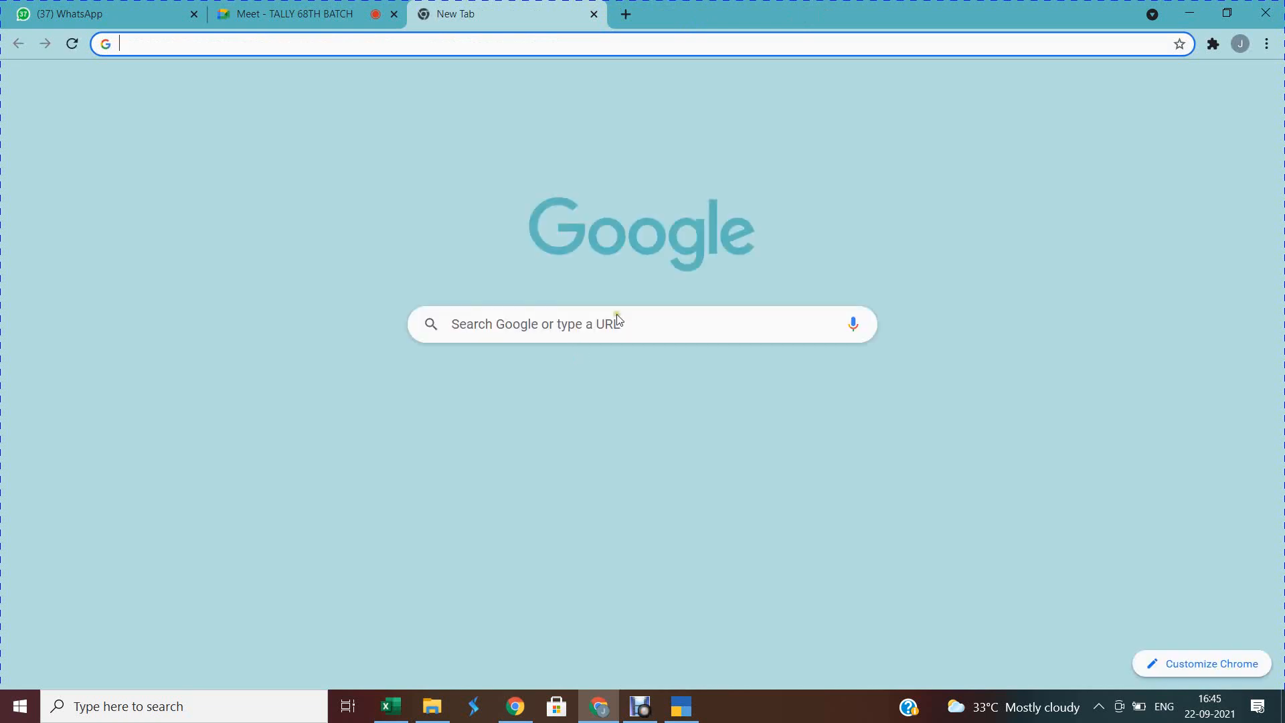
{"action": "left_click", "coordinate": [529, 308]}
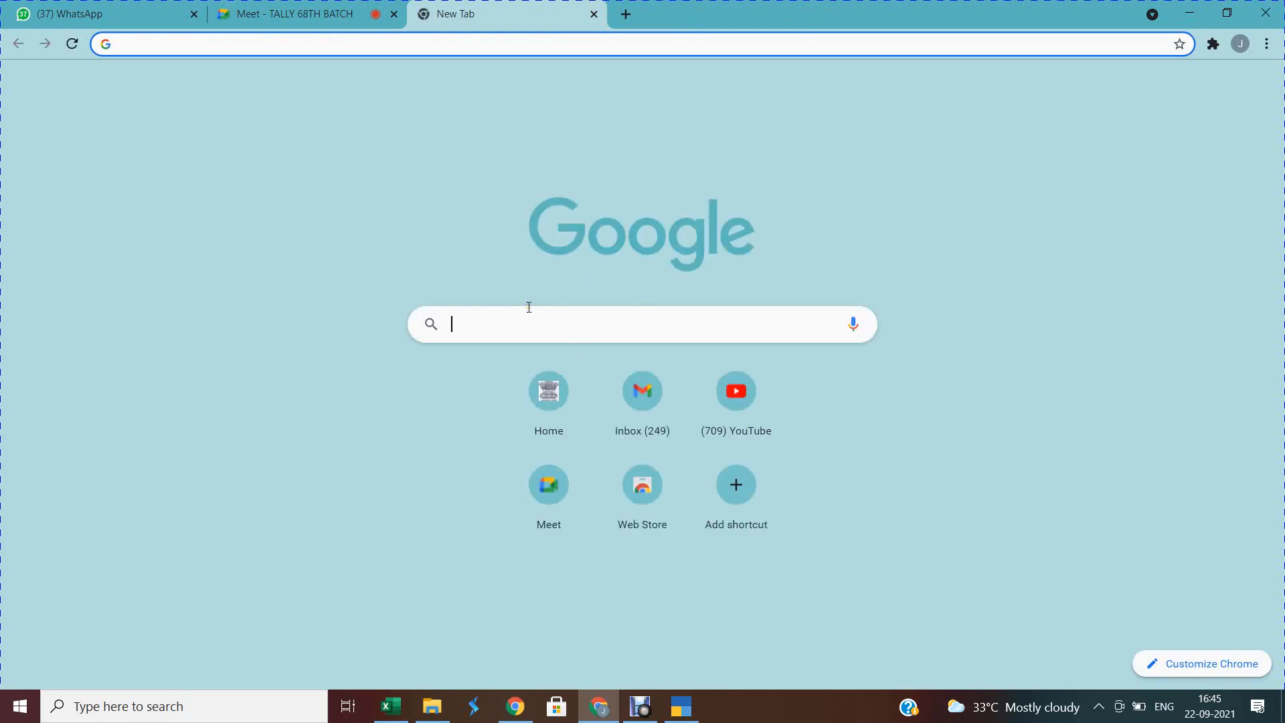
{"action": "type", "text": "GOOGLE"}
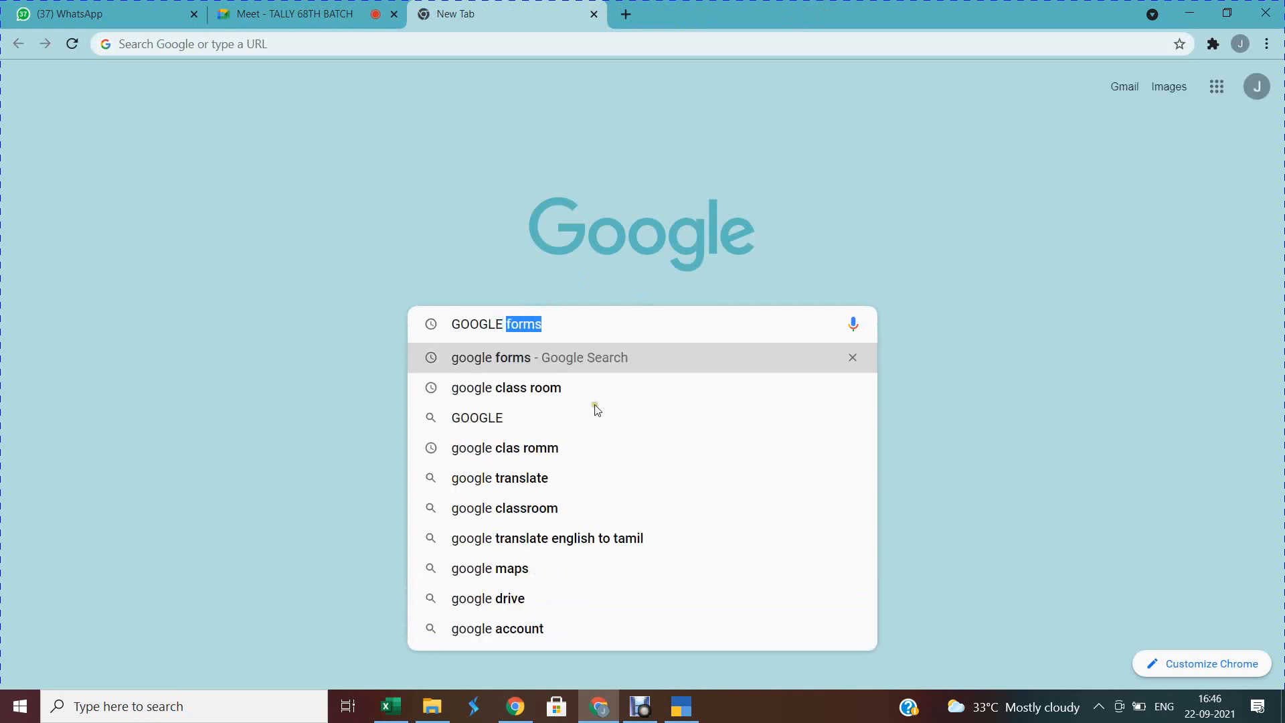
{"action": "left_click", "coordinate": [585, 389]}
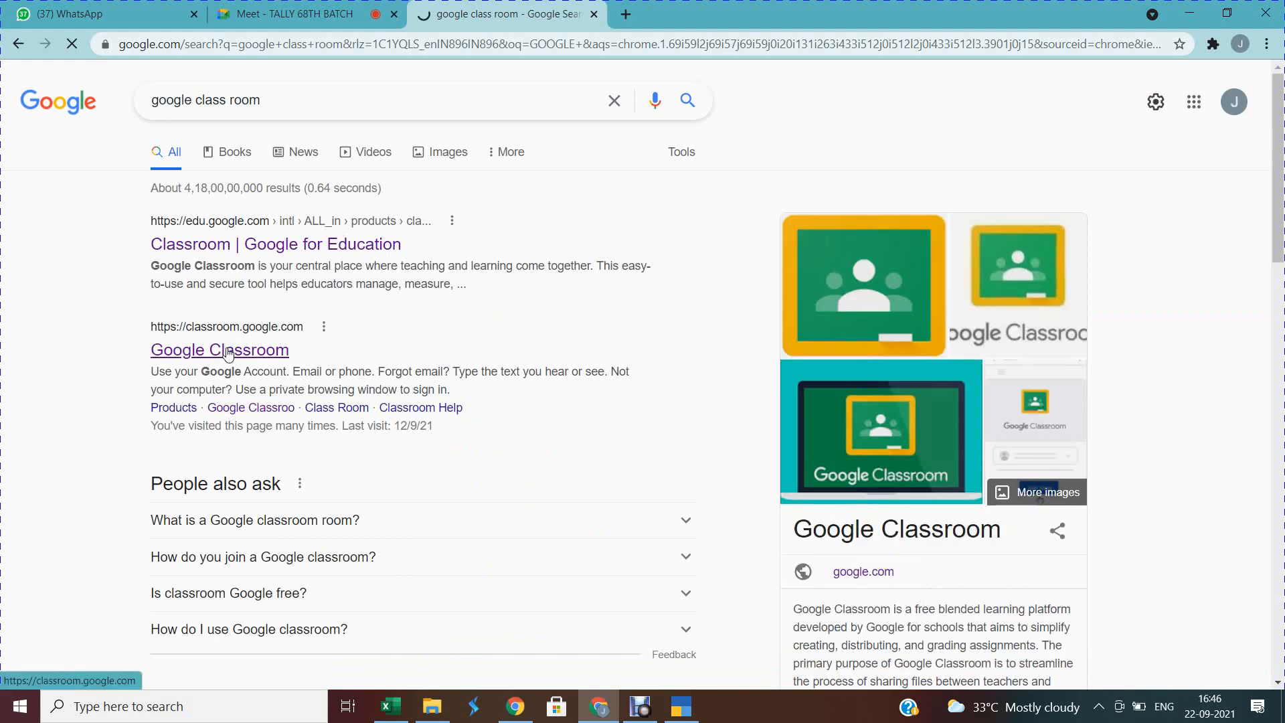
{"action": "left_click", "coordinate": [227, 351]}
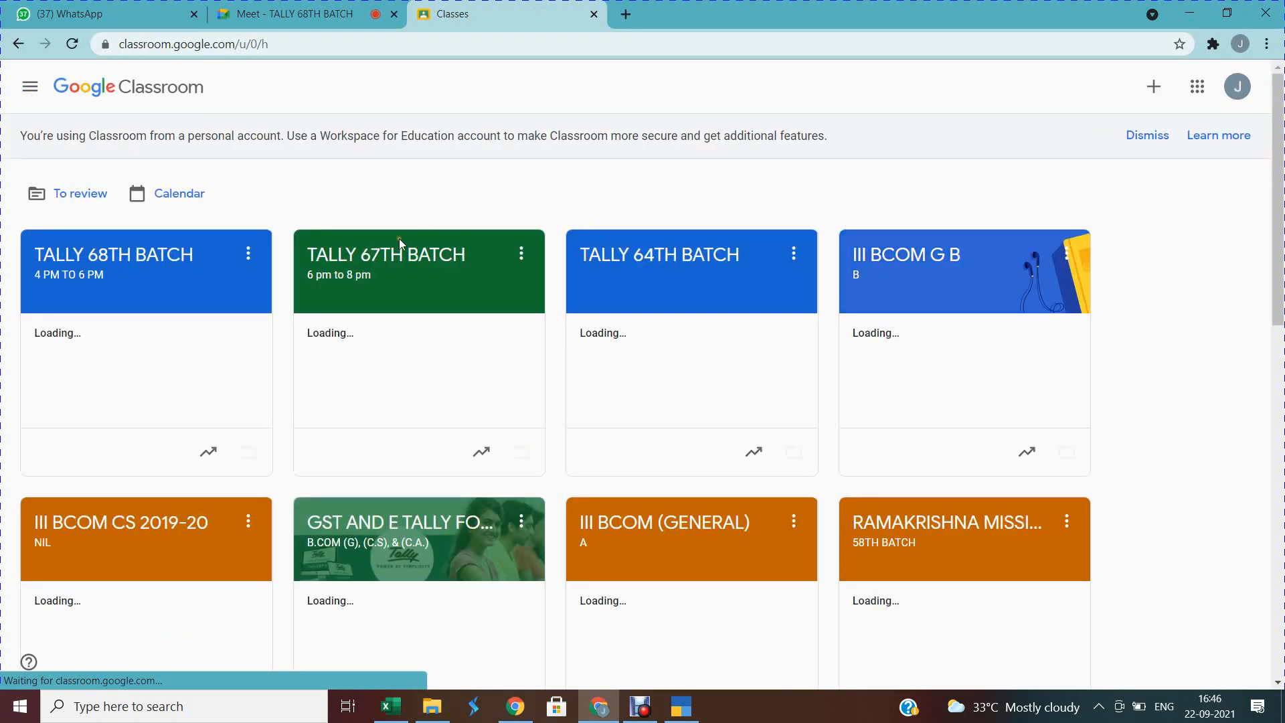
Open the classwork of TALLY 68TH BATCH, create a new assignment and begin its title with PU.
{"action": "left_click", "coordinate": [153, 265]}
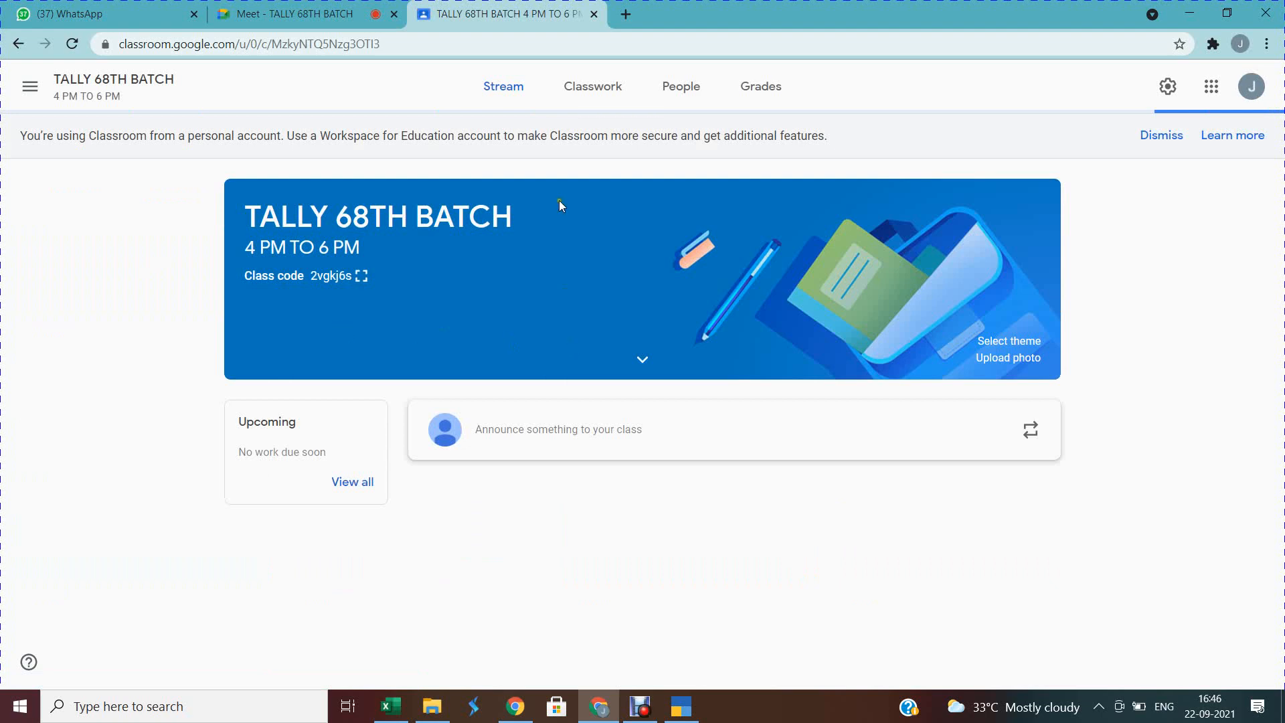
{"action": "left_click", "coordinate": [592, 90]}
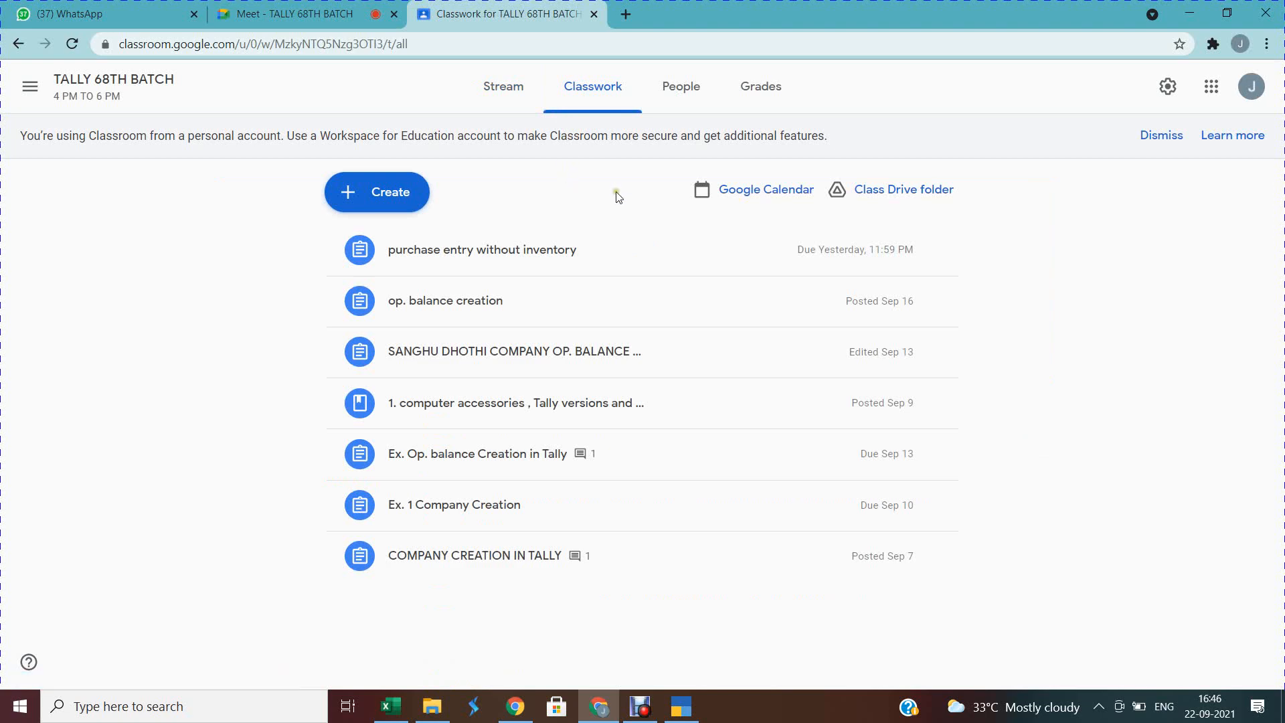
{"action": "left_click", "coordinate": [379, 192]}
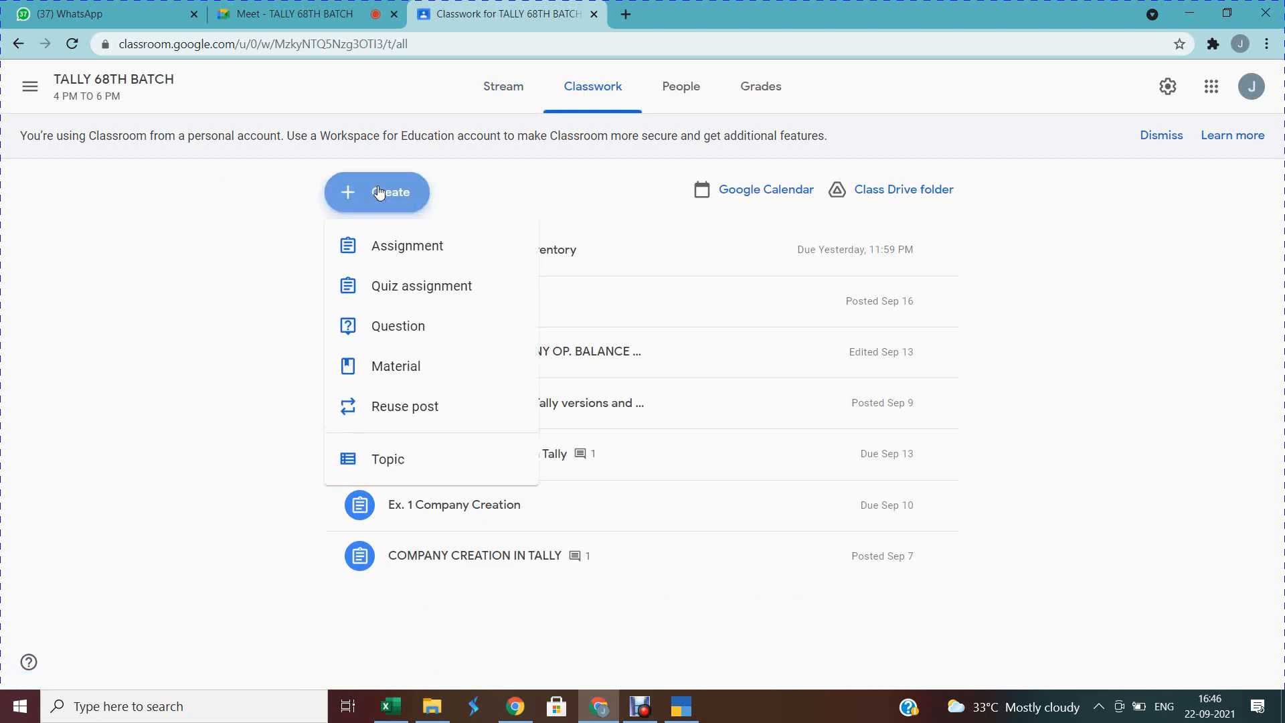
{"action": "left_click", "coordinate": [399, 253]}
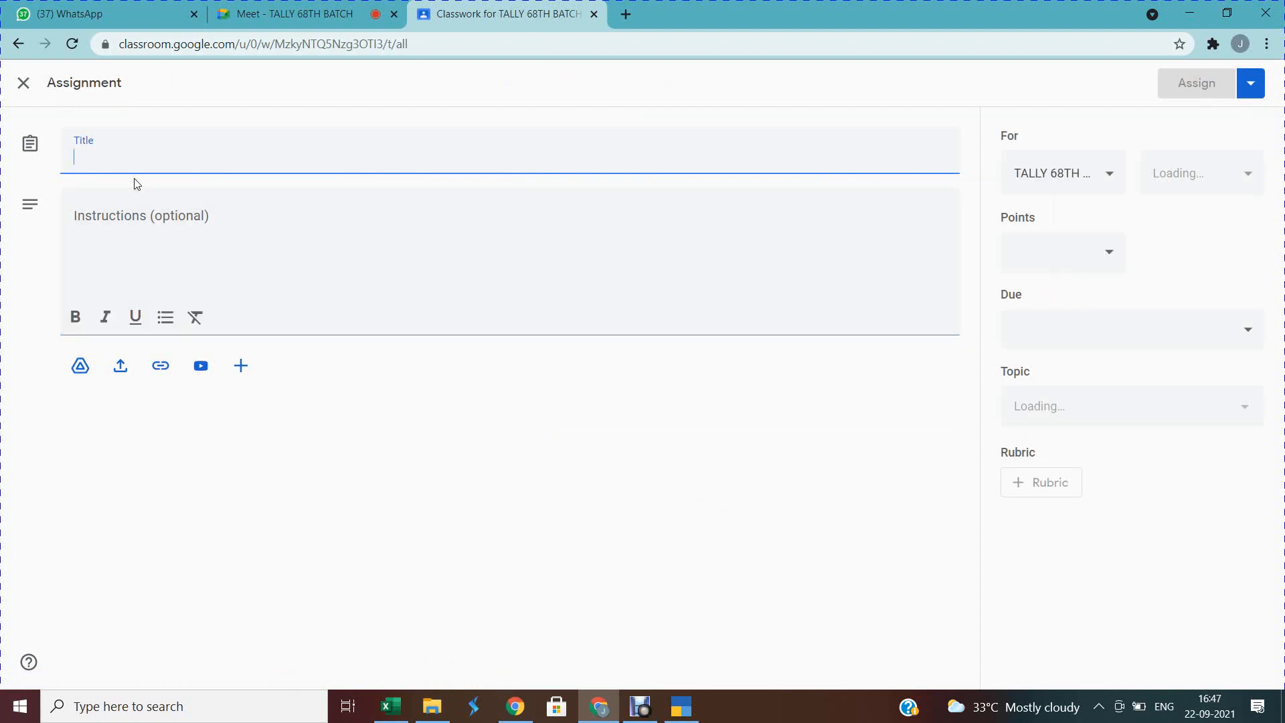
{"action": "type", "text": "PU"}
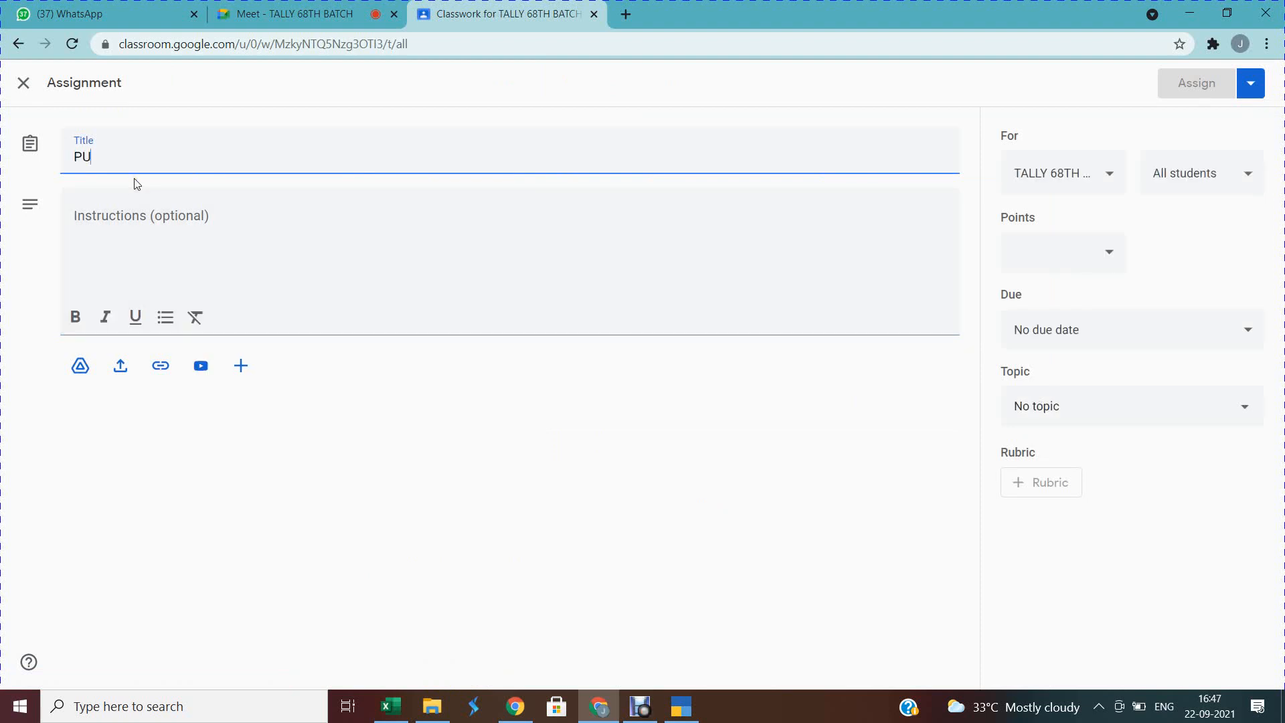
Title the assignment "PURCHASE AND SALES WITH GST" and open the file chooser for uploading attachments from the computer.
{"action": "type", "text": "RCHASE"}
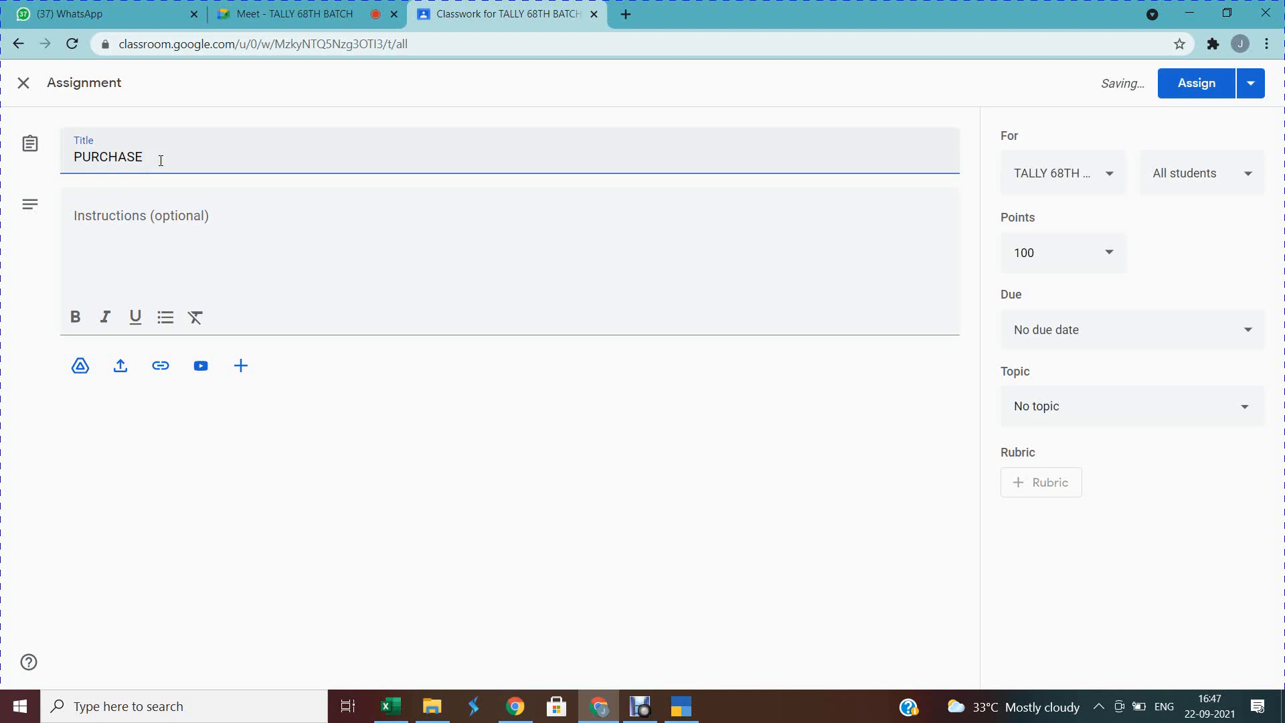
{"action": "type", "text": " AND SALES WITH GST"}
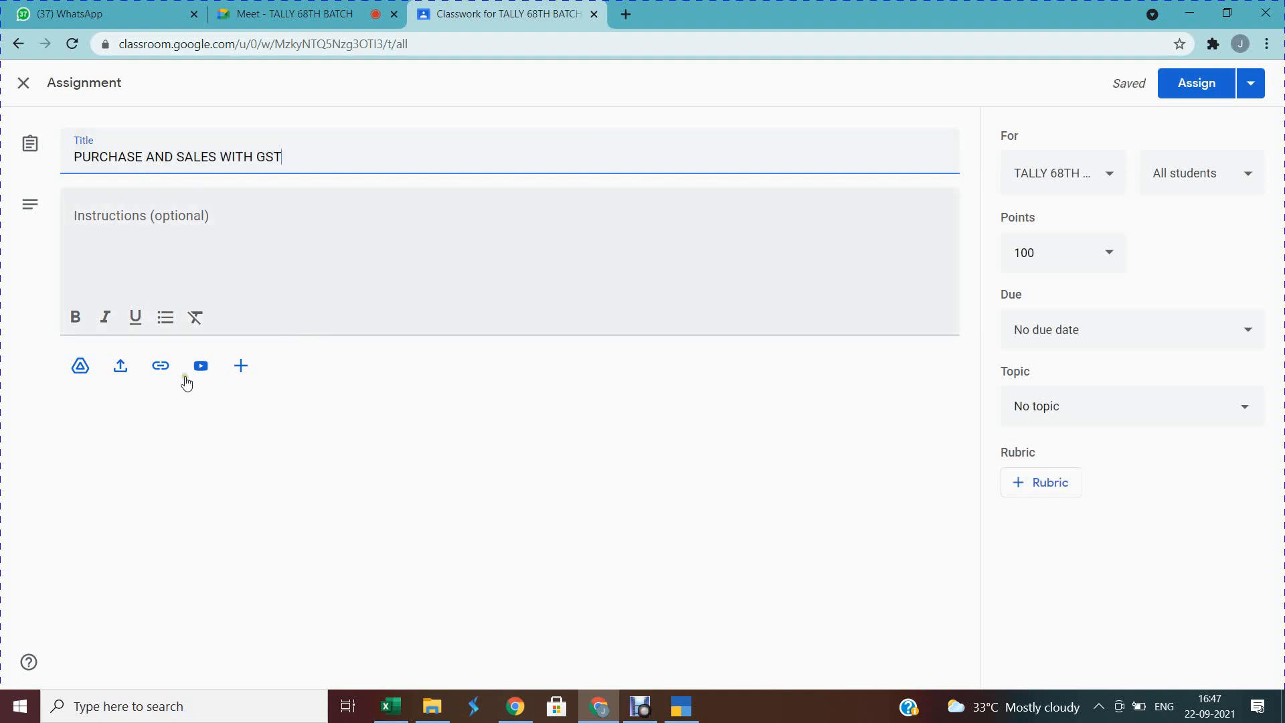
{"action": "left_click", "coordinate": [119, 375]}
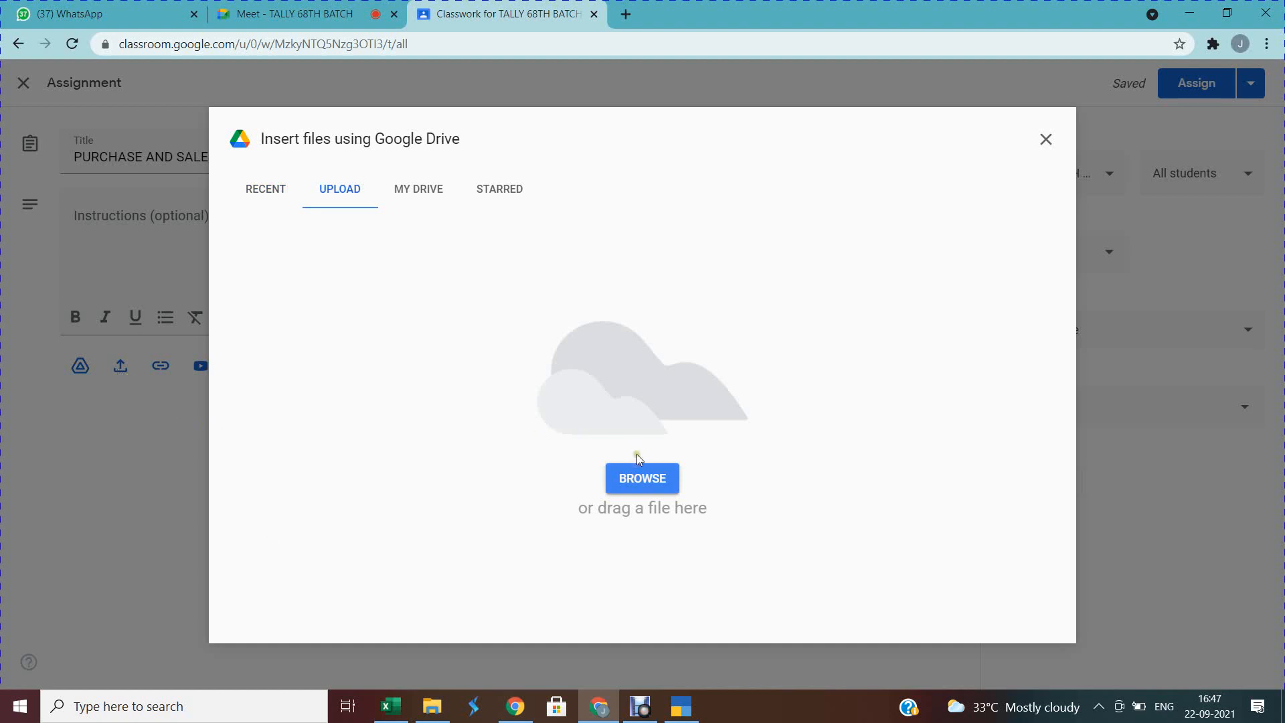
{"action": "left_click", "coordinate": [638, 482]}
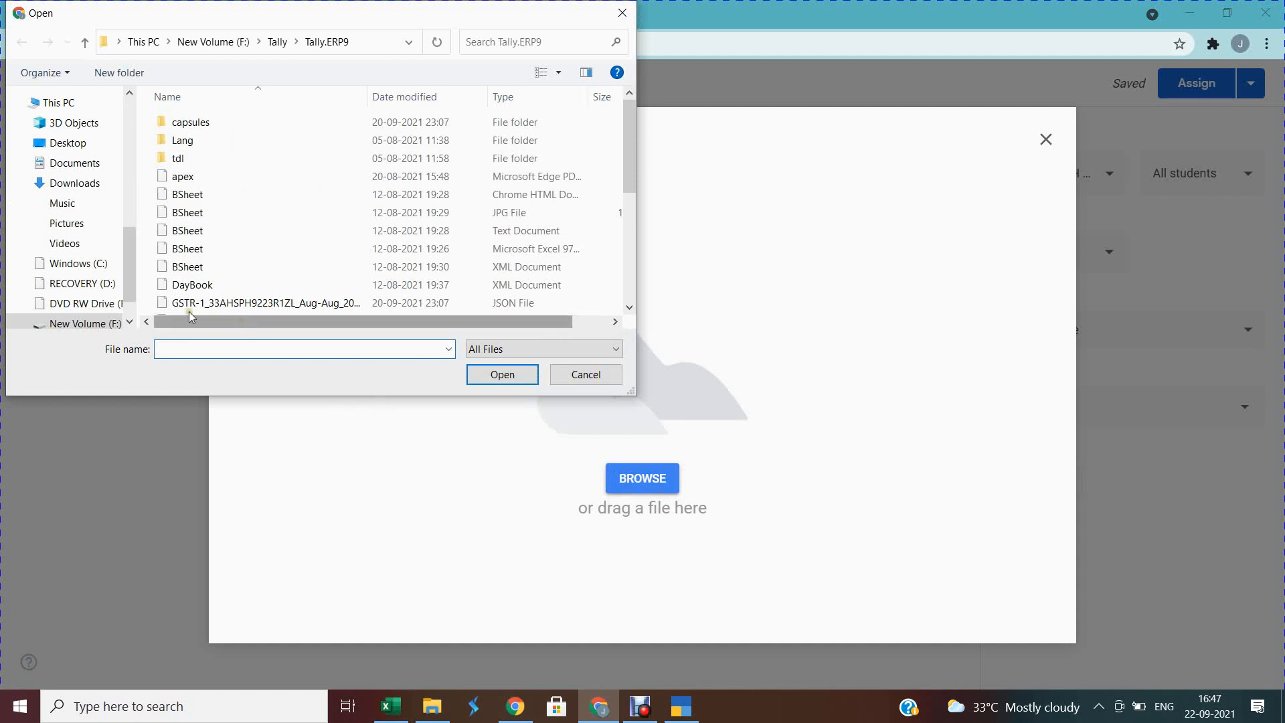
Browse New Volume (F:) to the Tally exercises folder, inside "3. All tally related" and TALLY GURU.
{"action": "left_click", "coordinate": [86, 323]}
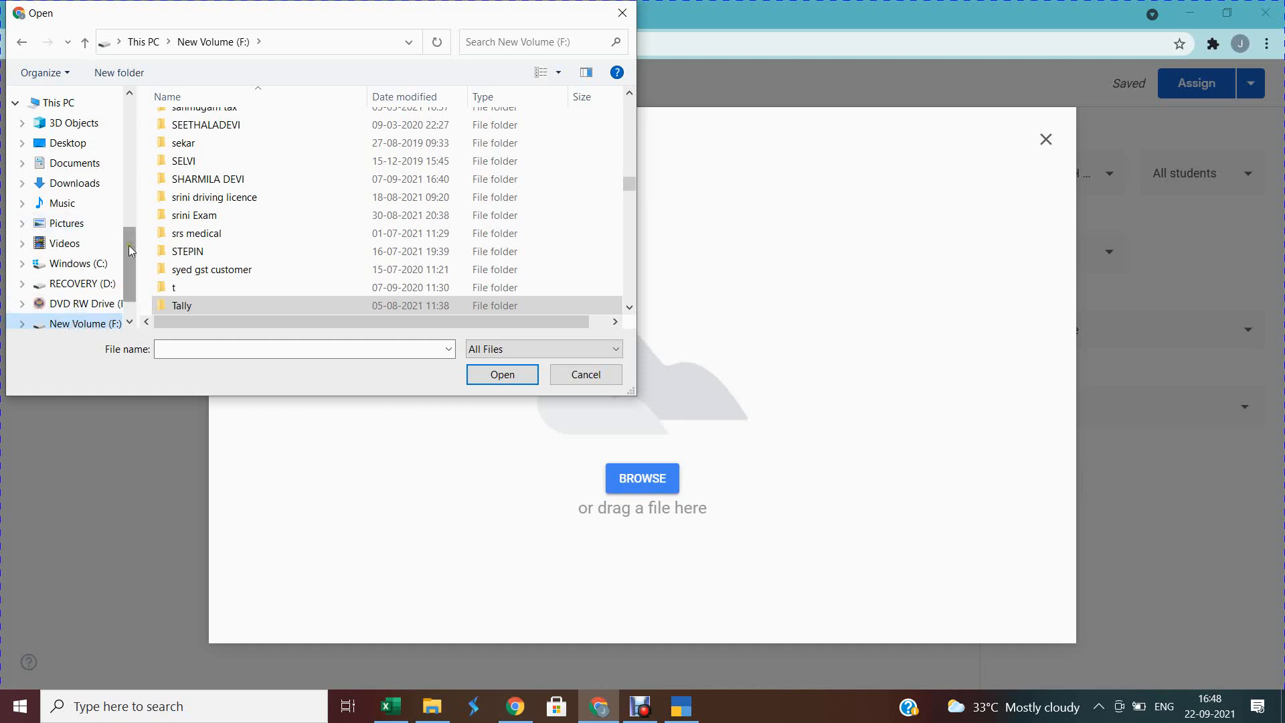
{"action": "left_click_drag", "start_coordinate": [129, 248], "coordinate": [127, 267]}
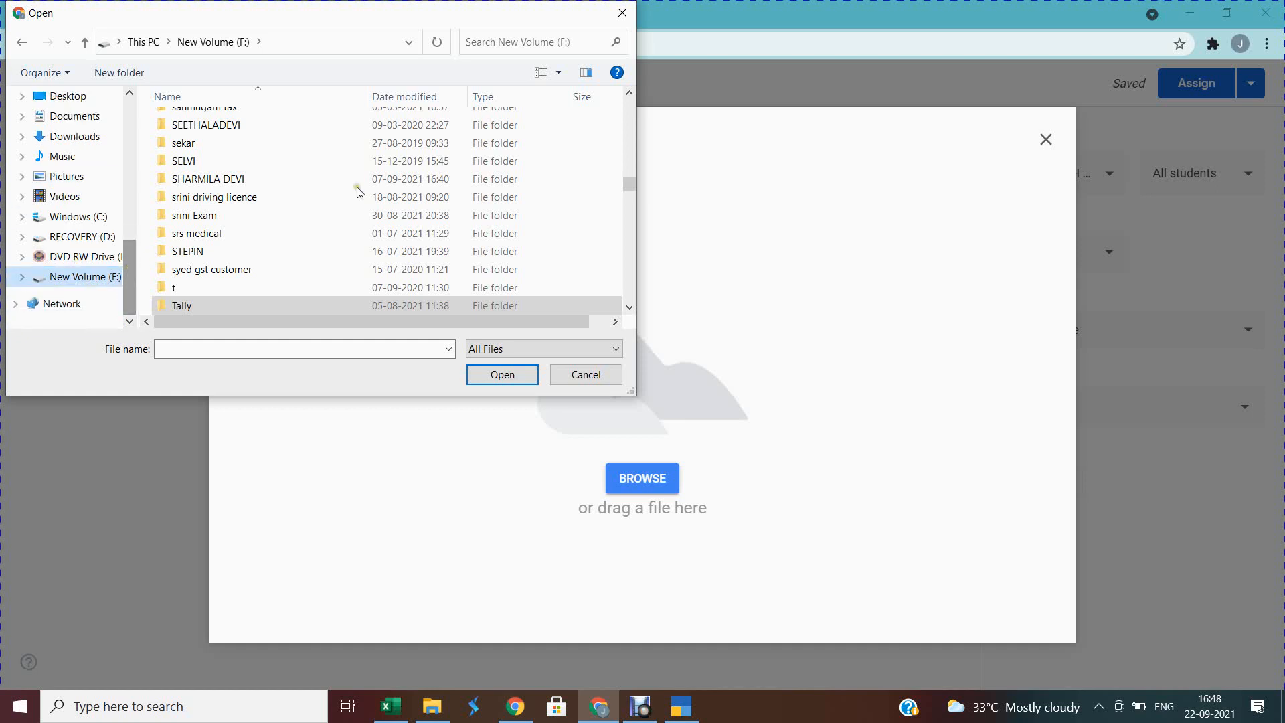
{"action": "left_click_drag", "start_coordinate": [628, 181], "coordinate": [629, 211]}
{"action": "left_click", "coordinate": [624, 164]}
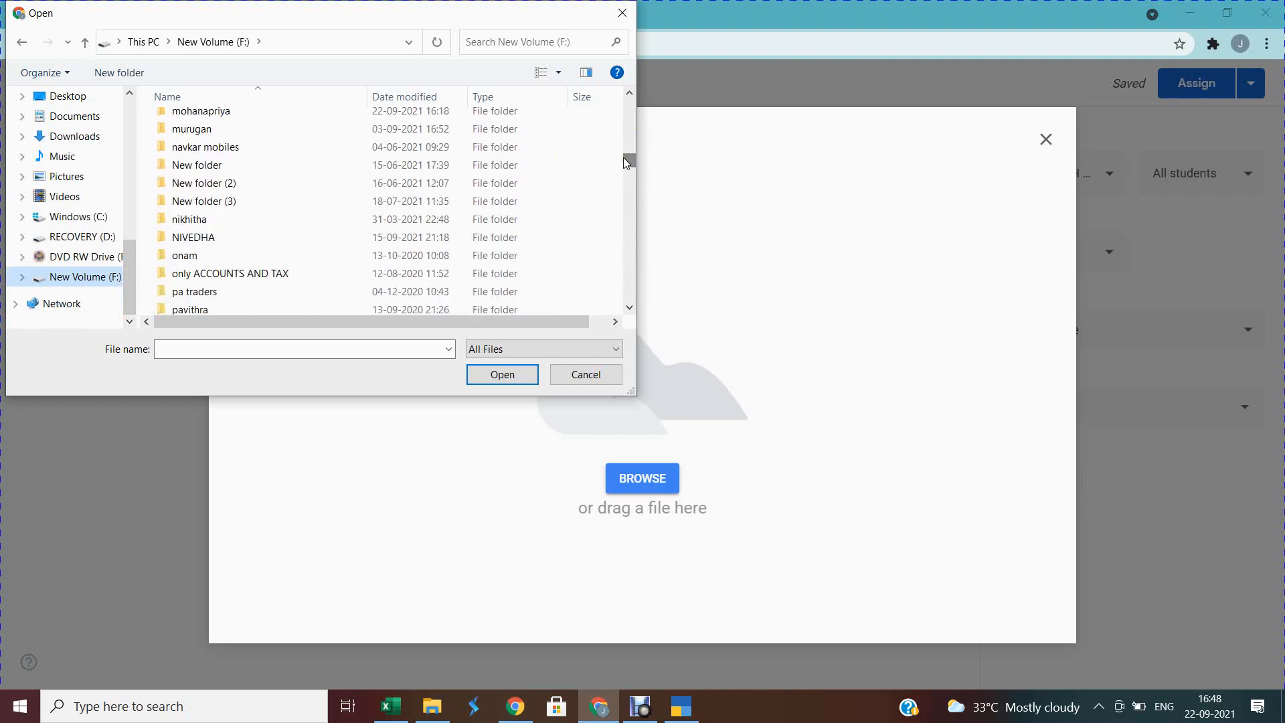
{"action": "left_click_drag", "start_coordinate": [628, 159], "coordinate": [627, 106]}
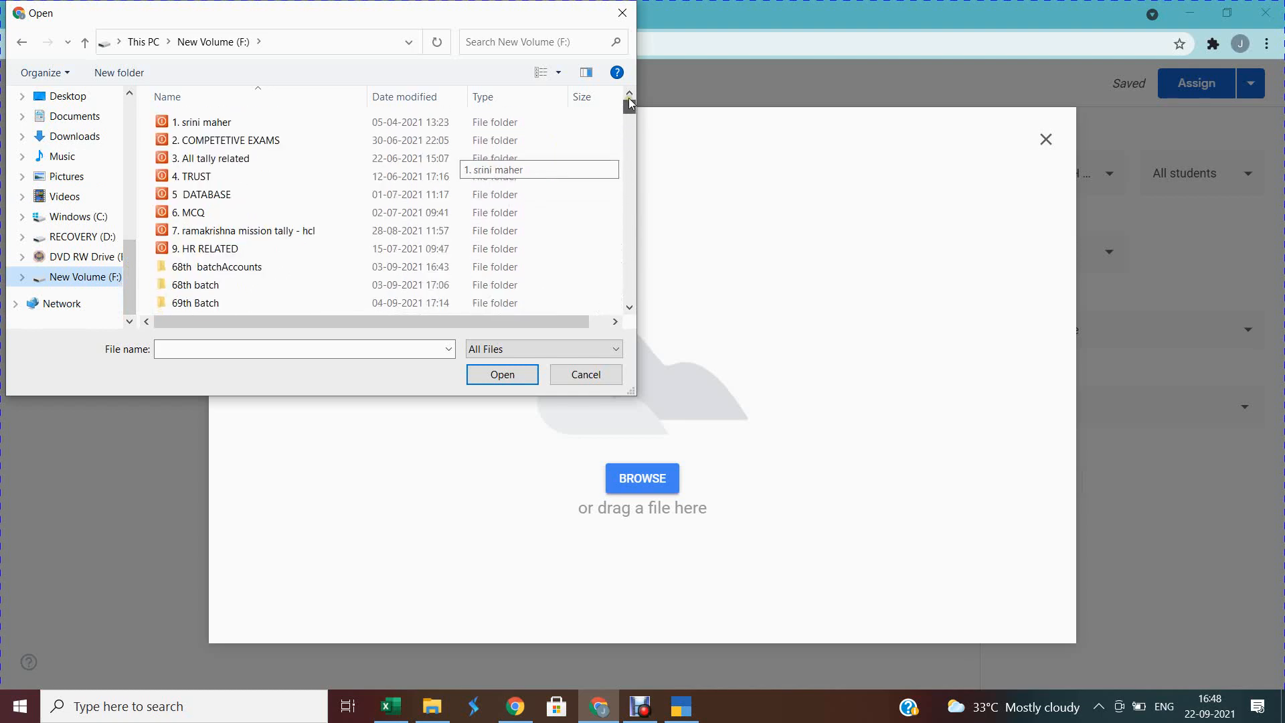
{"action": "double_click", "coordinate": [208, 160]}
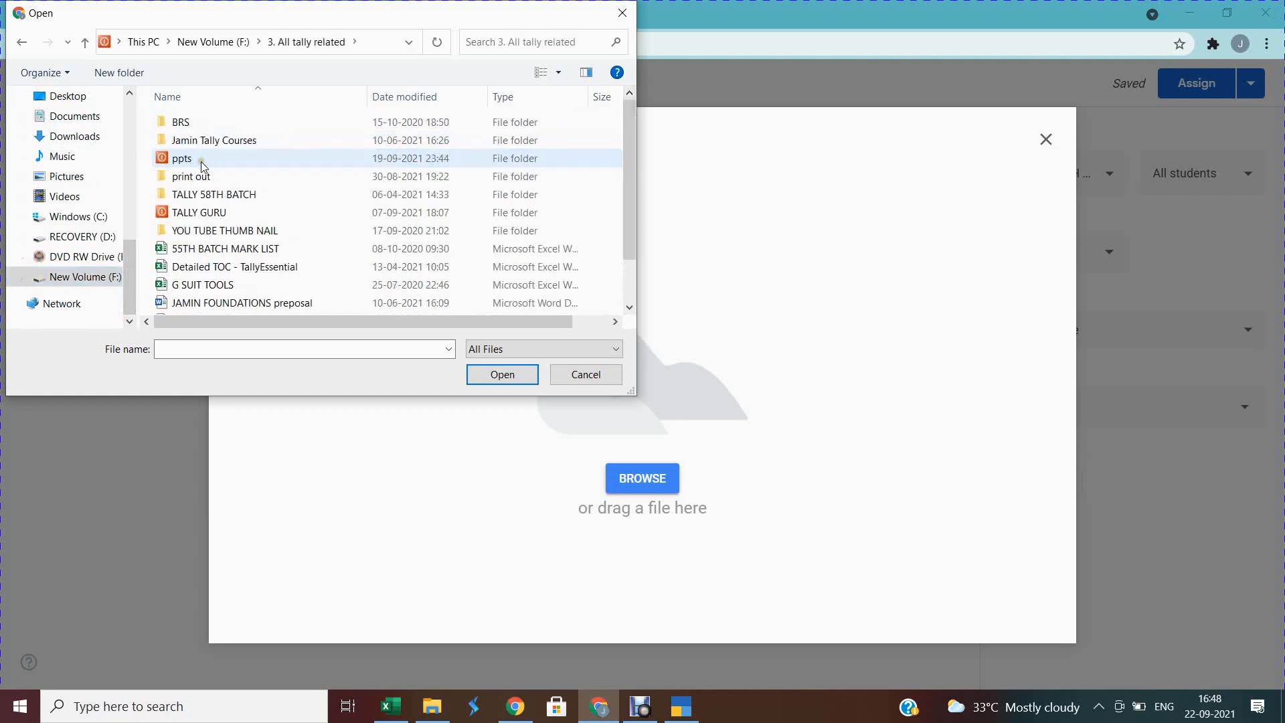
{"action": "left_click", "coordinate": [193, 213]}
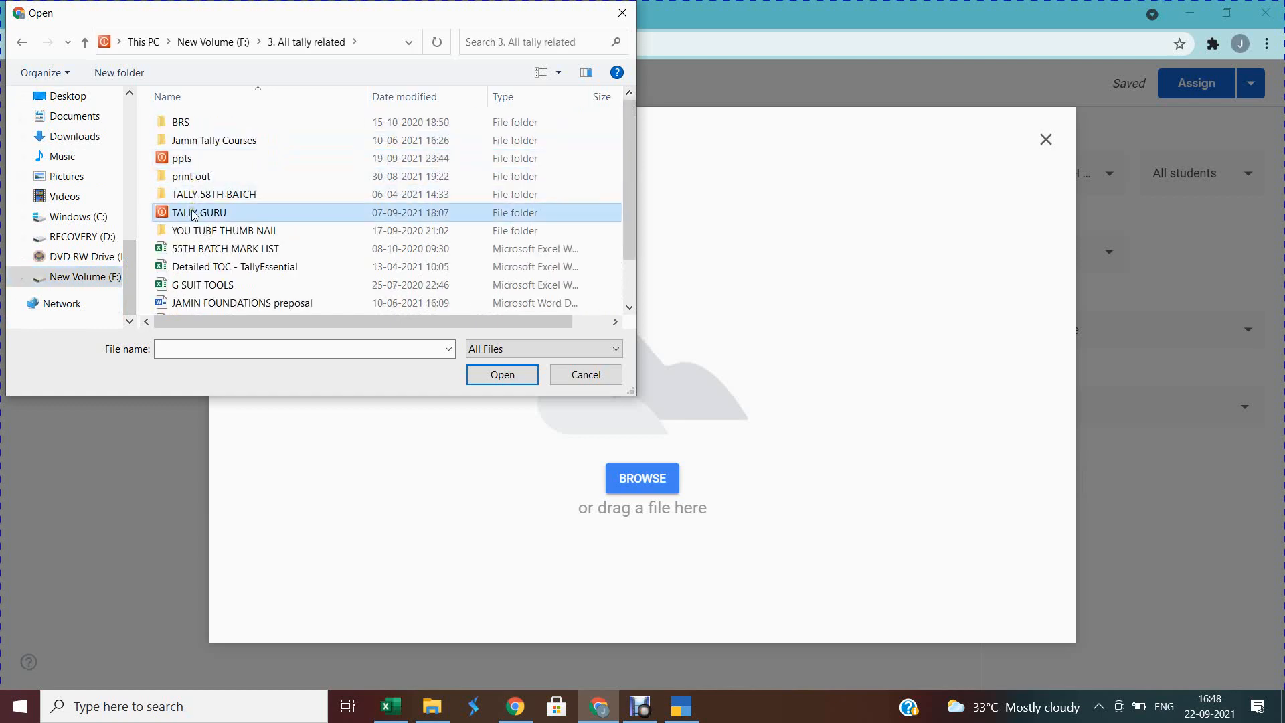
{"action": "double_click", "coordinate": [193, 214]}
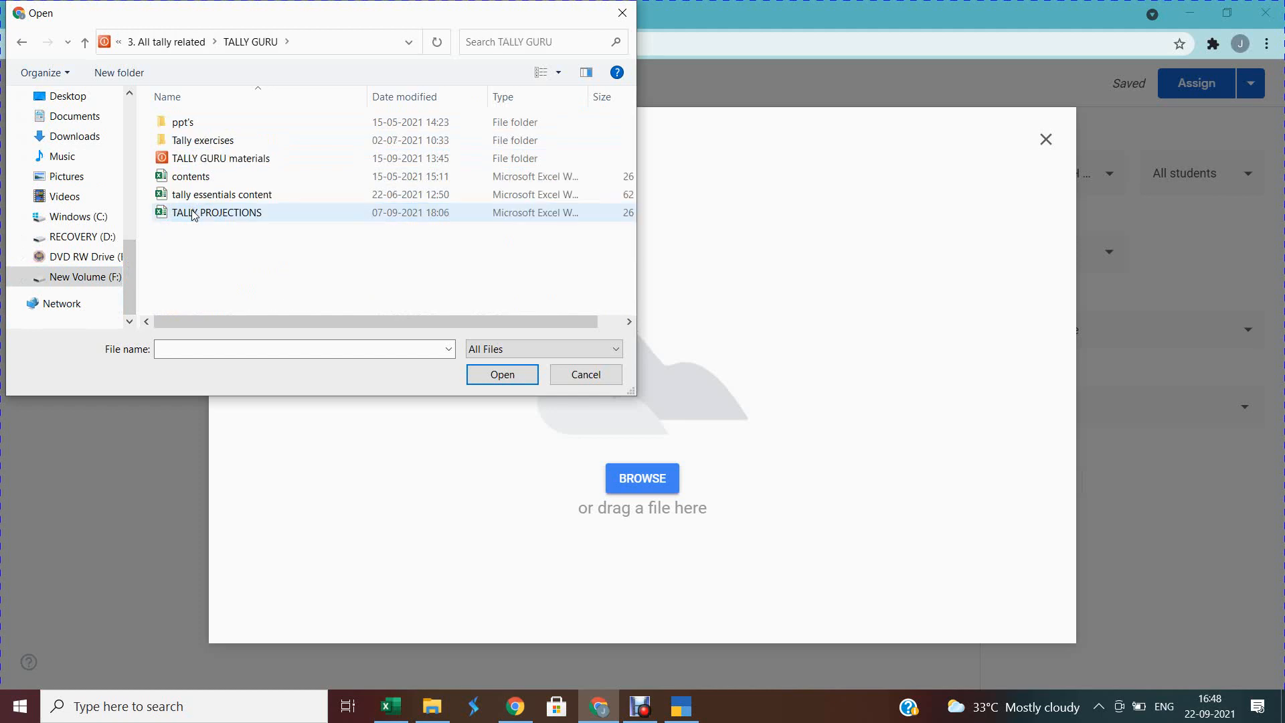
{"action": "double_click", "coordinate": [162, 142]}
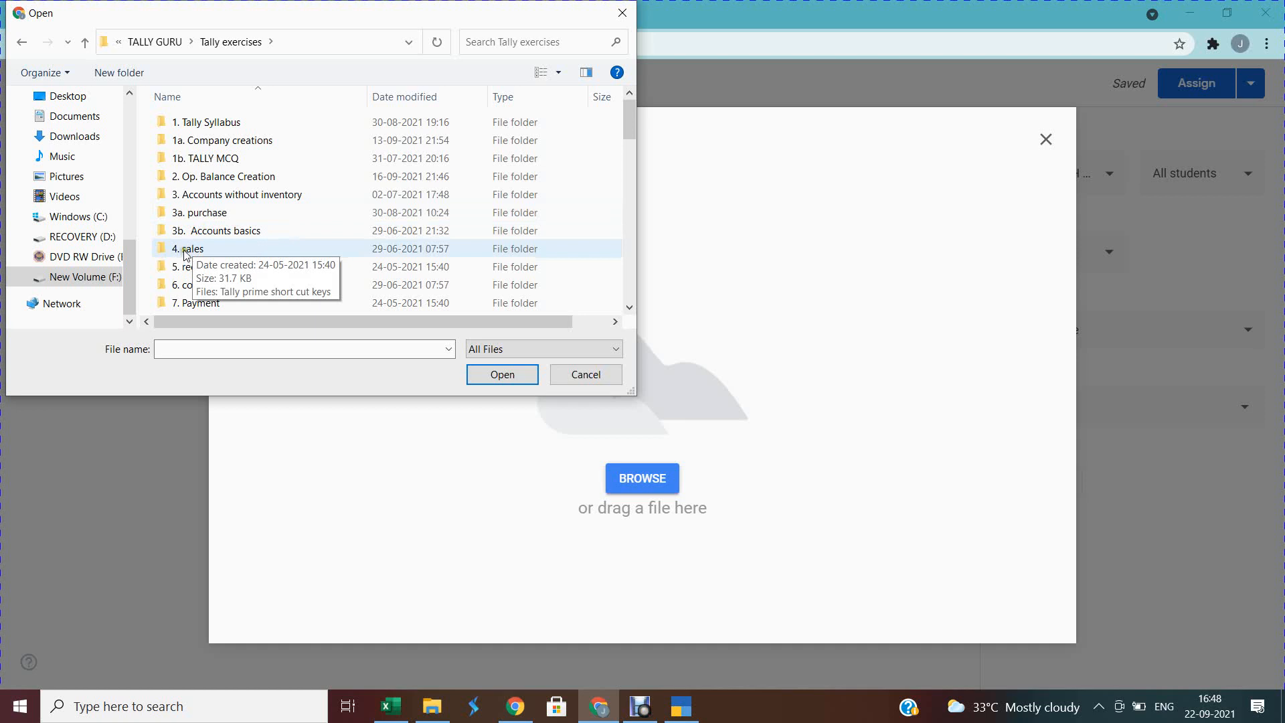
Attach the "purchase without inventory" and "sales without inventory" workbooks from the inventory invoices folder in "3. Accounts without inventory".
{"action": "left_click", "coordinate": [195, 201]}
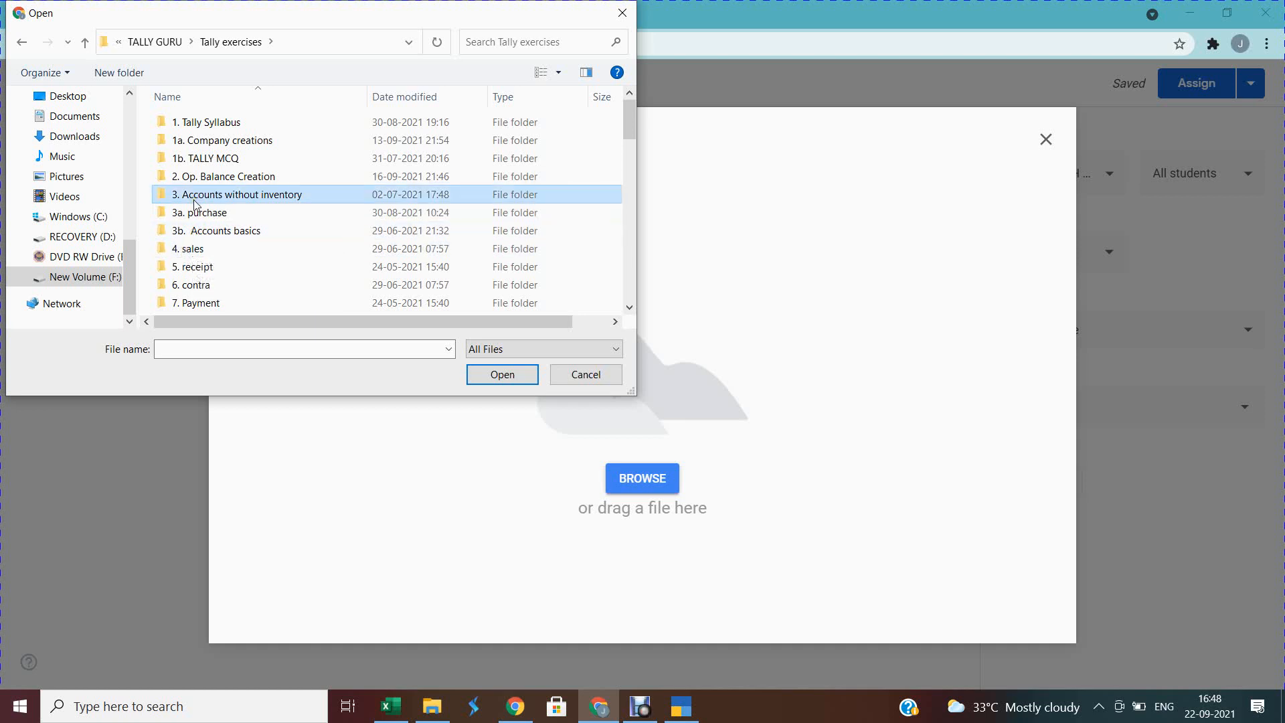
{"action": "double_click", "coordinate": [195, 201]}
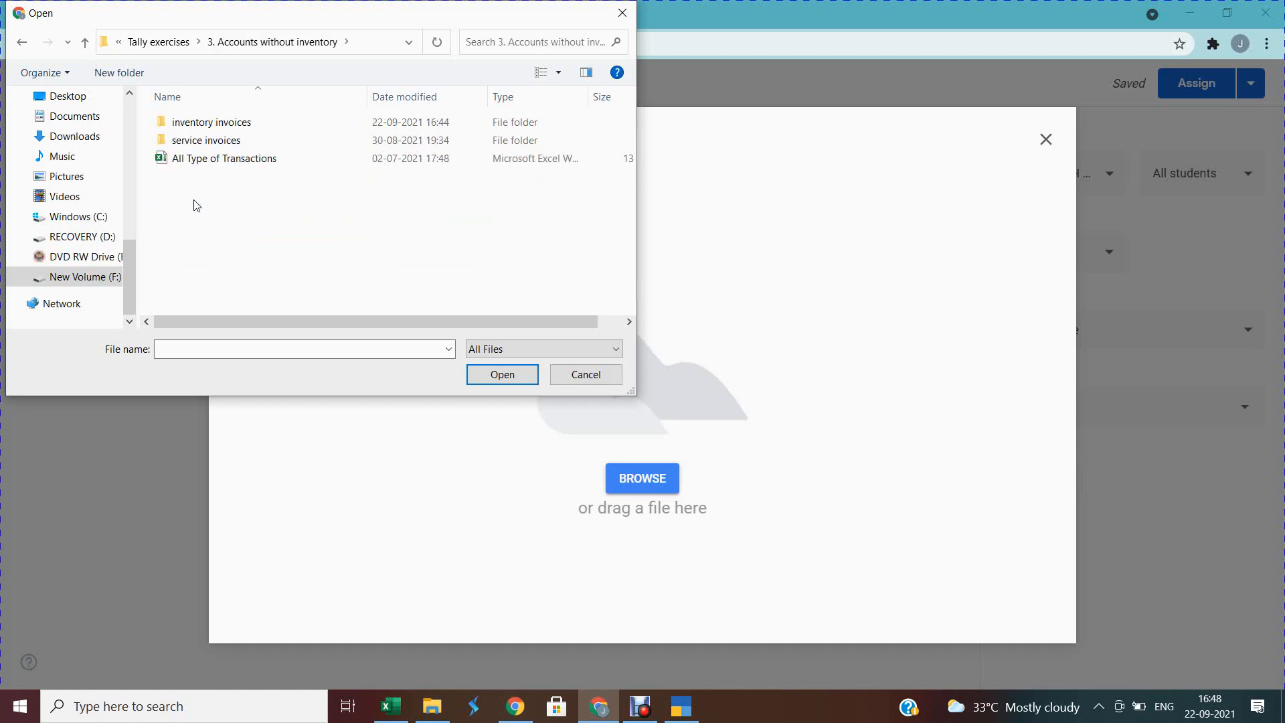
{"action": "double_click", "coordinate": [193, 123]}
{"action": "left_click", "coordinate": [209, 127]}
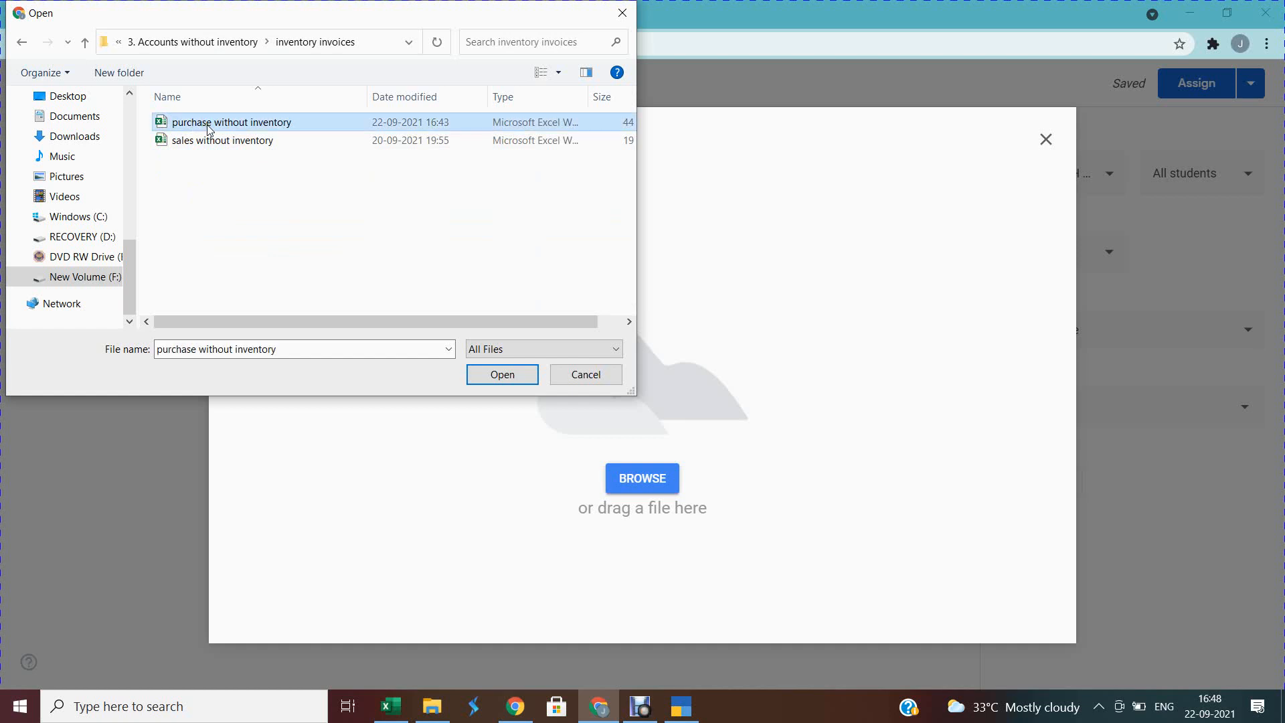
{"action": "left_click", "coordinate": [208, 141], "text": "ctrl"}
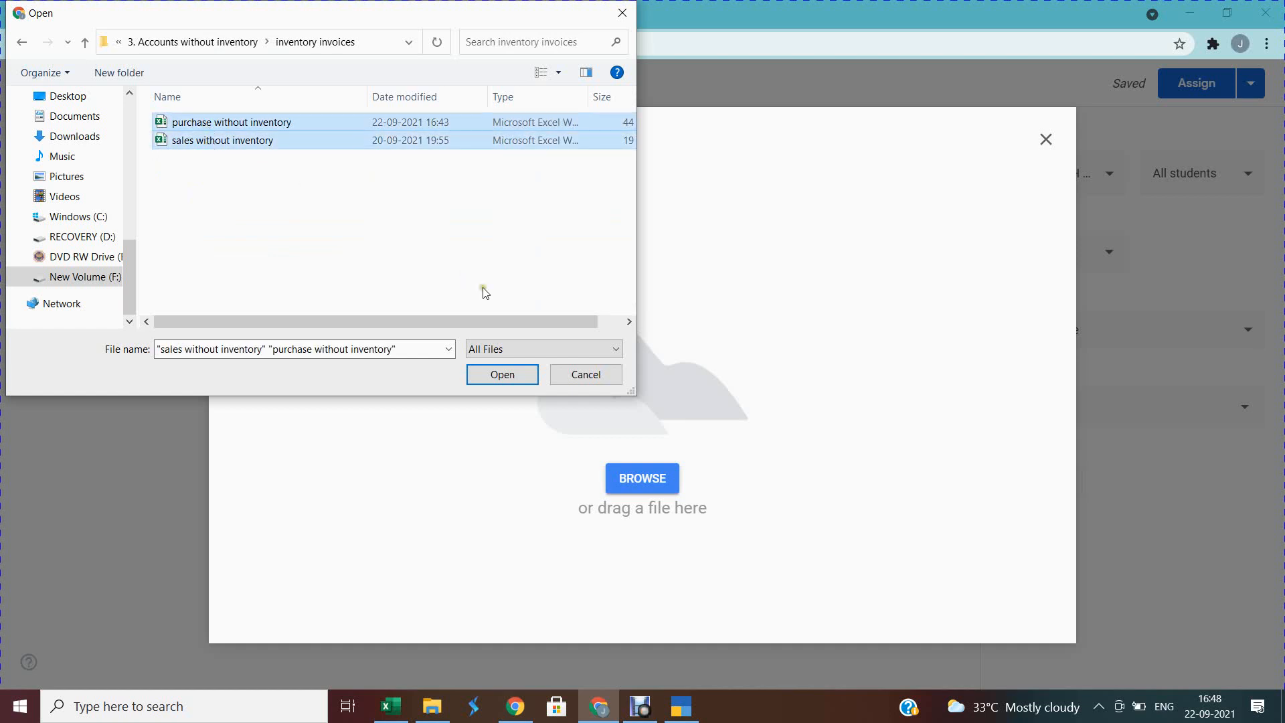
{"action": "left_click", "coordinate": [507, 376]}
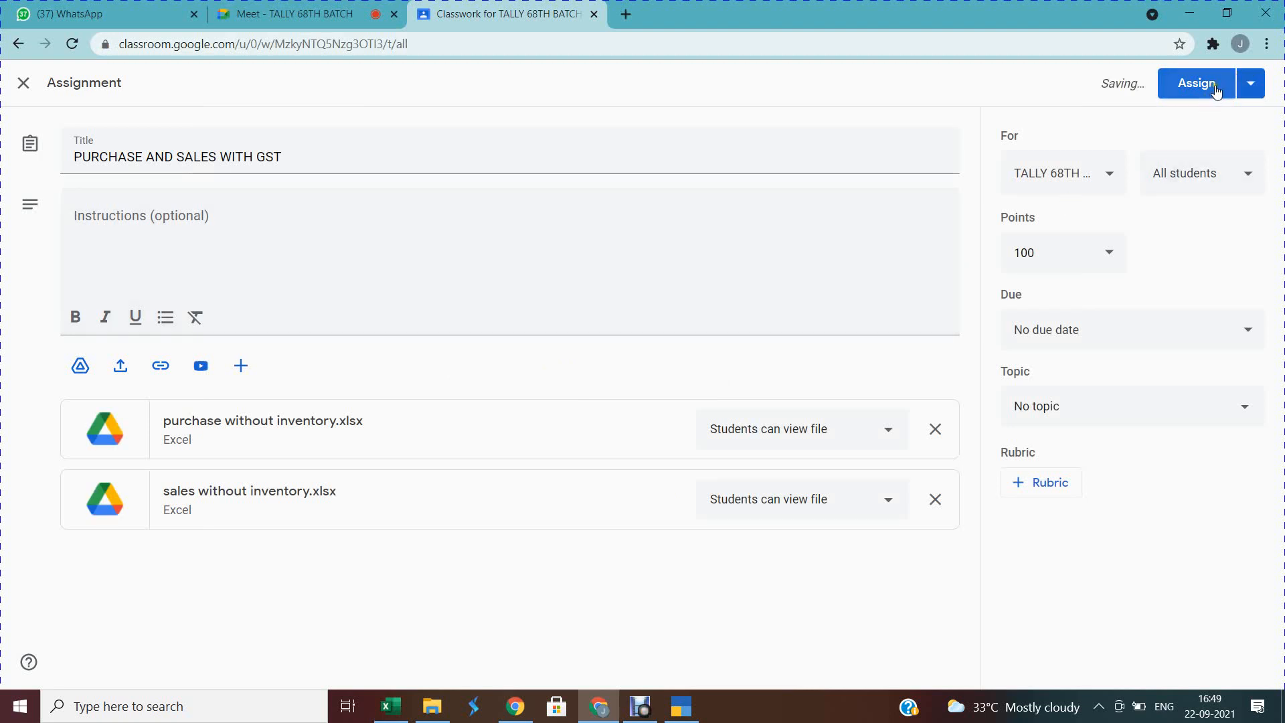
Add the TALLY 67TH batch (6 pm to 8 pm) as a second class and assign the assignment.
{"action": "left_click", "coordinate": [1249, 87]}
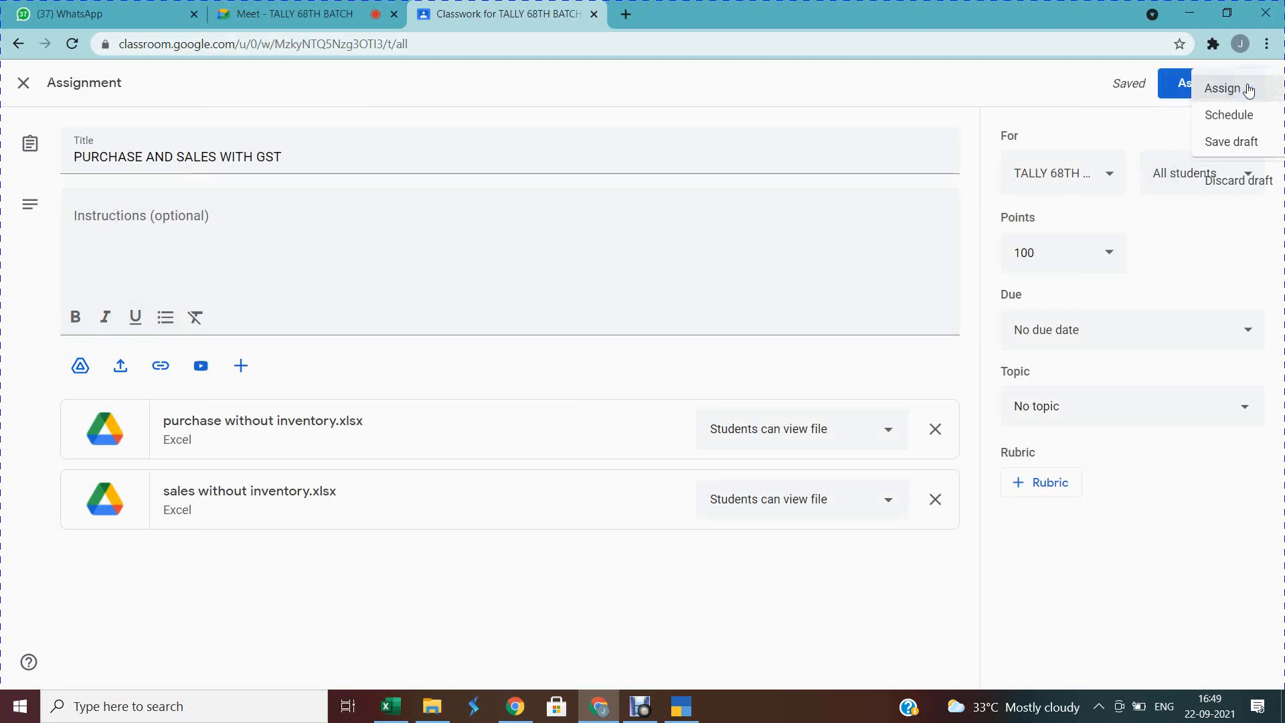
{"action": "left_click", "coordinate": [1109, 174]}
{"action": "left_click", "coordinate": [1109, 176]}
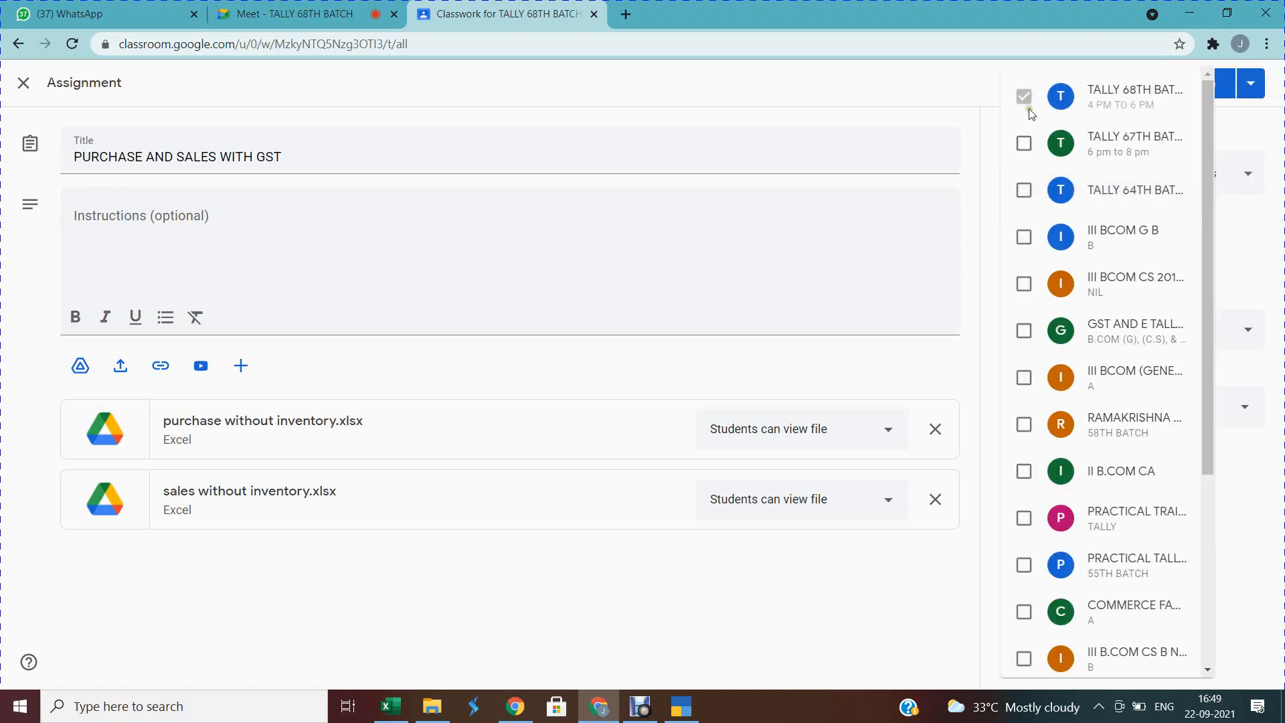
{"action": "left_click", "coordinate": [1023, 143]}
{"action": "left_click", "coordinate": [1250, 247]}
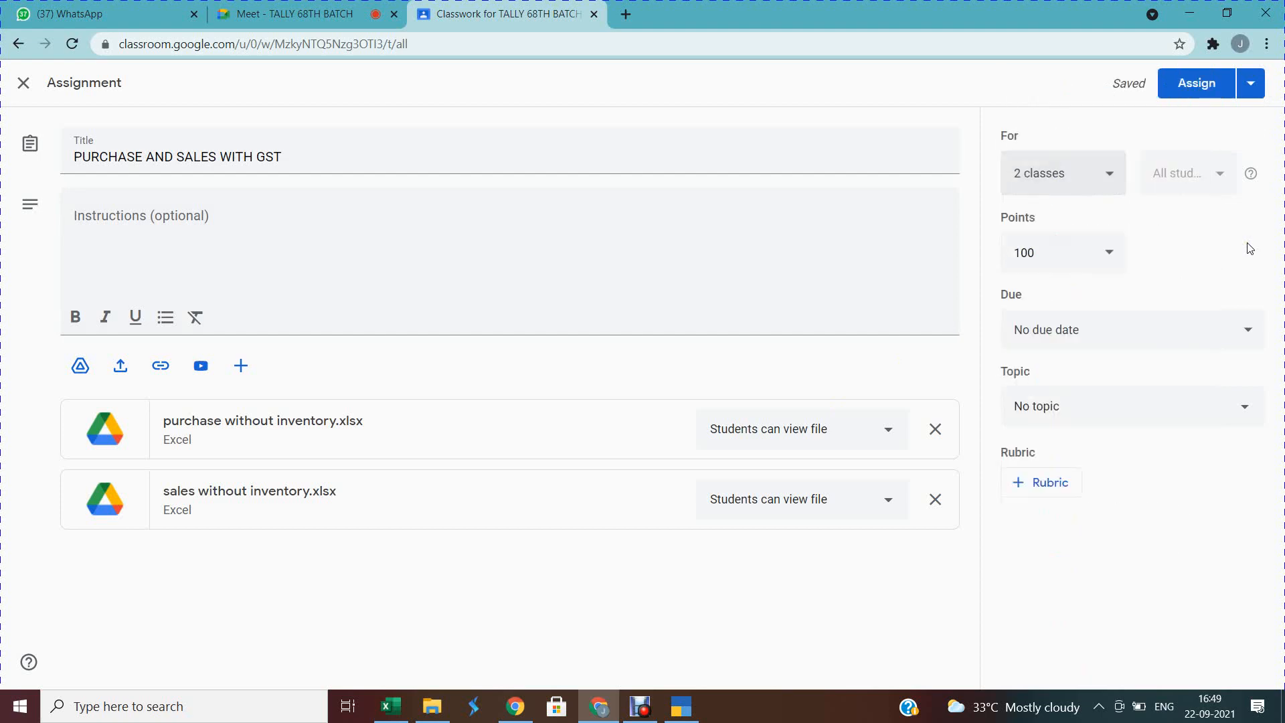
{"action": "left_click", "coordinate": [1191, 96]}
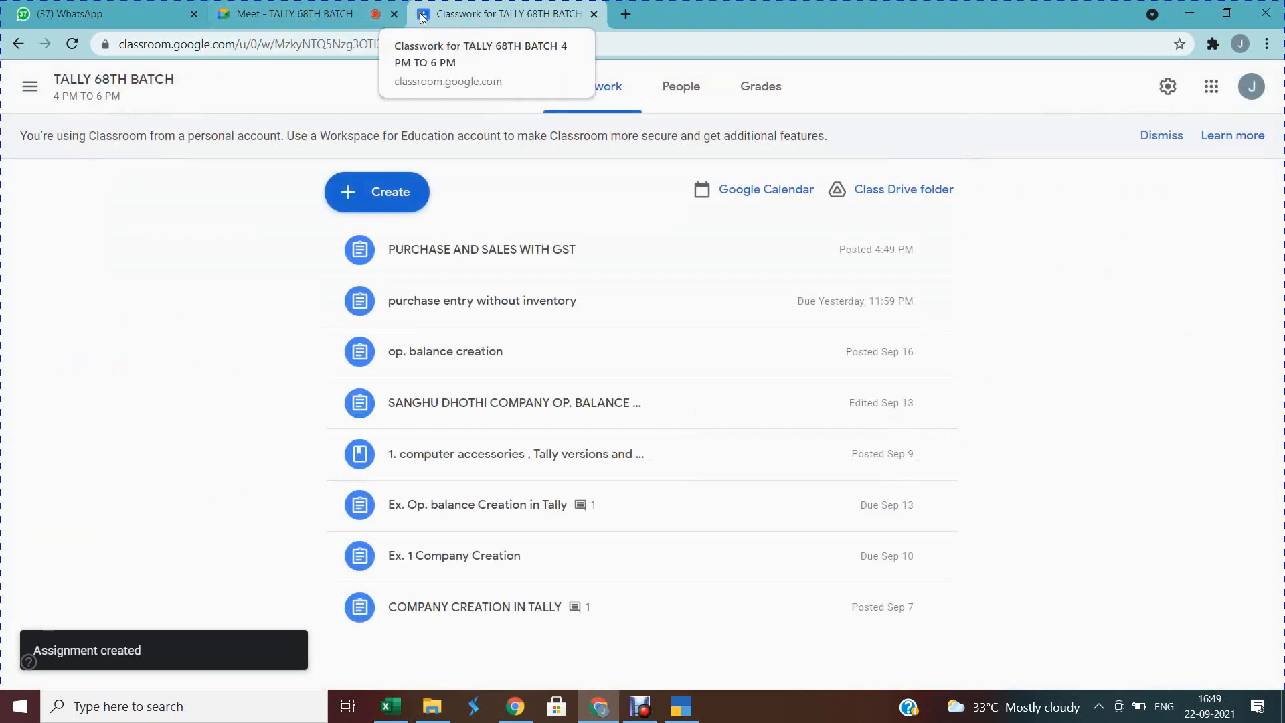
{"action": "left_click", "coordinate": [336, 11]}
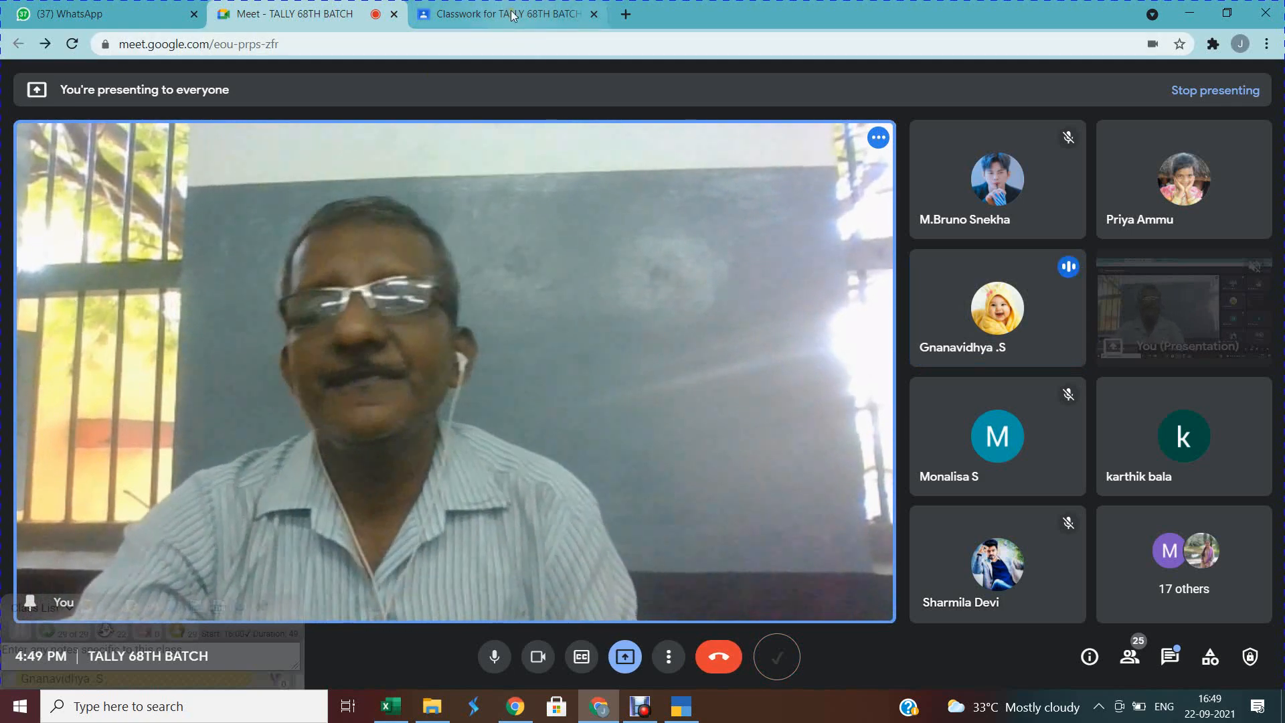
{"action": "left_click", "coordinate": [511, 10]}
{"action": "left_click", "coordinate": [436, 45]}
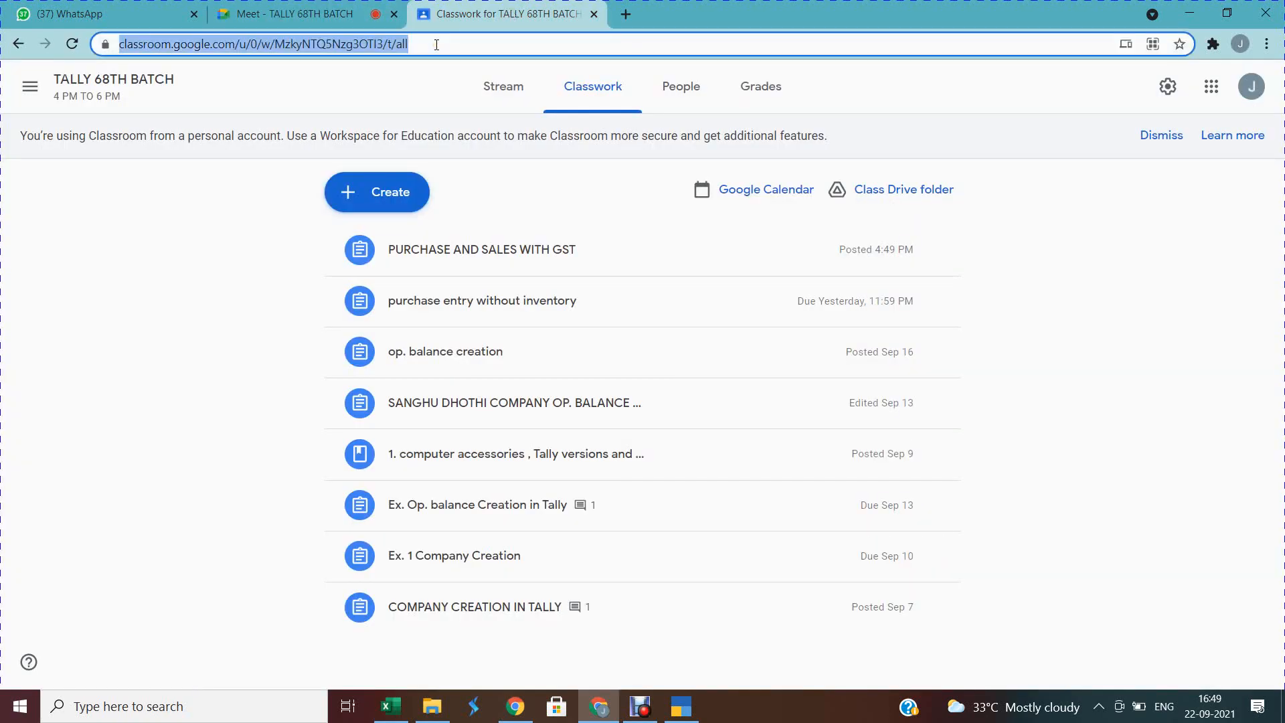
{"action": "left_click", "coordinate": [424, 45]}
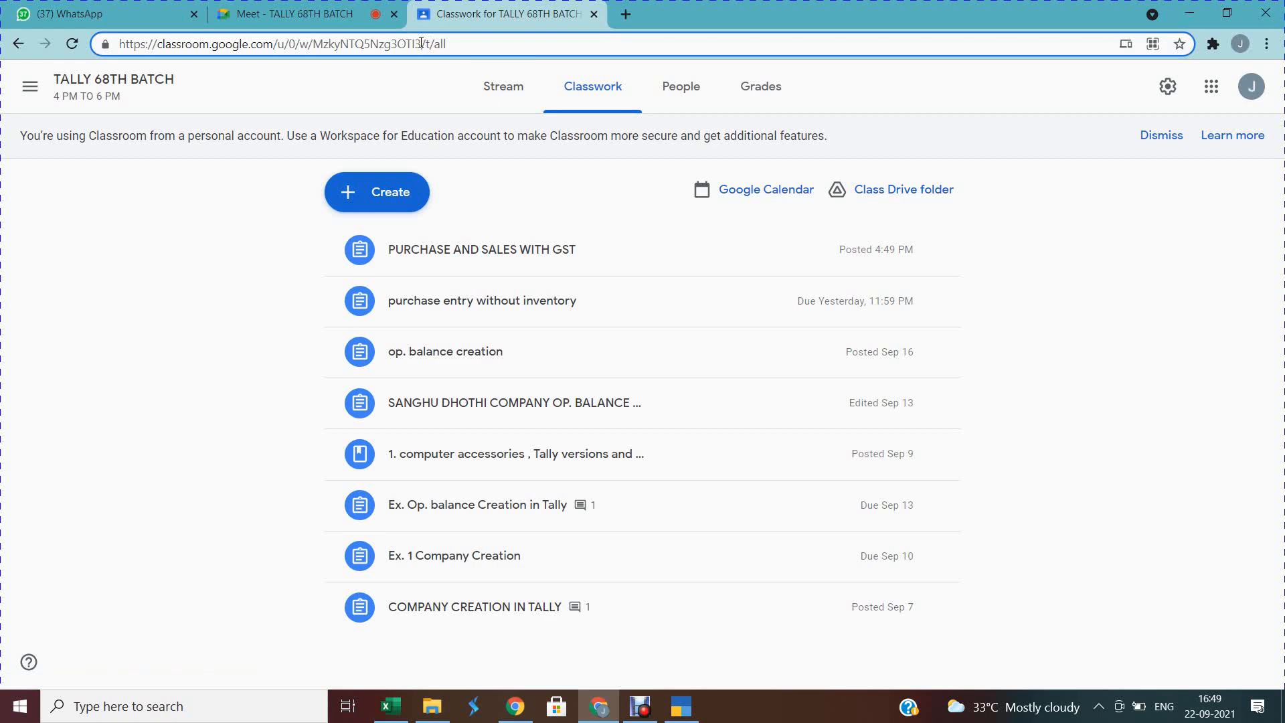
{"action": "left_click", "coordinate": [257, 14]}
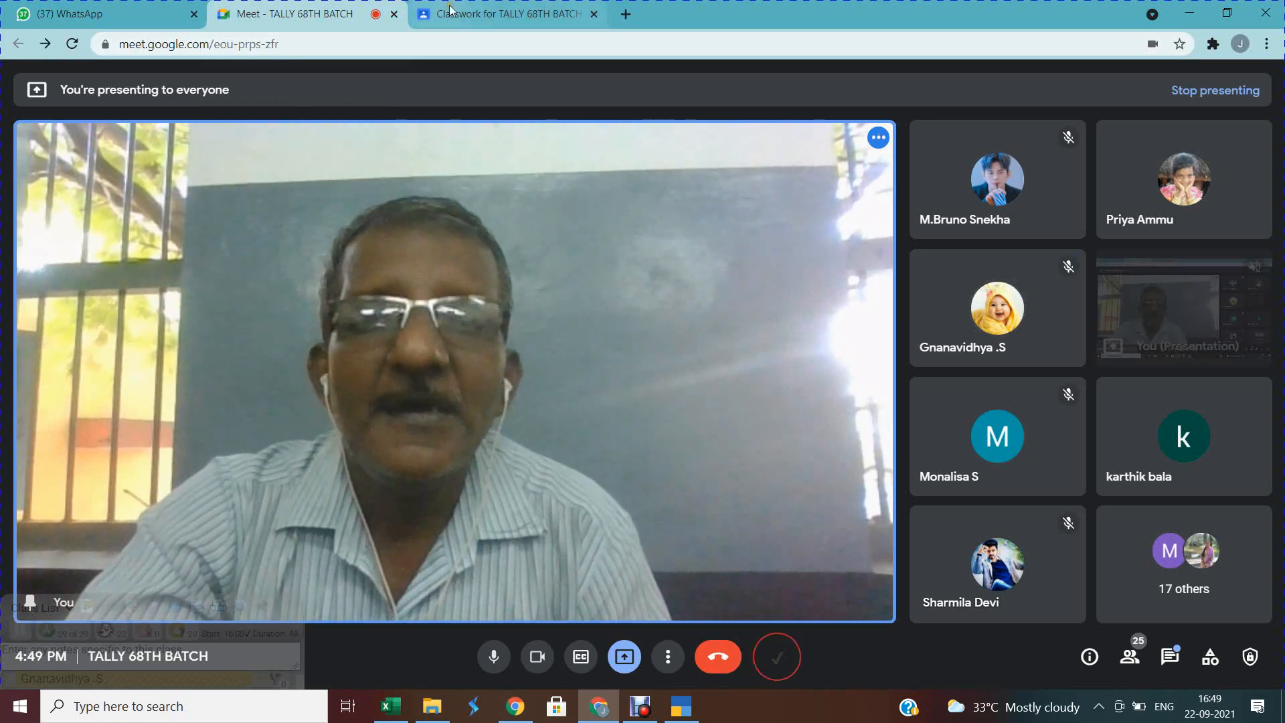
{"action": "left_click", "coordinate": [473, 14]}
{"action": "left_click", "coordinate": [320, 14]}
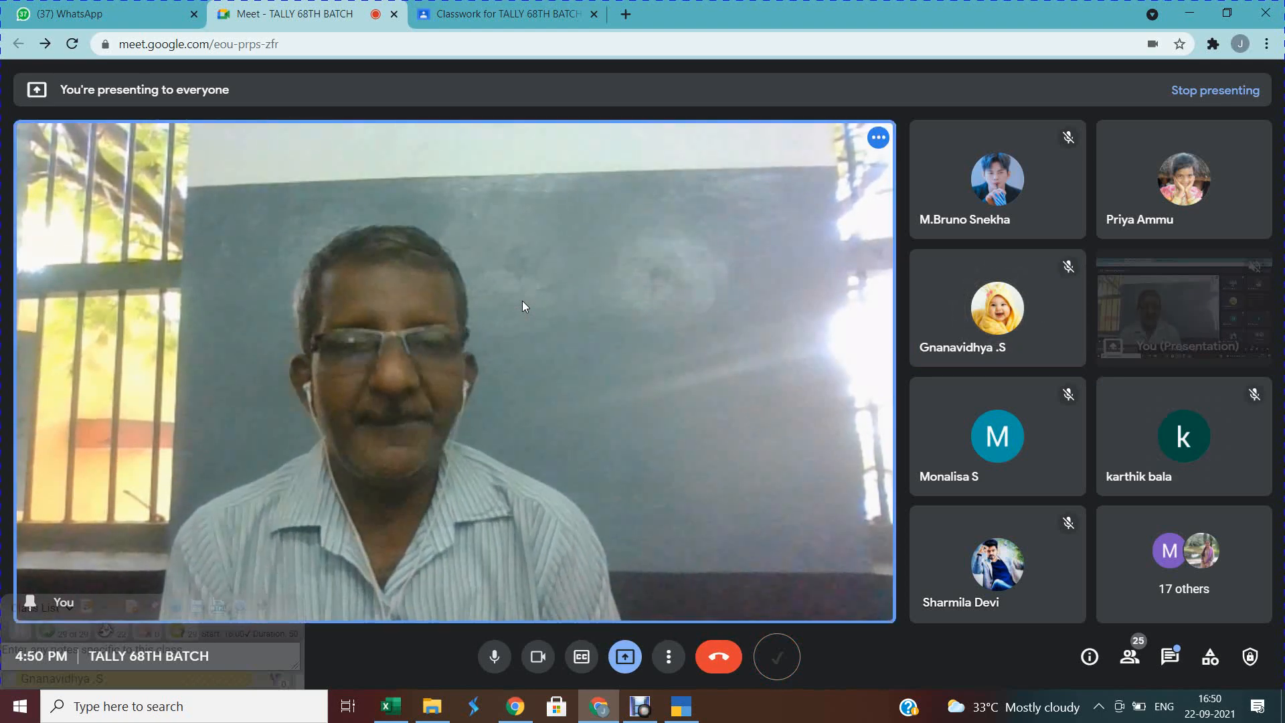
Close the Google Classroom classwork page in the browser.
{"action": "left_click", "coordinate": [539, 16]}
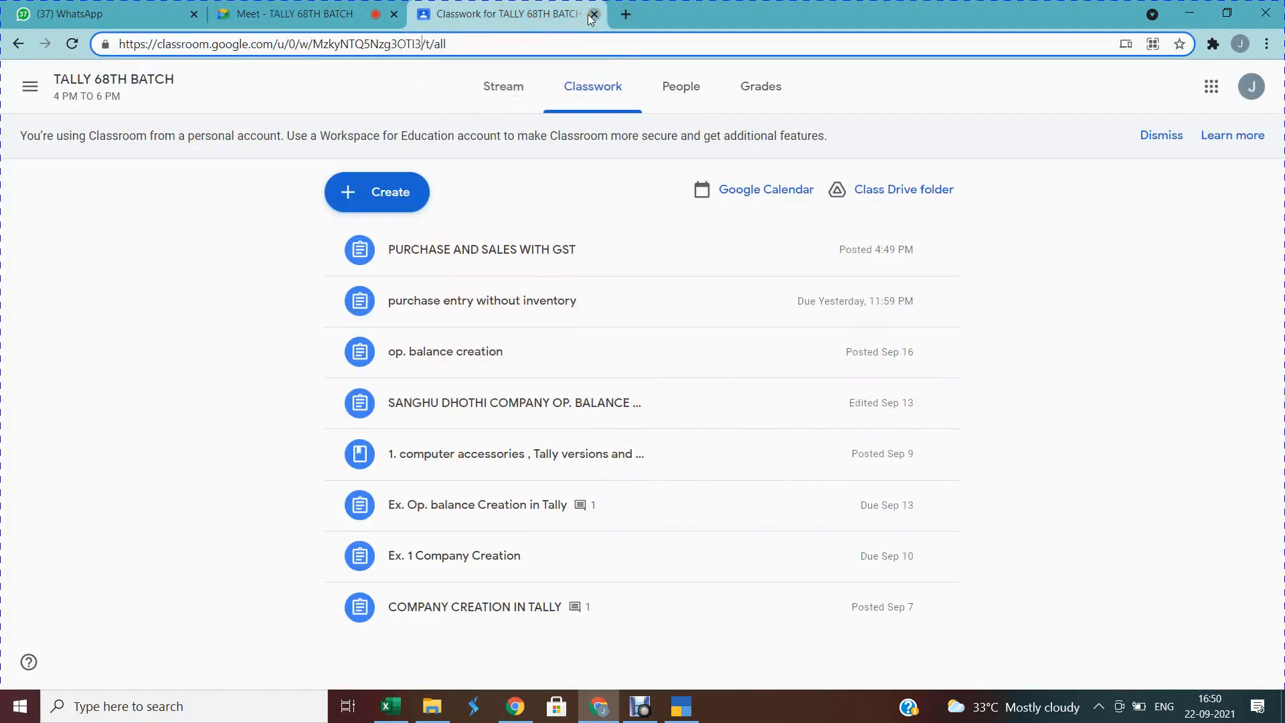
{"action": "left_click", "coordinate": [594, 14]}
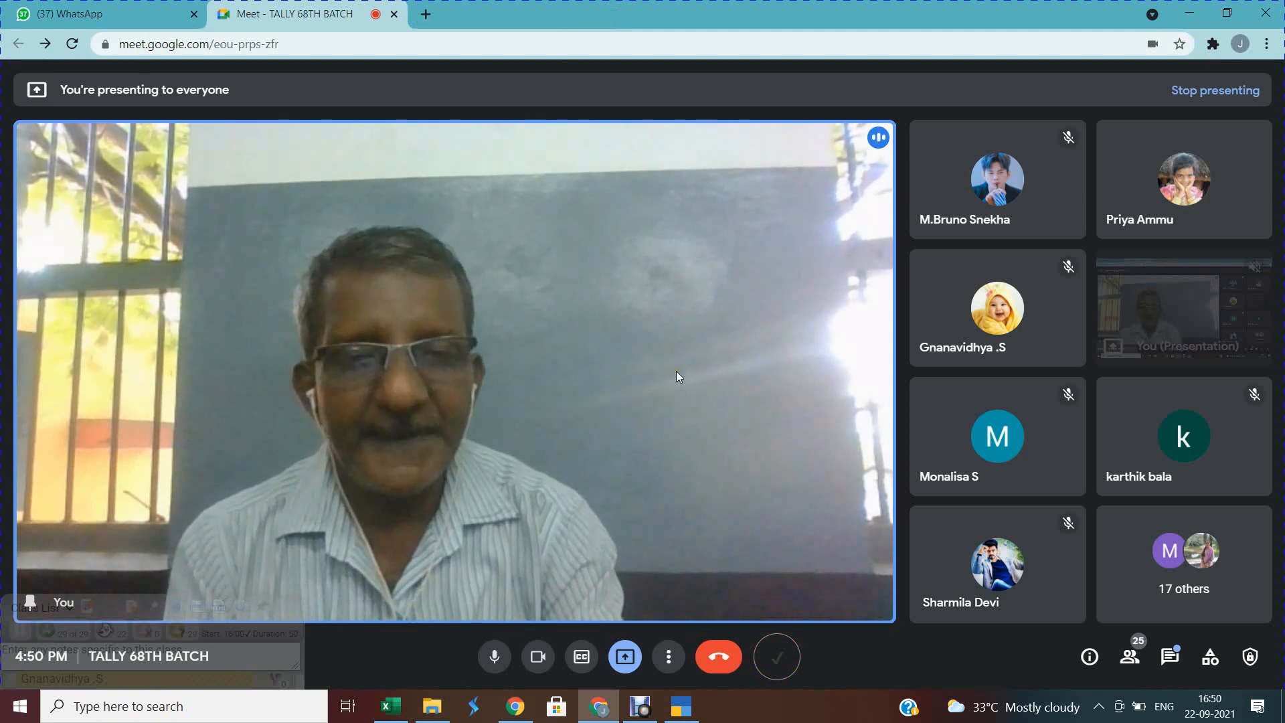
Switch to TallyPrime and leave the purchase voucher entry to return to the Gateway of Tally.
{"action": "mouse_move", "coordinate": [680, 706]}
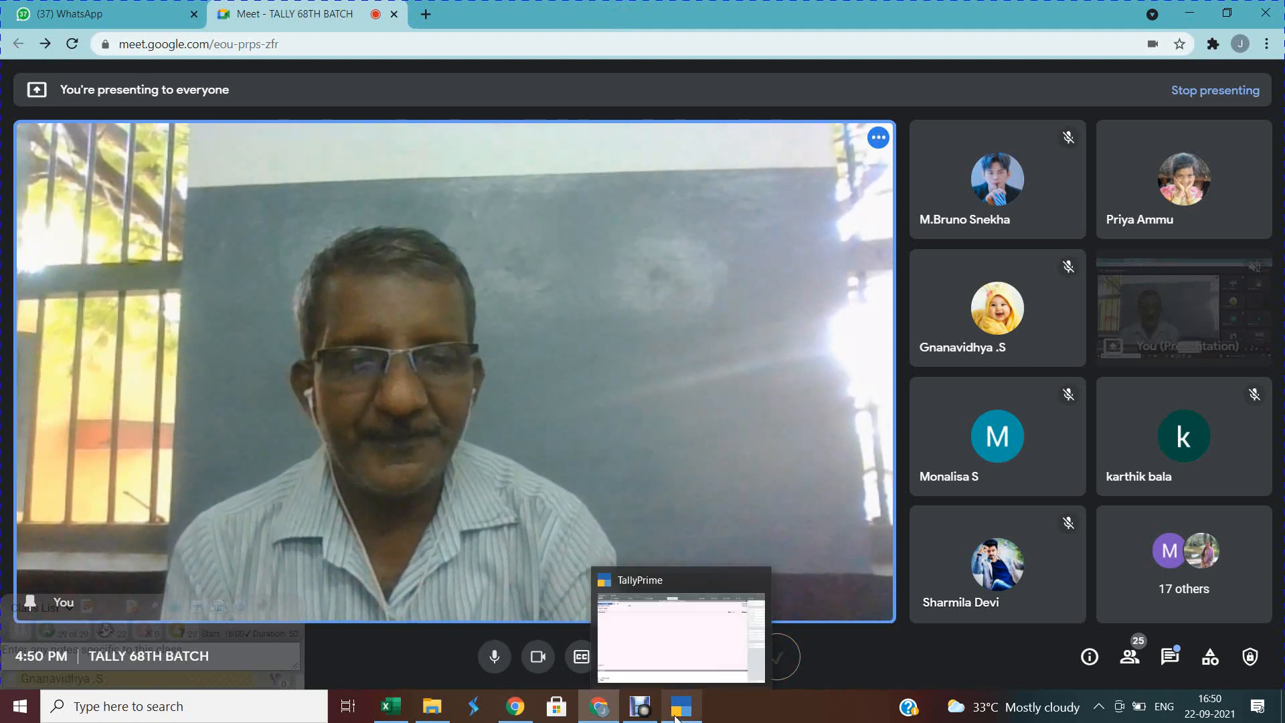
{"action": "left_click", "coordinate": [679, 660]}
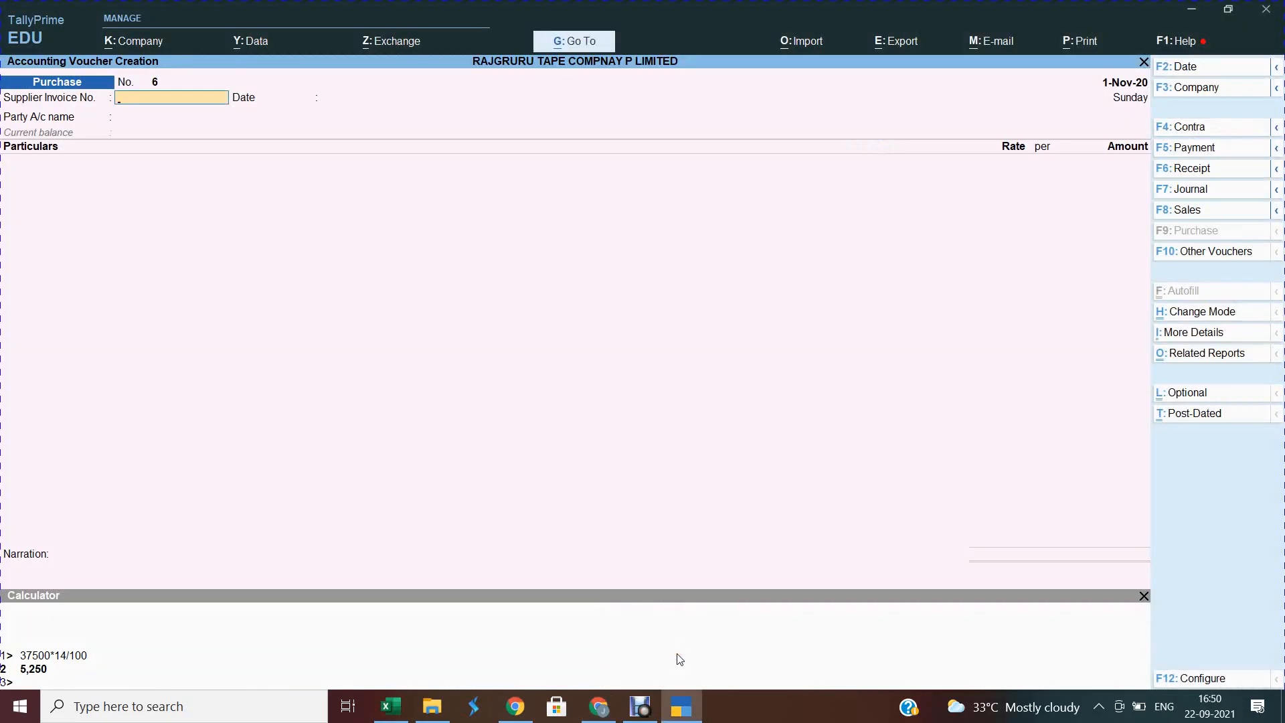
{"action": "key", "text": "Escape"}
{"action": "key", "text": "Escape"}
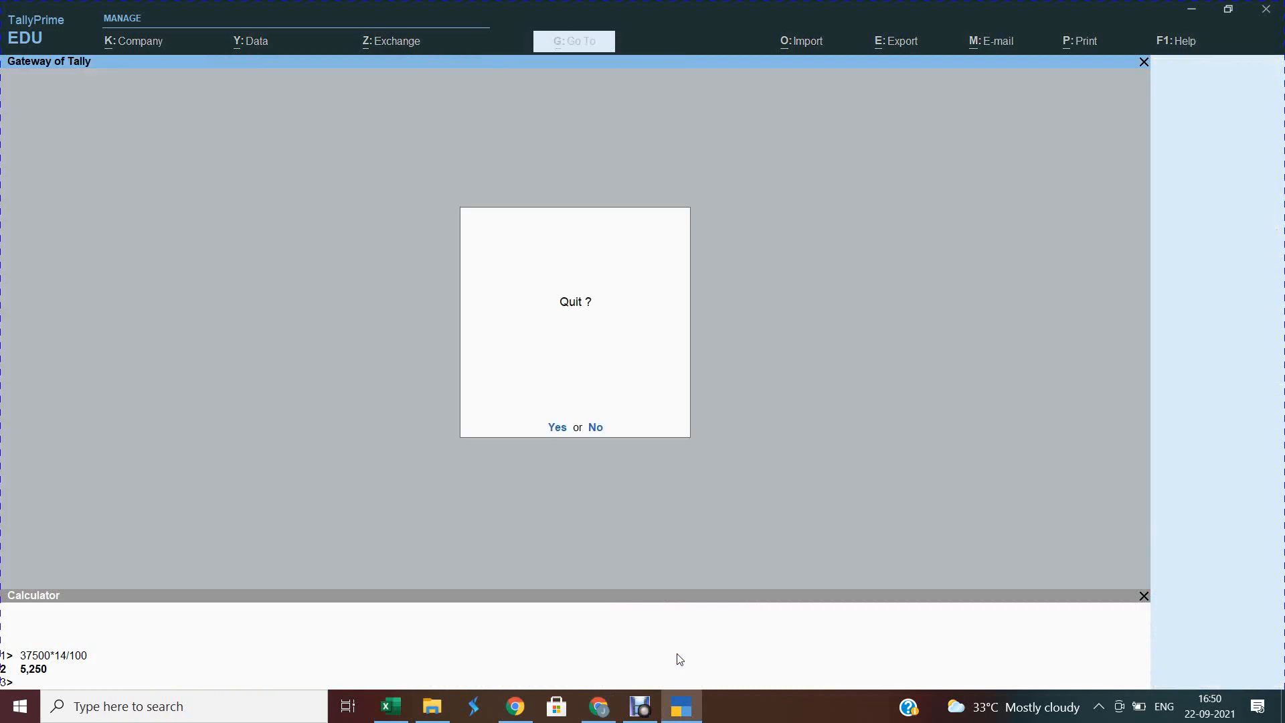
{"action": "key", "text": "Escape"}
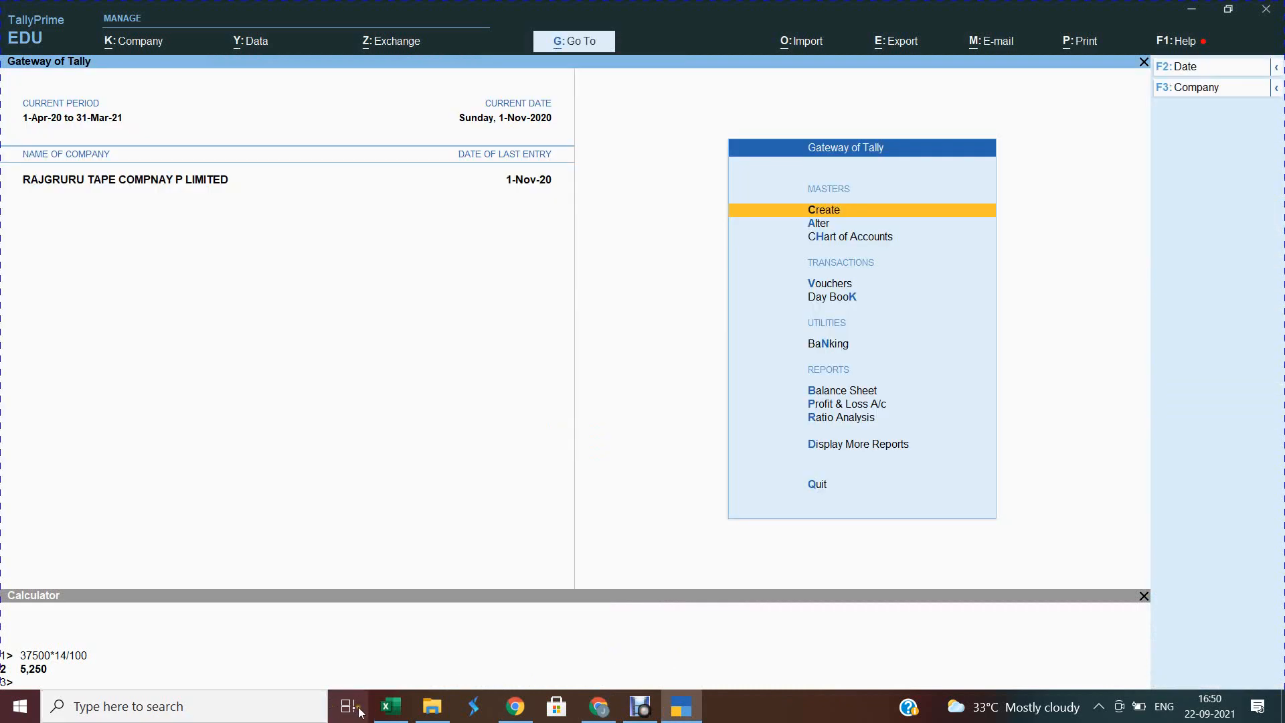
Switch to the "sales without inventory" workbook in Excel and examine the supplier, invoice date and taxable columns.
{"action": "mouse_move", "coordinate": [379, 715]}
{"action": "left_click", "coordinate": [380, 646]}
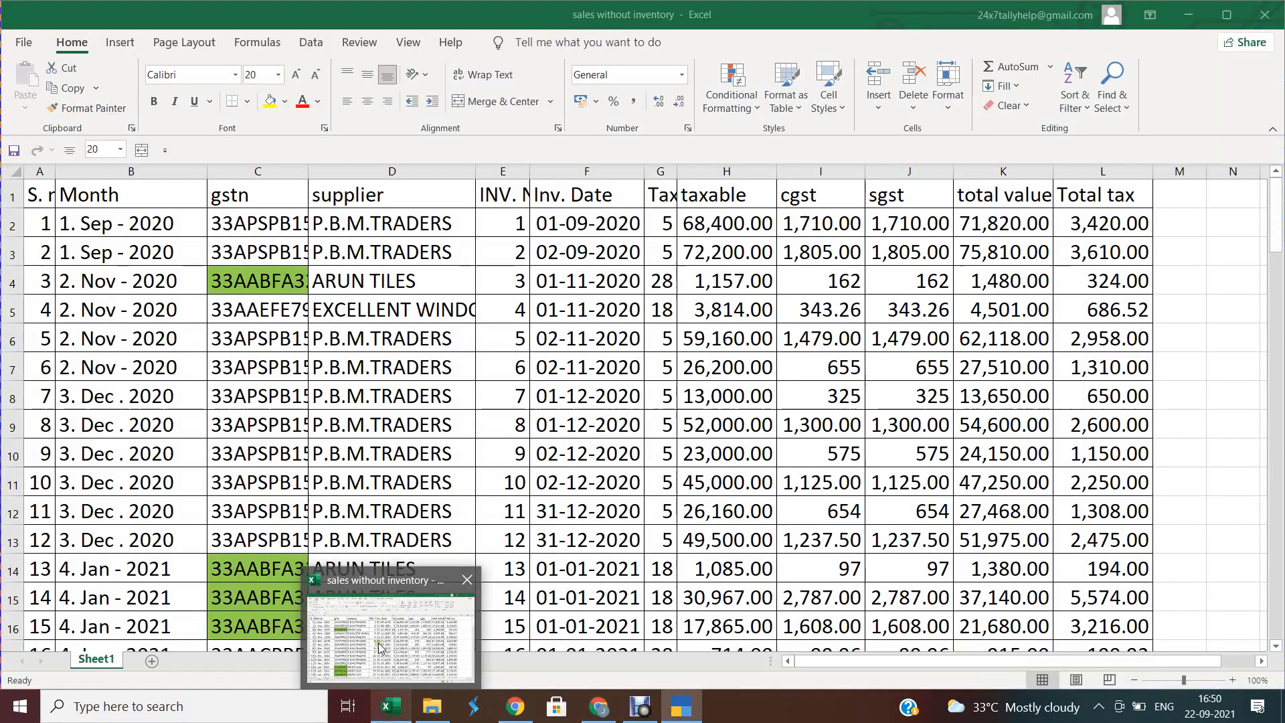
{"action": "left_click", "coordinate": [355, 195]}
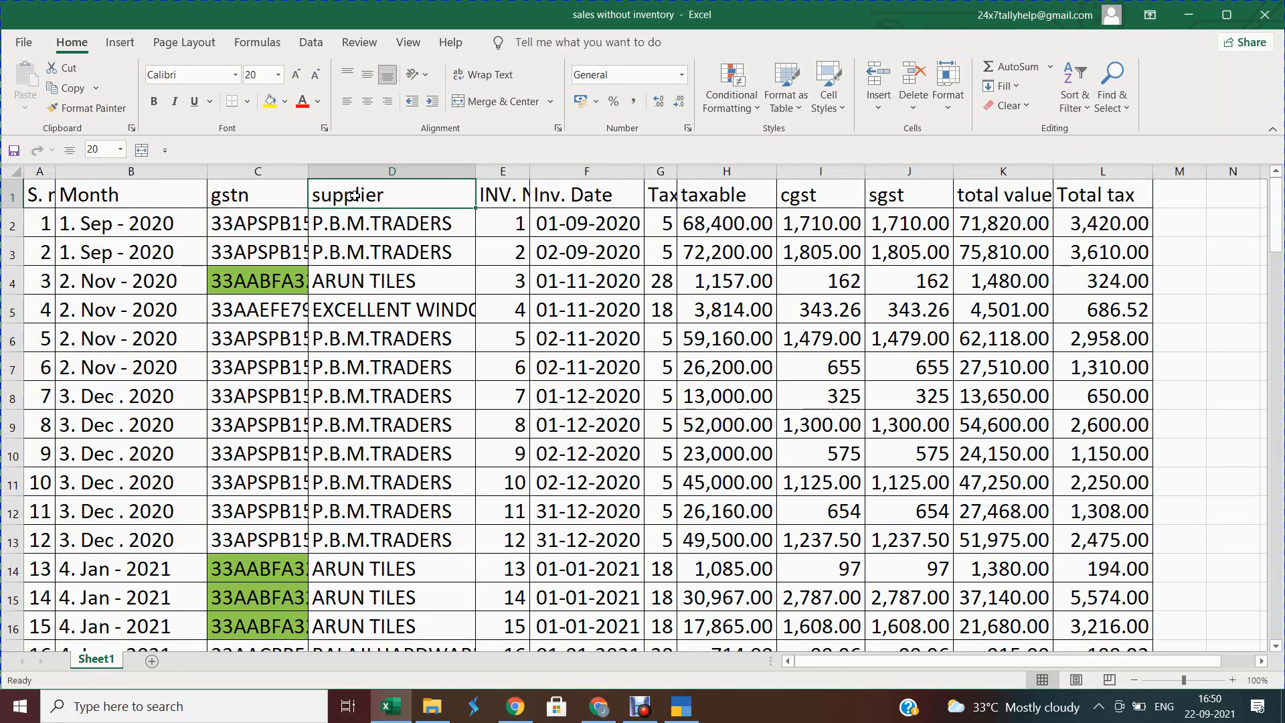
{"action": "left_click", "coordinate": [541, 228]}
{"action": "left_click", "coordinate": [696, 223]}
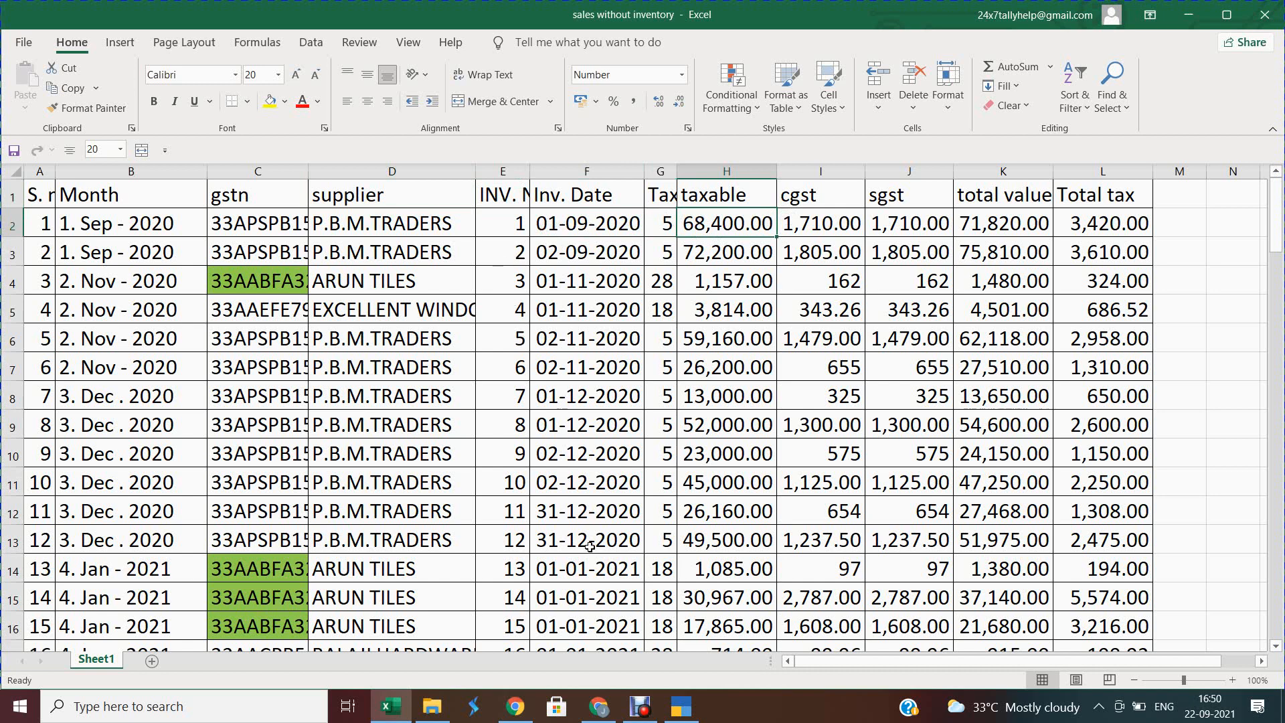
Switch from the Excel workbook to the TALLY 68TH BATCH Google Meet call in Chrome.
{"action": "mouse_move", "coordinate": [680, 706]}
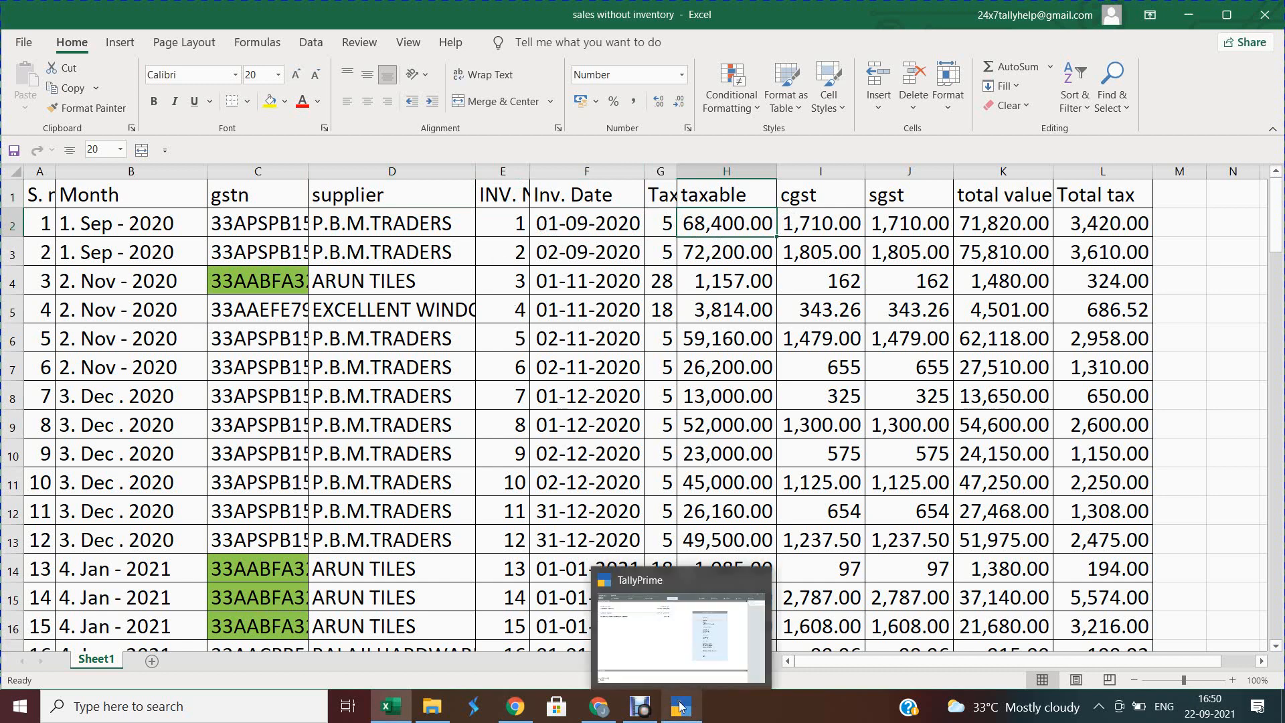
{"action": "left_click", "coordinate": [675, 655]}
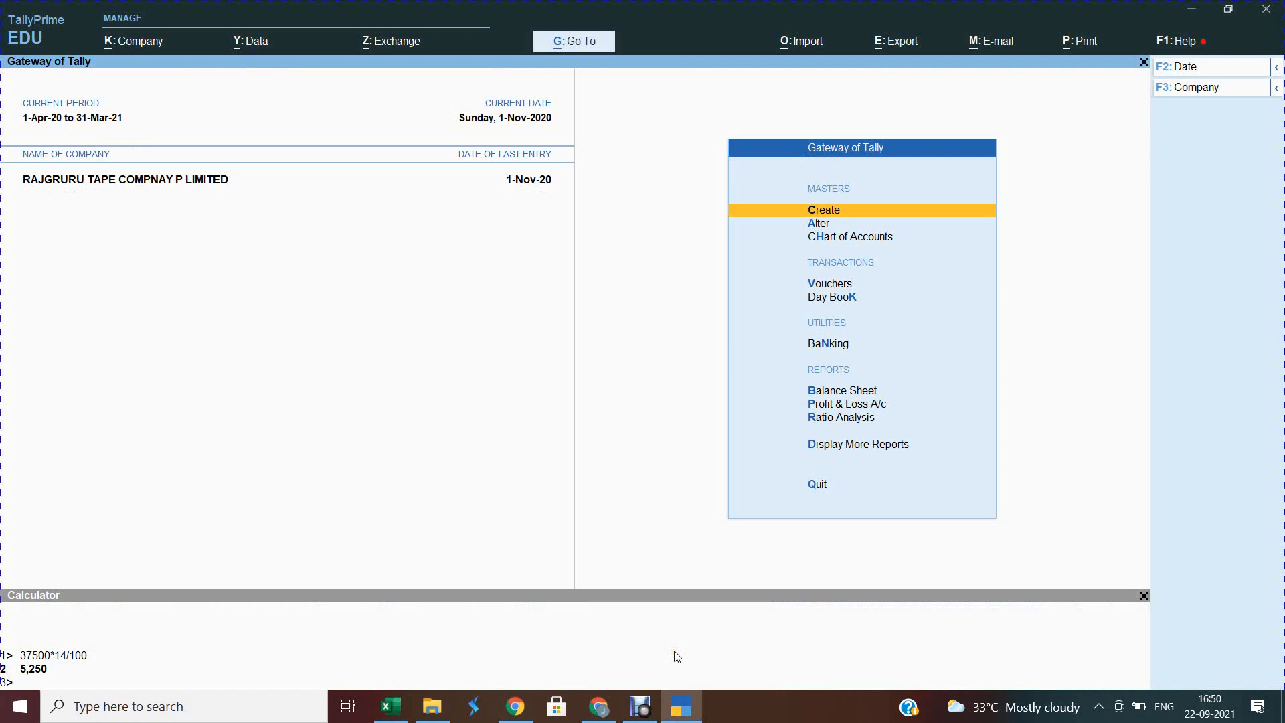
{"action": "key", "text": "alt+Tab"}
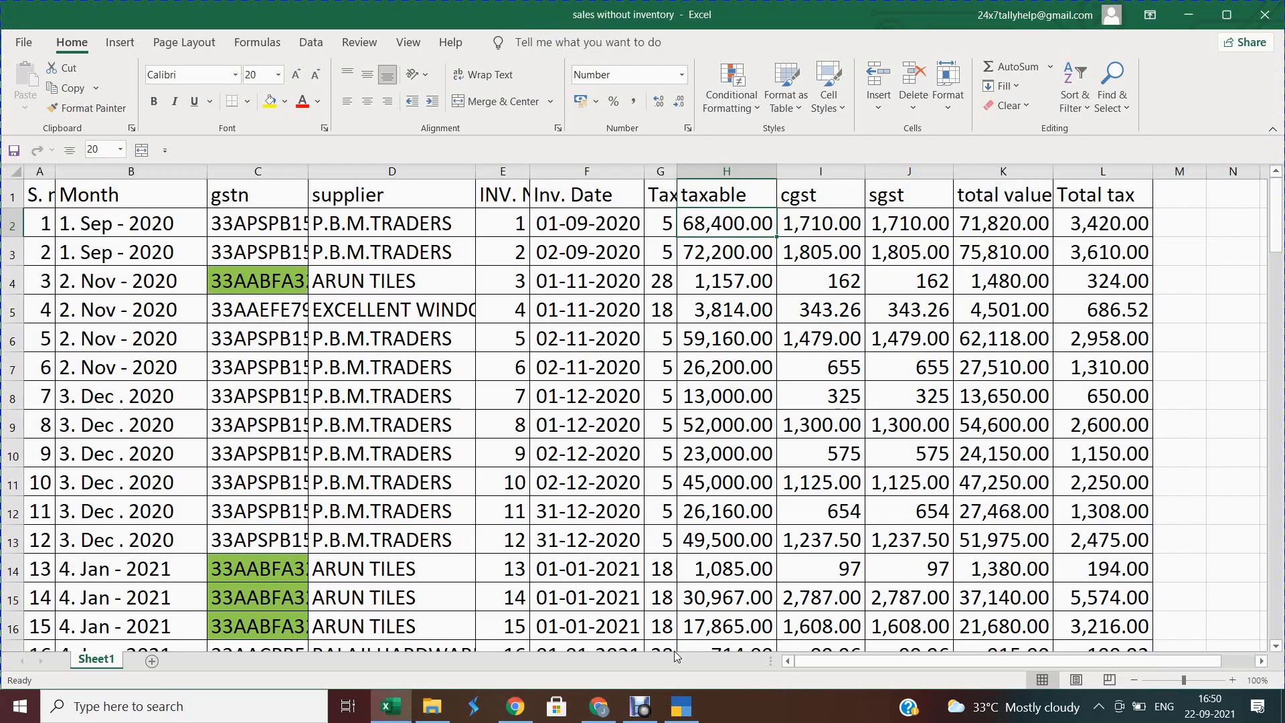
{"action": "key", "text": "alt+Tab"}
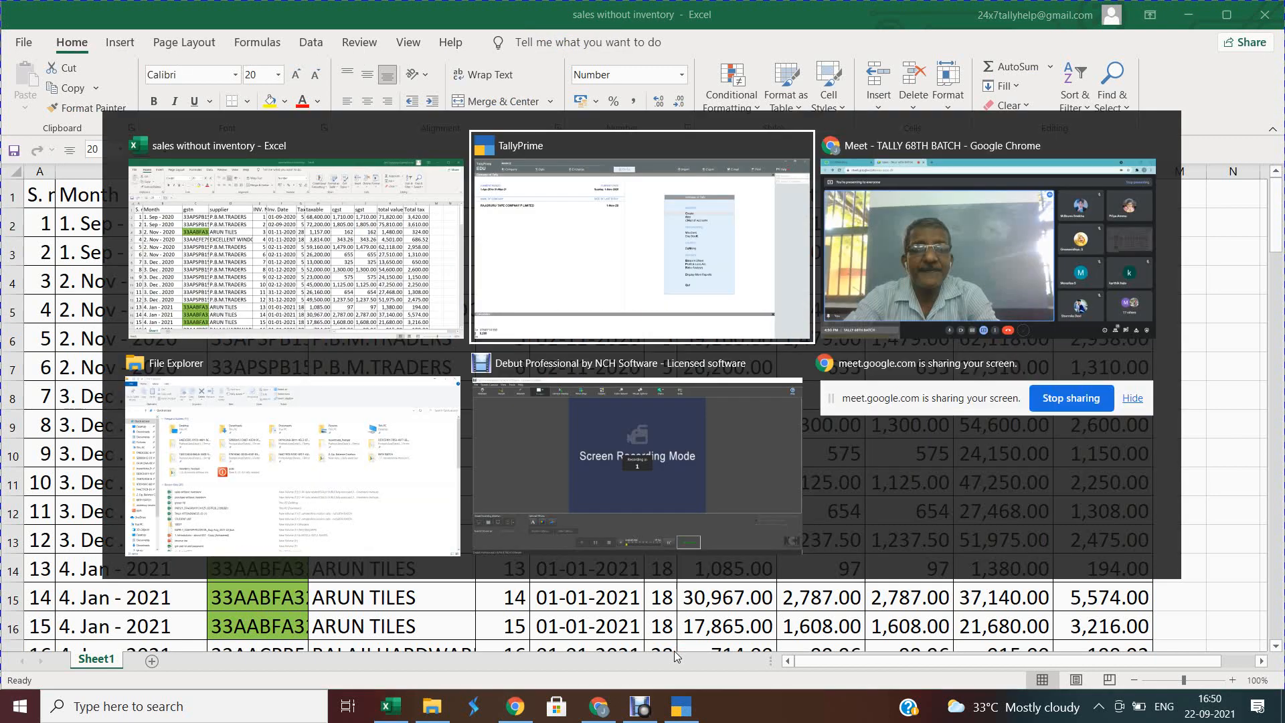
{"action": "key", "text": "alt+Tab"}
{"action": "key", "text": "alt+Tab"}
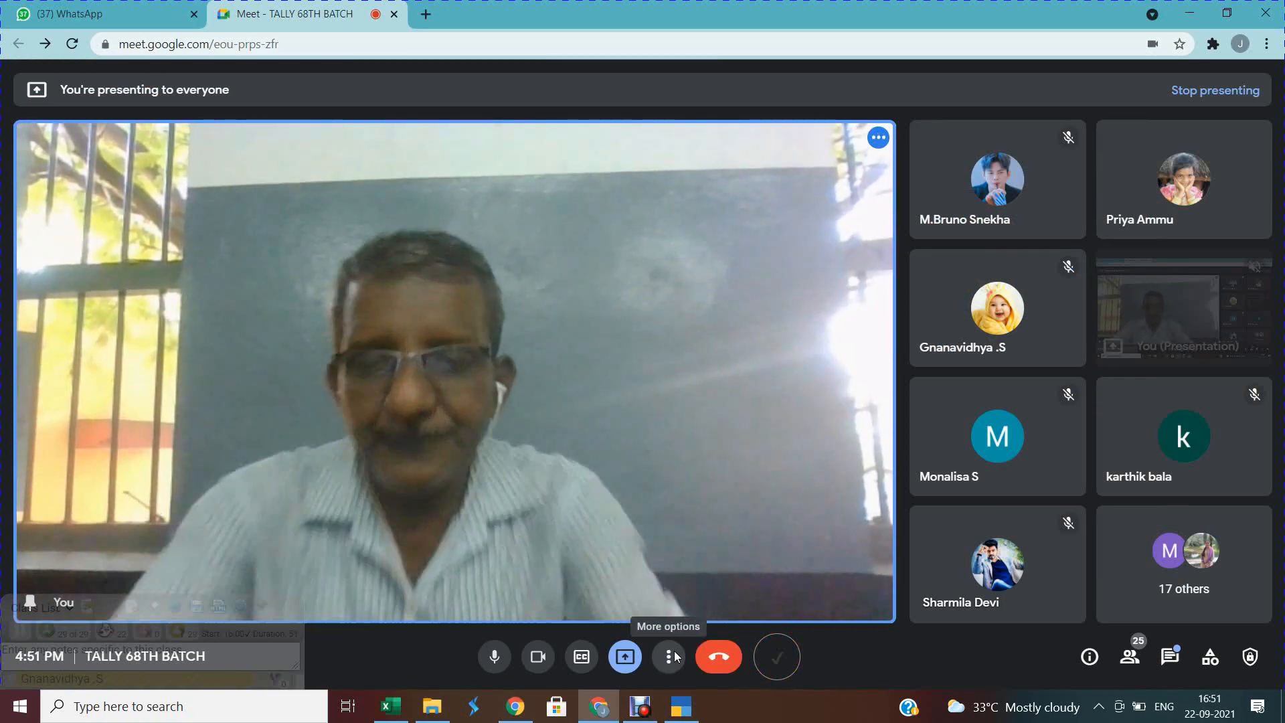
Switch to TallyPrime and start a new sales voucher from the Gateway of Tally.
{"action": "key", "text": "alt+Tab"}
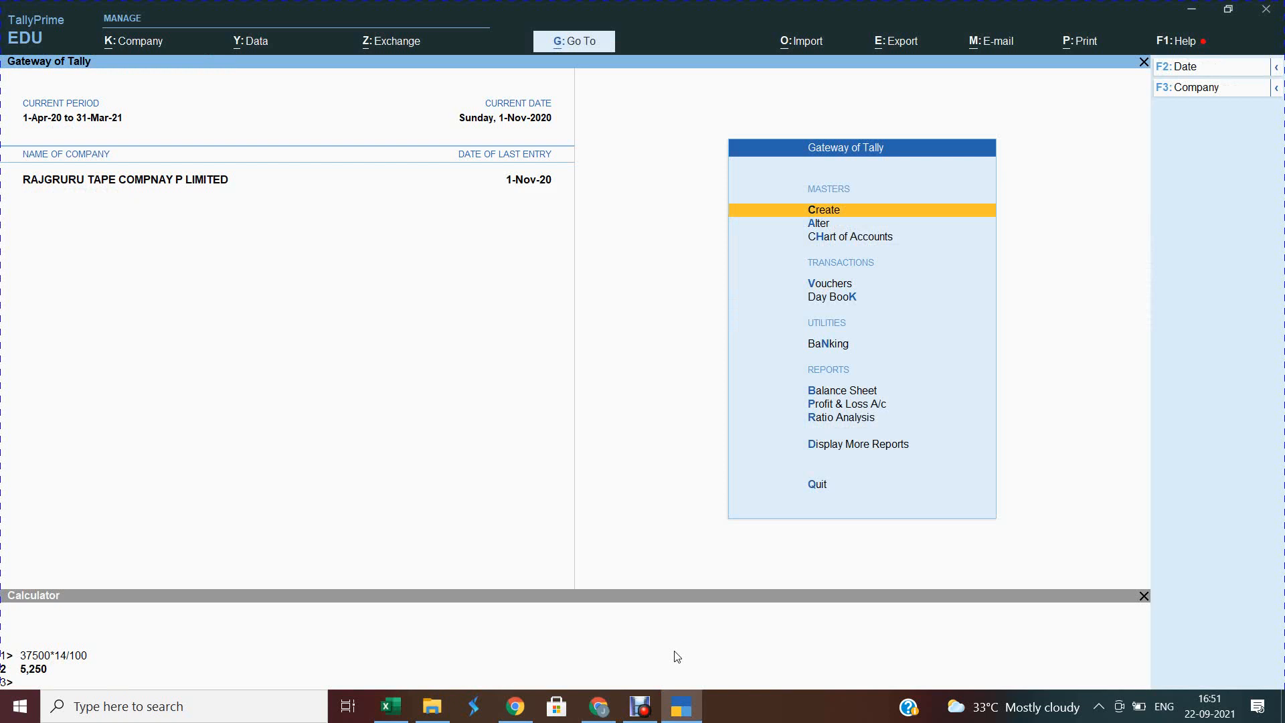
{"action": "key", "text": "v"}
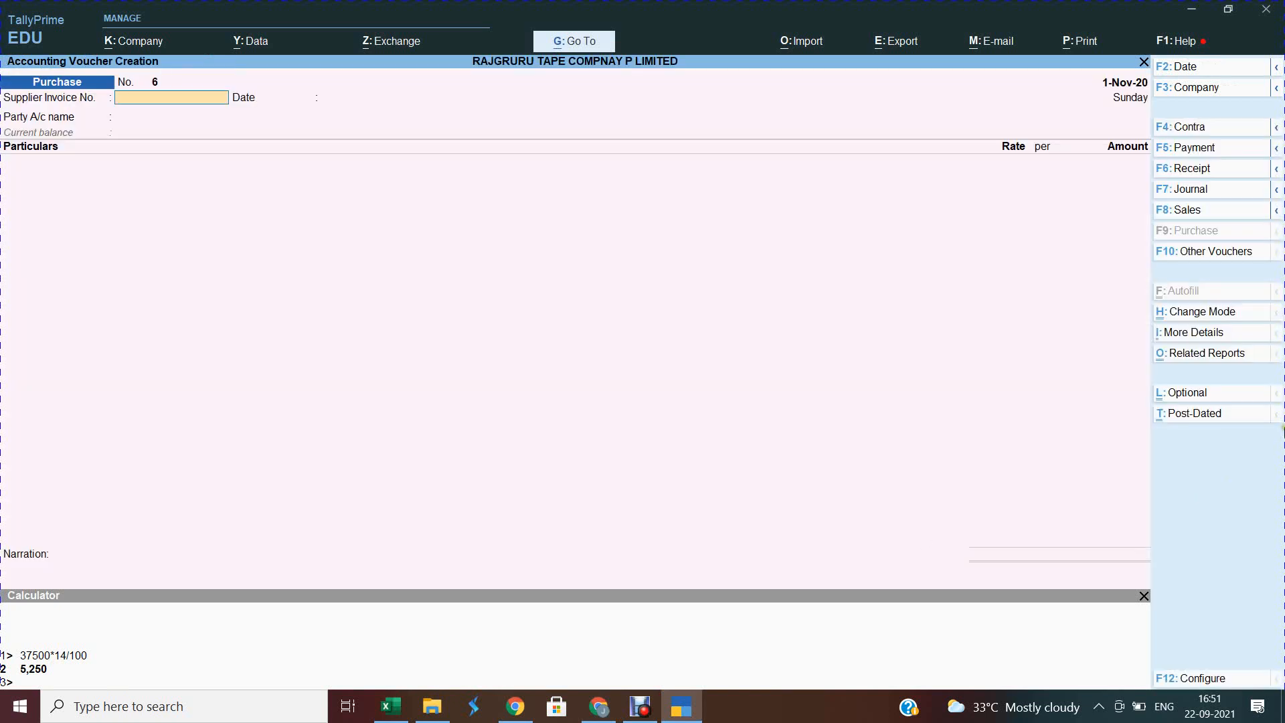
{"action": "left_click", "coordinate": [1185, 211]}
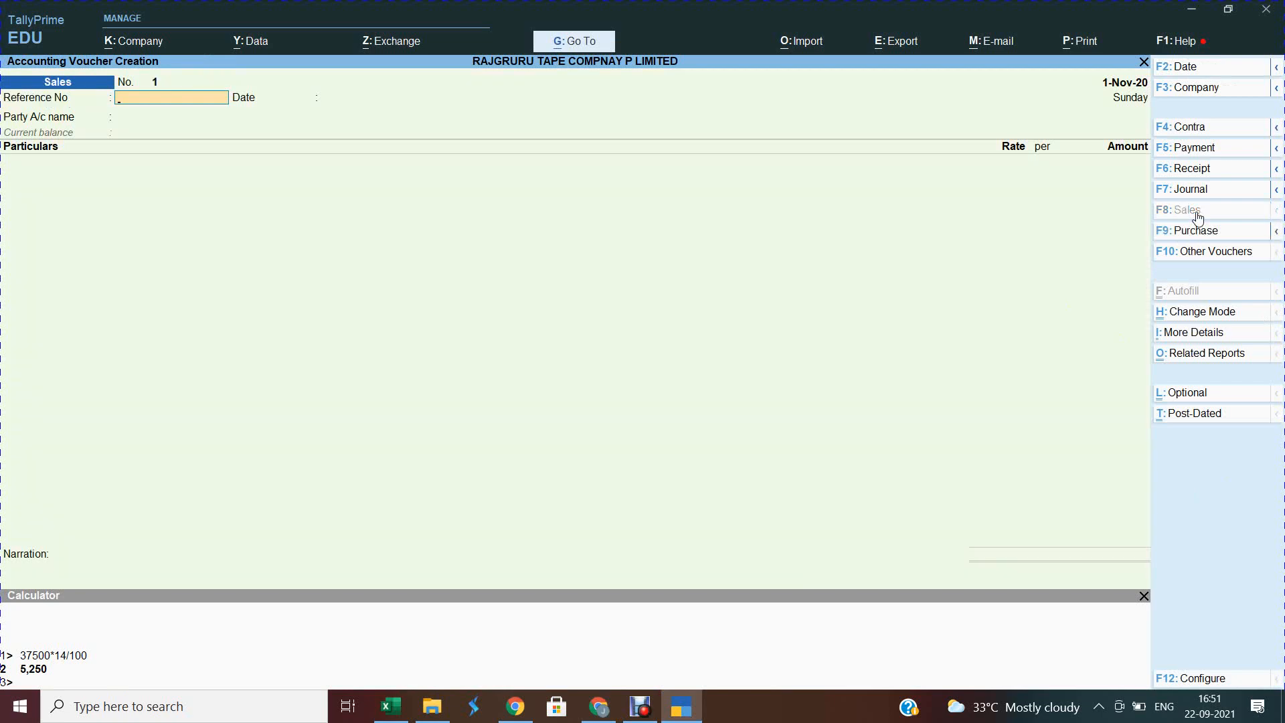
Switch to the "sales without inventory" workbook in Excel and check the first invoice's date and supplier.
{"action": "key", "text": "alt+Tab"}
{"action": "key", "text": "alt+Tab"}
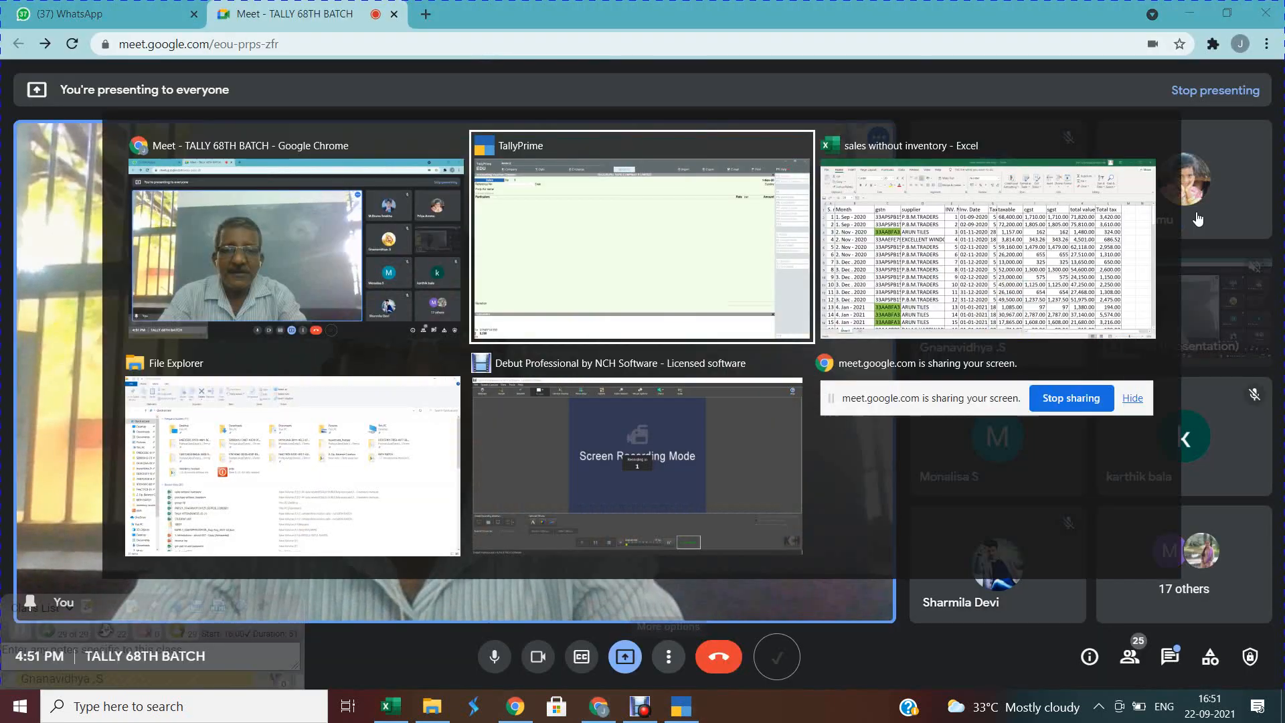
{"action": "key", "text": "alt+Tab"}
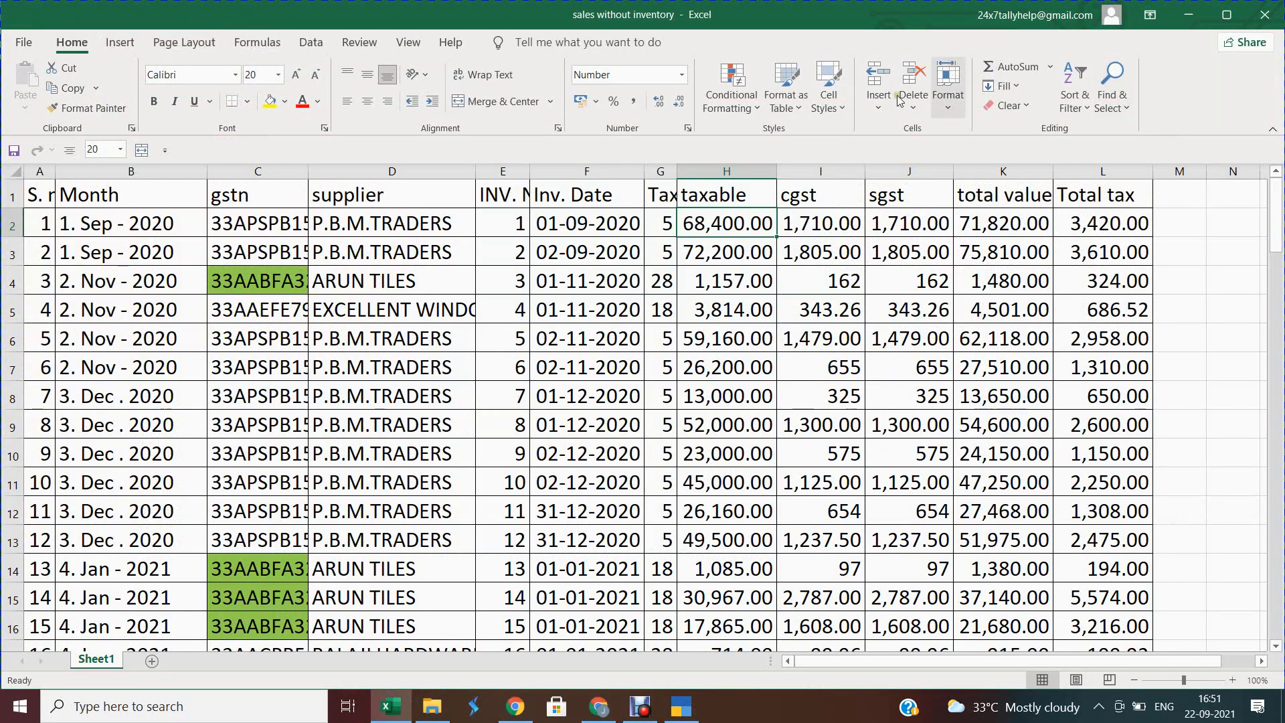
{"action": "left_click", "coordinate": [551, 217]}
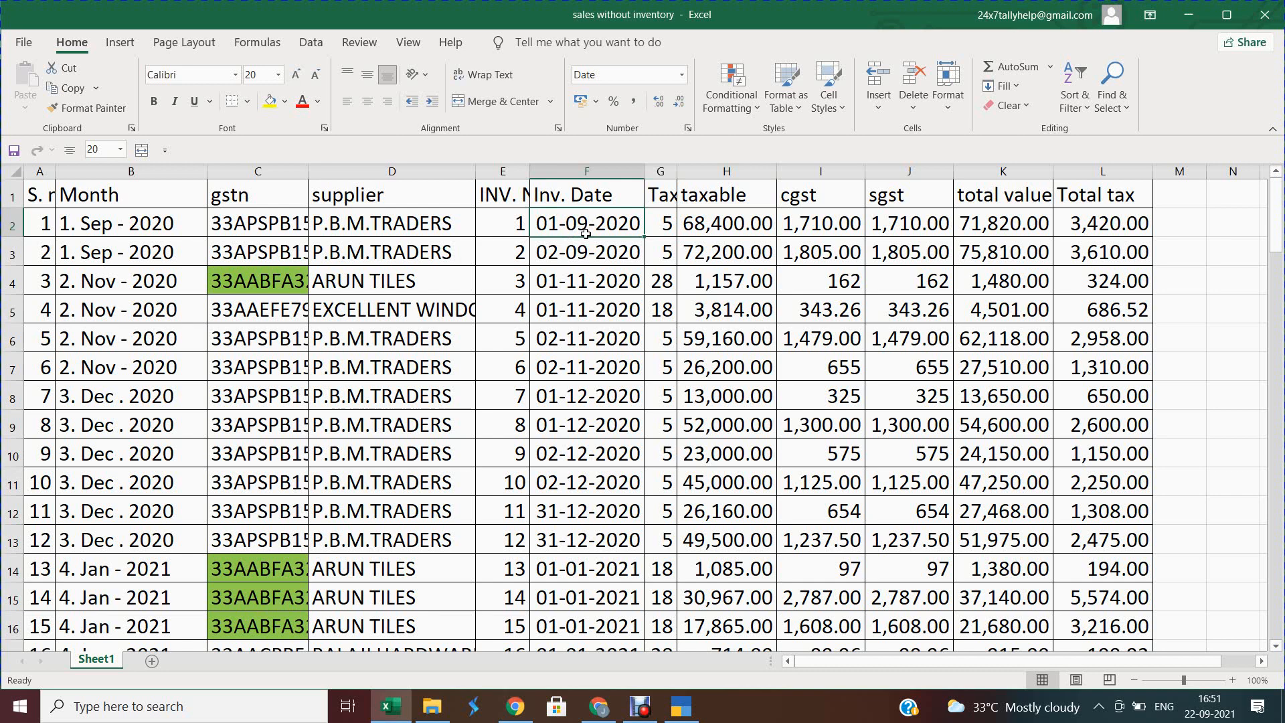
{"action": "left_click", "coordinate": [463, 228]}
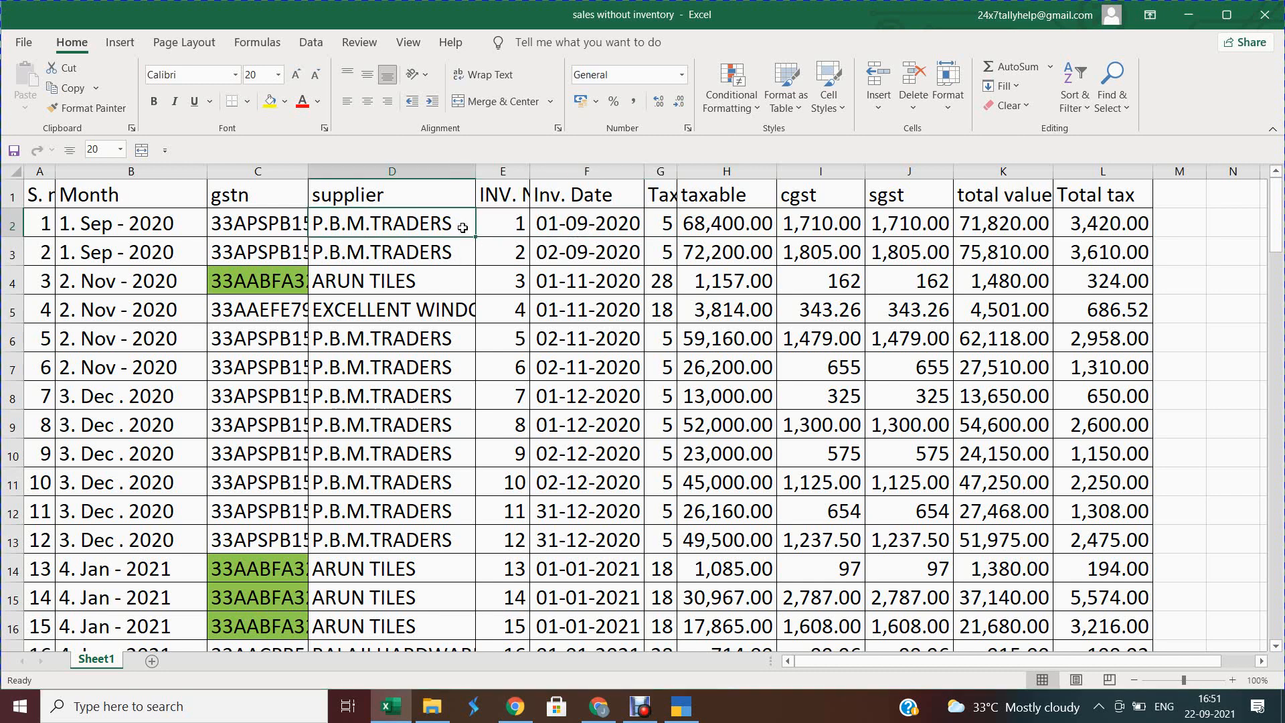
Switch to TallyPrime and set the sales voucher's date to 1.9.2020 with reference number 1 and the same reference date.
{"action": "key", "text": "alt+Tab"}
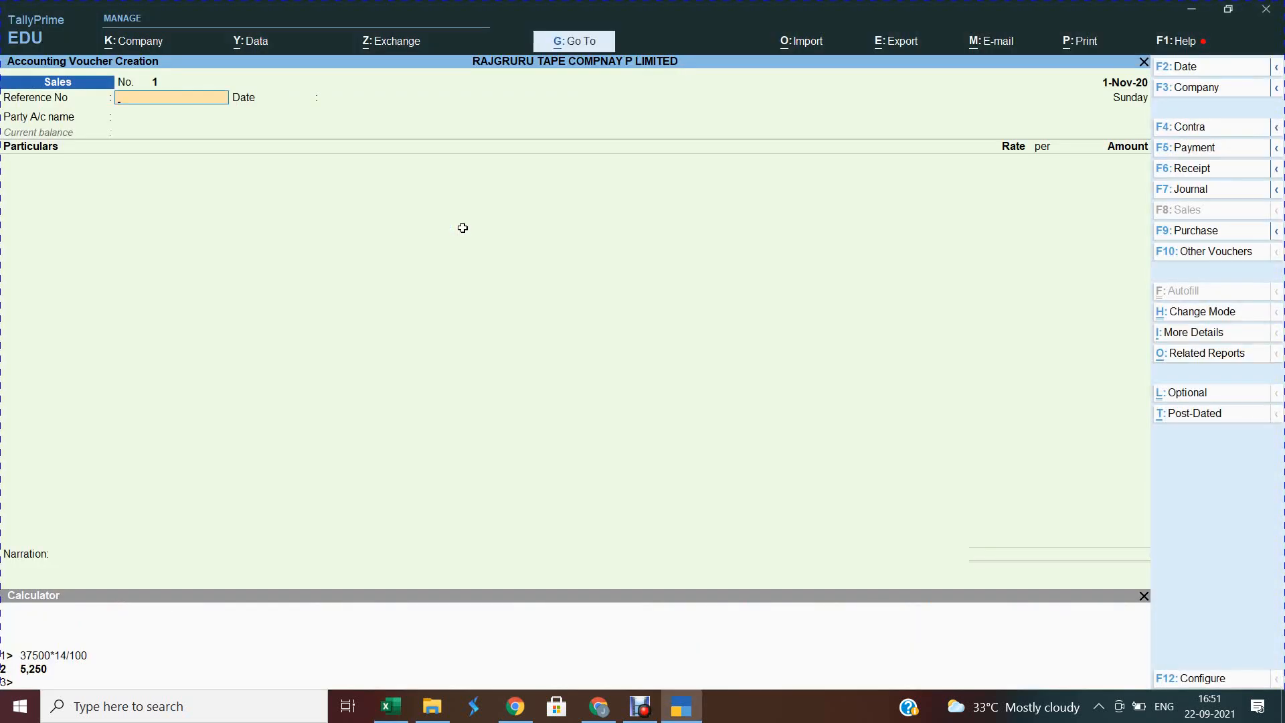
{"action": "key", "text": "F2"}
{"action": "type", "text": "1.9"}
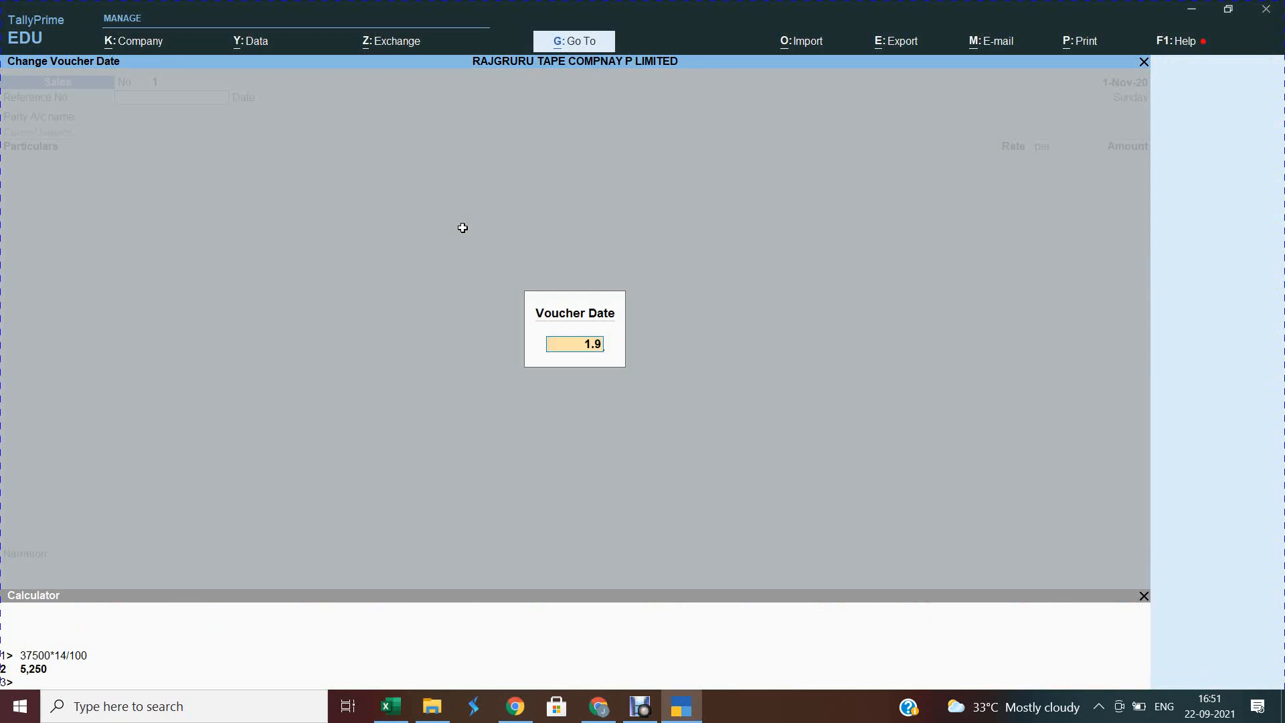
{"action": "type", "text": ".2020"}
{"action": "key", "text": "Return"}
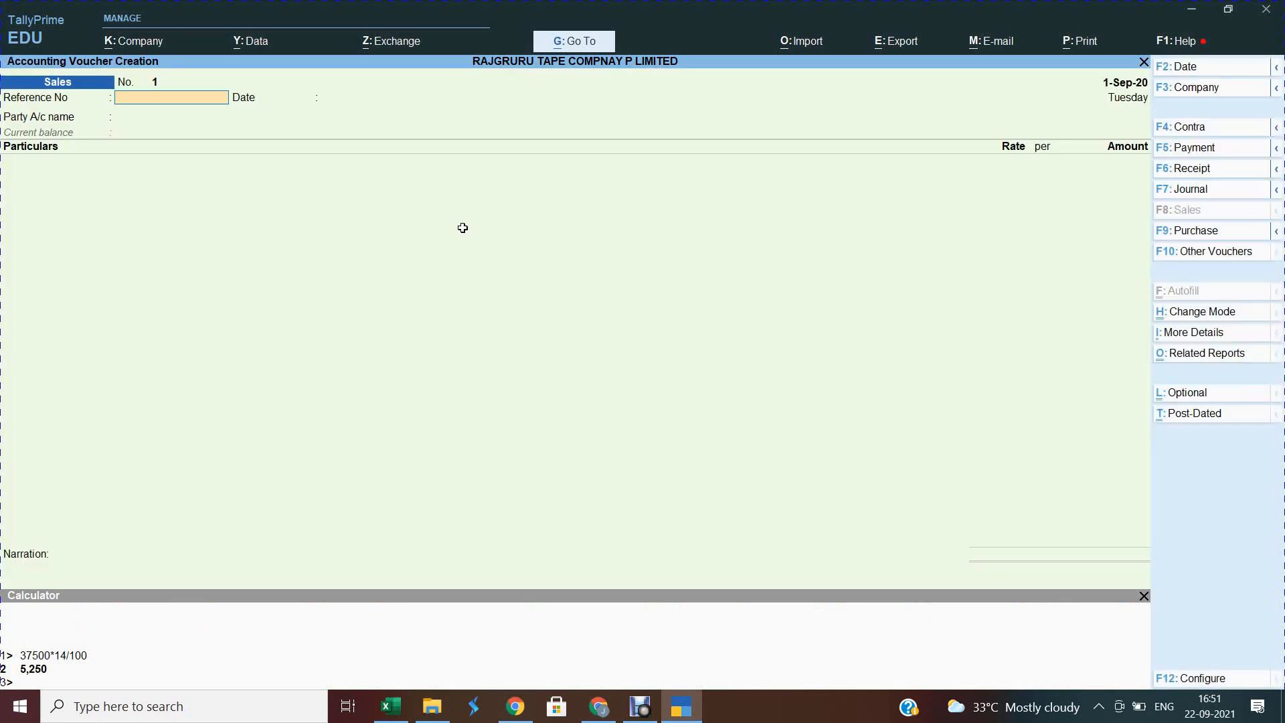
{"action": "key", "text": "Return"}
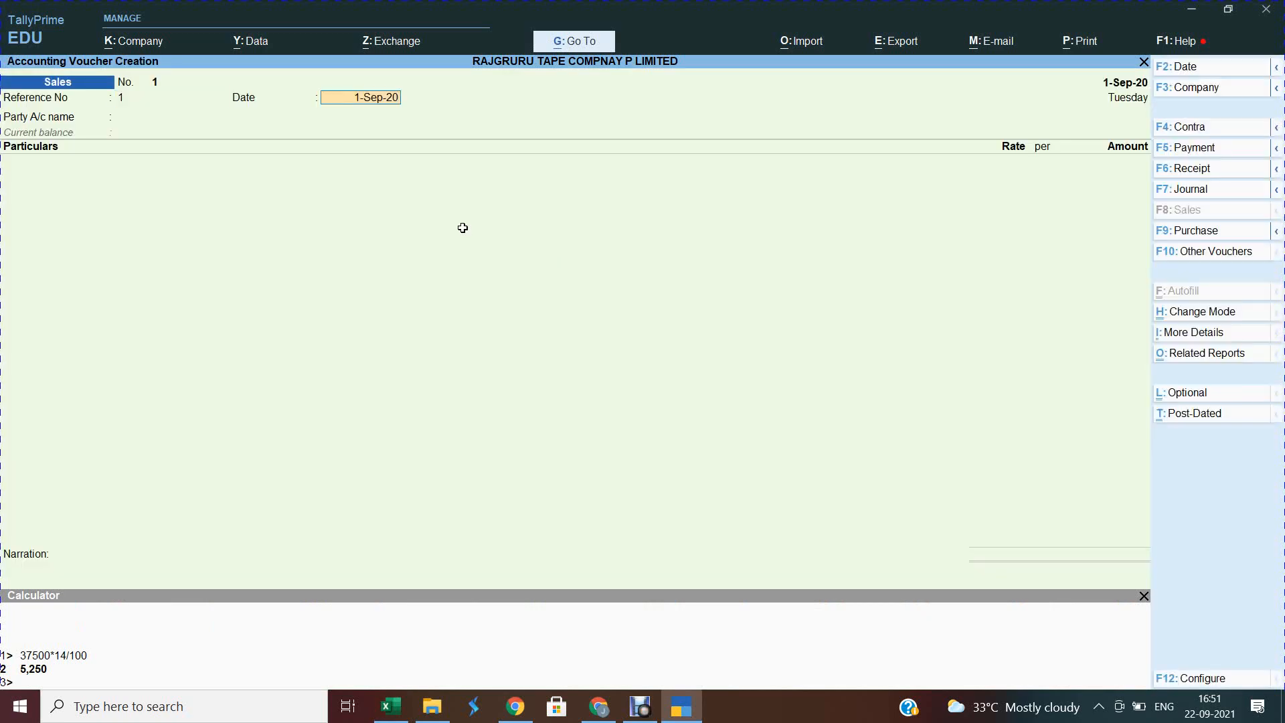
{"action": "key", "text": "Return"}
Check the supplier in the Excel workbook and start a new party ledger named PBM TRADERS from the TallyPrime sales voucher.
{"action": "key", "text": "alt+Tab"}
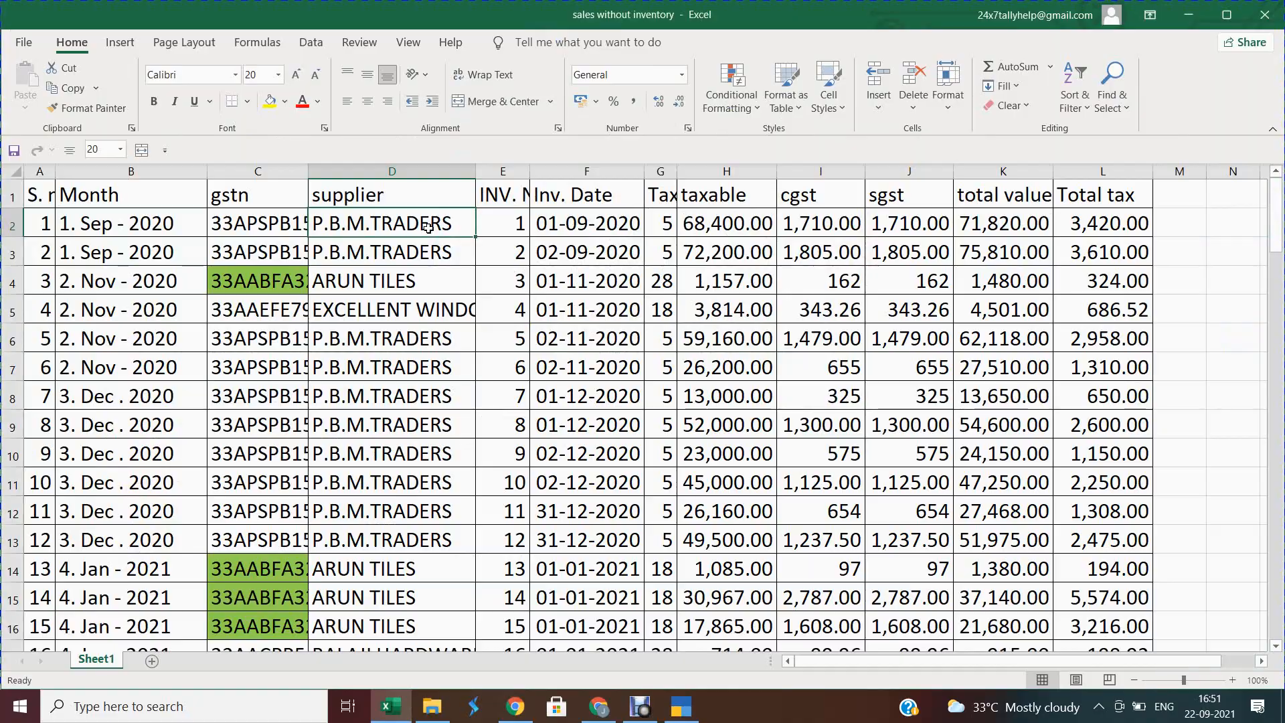
{"action": "key", "text": "alt+Tab"}
{"action": "key", "text": "Up"}
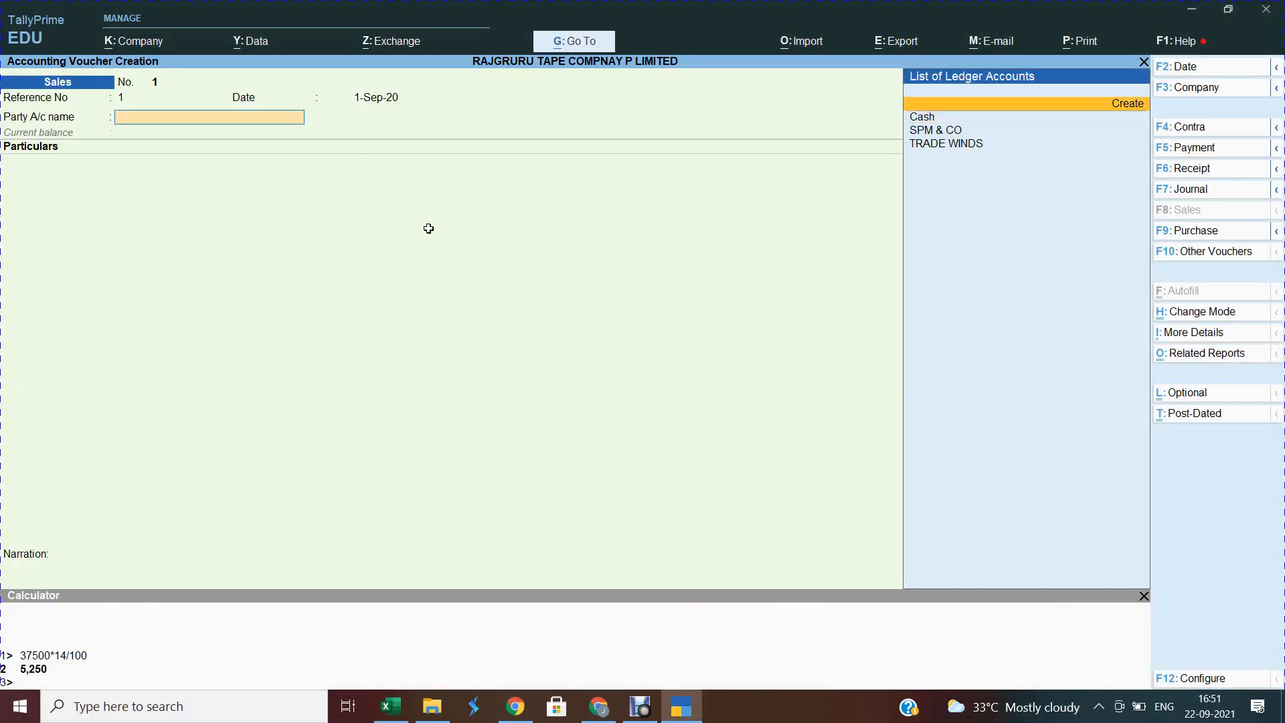
{"action": "key", "text": "Return"}
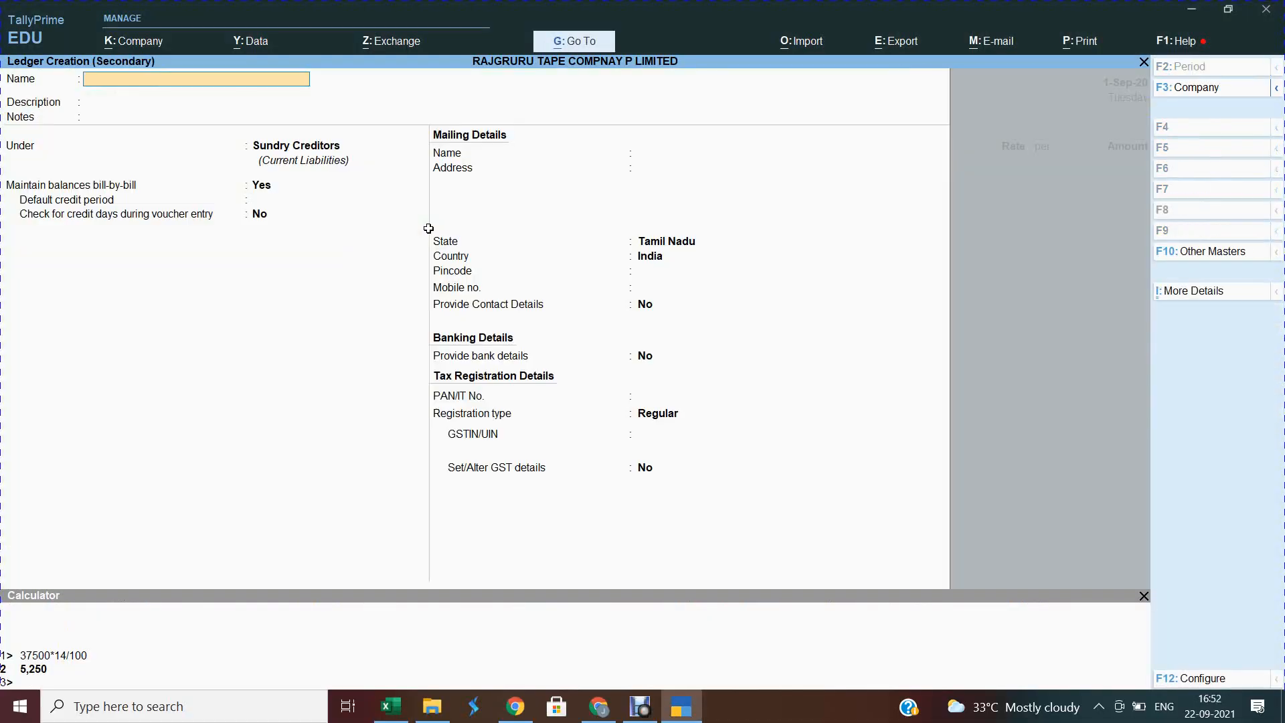
{"action": "type", "text": "PBM TRADERS"}
{"action": "key", "text": "Return"}
{"action": "key", "text": "Return"}
{"action": "key", "text": "Return"}
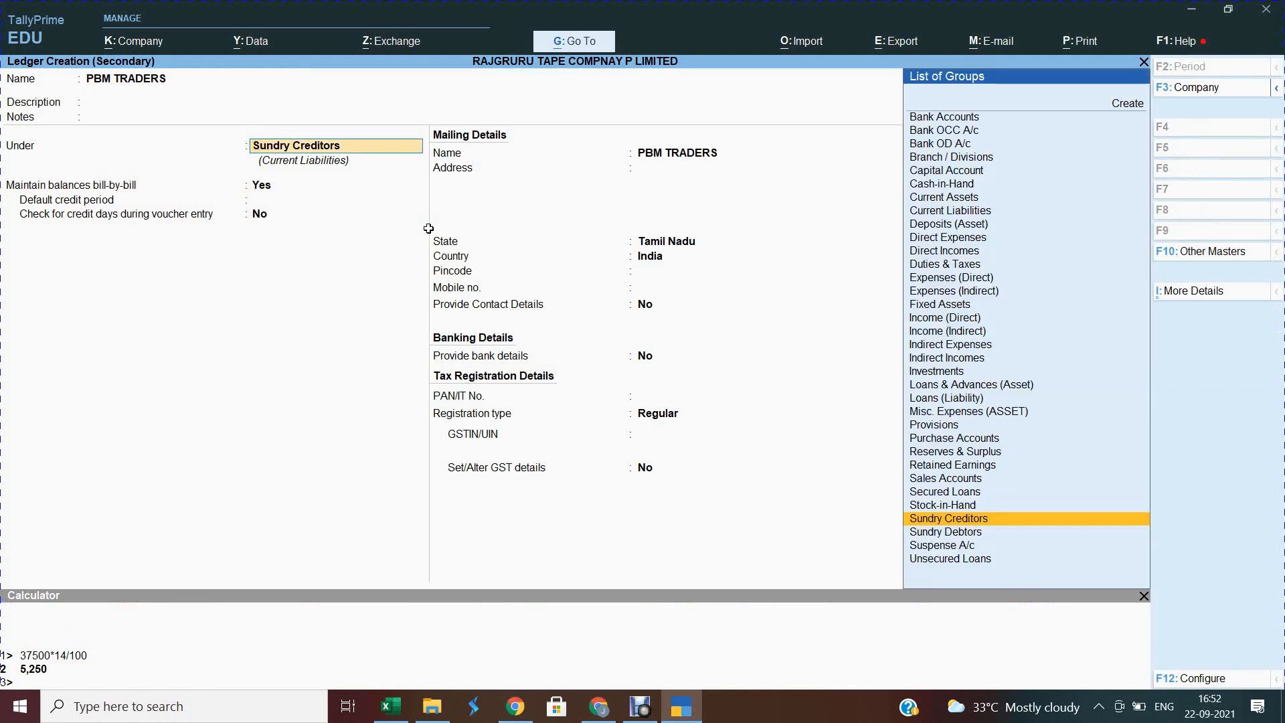
Group the PBM TRADERS ledger under Sundry Debtors with bill-by-bill balances, a 30-day credit period and credit-day checking during voucher entry.
{"action": "type", "text": "SUN"}
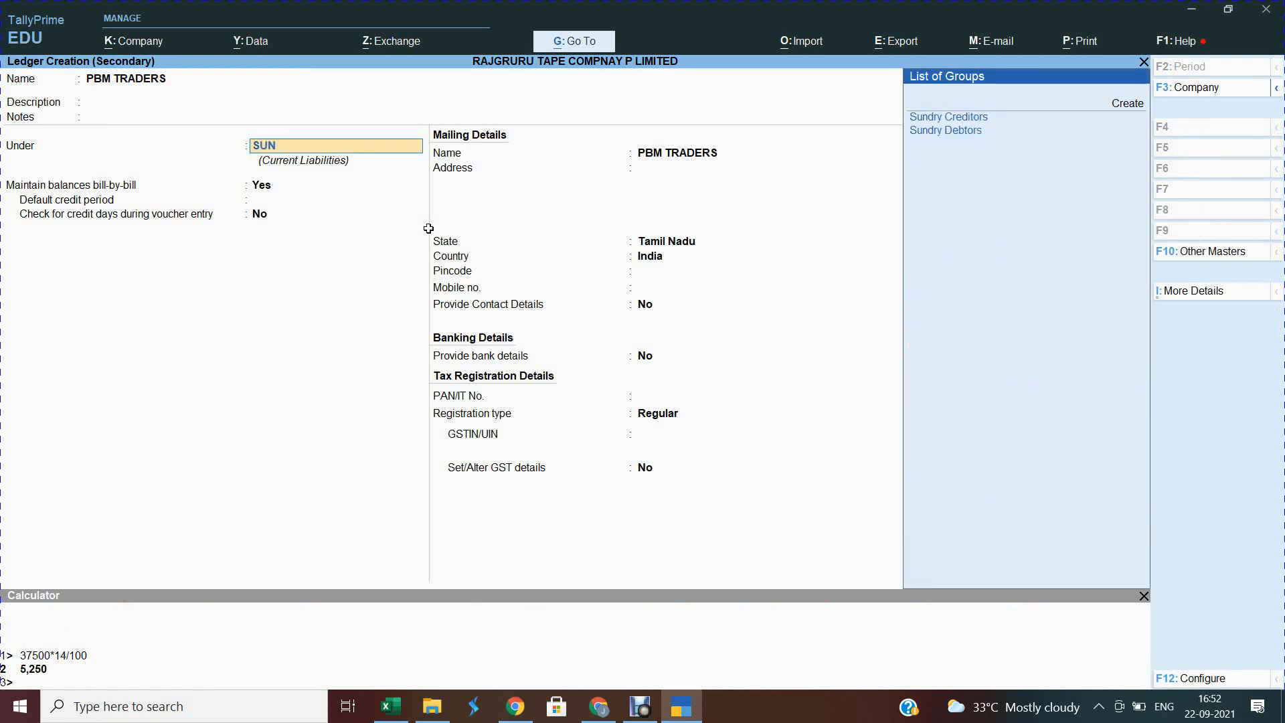
{"action": "key", "text": "Down"}
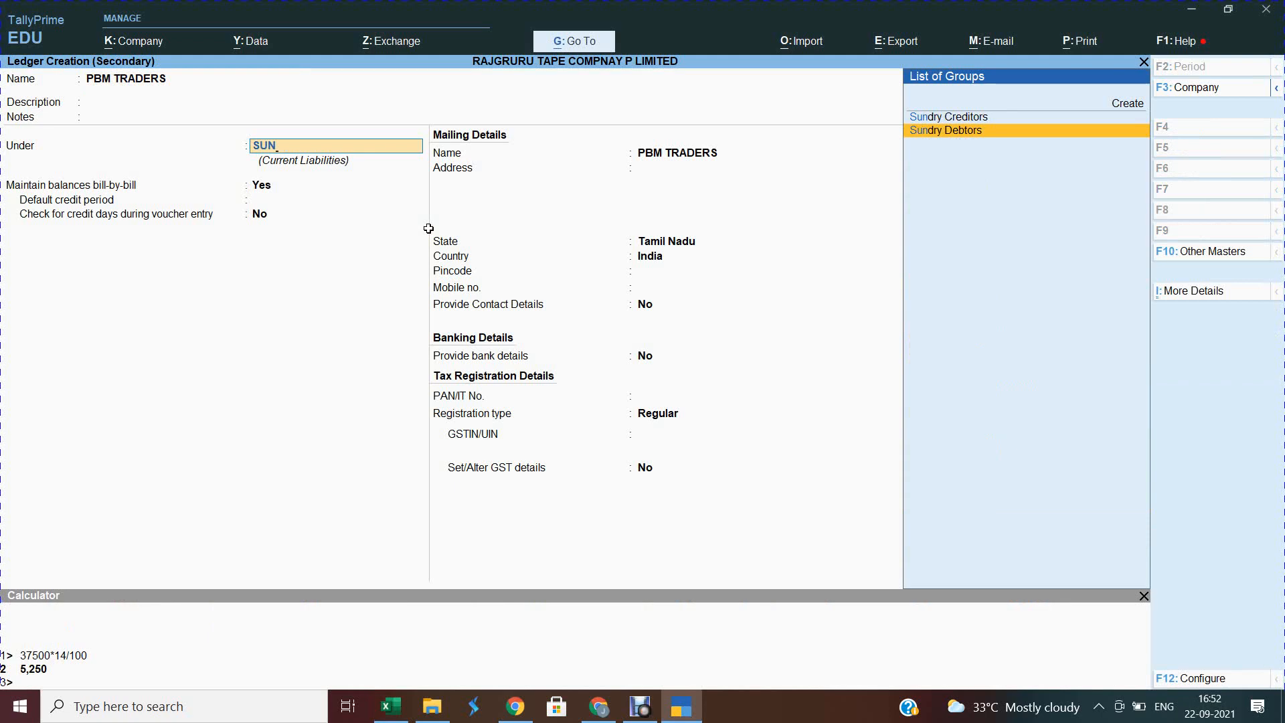
{"action": "key", "text": "Return"}
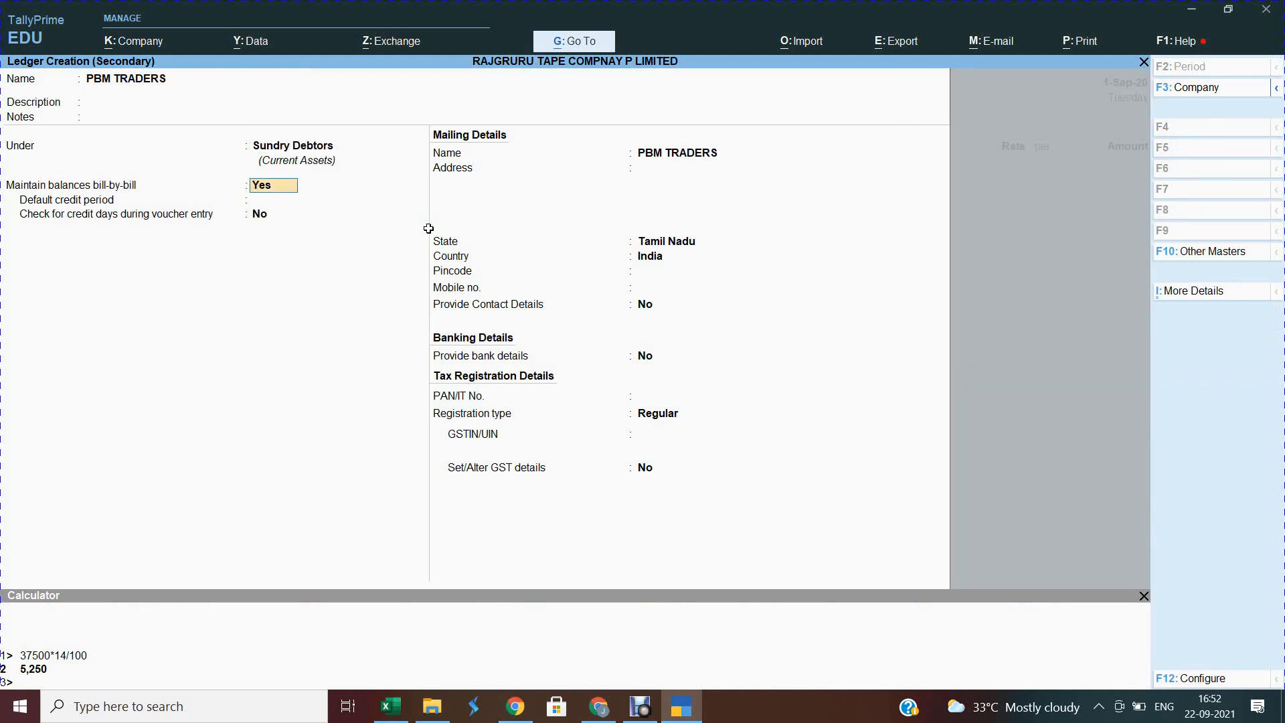
{"action": "key", "text": "Return"}
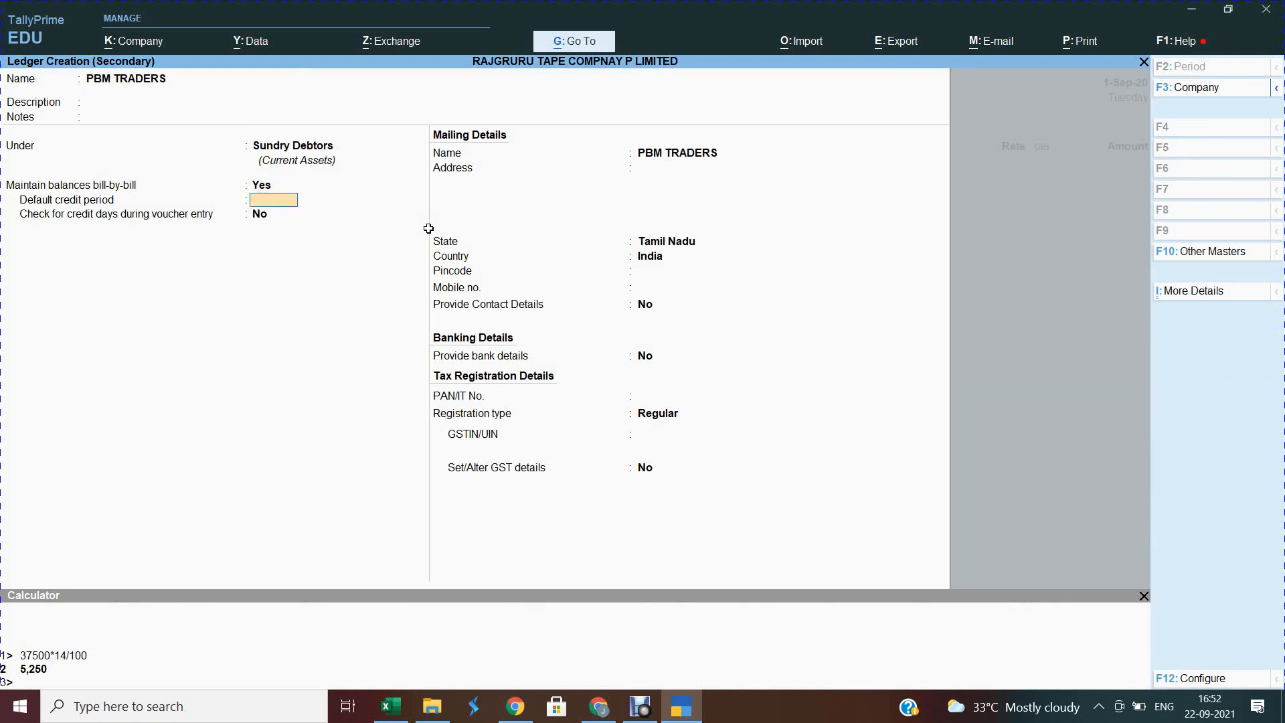
{"action": "type", "text": "30"}
{"action": "key", "text": "Return"}
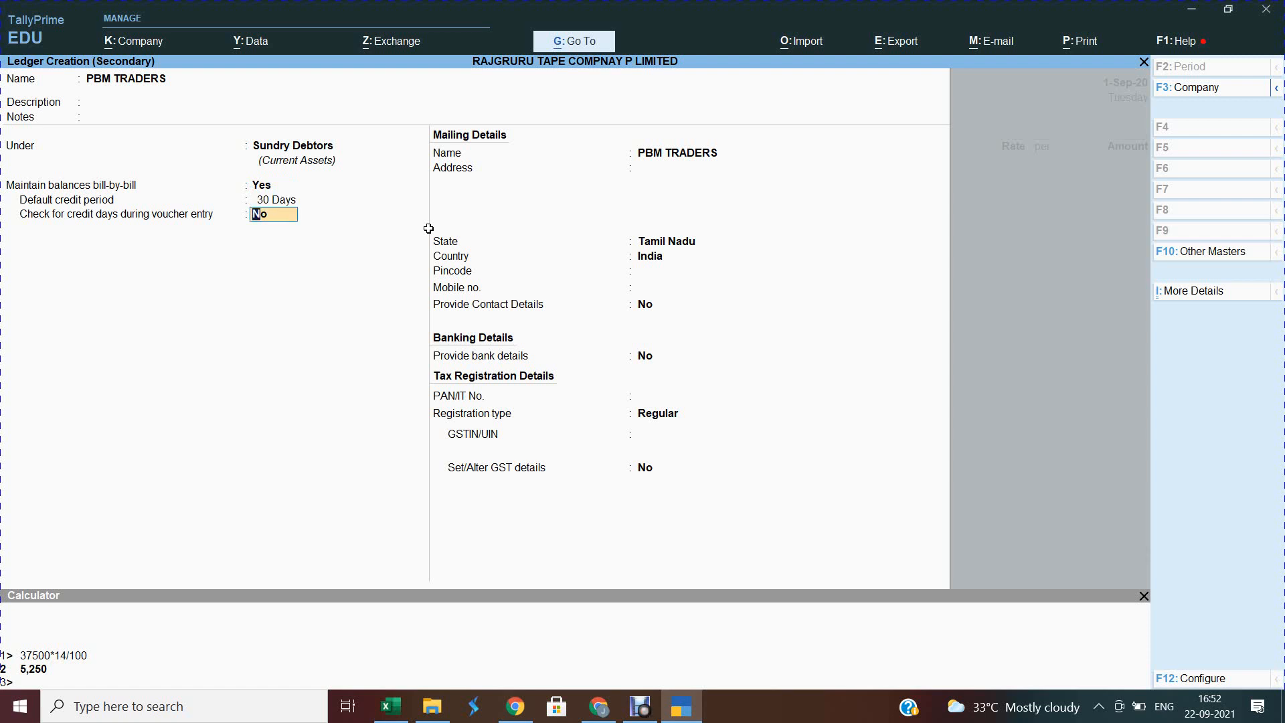
{"action": "type", "text": "y"}
{"action": "key", "text": "Return"}
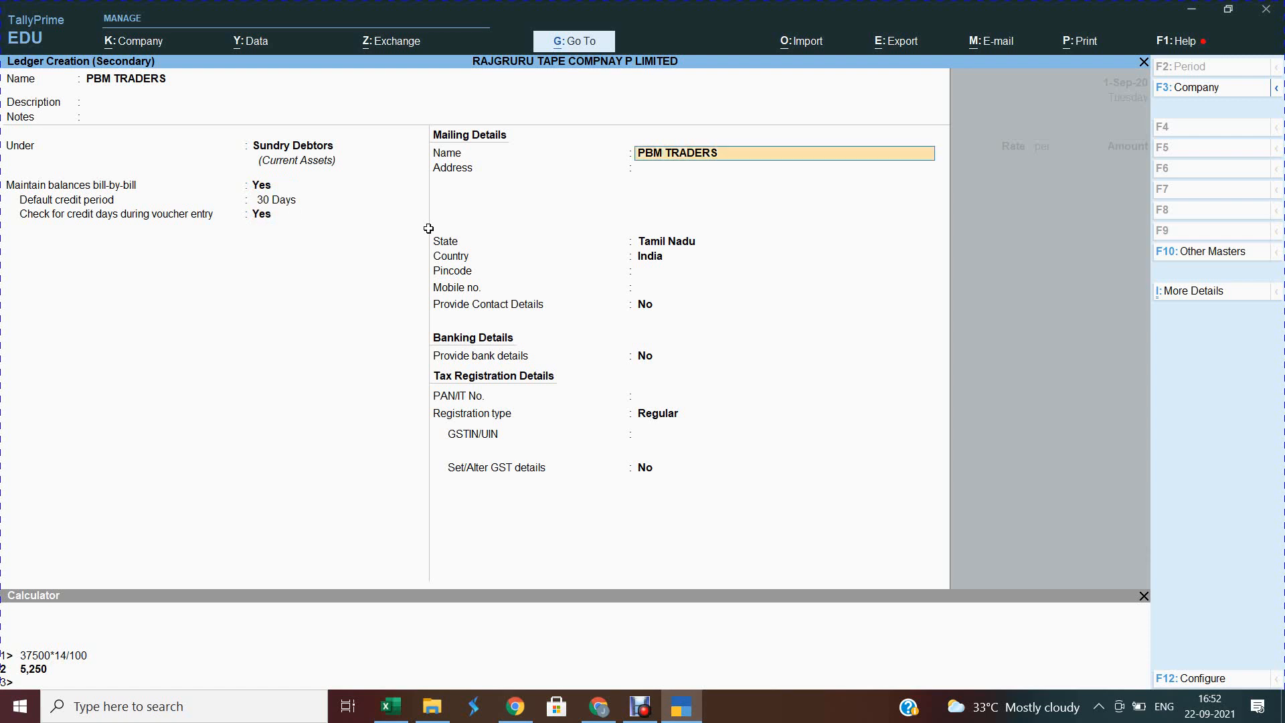
Keep the ledger's mailing name, Tamil Nadu and India, no contact or bank details, a blank PAN and the Regular registration type.
{"action": "key", "text": "Return"}
{"action": "key", "text": "Return"}
{"action": "key", "text": "Return"}
{"action": "key", "text": "Return"}
{"action": "key", "text": "Return"}
{"action": "key", "text": "Return"}
{"action": "key", "text": "Return"}
{"action": "key", "text": "Return"}
{"action": "key", "text": "Return"}
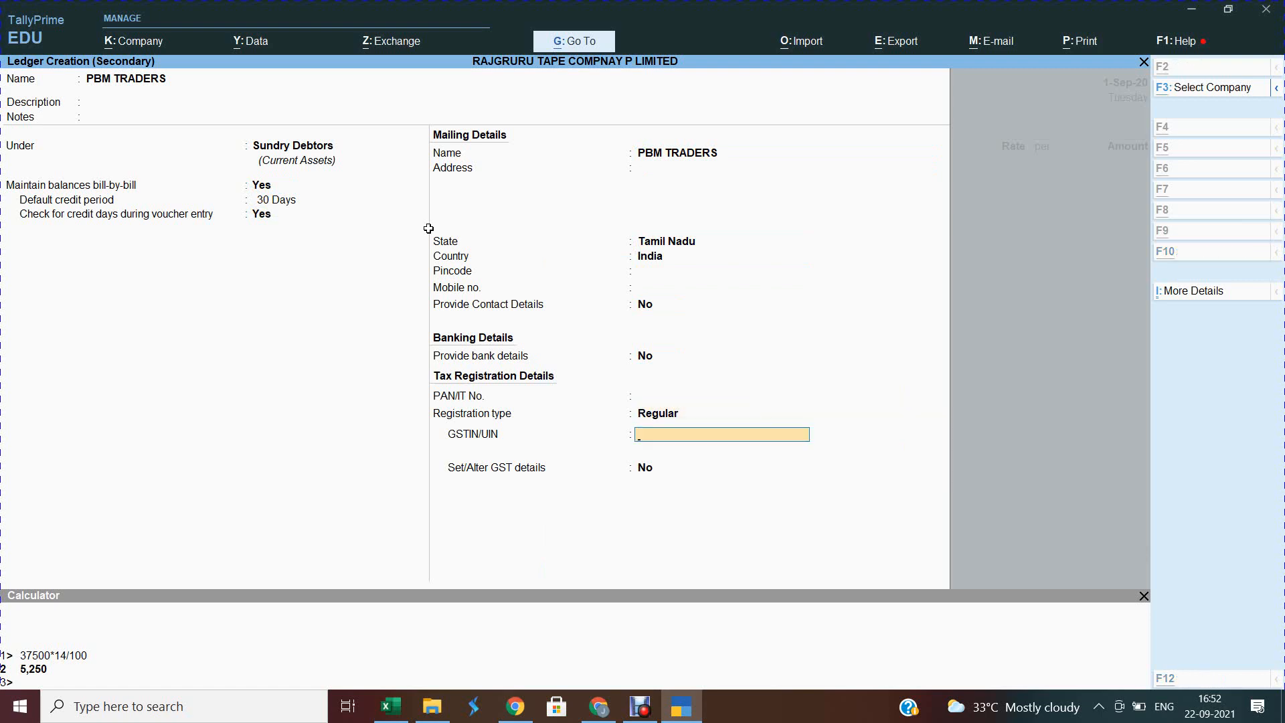
Copy the first invoice's GSTIN from the Excel workbook into the ledger's GSTIN/UIN field in TallyPrime and save the ledger.
{"action": "key", "text": "alt+Tab"}
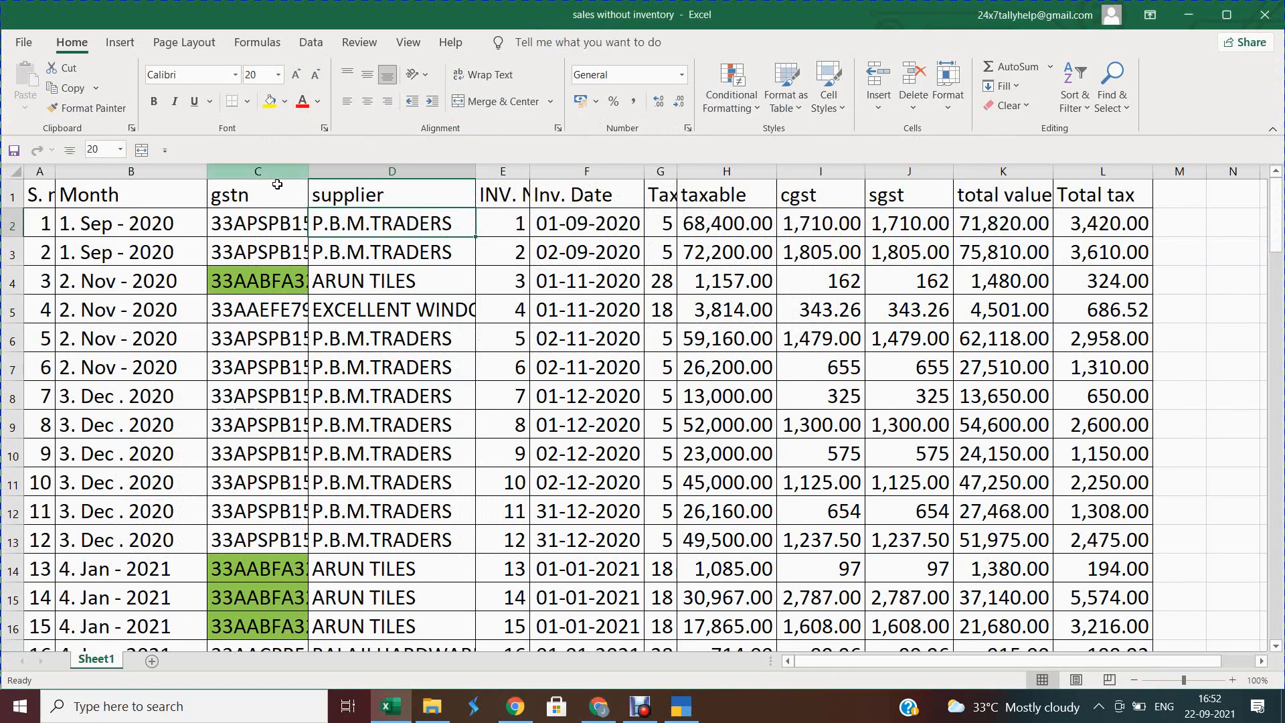
{"action": "left_click", "coordinate": [257, 225]}
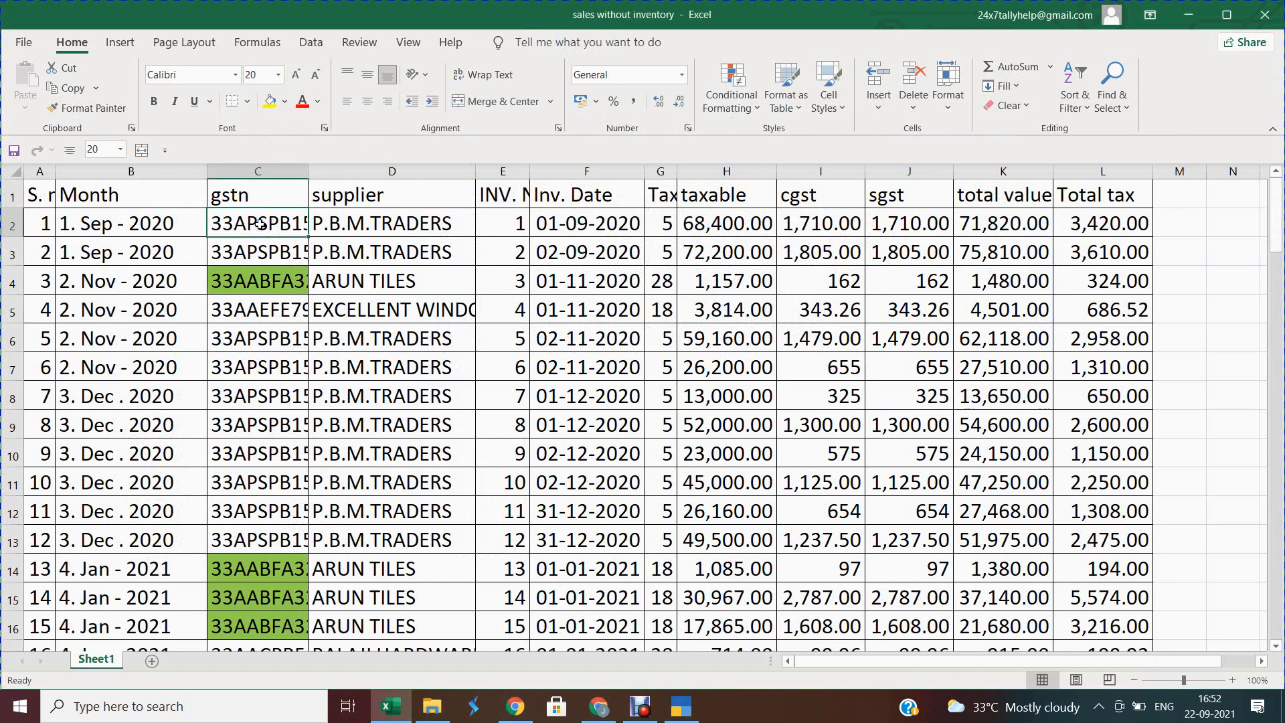
{"action": "key", "text": "ctrl+c"}
{"action": "key", "text": "alt+Tab"}
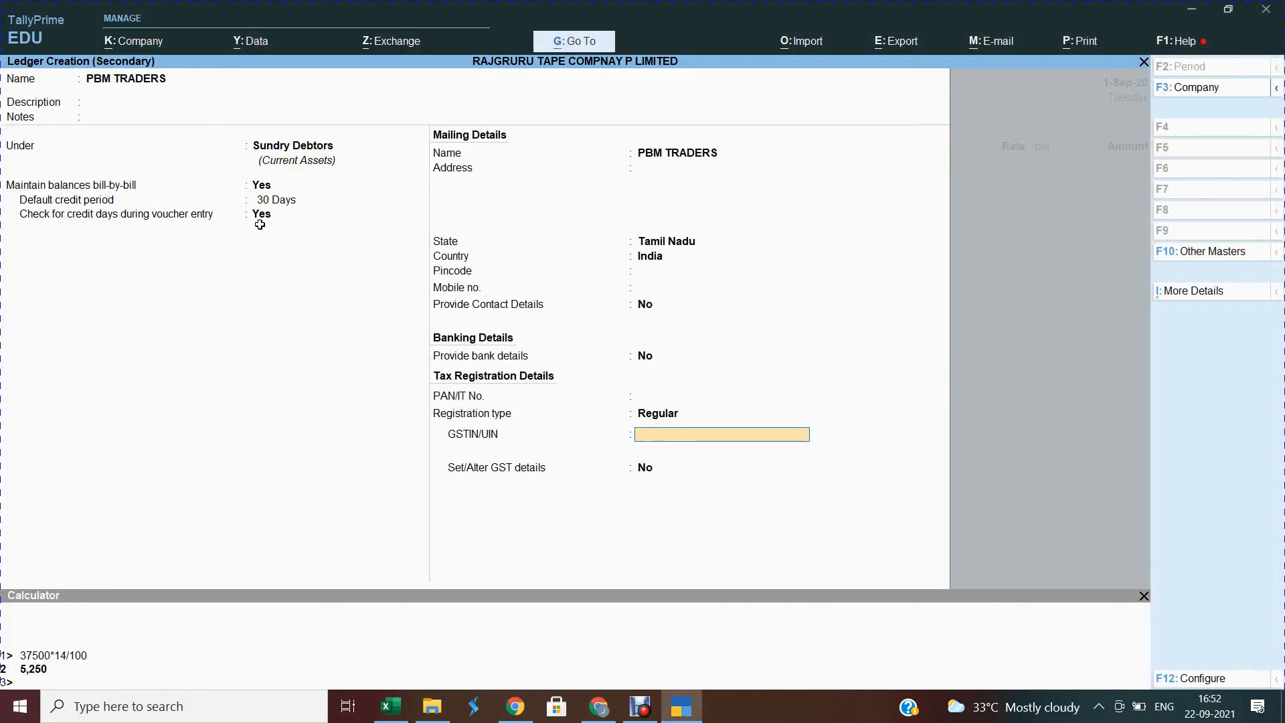
{"action": "key", "text": "ctrl+alt+v"}
{"action": "key", "text": "Return"}
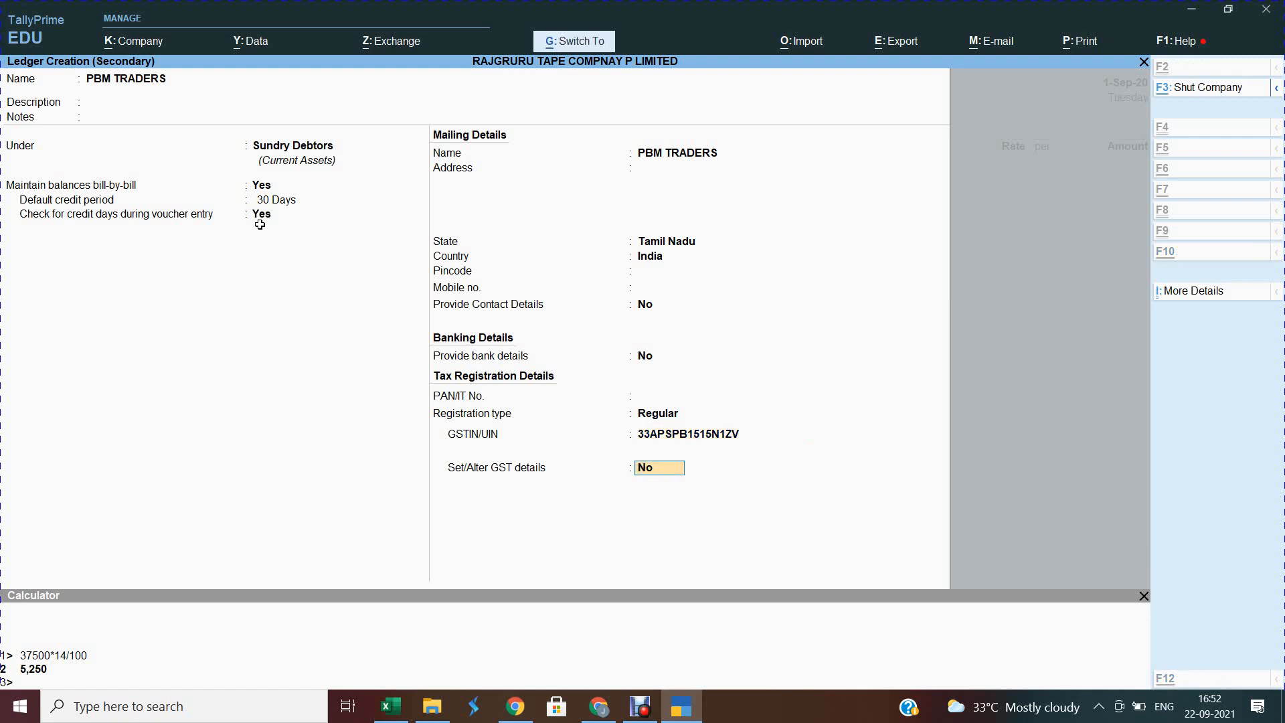
{"action": "key", "text": "ctrl"}
{"action": "key", "text": "ctrl+a"}
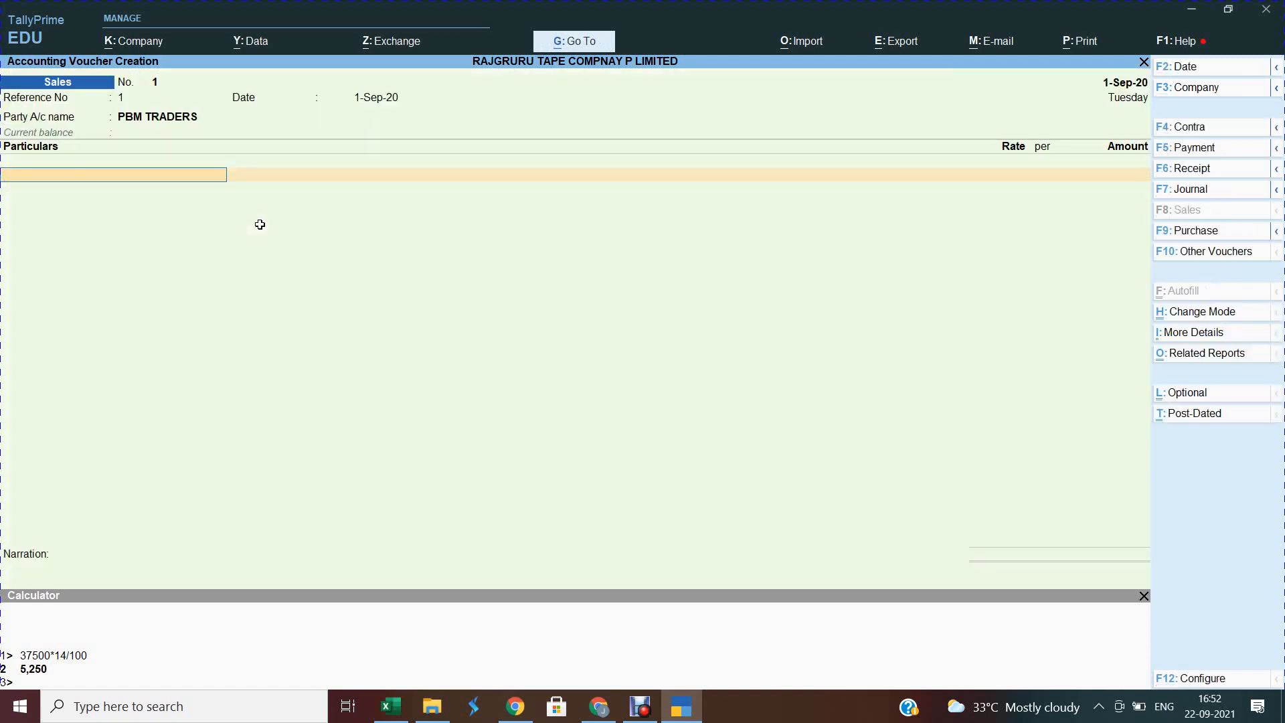
Switch from the TallyPrime sales voucher to the Google Meet call in Chrome.
{"action": "key", "text": "alt"}
{"action": "key", "text": "alt+Tab"}
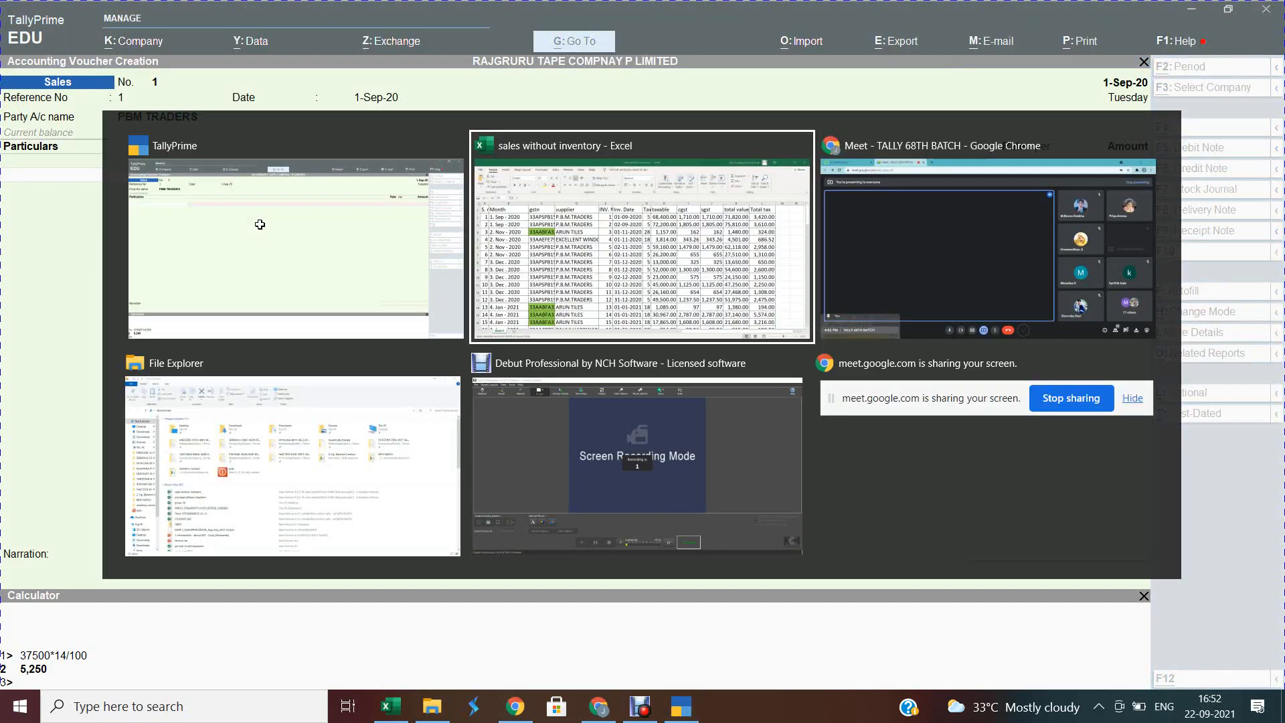
{"action": "key", "text": "alt+Tab"}
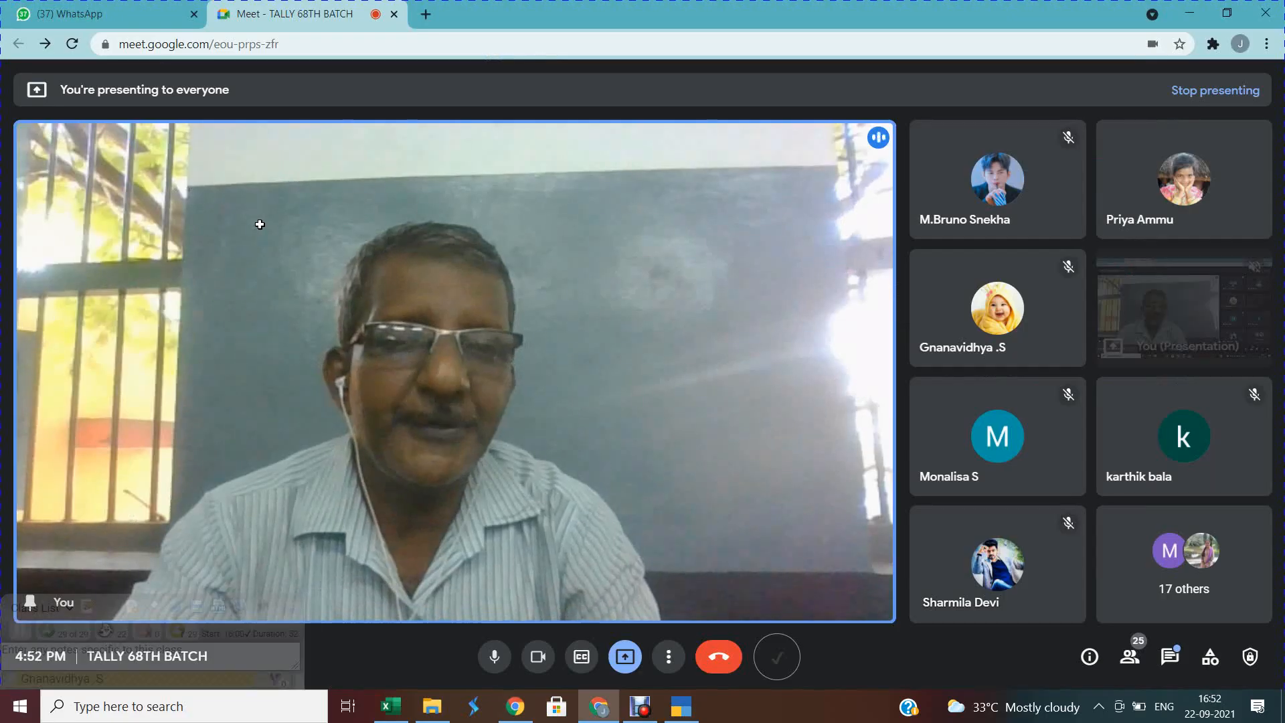
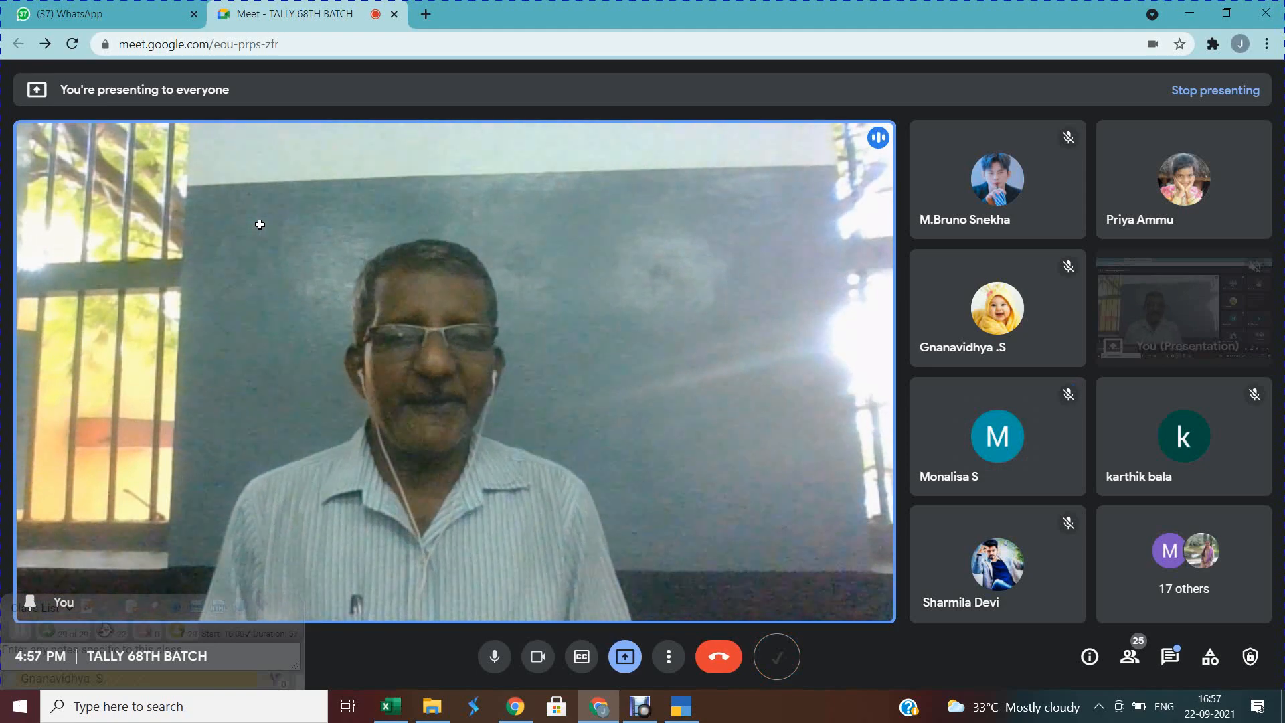
{"action": "key", "text": "alt+Tab"}
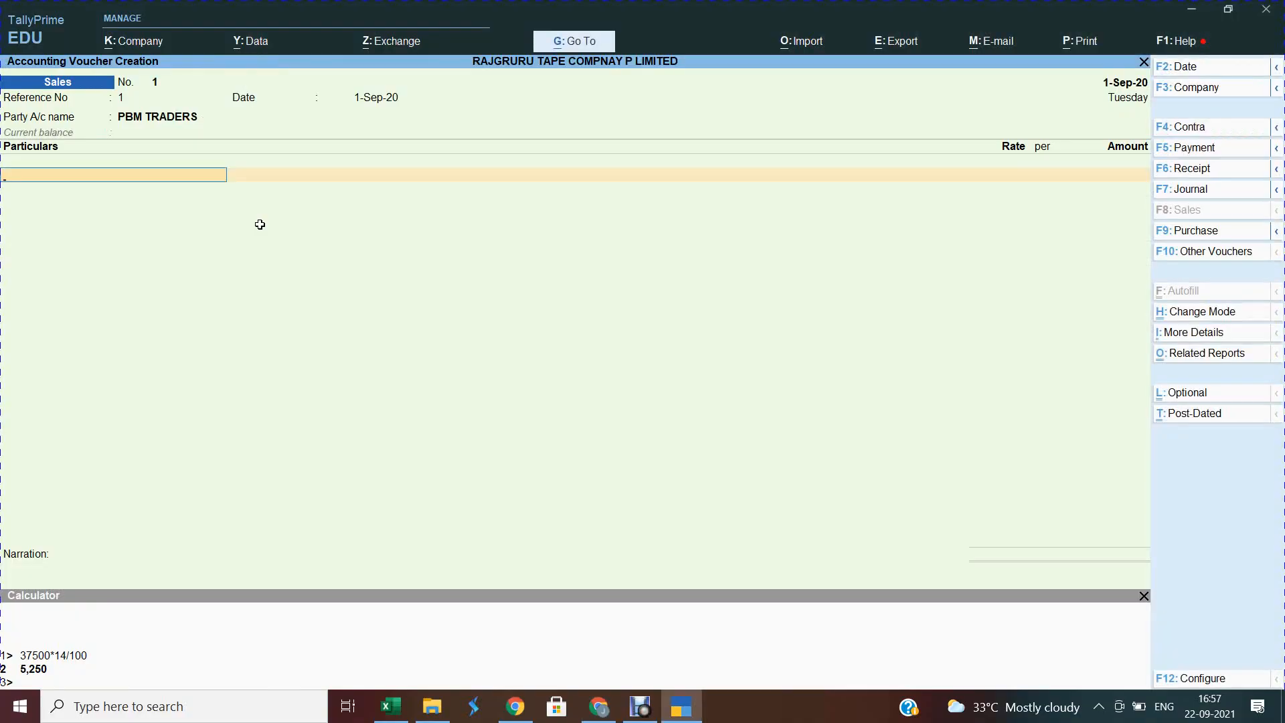
{"action": "key", "text": "alt+Tab"}
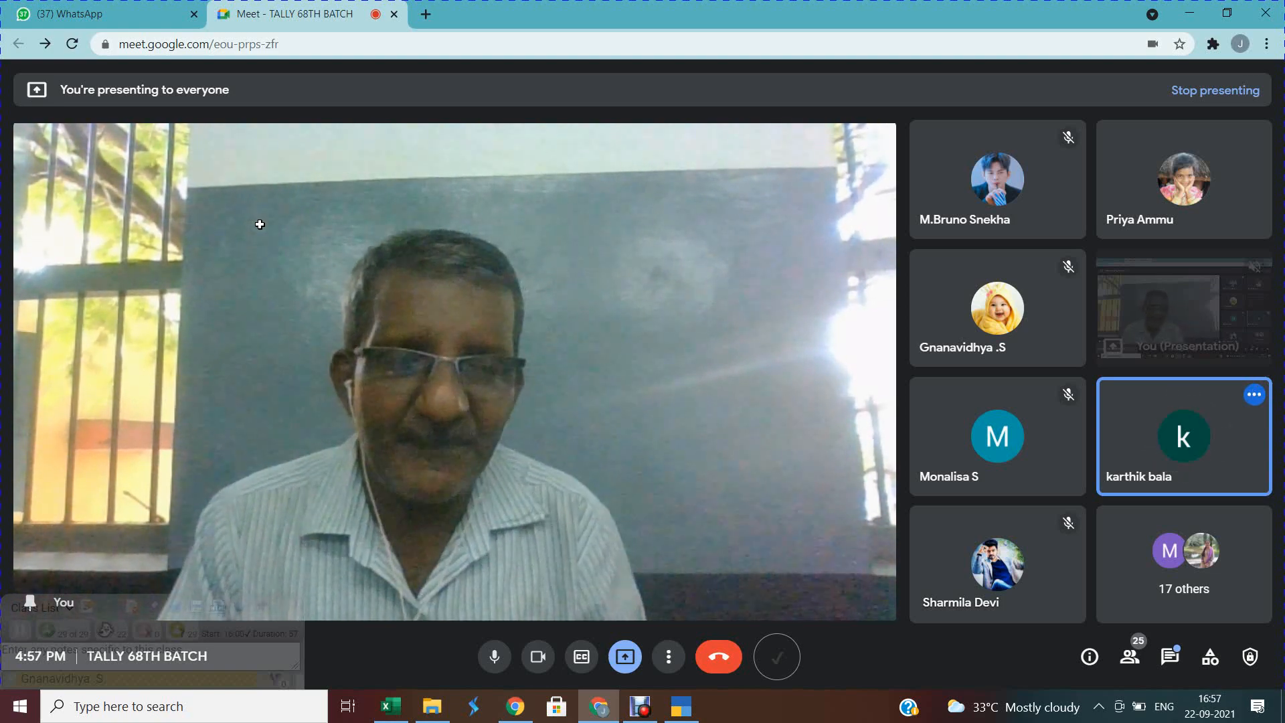
Switch to TallyPrime, open the sales voucher's PBM TRADERS ledger for alteration and clear its GSTIN/UIN.
{"action": "key", "text": "alt+Tab"}
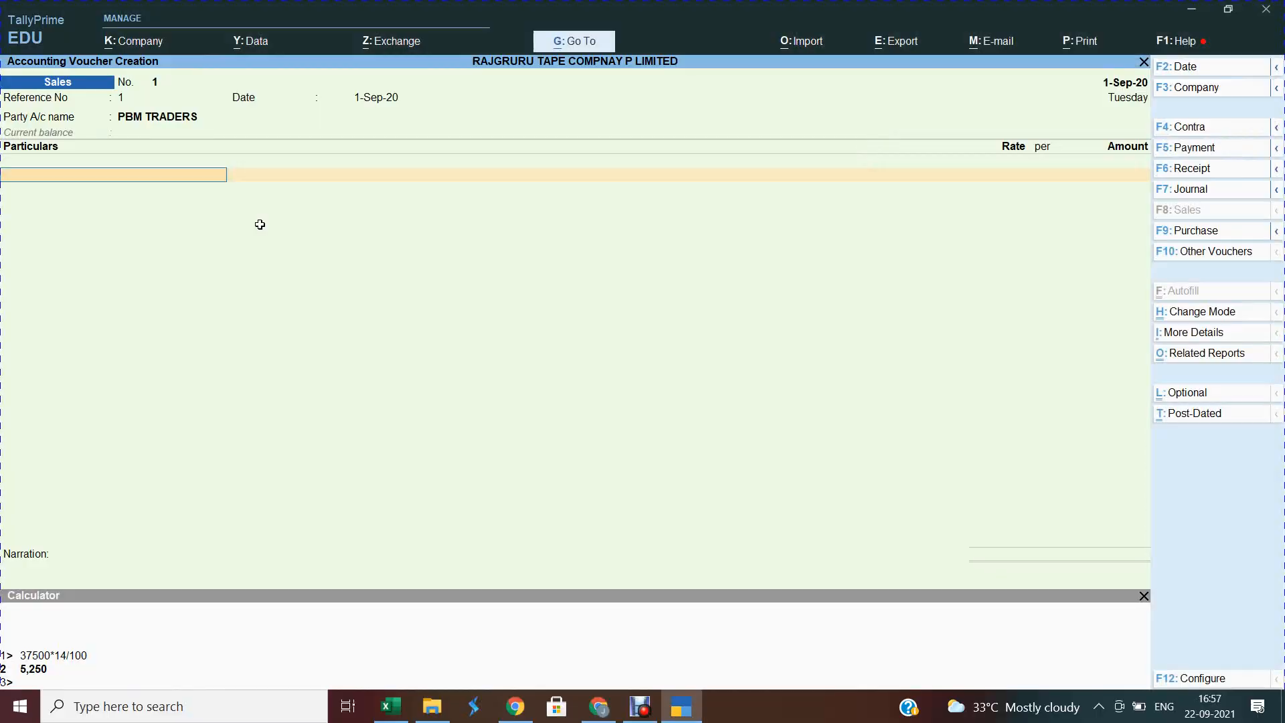
{"action": "key", "text": "BackSpace"}
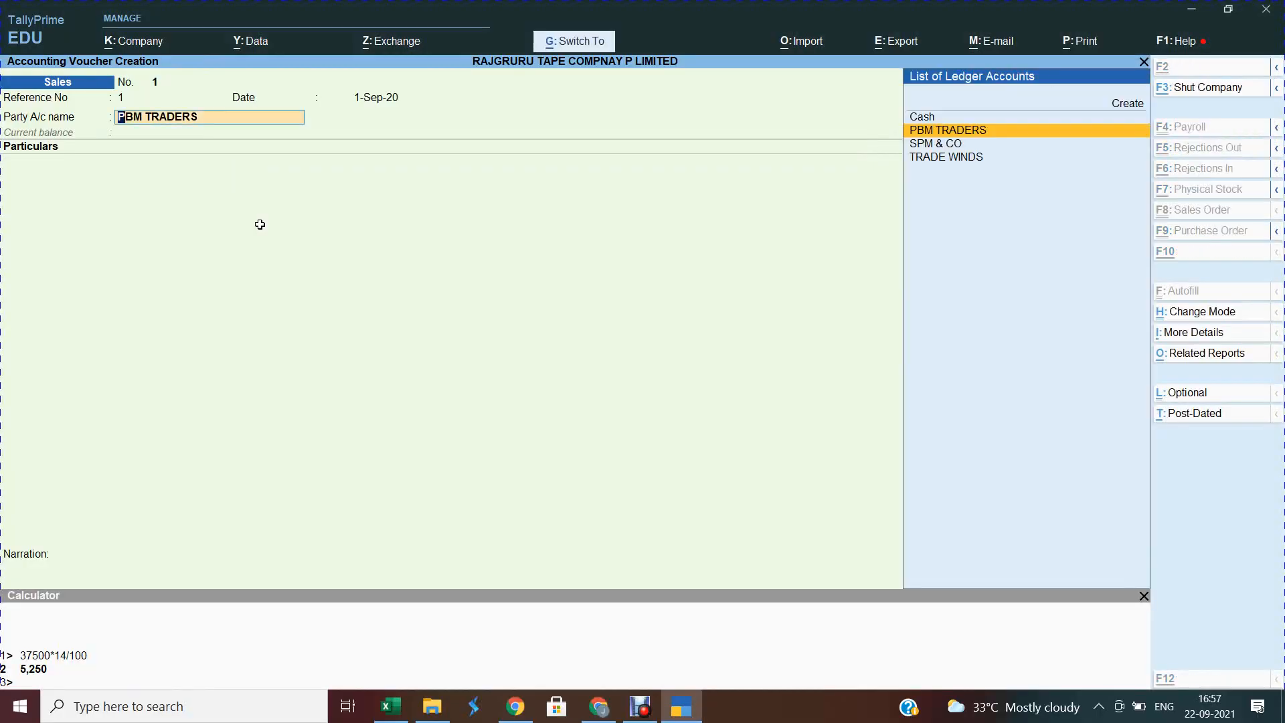
{"action": "key", "text": "ctrl+Return"}
{"action": "key", "text": "Return"}
{"action": "key", "text": "Return"}
{"action": "key", "text": "Return"}
{"action": "key", "text": "Return"}
{"action": "key", "text": "Return"}
{"action": "key", "text": "Return"}
{"action": "key", "text": "Return"}
{"action": "key", "text": "Return"}
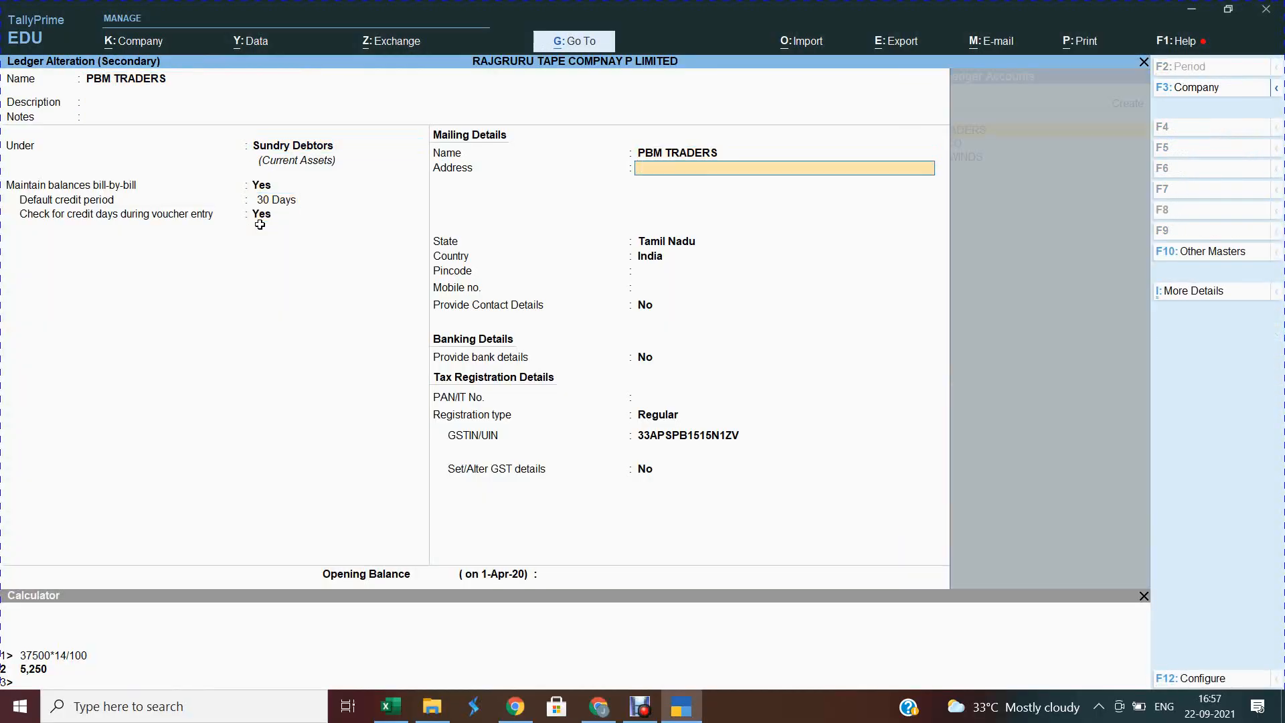
{"action": "key", "text": "Return"}
{"action": "key", "text": "Return"}
{"action": "key", "text": "Return"}
{"action": "key", "text": "Return"}
{"action": "key", "text": "Return"}
{"action": "key", "text": "Return"}
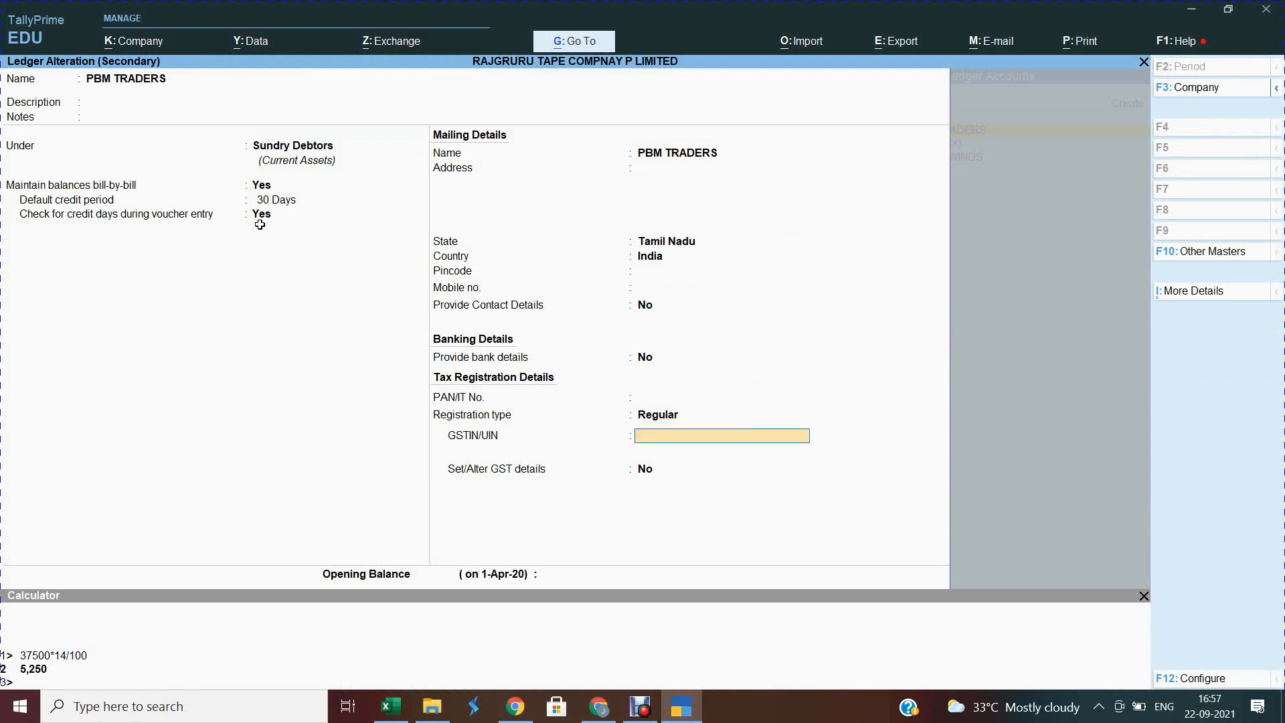
Try to paste the GSTIN copied from the Excel workbook into the PBM TRADERS ledger's GSTIN/UIN field.
{"action": "key", "text": "alt+Tab"}
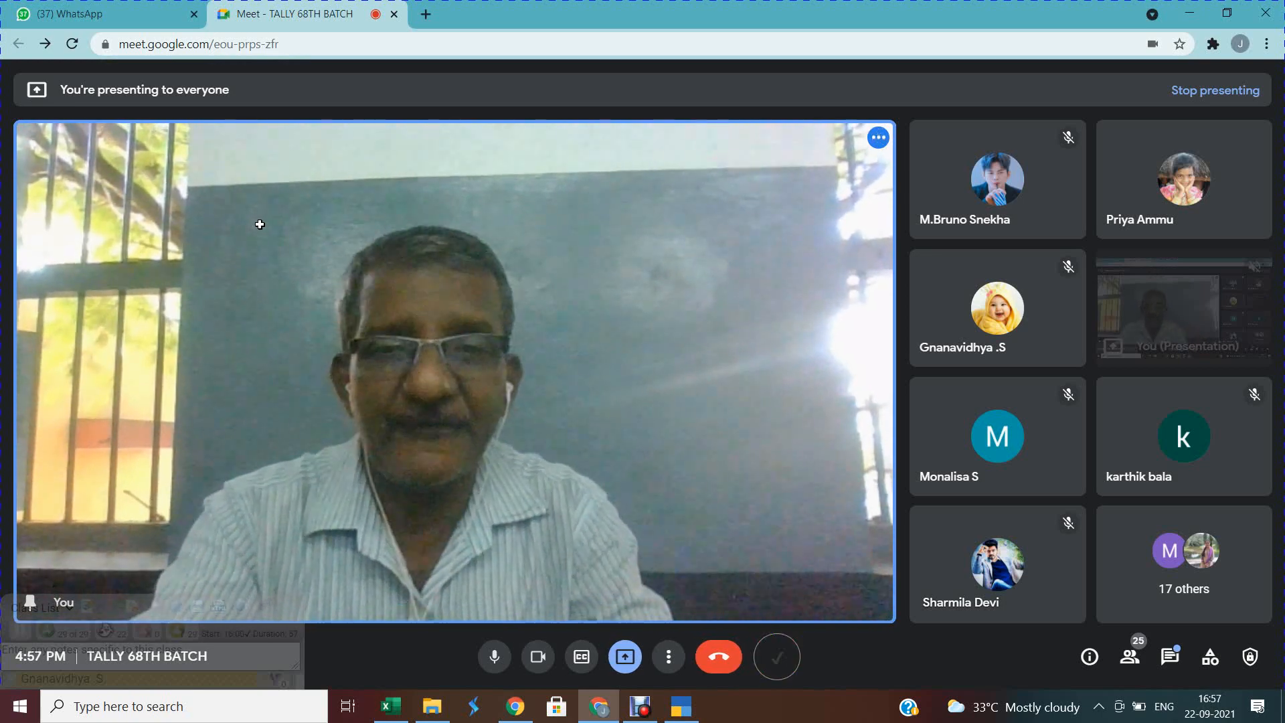
{"action": "key", "text": "alt+Tab"}
{"action": "key", "text": "alt+Tab"}
{"action": "key", "text": "Tab"}
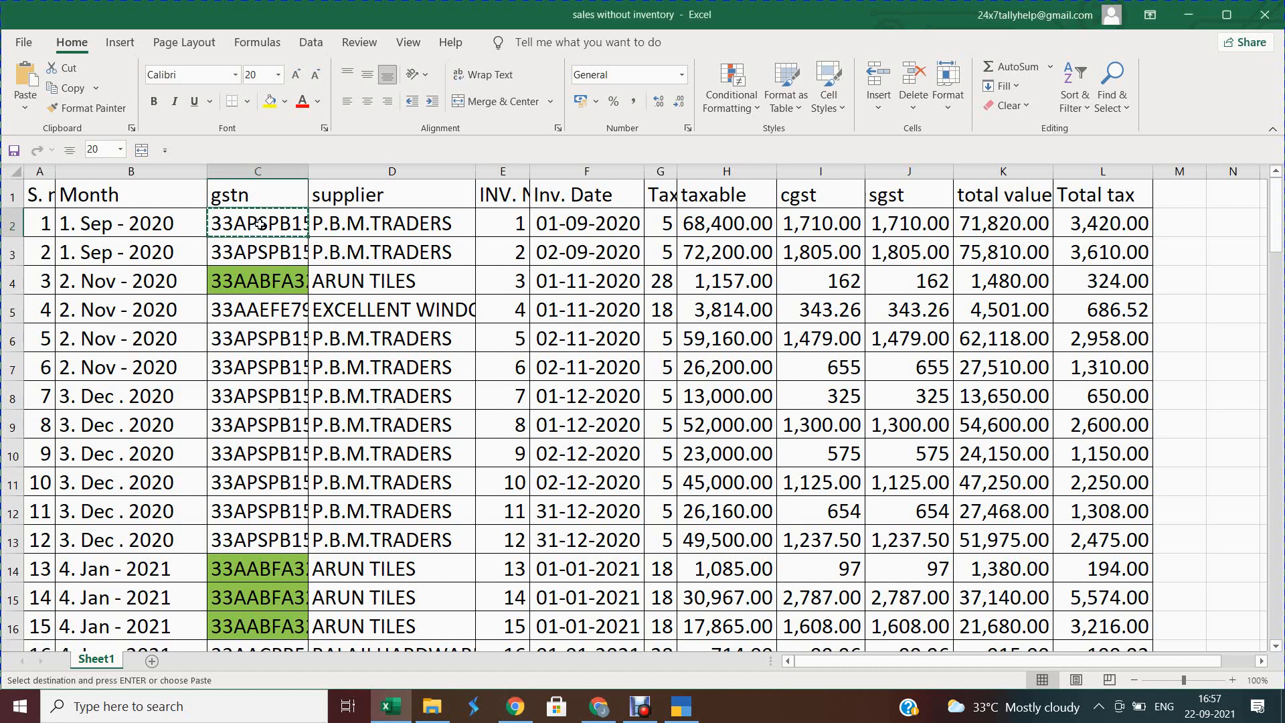
{"action": "key", "text": "alt+Tab"}
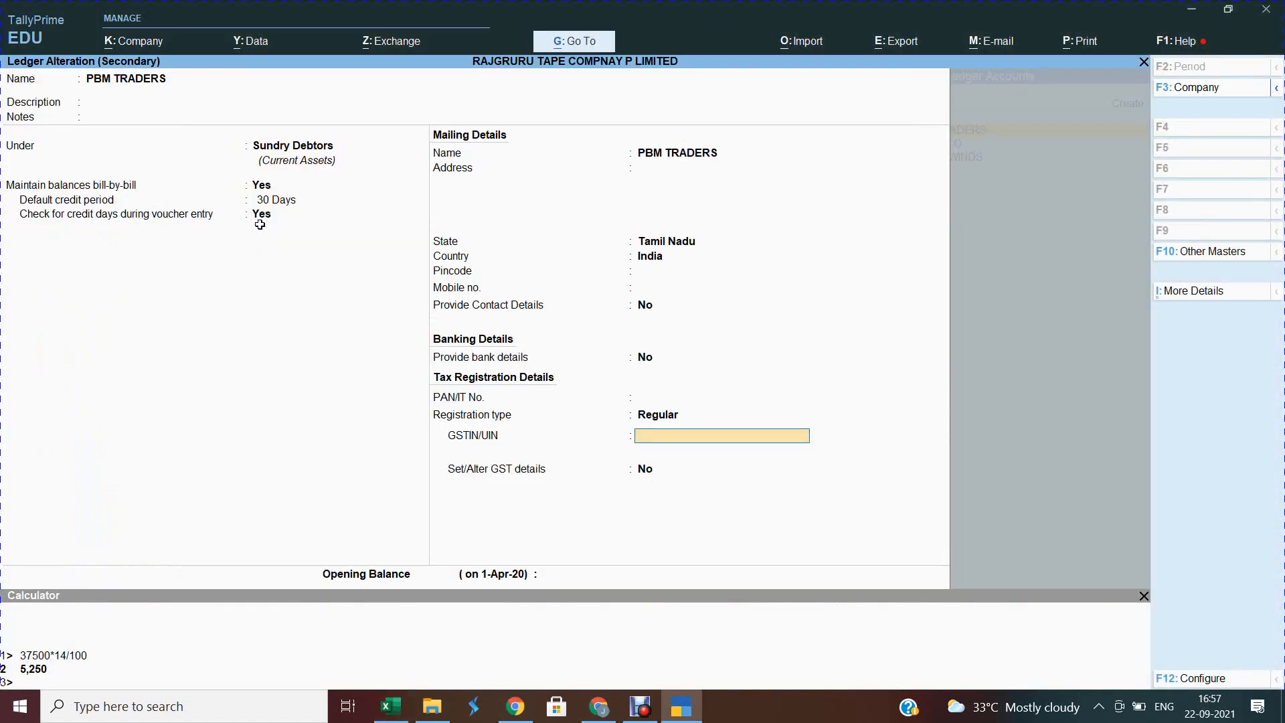
{"action": "key", "text": "ctrl+alt+v"}
{"action": "key", "text": "Return"}
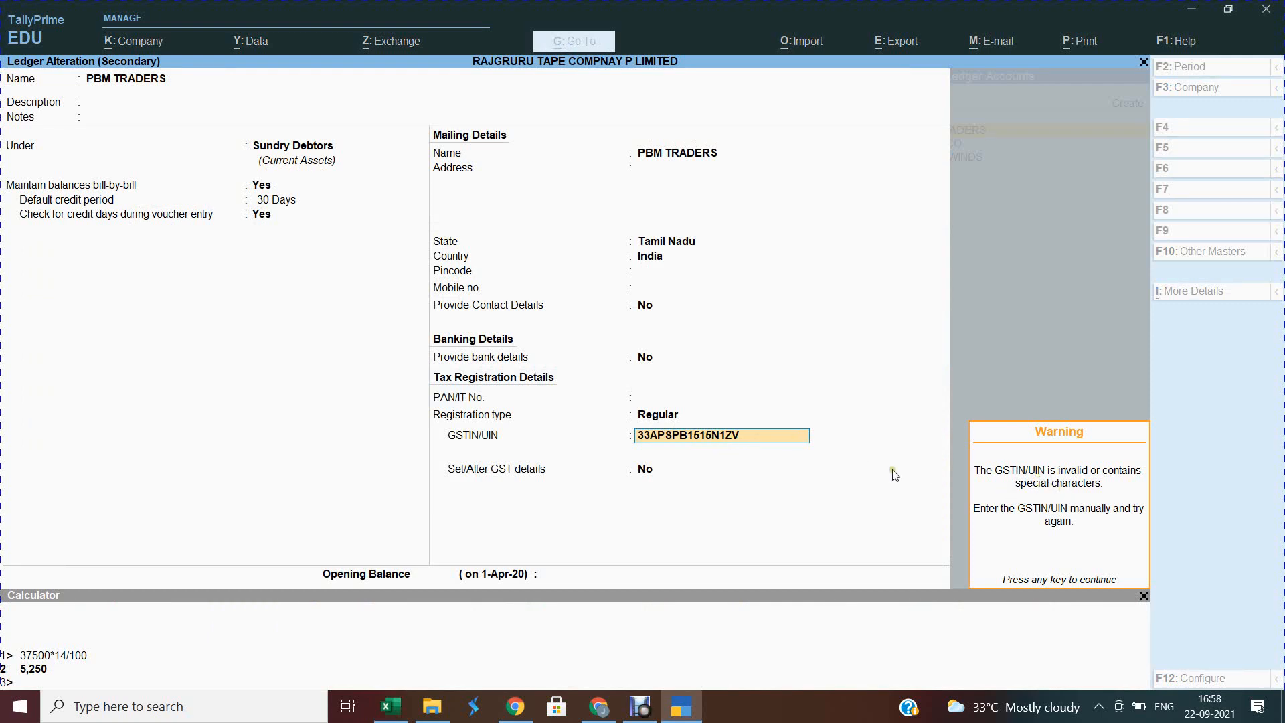
Check the first invoice's full GSTIN in the Excel workbook and return to the PBM TRADERS ledger in TallyPrime.
{"action": "key", "text": "alt+Tab"}
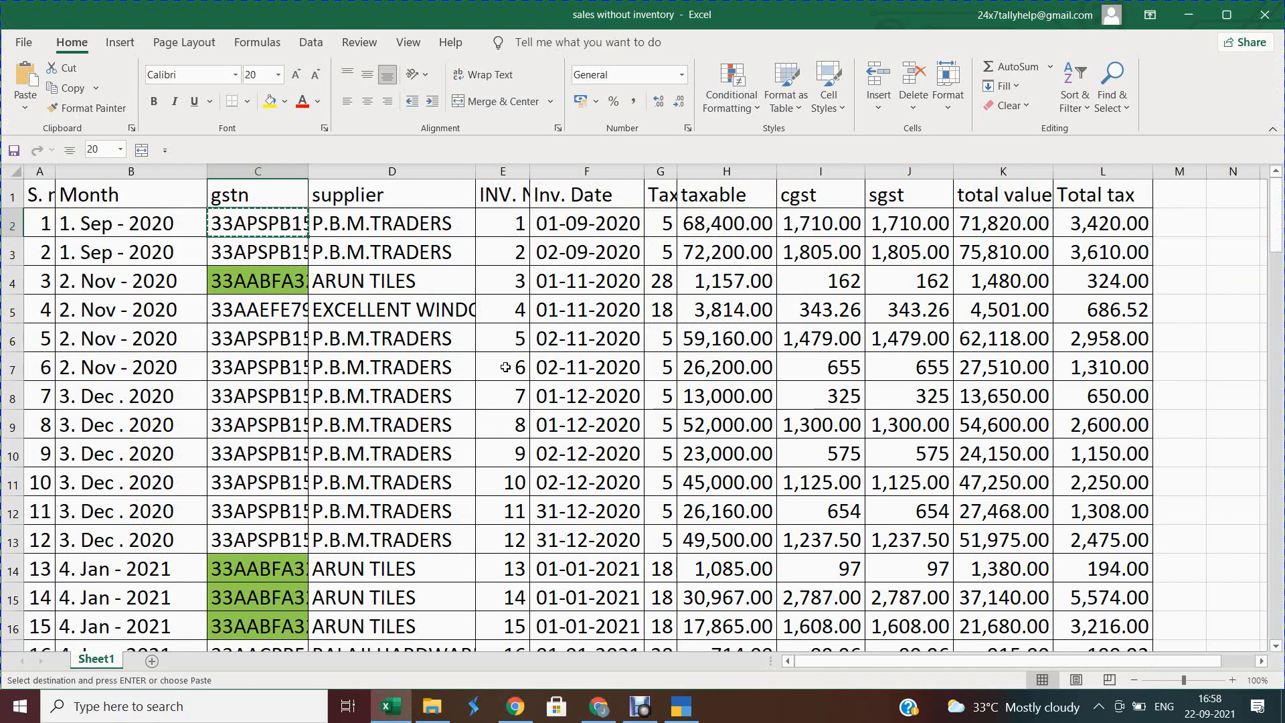
{"action": "key", "text": "F2"}
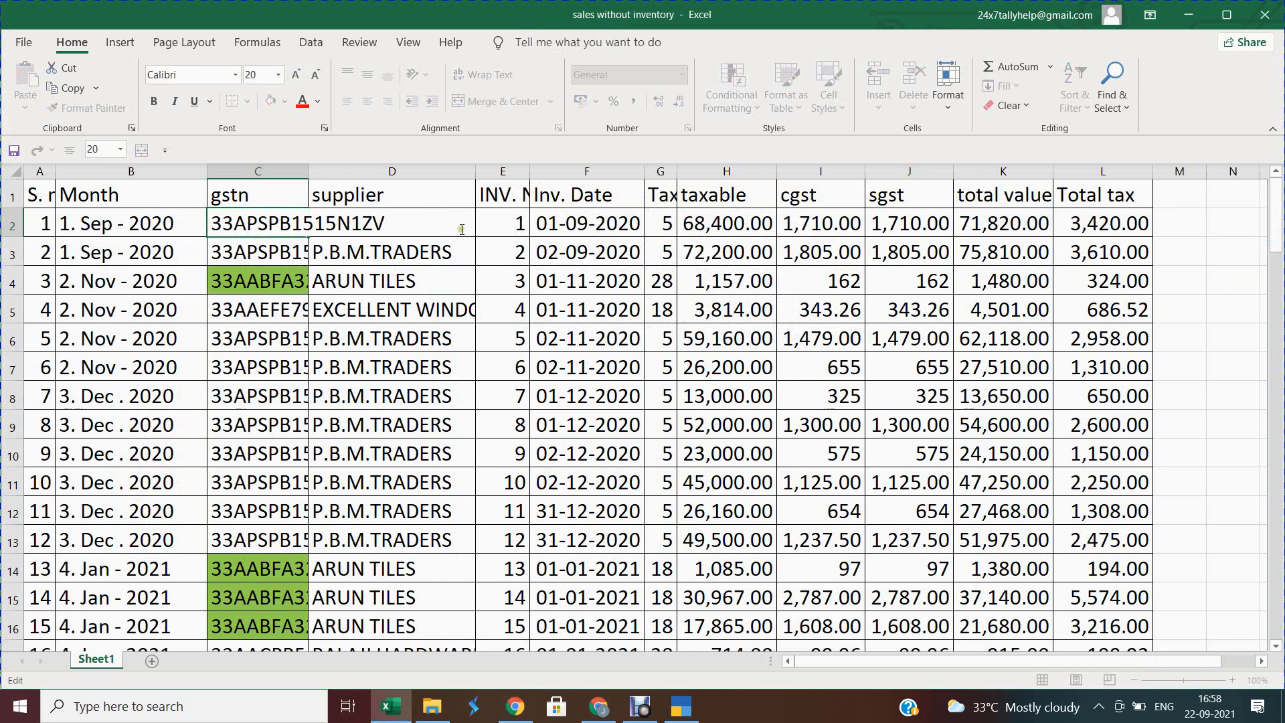
{"action": "key", "text": "Escape"}
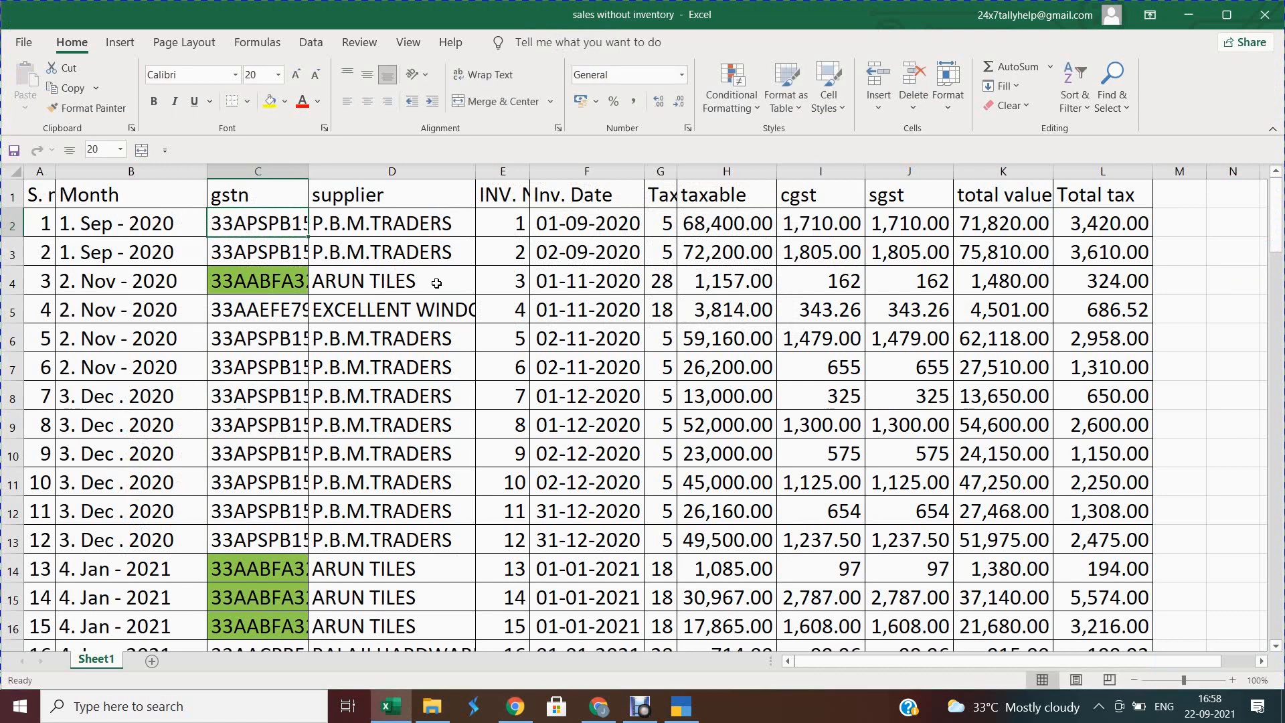
{"action": "key", "text": "alt+Tab"}
{"action": "key", "text": "alt+Tab"}
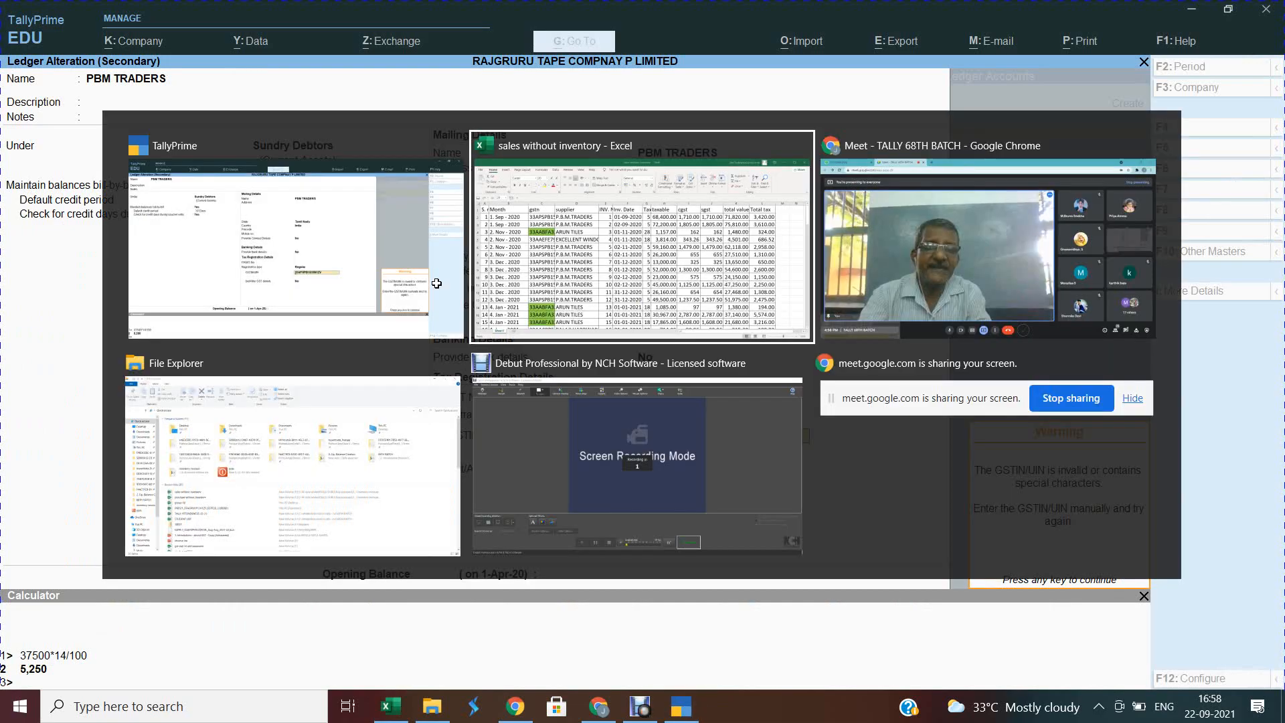
{"action": "key", "text": "alt+Tab"}
{"action": "key", "text": "Tab"}
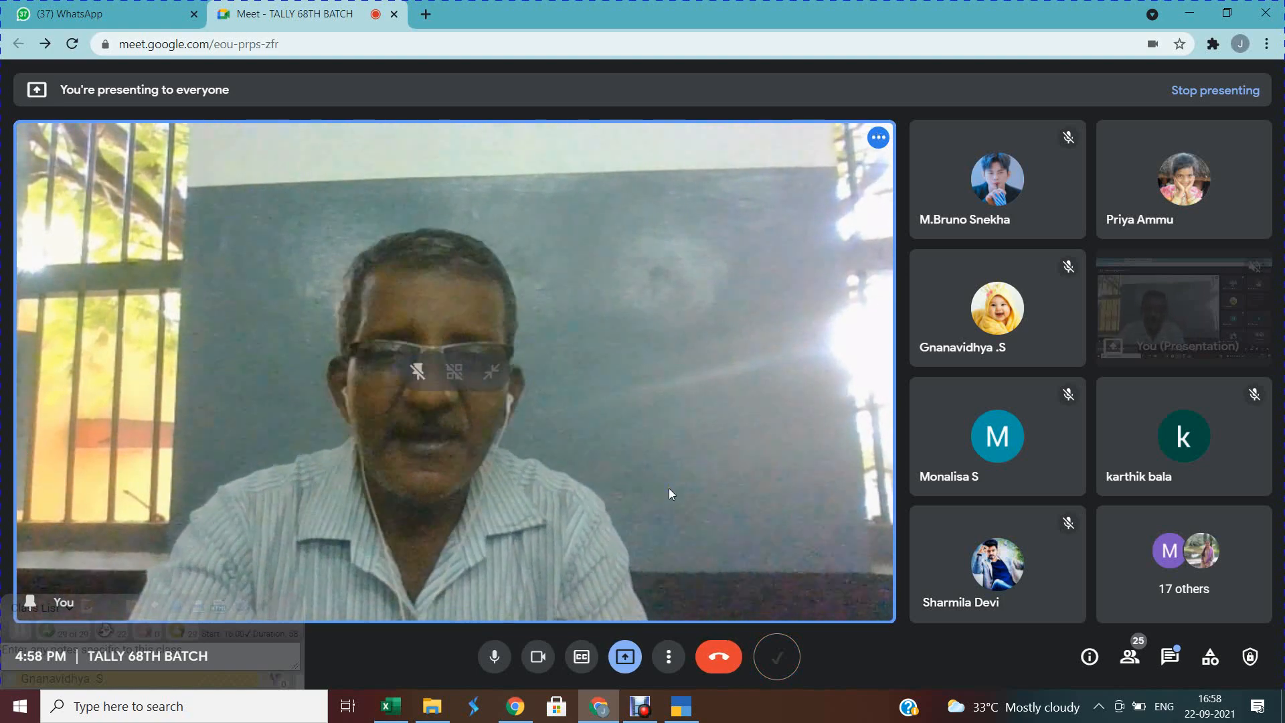
{"action": "key", "text": "alt+Tab"}
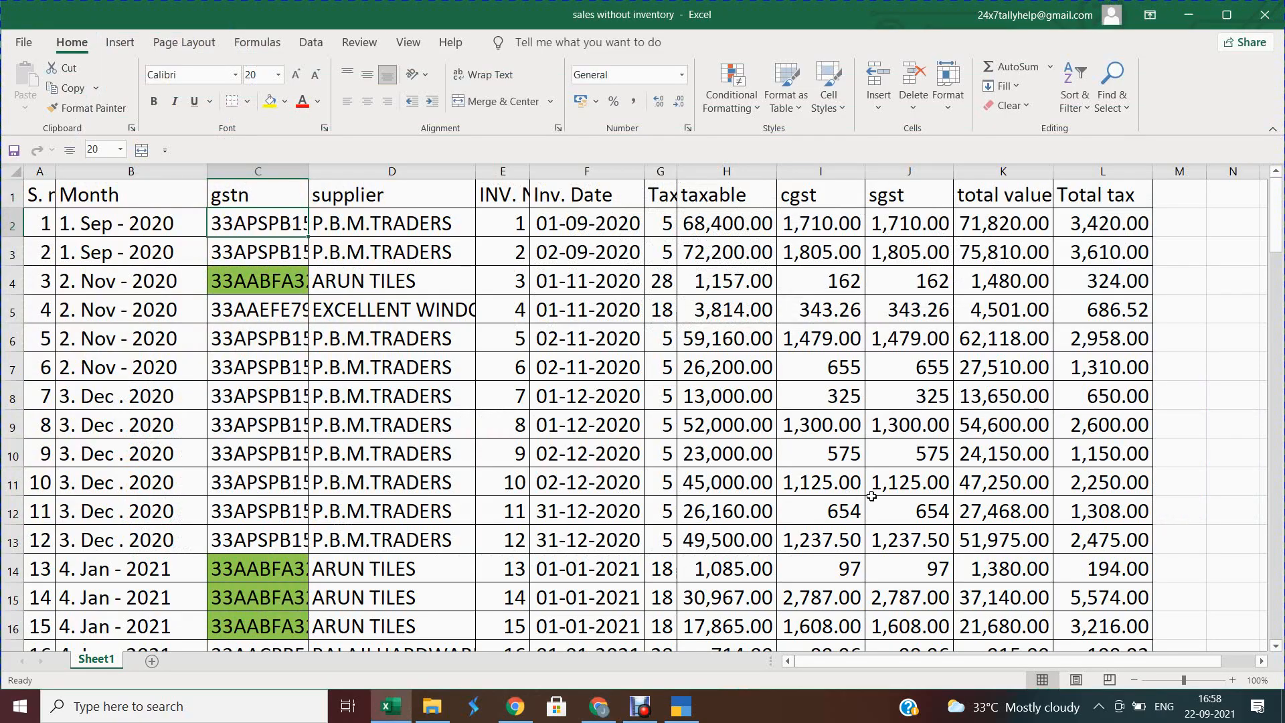
{"action": "key", "text": "alt+Tab"}
{"action": "key", "text": "alt+Tab"}
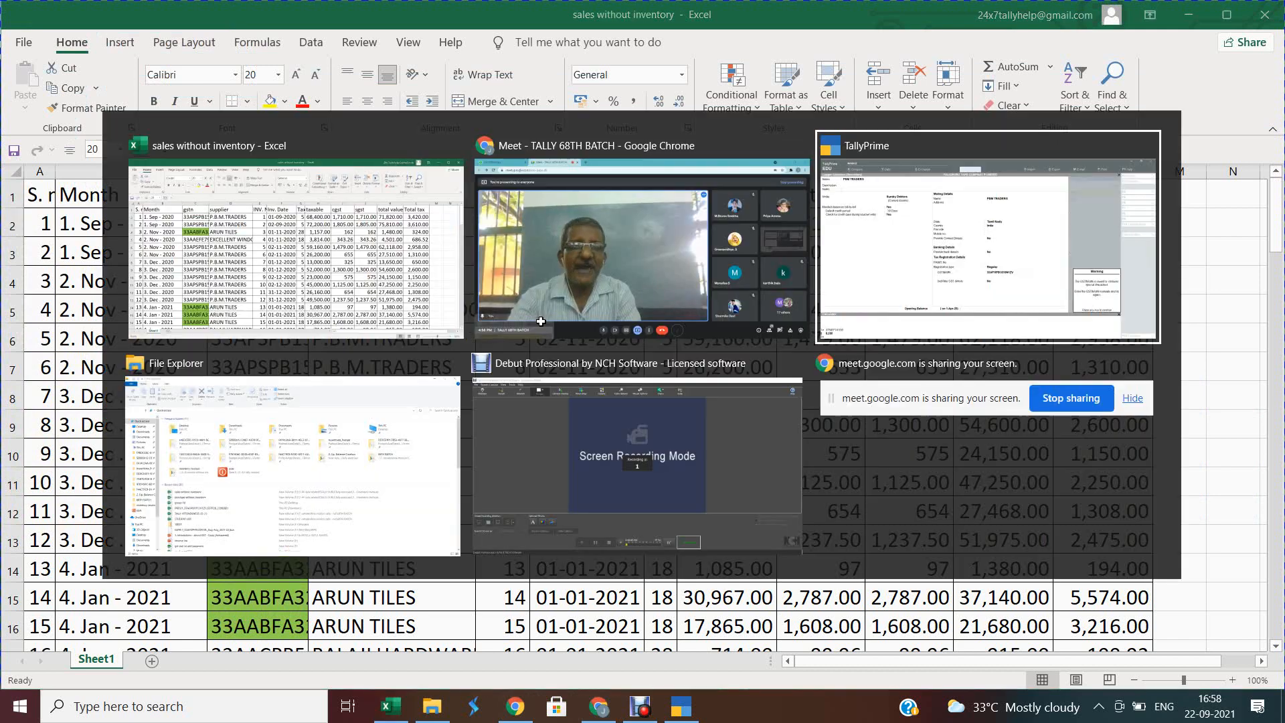
{"action": "key", "text": "Return"}
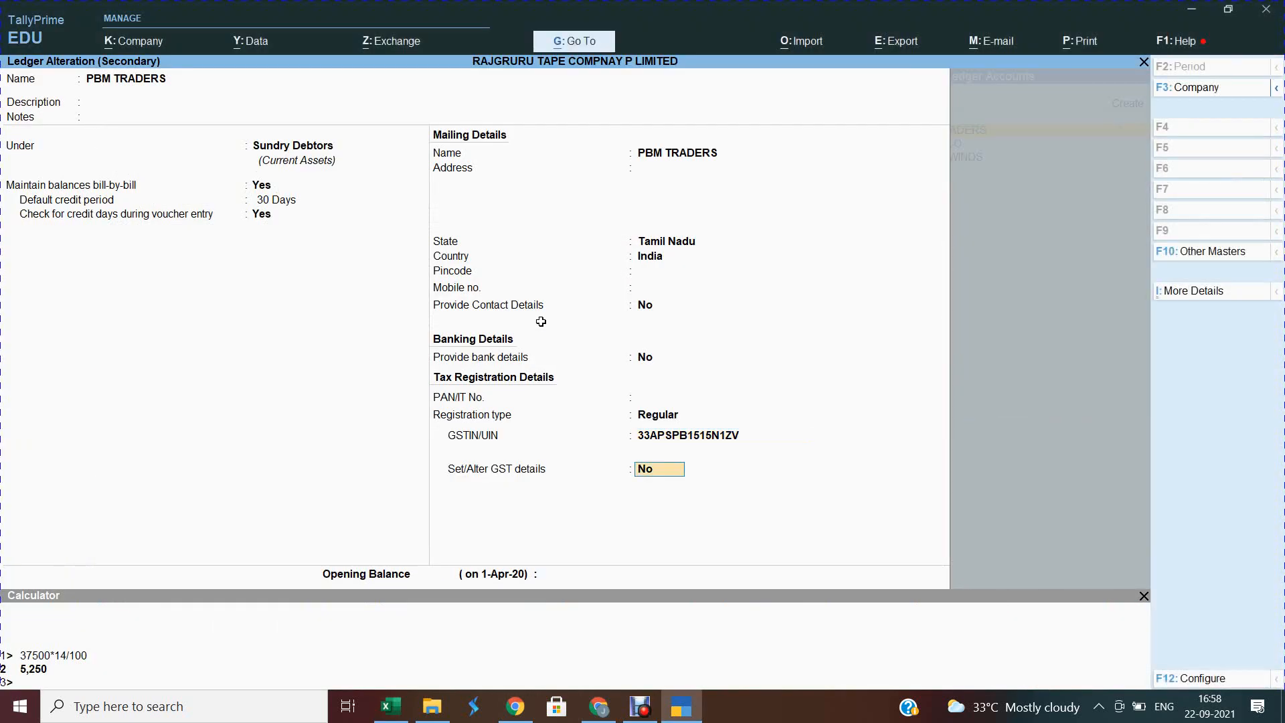
Replace the ledger's GSTIN/UIN with a fresh copy of the first invoice's GSTIN from the Excel workbook and save the ledger.
{"action": "key", "text": "BackSpace"}
{"action": "key", "text": "space"}
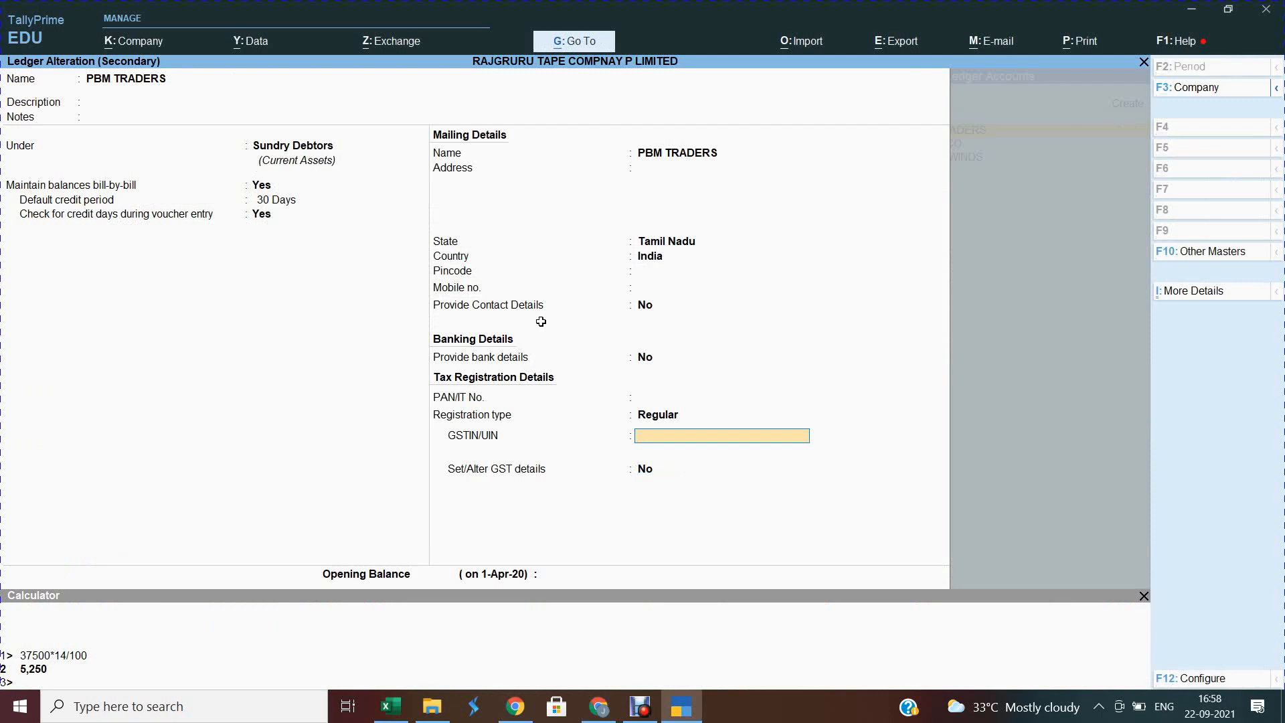
{"action": "key", "text": "alt+Tab"}
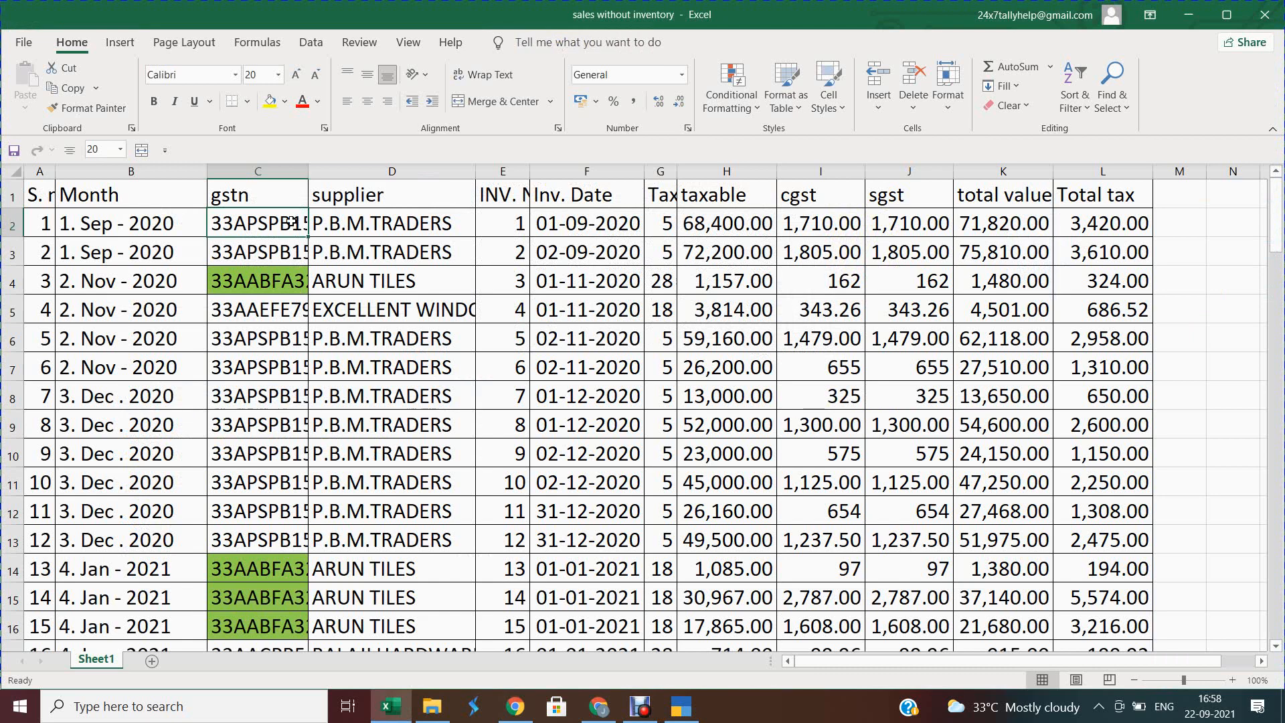
{"action": "key", "text": "ctrl+c"}
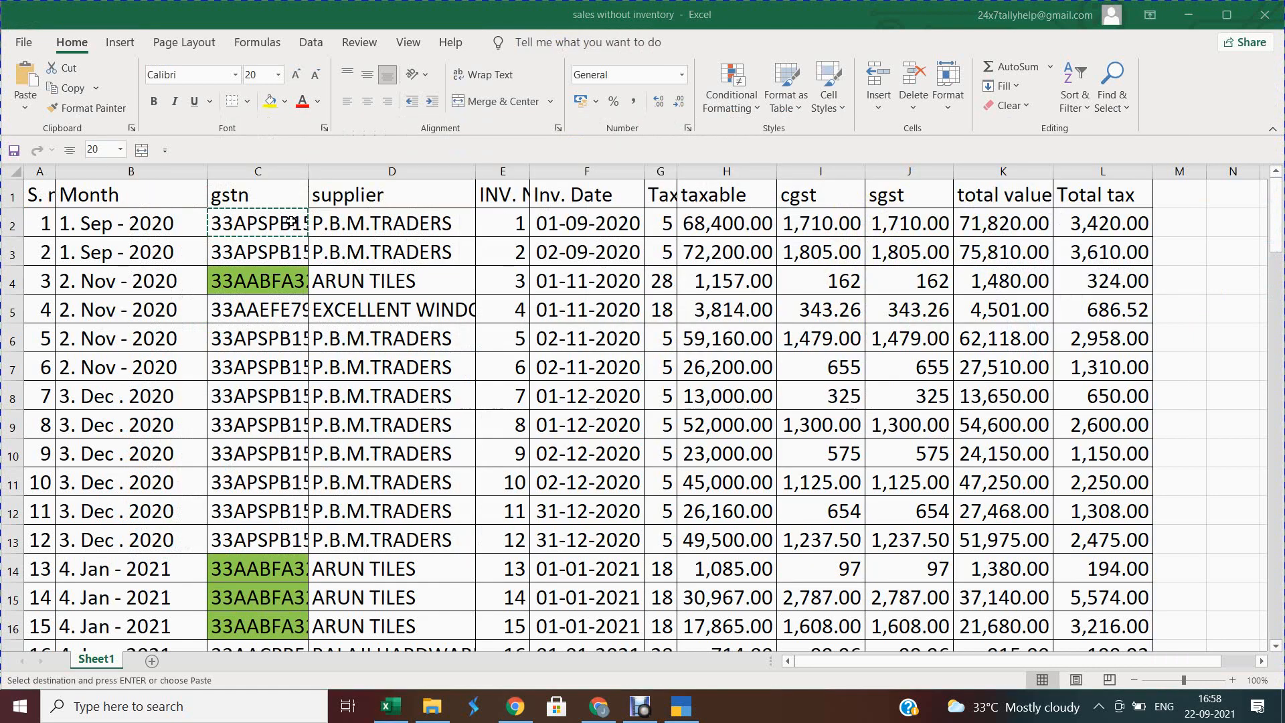
{"action": "key", "text": "alt+Tab"}
{"action": "key", "text": "ctrl+alt+v"}
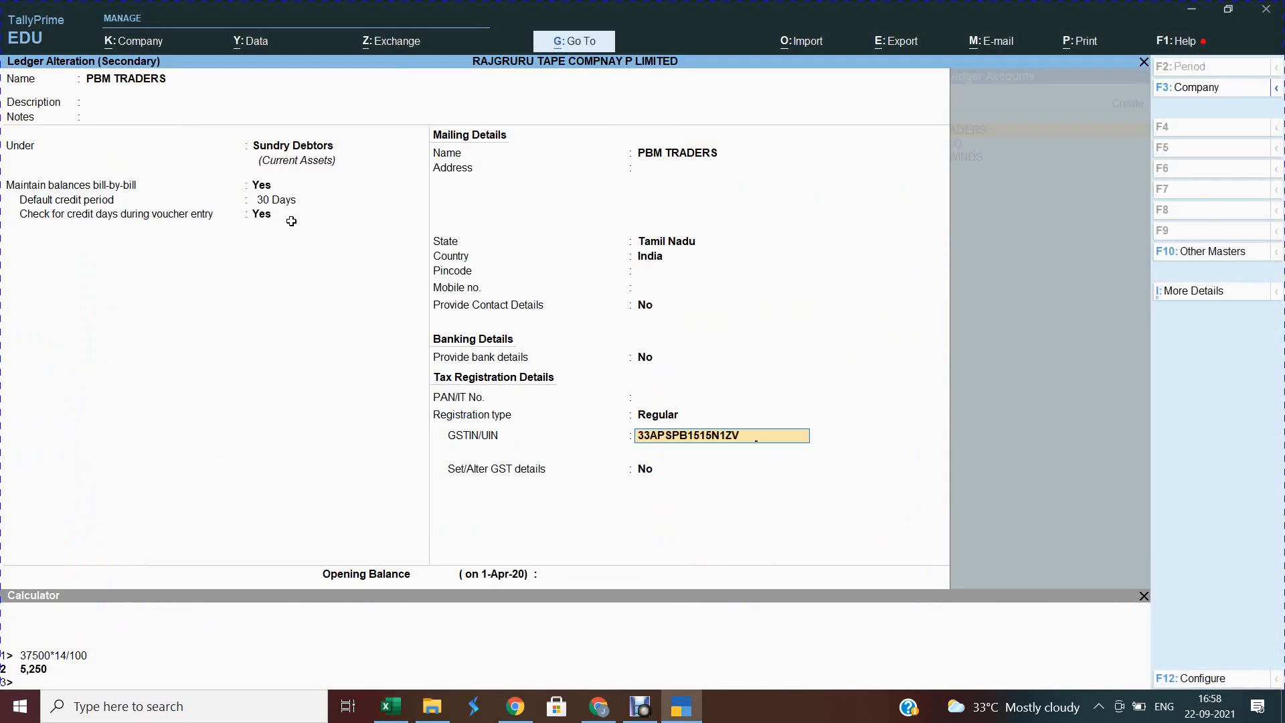
{"action": "key", "text": "Return"}
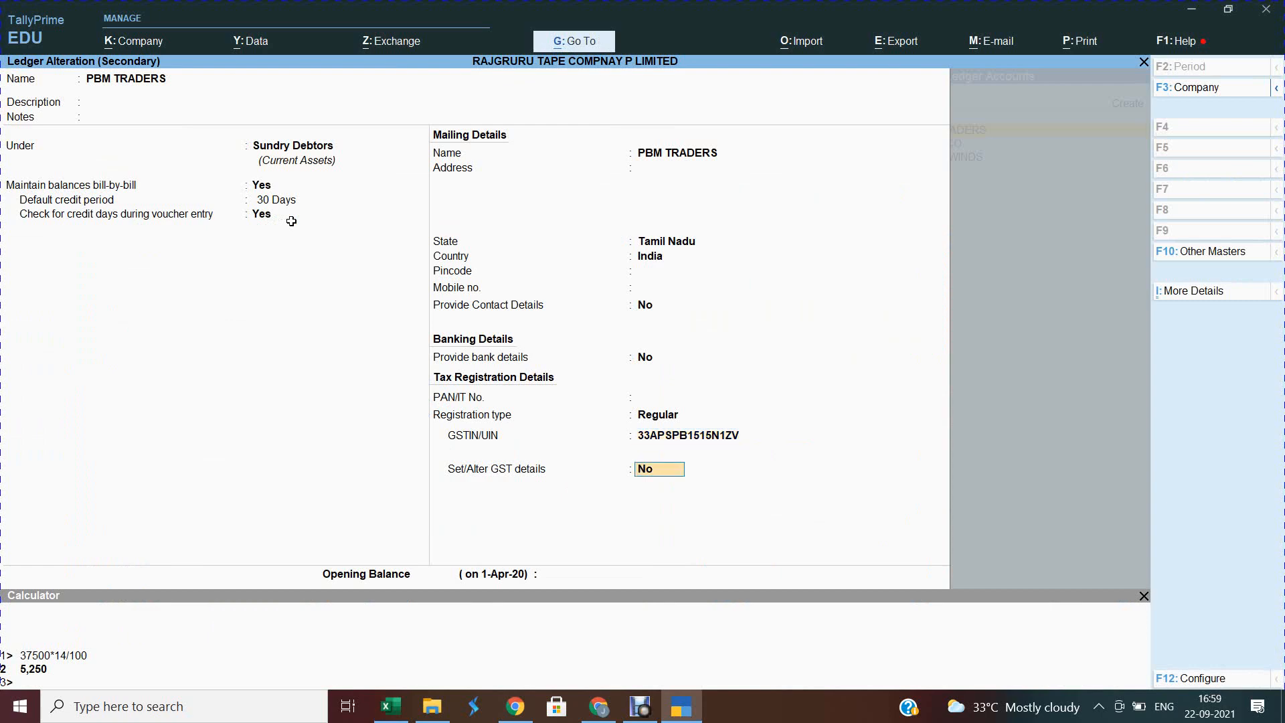
{"action": "key", "text": "ctrl"}
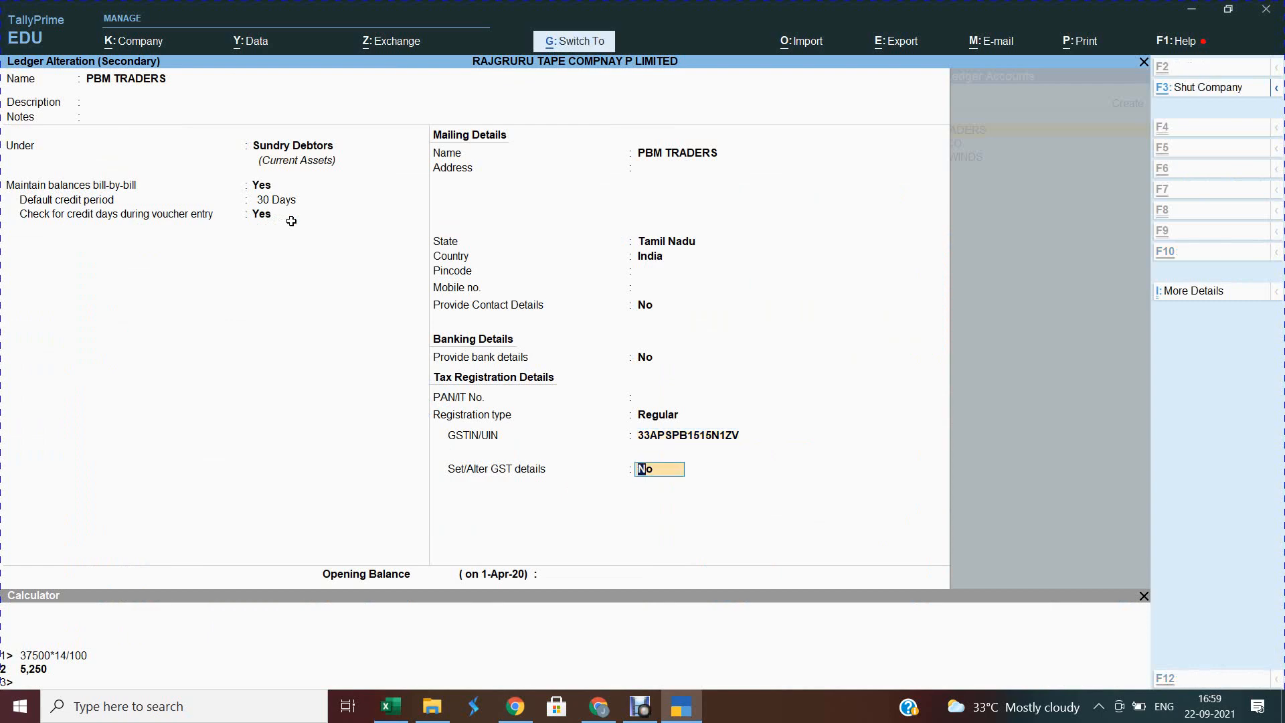
{"action": "key", "text": "ctrl+a"}
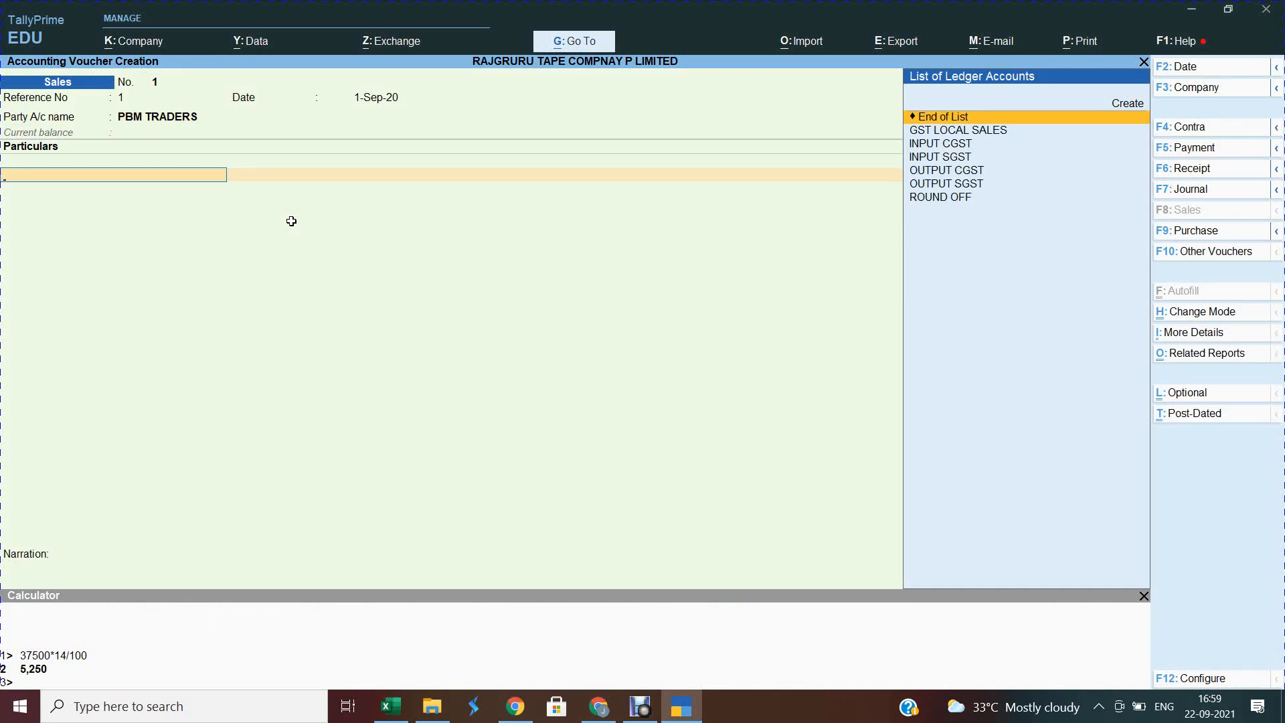
{"action": "key", "text": "alt+Tab"}
{"action": "key", "text": "alt+Tab"}
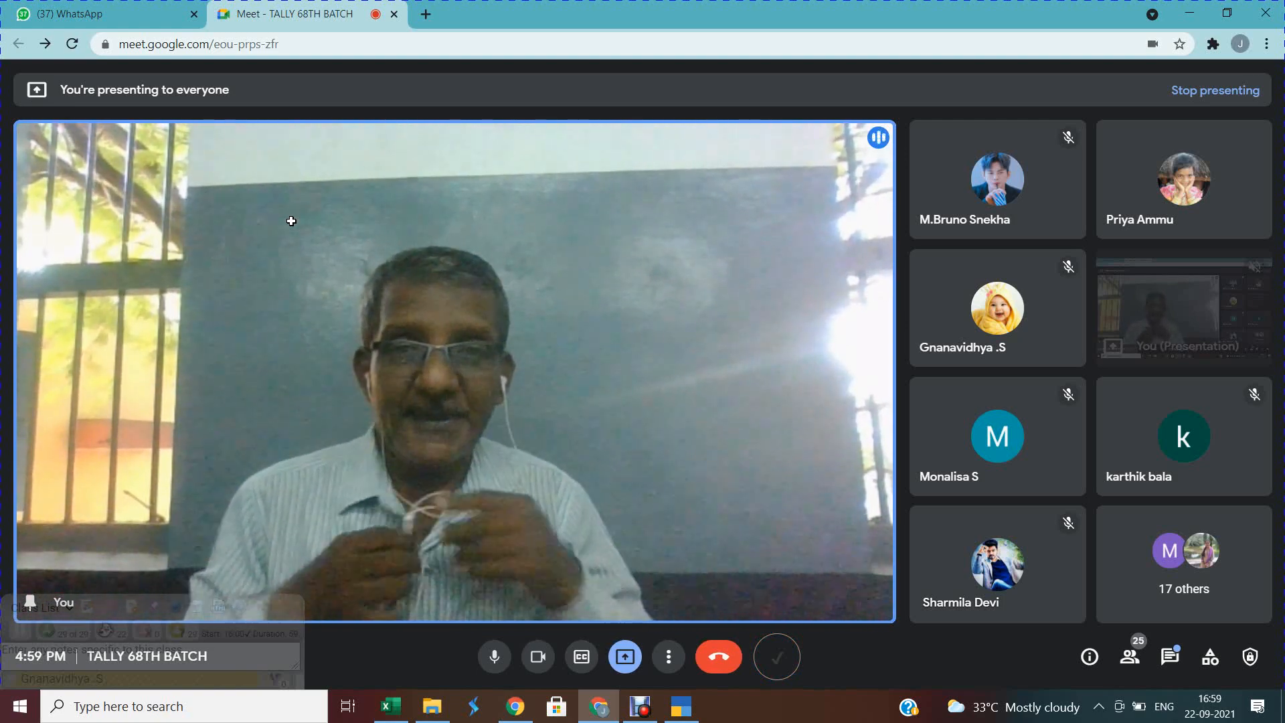
{"action": "key", "text": "alt+Tab"}
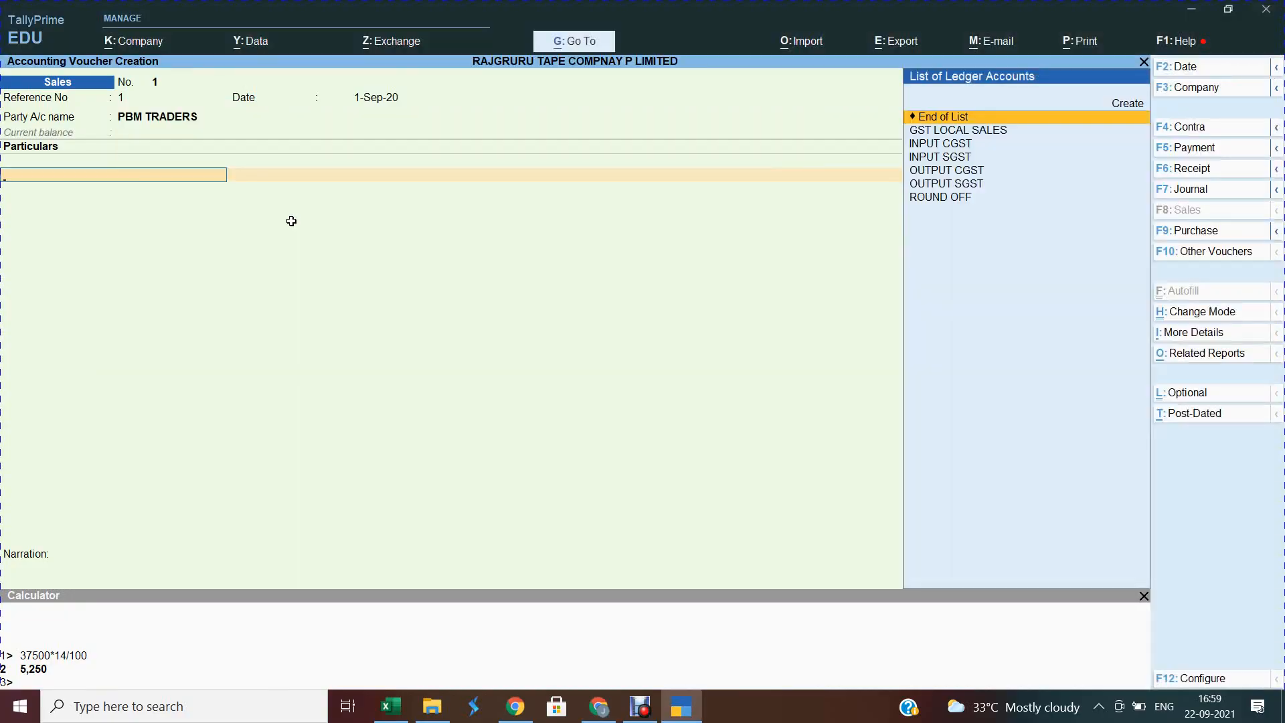
Add GST LOCAL SALES to the sales voucher with the first invoice's taxable amount of 68400 from the Excel workbook.
{"action": "key", "text": "Down"}
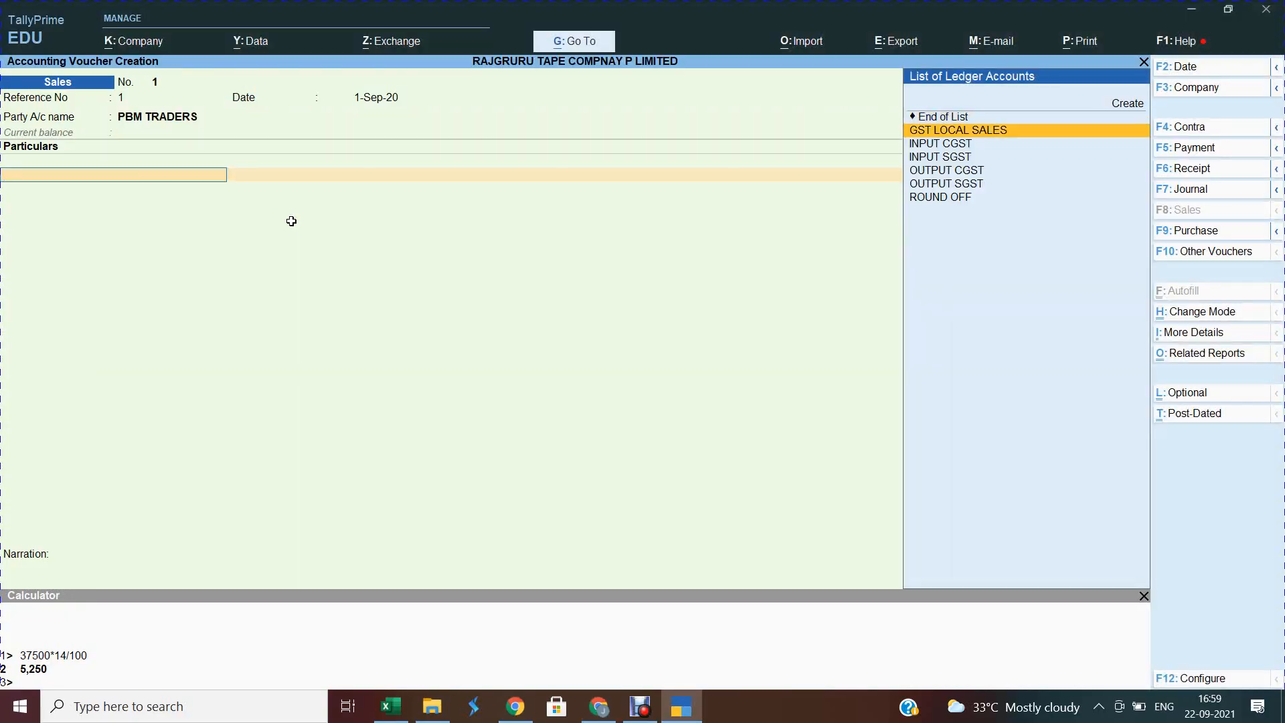
{"action": "key", "text": "Return"}
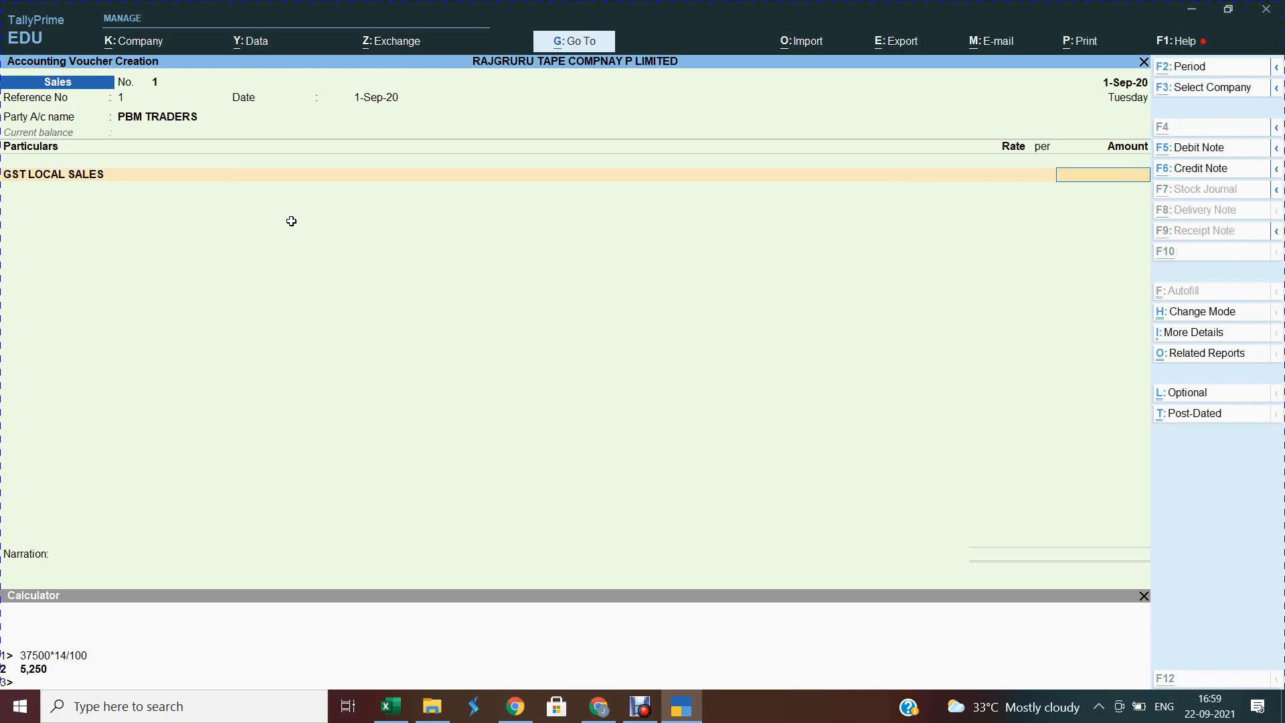
{"action": "key", "text": "alt+Tab"}
{"action": "key", "text": "alt+Tab"}
{"action": "key", "text": "alt+Tab"}
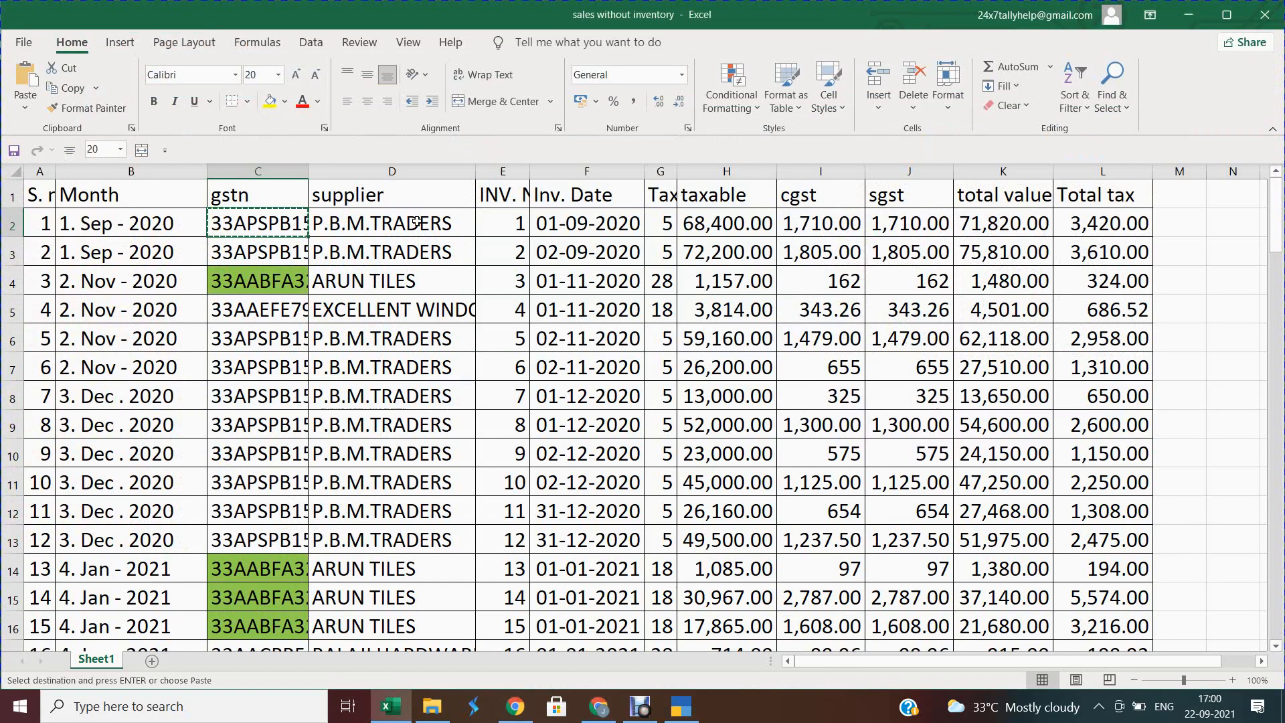
{"action": "left_click", "coordinate": [416, 221]}
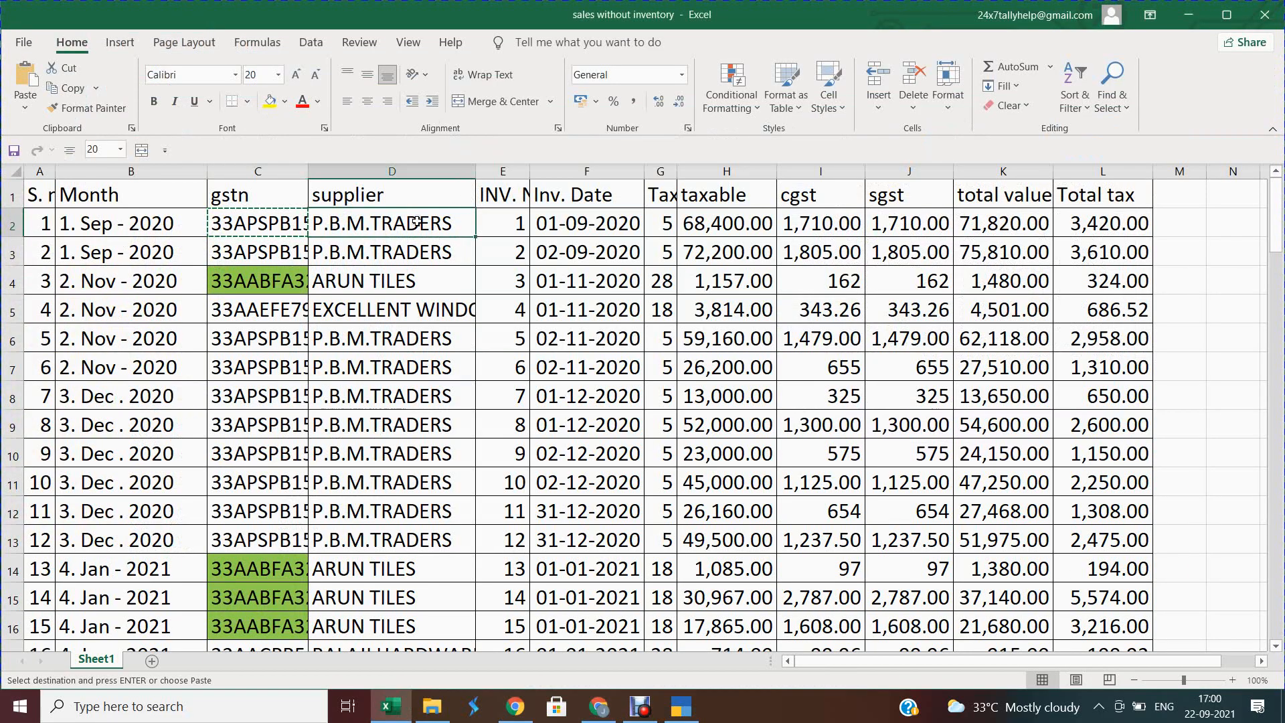
{"action": "key", "text": "shift+space"}
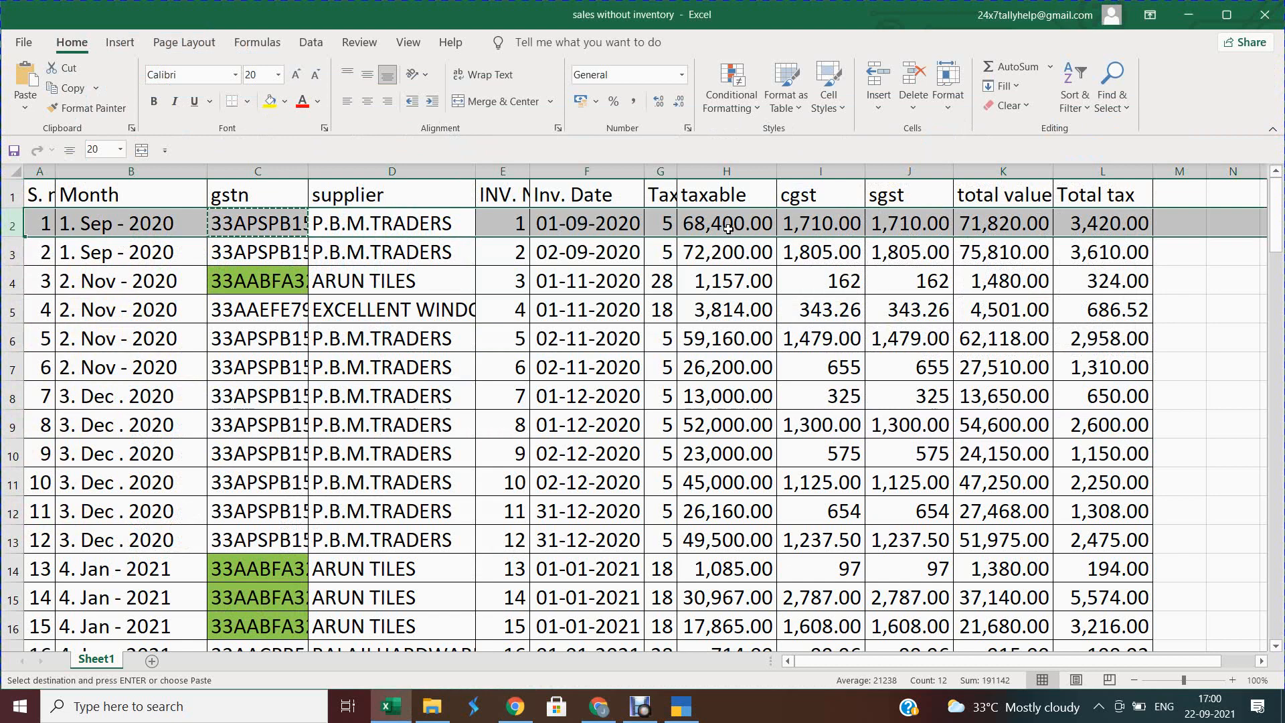
{"action": "key", "text": "alt+Tab"}
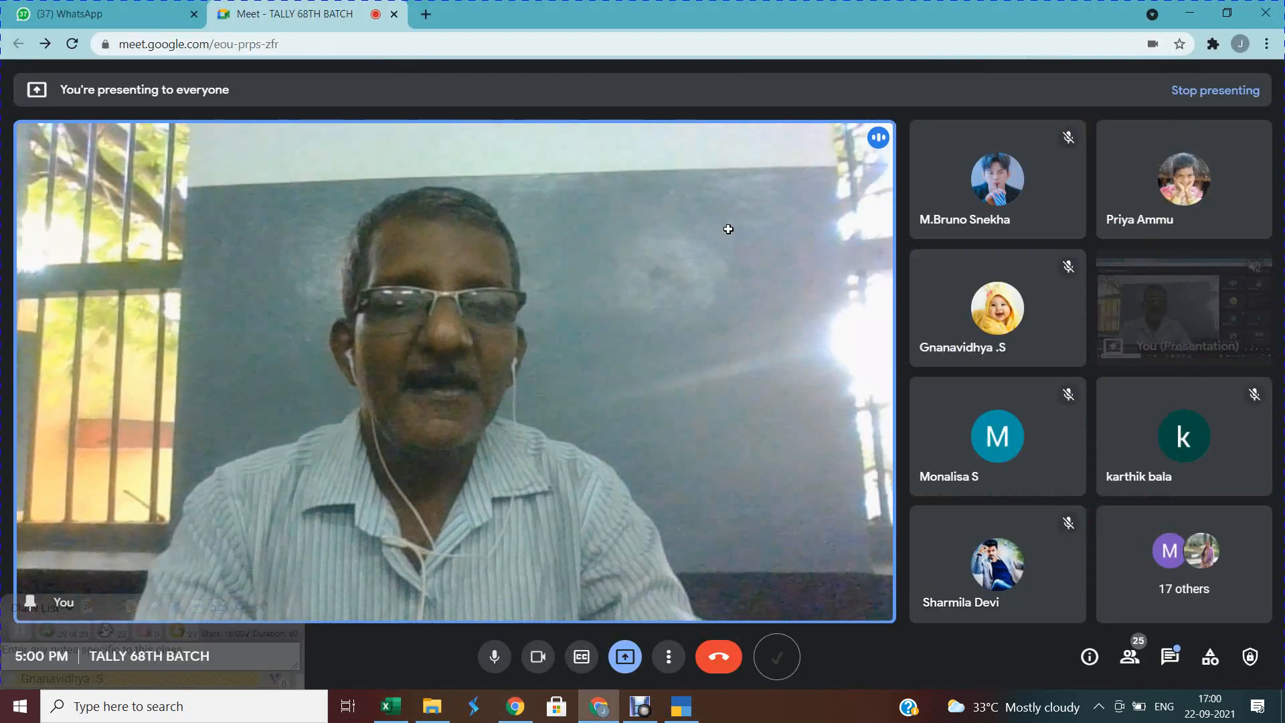
{"action": "key", "text": "alt+Tab"}
{"action": "key", "text": "Tab"}
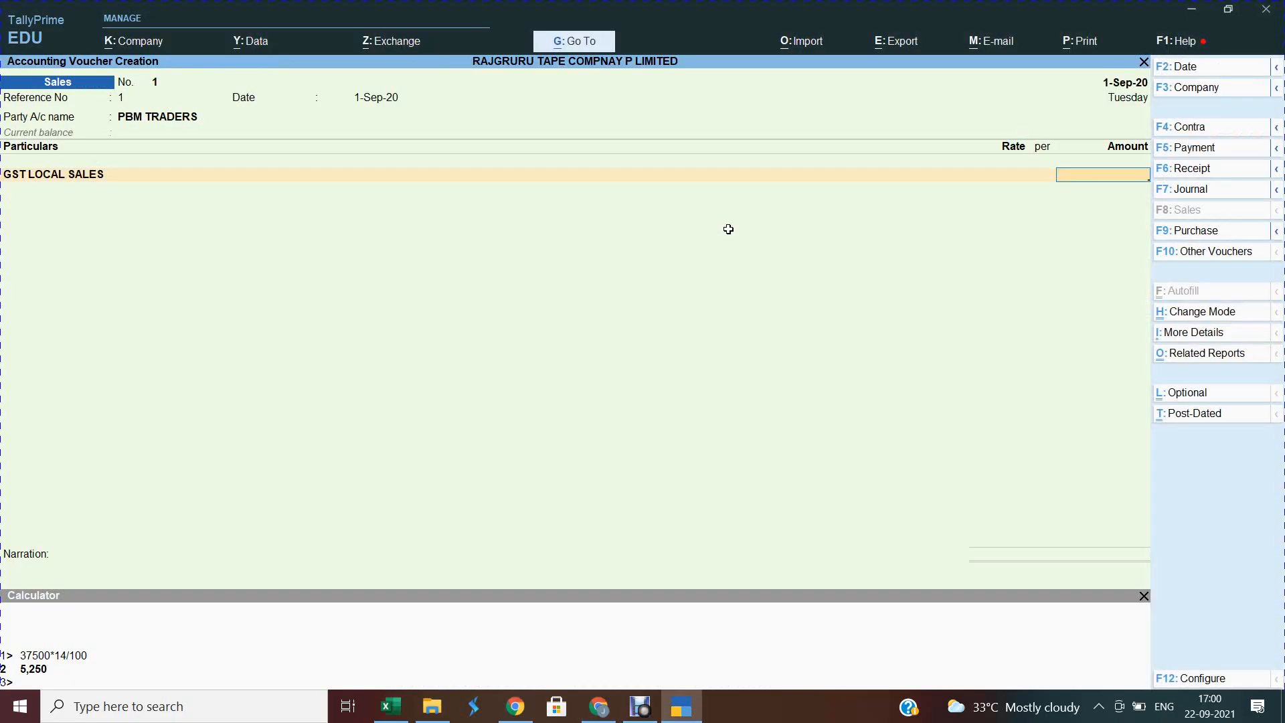
{"action": "type", "text": "68400"}
{"action": "key", "text": "Return"}
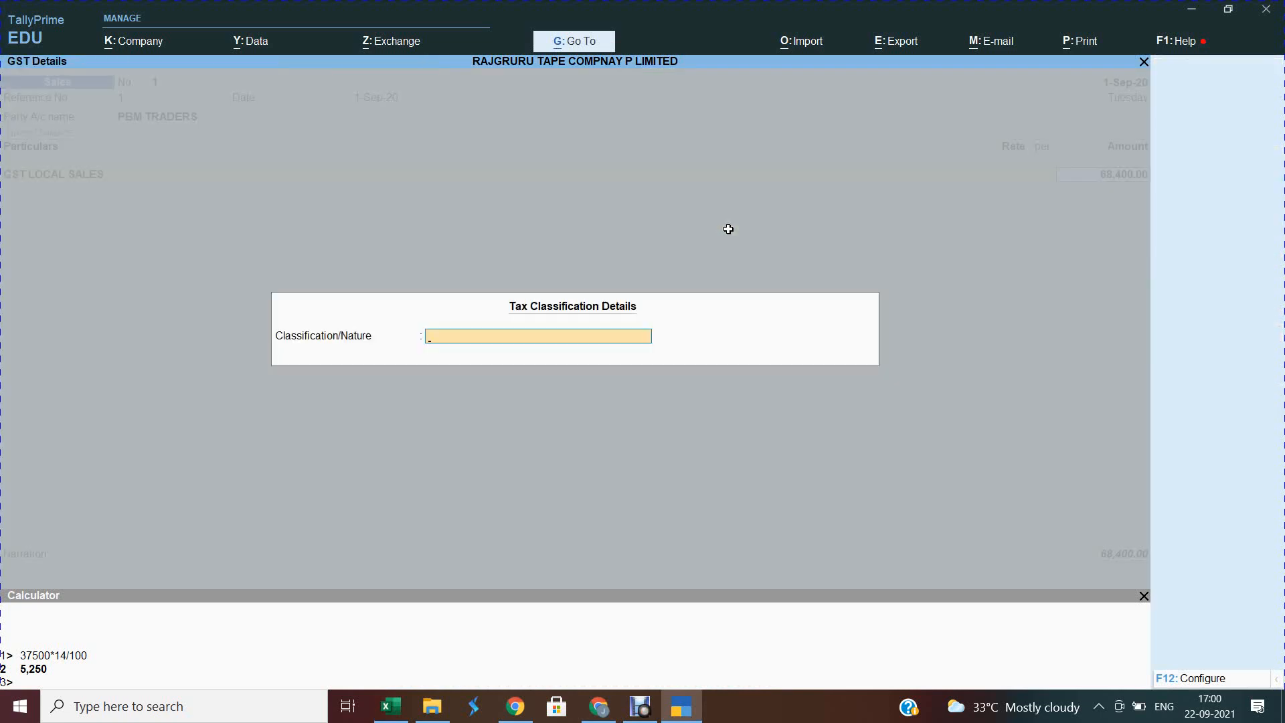
Check the first invoice's tax rate in the Excel workbook and classify the GST LOCAL SALES line in TallyPrime as 5% ITEMS.
{"action": "type", "text": "5"}
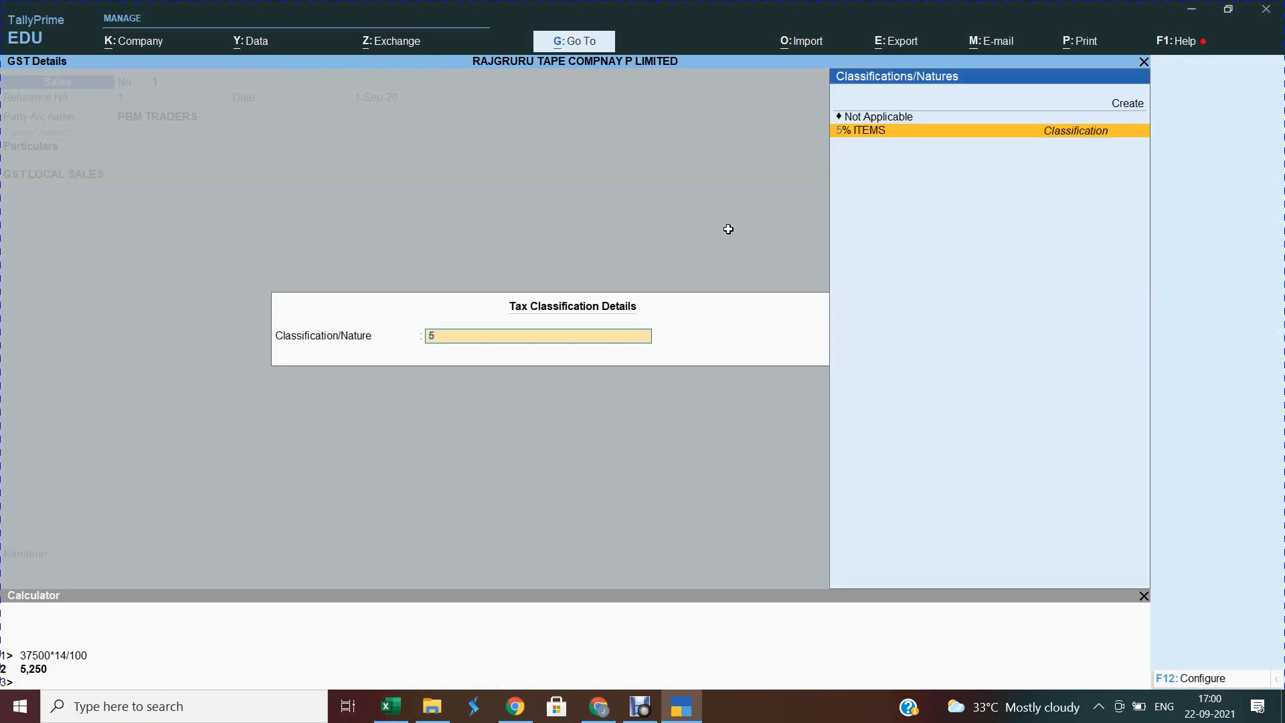
{"action": "key", "text": "alt+Tab"}
{"action": "key", "text": "alt+Tab"}
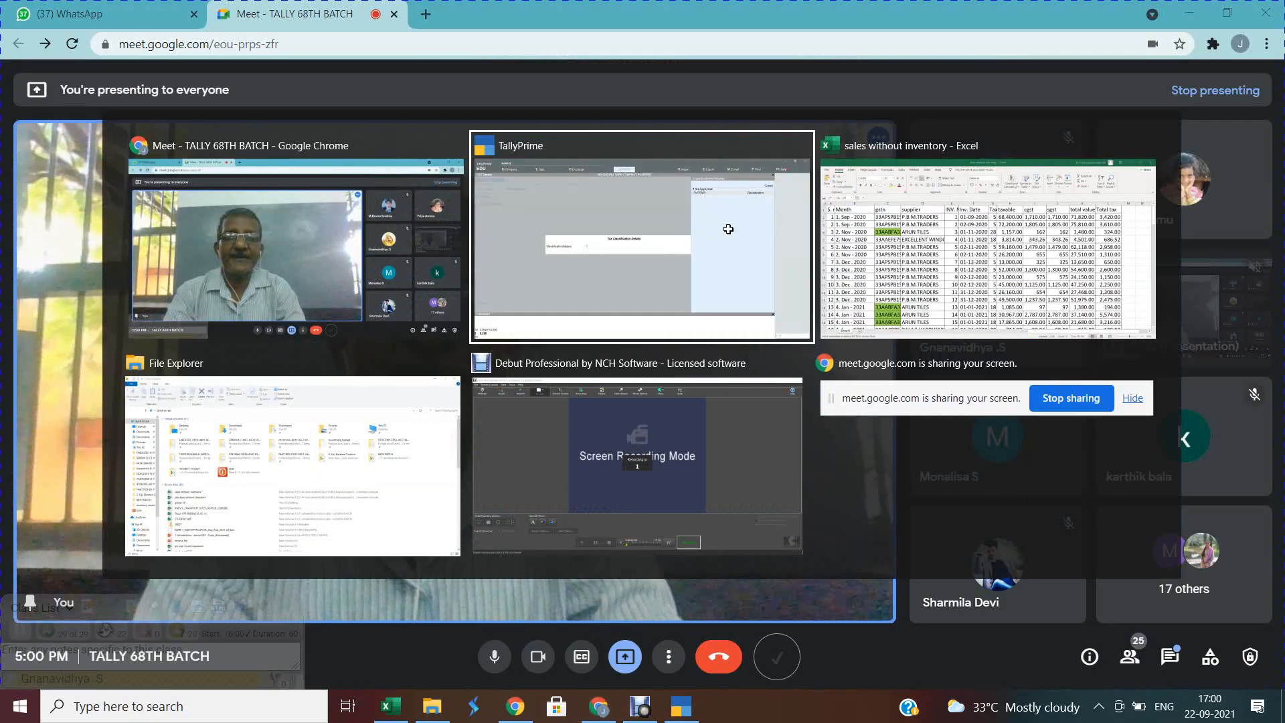
{"action": "key", "text": "alt+Tab"}
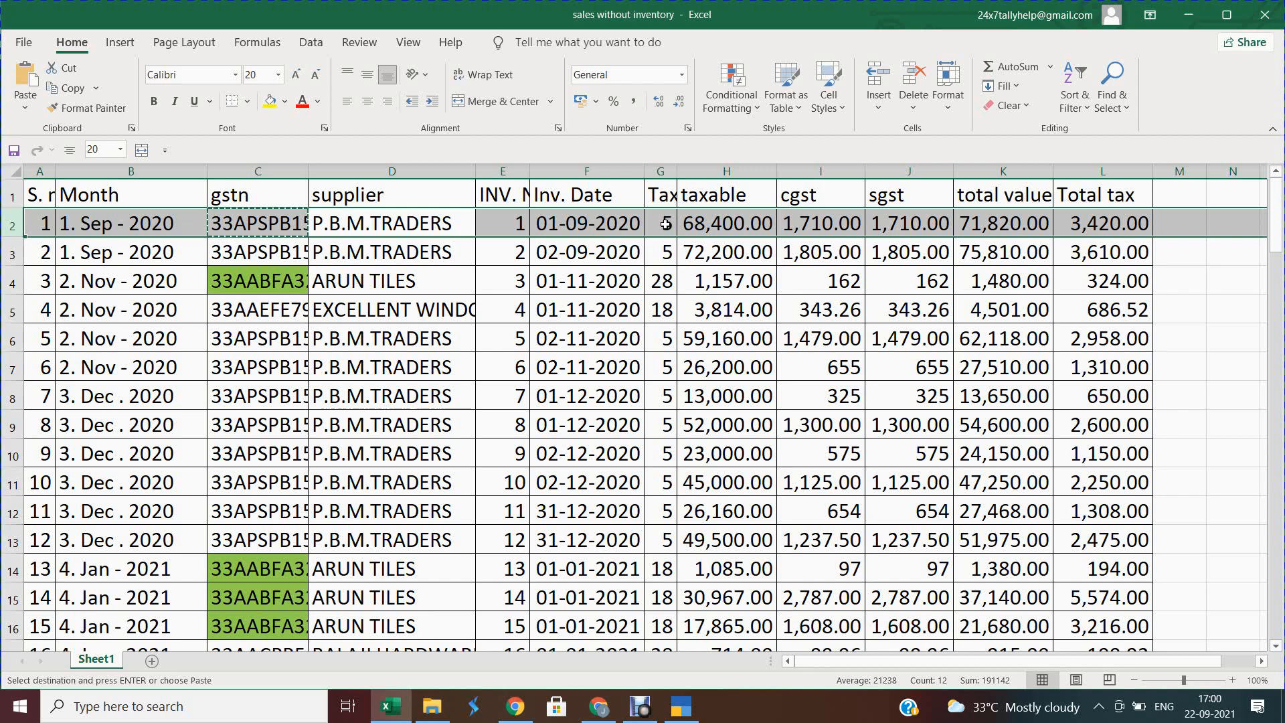
{"action": "key", "text": "alt+Tab"}
{"action": "key", "text": "alt+Tab"}
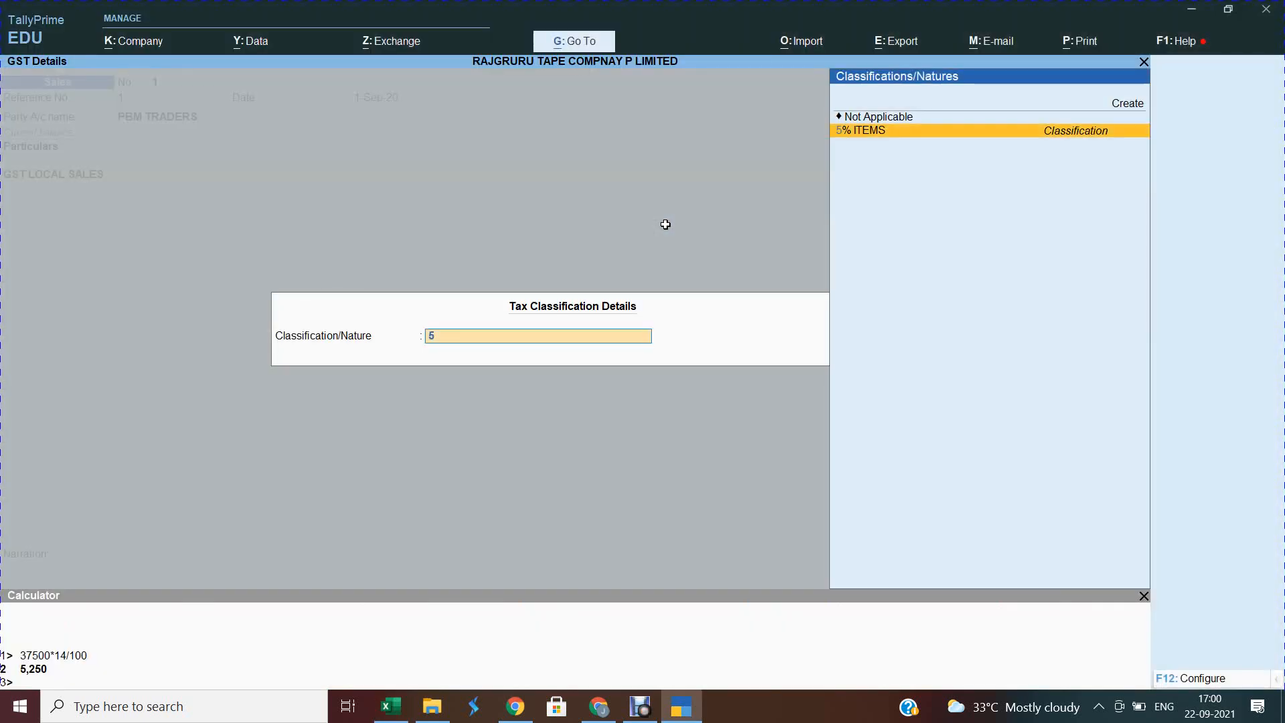
{"action": "key", "text": "Return"}
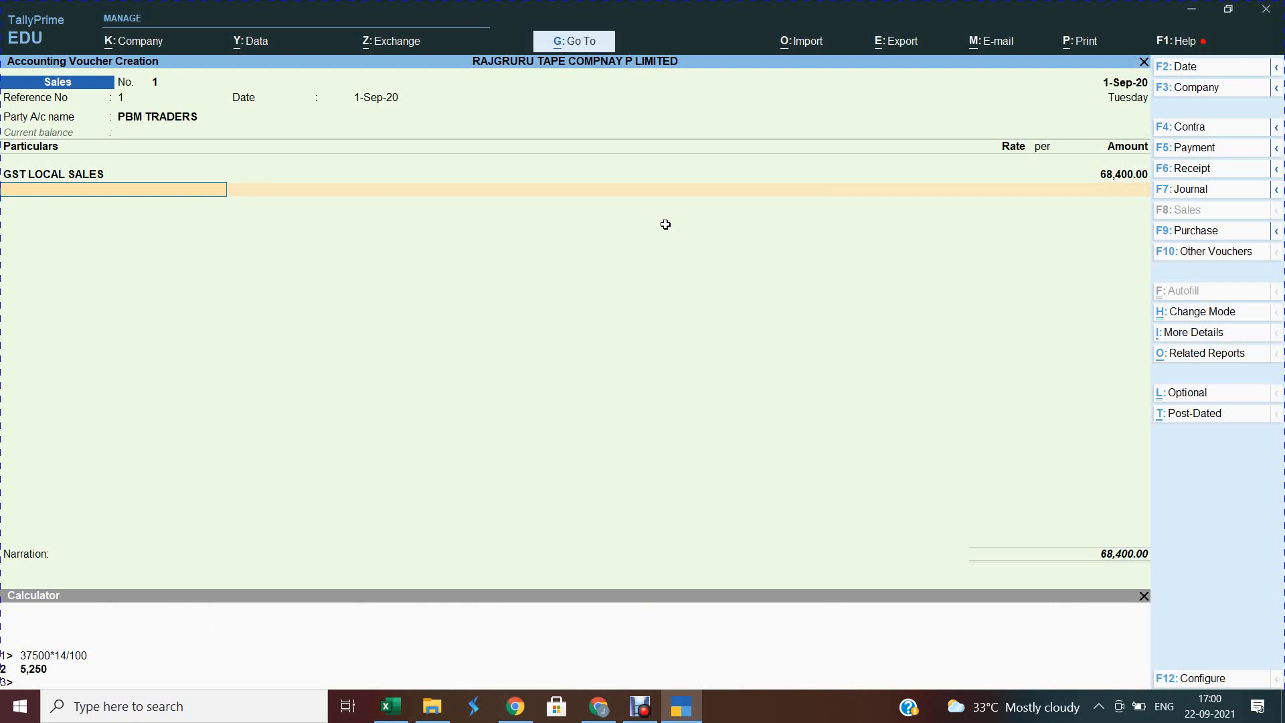
Add the OUTPUT CGST and OUTPUT SGST ledgers to the sales voucher at 1,710.00 each.
{"action": "type", "text": "OUT"}
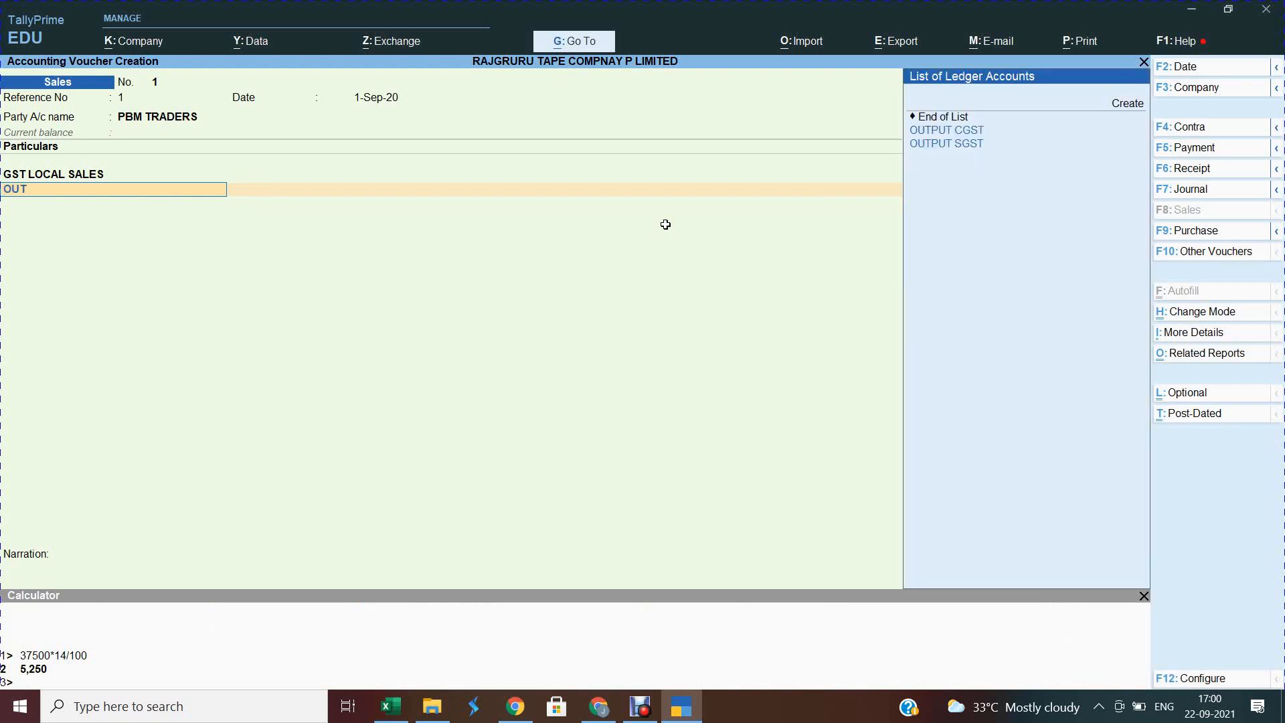
{"action": "key", "text": "Return"}
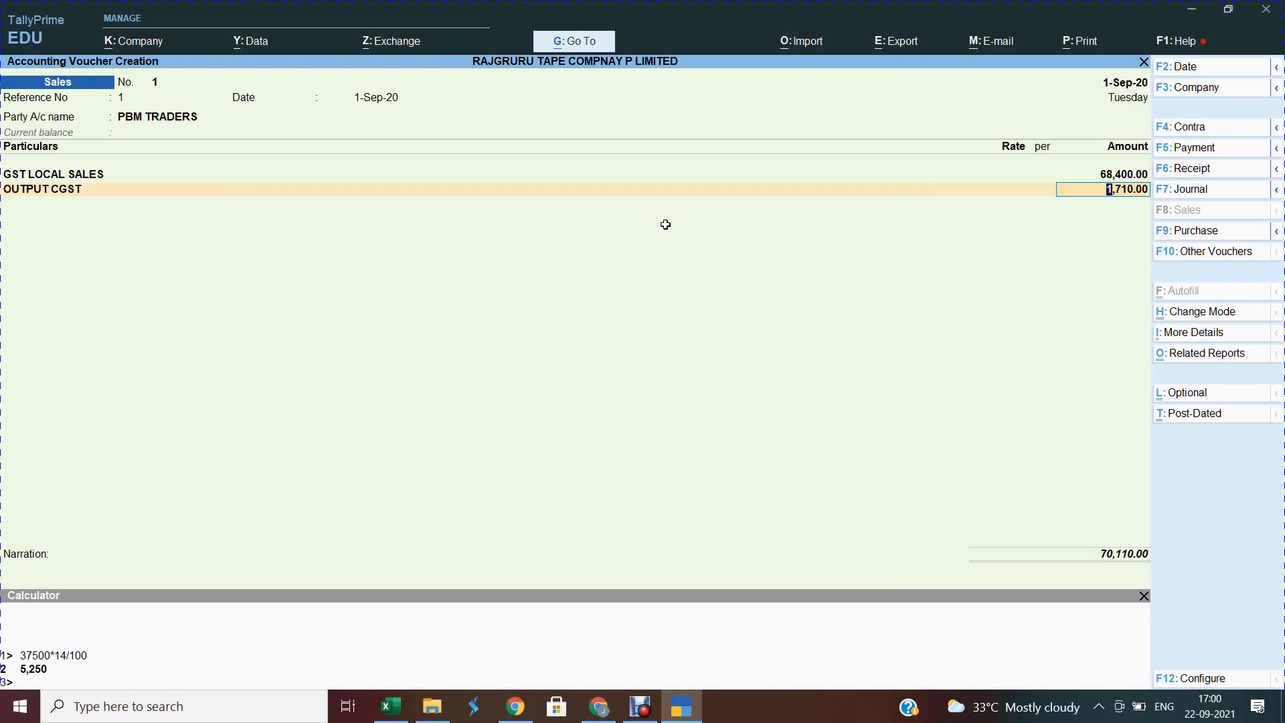
{"action": "key", "text": "Return"}
{"action": "type", "text": "OUT"}
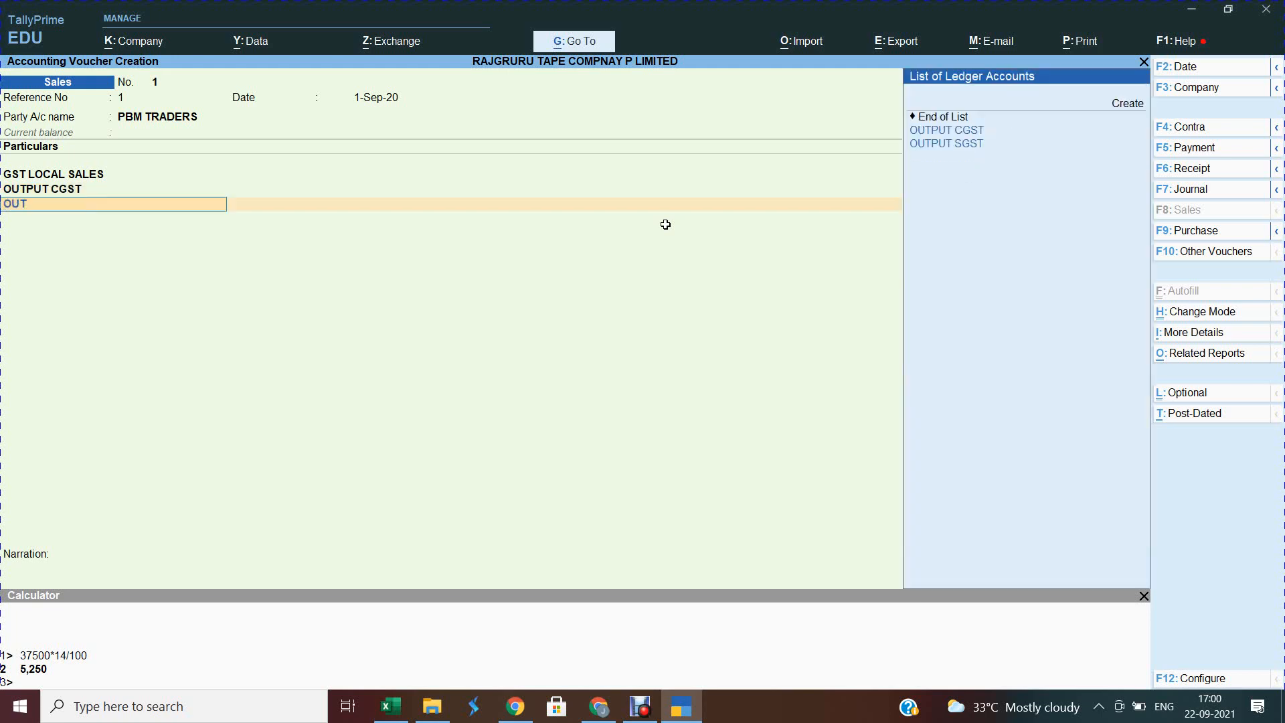
{"action": "key", "text": "Down"}
{"action": "key", "text": "Return"}
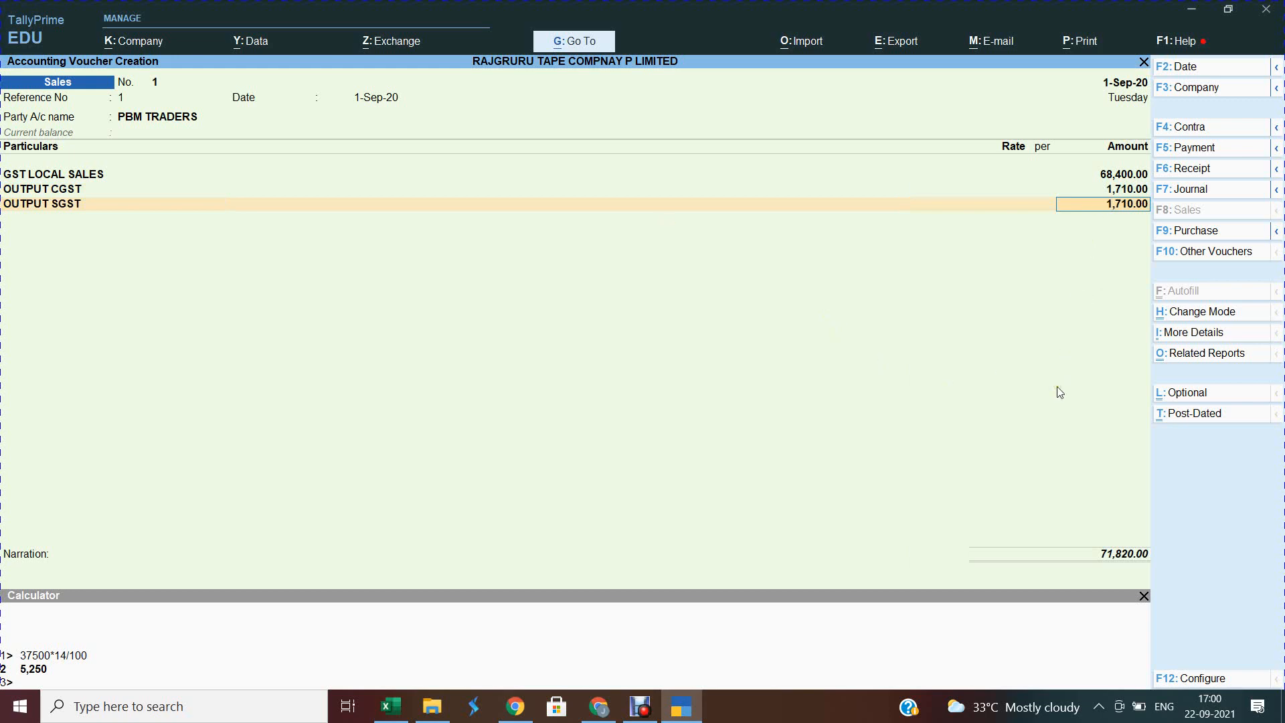
Review the sales voucher's GST tax analysis and return to the voucher.
{"action": "key", "text": "ctrl"}
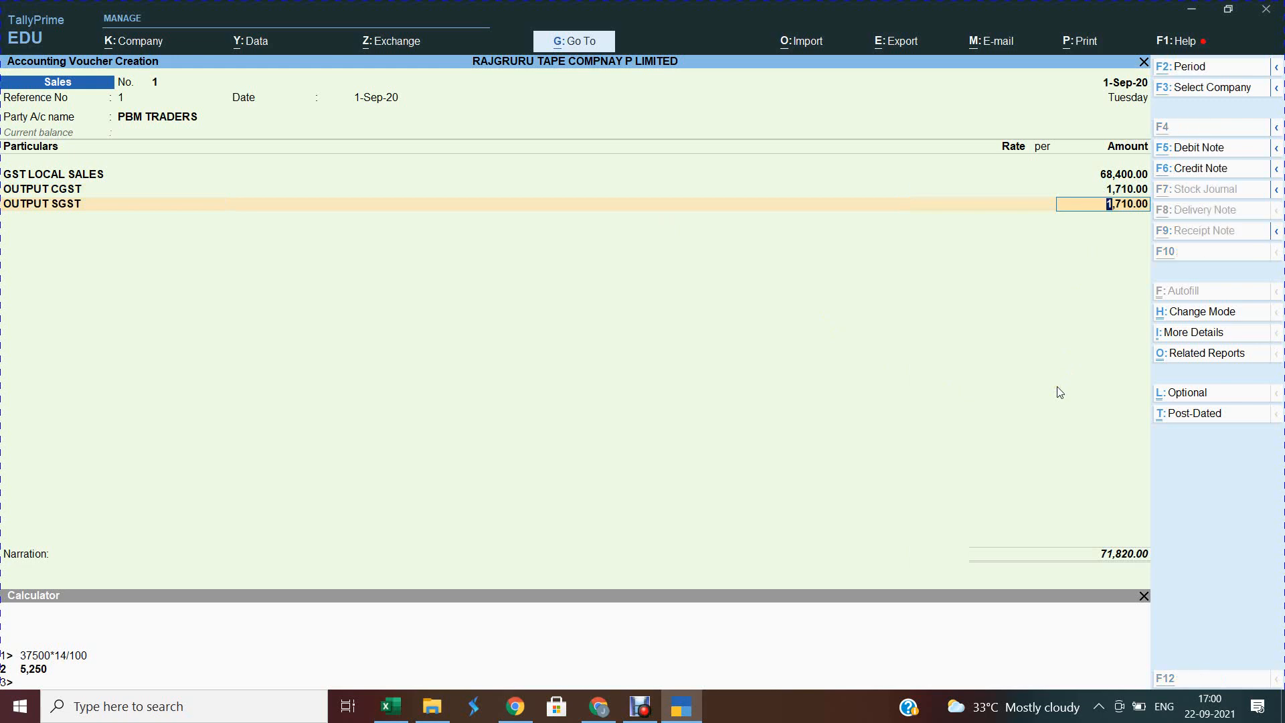
{"action": "key", "text": "ctrl+o"}
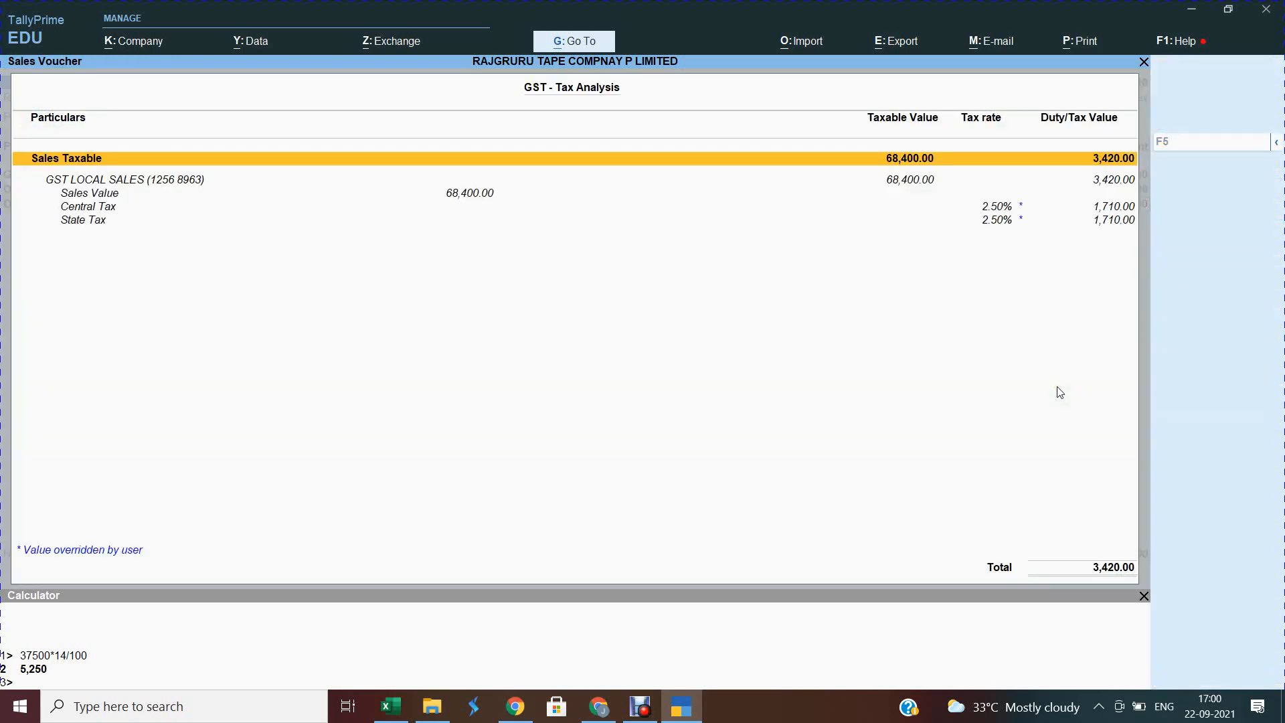
{"action": "key", "text": "Escape"}
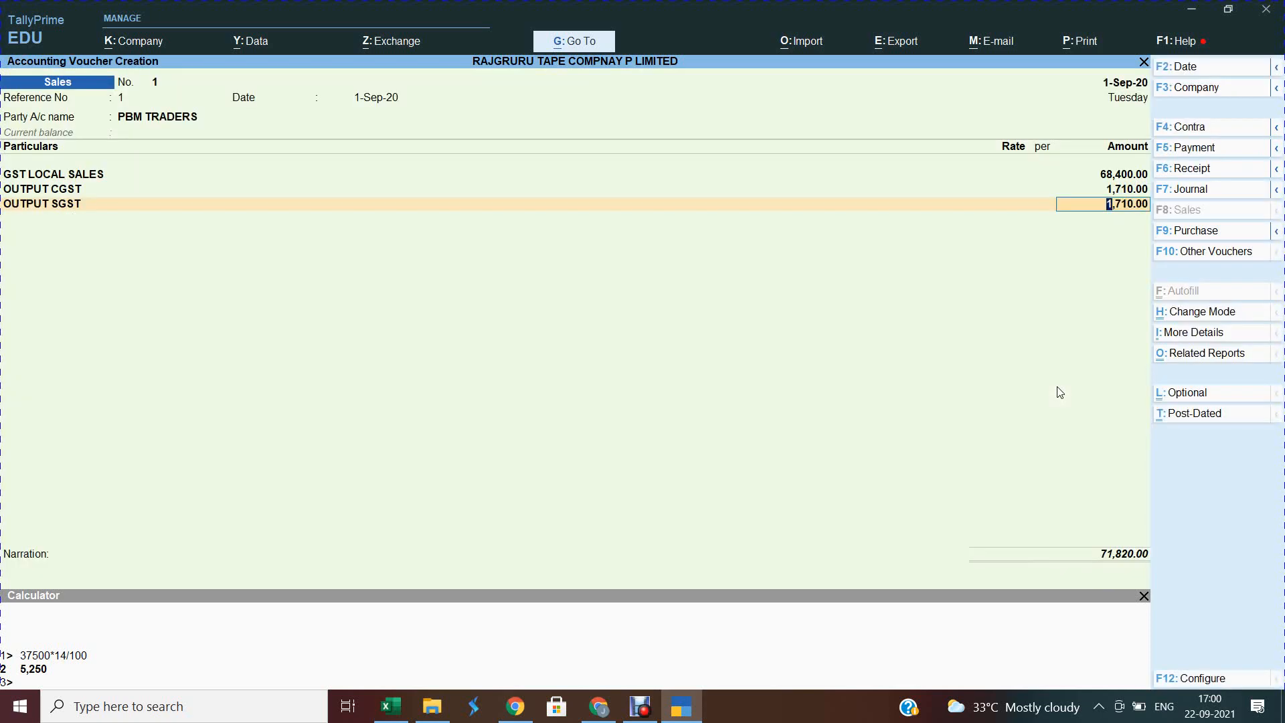
{"action": "key", "text": "ctrl+o"}
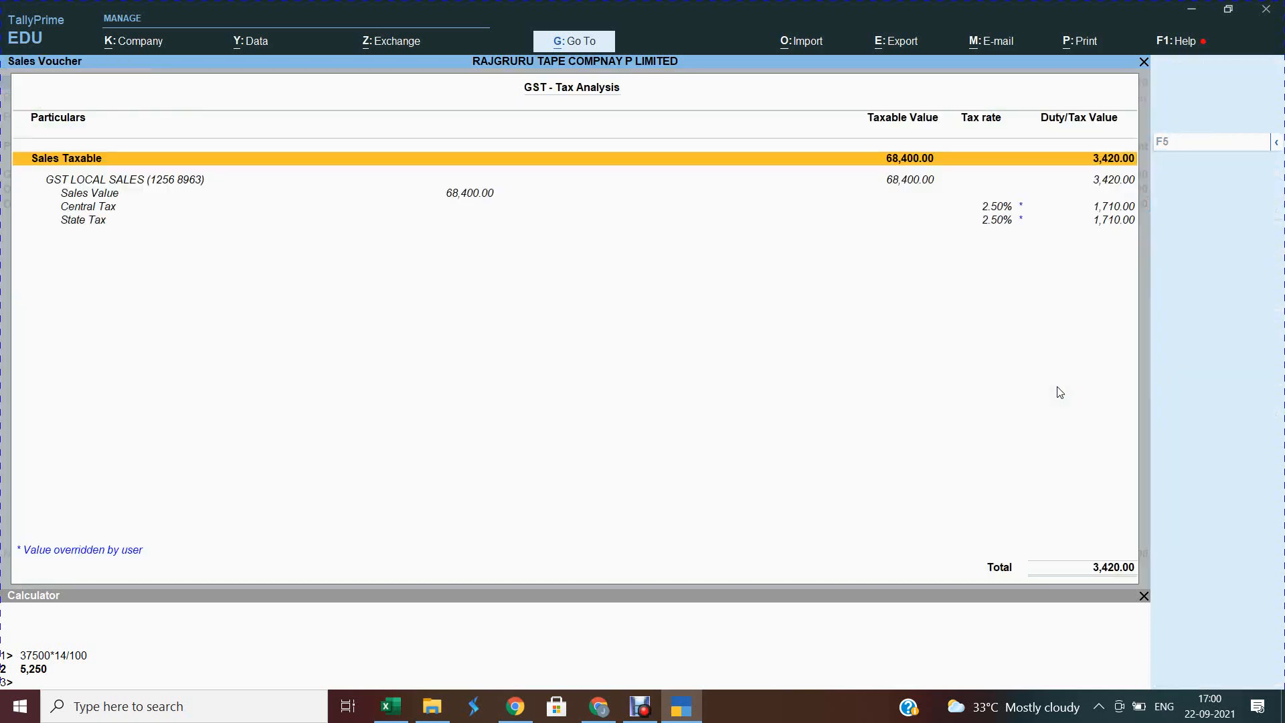
{"action": "key", "text": "Escape"}
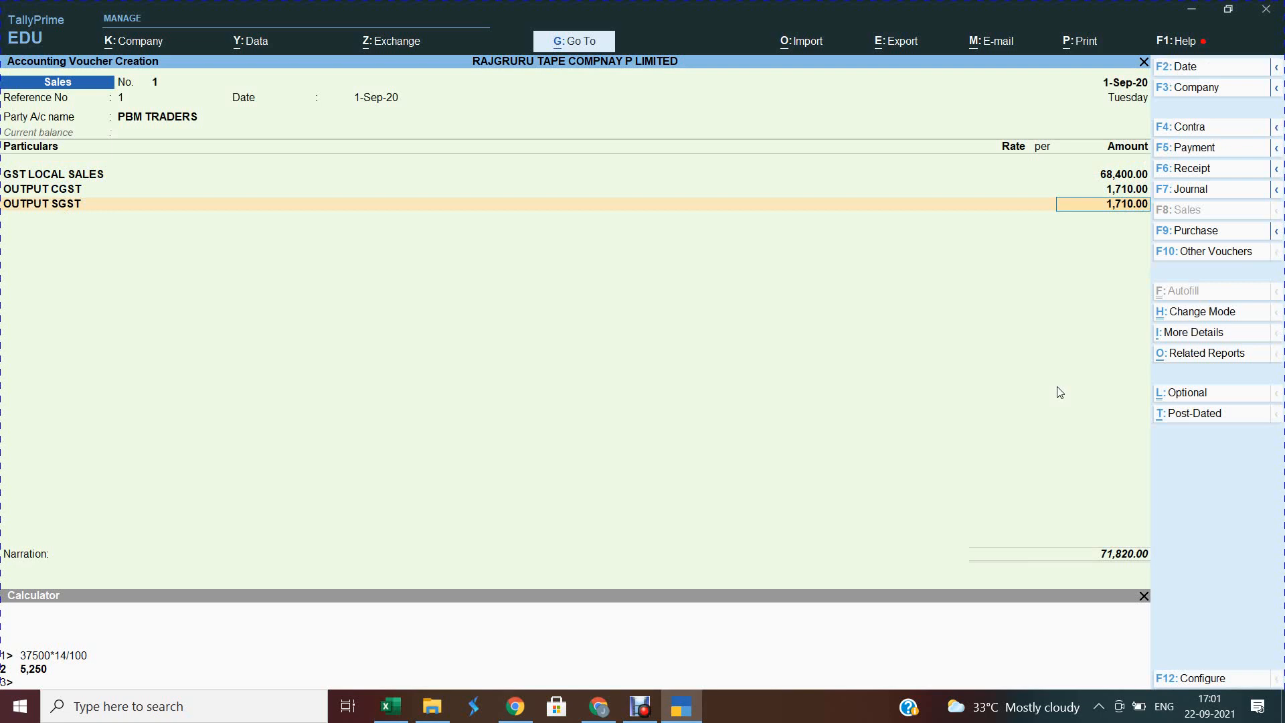
Recheck the GST LOCAL SALES line's tax classification, keeping 5% ITEMS, and examine the central and state tax rates in the tax analysis.
{"action": "key", "text": "Up"}
{"action": "key", "text": "Up"}
{"action": "key", "text": "Return"}
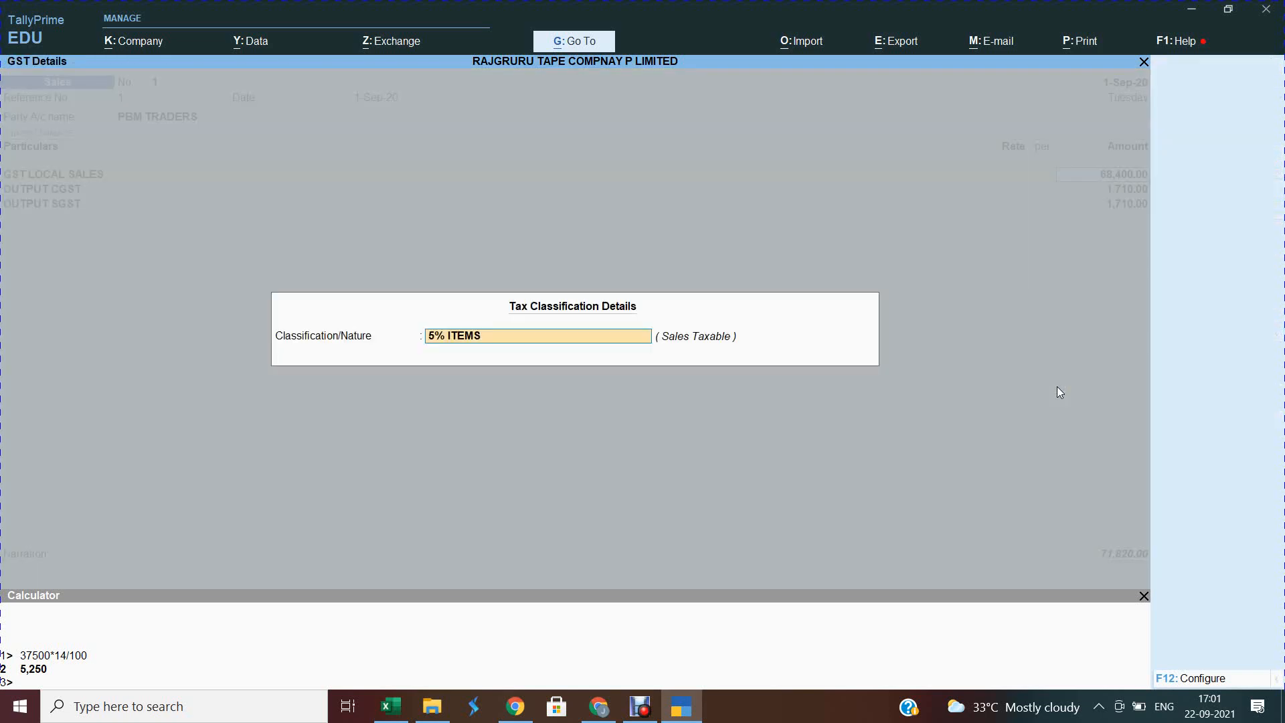
{"action": "key", "text": "Return"}
{"action": "key", "text": "Return"}
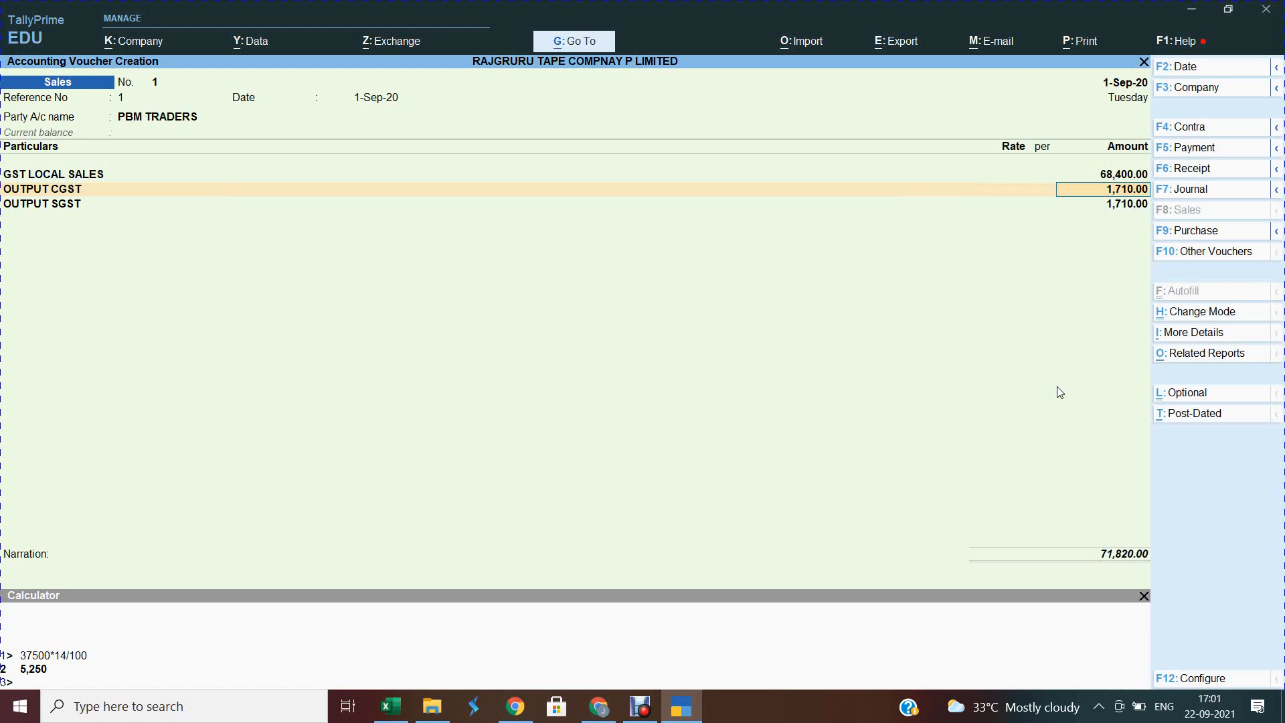
{"action": "key", "text": "ctrl"}
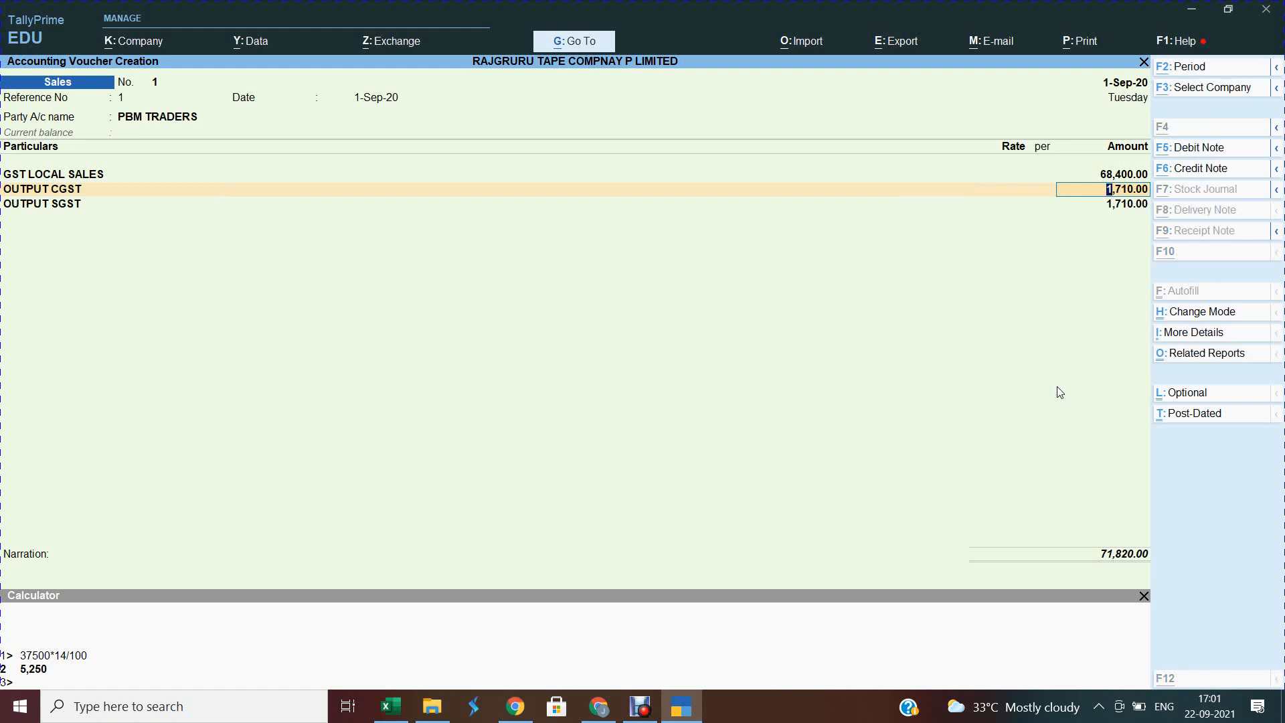
{"action": "key", "text": "ctrl+o"}
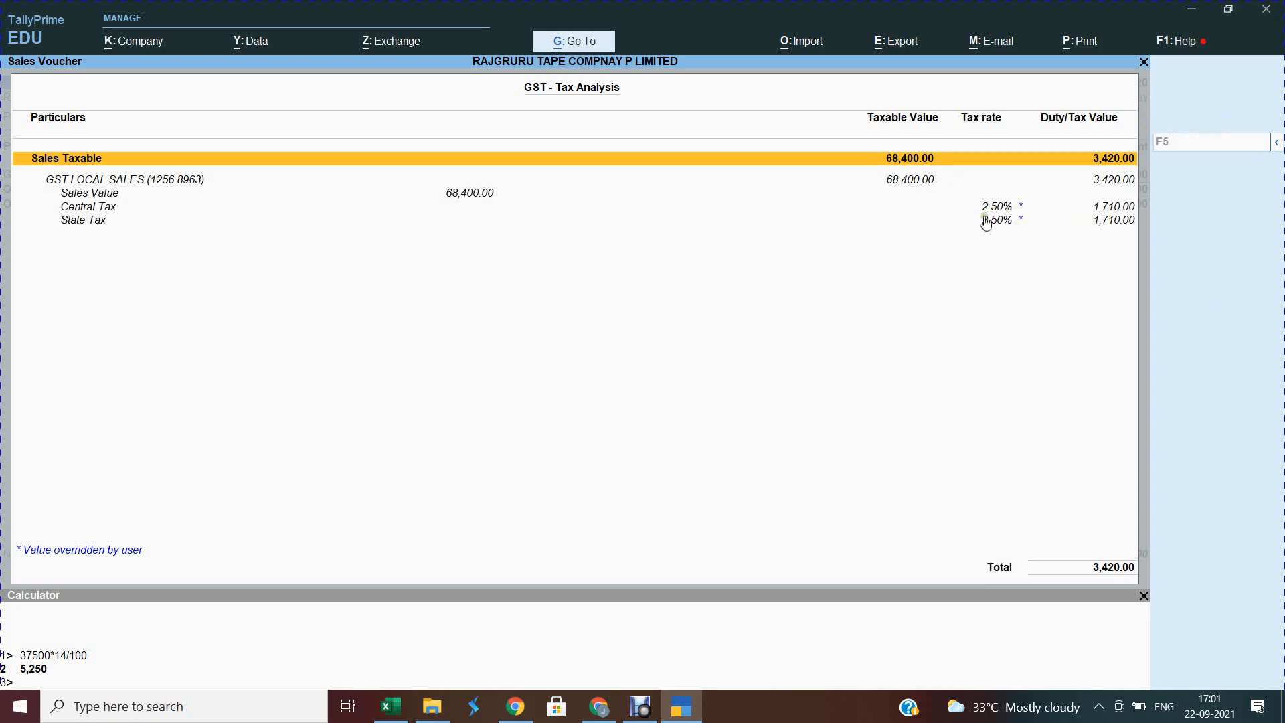
{"action": "key", "text": "Escape"}
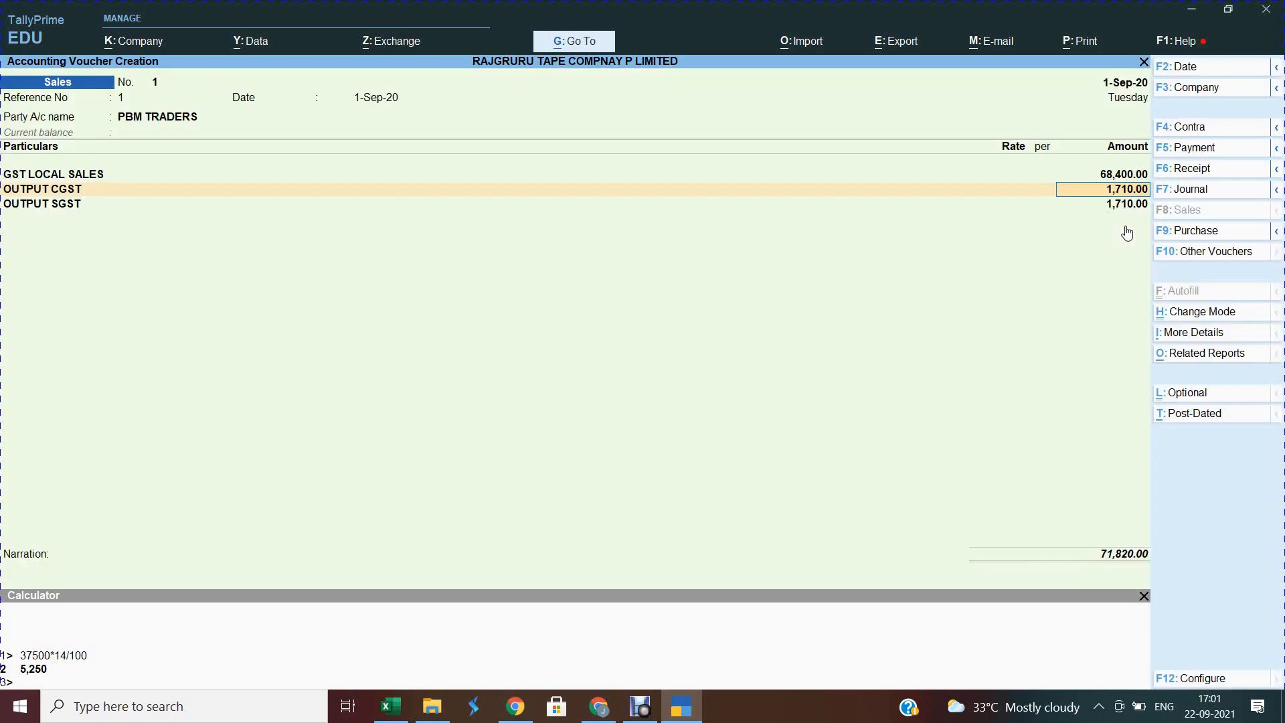
Open the 5% ITEMS classification from the GST LOCAL SALES line, review its HSN/SAC and tax rate details, and accept it unchanged.
{"action": "key", "text": "Up"}
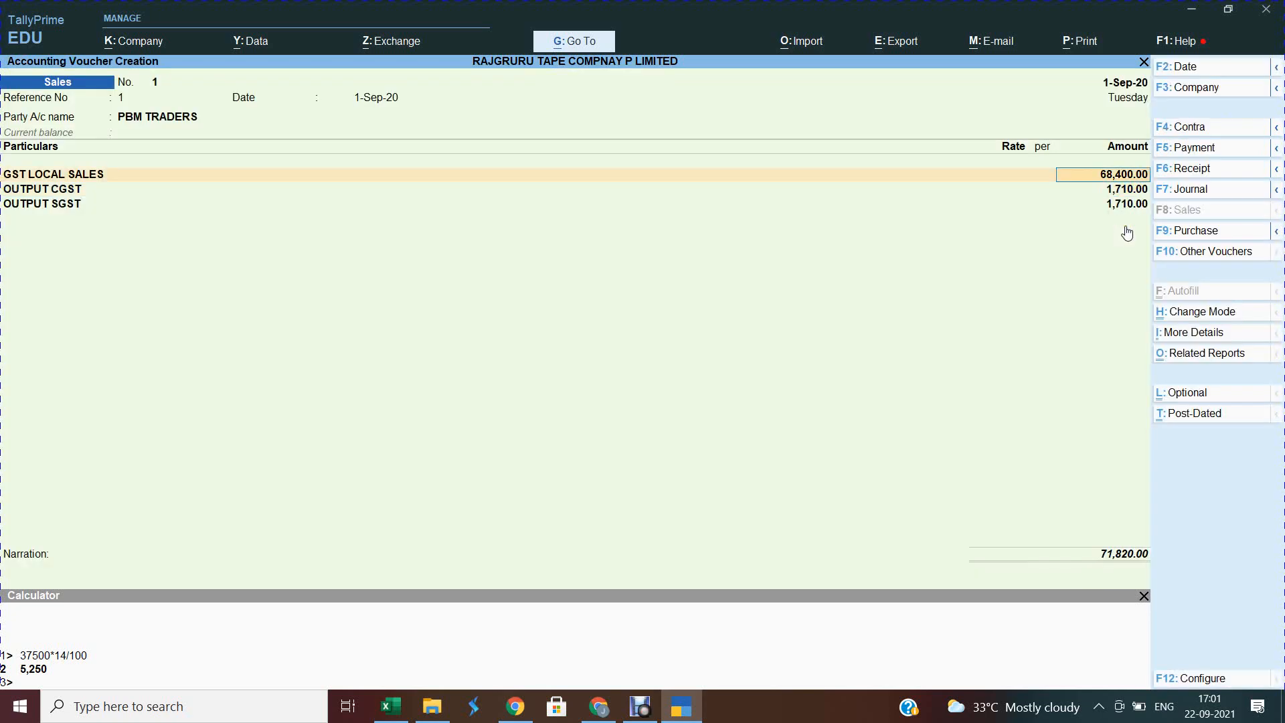
{"action": "key", "text": "Return"}
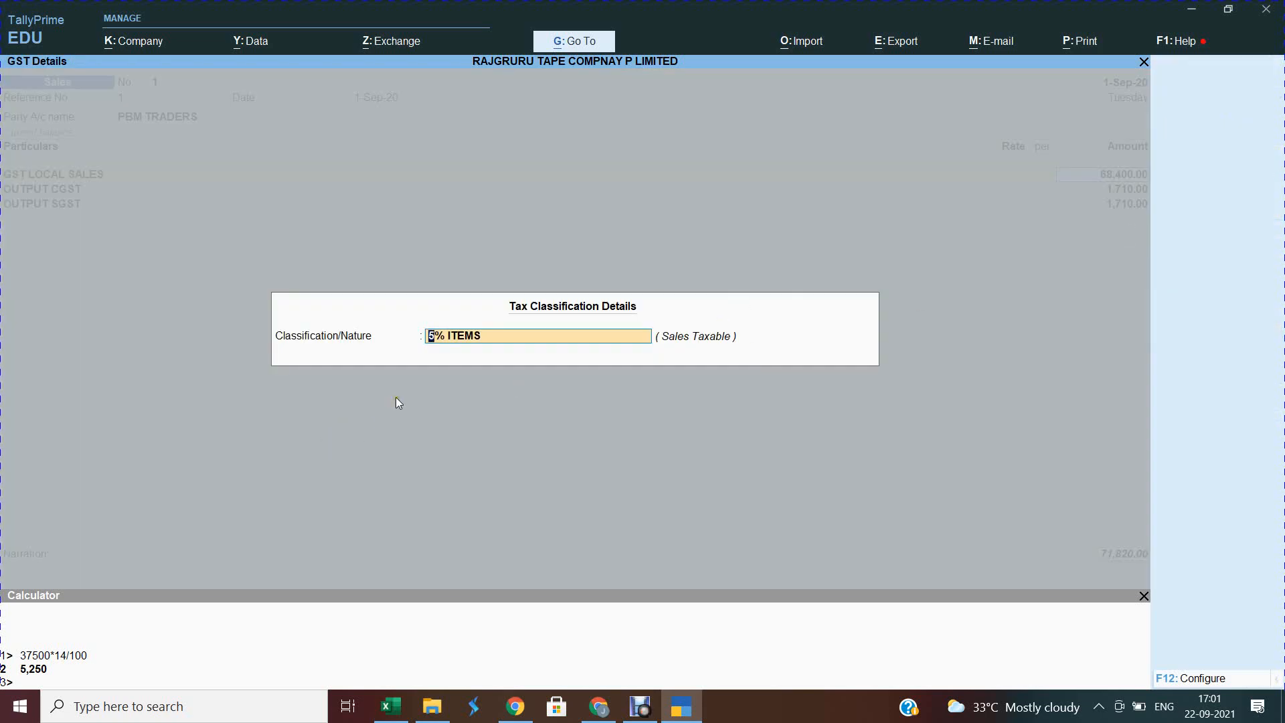
{"action": "key", "text": "ctrl"}
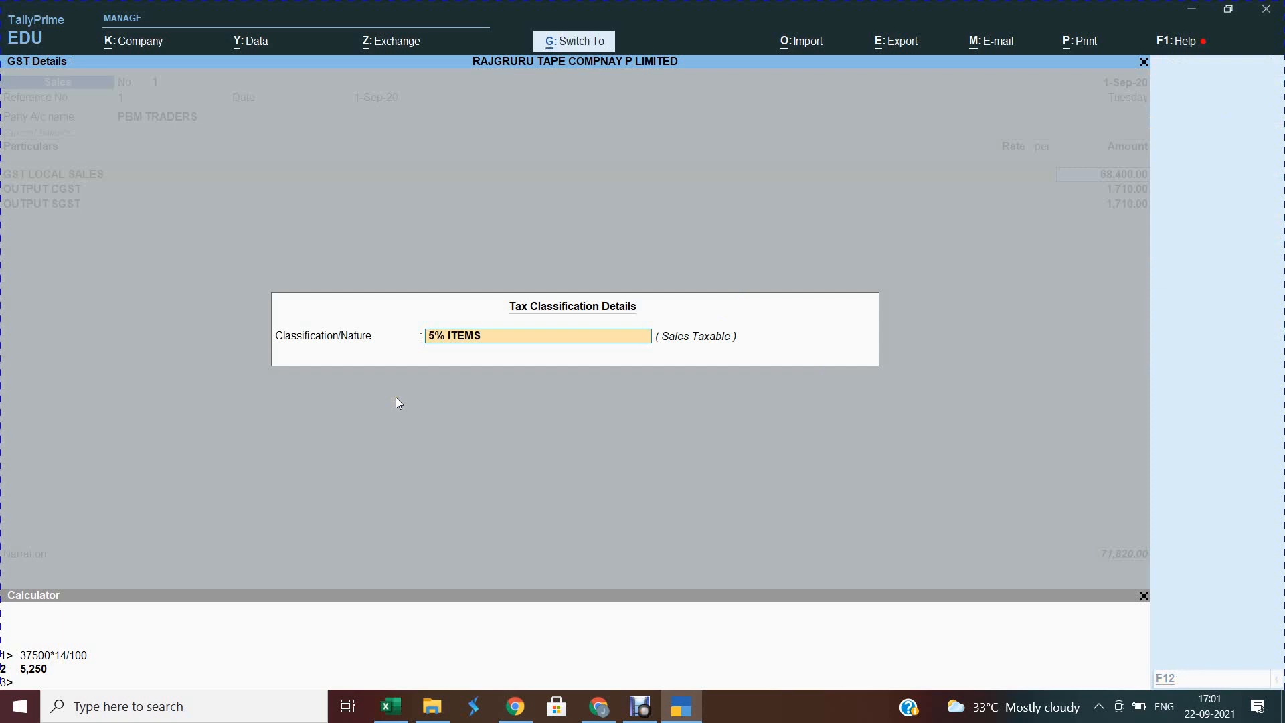
{"action": "key", "text": "ctrl+Return"}
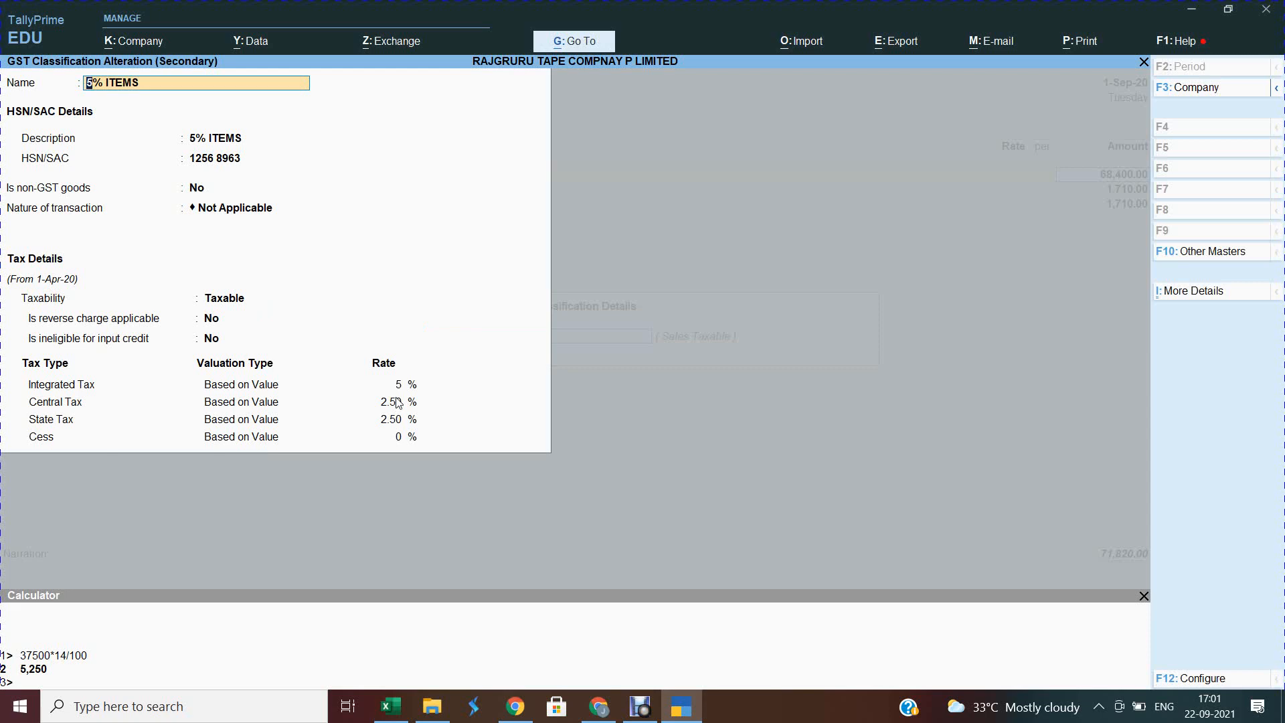
{"action": "key", "text": "Return"}
{"action": "key", "text": "Return"}
{"action": "key", "text": "Return"}
{"action": "key", "text": "Return"}
{"action": "key", "text": "Return"}
{"action": "key", "text": "Return"}
{"action": "key", "text": "Return"}
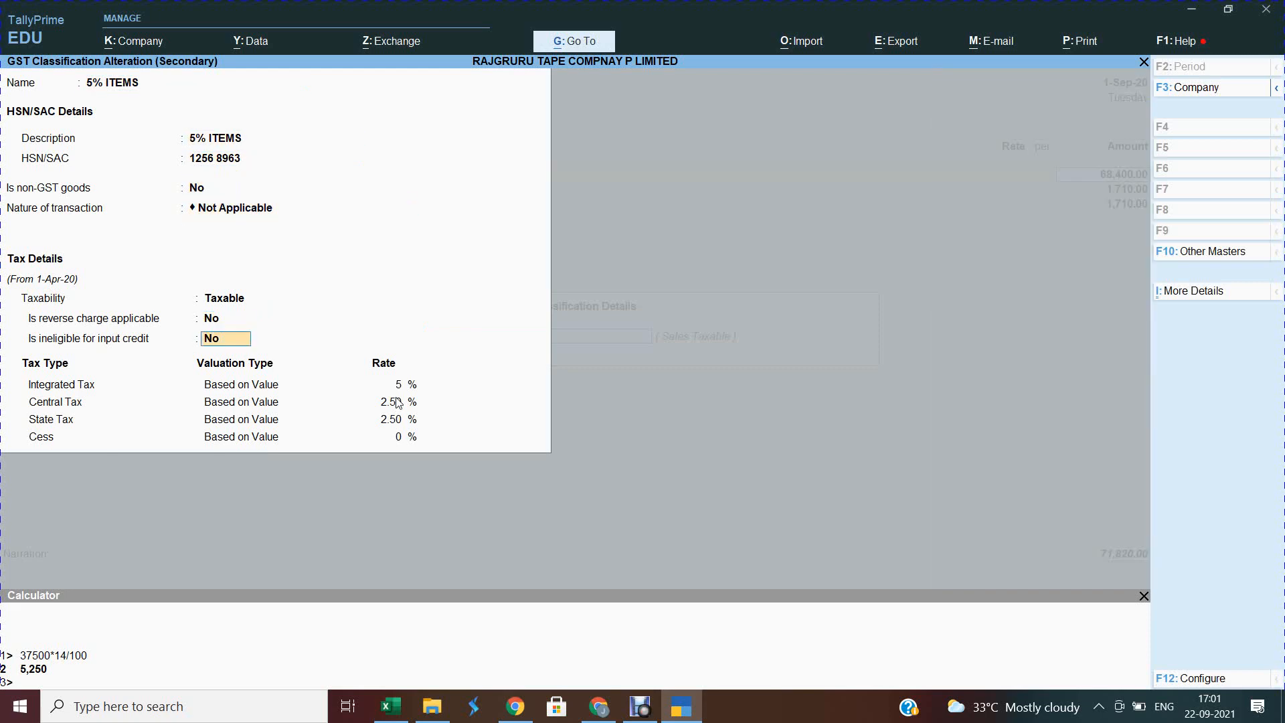
{"action": "key", "text": "Return"}
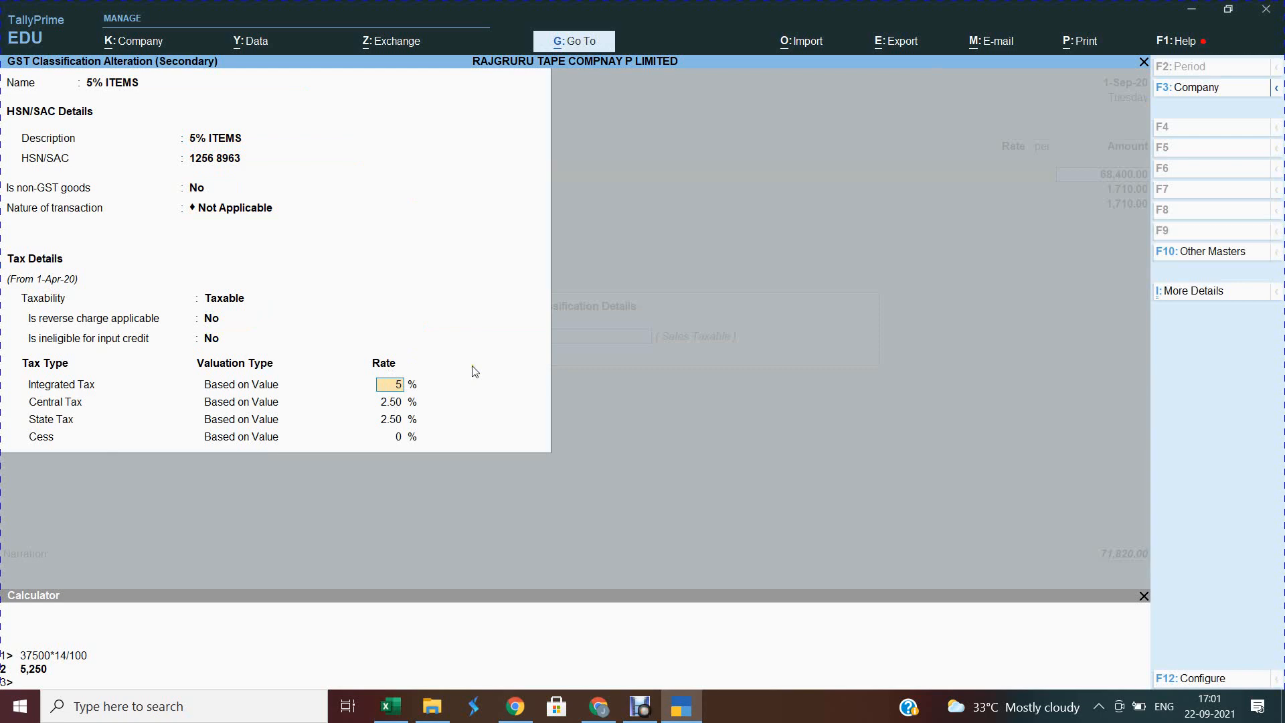
{"action": "key", "text": "Return"}
{"action": "key", "text": "Return"}
{"action": "key", "text": "ctrl+a"}
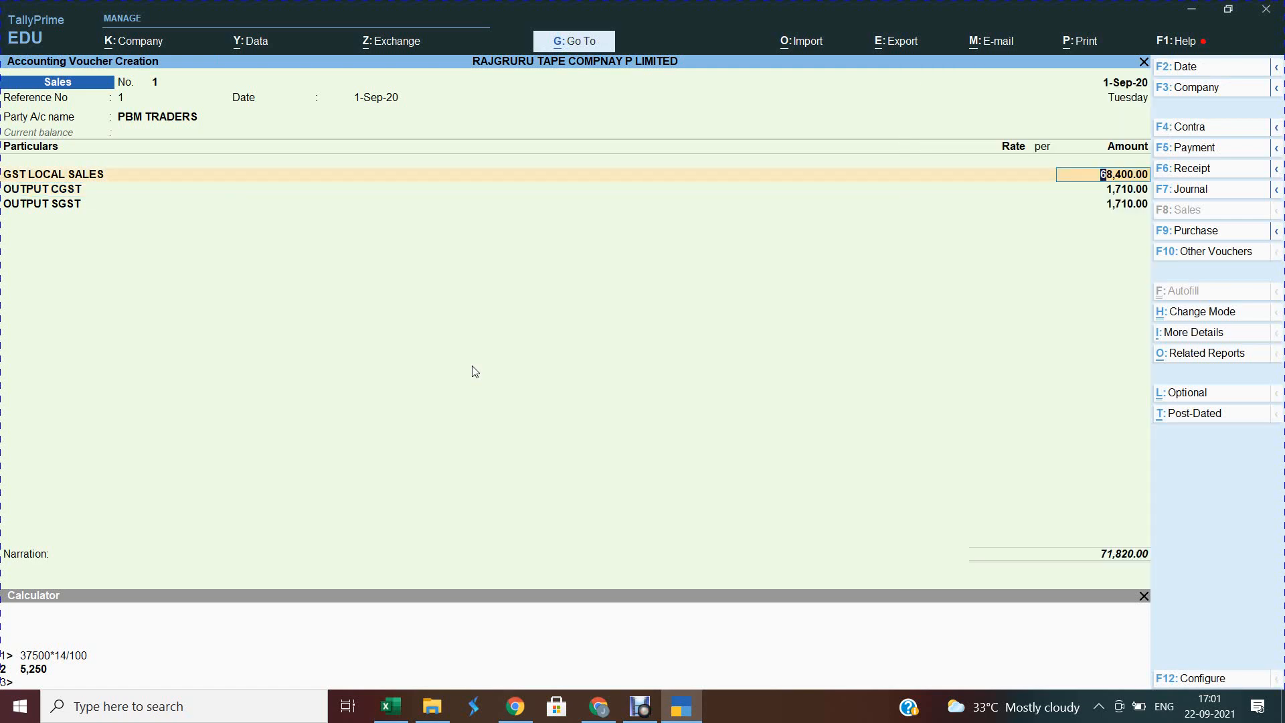
Save the PBM TRADERS sales voucher, accepting the modified tax details with conflicts to resolve.
{"action": "key", "text": "Return"}
{"action": "key", "text": "Return"}
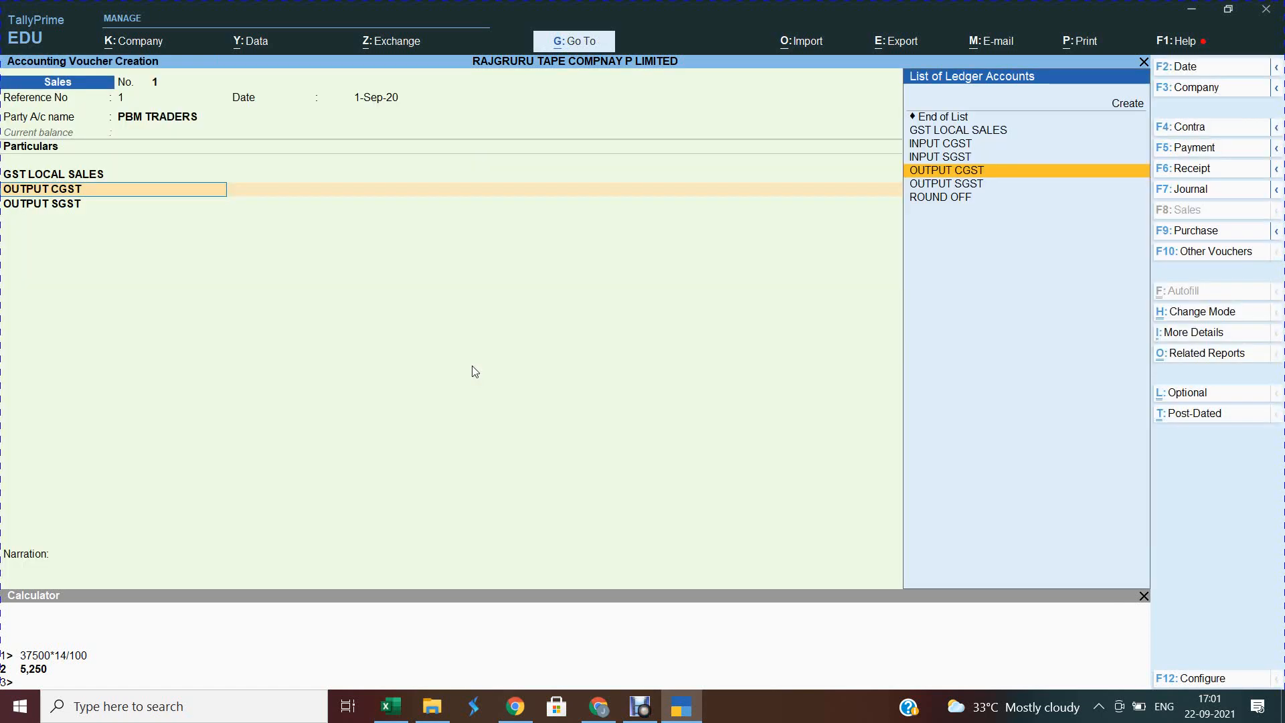
{"action": "key", "text": "Return"}
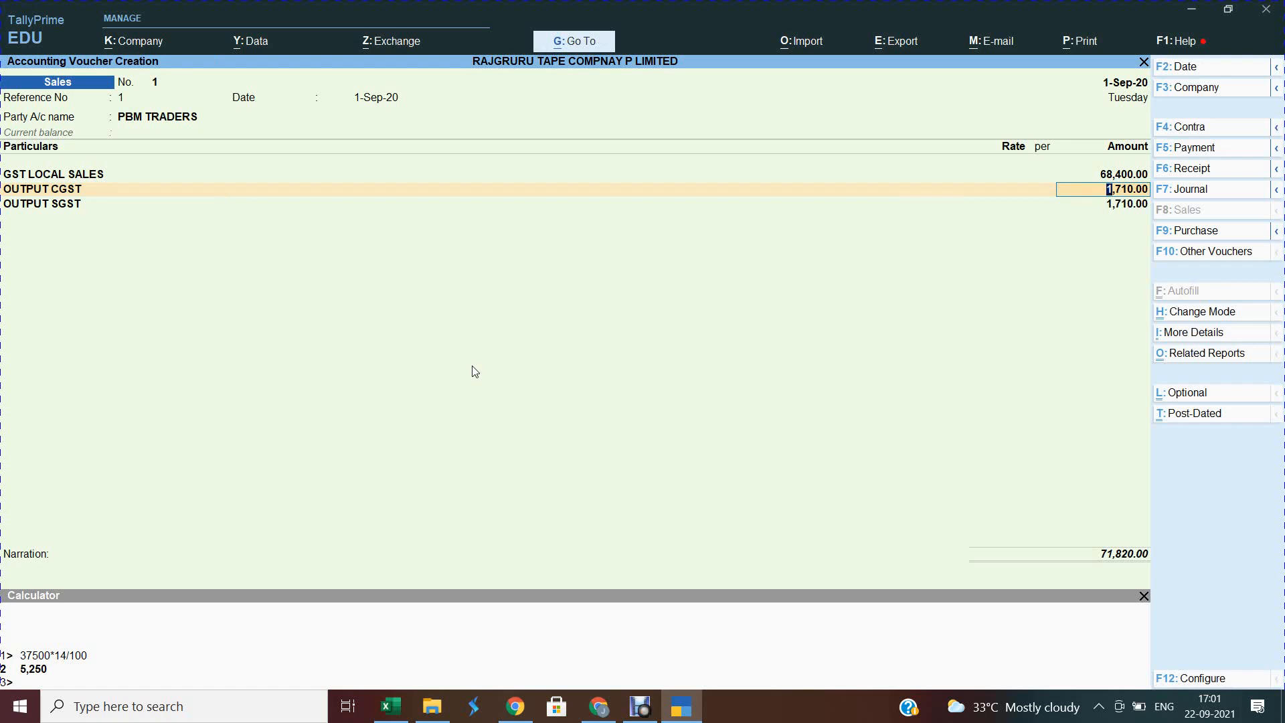
{"action": "key", "text": "ctrl"}
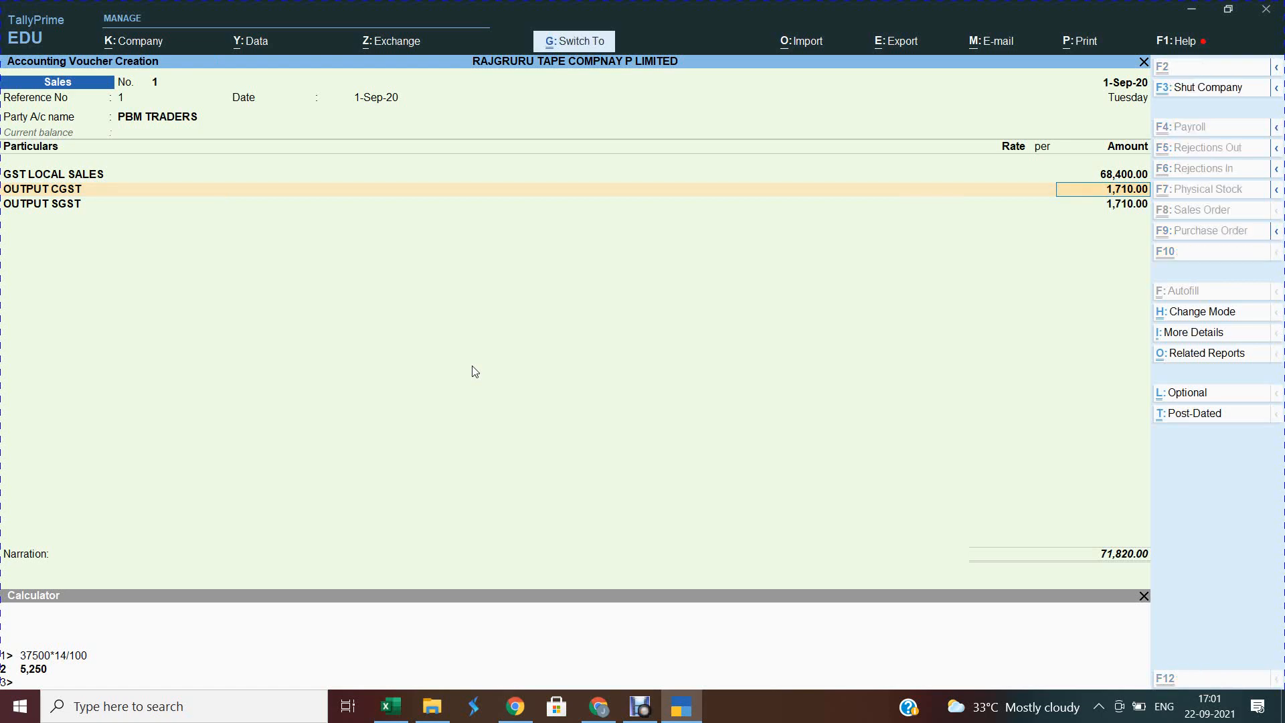
{"action": "key", "text": "ctrl+a"}
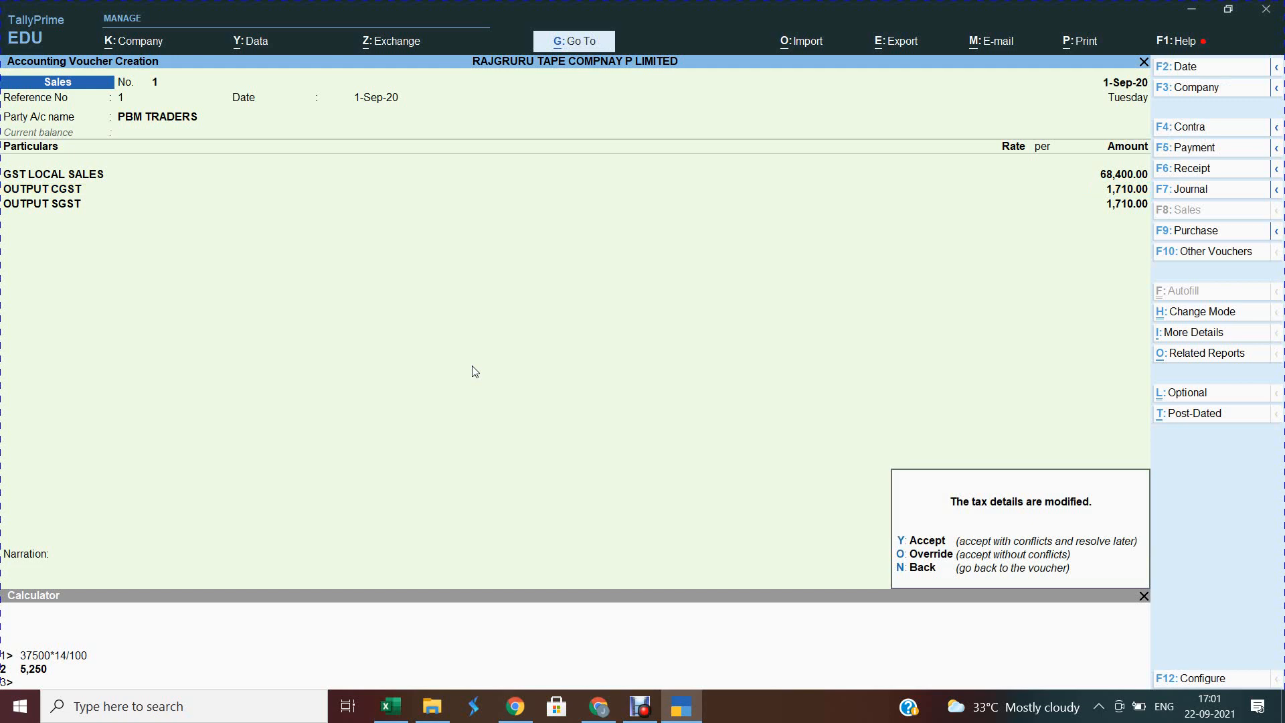
{"action": "key", "text": "y"}
Switch to the Excel workbook and select the entire row of the second invoice, dated 02-09-2020.
{"action": "key", "text": "alt+Tab"}
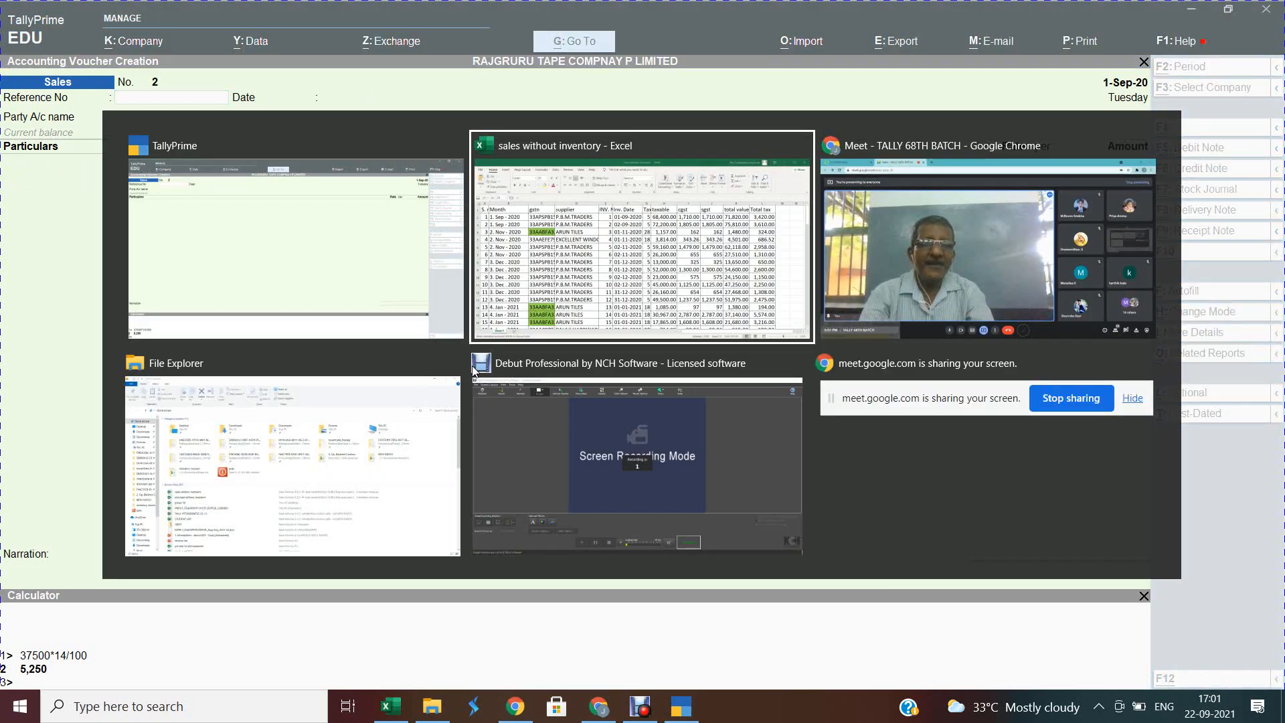
{"action": "key", "text": "alt+Tab"}
{"action": "key", "text": "alt+Tab"}
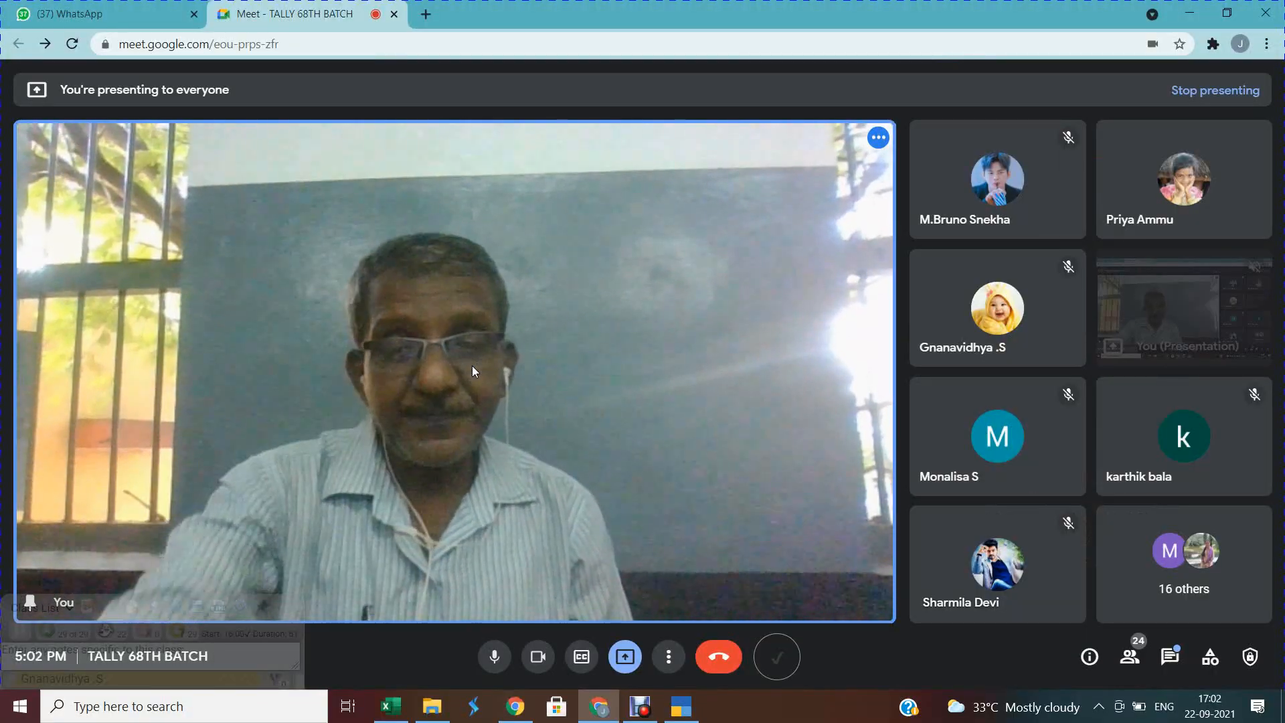
{"action": "key", "text": "alt+Tab"}
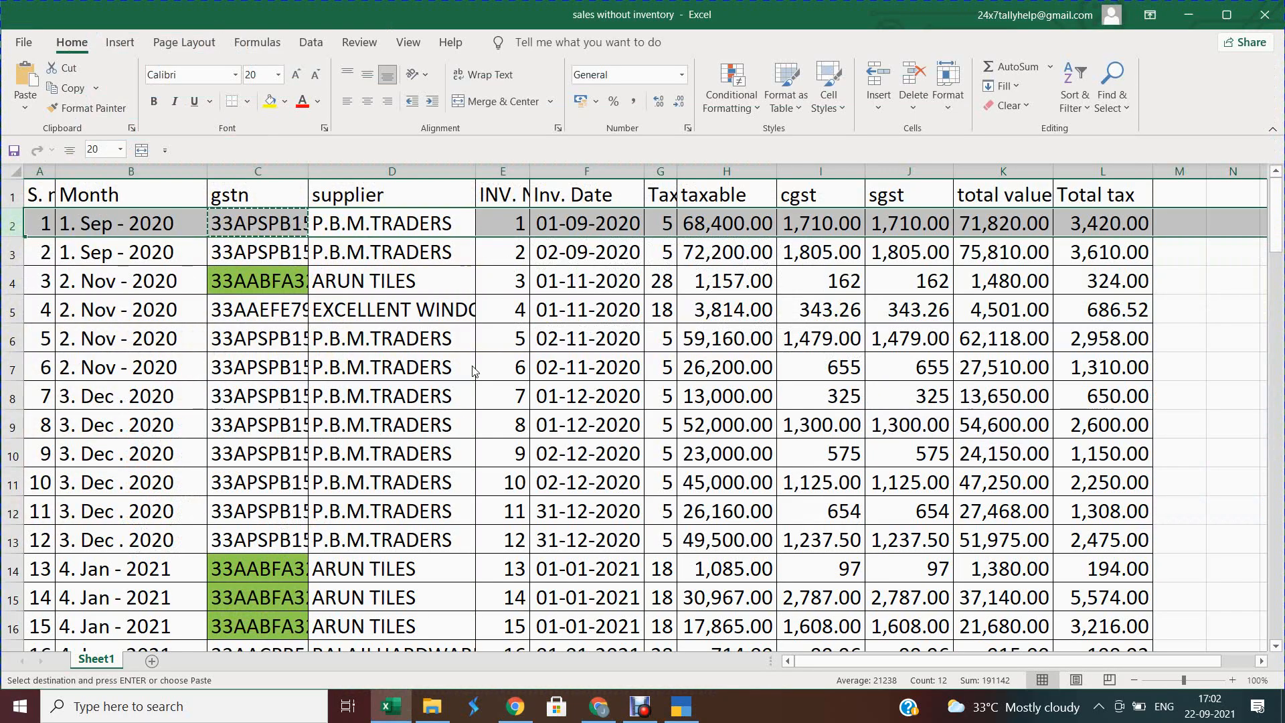
{"action": "key", "text": "Down"}
{"action": "key", "text": "shift+space"}
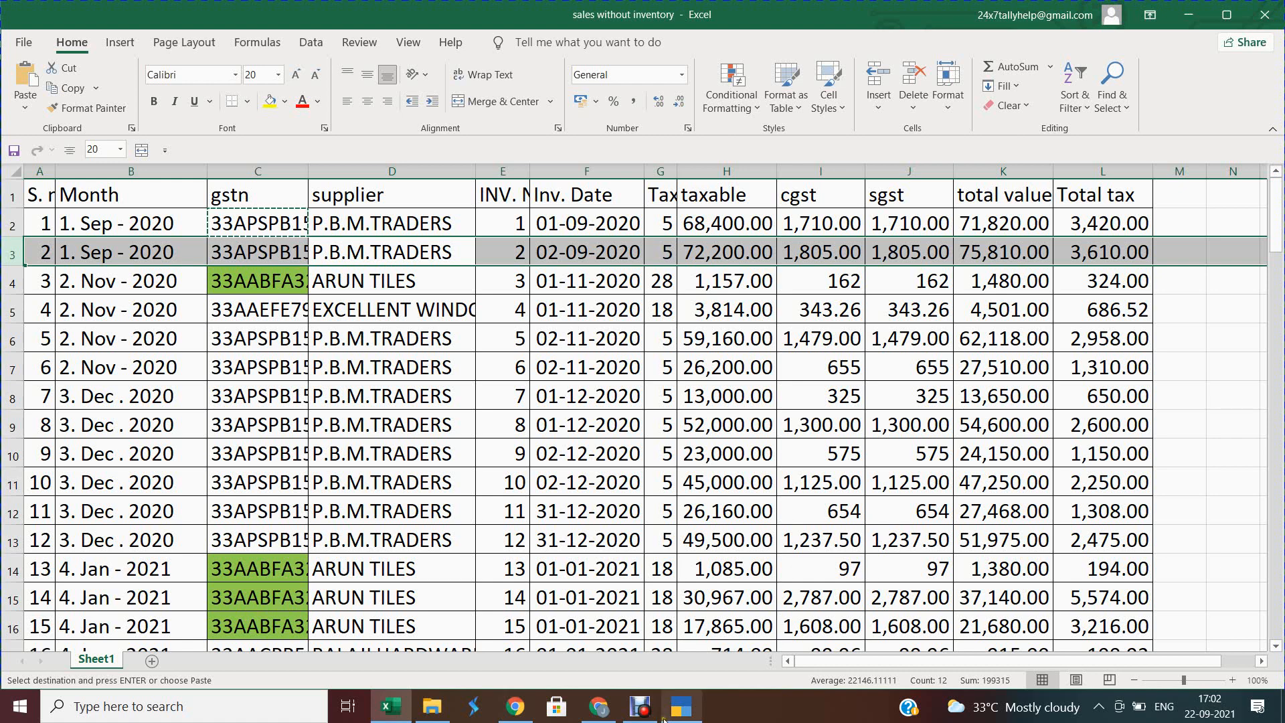
{"action": "mouse_move", "coordinate": [678, 708]}
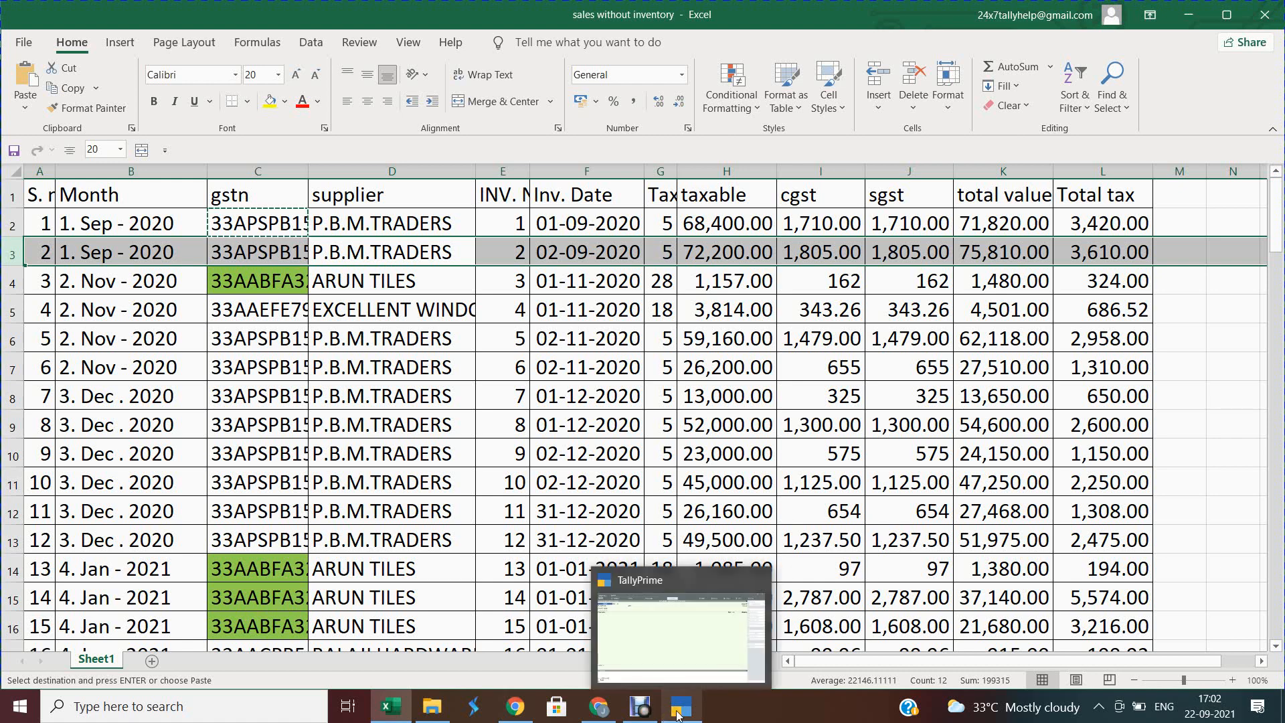
Switch to TallyPrime, open the new sales voucher's date for editing, and close the File Explorer window.
{"action": "left_click", "coordinate": [673, 627]}
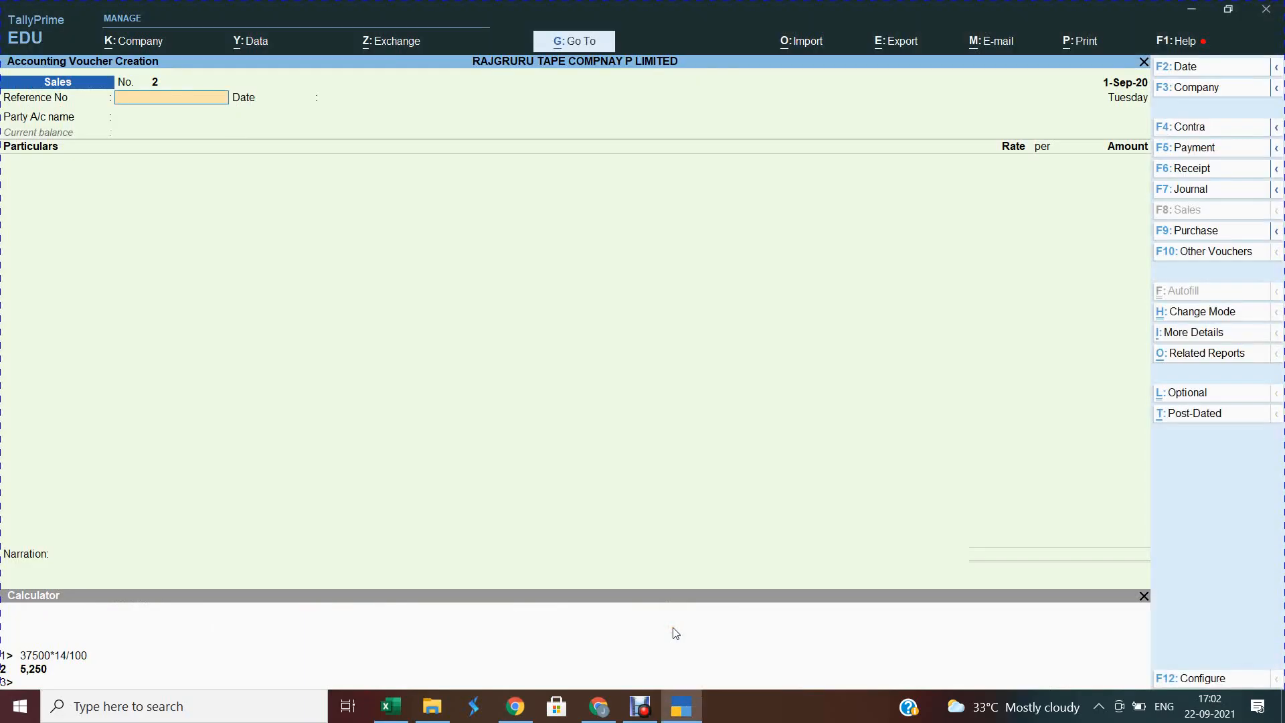
{"action": "key", "text": "F2"}
{"action": "key", "text": "alt+Tab"}
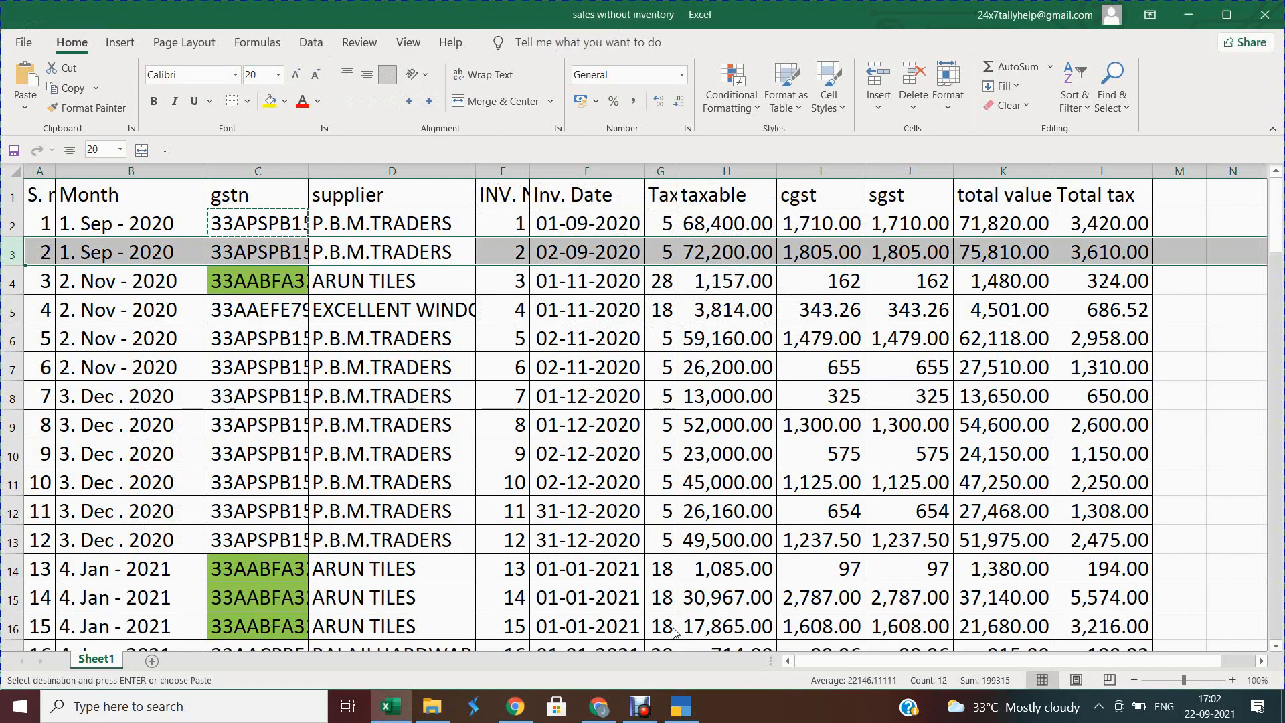
{"action": "key", "text": "alt+Tab"}
{"action": "key", "text": "alt+Tab"}
{"action": "key", "text": "alt+Tab"}
{"action": "key", "text": "alt+Tab"}
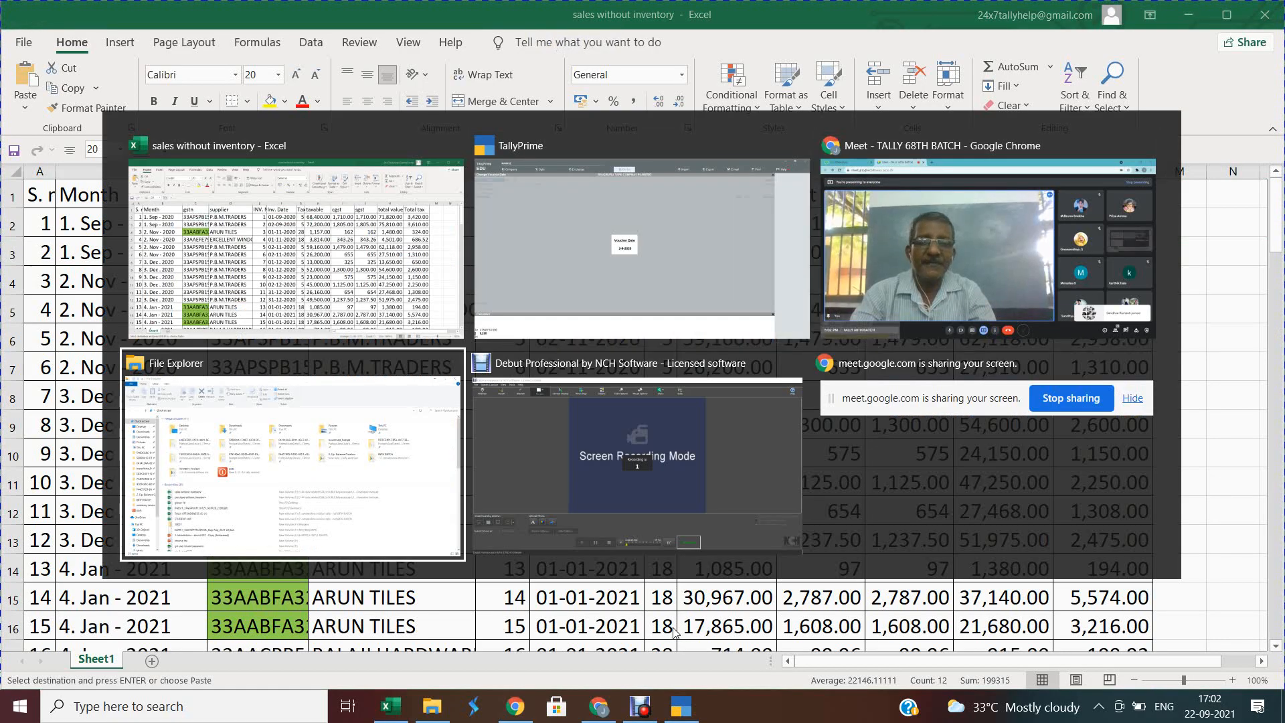
{"action": "key", "text": "alt"}
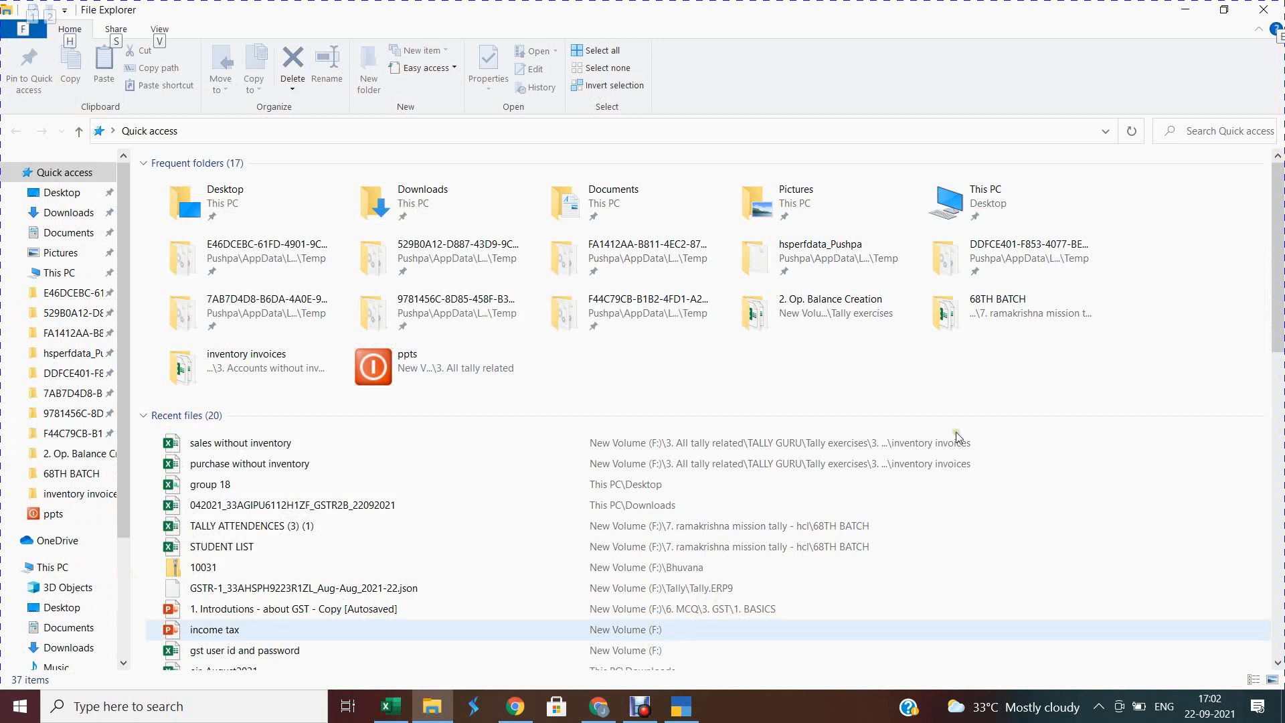
{"action": "left_click", "coordinate": [1258, 14]}
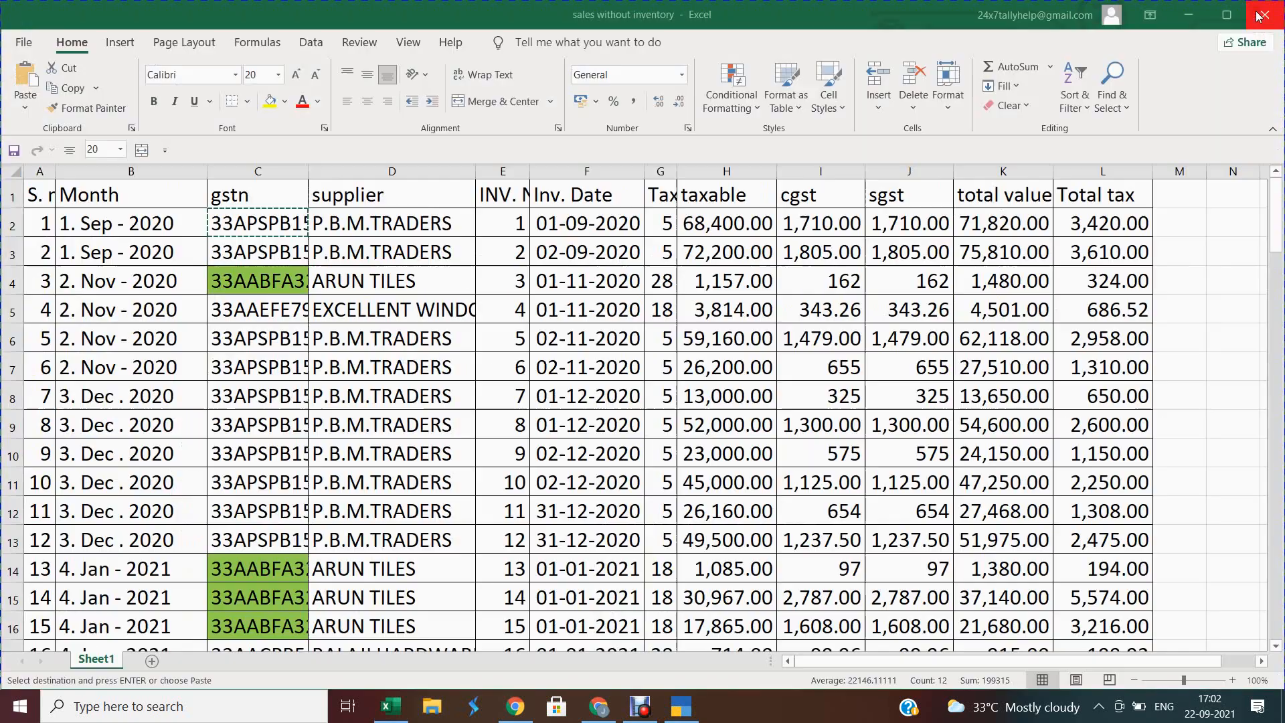
Return to TallyPrime and set the new sales voucher's date to 2-9-2020.
{"action": "key", "text": "alt+Tab"}
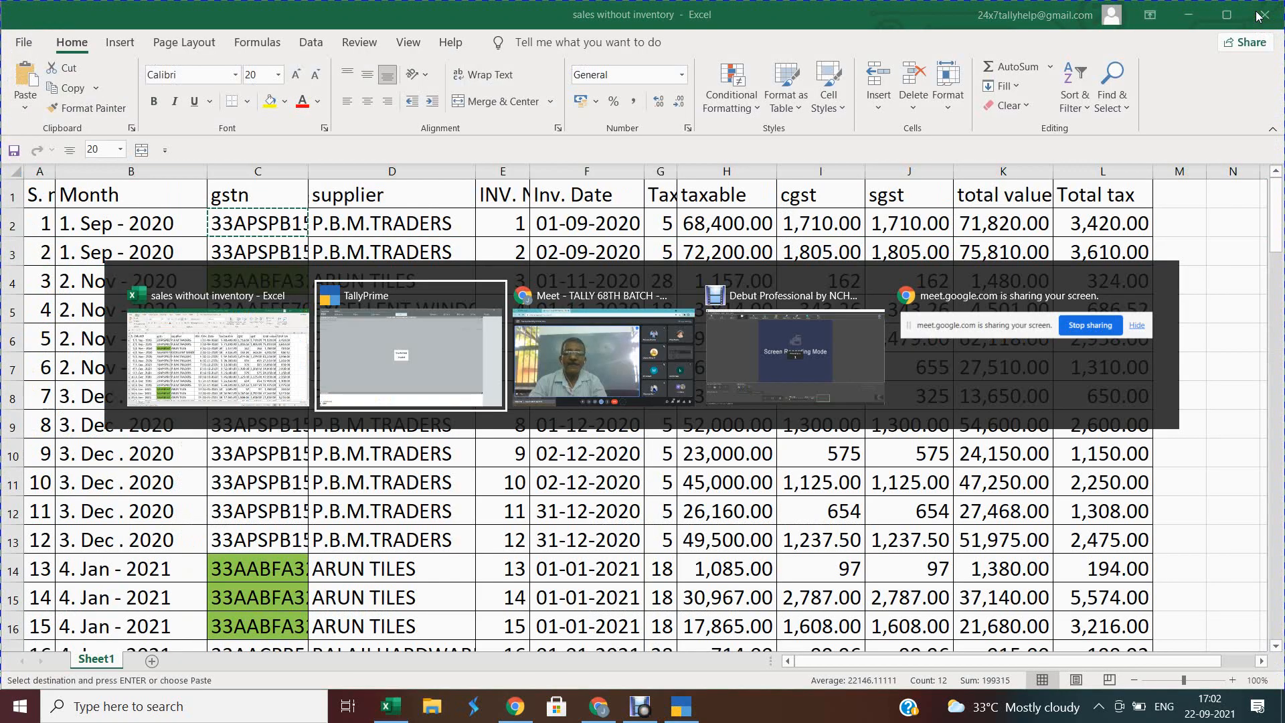
{"action": "key", "text": "alt+Tab"}
{"action": "key", "text": "alt+Tab"}
{"action": "key", "text": "alt+Tab"}
{"action": "key", "text": "alt+Tab"}
{"action": "key", "text": "alt+Tab"}
{"action": "key", "text": "alt+Tab"}
{"action": "key", "text": "alt+Tab"}
{"action": "key", "text": "alt+Tab"}
{"action": "key", "text": "alt+Tab"}
{"action": "key", "text": "alt+Tab"}
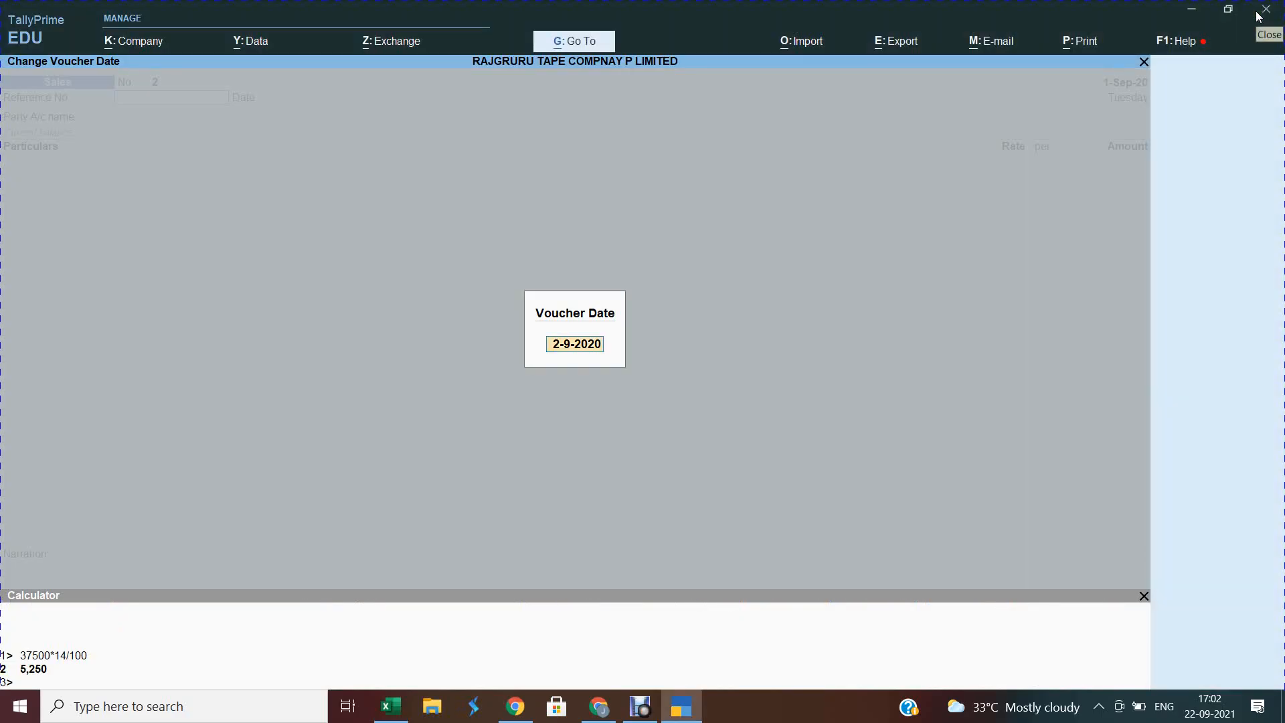
{"action": "key", "text": "Return"}
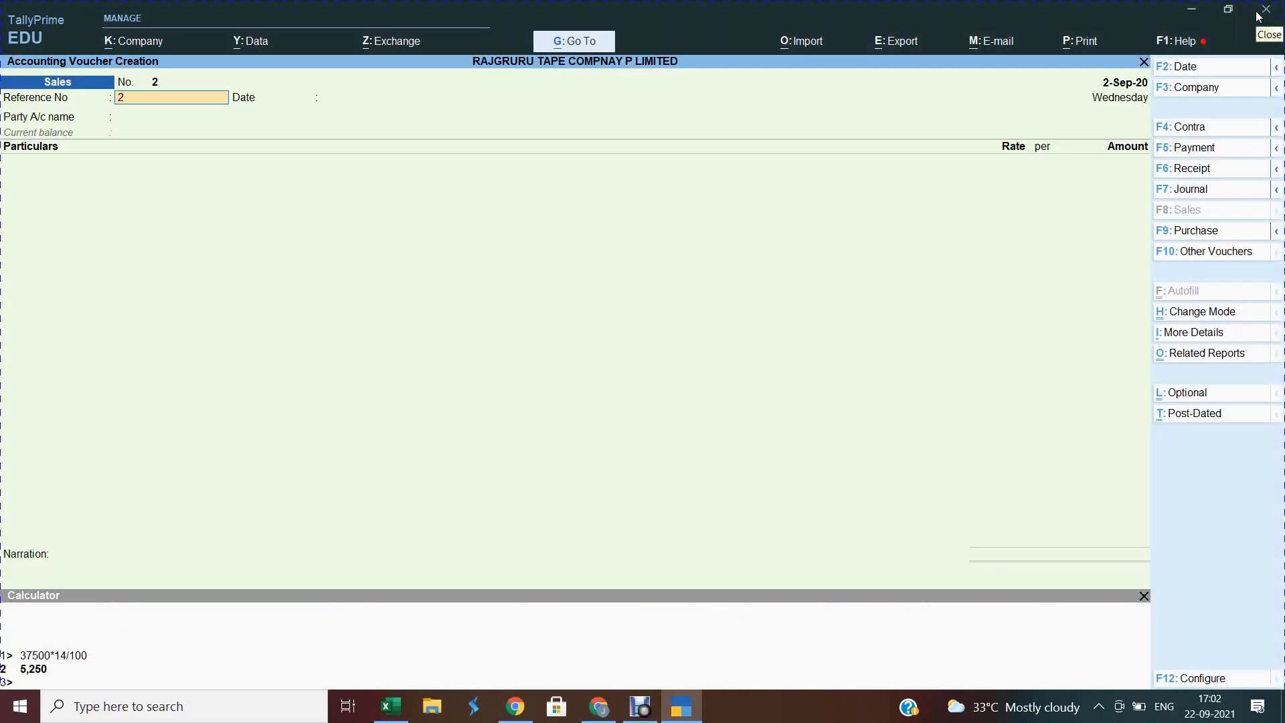
Enter reference number 2, keep its 2-Sep-20 date, and choose PBM TRADERS as the party account.
{"action": "key", "text": "Return"}
{"action": "key", "text": "Return"}
{"action": "key", "text": "alt+Tab"}
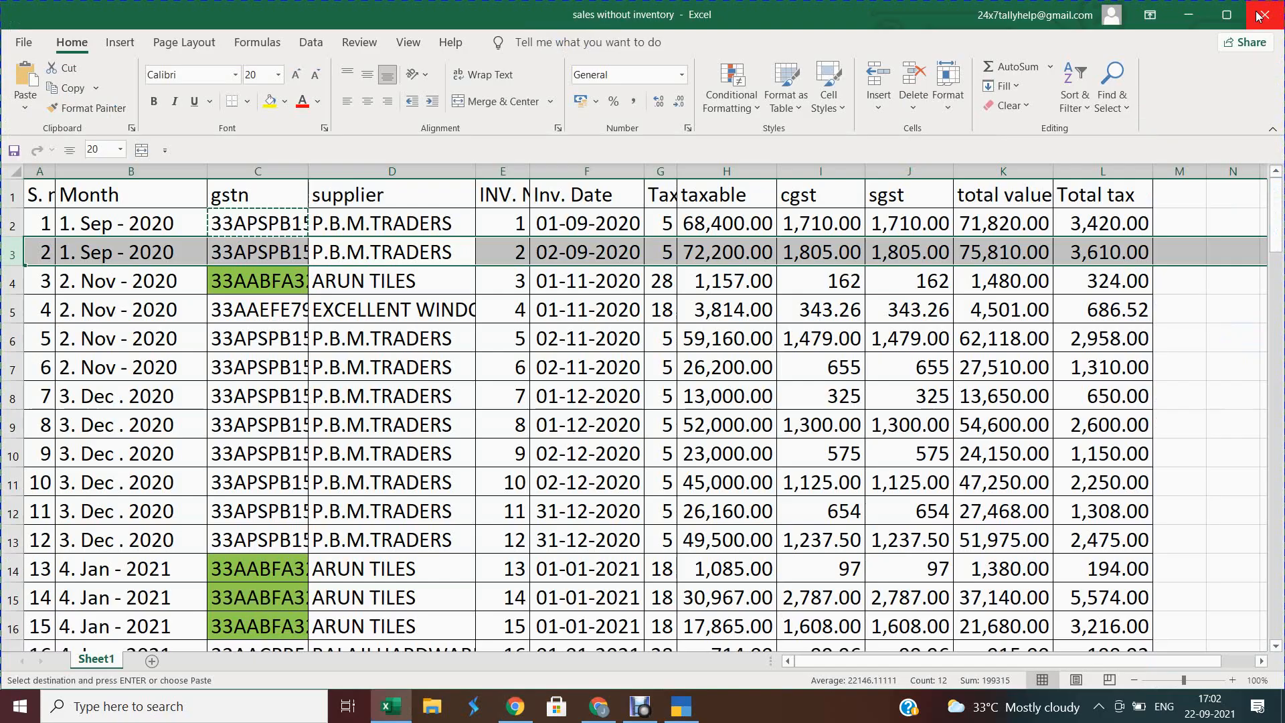
{"action": "key", "text": "alt+Tab"}
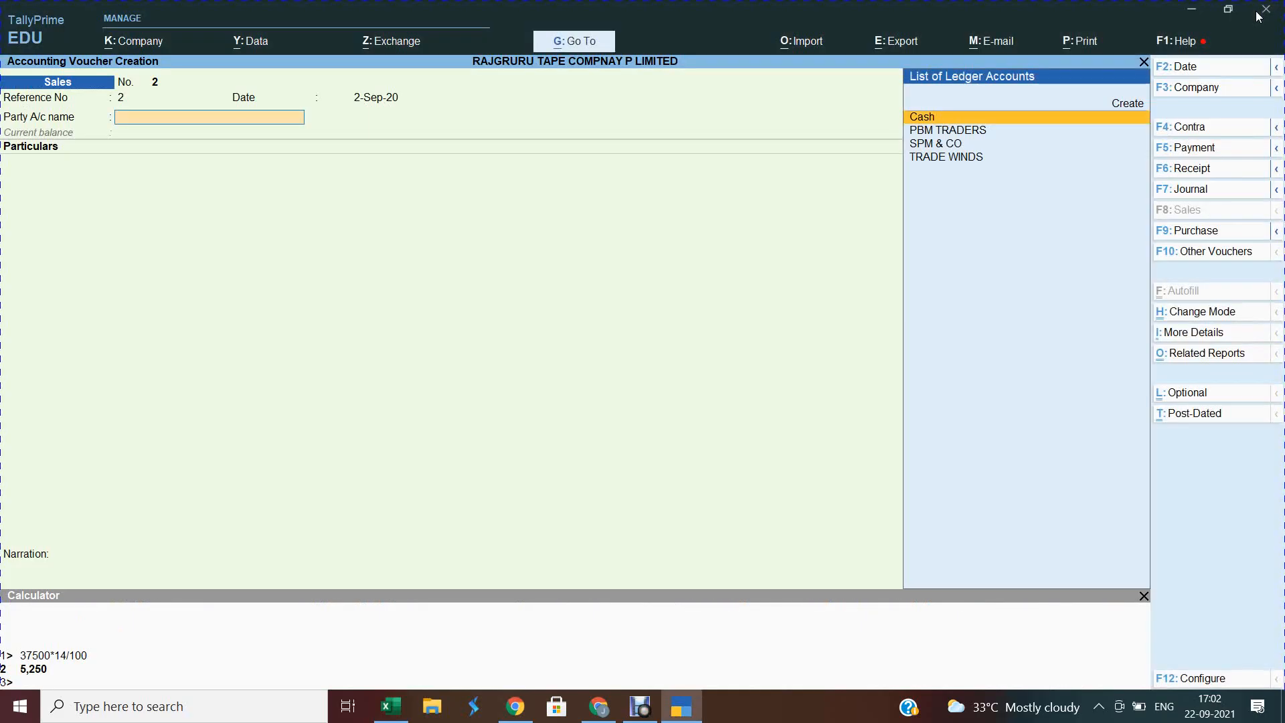
{"action": "key", "text": "Down"}
{"action": "key", "text": "Return"}
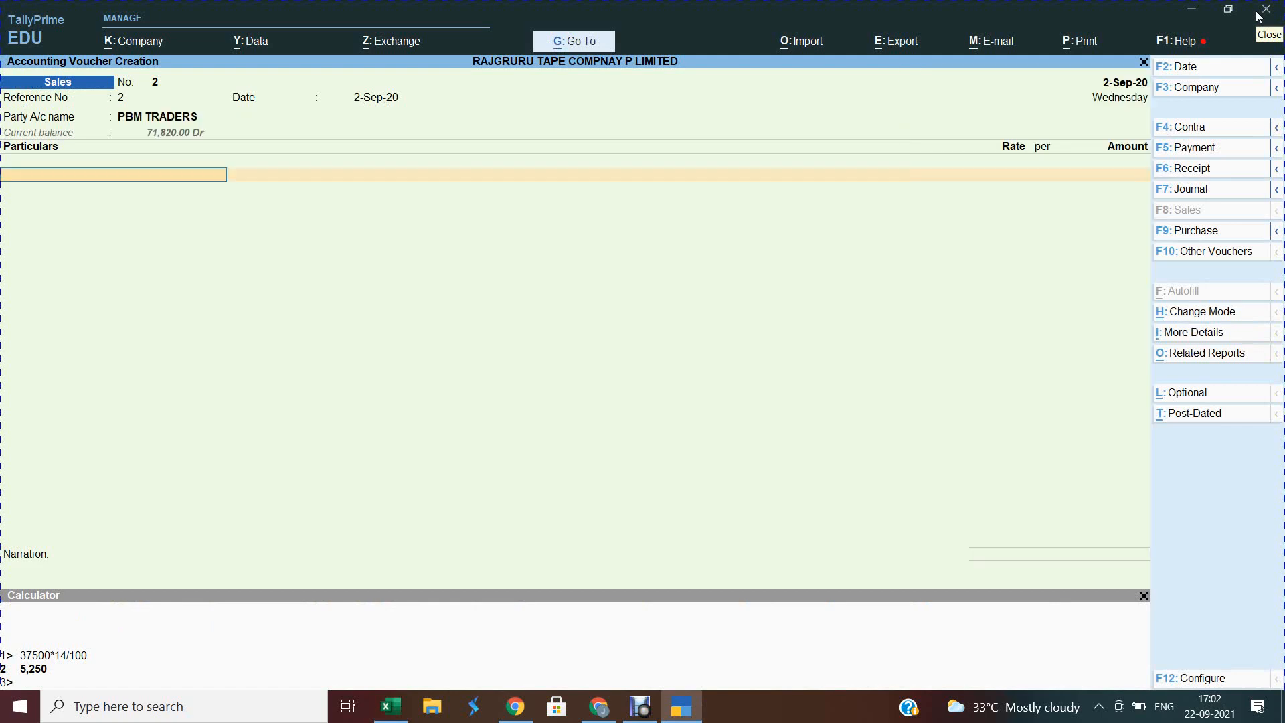
Add the GST LOCAL SALES ledger for the workbook's taxable amount of 72,200 and assign its 5% tax classification.
{"action": "type", "text": "gst"}
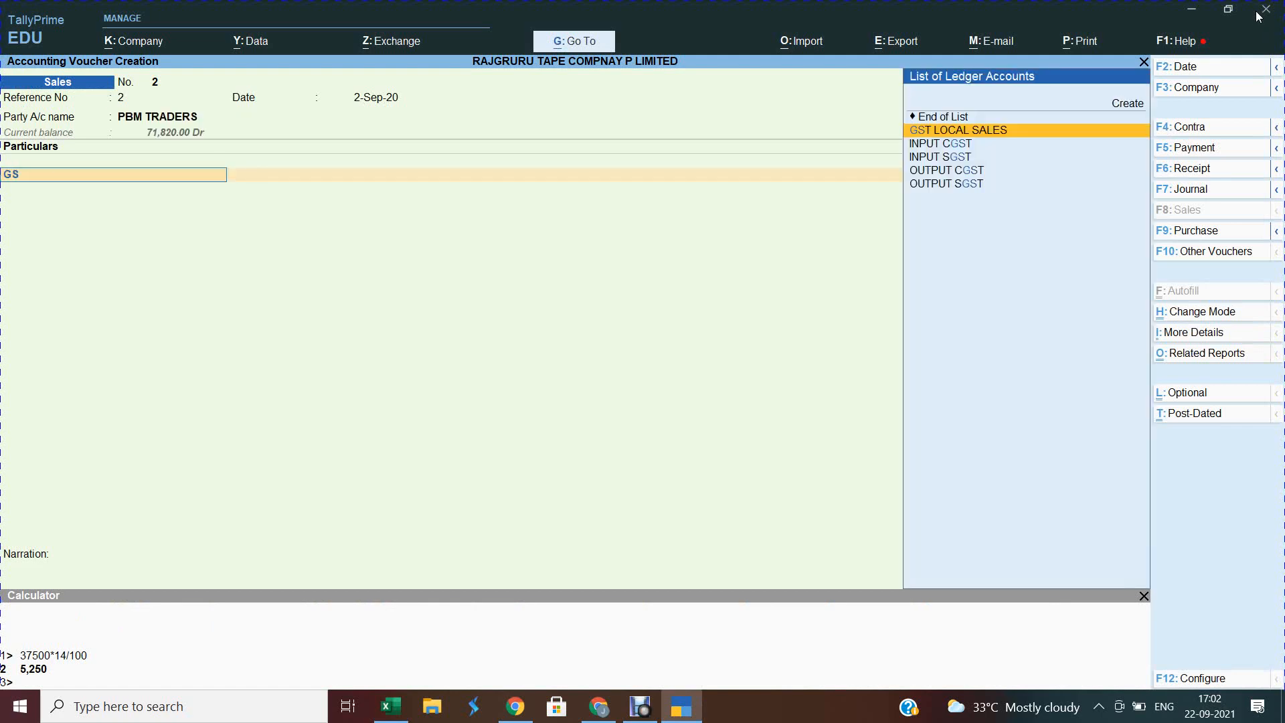
{"action": "key", "text": "Return"}
{"action": "key", "text": "alt+Tab"}
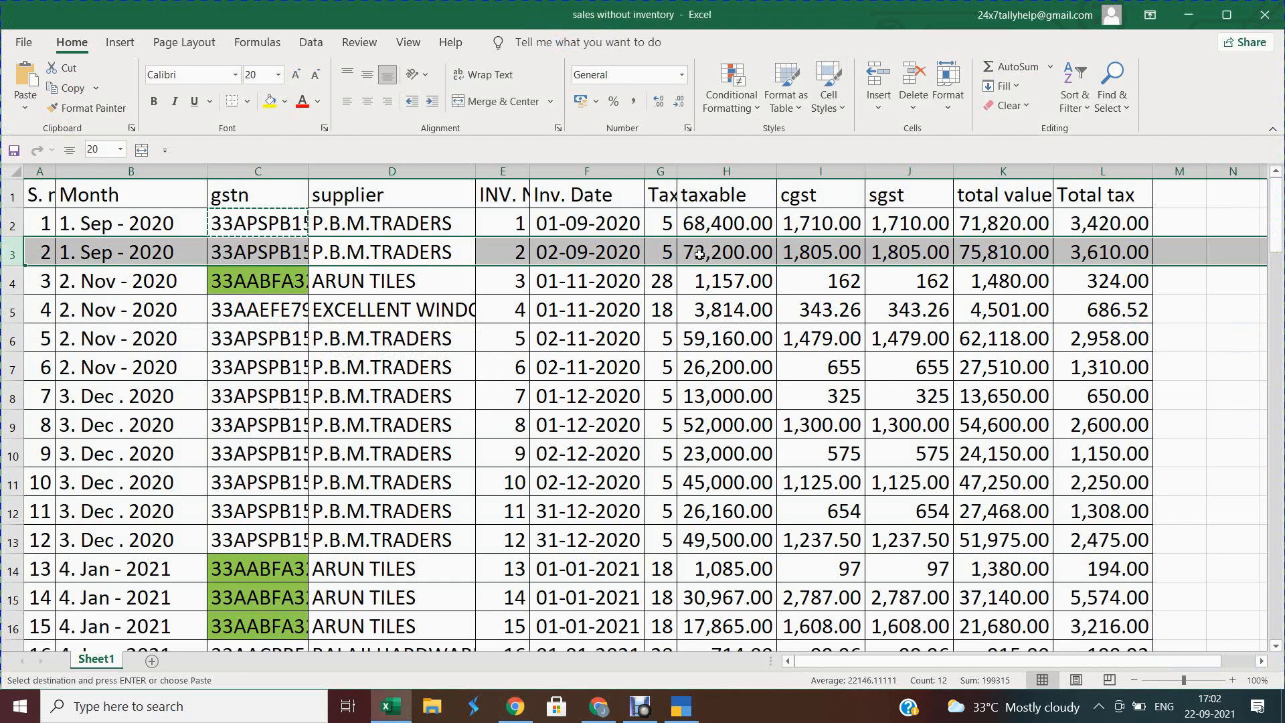
{"action": "key", "text": "alt+Tab"}
{"action": "type", "text": "722"}
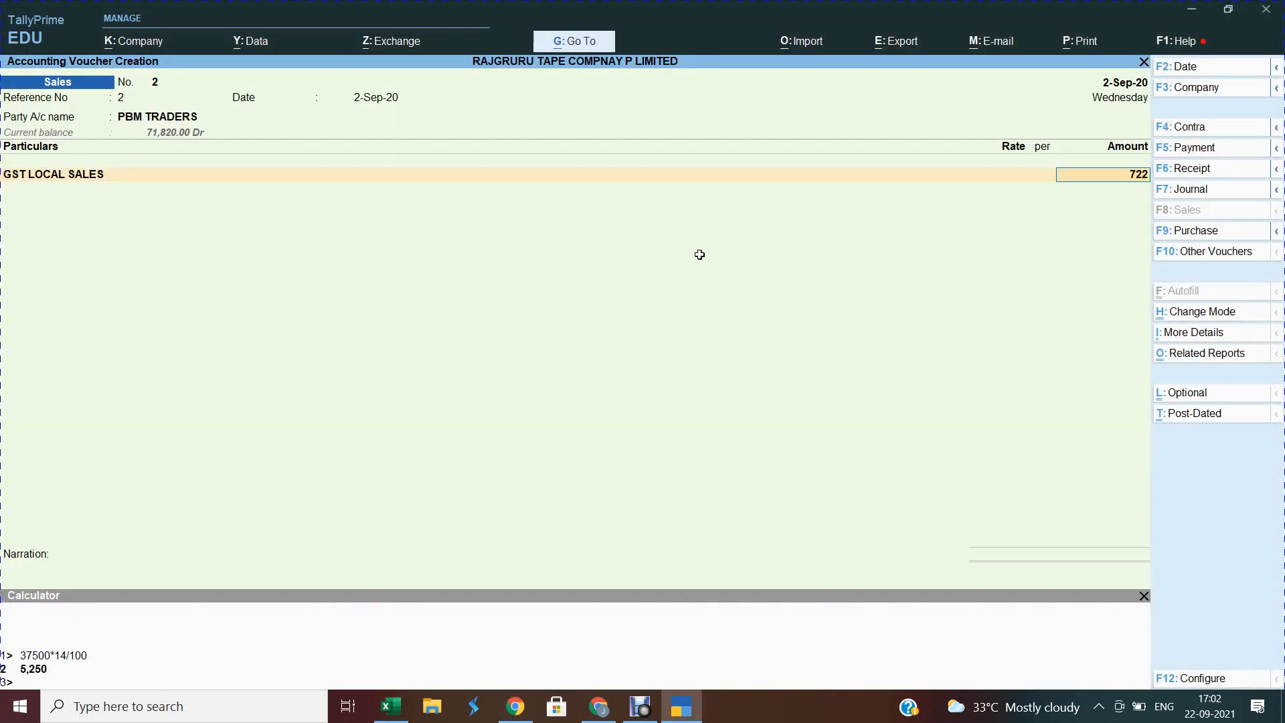
{"action": "key", "text": "Return"}
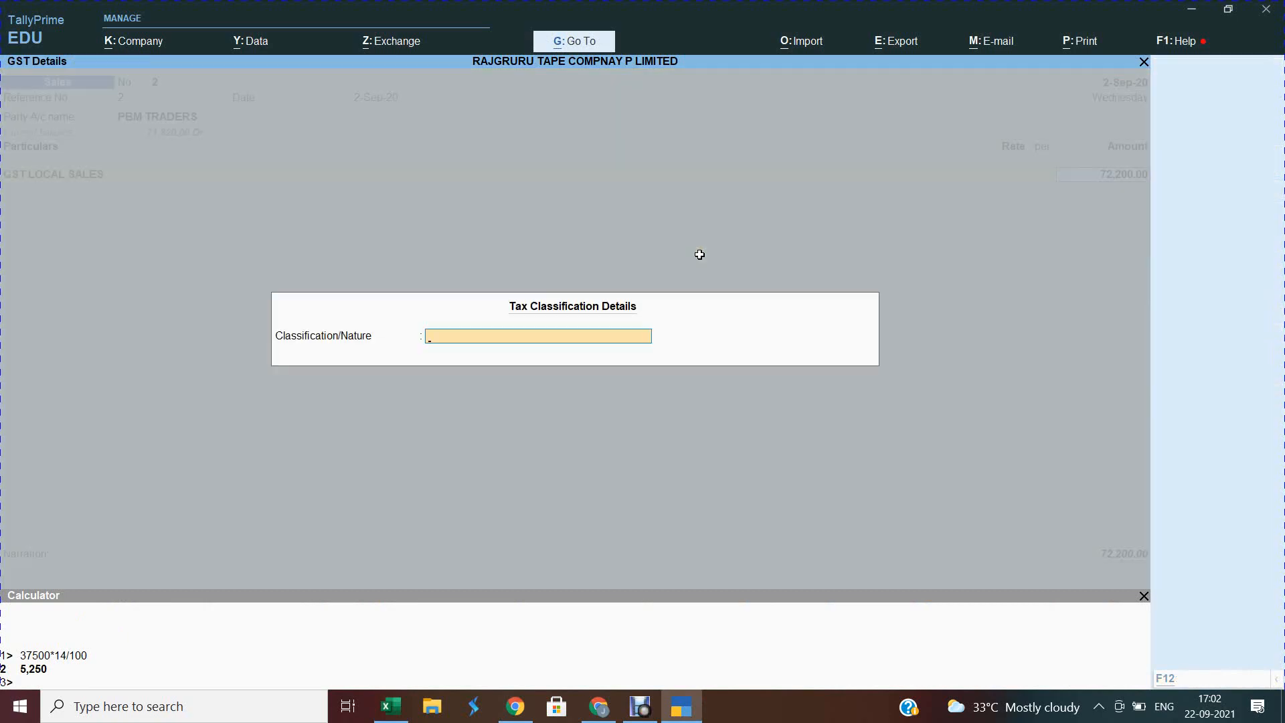
{"action": "key", "text": "alt+Tab"}
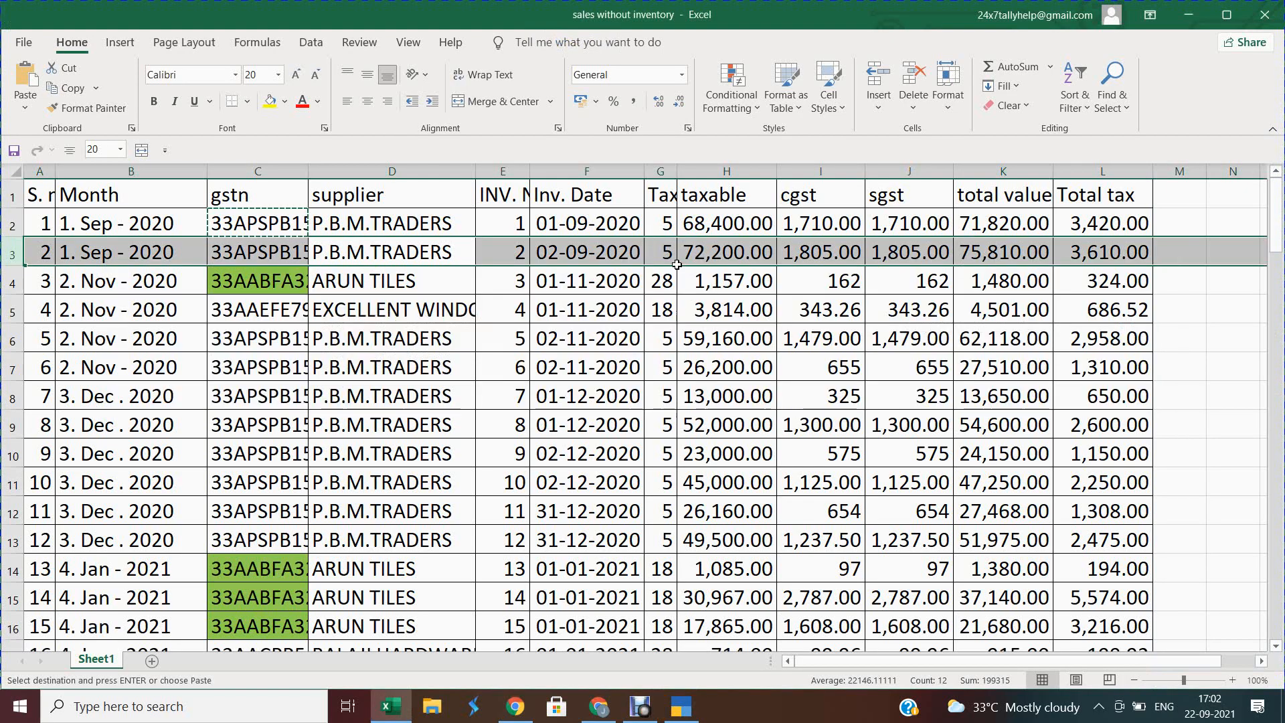
{"action": "key", "text": "alt+Tab"}
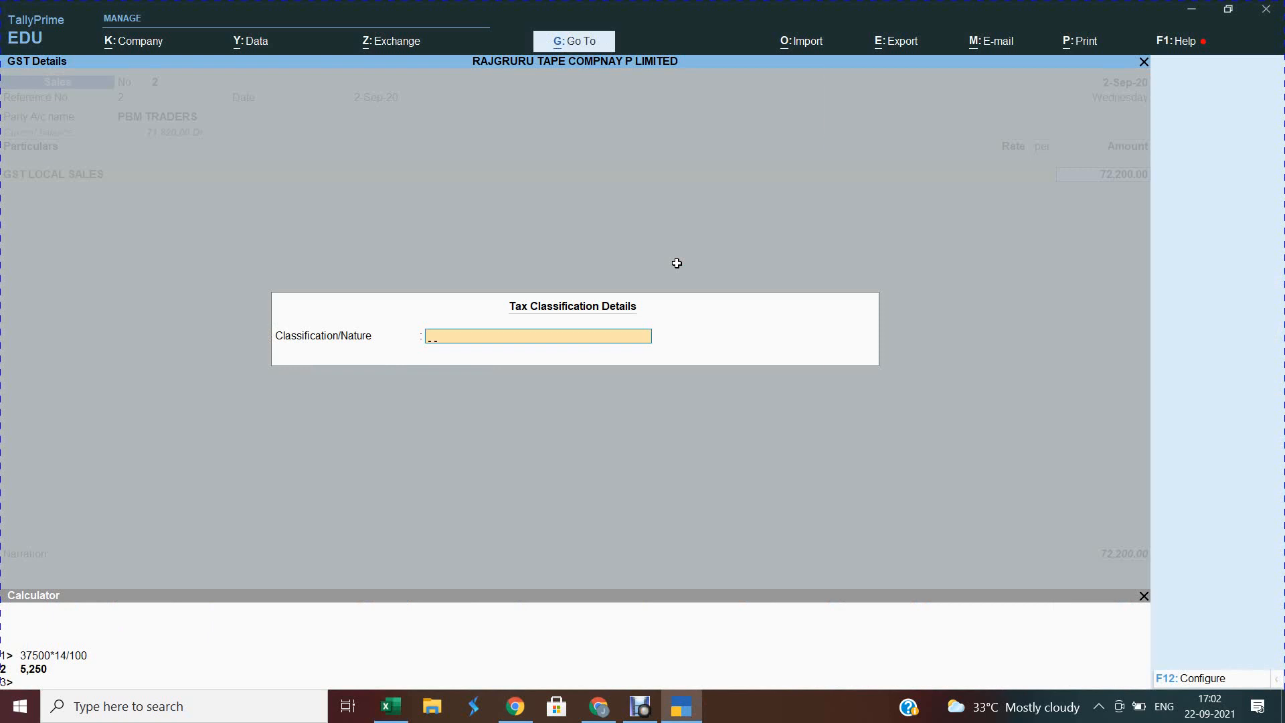
{"action": "key", "text": "Return"}
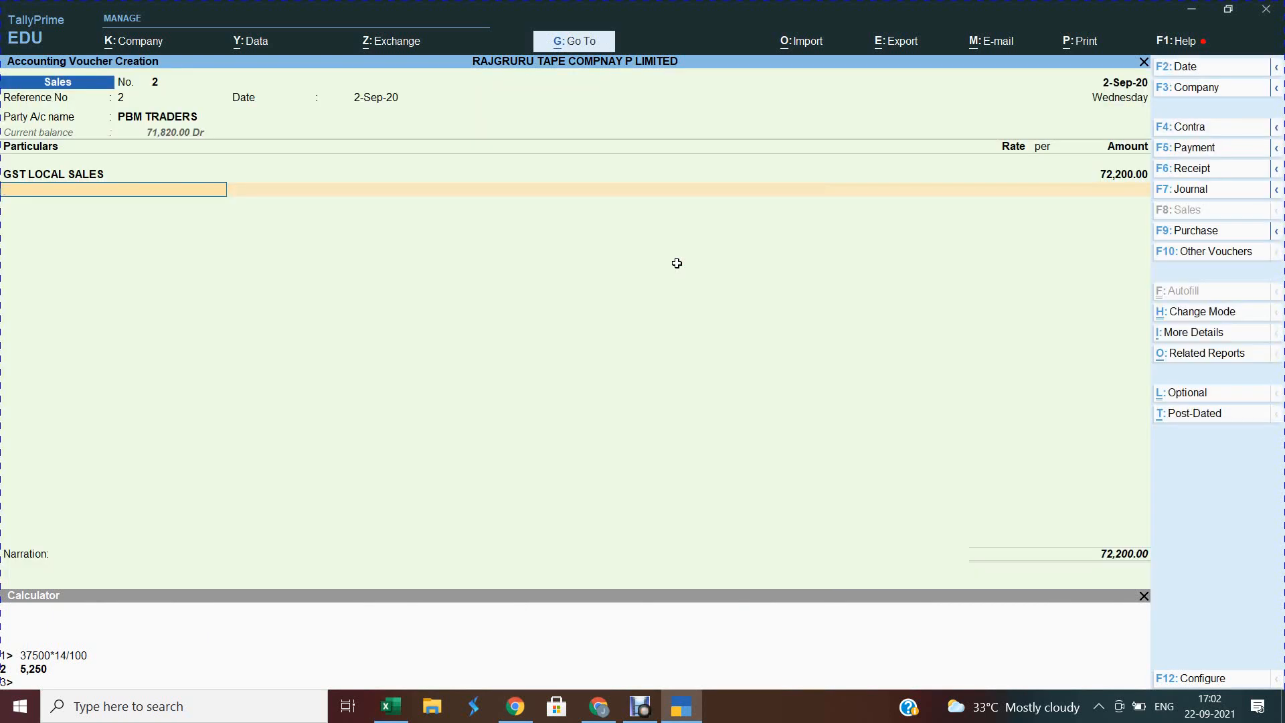
Add the OUTPUT CGST and OUTPUT SGST ledgers to the voucher with their calculated tax amounts.
{"action": "type", "text": "OUT"}
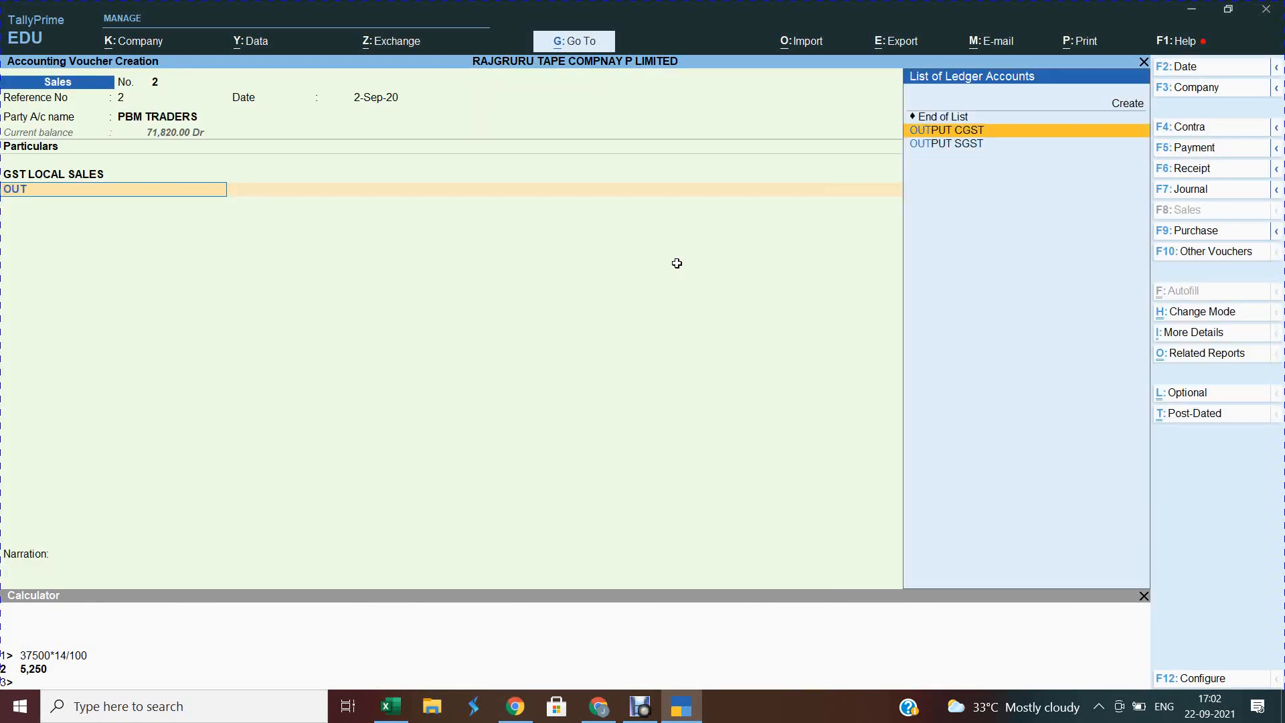
{"action": "key", "text": "Return"}
{"action": "key", "text": "Return"}
{"action": "type", "text": "OUT"}
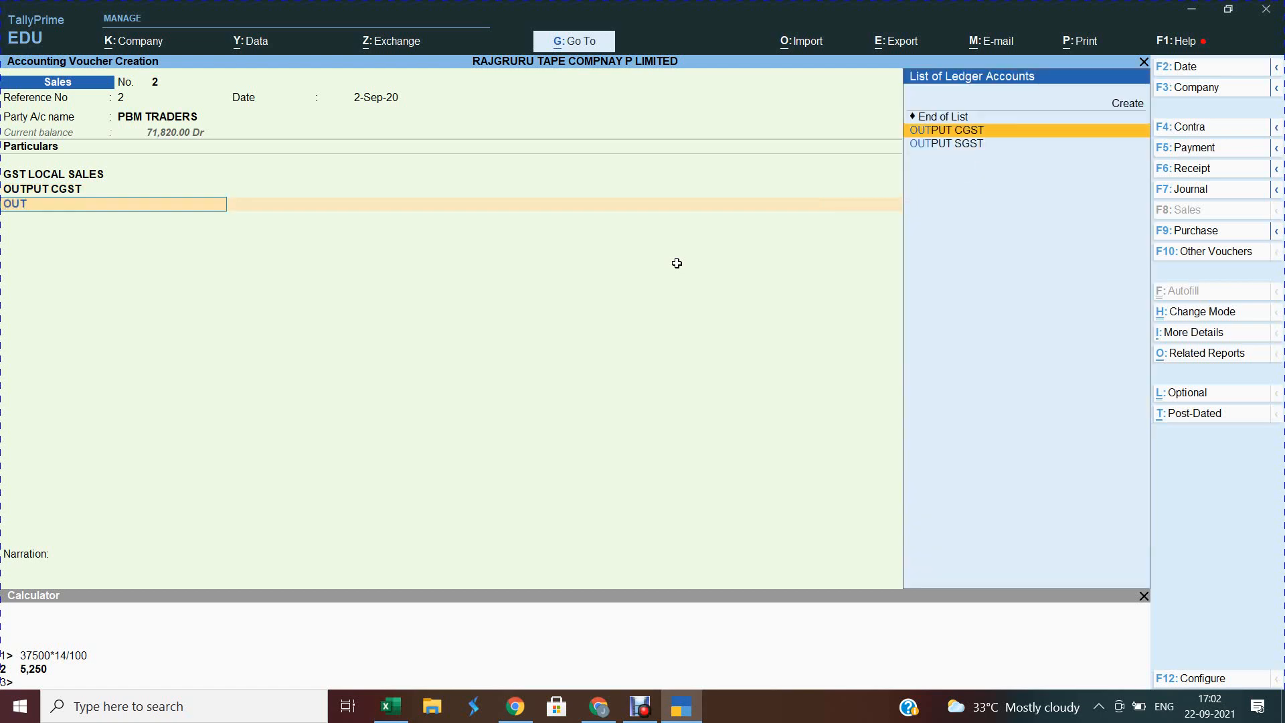
{"action": "key", "text": "Down"}
{"action": "key", "text": "Return"}
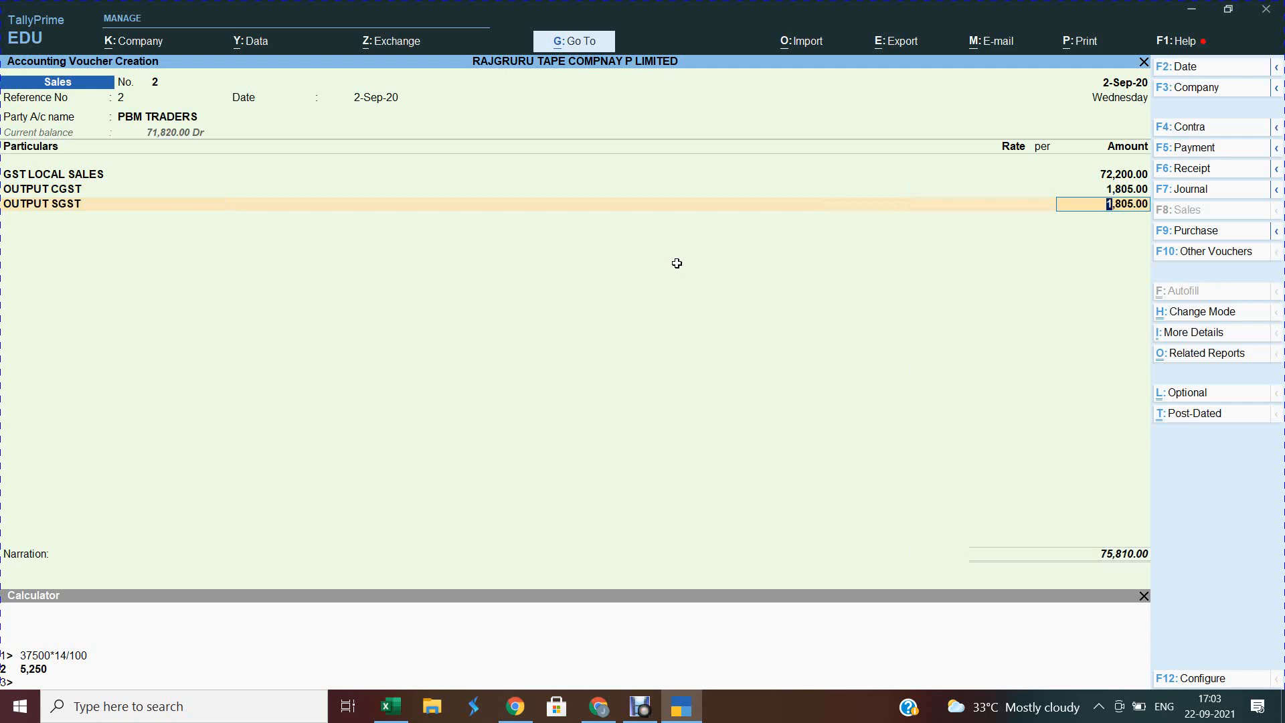
Review the voucher's detailed GST tax analysis, and save the voucher by accepting the modified tax details with conflicts to resolve.
{"action": "key", "text": "alt+a"}
{"action": "key", "text": "alt+F5"}
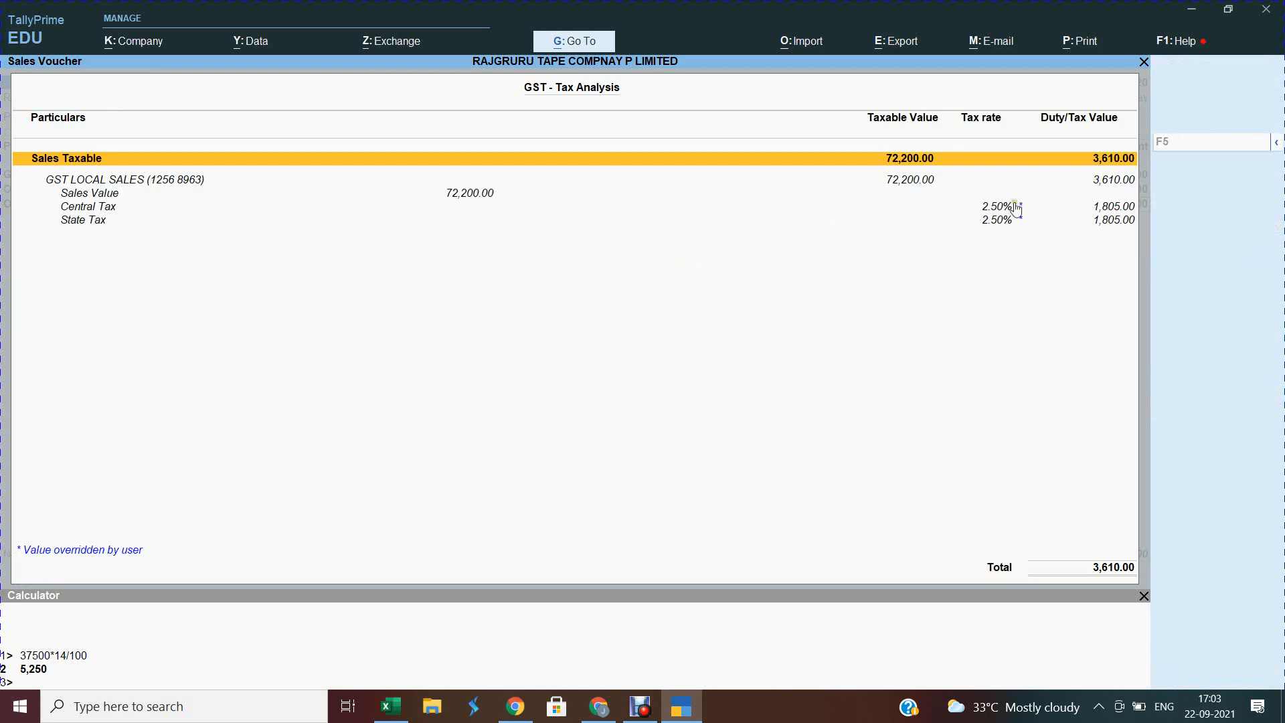
{"action": "key", "text": "Escape"}
{"action": "key", "text": "ctrl"}
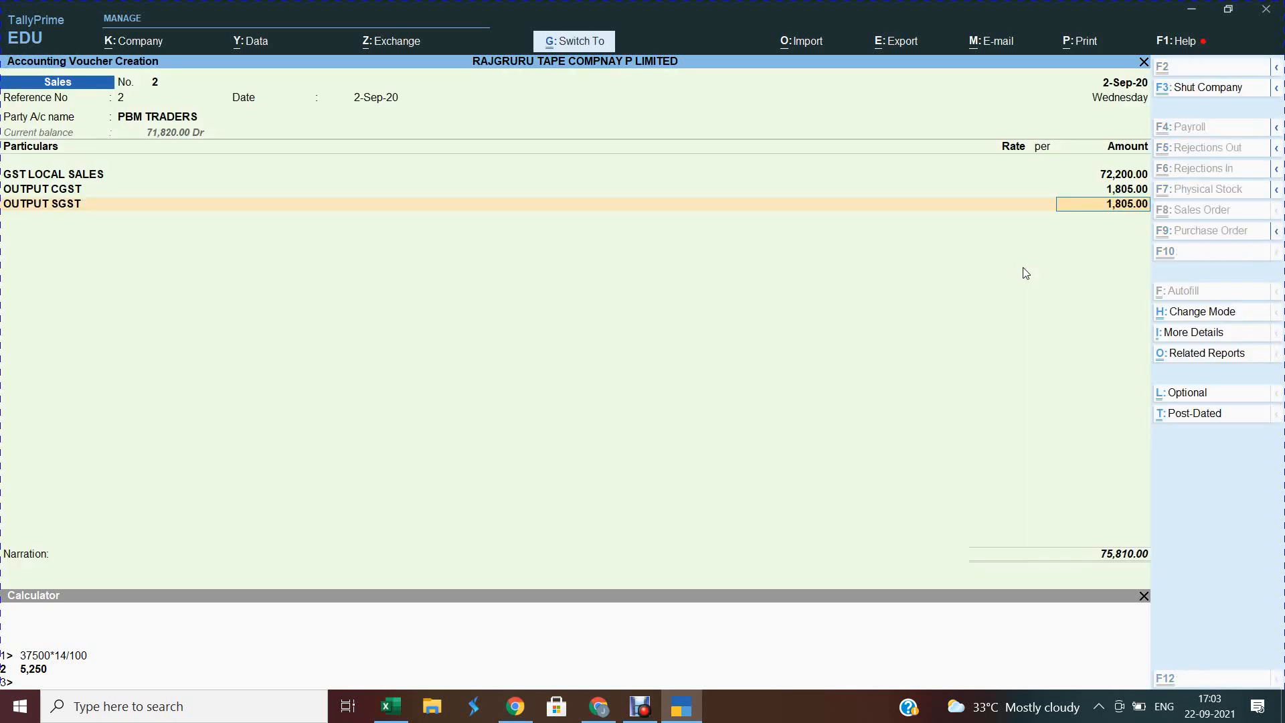
{"action": "key", "text": "ctrl+a"}
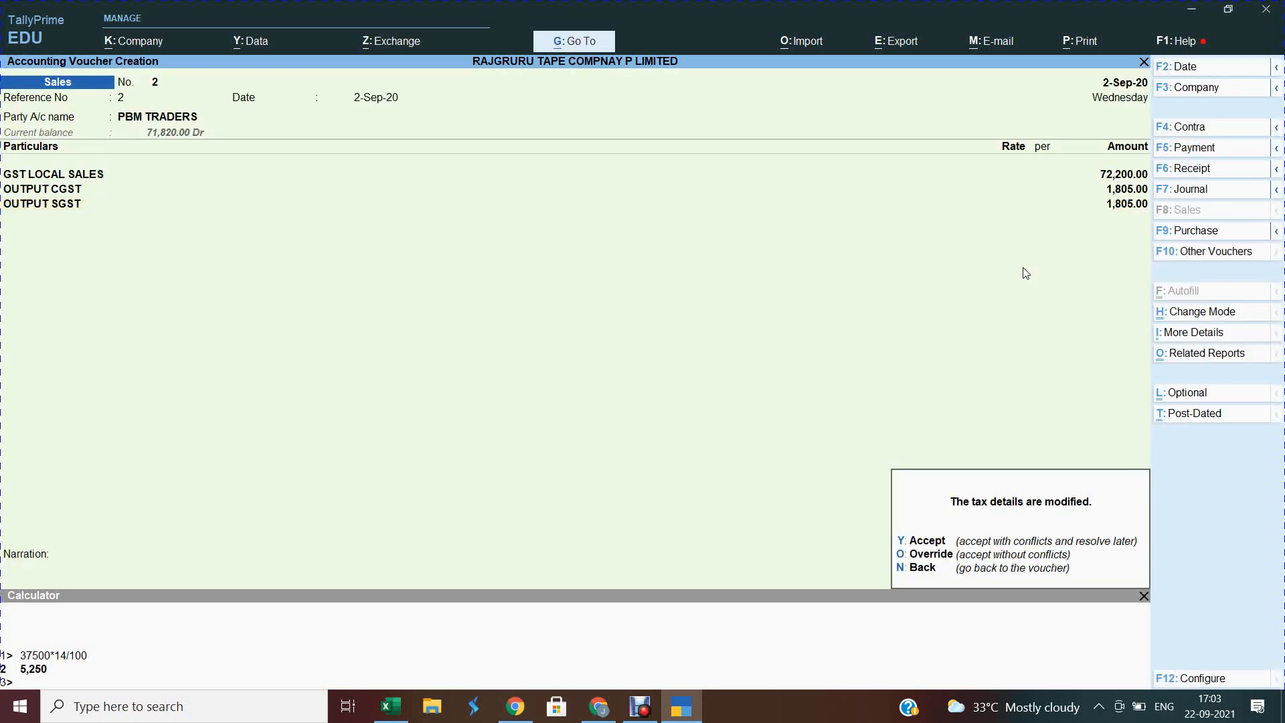
{"action": "key", "text": "y"}
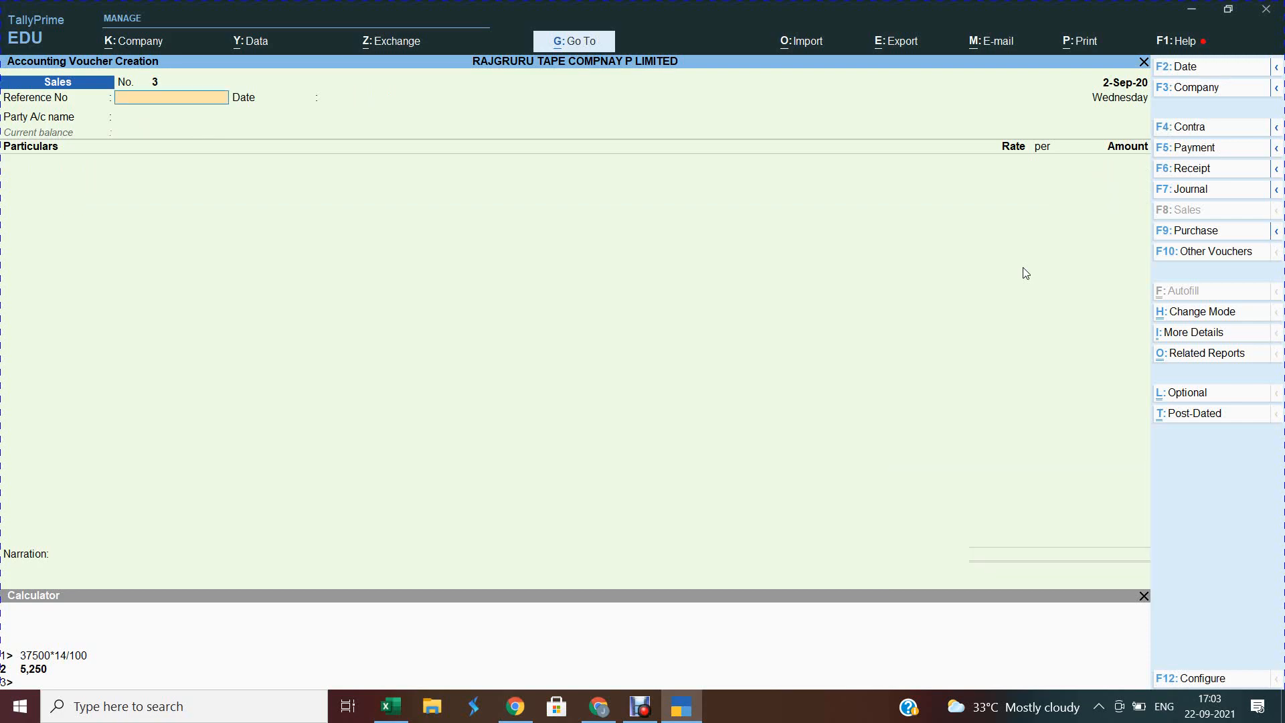
Switch to the Excel workbook and select the entire row of the third invoice, ARUN TILES dated 01-11-2020.
{"action": "key", "text": "alt+Tab"}
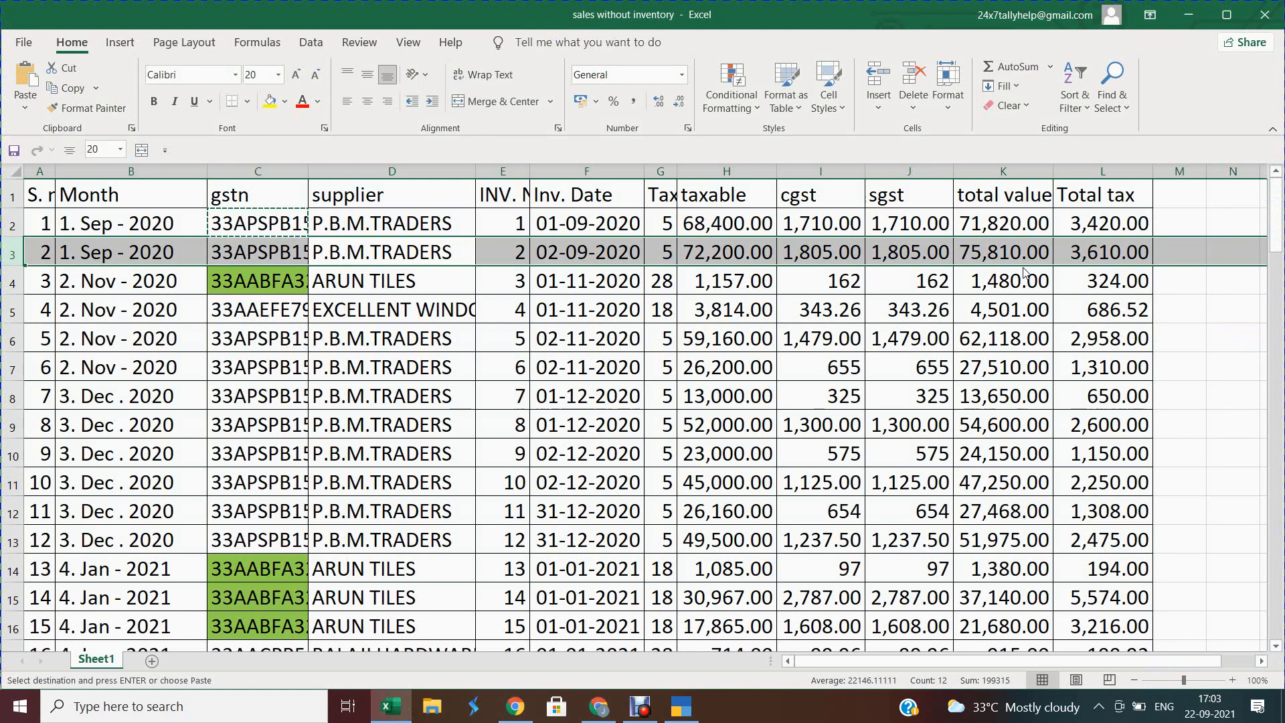
{"action": "key", "text": "Down"}
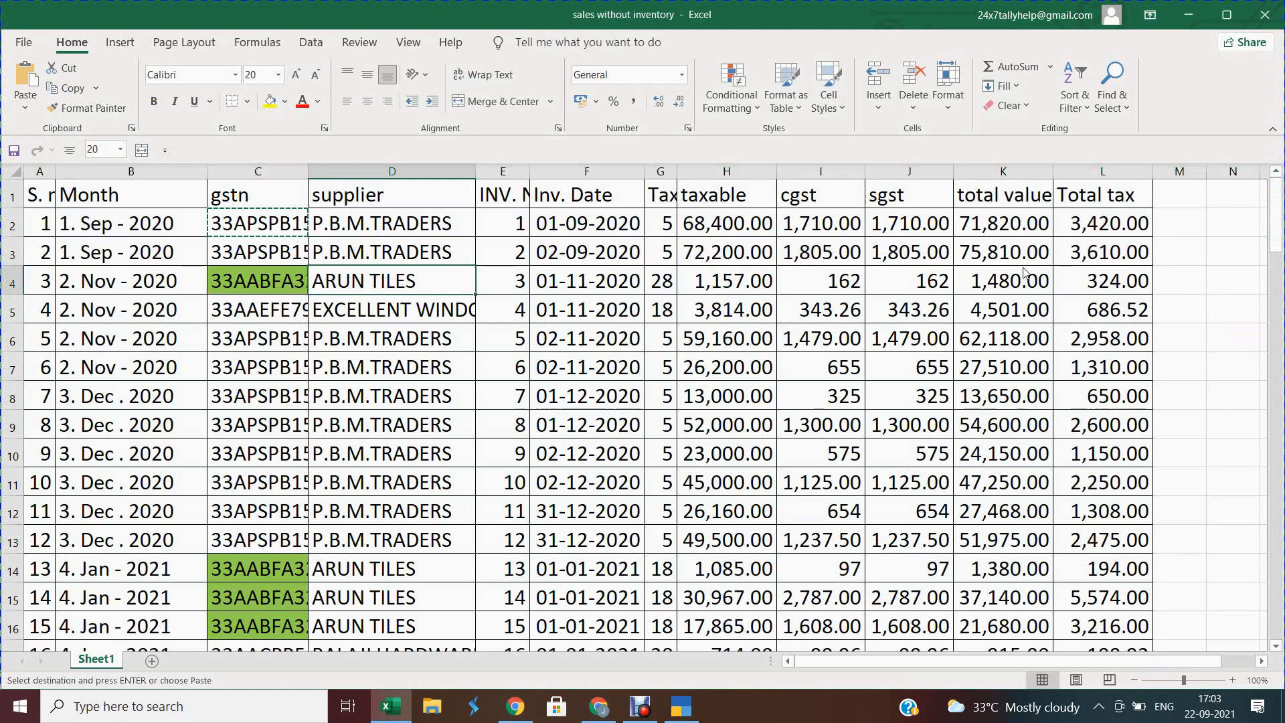
{"action": "key", "text": "shift+space"}
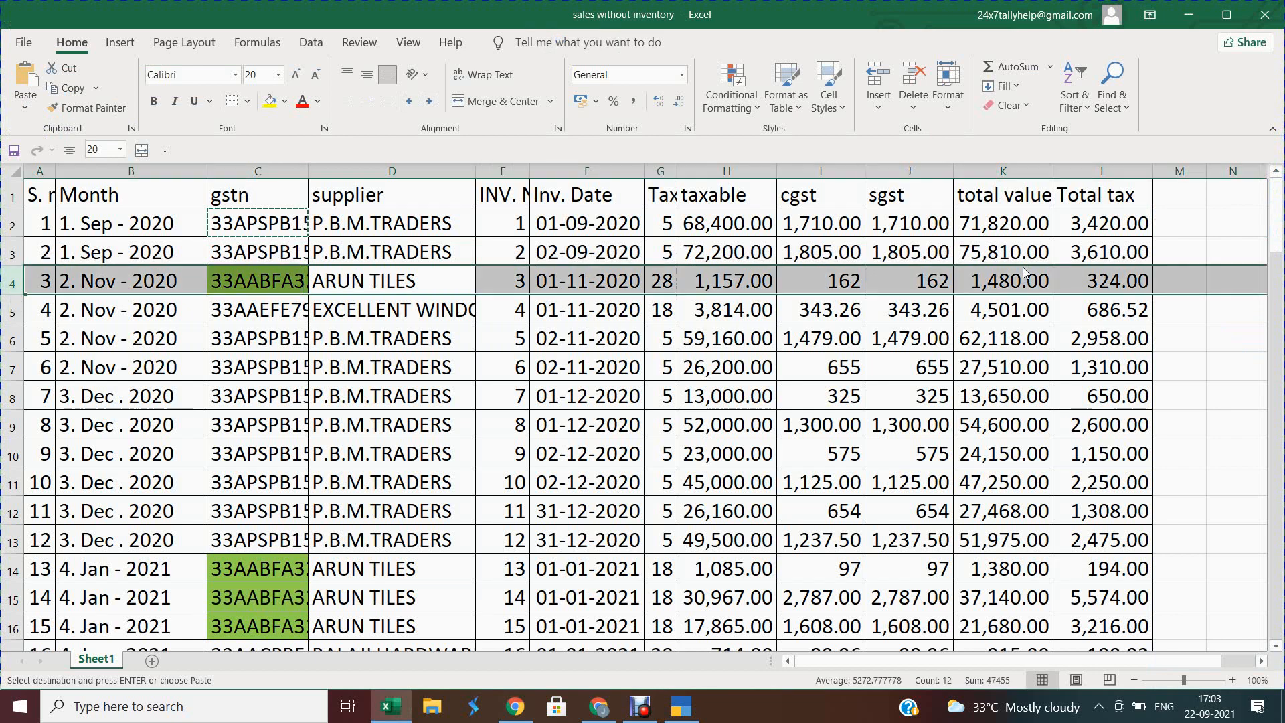
Return to TallyPrime, set the new sales voucher's date to 1.11.2020, and enter reference number 3.
{"action": "key", "text": "alt+Tab"}
{"action": "key", "text": "alt+Tab"}
{"action": "key", "text": "alt+Tab"}
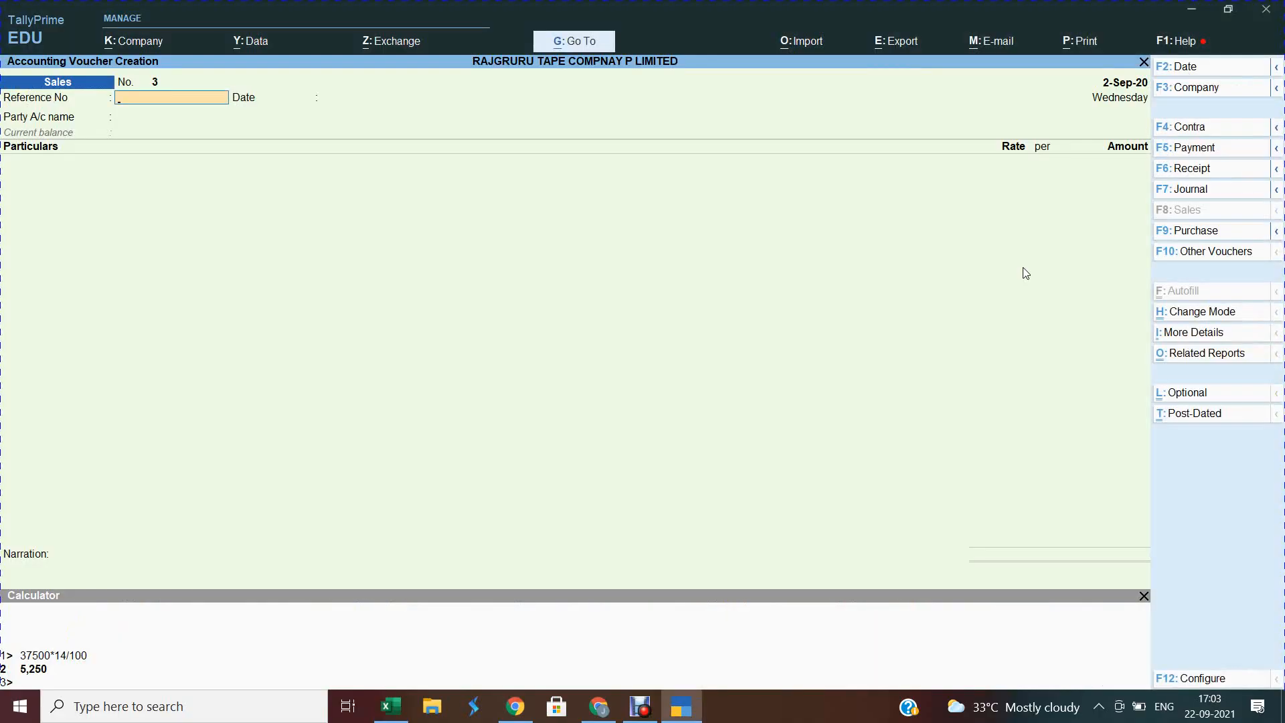
{"action": "key", "text": "F2"}
{"action": "type", "text": "1.11.2020"}
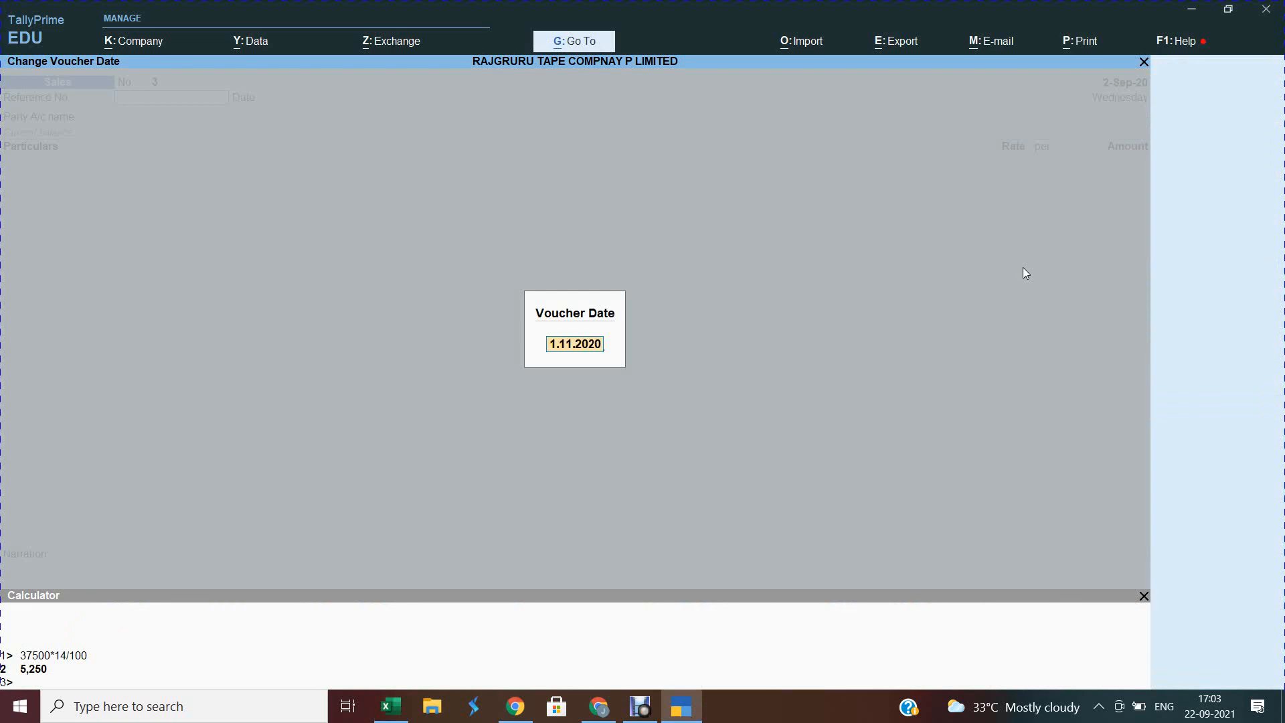
{"action": "key", "text": "Return"}
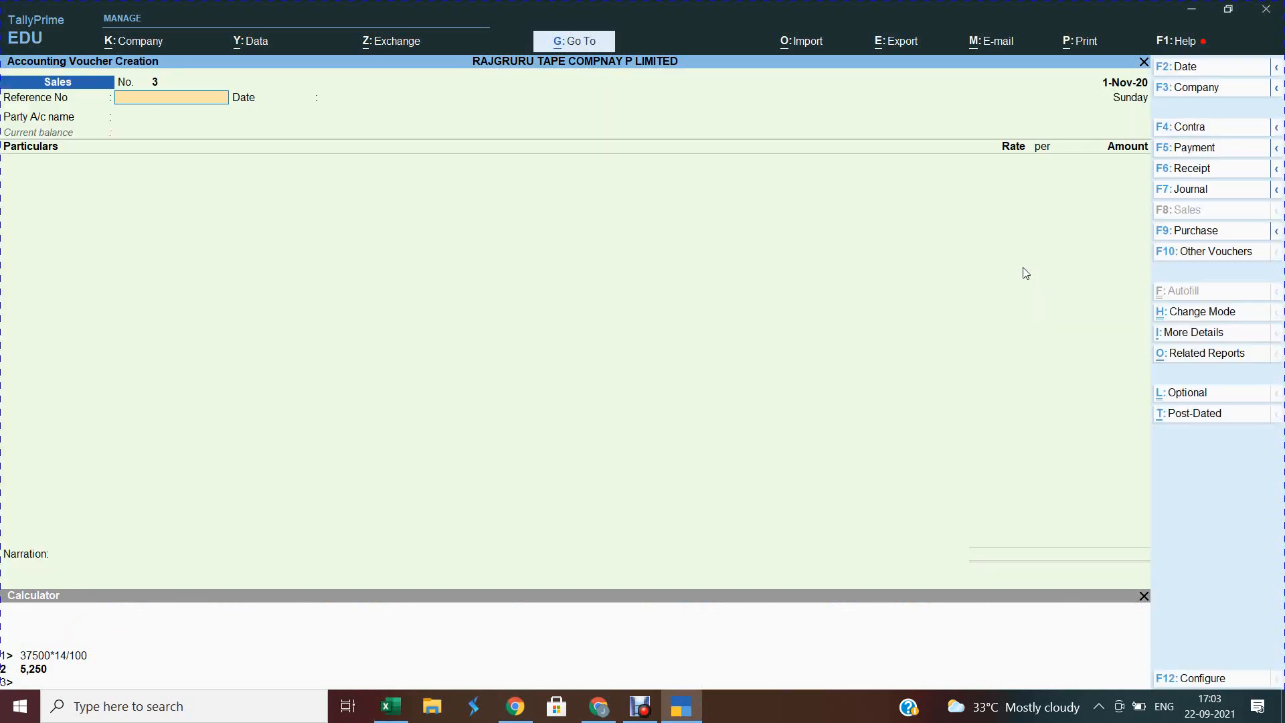
{"action": "type", "text": "3"}
{"action": "key", "text": "Return"}
{"action": "key", "text": "Return"}
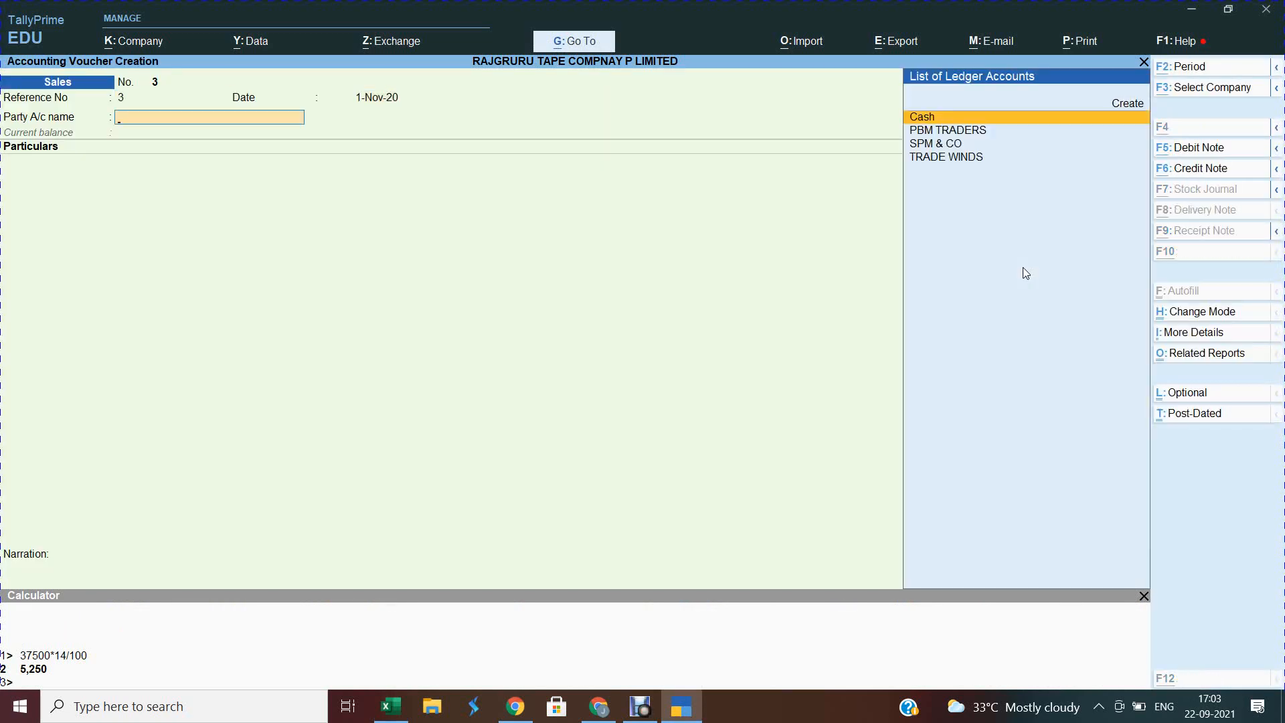
Start a new party ledger from the voucher, named ARUN TILES and grouped under Sundry Debtors.
{"action": "key", "text": "alt+c"}
{"action": "type", "text": "ARUN T"}
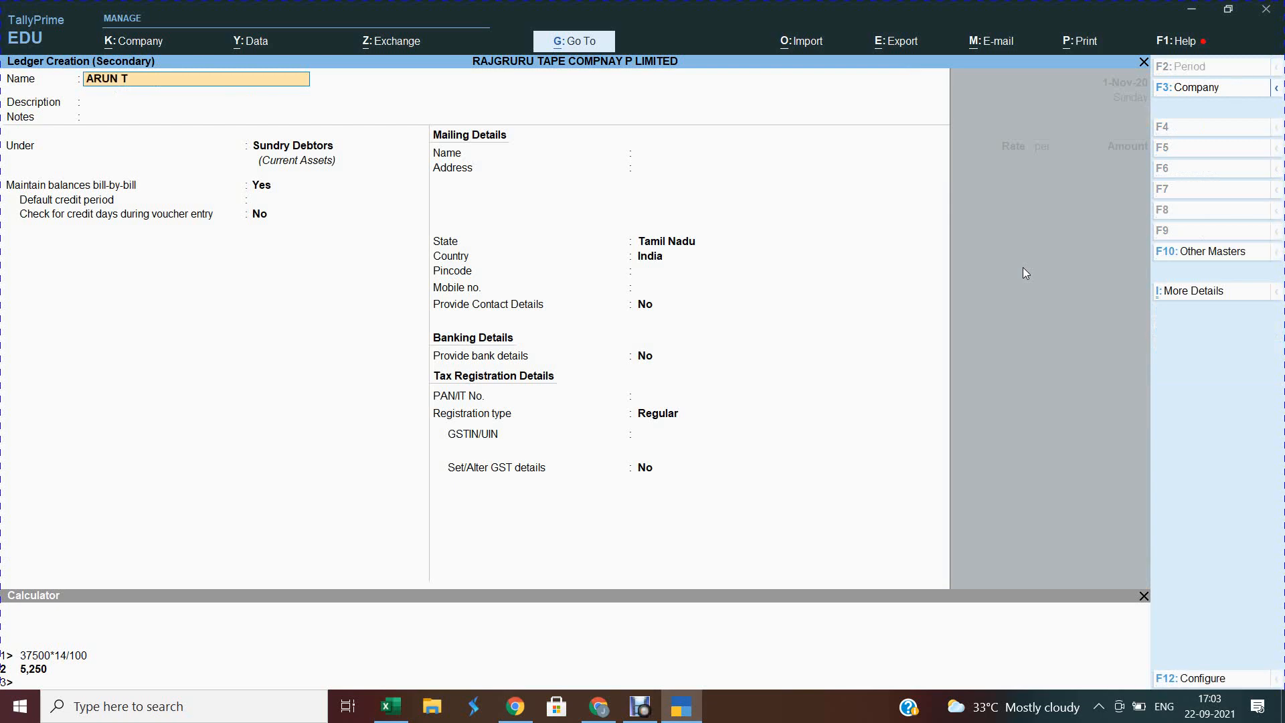
{"action": "type", "text": "ILES"}
{"action": "key", "text": "Return"}
{"action": "key", "text": "Return"}
{"action": "key", "text": "Return"}
{"action": "key", "text": "Return"}
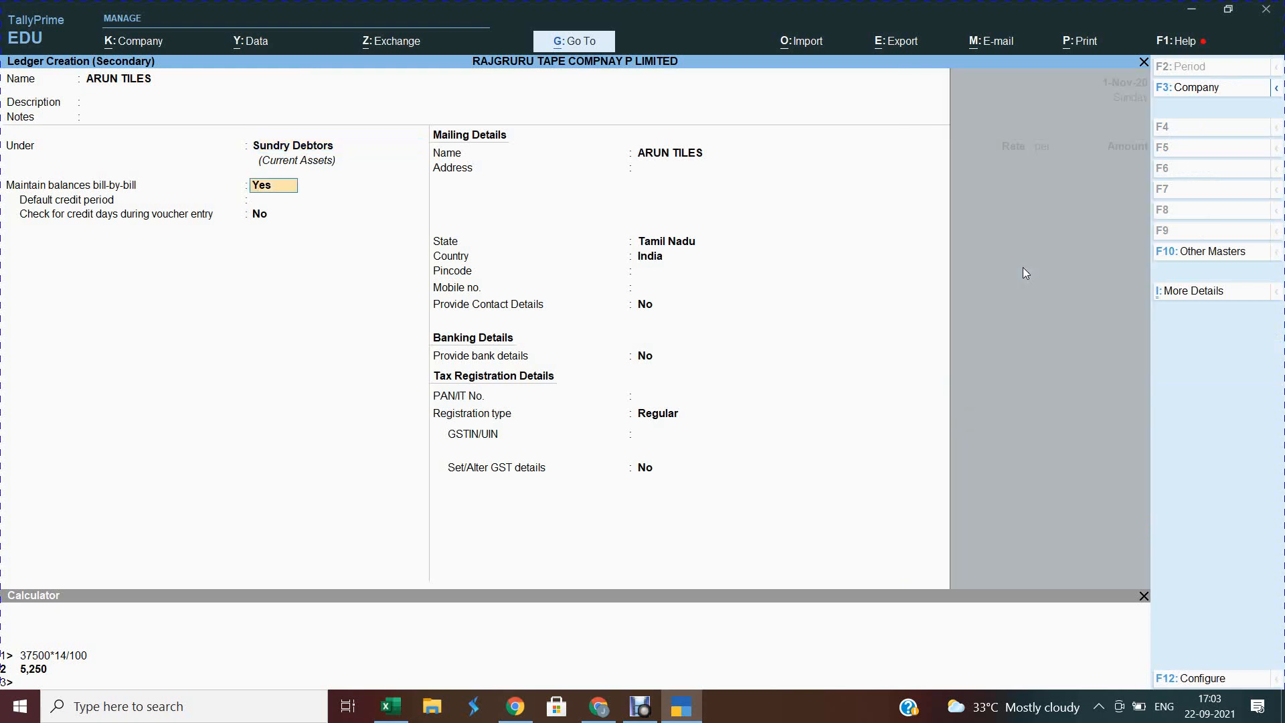
Keep bill-by-bill balances for the ARUN TILES ledger and set its default credit period to 15 days.
{"action": "key", "text": "Return"}
{"action": "type", "text": "15"}
{"action": "key", "text": "Return"}
{"action": "key", "text": "Return"}
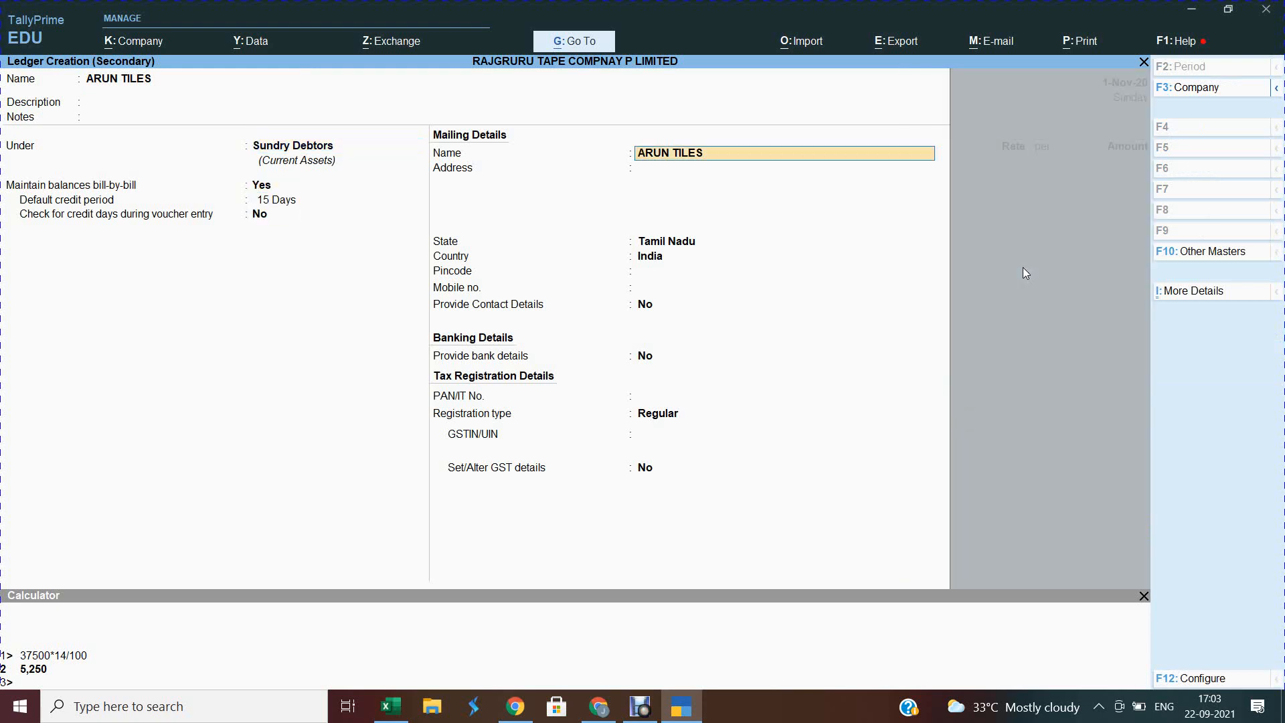
Keep the default mailing, contact and banking details and the Regular registration type for the ARUN TILES ledger.
{"action": "key", "text": "Return"}
{"action": "key", "text": "Return"}
{"action": "key", "text": "Return"}
{"action": "key", "text": "Return"}
{"action": "key", "text": "Return"}
{"action": "key", "text": "Return"}
{"action": "key", "text": "Return"}
{"action": "key", "text": "Return"}
{"action": "key", "text": "Return"}
{"action": "key", "text": "Return"}
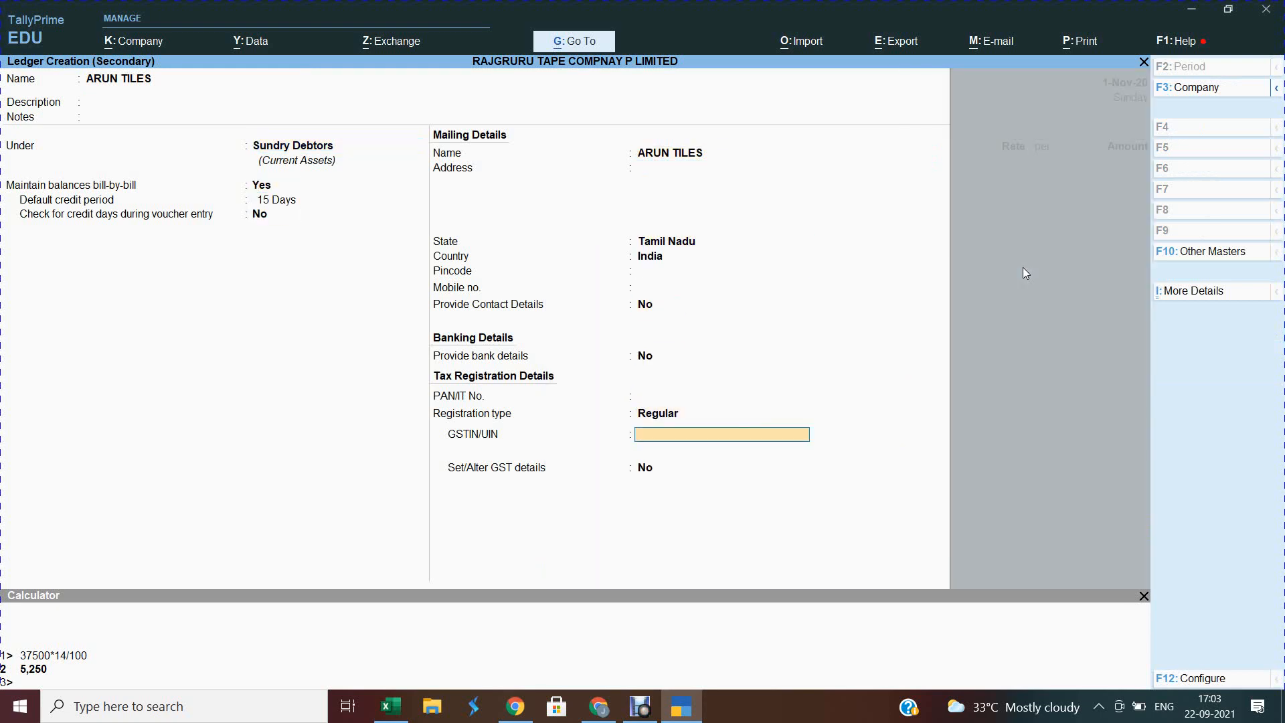
Copy the GSTIN of ARUN TILES from the Excel workbook into the TallyPrime ledger, leave Set/Alter GST details at No, and save the ledger.
{"action": "key", "text": "alt+Tab"}
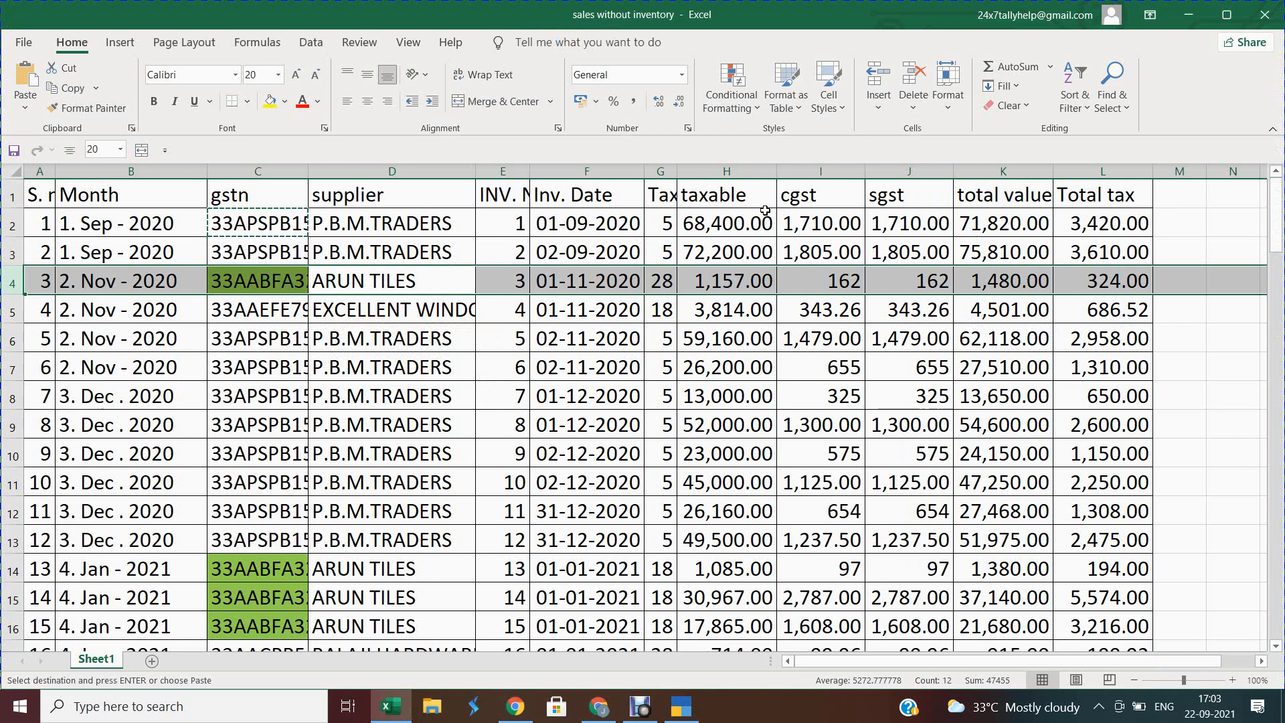
{"action": "left_click", "coordinate": [279, 281]}
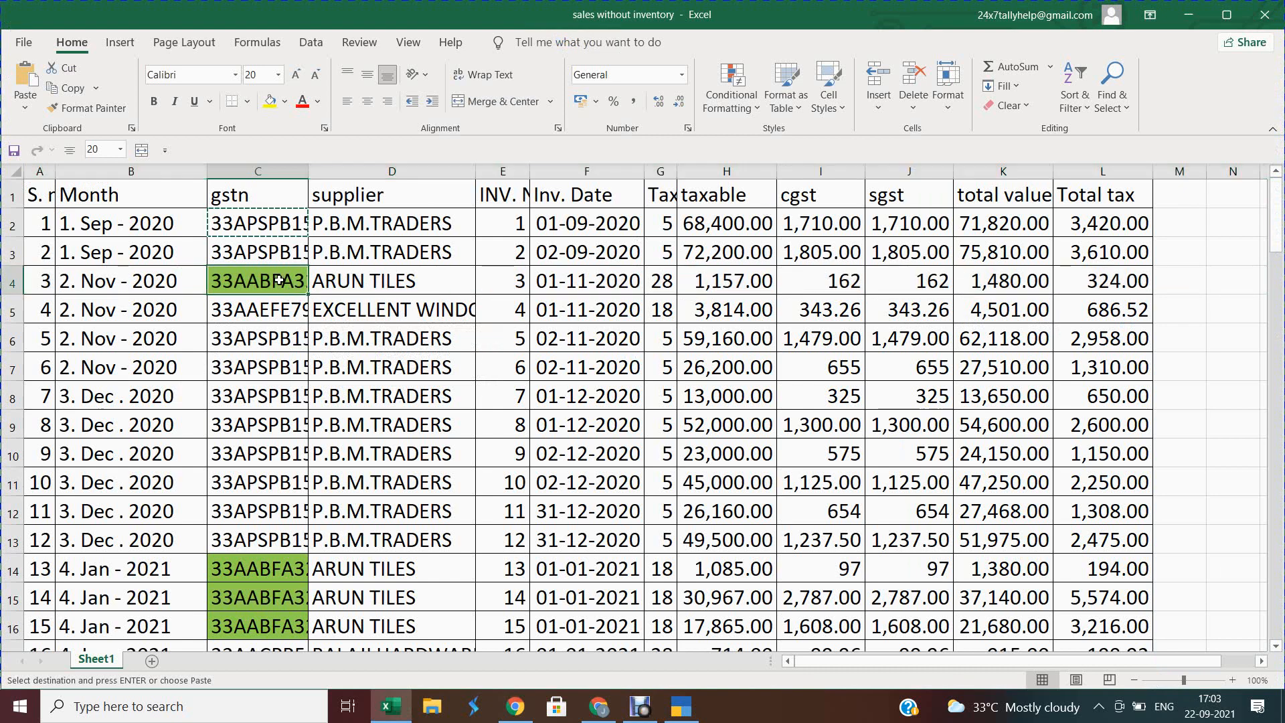
{"action": "key", "text": "ctrl+c"}
{"action": "key", "text": "alt+Tab"}
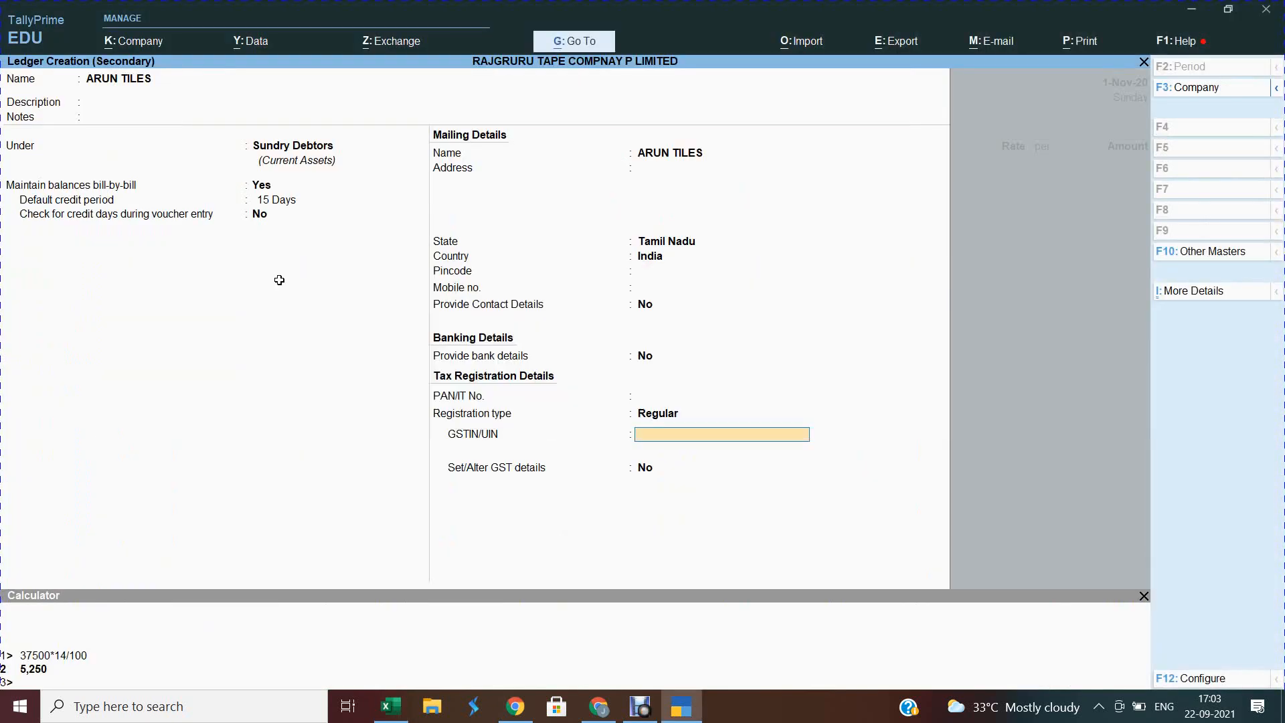
{"action": "key", "text": "ctrl+alt+v"}
{"action": "key", "text": "Return"}
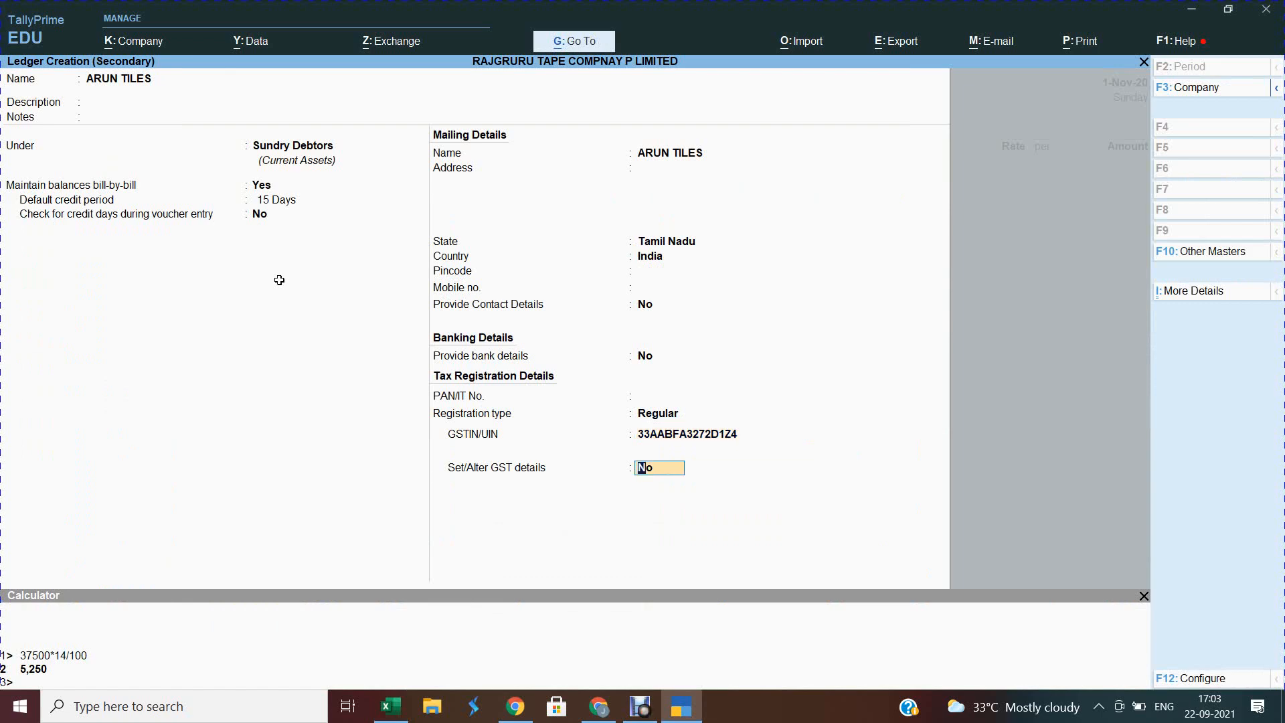
{"action": "key", "text": "Return"}
{"action": "key", "text": "Return"}
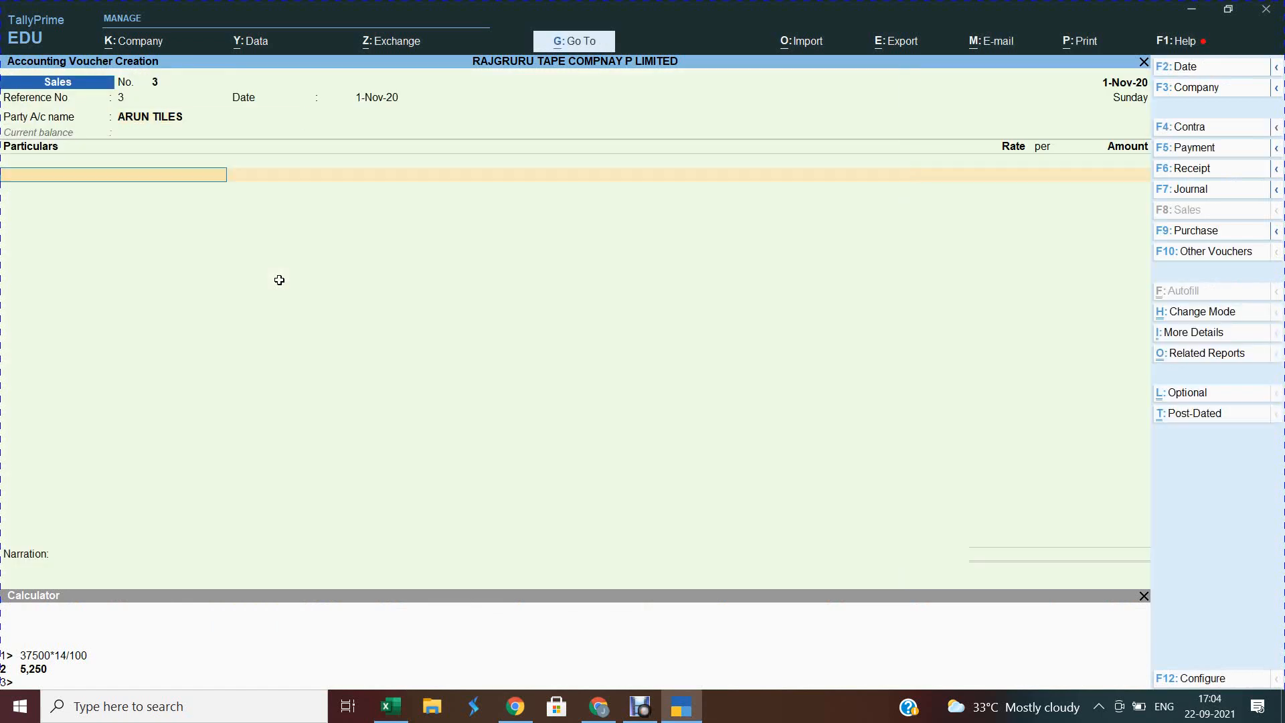
Switch to the Excel workbook and select the entire ARUN TILES invoice row to check its tax rate and taxable value.
{"action": "key", "text": "alt+Tab"}
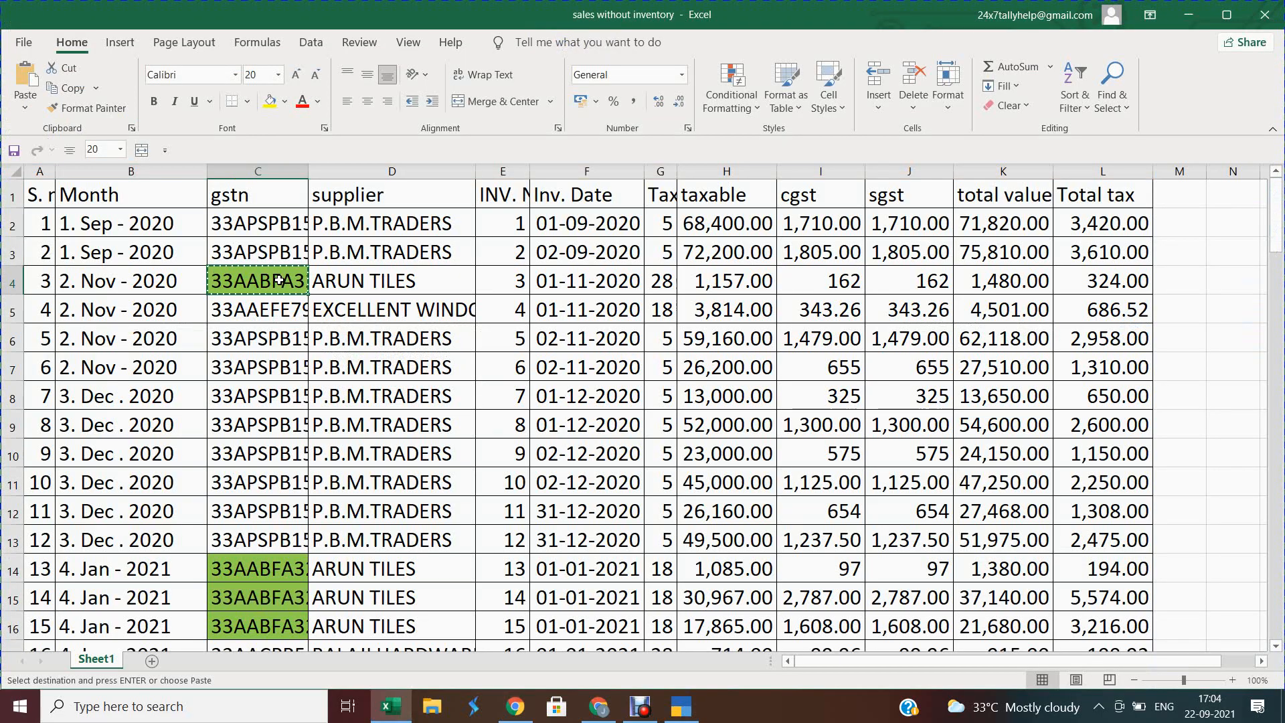
{"action": "left_click", "coordinate": [402, 285]}
{"action": "key", "text": "shift+space"}
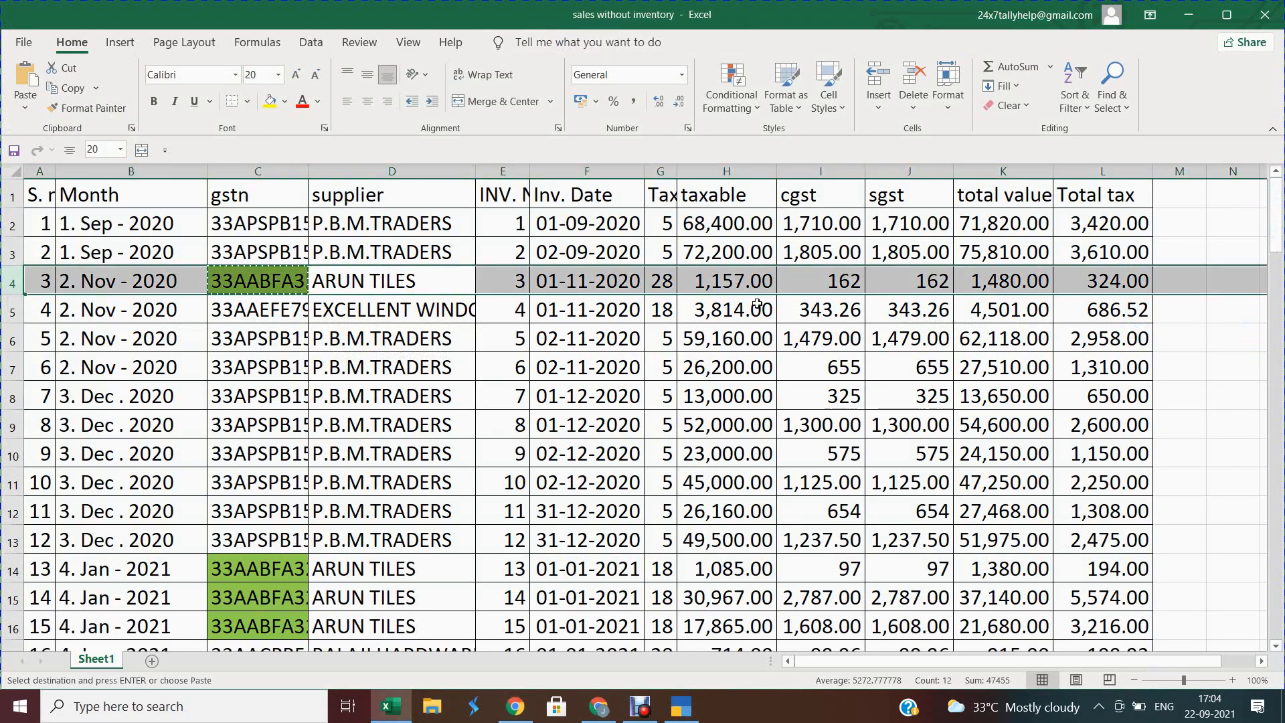
Return to TallyPrime and add GST LOCAL SALES for 1,157 to the voucher, with the 28% ITEMS tax classification.
{"action": "key", "text": "alt+Tab"}
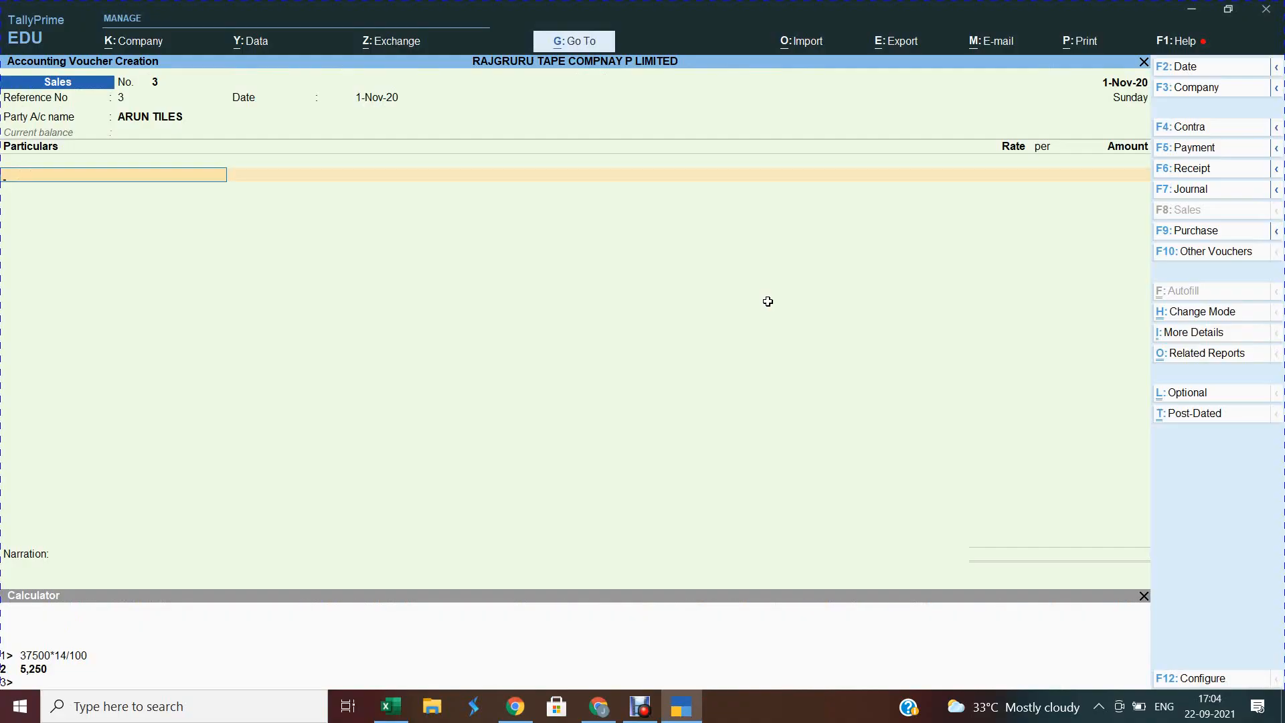
{"action": "type", "text": "GST"}
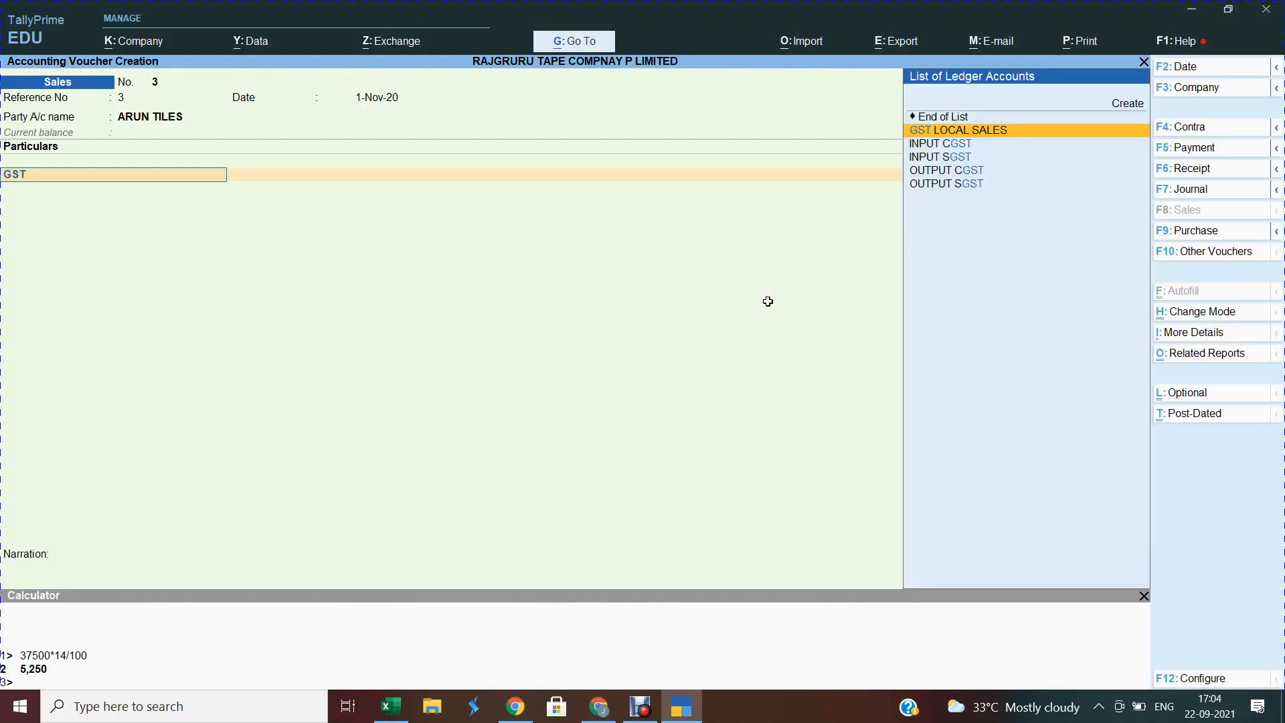
{"action": "key", "text": "Return"}
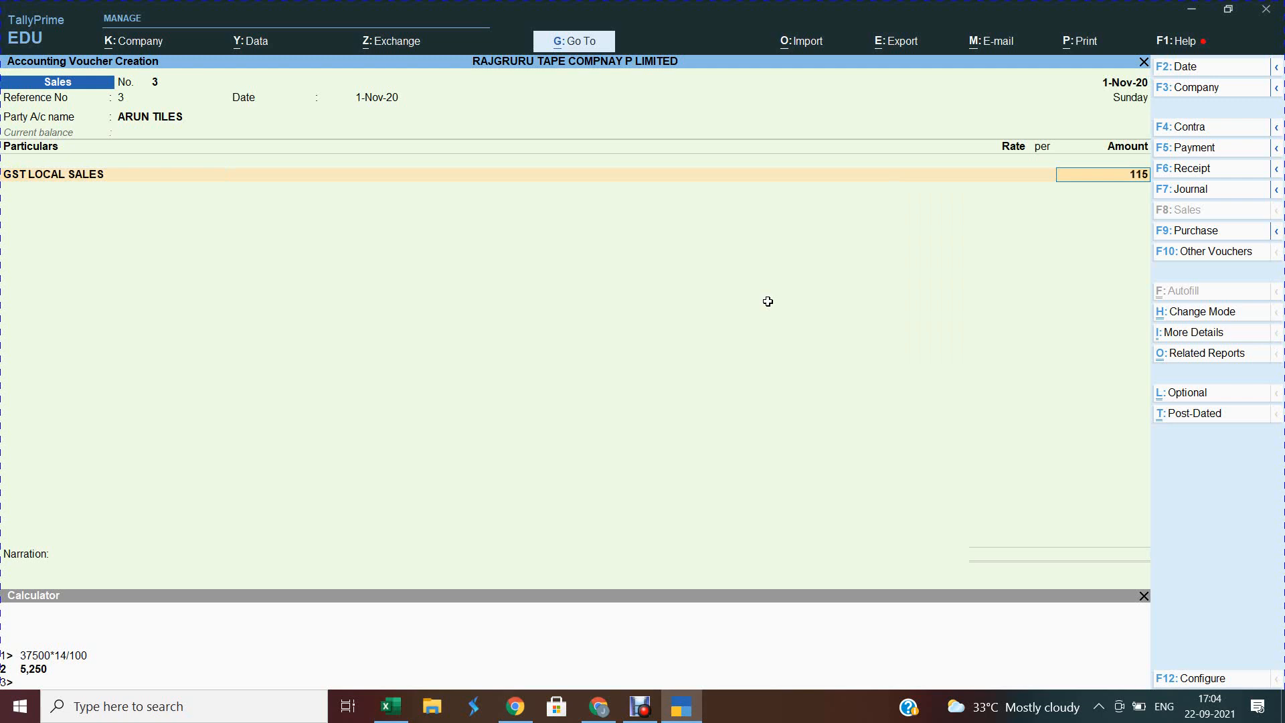
{"action": "key", "text": "Return"}
{"action": "type", "text": "28"}
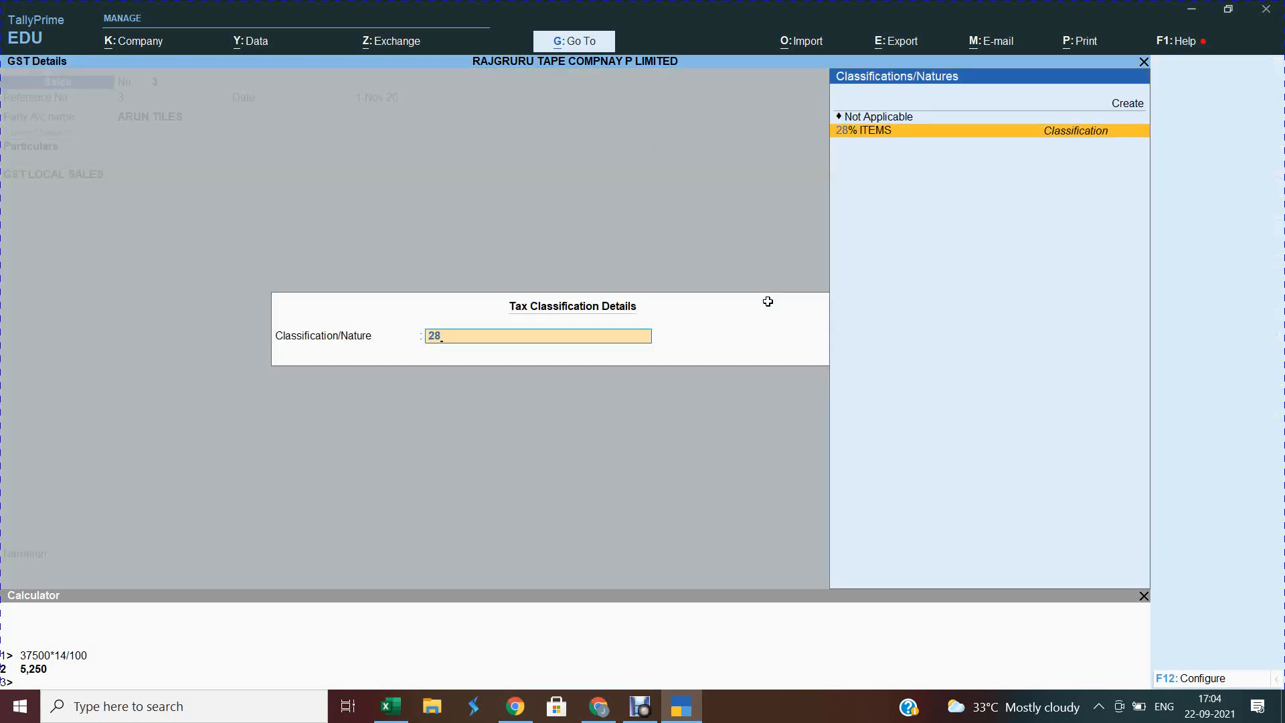
{"action": "key", "text": "Return"}
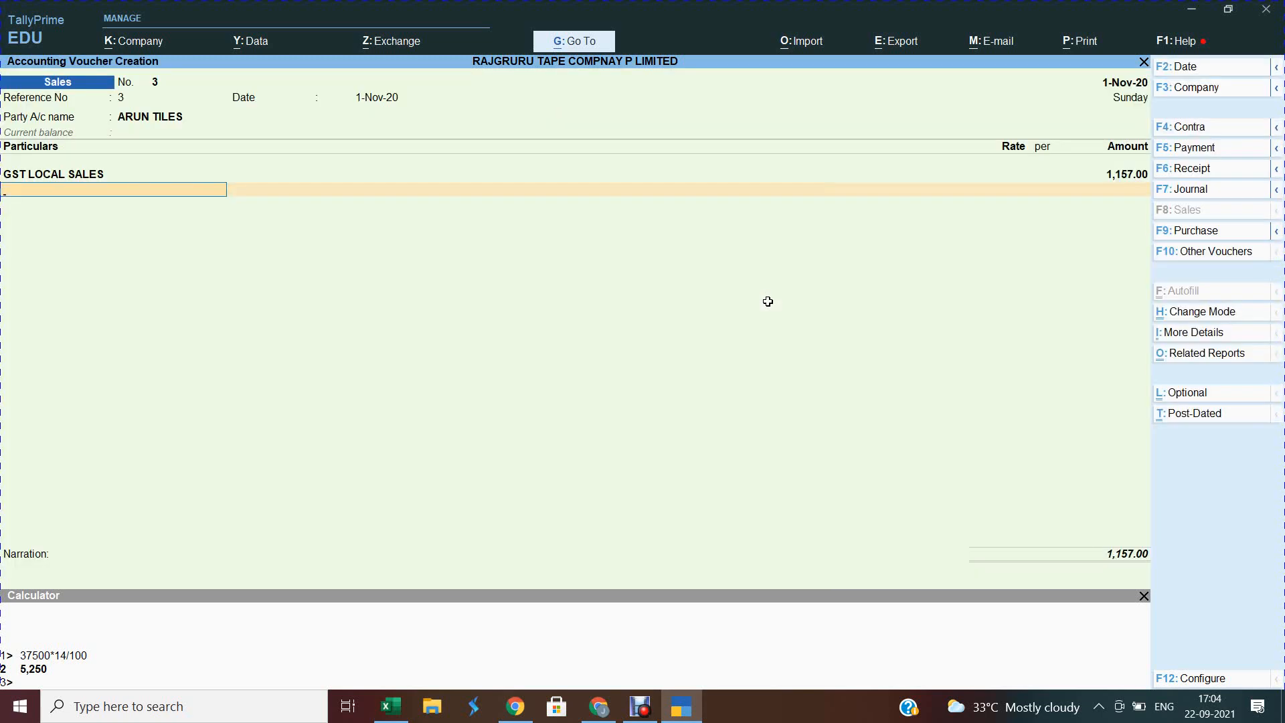
Add the OUTPUT CGST ledger to the voucher with its automatically calculated amount.
{"action": "type", "text": "OUT"}
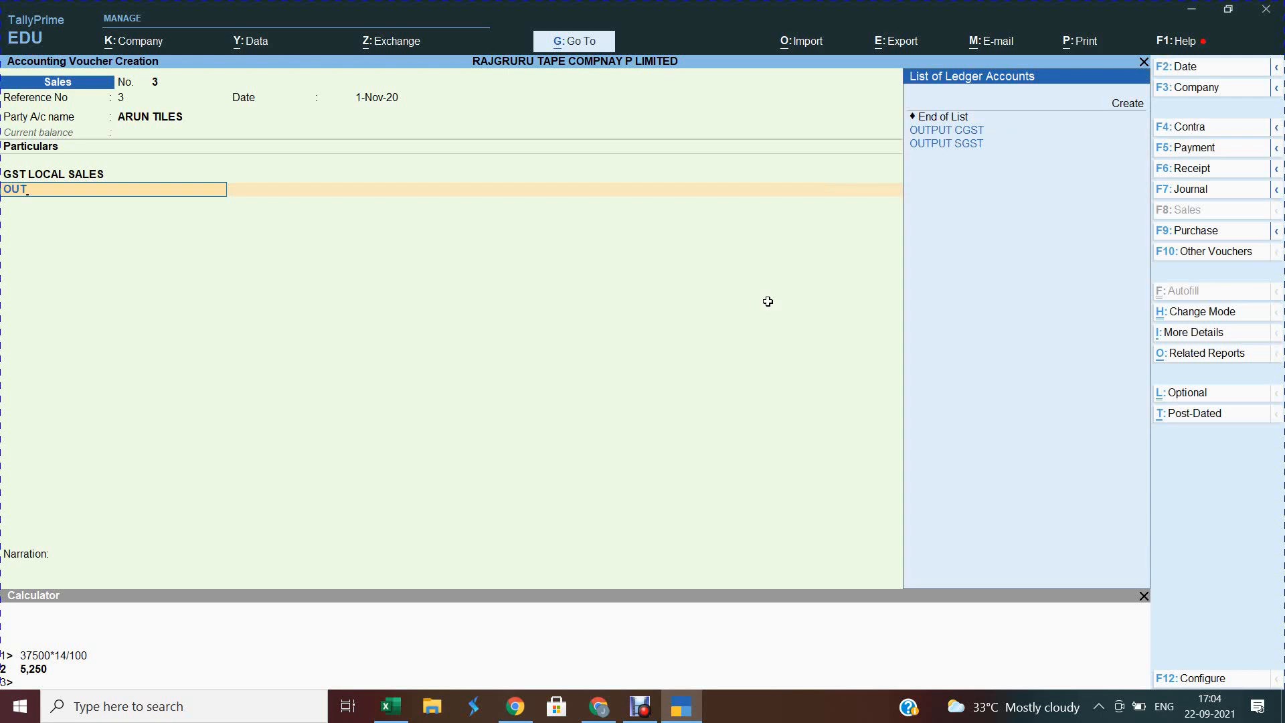
{"action": "key", "text": "Down"}
{"action": "key", "text": "Return"}
{"action": "key", "text": "Return"}
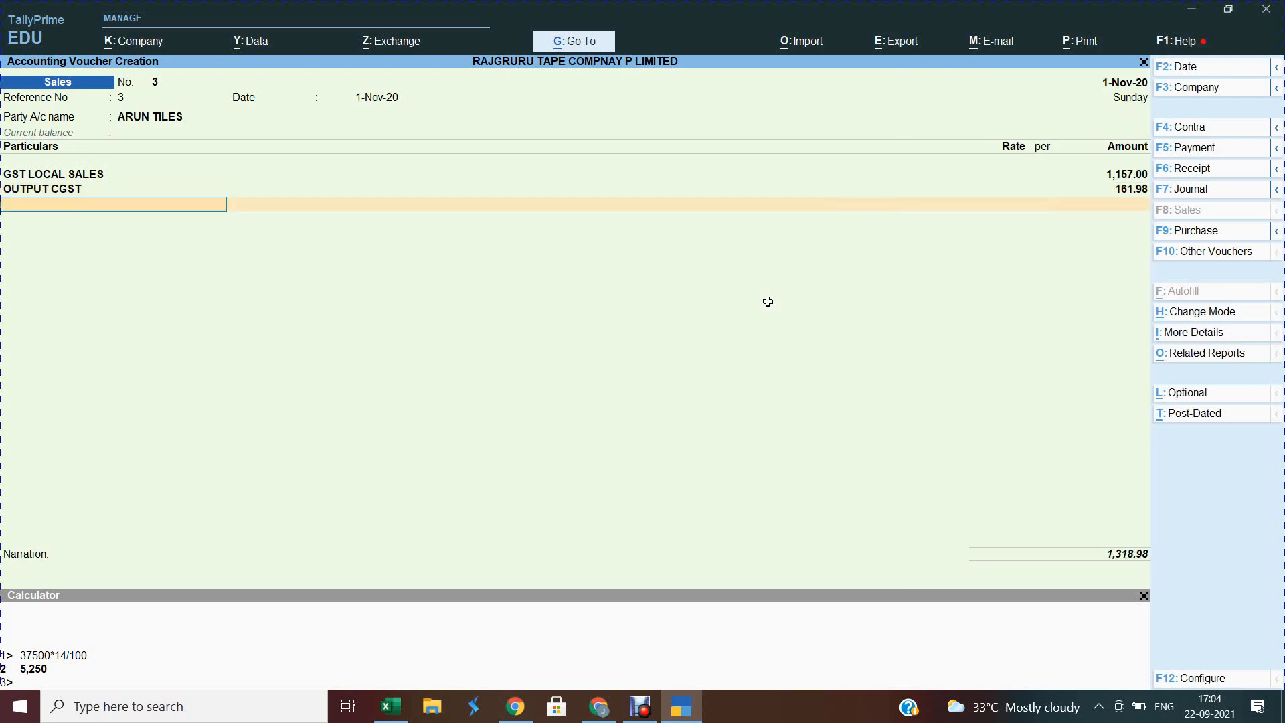
Add the OUTPUT SGST ledger to the voucher, accepting its automatically calculated amount.
{"action": "type", "text": "OUT"}
{"action": "key", "text": "Down"}
{"action": "key", "text": "Down"}
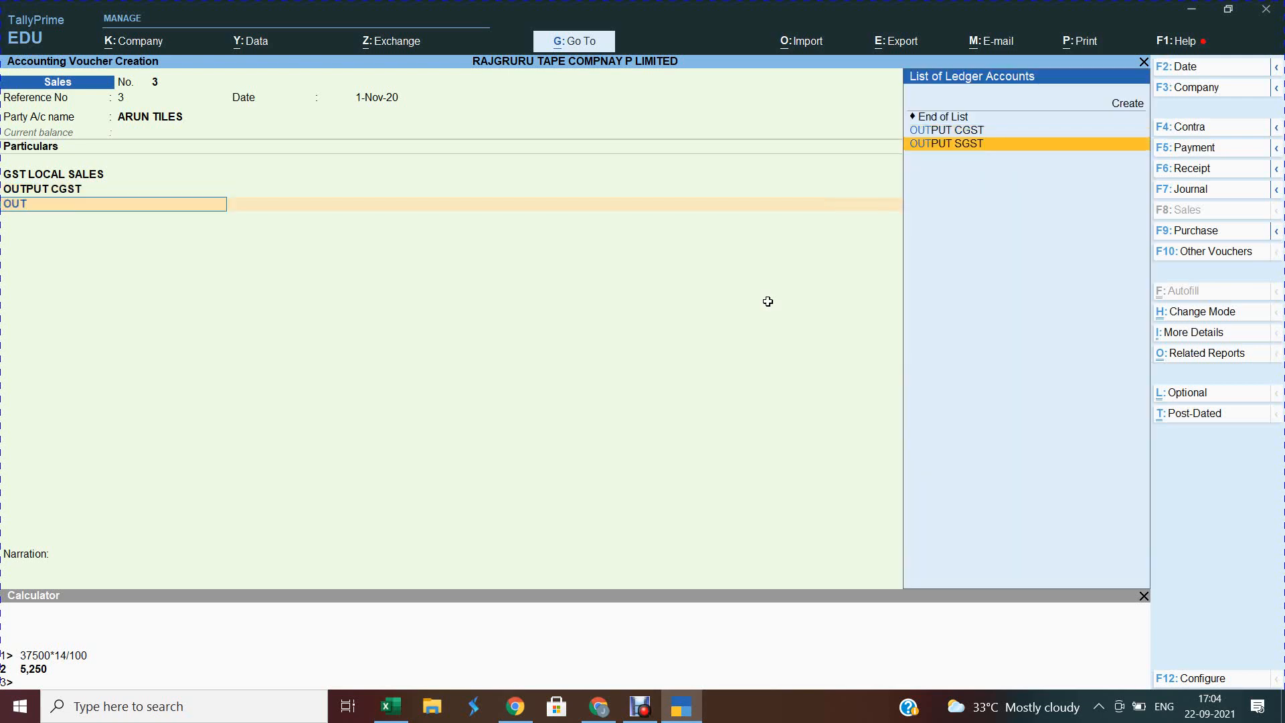
{"action": "key", "text": "Return"}
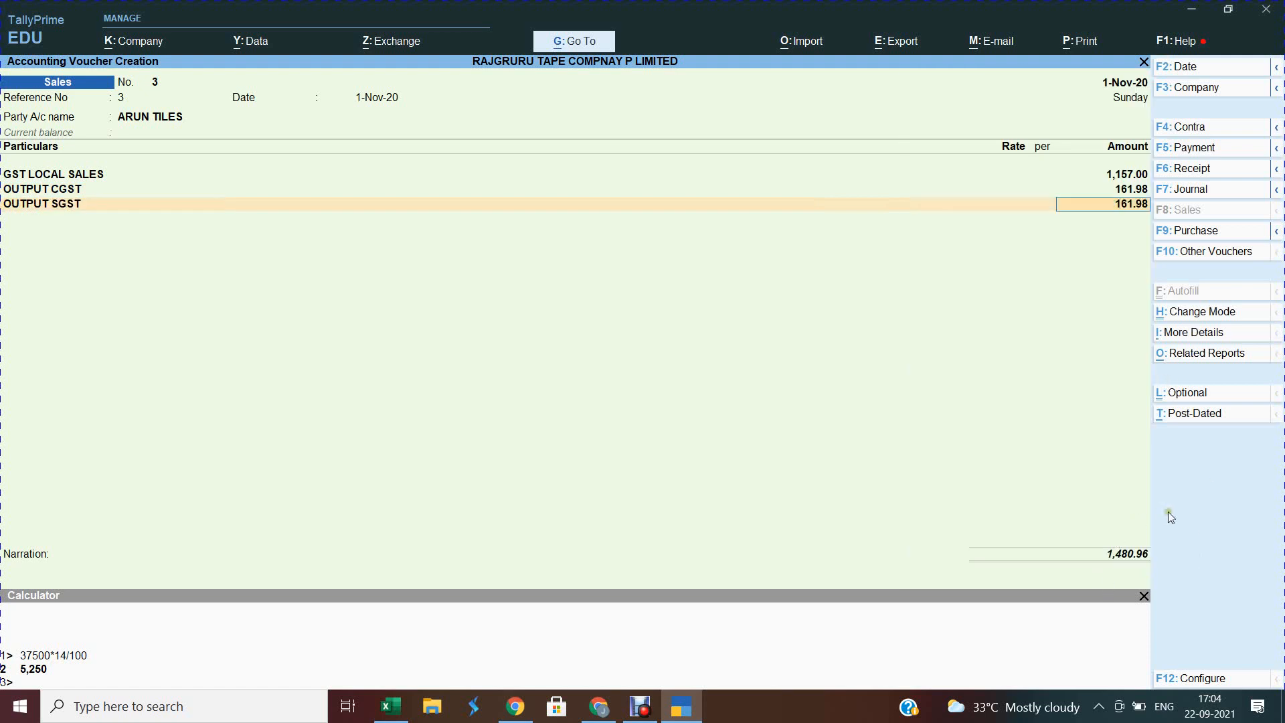
{"action": "type", "text": "ROU`"}
{"action": "key", "text": "BackSpace"}
{"action": "key", "text": "BackSpace"}
{"action": "key", "text": "BackSpace"}
{"action": "key", "text": "BackSpace"}
{"action": "key", "text": "BackSpace"}
{"action": "key", "text": "Return"}
{"action": "key", "text": "Return"}
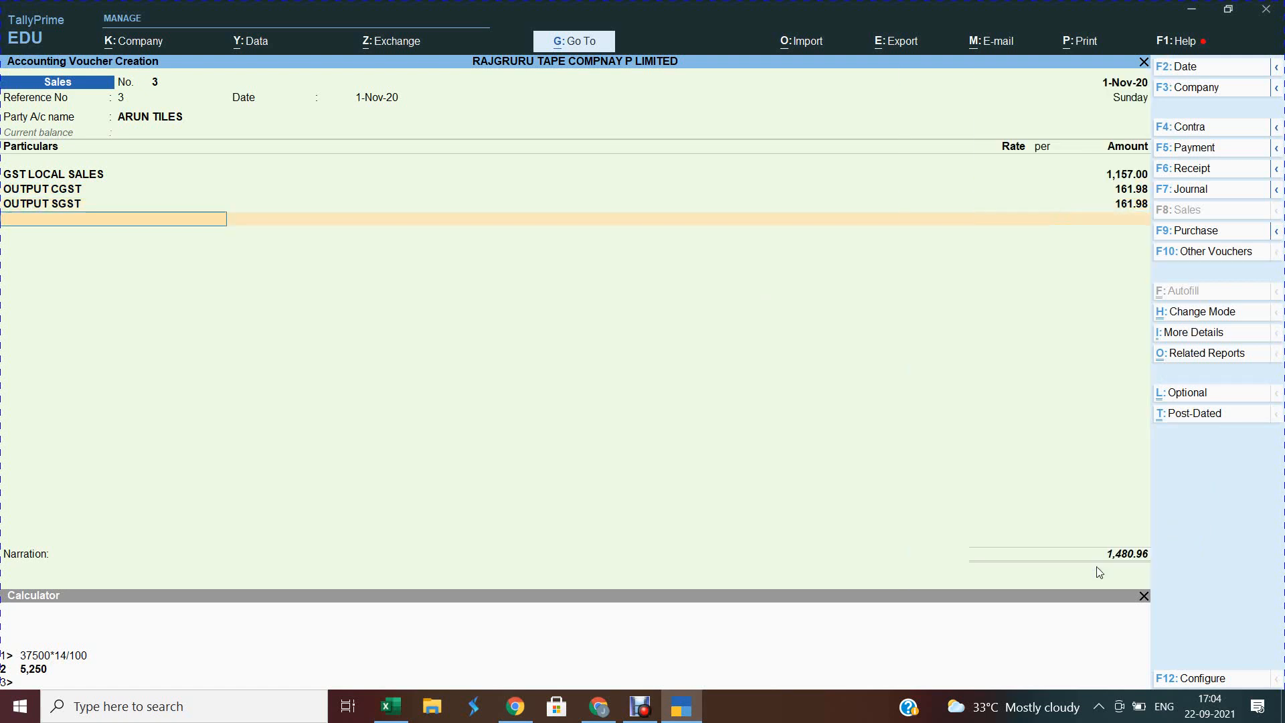
Add a ROUND OFF line of -0.96 and save the ARUN TILES voucher, accepting it with the tax conflicts.
{"action": "type", "text": "ROU"}
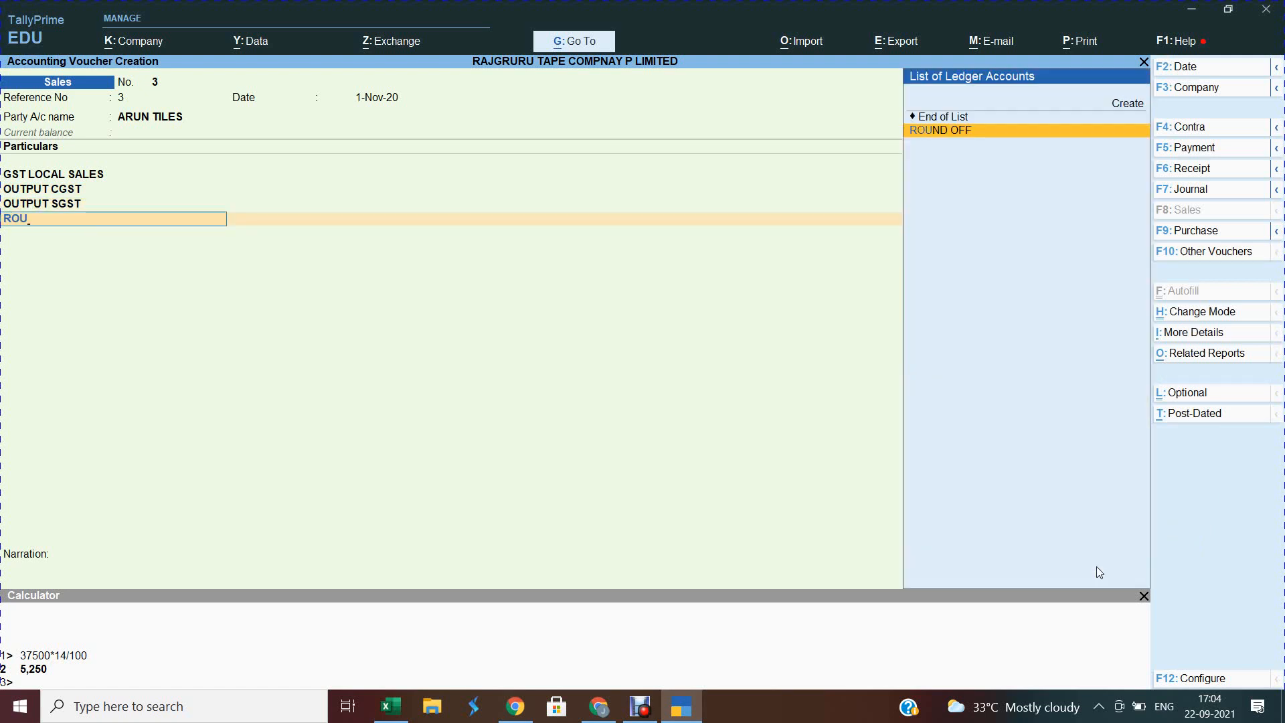
{"action": "key", "text": "Return"}
{"action": "key", "text": "Return"}
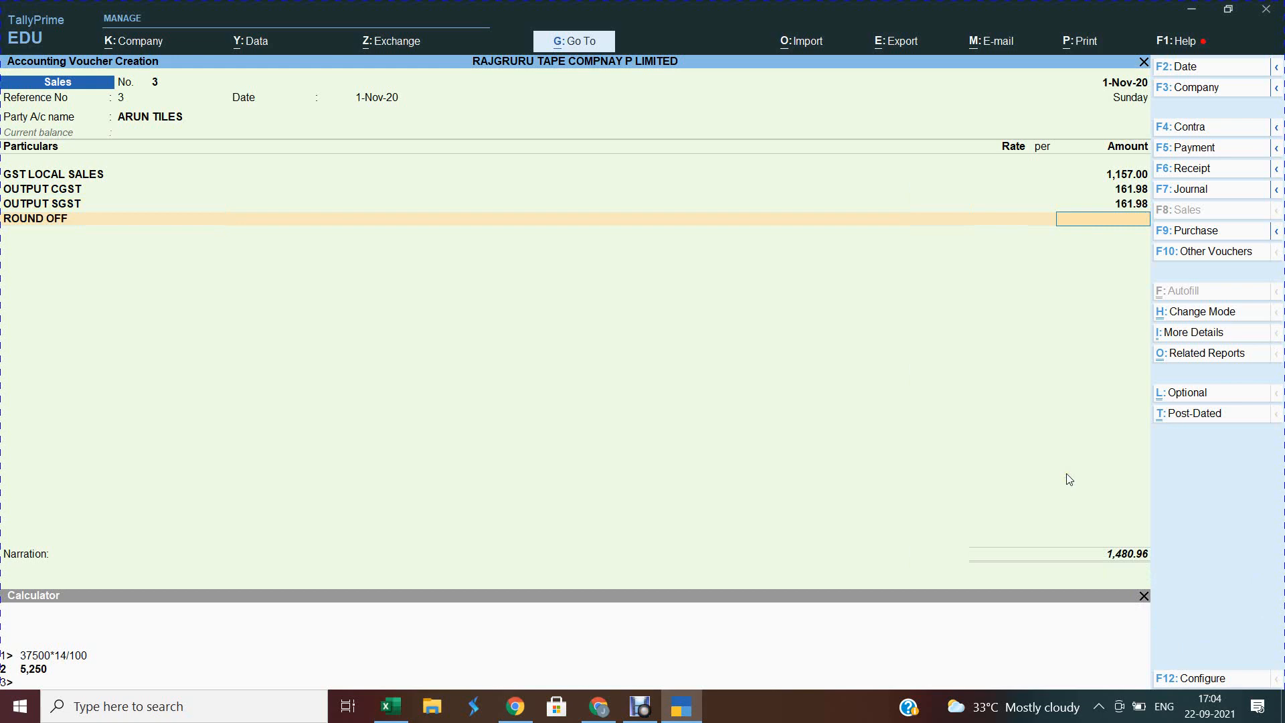
{"action": "type", "text": "96"}
{"action": "key", "text": "Return"}
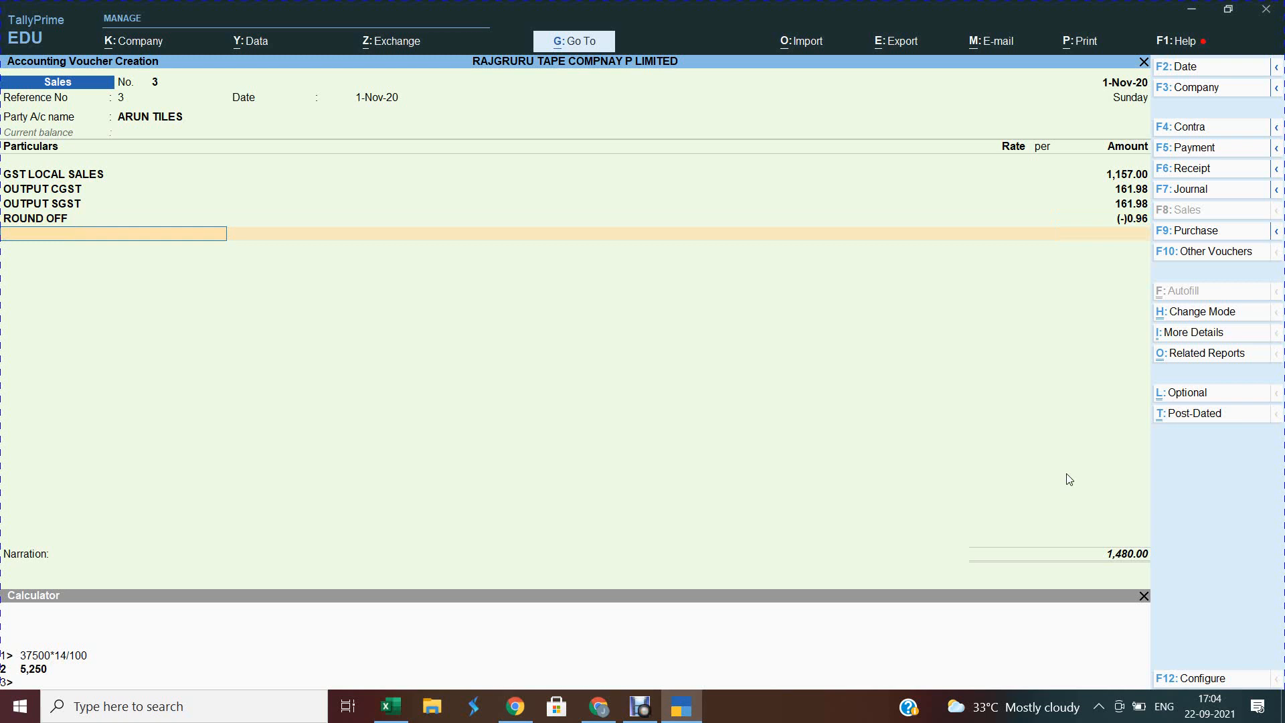
{"action": "key", "text": "ctrl+a"}
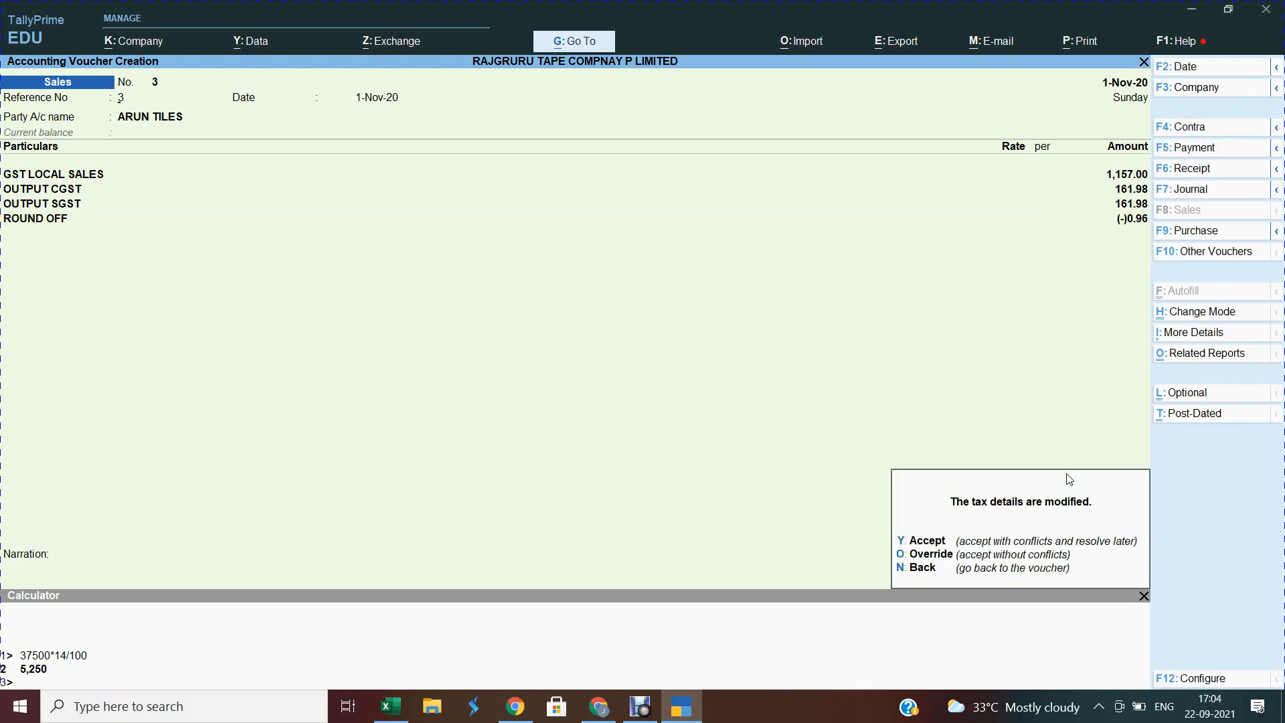
{"action": "key", "text": "y"}
Switch to the Excel workbook and copy the supplier name EXCELLENT WINDOWS from the fourth invoice, dated 01-11-2020.
{"action": "key", "text": "alt+Tab"}
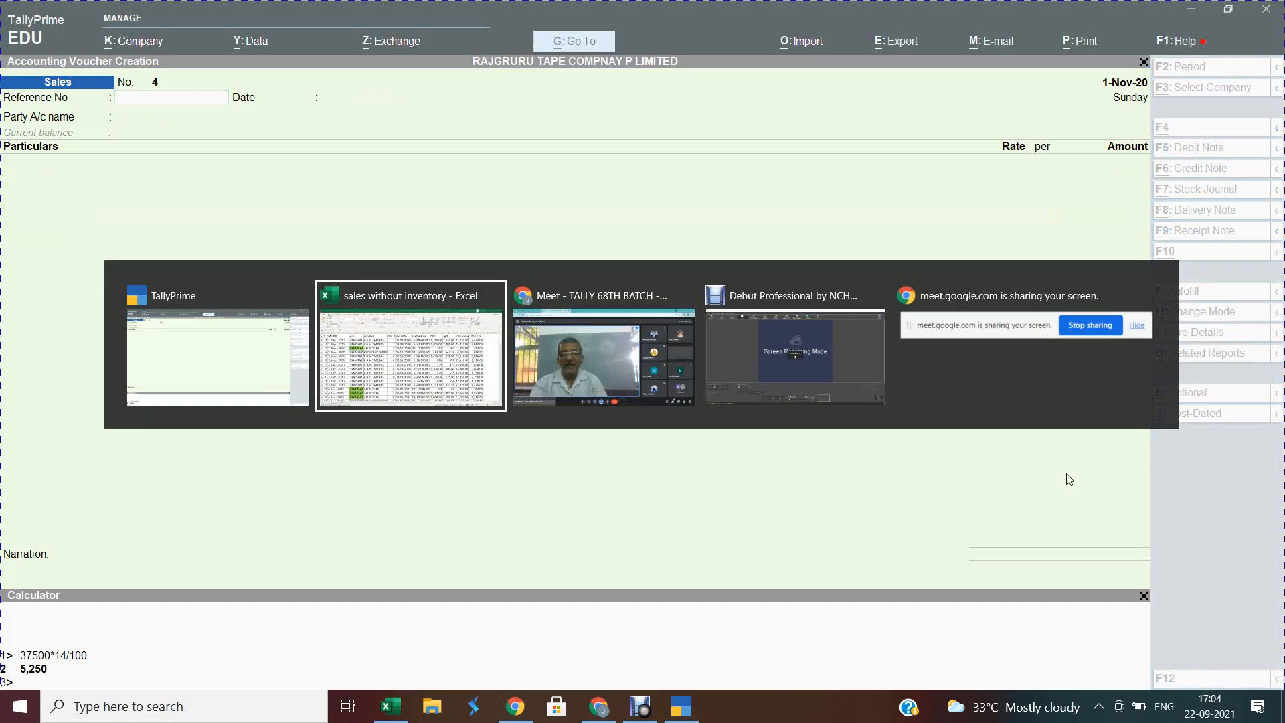
{"action": "key", "text": "Down"}
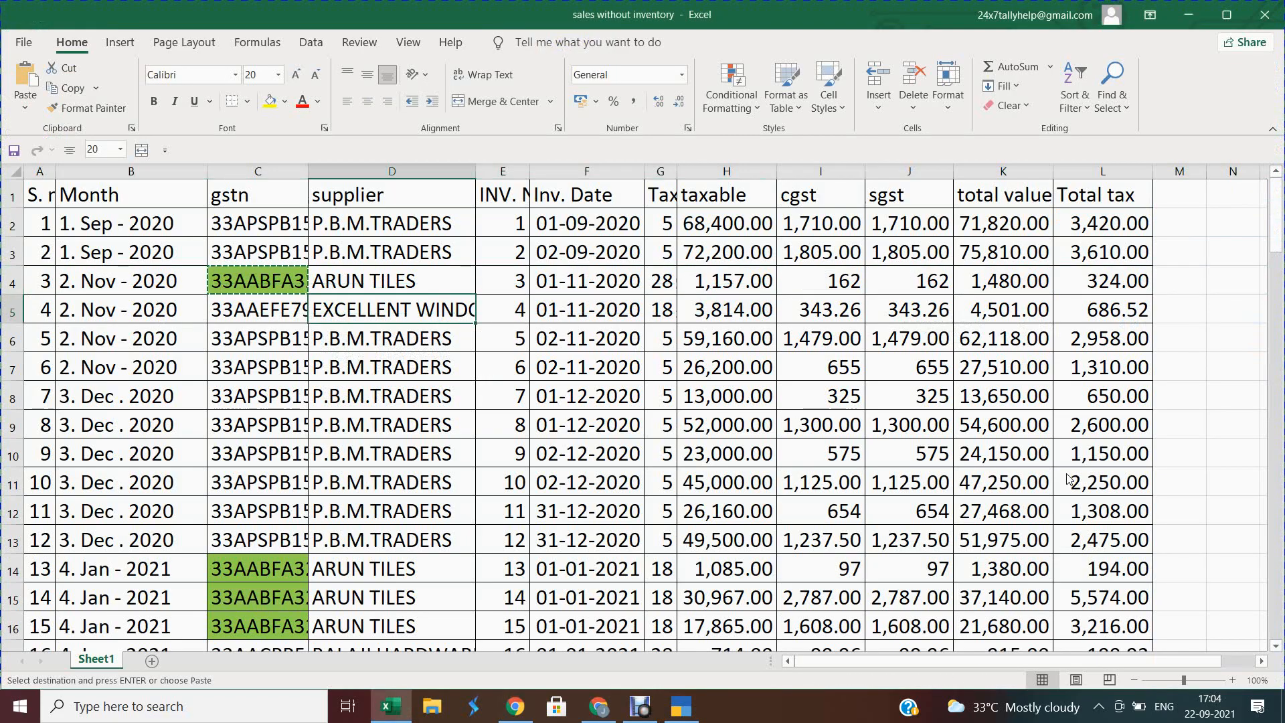
{"action": "key", "text": "shift+space"}
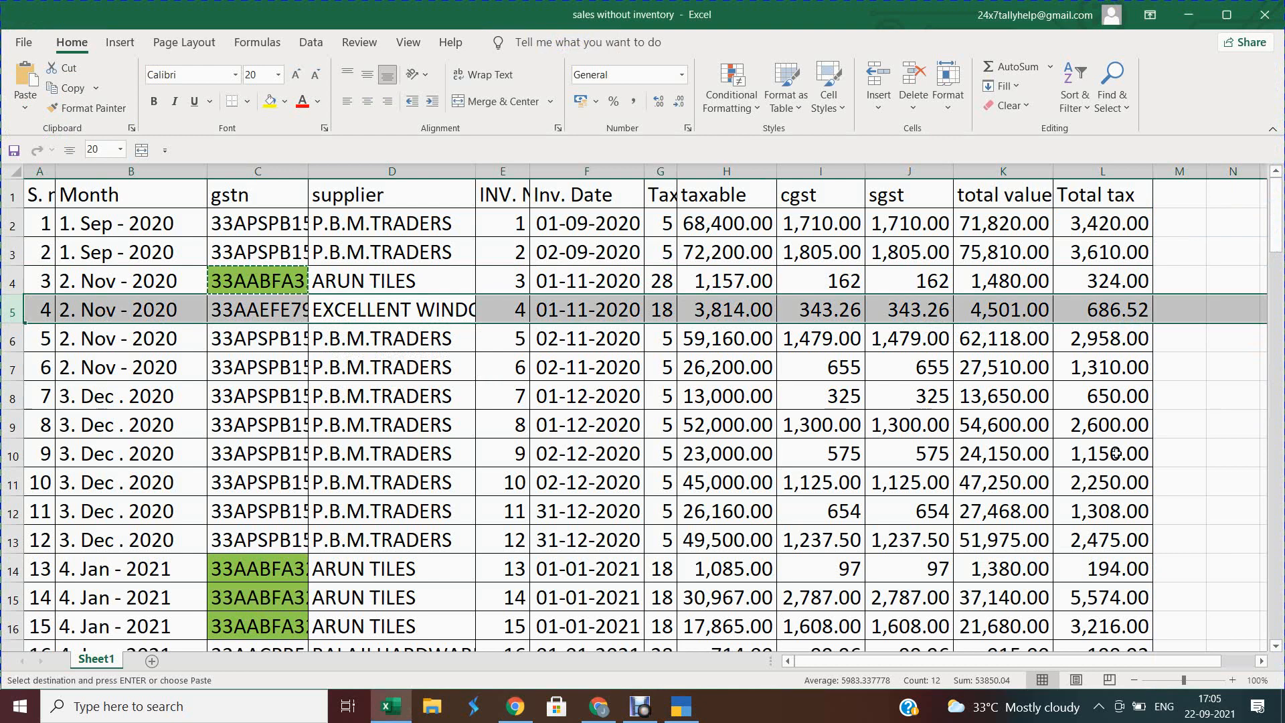
{"action": "left_click", "coordinate": [410, 307]}
{"action": "key", "text": "ctrl+c"}
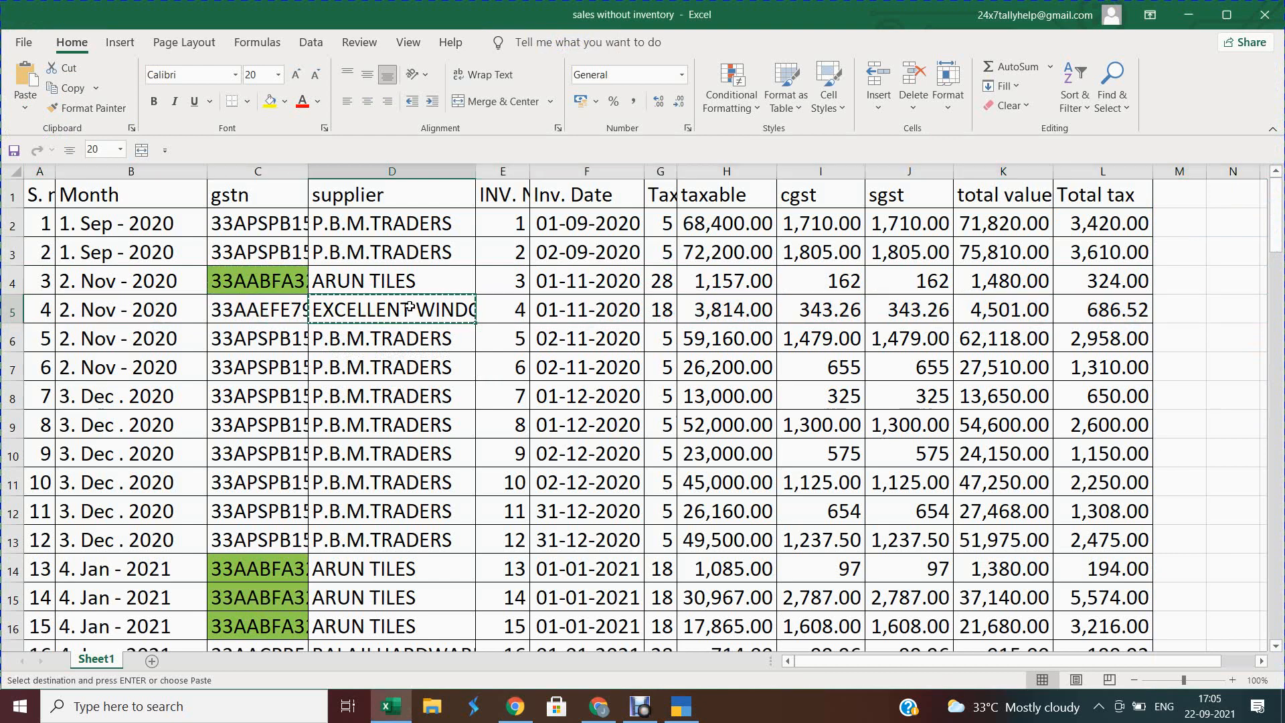
{"action": "key", "text": "shift+space"}
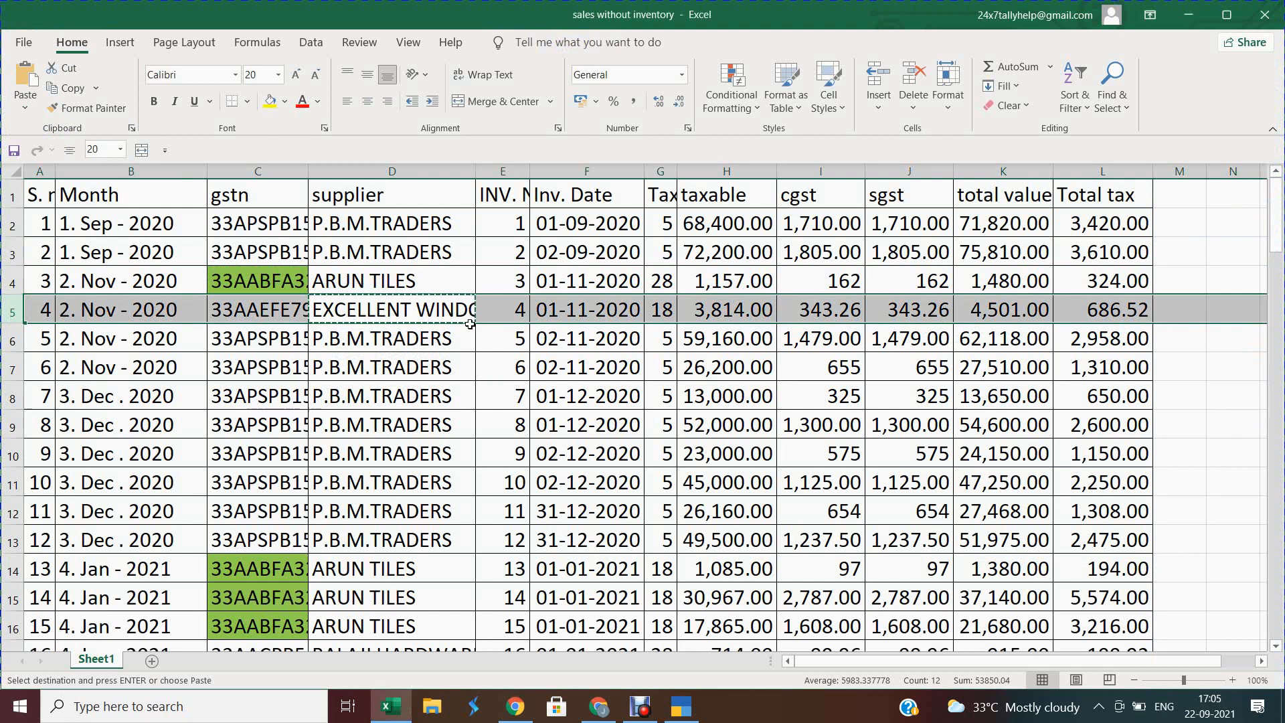
{"action": "left_click", "coordinate": [543, 308]}
Return to TallyPrime and enter reference number 4 on the new sales voucher, keeping the date 1-Nov-20.
{"action": "key", "text": "alt+Tab"}
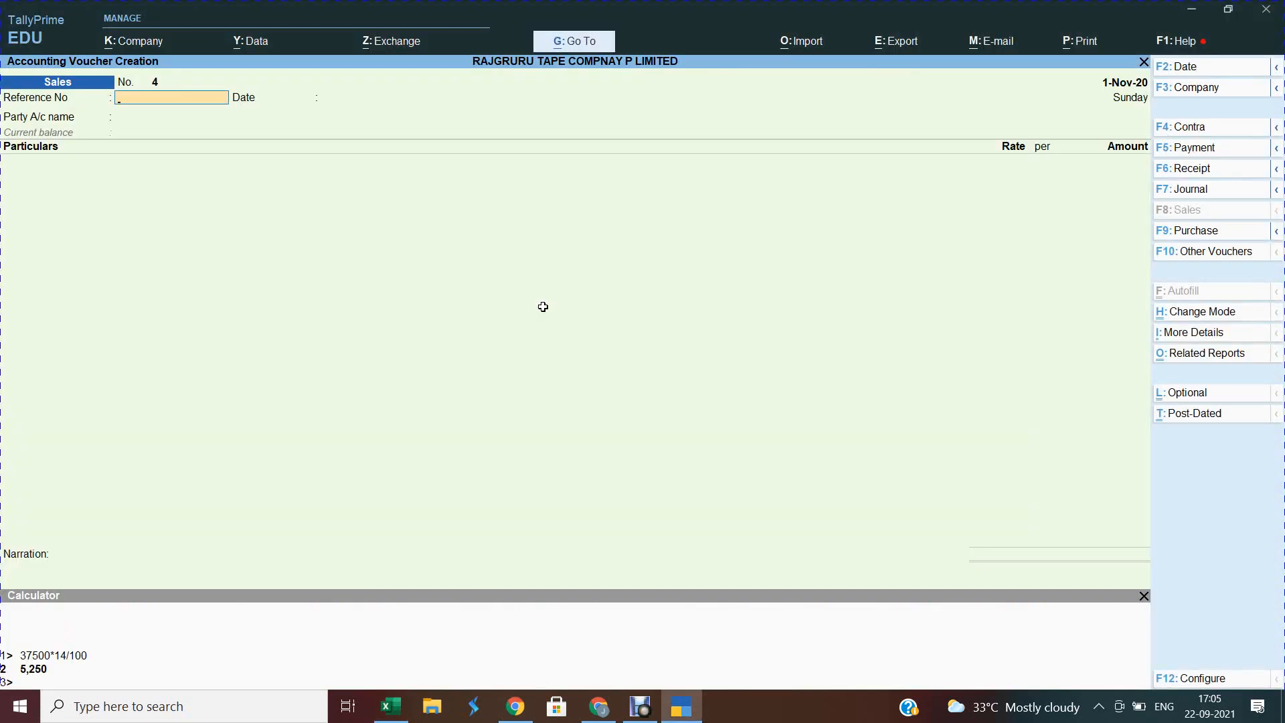
{"action": "key", "text": "ctrl"}
{"action": "key", "text": "Return"}
{"action": "key", "text": "Return"}
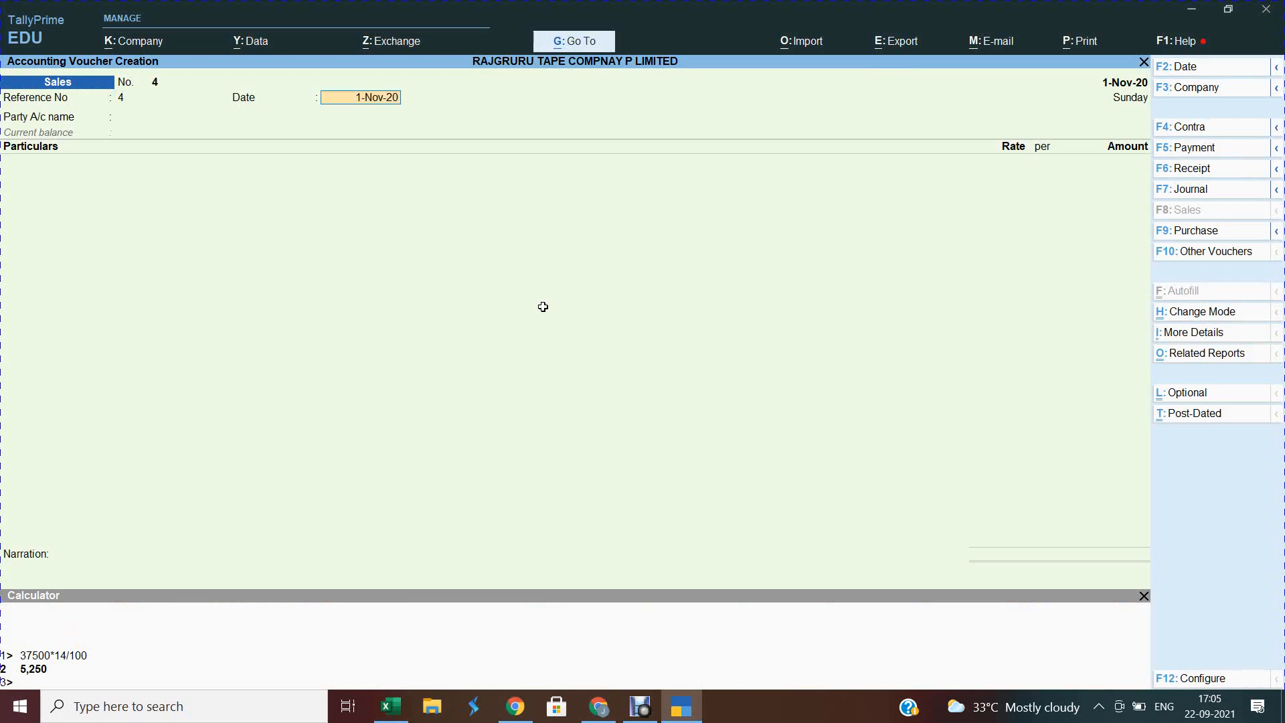
Start a party ledger with the copied name EXCELLENT WINDOWS under Sundry Debtors, with bill-by-bill balances and a 15-day default credit period.
{"action": "key", "text": "alt"}
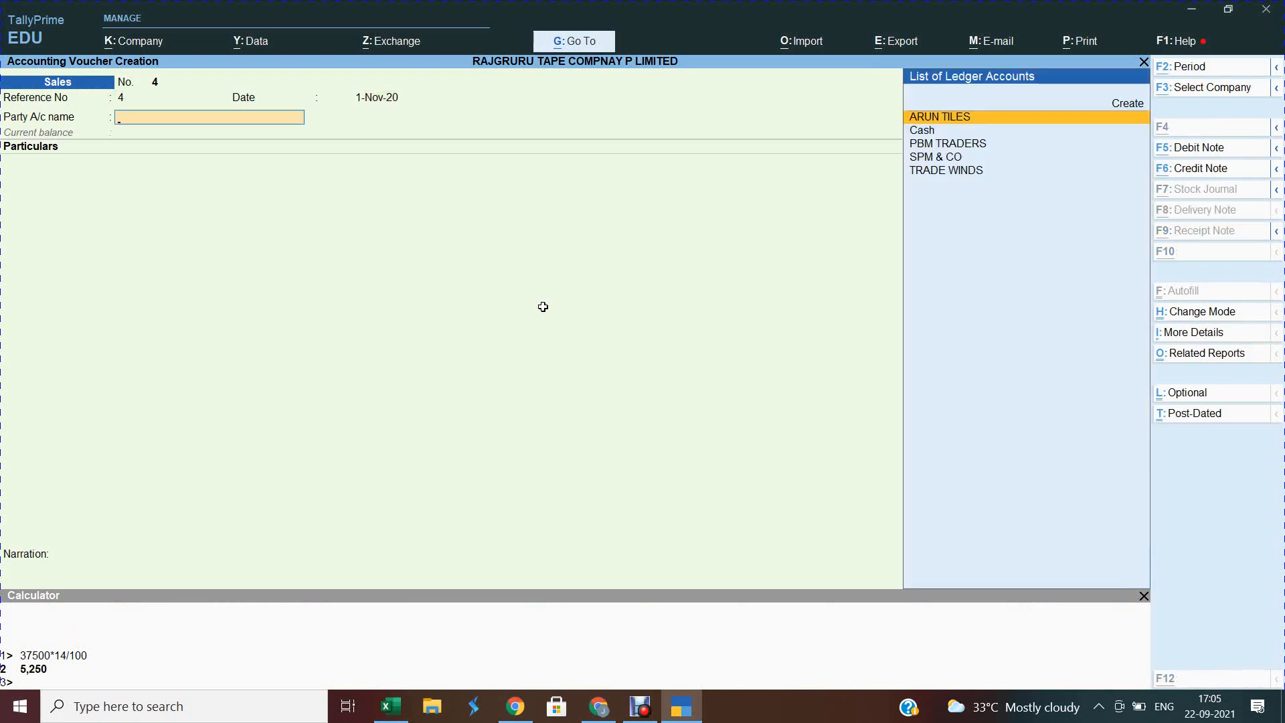
{"action": "key", "text": "alt+c"}
{"action": "key", "text": "ctrl+v"}
{"action": "key", "text": "Return"}
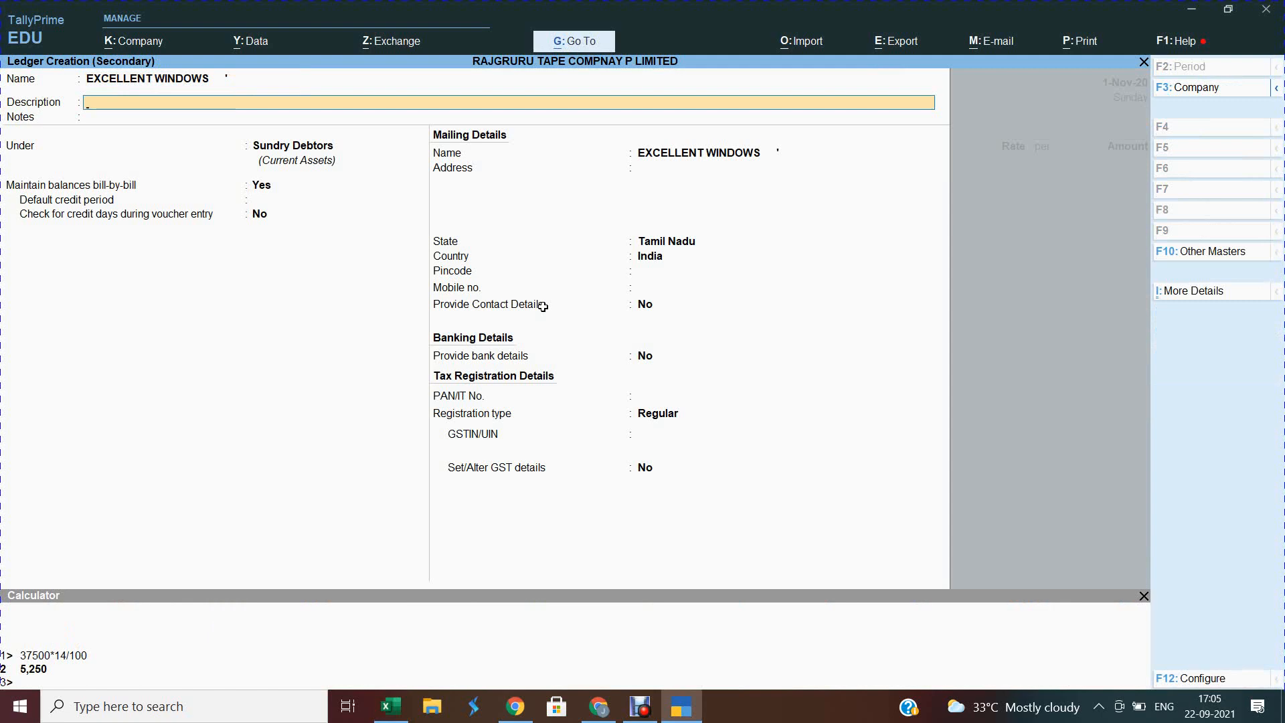
{"action": "key", "text": "Return"}
{"action": "key", "text": "Return"}
{"action": "key", "text": "Return"}
{"action": "key", "text": "Return"}
{"action": "type", "text": "15"}
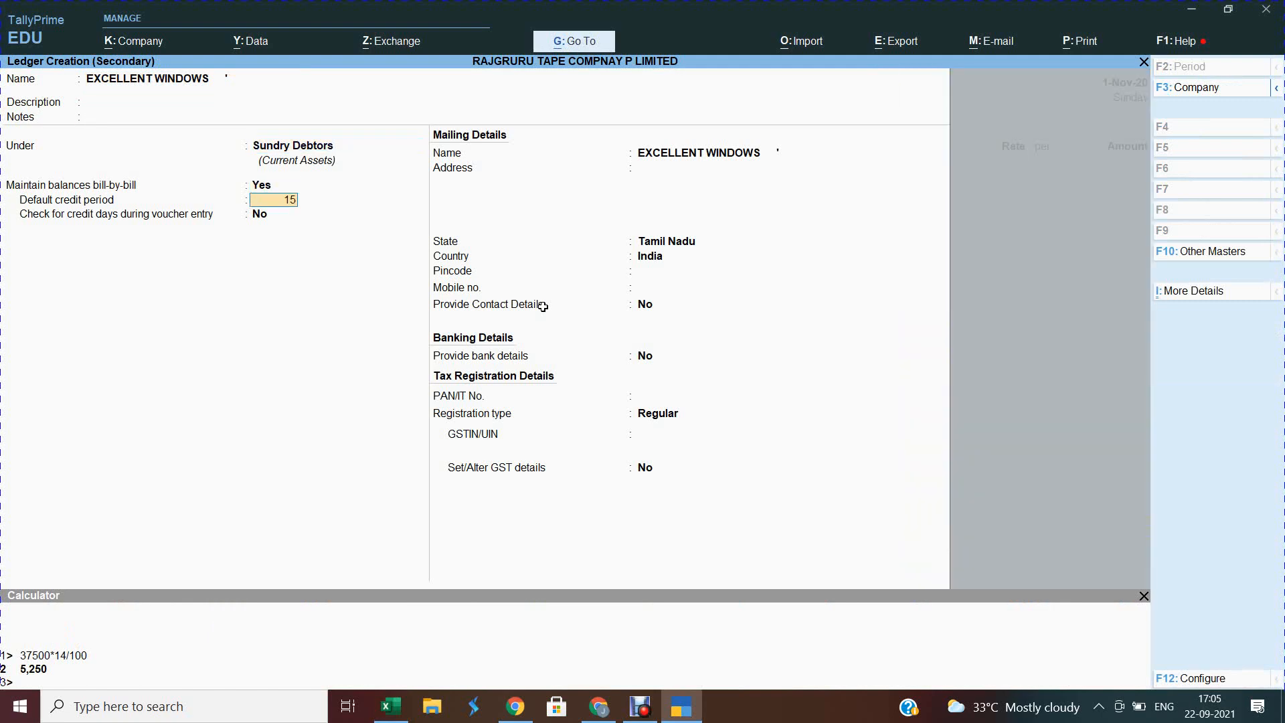
{"action": "key", "text": "Return"}
Keep the default mailing, contact and banking details for the EXCELLENT WINDOWS ledger.
{"action": "key", "text": "Return"}
{"action": "key", "text": "Return"}
{"action": "key", "text": "Return"}
{"action": "key", "text": "Return"}
{"action": "key", "text": "Return"}
{"action": "key", "text": "Return"}
{"action": "key", "text": "Return"}
{"action": "key", "text": "Return"}
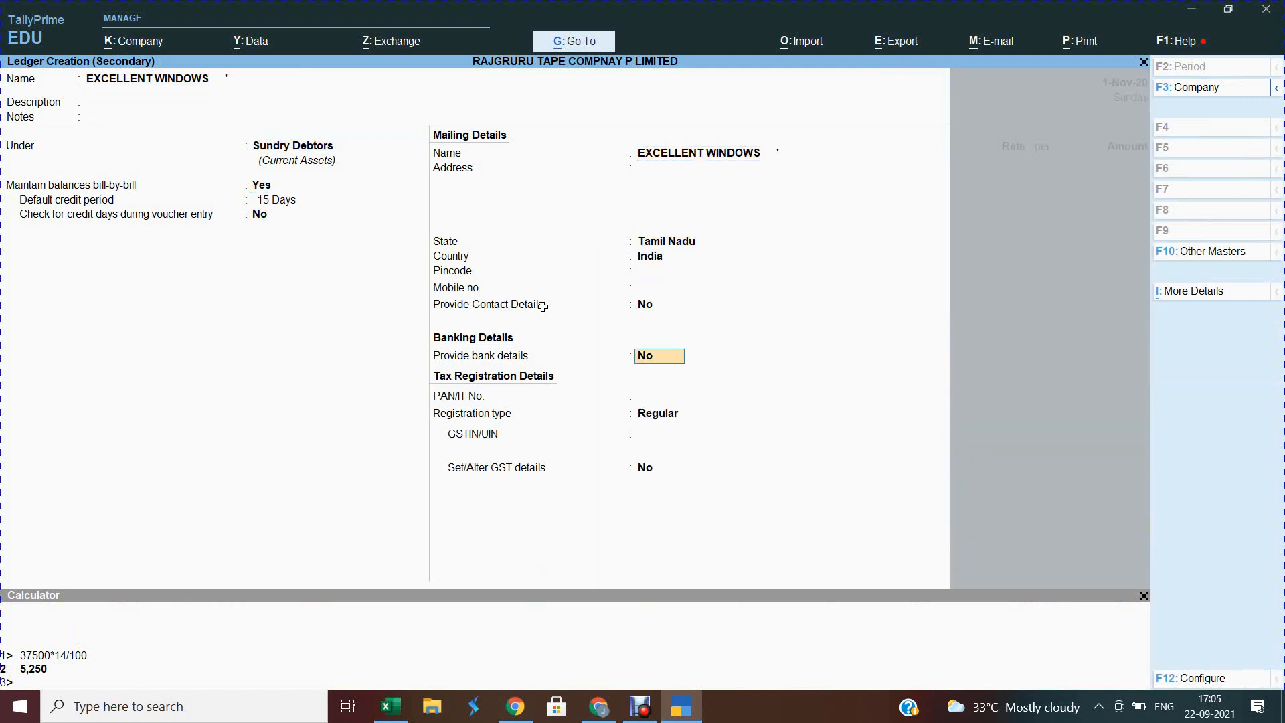
{"action": "key", "text": "Return"}
{"action": "key", "text": "Return"}
Switch to the Excel workbook and copy the GSTIN of EXCELLENT WINDOWS from the fourth invoice row.
{"action": "key", "text": "alt+Tab"}
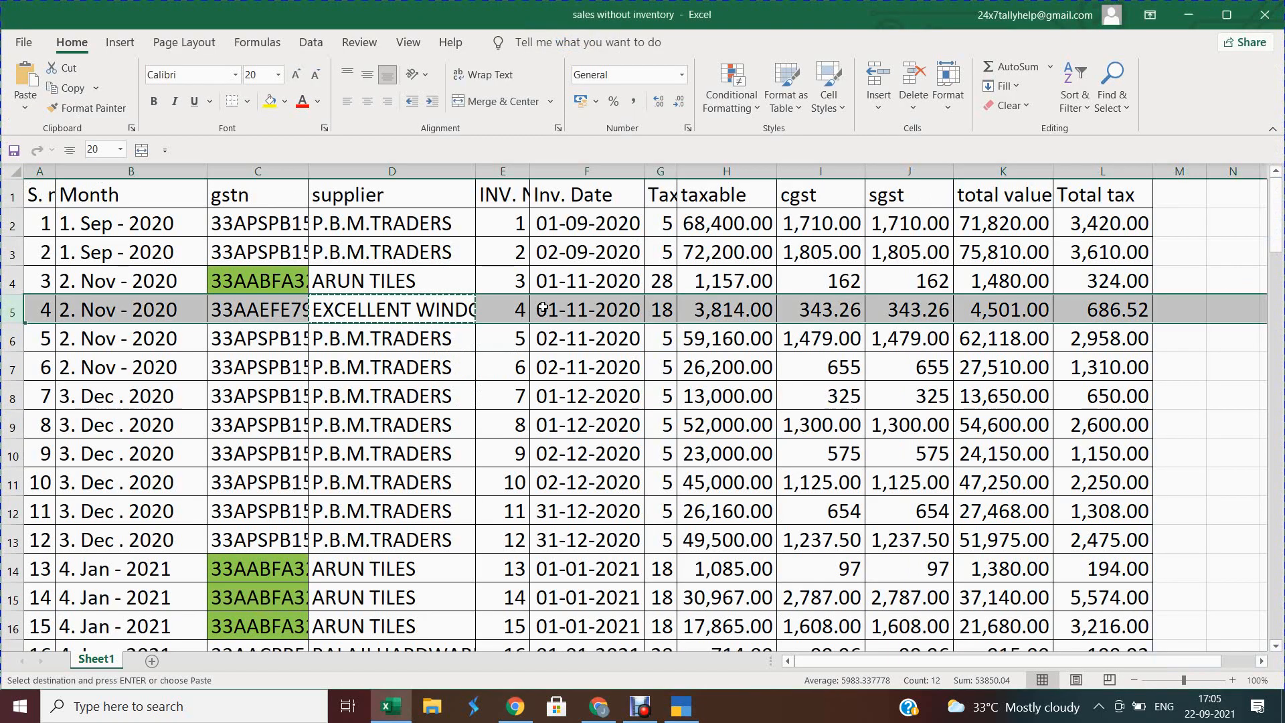
{"action": "key", "text": "Down"}
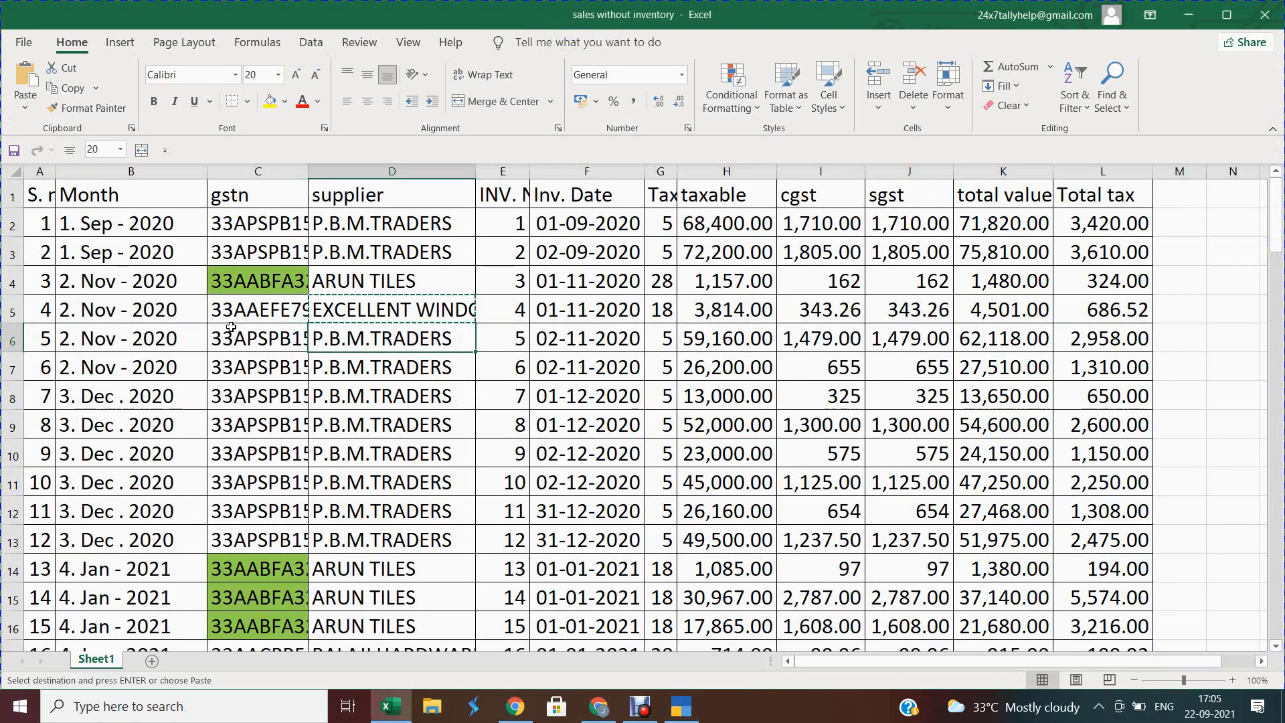
{"action": "left_click", "coordinate": [276, 312]}
{"action": "key", "text": "ctrl+c"}
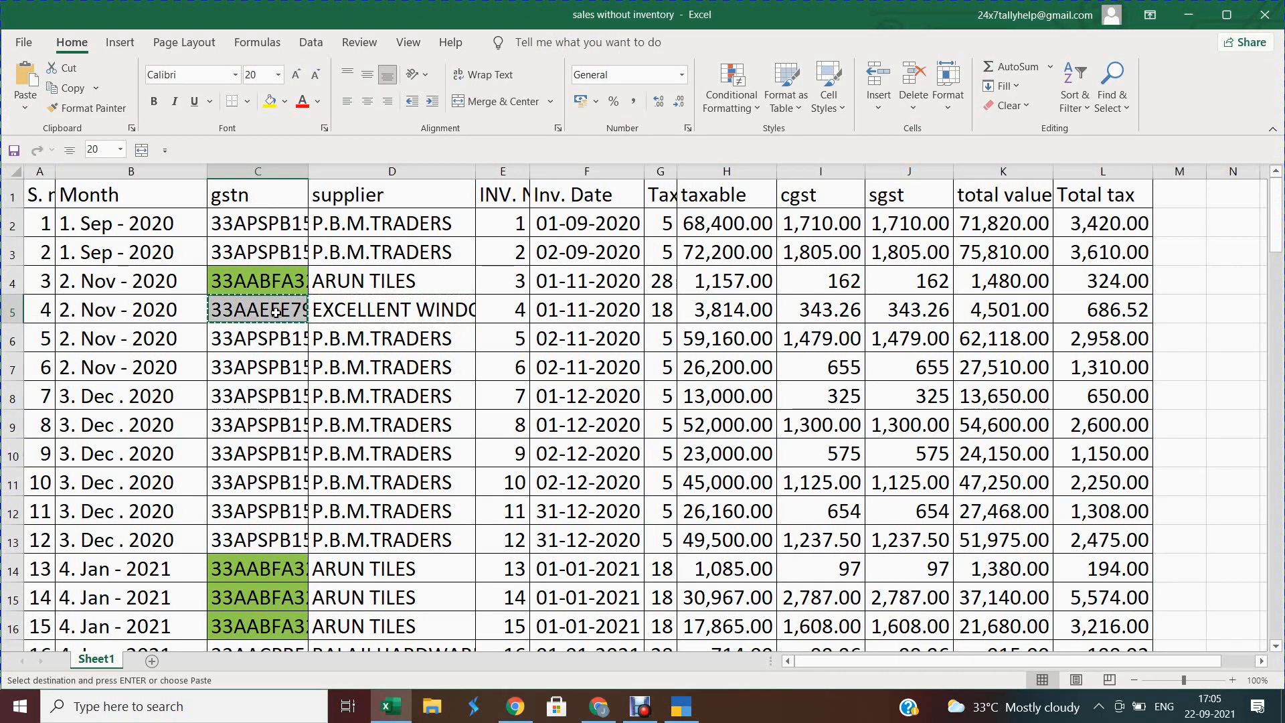
{"action": "key", "text": "shift+space"}
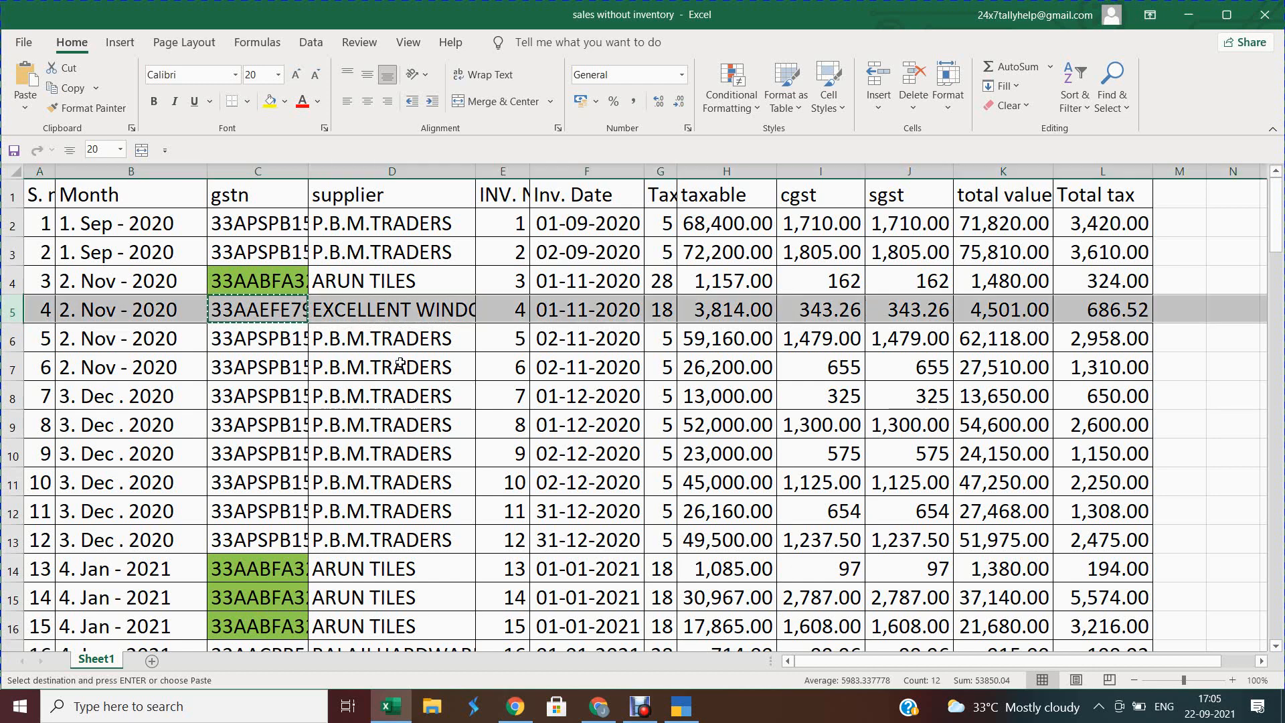
Return to TallyPrime, enter the copied GSTIN in the EXCELLENT WINDOWS ledger and save the ledger under Sundry Debtors.
{"action": "key", "text": "alt+Tab"}
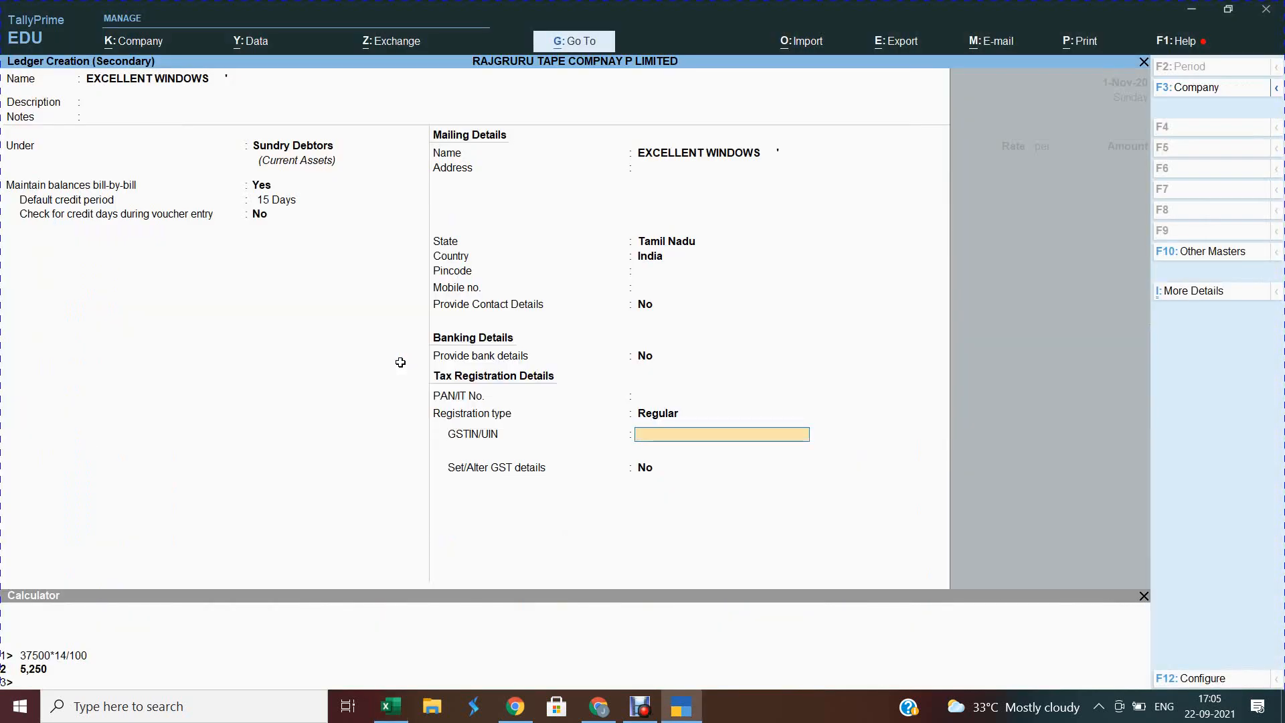
{"action": "key", "text": "ctrl+v"}
{"action": "key", "text": "ctrl+a"}
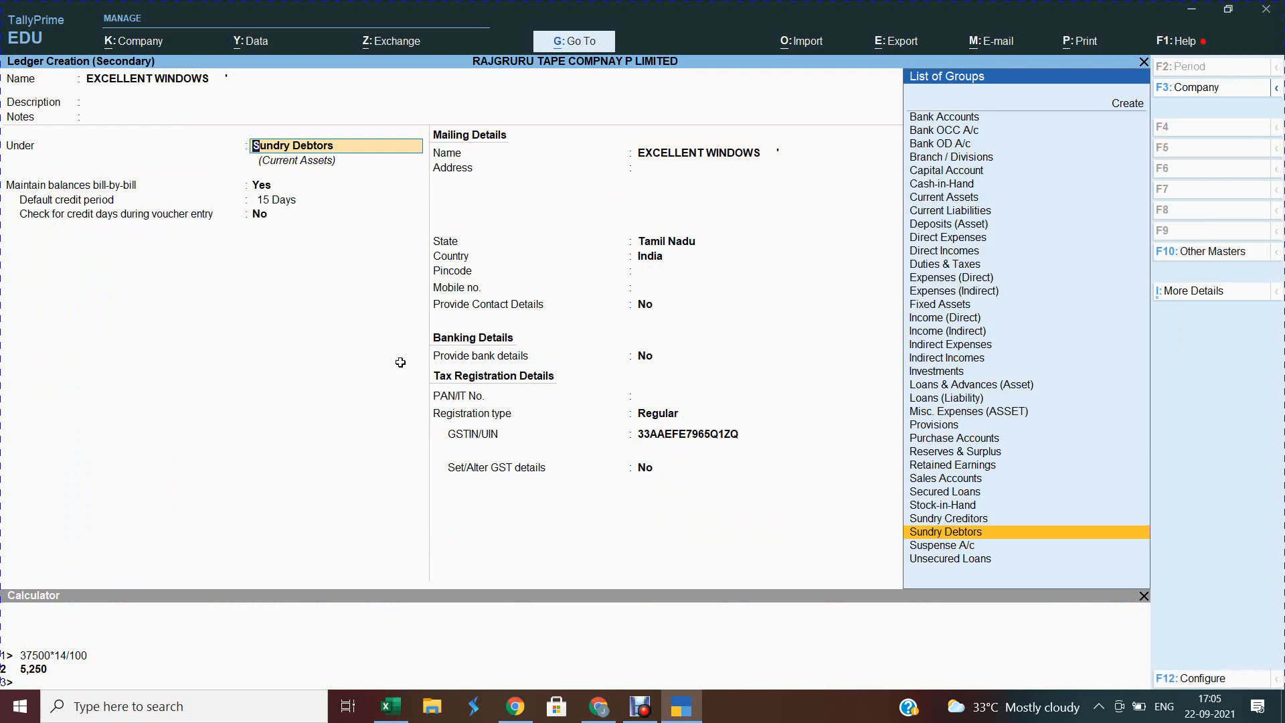
{"action": "key", "text": "BackSpace"}
{"action": "key", "text": "Return"}
{"action": "key", "text": "Return"}
{"action": "key", "text": "Return"}
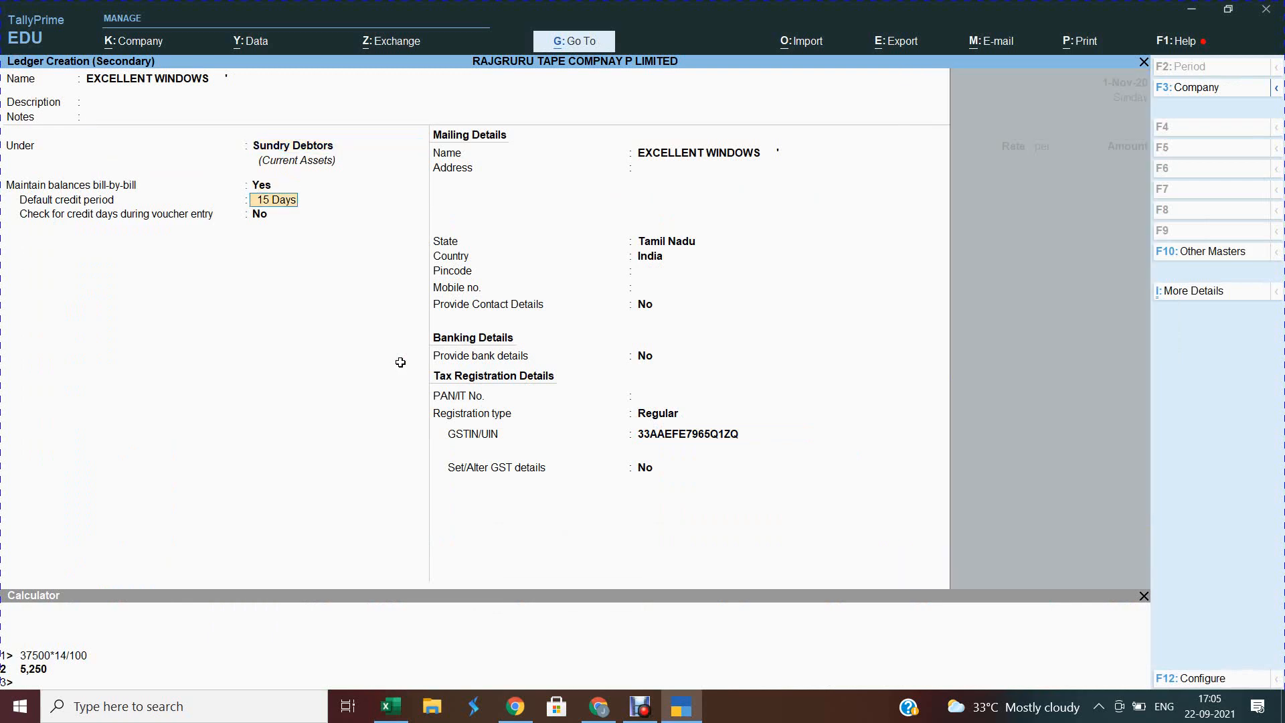
{"action": "key", "text": "ctrl"}
{"action": "key", "text": "ctrl+a"}
{"action": "key", "text": "Return"}
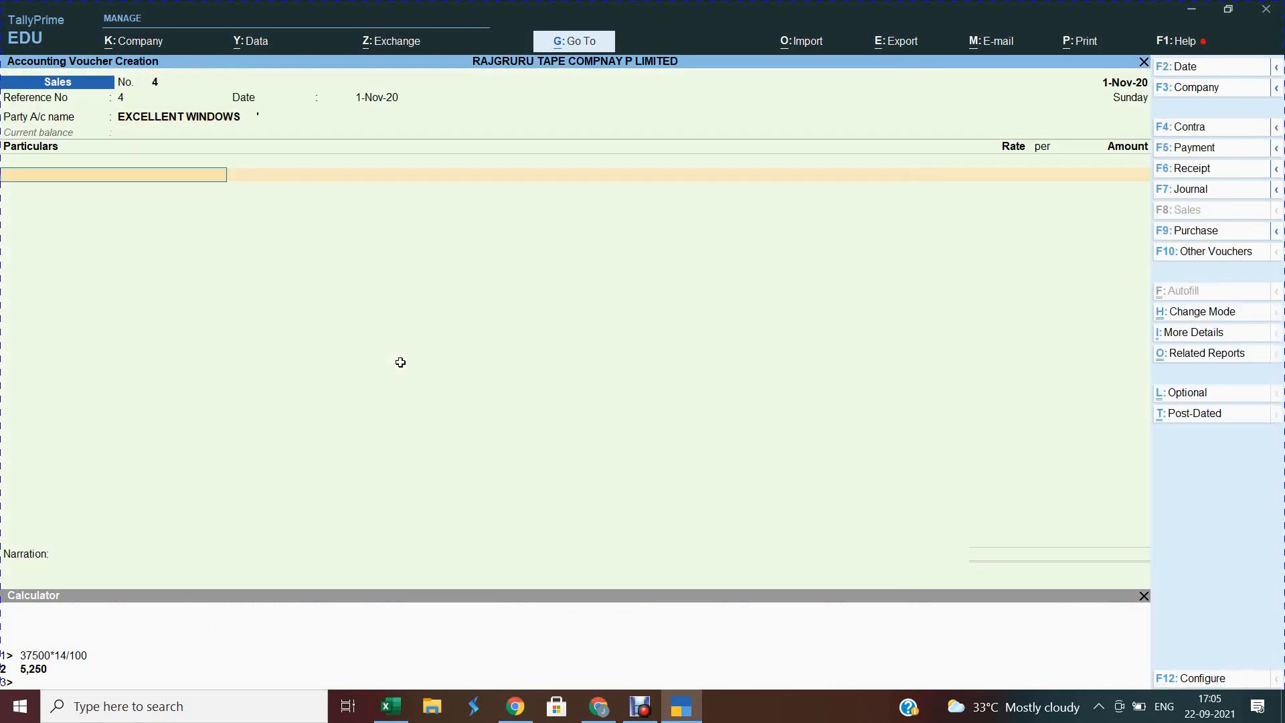
Add the GST LOCAL SALES ledger to the voucher with the fourth invoice's taxable amount of 3814 from the Excel workbook.
{"action": "type", "text": "GST"}
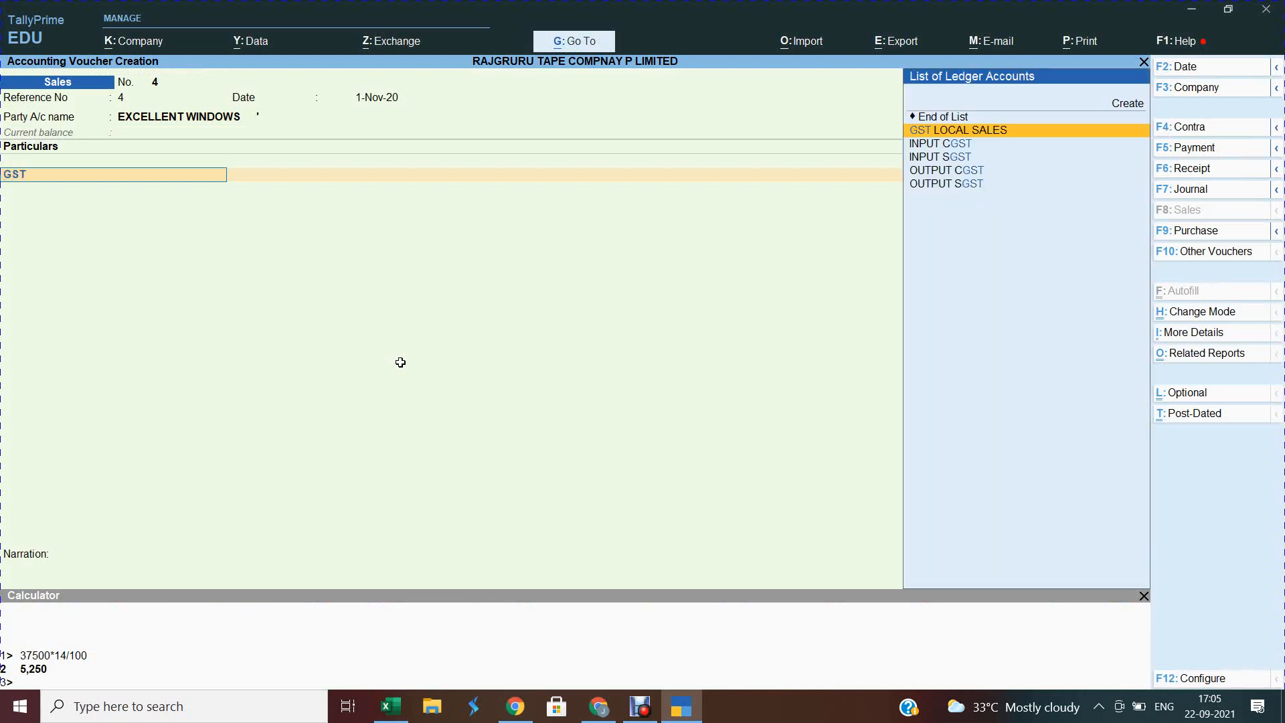
{"action": "key", "text": "Return"}
{"action": "key", "text": "alt+Tab"}
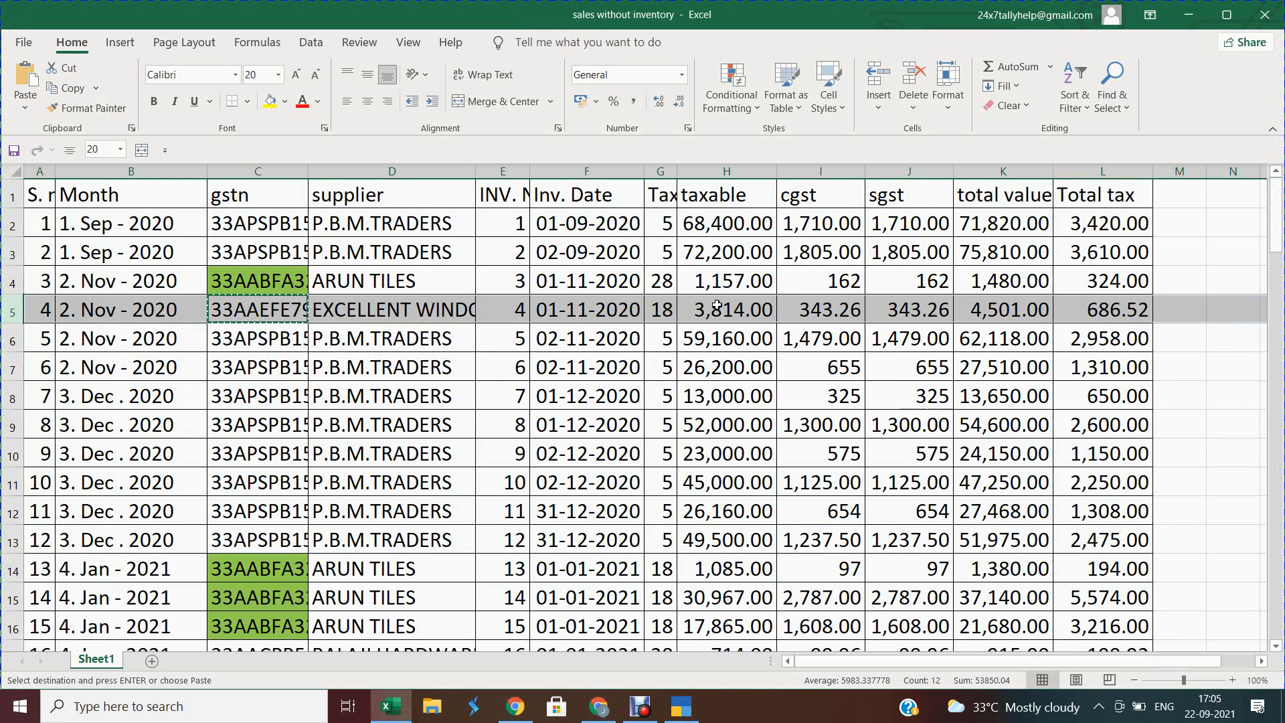
{"action": "key", "text": "alt+Tab"}
{"action": "type", "text": "3814"}
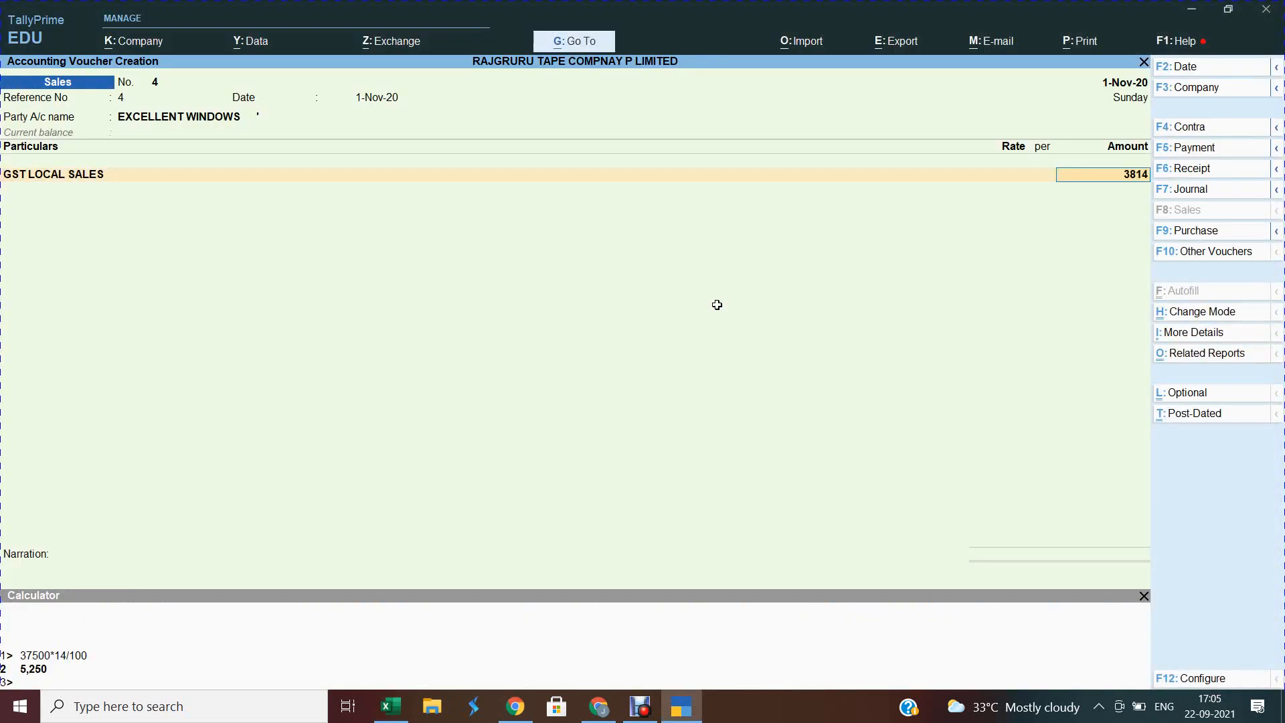
{"action": "key", "text": "Return"}
Set the tax classification of the GST LOCAL SALES entry to 18% ITEMS.
{"action": "key", "text": "alt+Tab"}
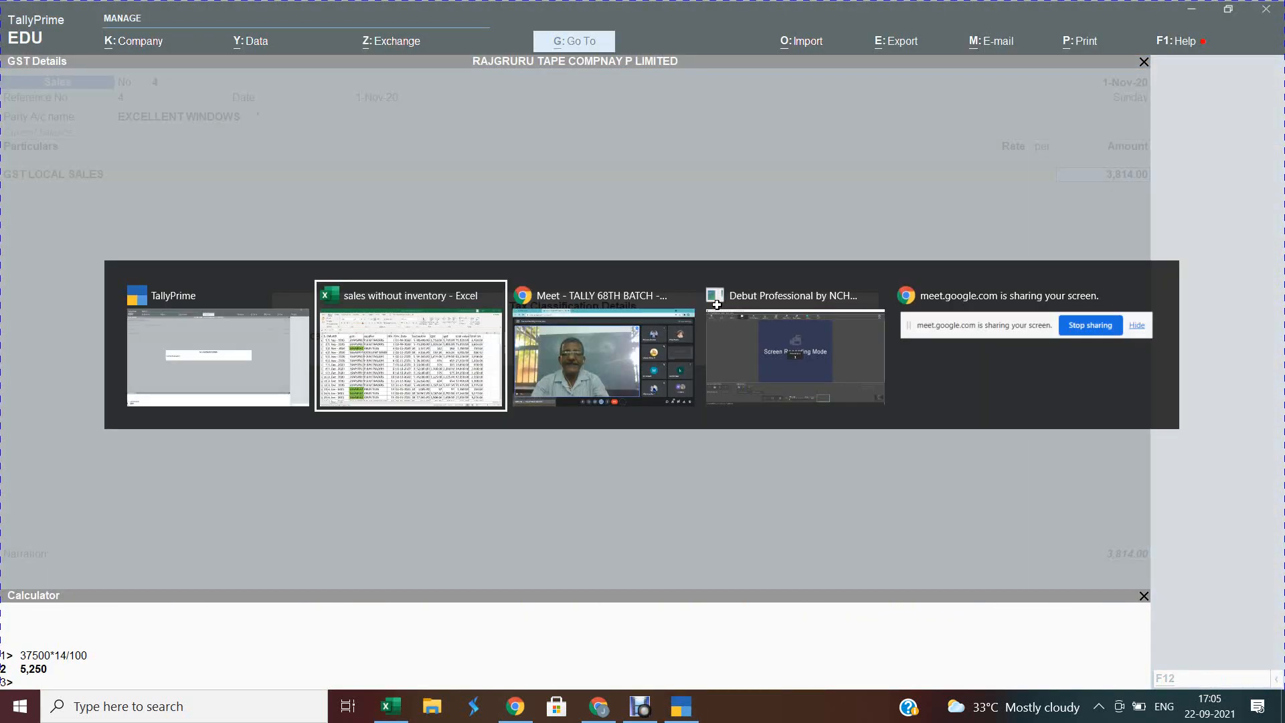
{"action": "key", "text": "alt+Tab"}
{"action": "type", "text": "18"}
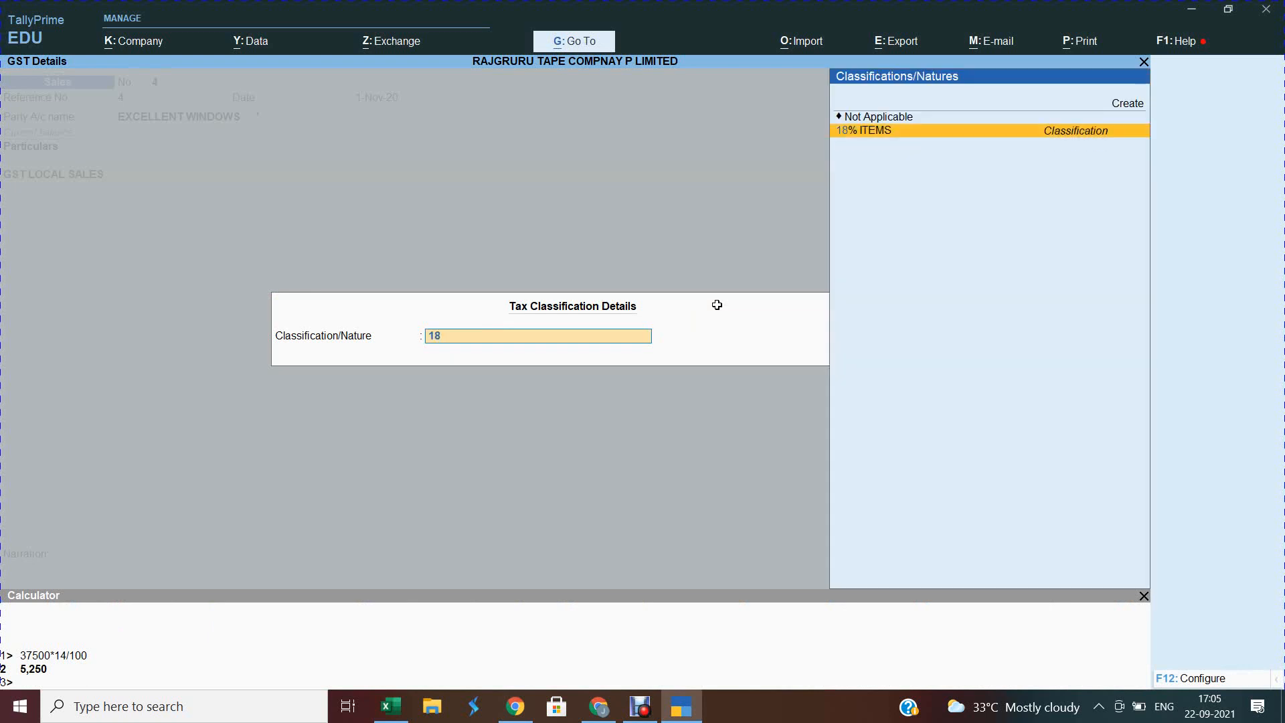
{"action": "key", "text": "Return"}
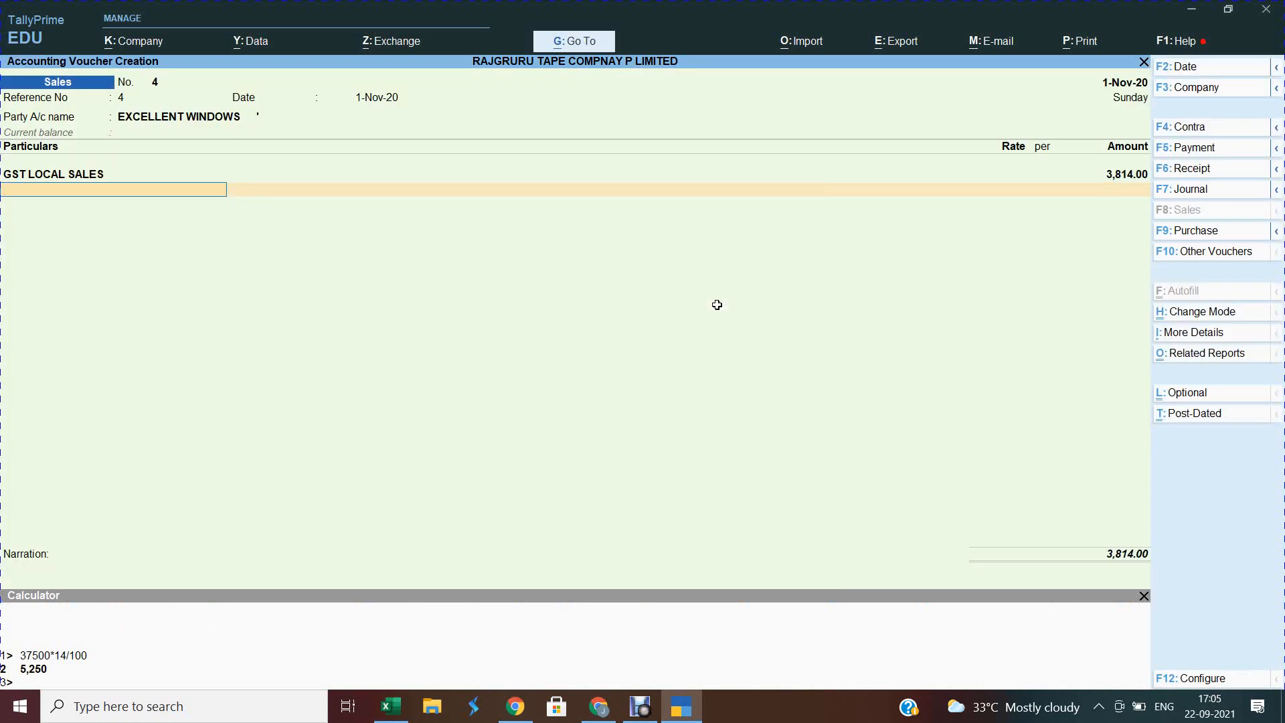
Add the OUTPUT CGST and OUTPUT SGST ledgers below the sales entry, keeping their automatically calculated amounts.
{"action": "type", "text": "LOaa"}
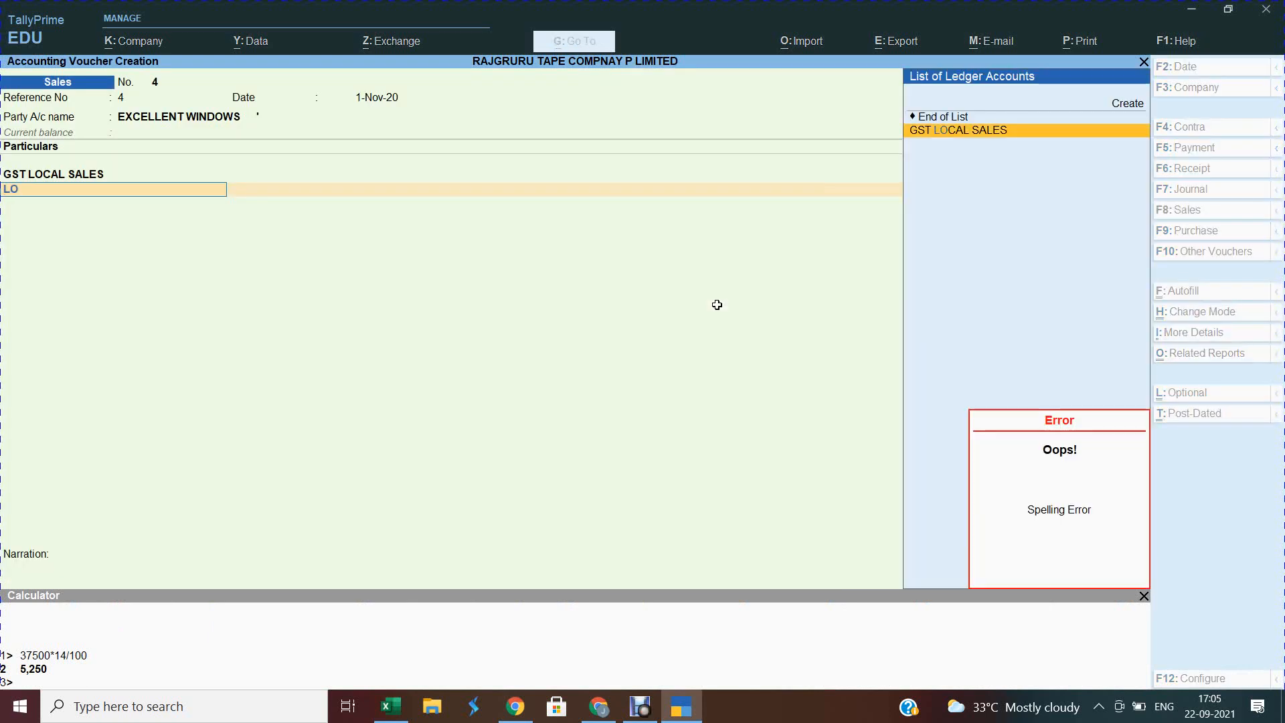
{"action": "key", "text": "BackSpace"}
{"action": "key", "text": "BackSpace"}
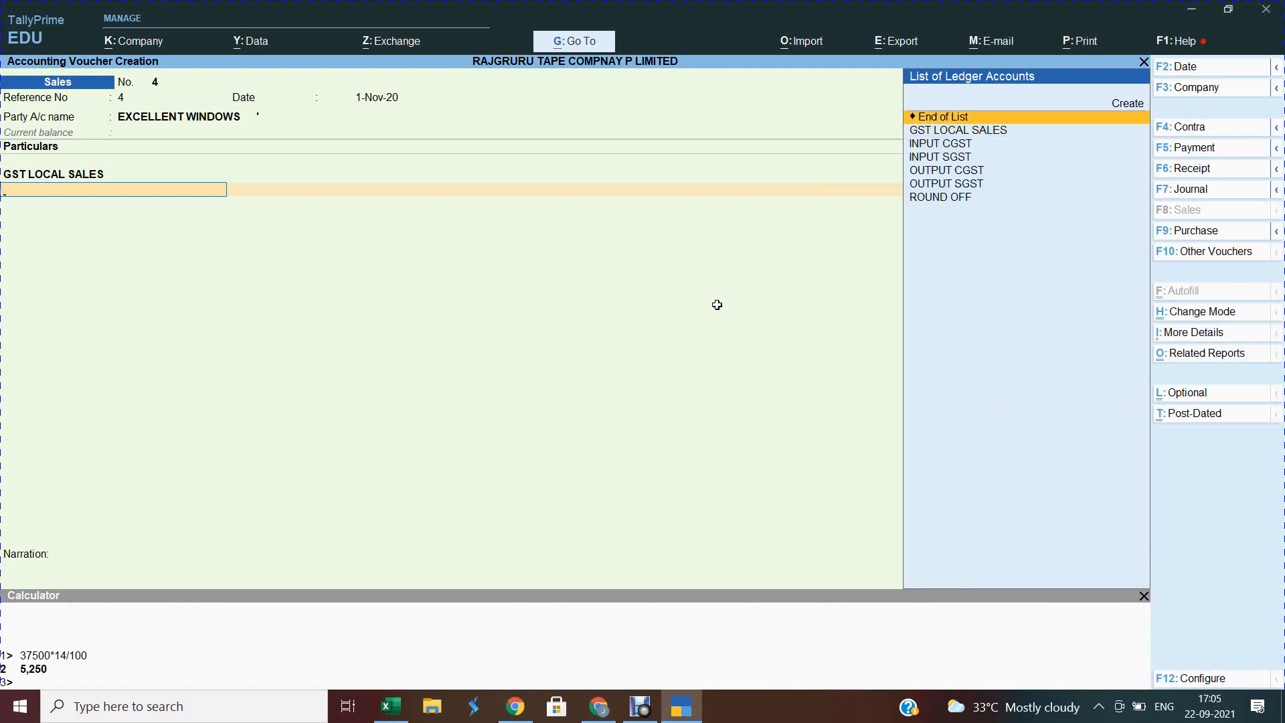
{"action": "type", "text": "OUT"}
{"action": "key", "text": "Down"}
{"action": "key", "text": "Return"}
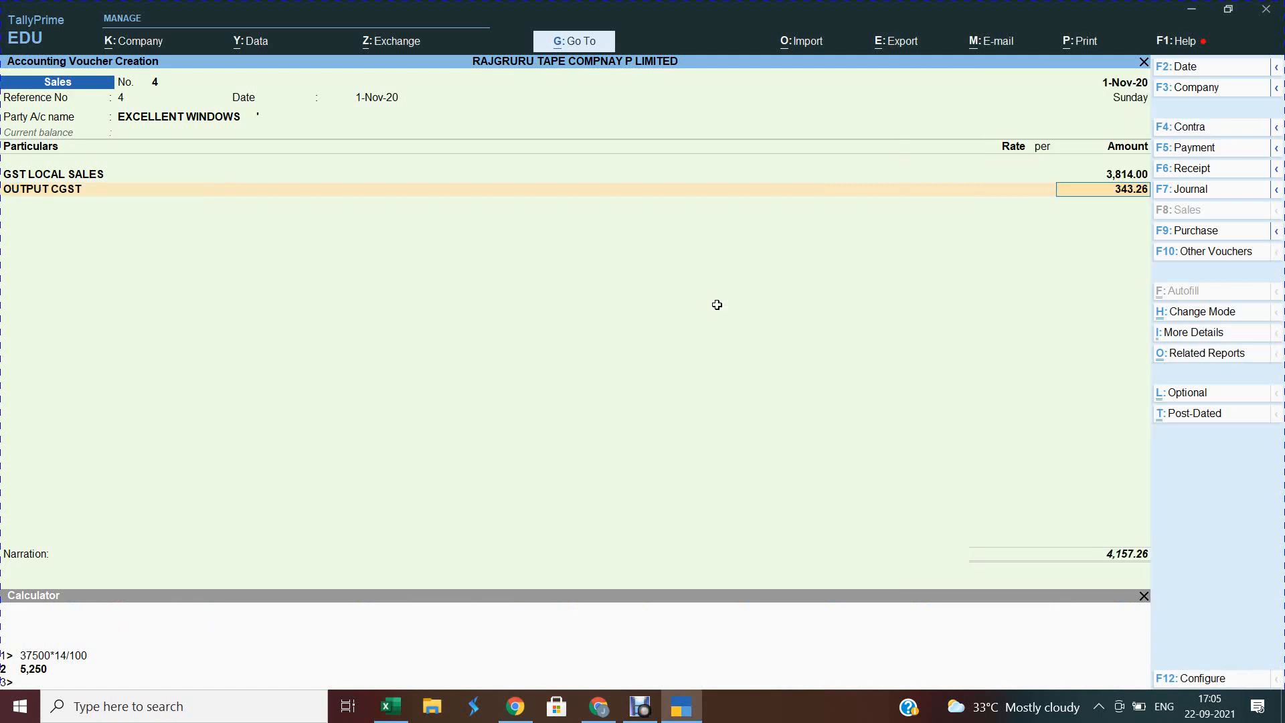
{"action": "key", "text": "Return"}
{"action": "type", "text": "OUT"}
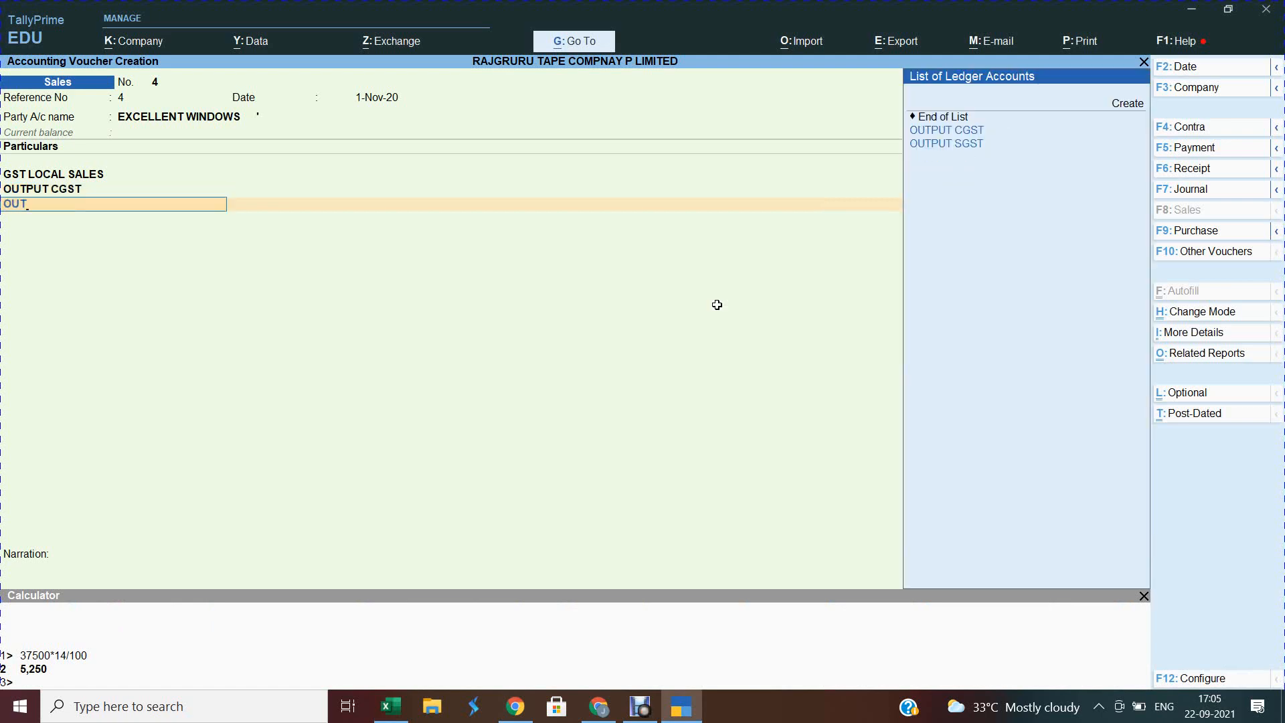
{"action": "key", "text": "Down"}
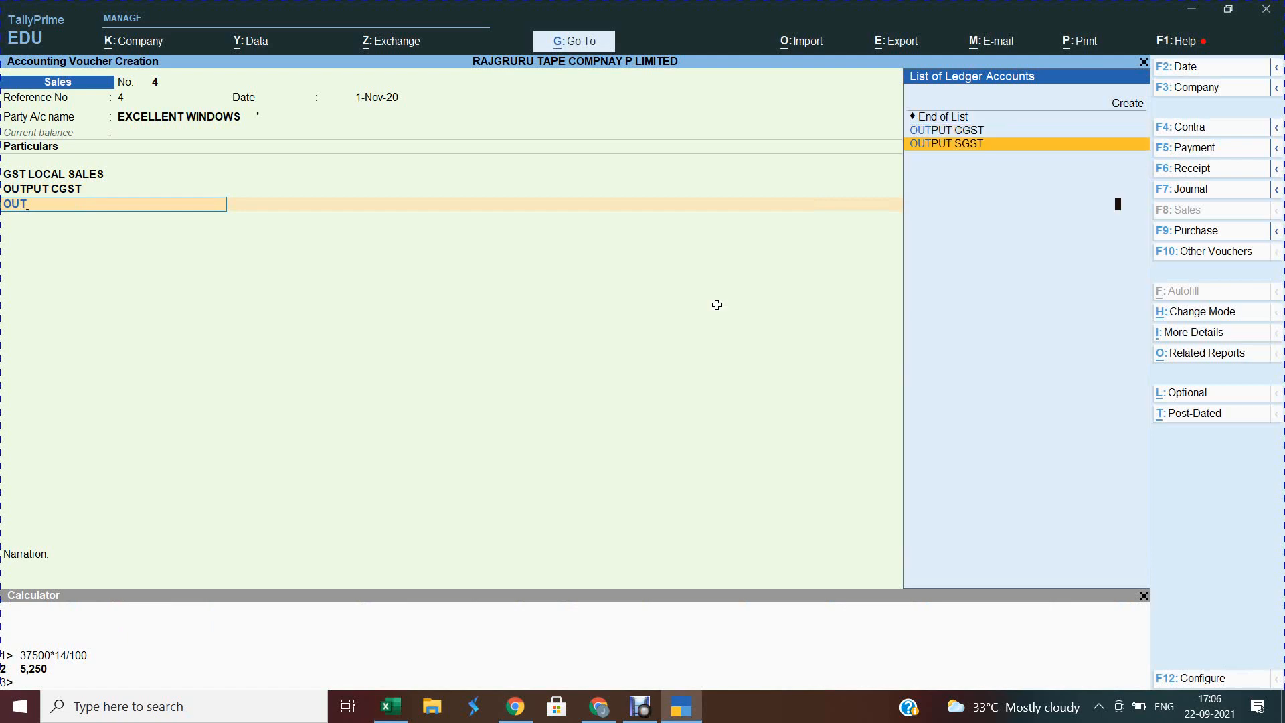
{"action": "key", "text": "Return"}
Review the voucher's GST tax analysis in detailed form, then return to the voucher.
{"action": "key", "text": "alt"}
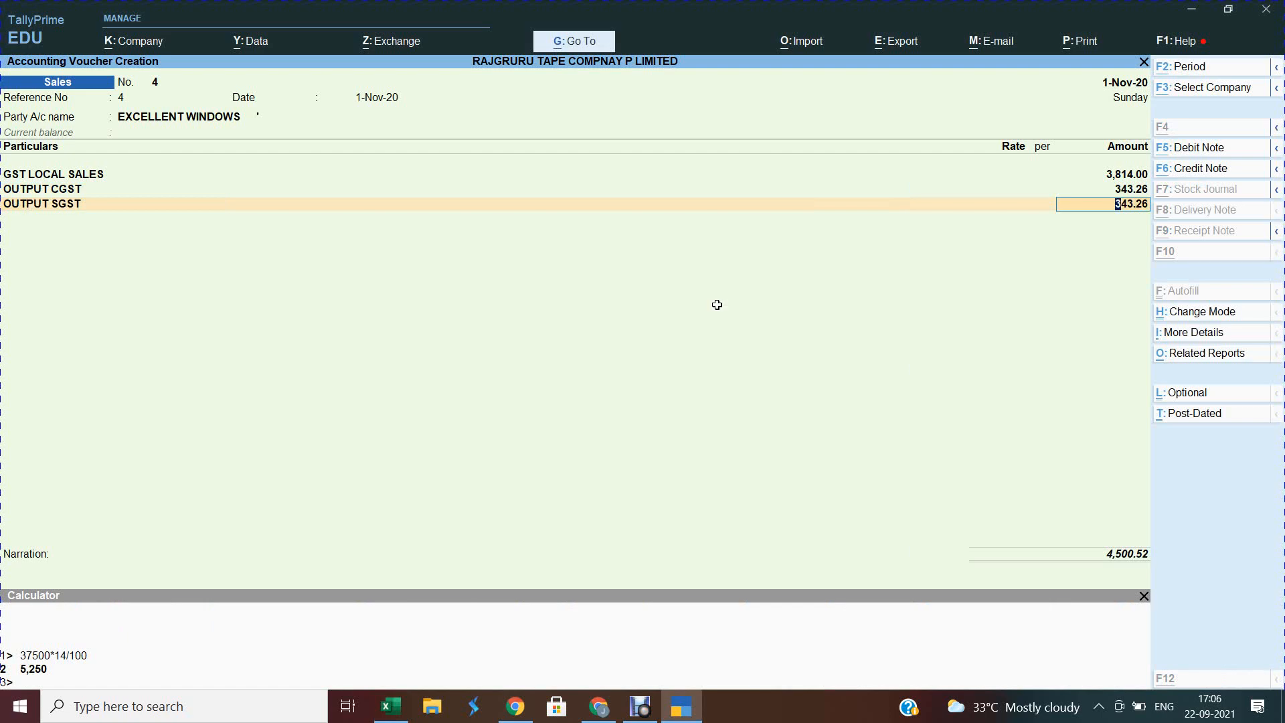
{"action": "key", "text": "alt+a"}
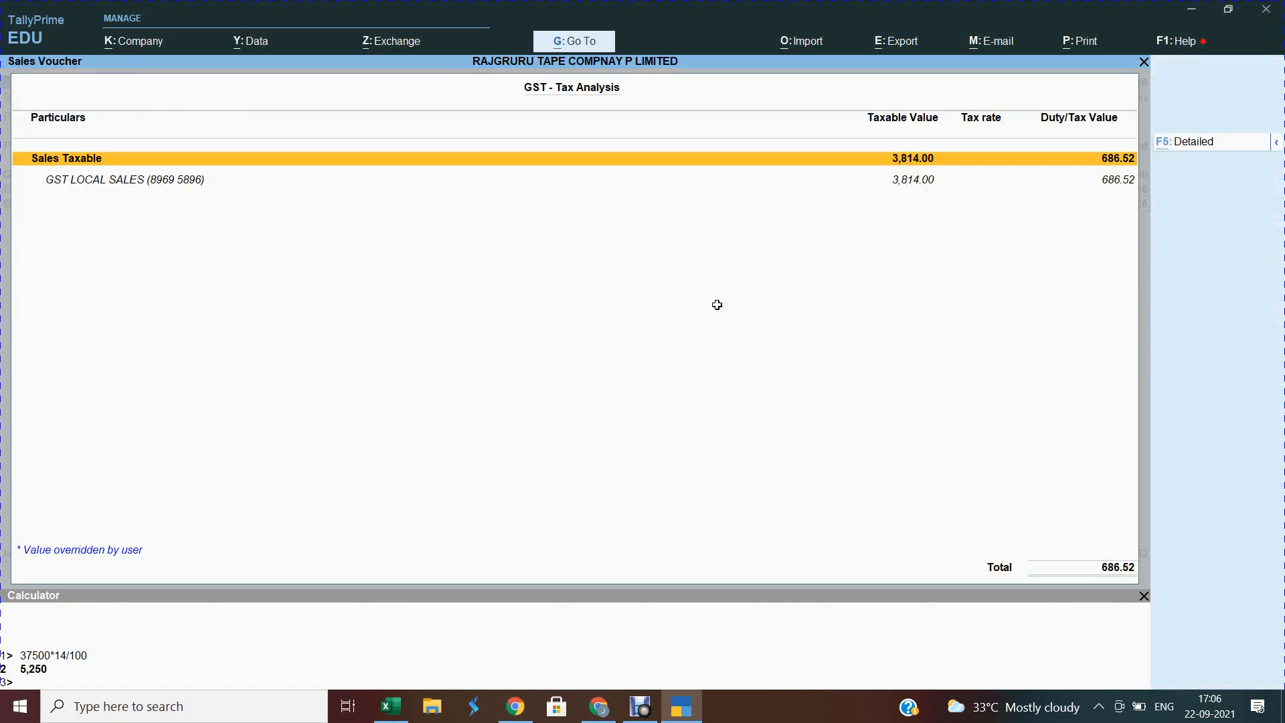
{"action": "key", "text": "F5"}
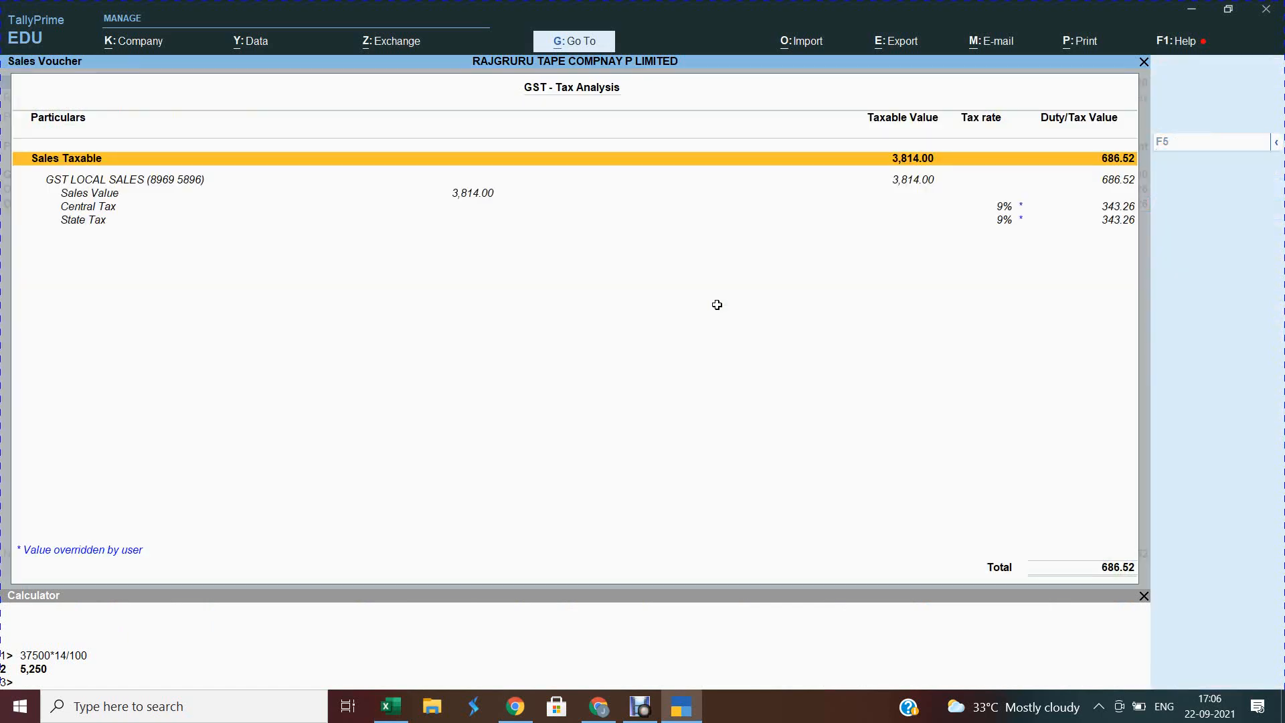
{"action": "key", "text": "Escape"}
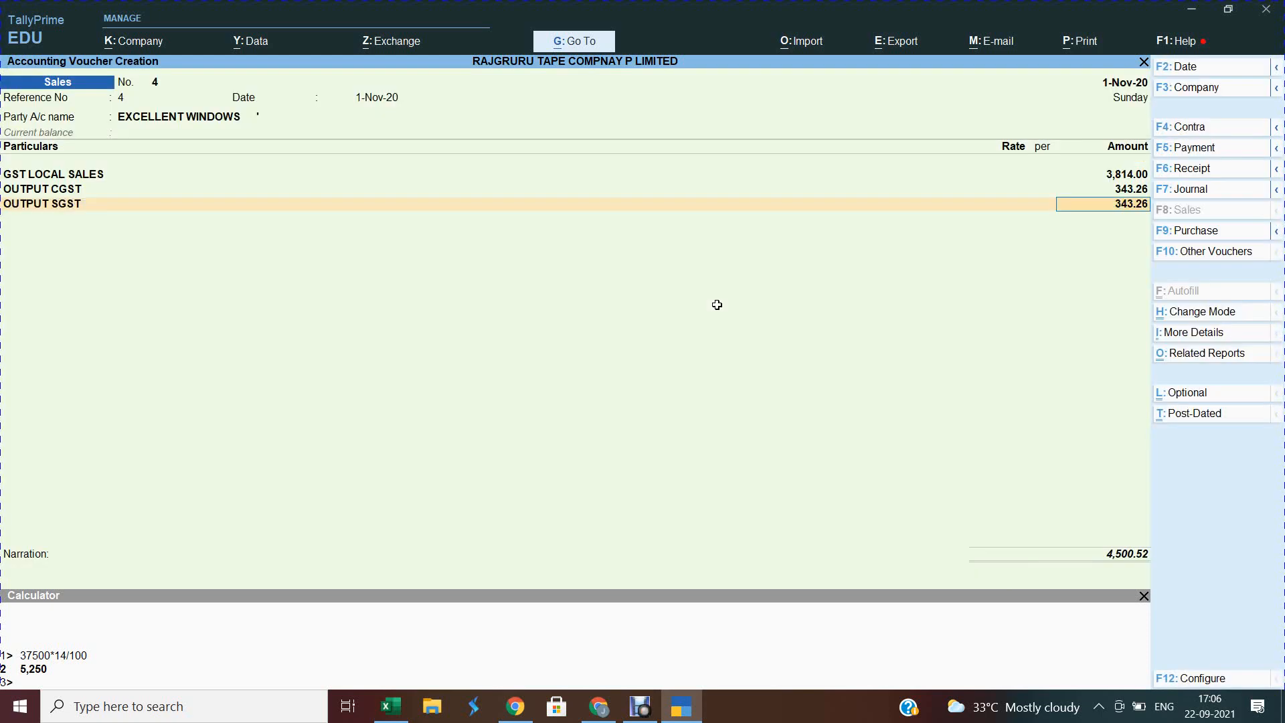
Add the ROUND OFF ledger with 0.48 and save the EXCELLENT WINDOWS sales voucher, accepting the modified tax details.
{"action": "key", "text": "Return"}
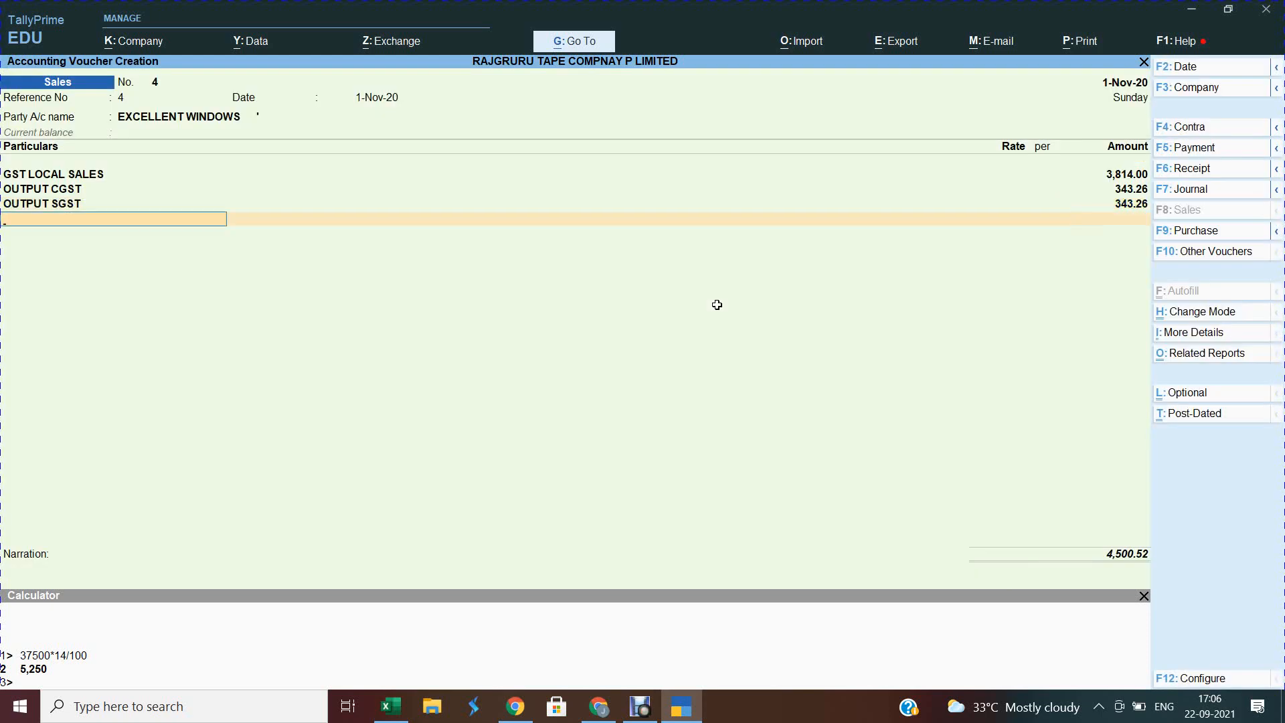
{"action": "type", "text": "ROU"}
{"action": "key", "text": "Return"}
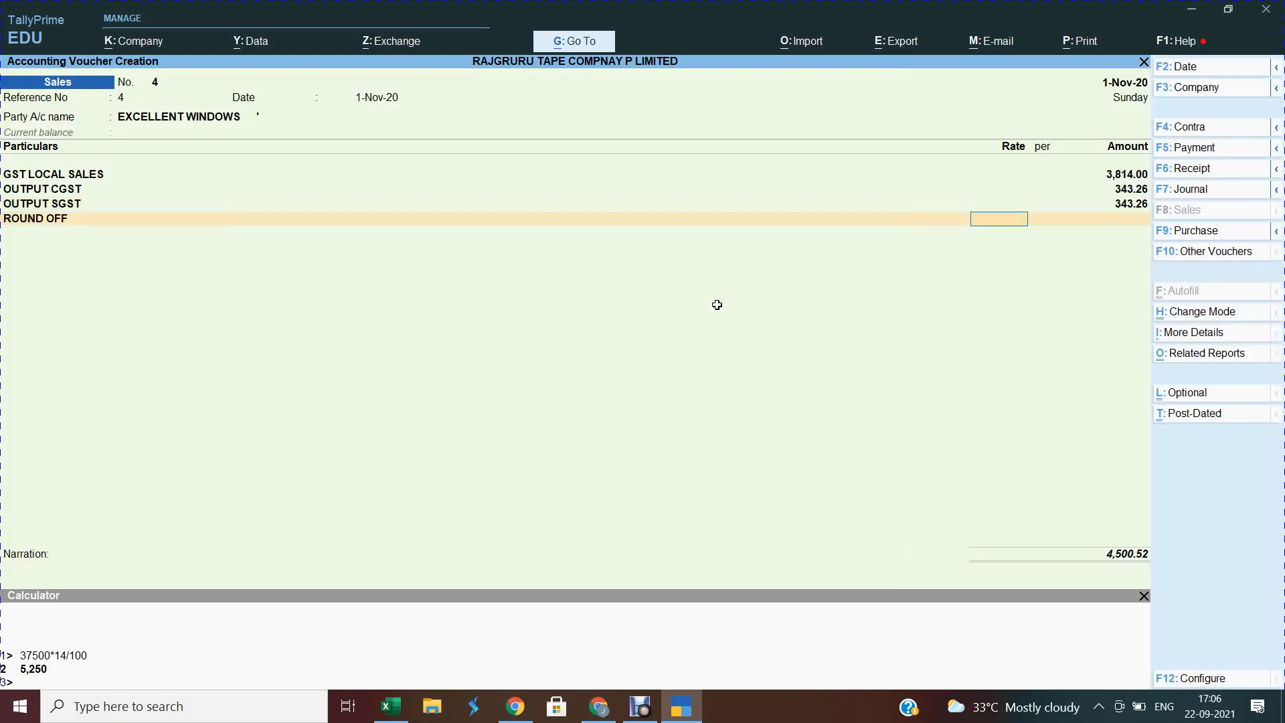
{"action": "key", "text": "Return"}
{"action": "type", "text": ".48"}
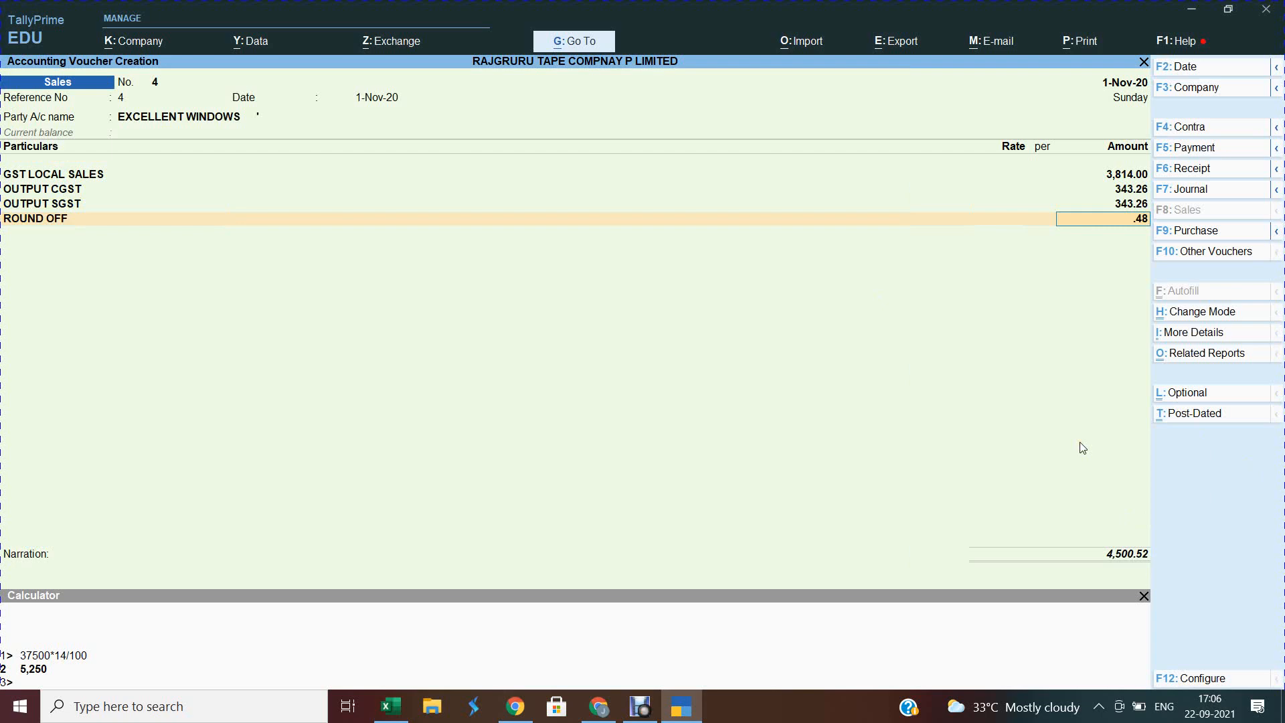
{"action": "key", "text": "Return"}
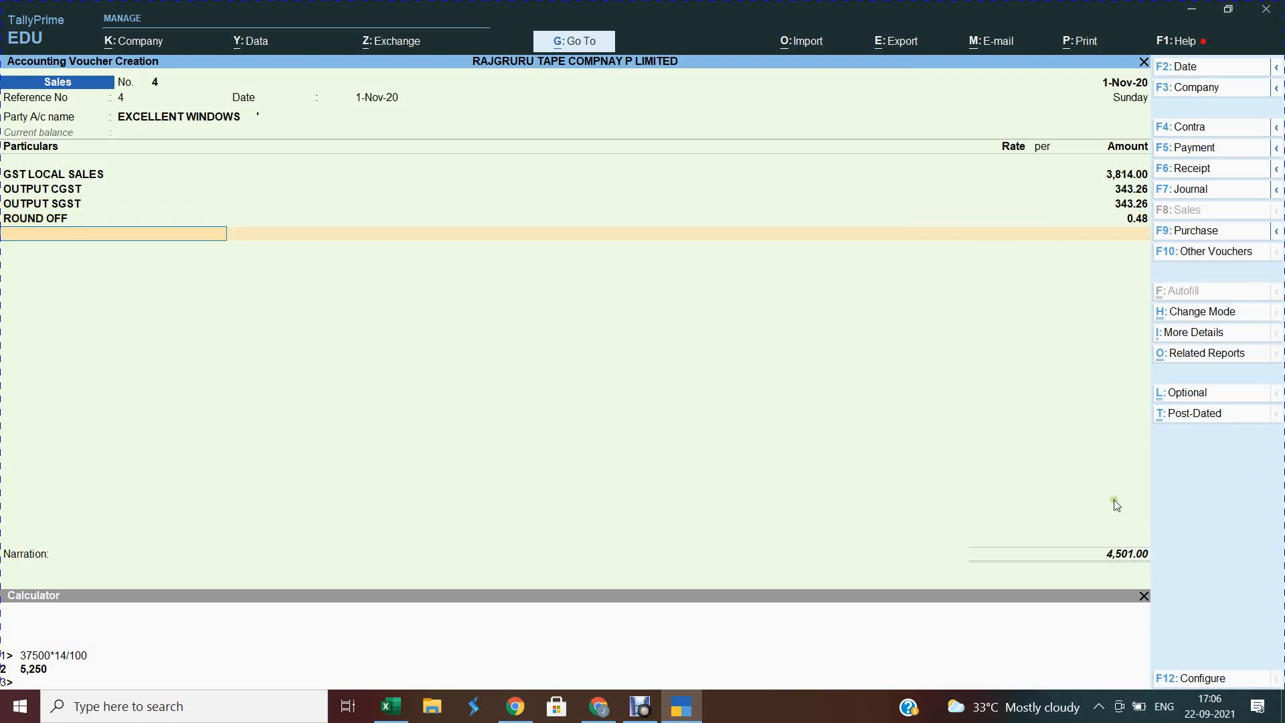
{"action": "key", "text": "Return"}
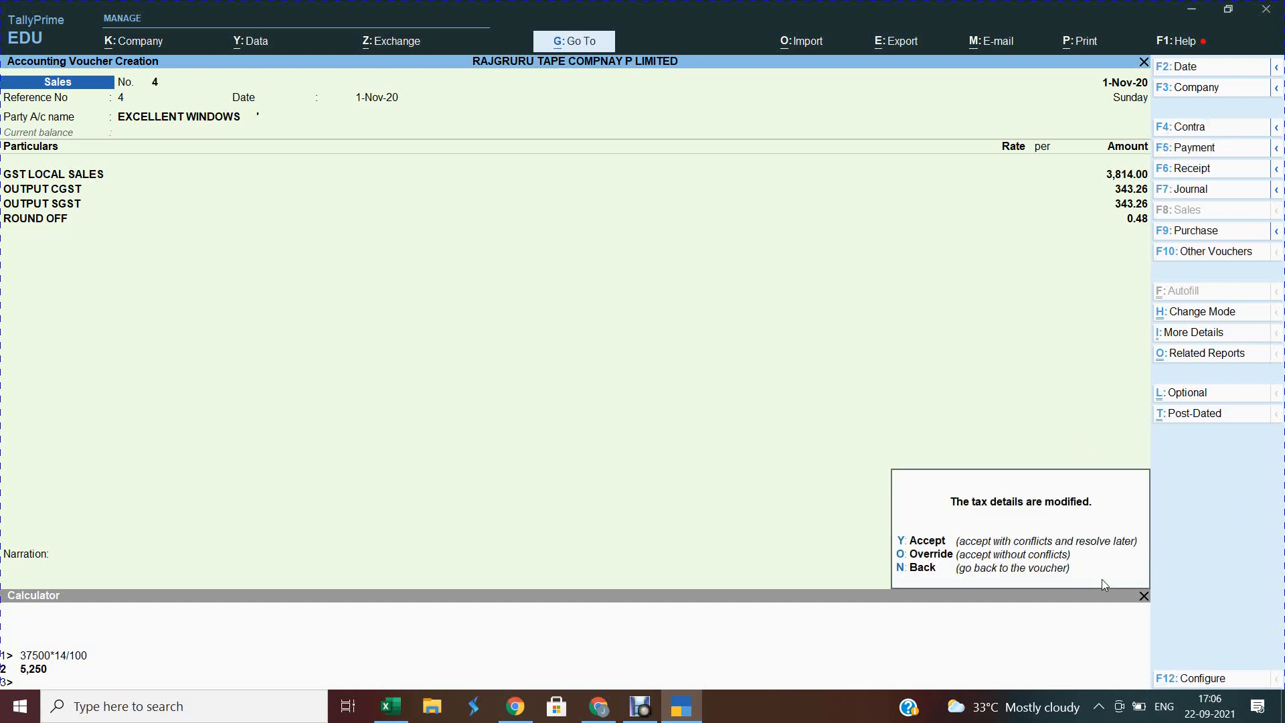
{"action": "key", "text": "y"}
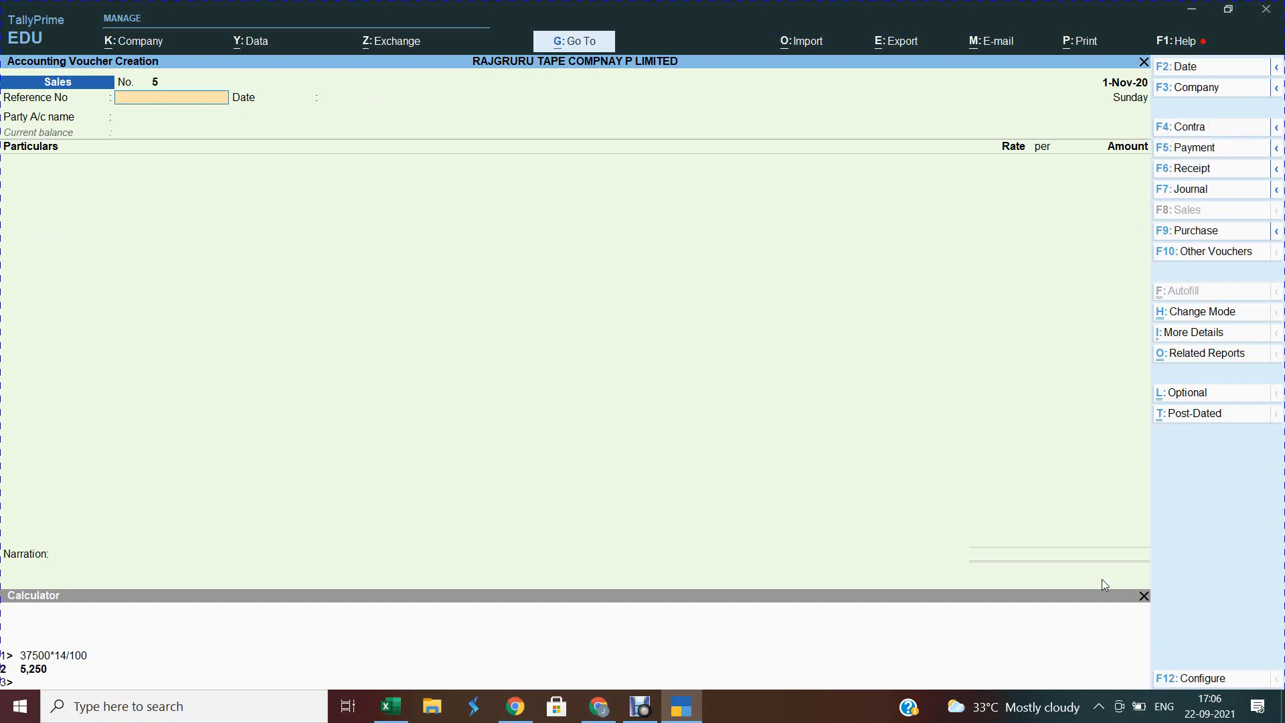
{"action": "key", "text": "alt+Tab"}
{"action": "key", "text": "Tab"}
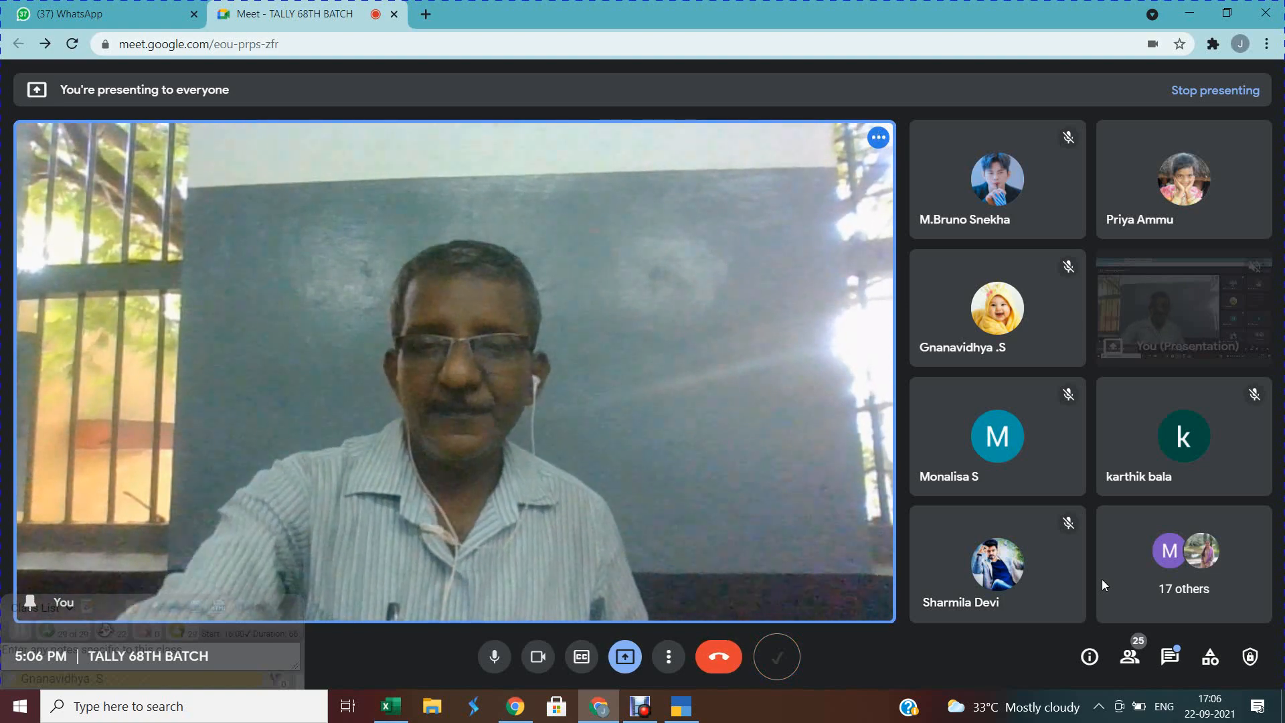
{"action": "key", "text": "alt+Tab"}
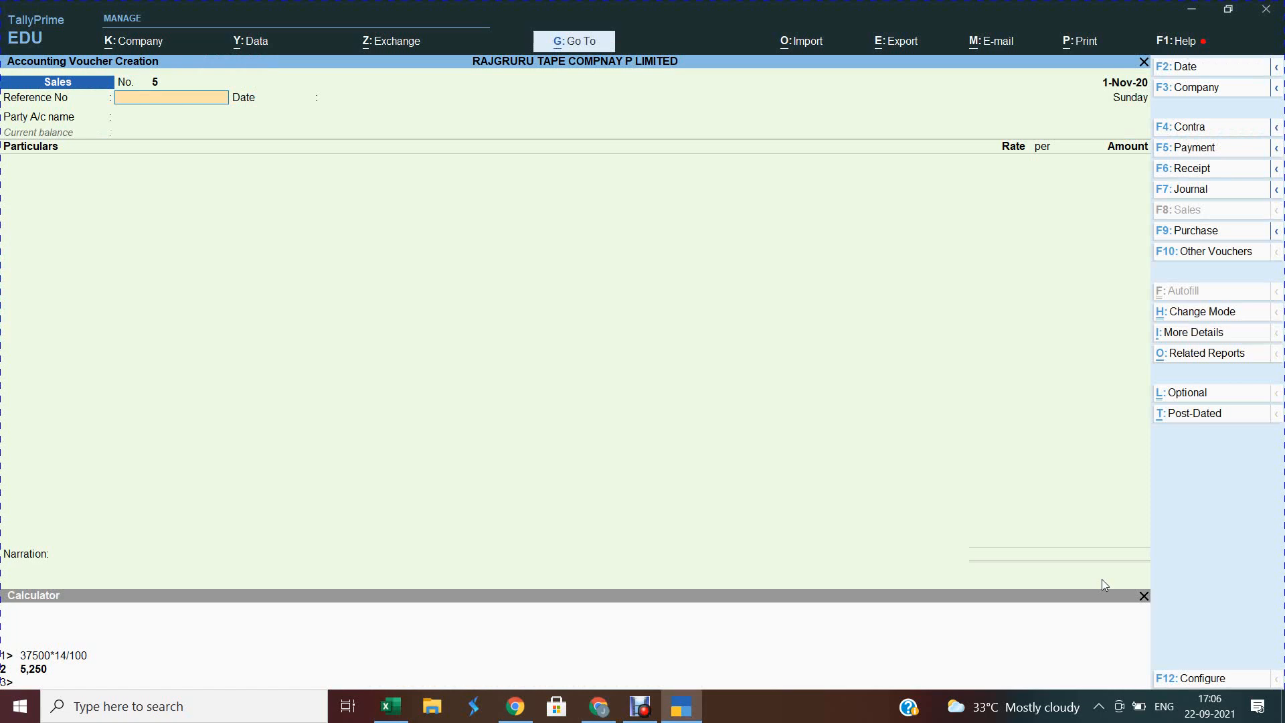
Leave voucher entry and examine the Profit & Loss A/c report with its account groups expanded to ledger level.
{"action": "key", "text": "Escape"}
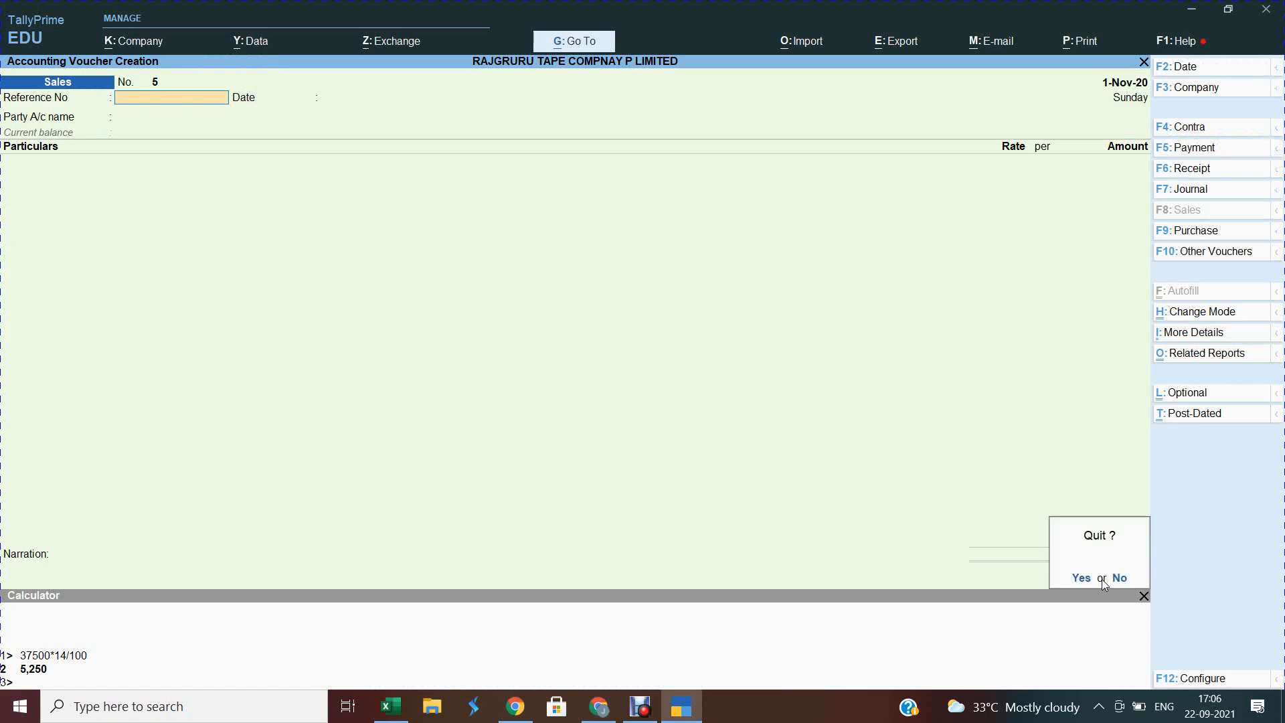
{"action": "key", "text": "Return"}
{"action": "key", "text": "Escape"}
{"action": "key", "text": "Escape"}
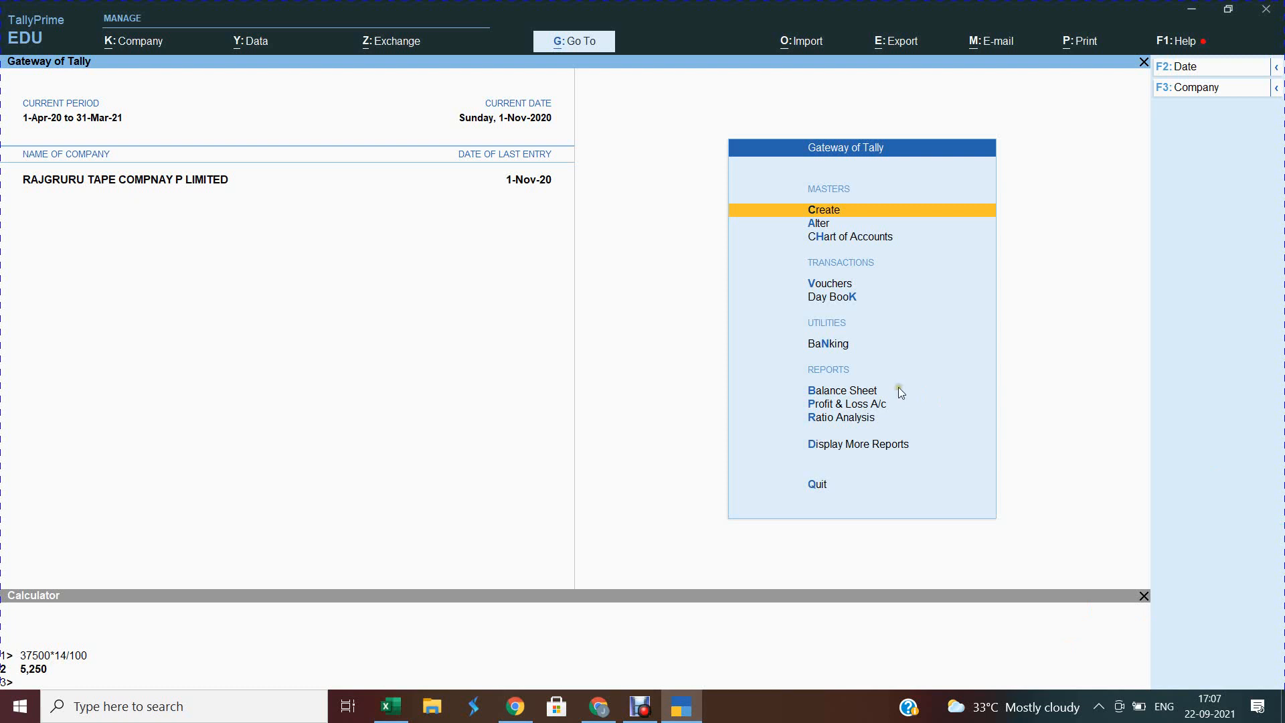
{"action": "key", "text": "p"}
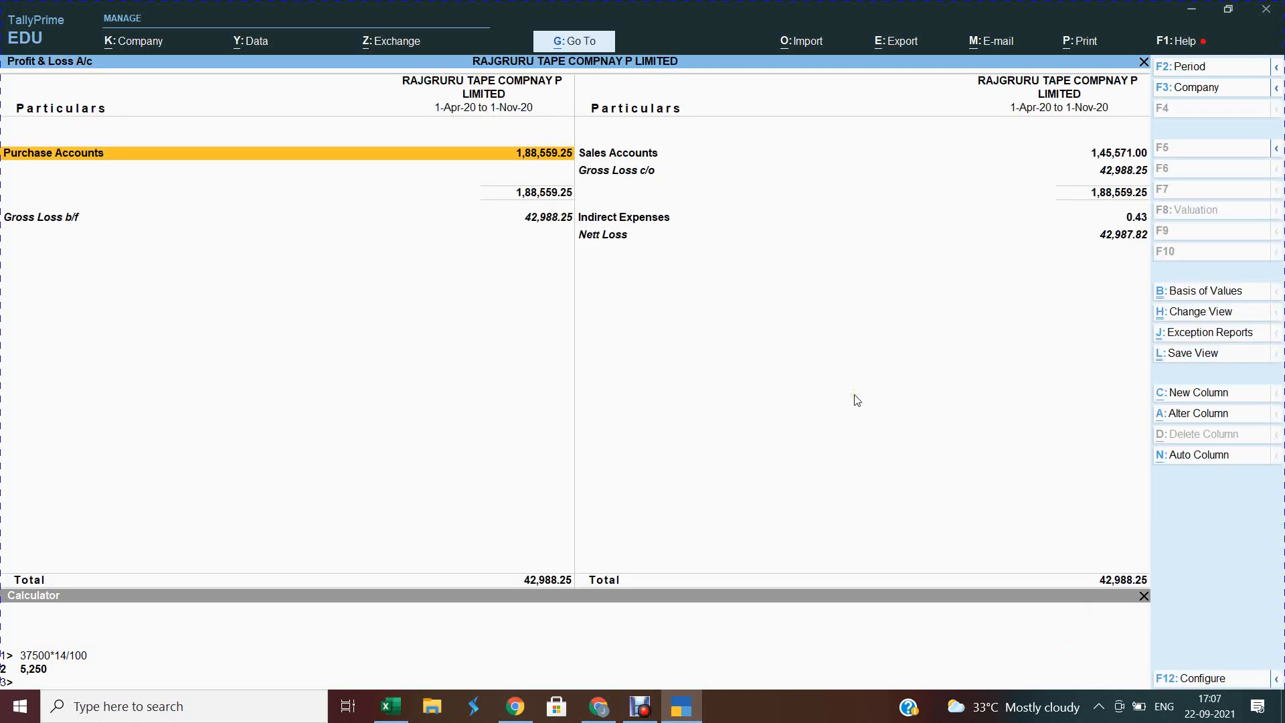
{"action": "key", "text": "alt+F5"}
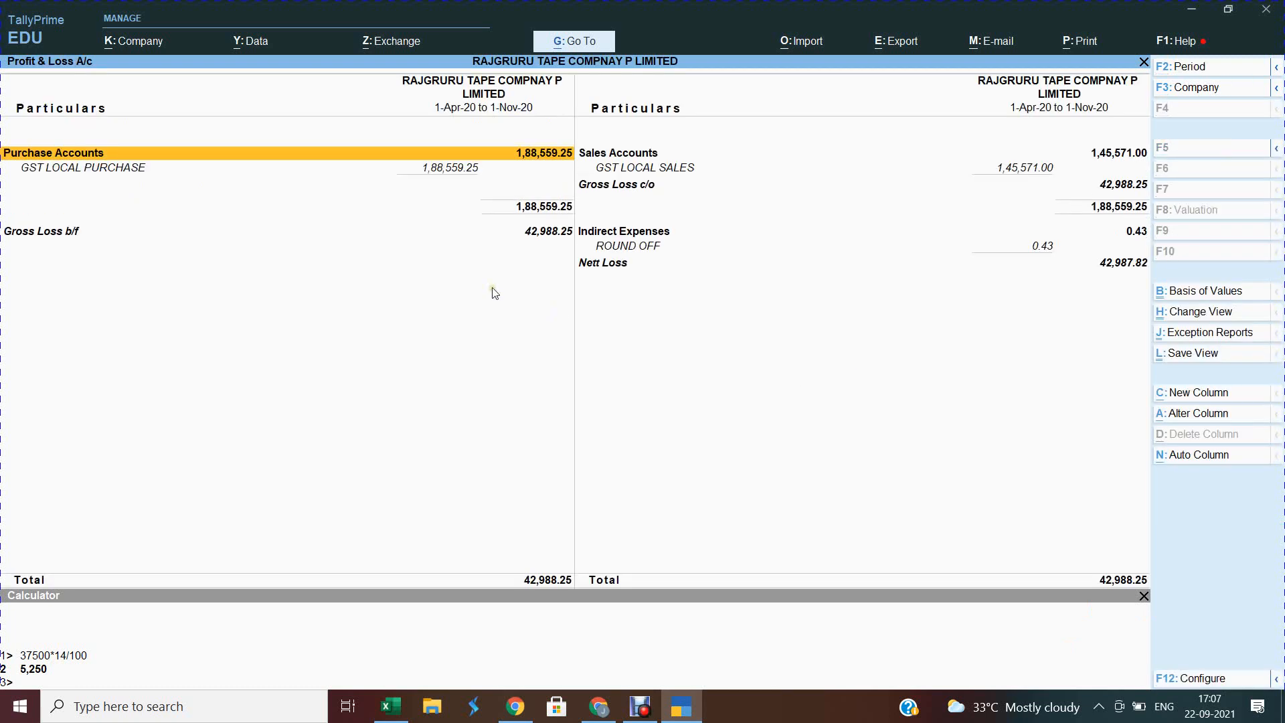
Check the GST LOCAL SALES ledger line in the Profit & Loss A/c report, and return to the Gateway of Tally.
{"action": "key", "text": "Down"}
{"action": "key", "text": "Right"}
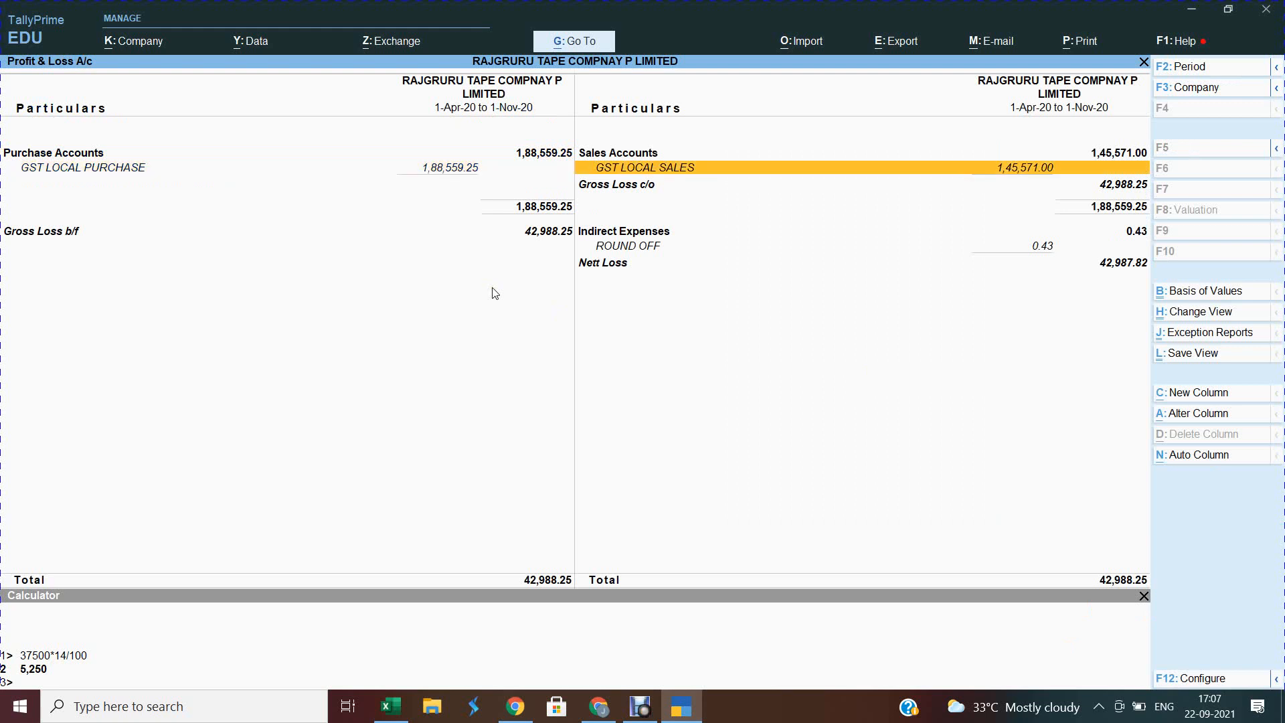
{"action": "key", "text": "Escape"}
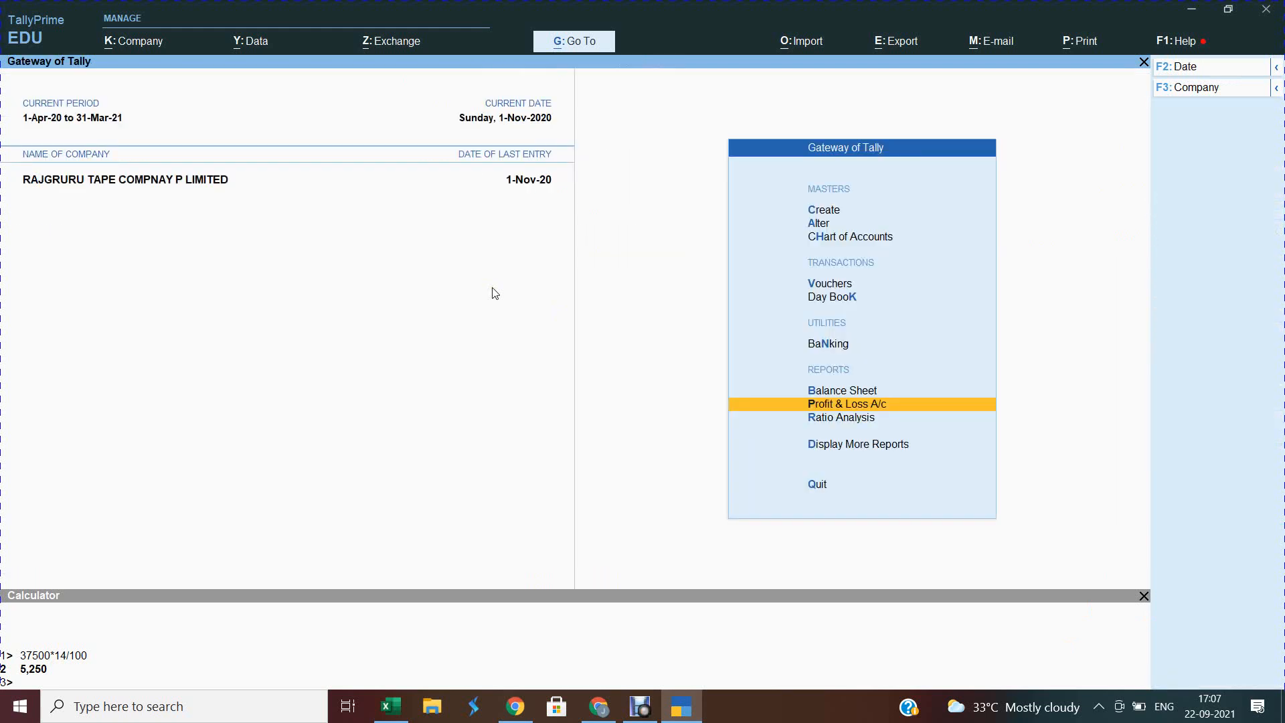
Switch to the sales without inventory workbook in Excel and examine the ARUN TILES row and the first invoice's taxable value.
{"action": "key", "text": "alt+Tab"}
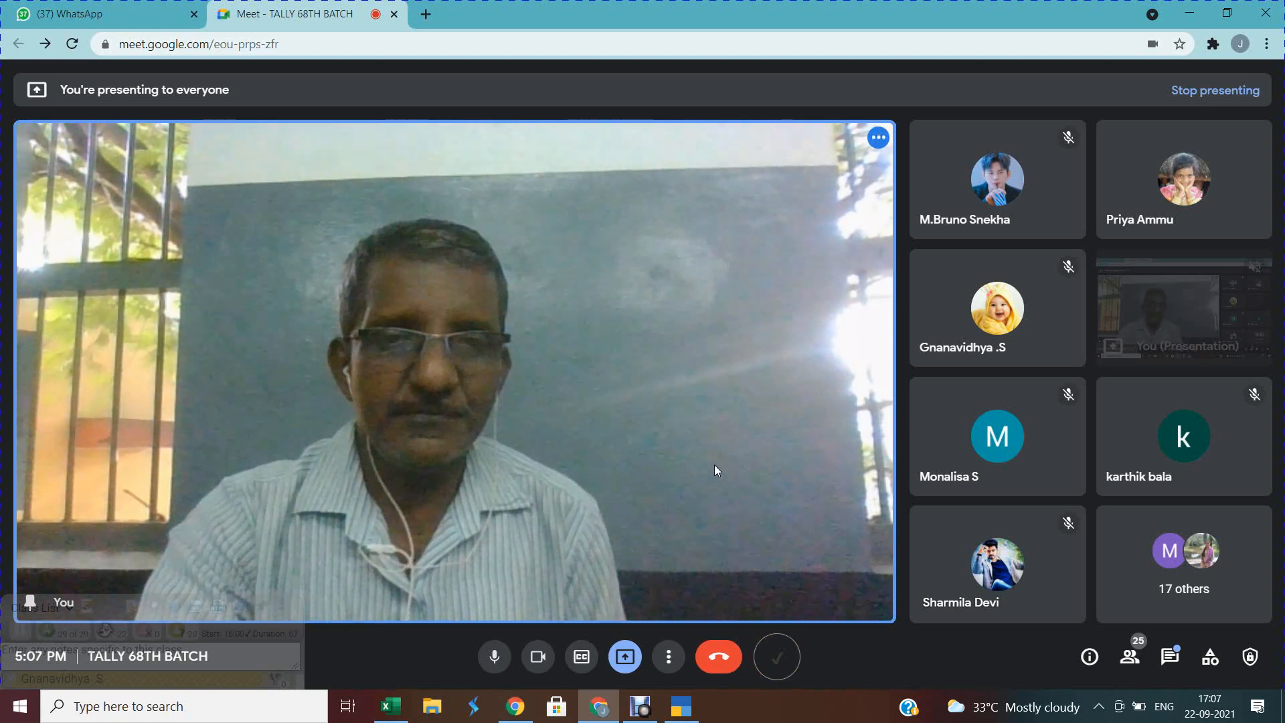
{"action": "key", "text": "alt+Tab"}
{"action": "key", "text": "Tab"}
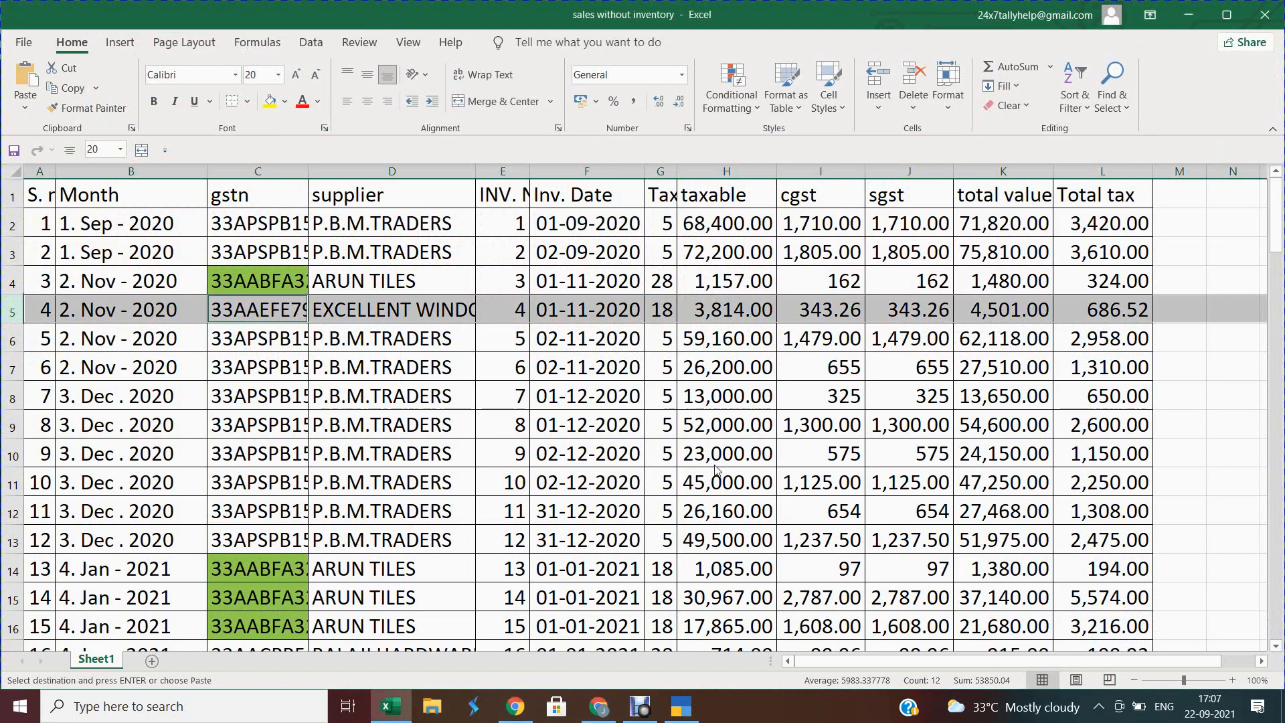
{"action": "left_click", "coordinate": [378, 276]}
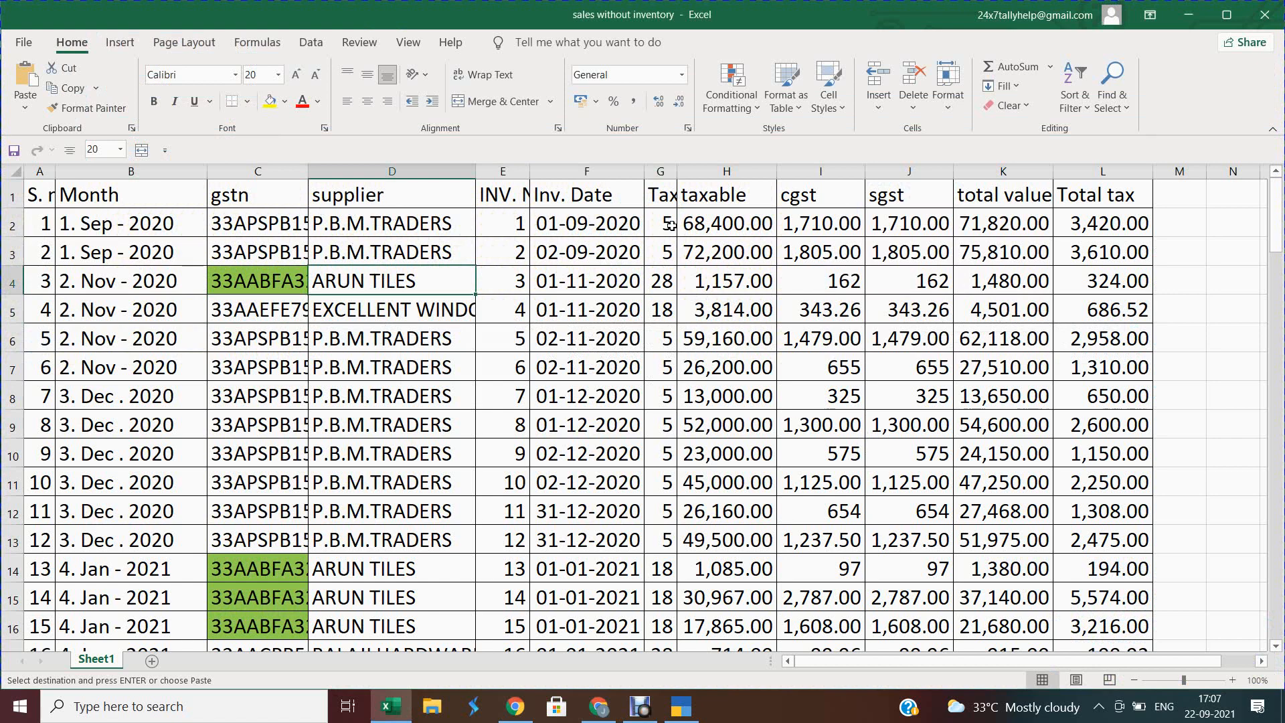
{"action": "left_click", "coordinate": [712, 225]}
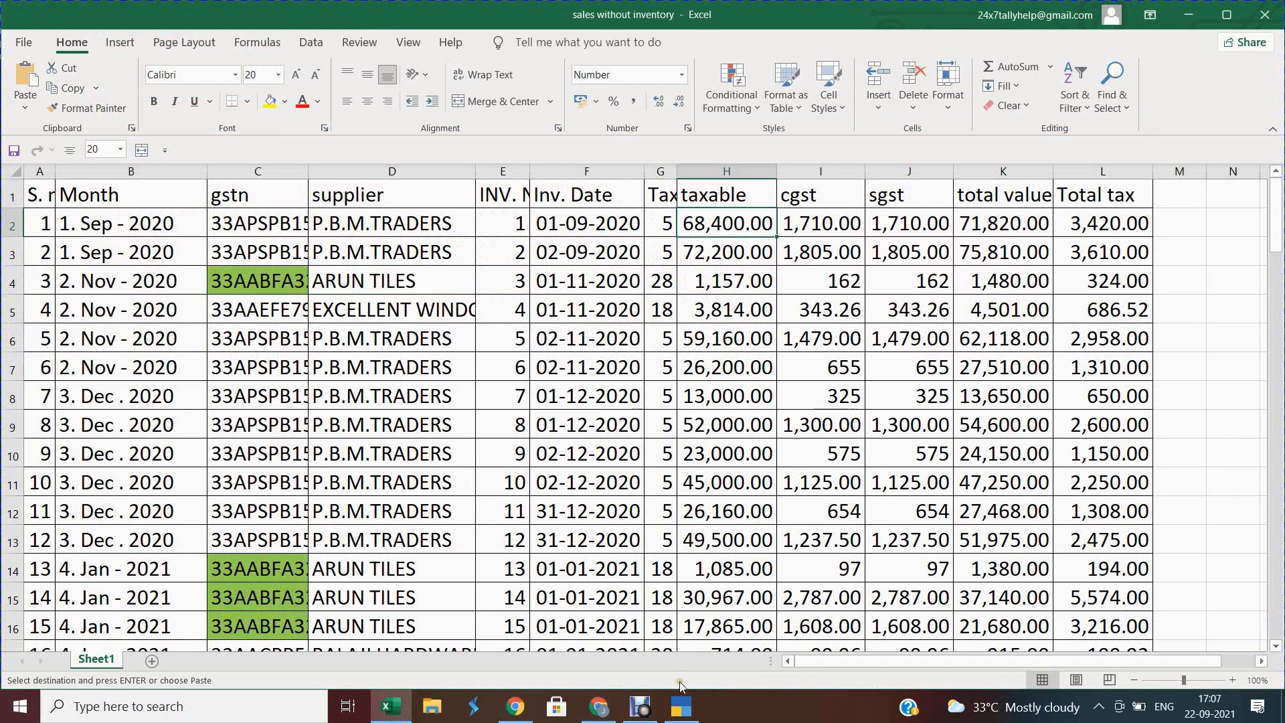
Switch to TallyPrime and drill down from Sales Accounts in the Profit & Loss A/c to the November vouchers of GST LOCAL SALES.
{"action": "mouse_move", "coordinate": [681, 706]}
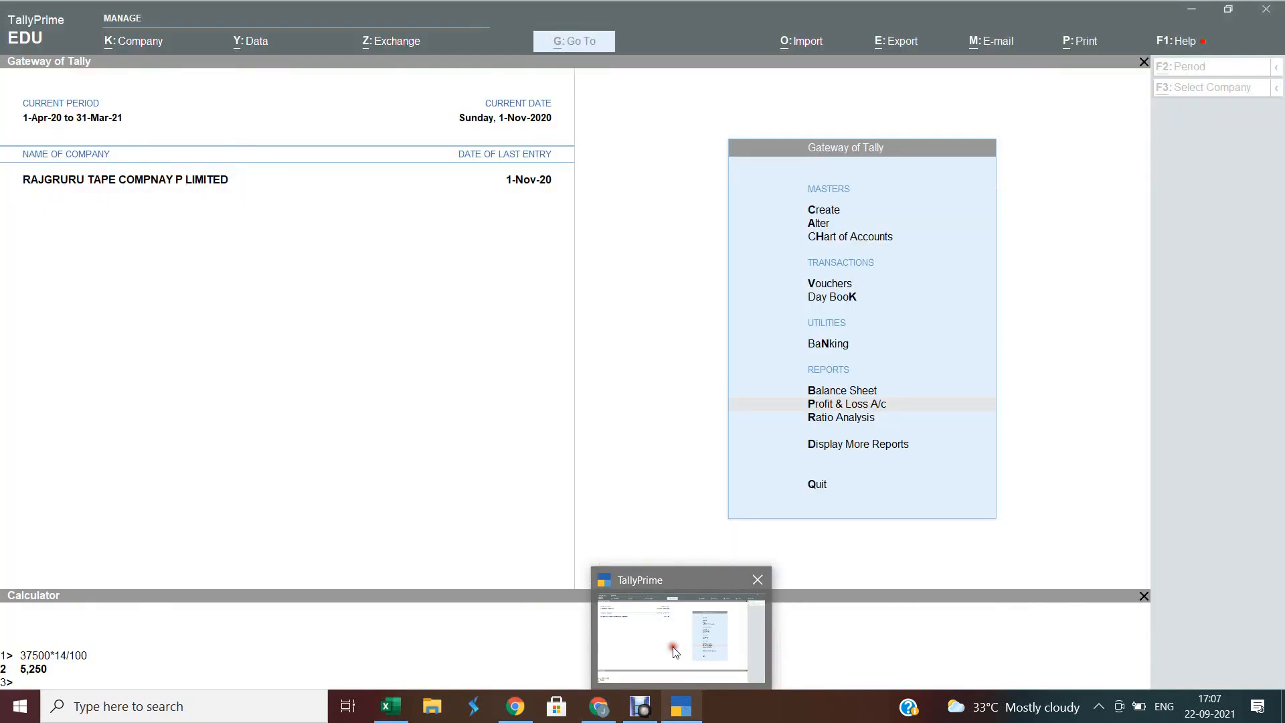
{"action": "left_click", "coordinate": [676, 653]}
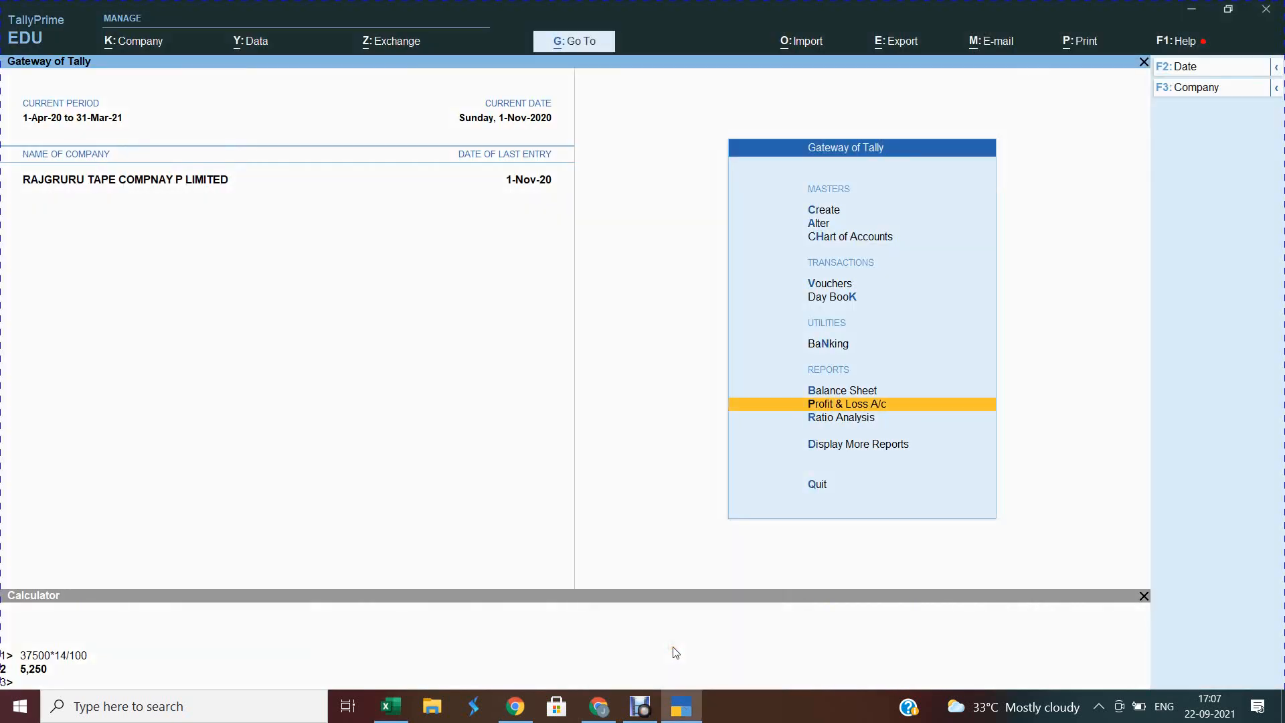
{"action": "key", "text": "Return"}
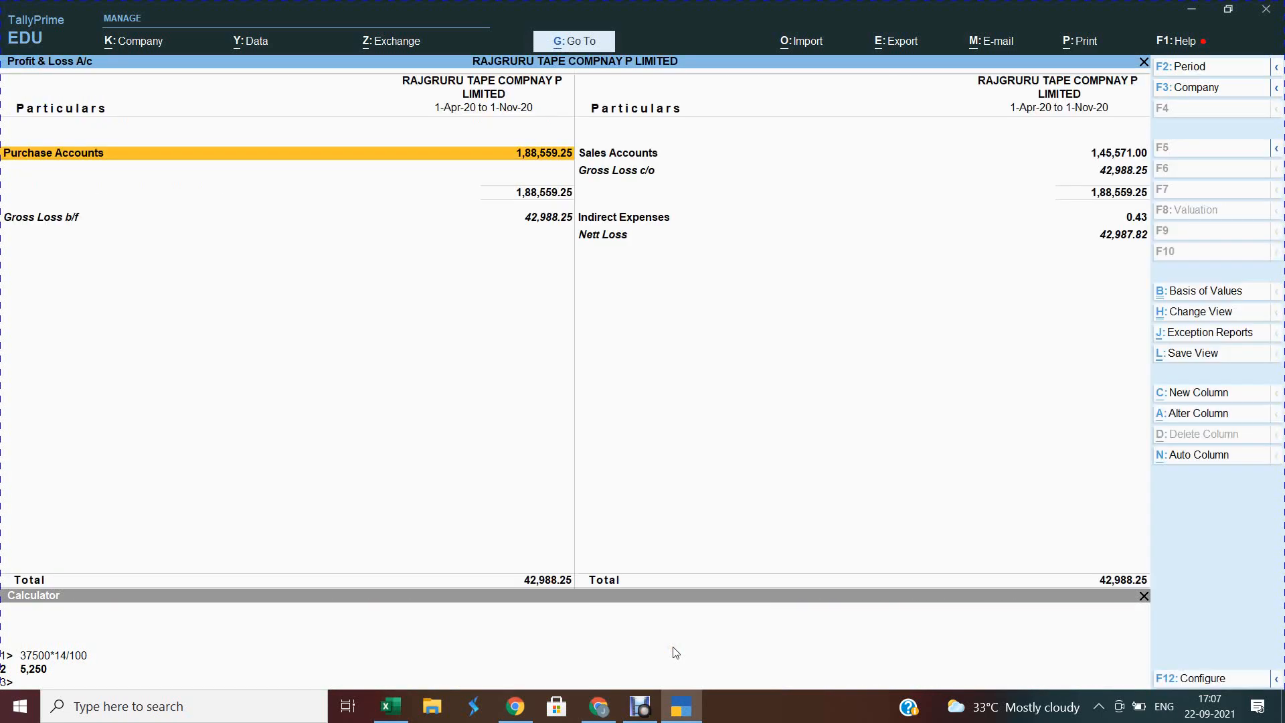
{"action": "key", "text": "Right"}
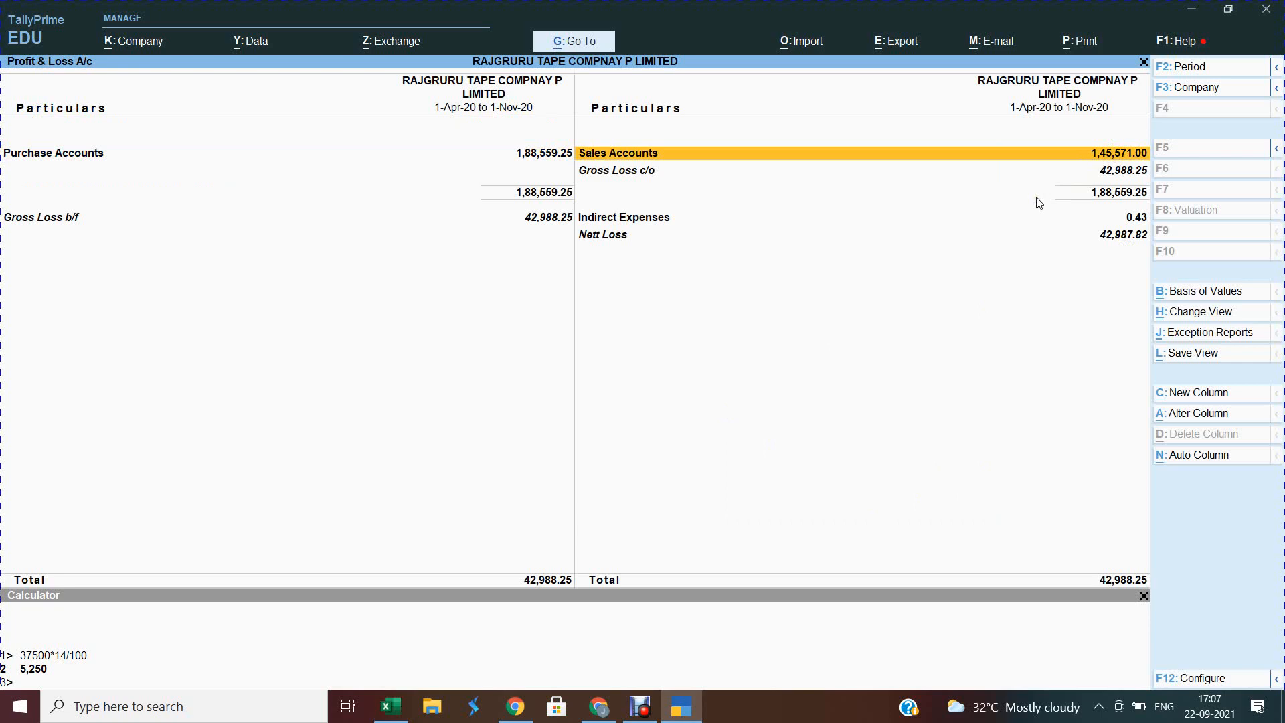
{"action": "key", "text": "Return"}
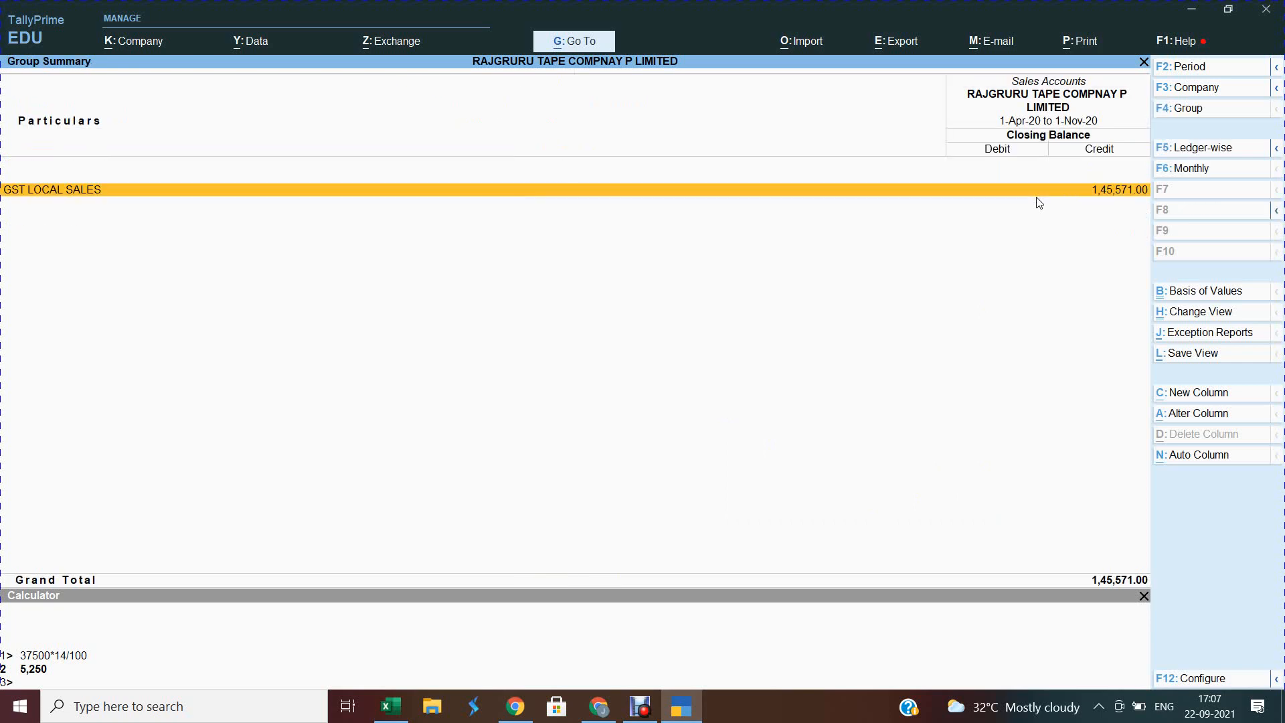
{"action": "key", "text": "Return"}
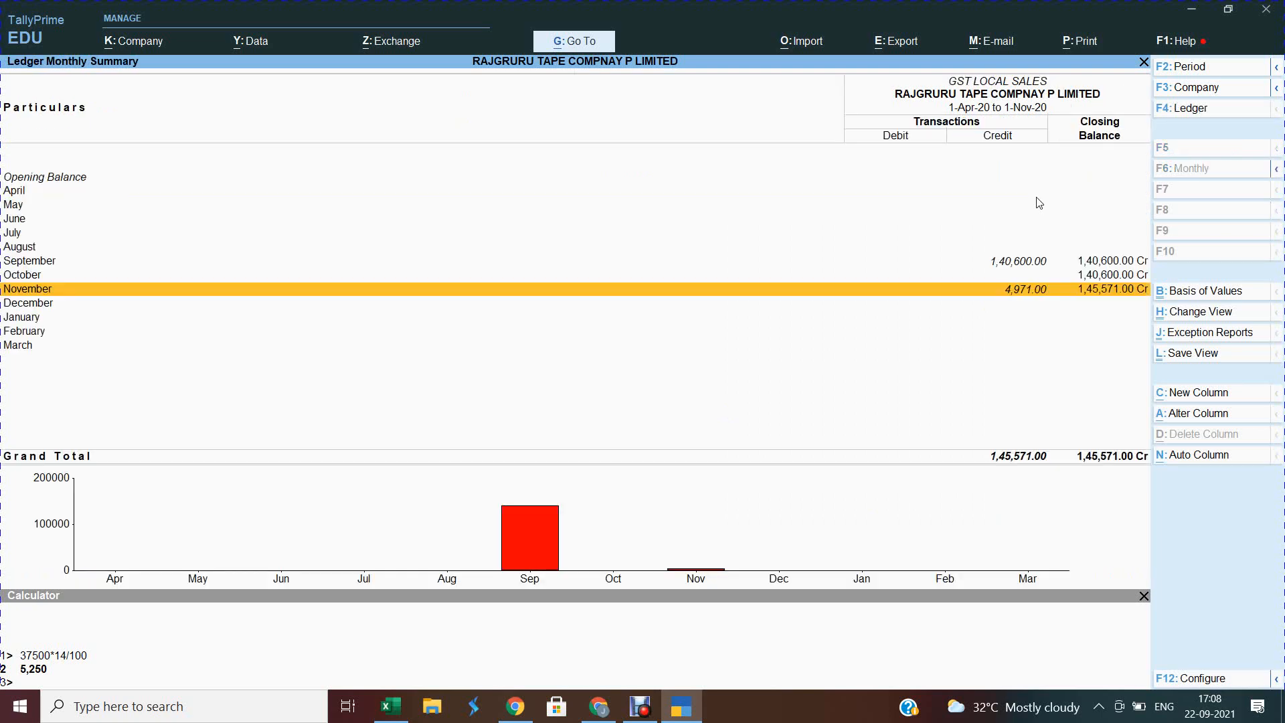
{"action": "key", "text": "Return"}
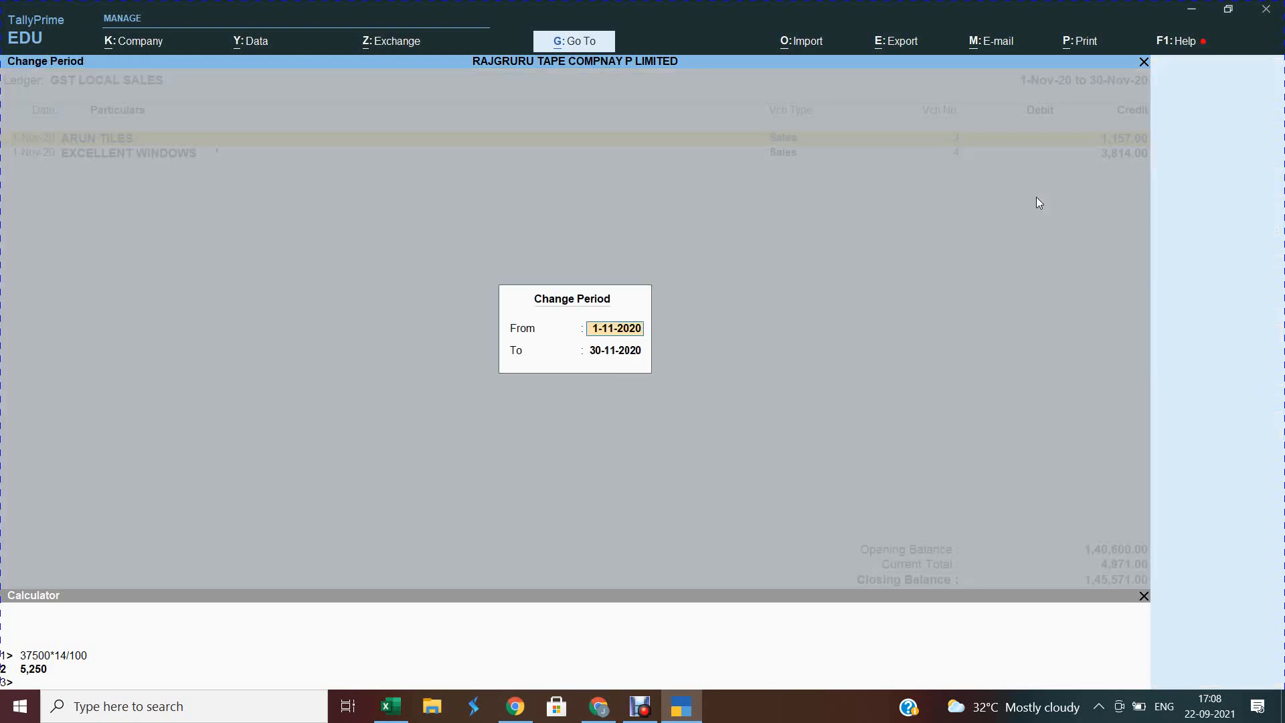
Blank the From and To dates of the GST LOCAL SALES voucher list's period to list the vouchers of all months.
{"action": "key", "text": "alt+F2"}
{"action": "key", "text": "Return"}
{"action": "type", "text": "1"}
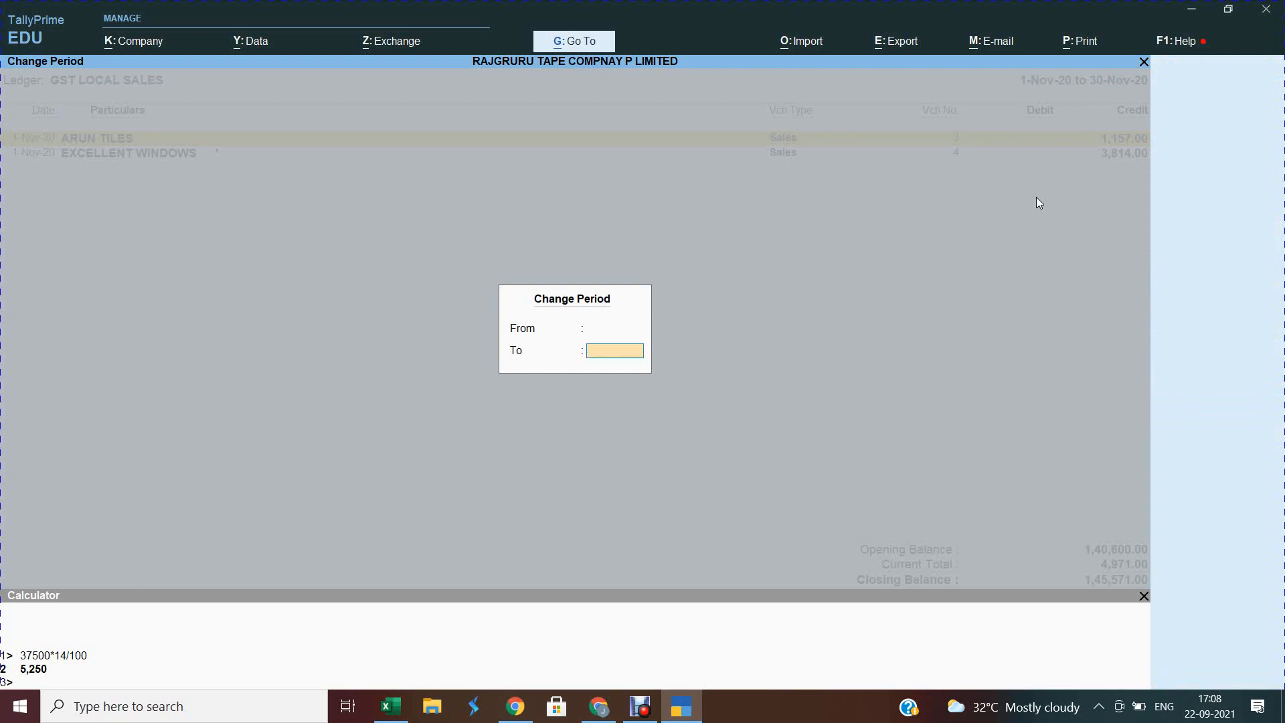
{"action": "key", "text": "Return"}
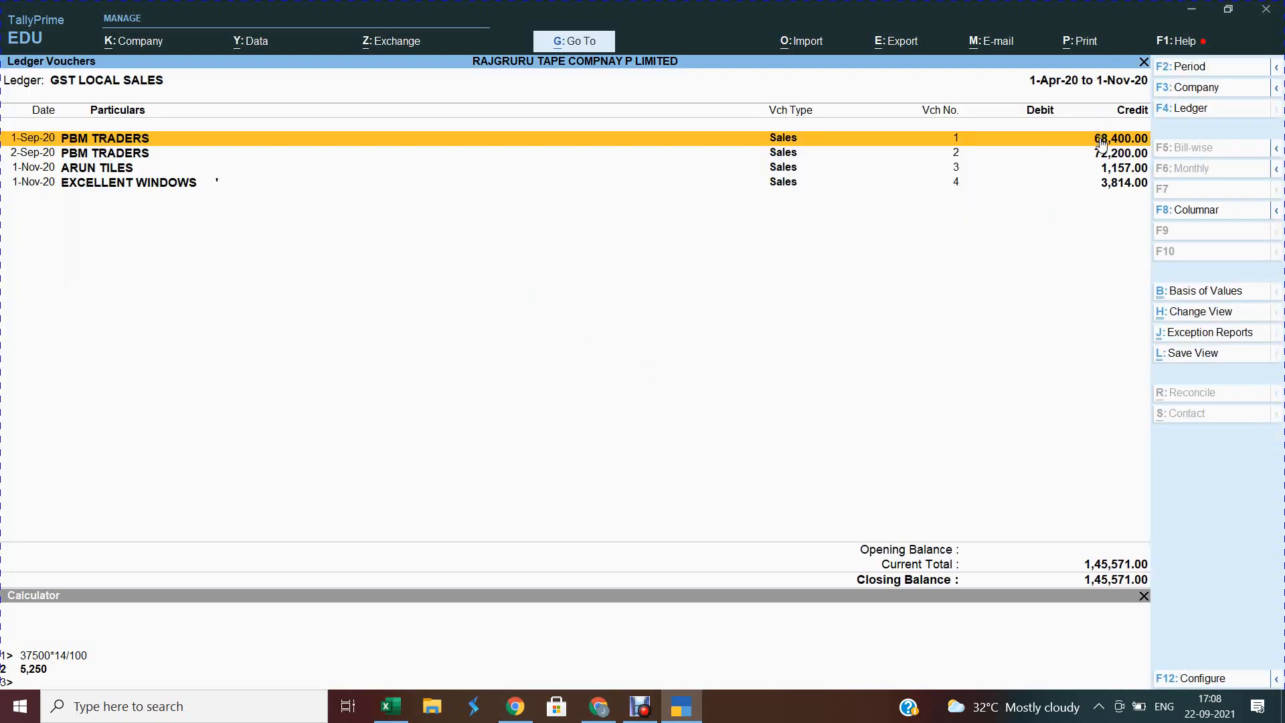
Switch to the Excel sales workbook and compare the first invoice's taxable value with the ledger vouchers.
{"action": "key", "text": "alt+Tab"}
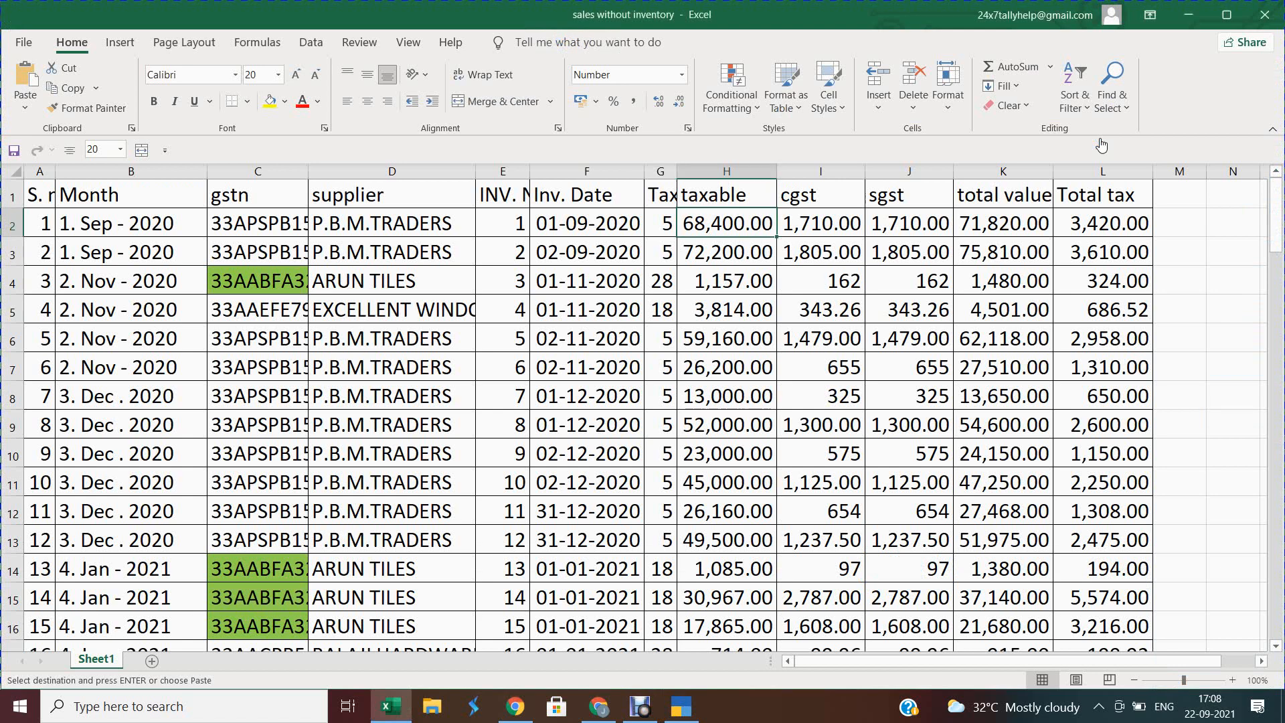
{"action": "left_click", "coordinate": [724, 227]}
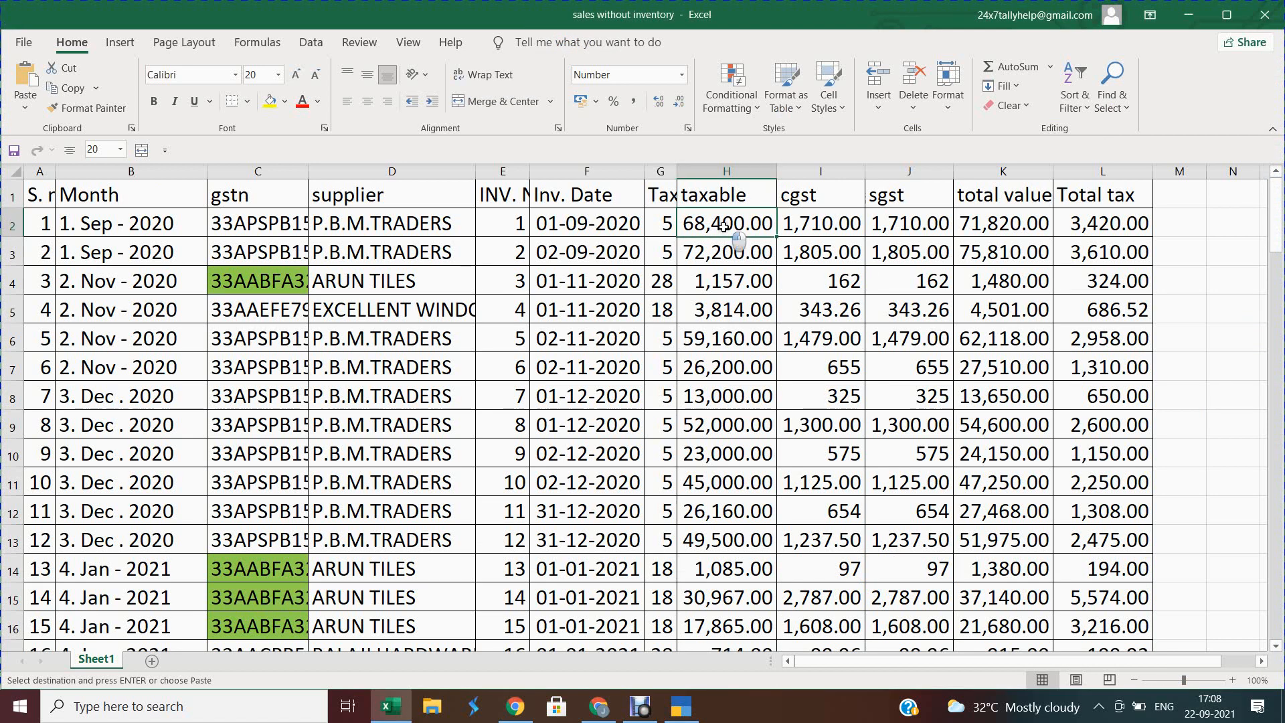
{"action": "left_click", "coordinate": [1166, 225]}
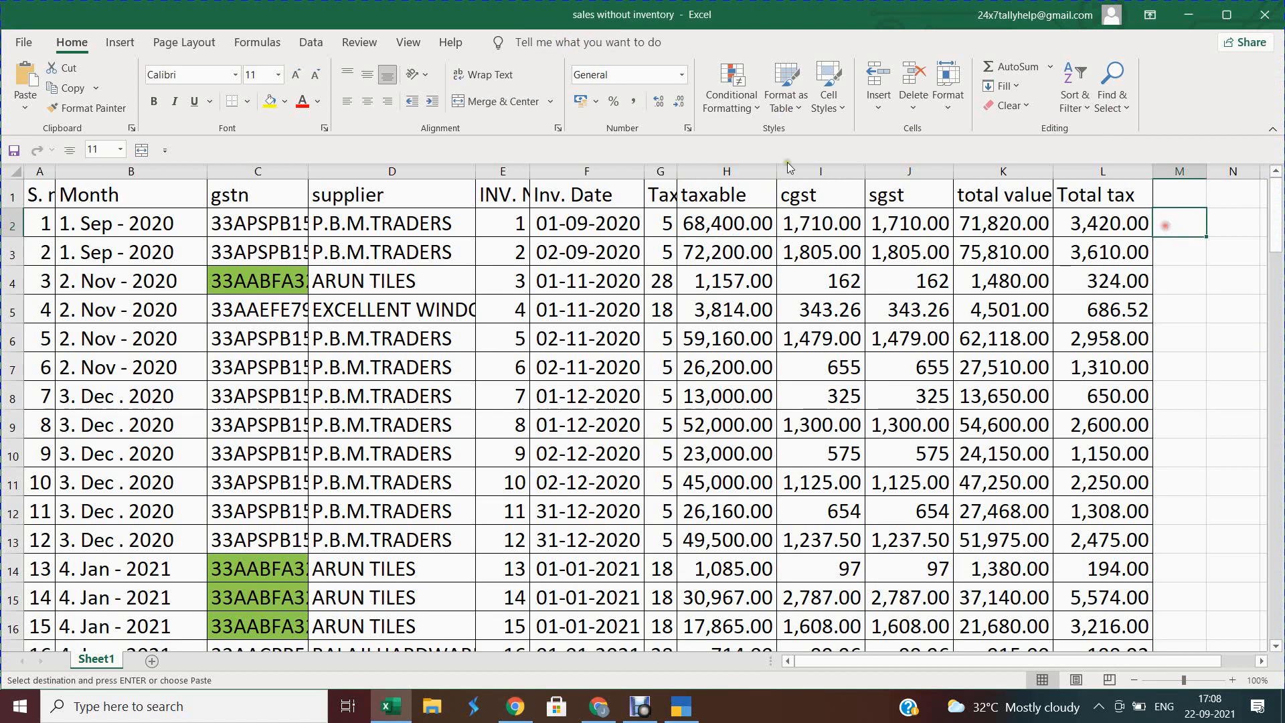
Try to insert a column between the taxable and cgst columns, and cancel the copy selection.
{"action": "left_click", "coordinate": [752, 170]}
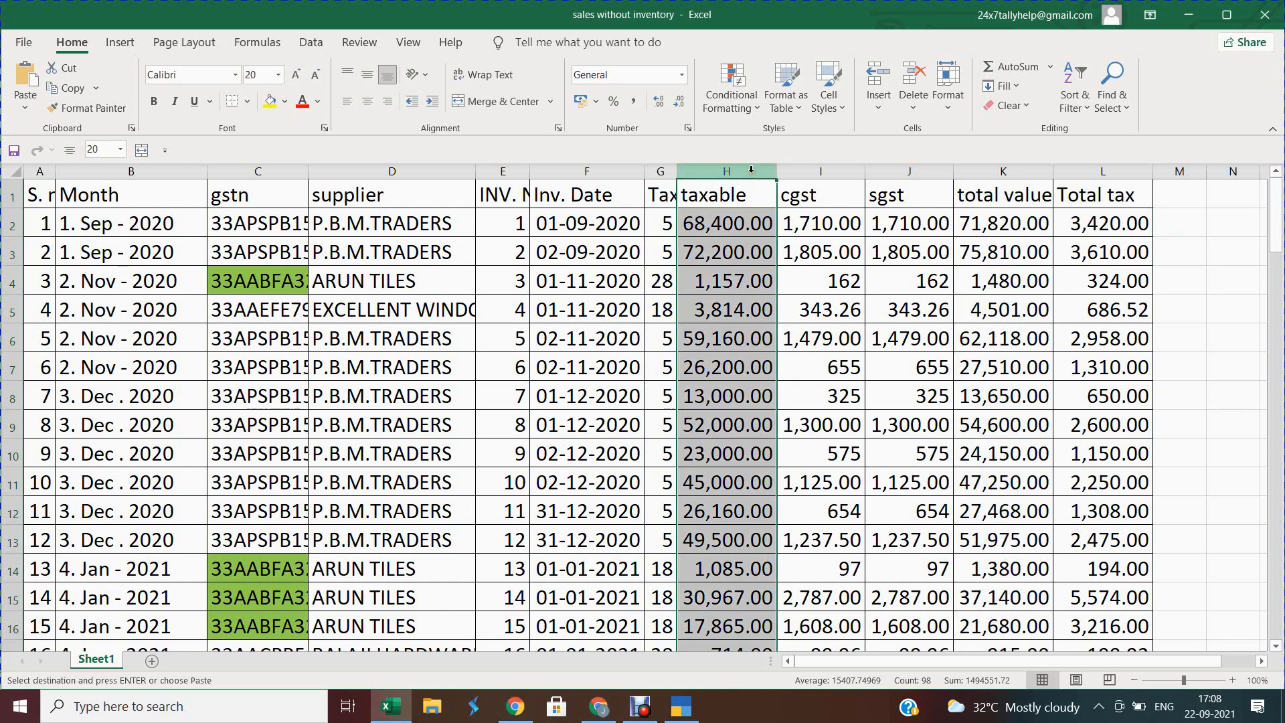
{"action": "left_click", "coordinate": [821, 171]}
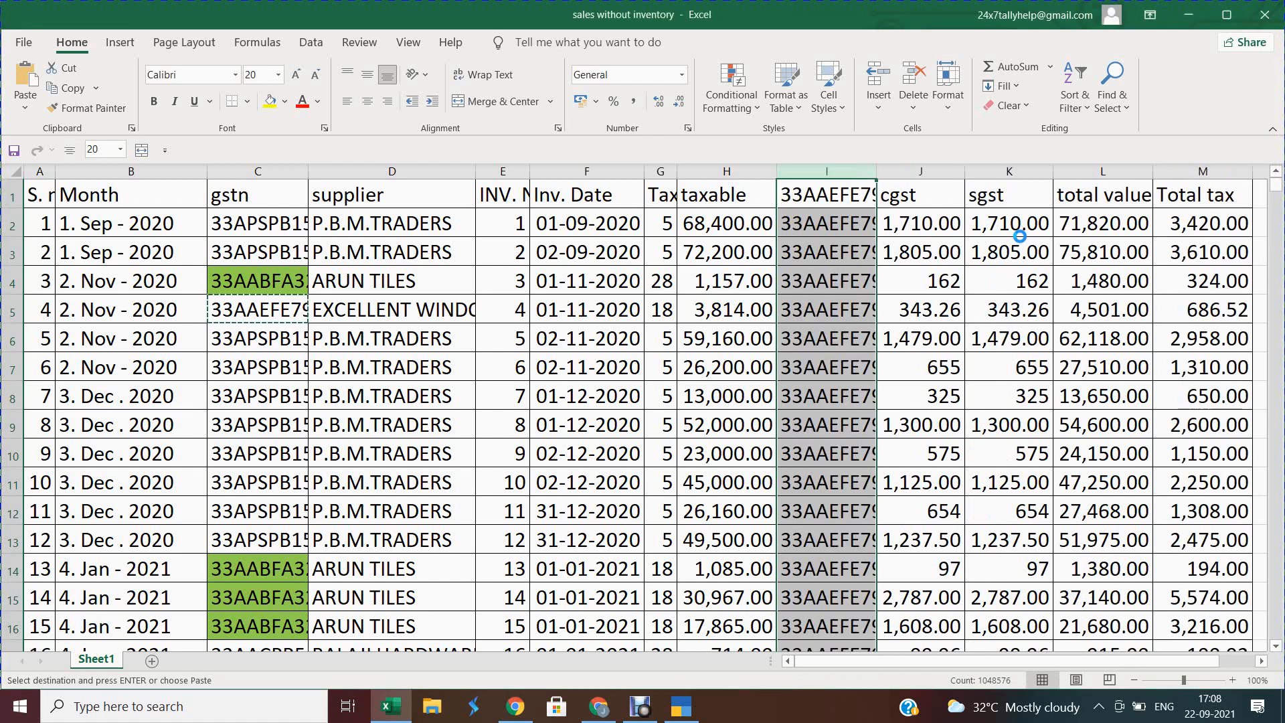
{"action": "key", "text": "Escape"}
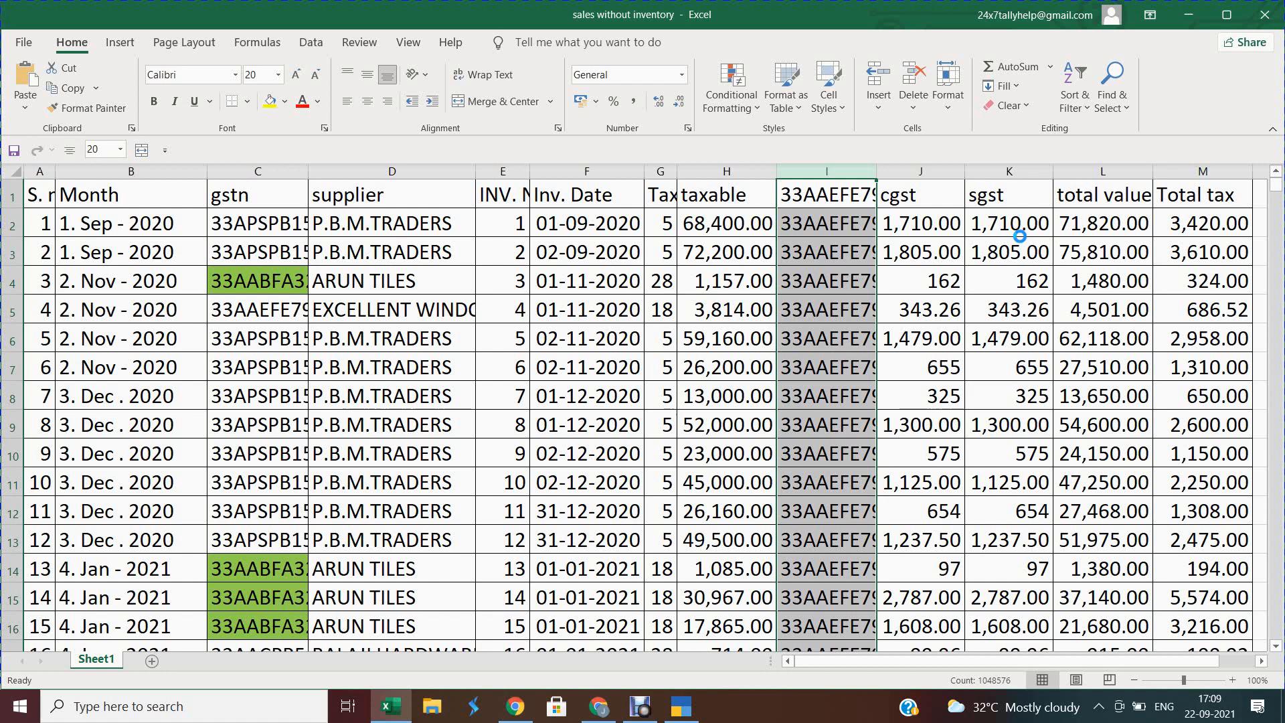
Switch to TallyPrime and close the open ledger and Profit & Loss reports back to the Gateway of Tally.
{"action": "key", "text": "alt+Tab"}
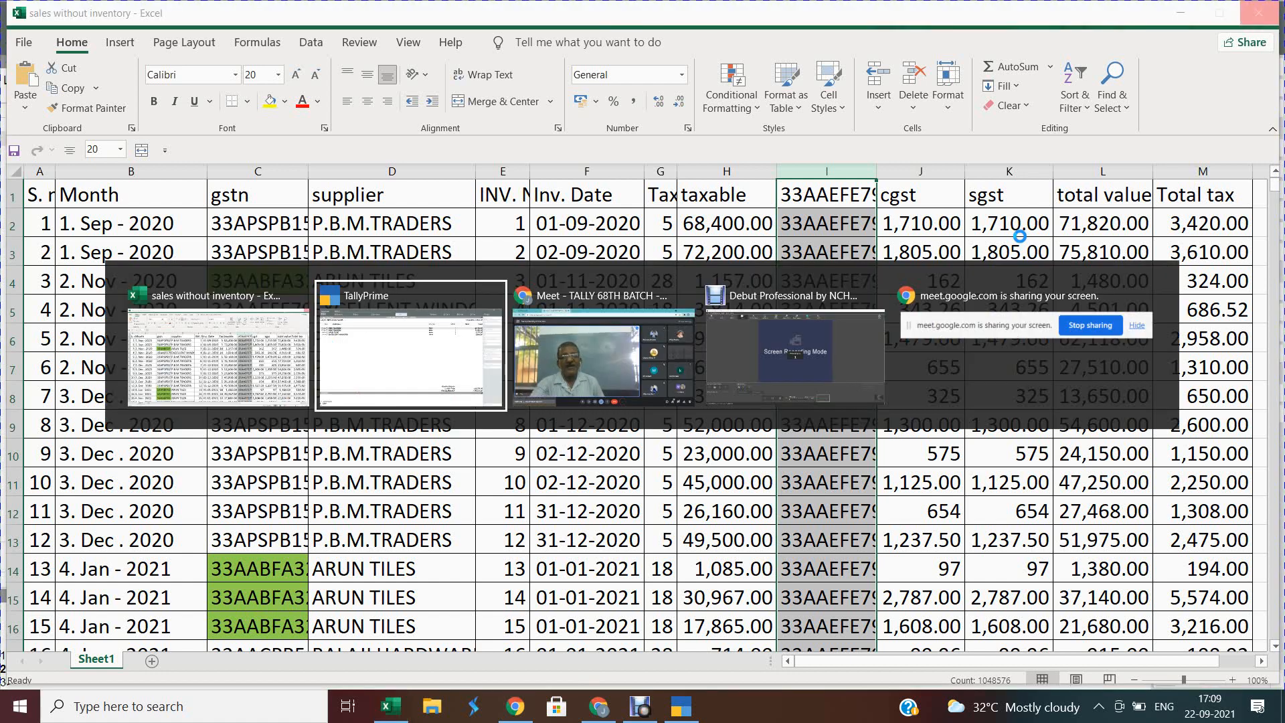
{"action": "key", "text": "alt+Tab"}
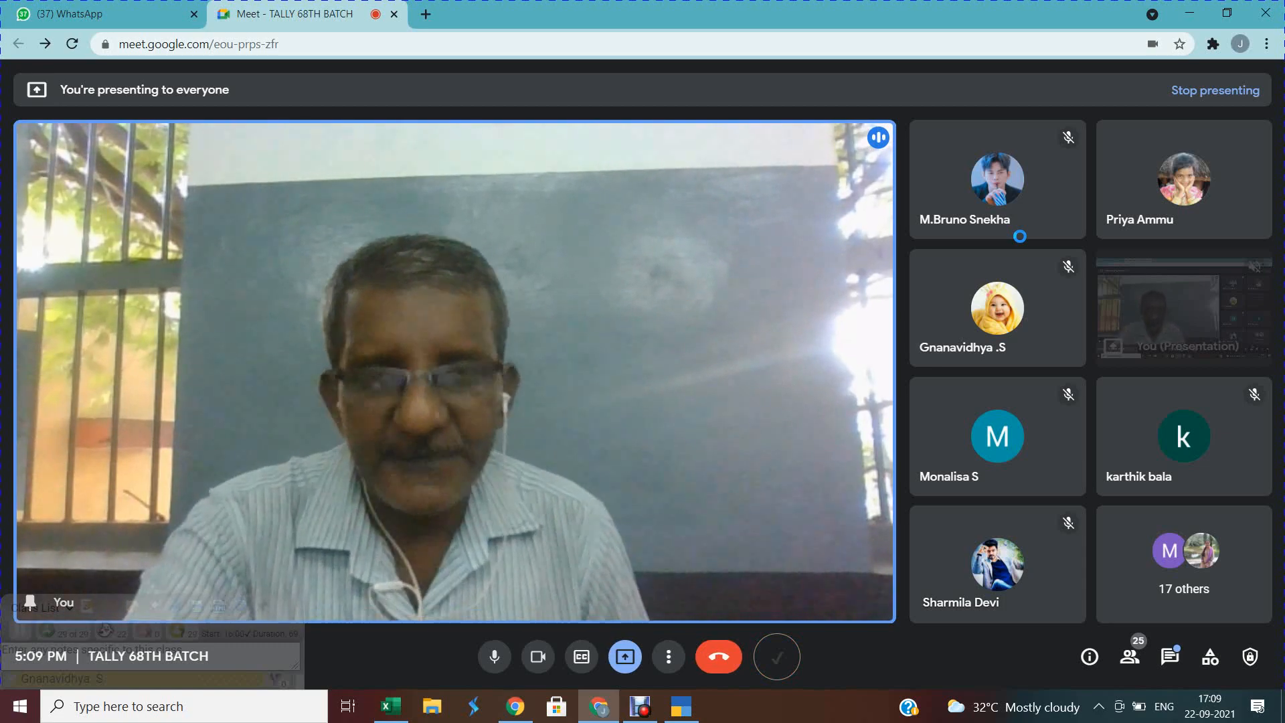
{"action": "key", "text": "alt+Tab"}
{"action": "key", "text": "alt+Tab"}
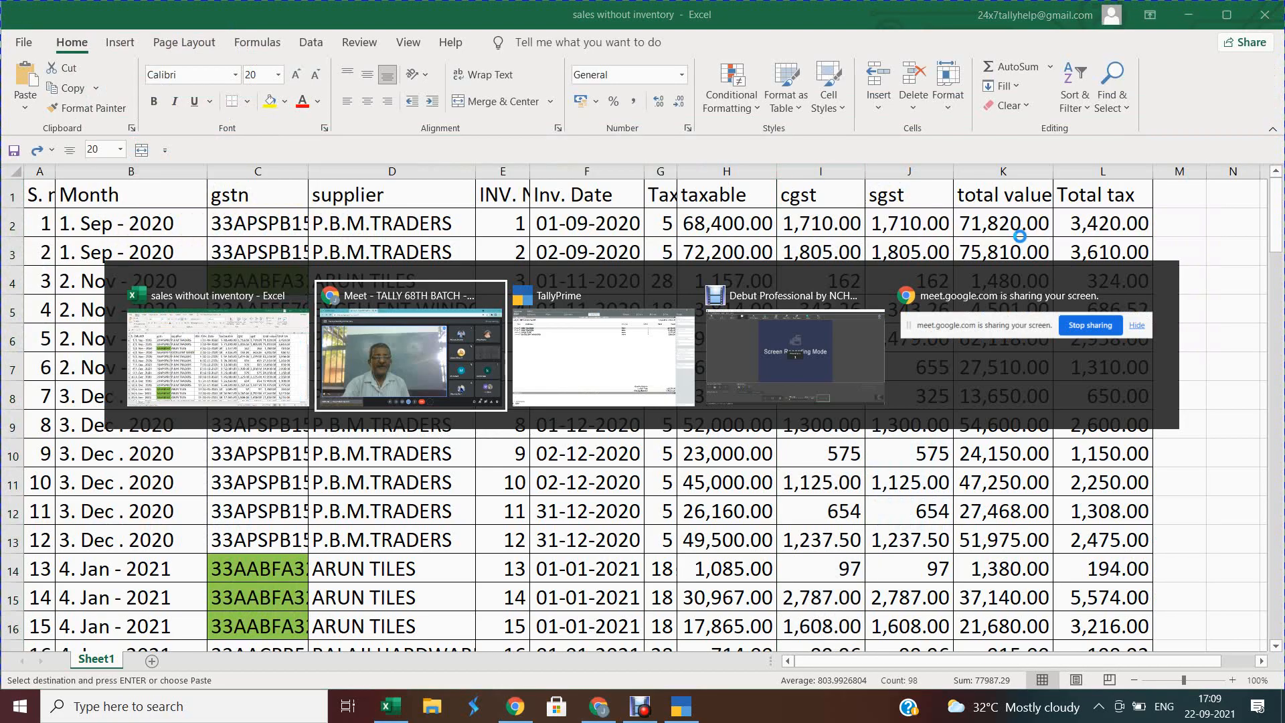
{"action": "key", "text": "Escape"}
{"action": "key", "text": "Escape"}
{"action": "key", "text": "Escape"}
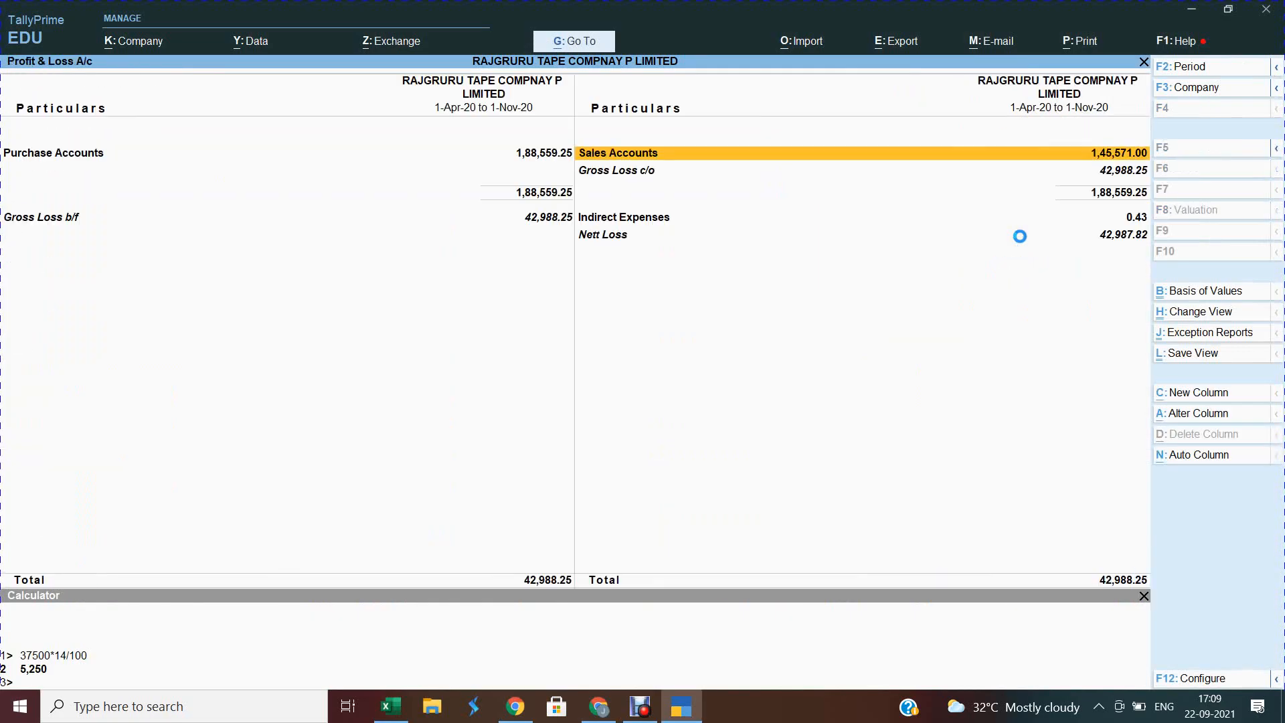
{"action": "key", "text": "Escape"}
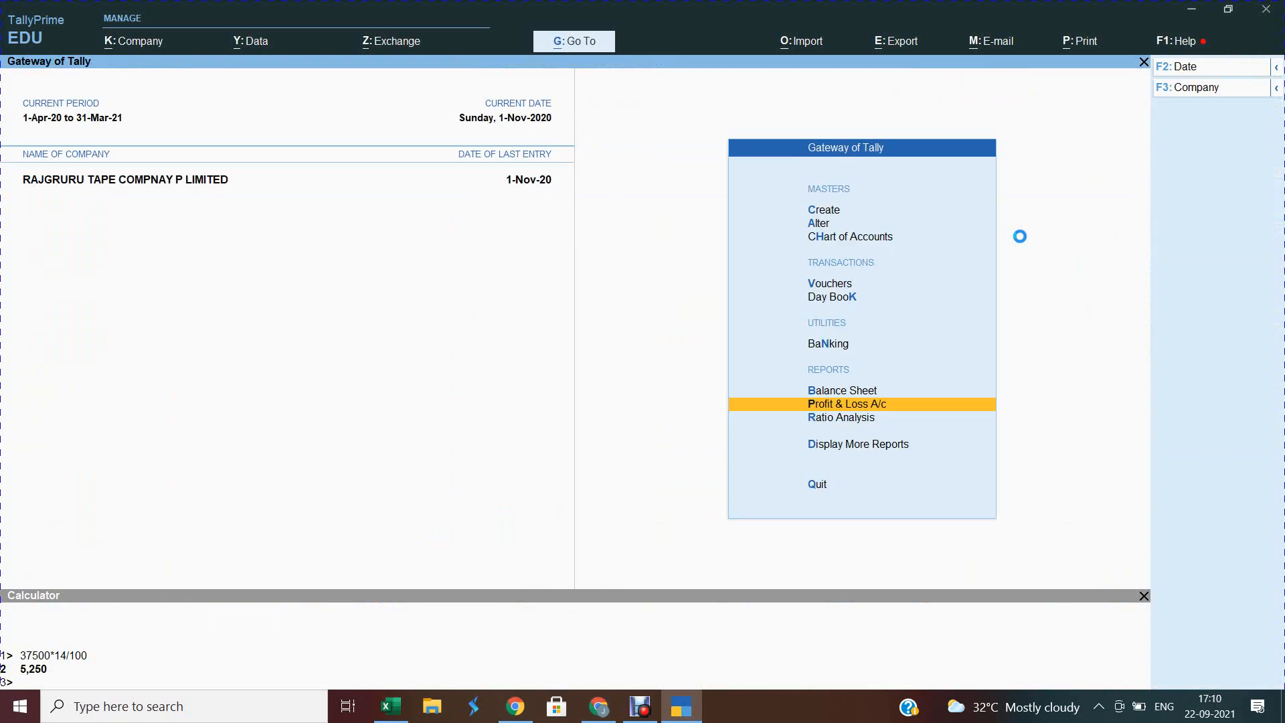
Examine the monthly Sales Register among the account books, and return to the Gateway of Tally.
{"action": "left_click", "coordinate": [1020, 236]}
{"action": "key", "text": "d"}
{"action": "key", "text": "a"}
{"action": "key", "text": "s"}
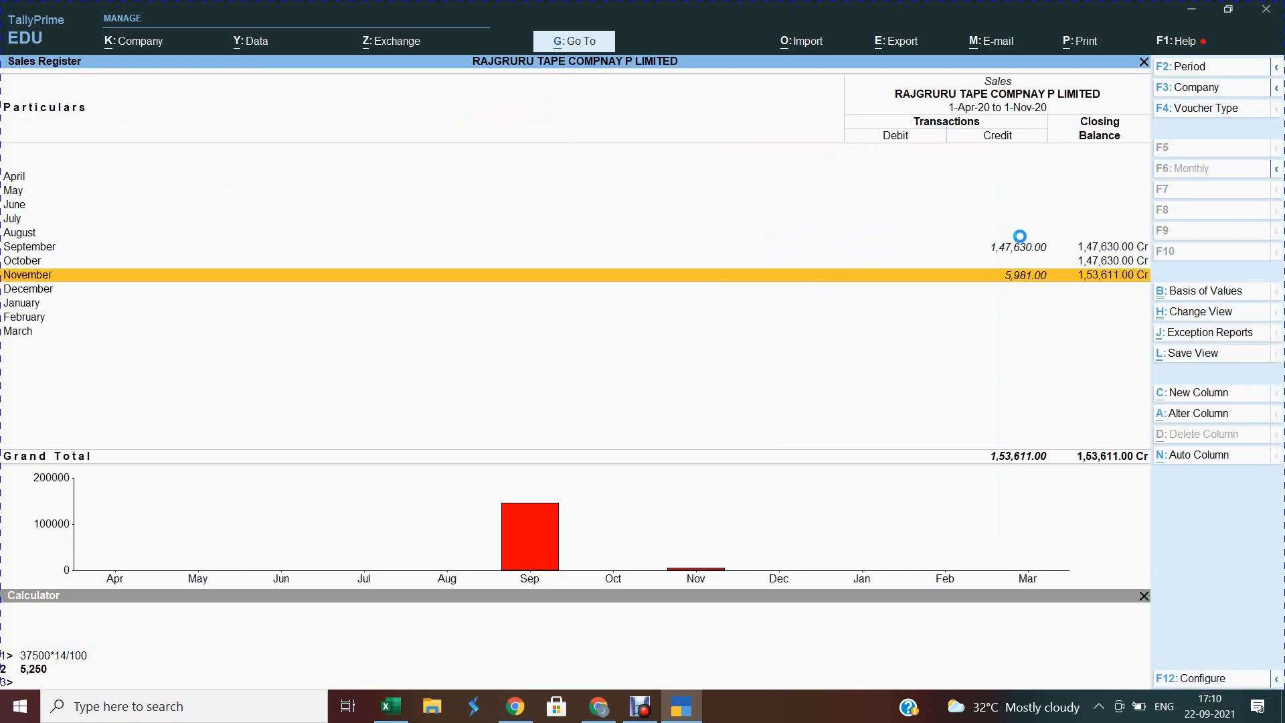
{"action": "key", "text": "Escape"}
{"action": "key", "text": "Escape"}
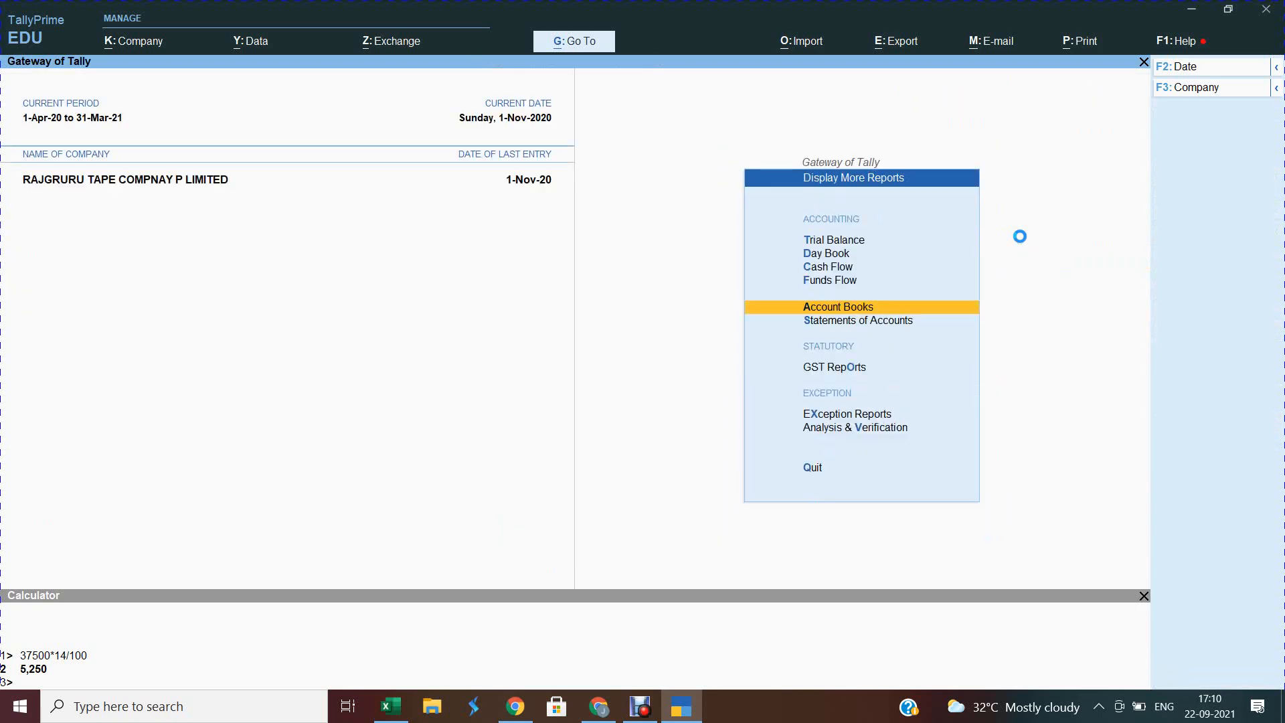
{"action": "key", "text": "Escape"}
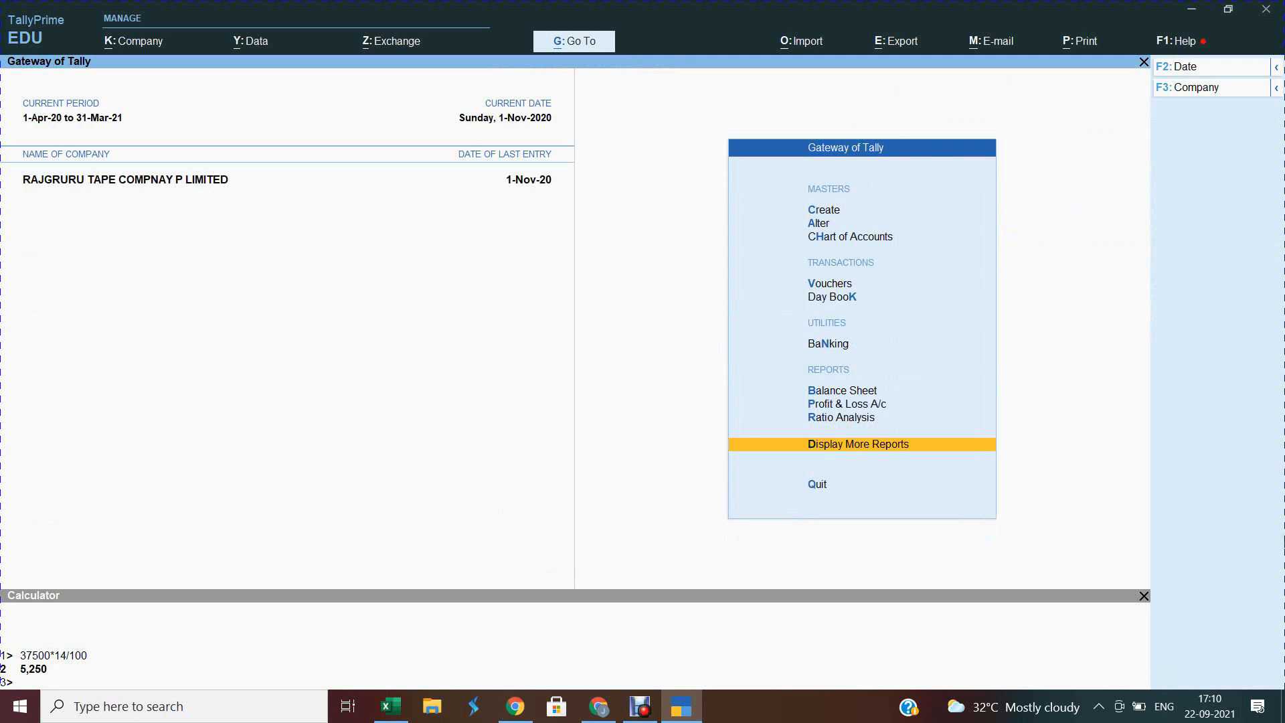
{"action": "key", "text": "alt+Tab"}
{"action": "key", "text": "alt+Tab"}
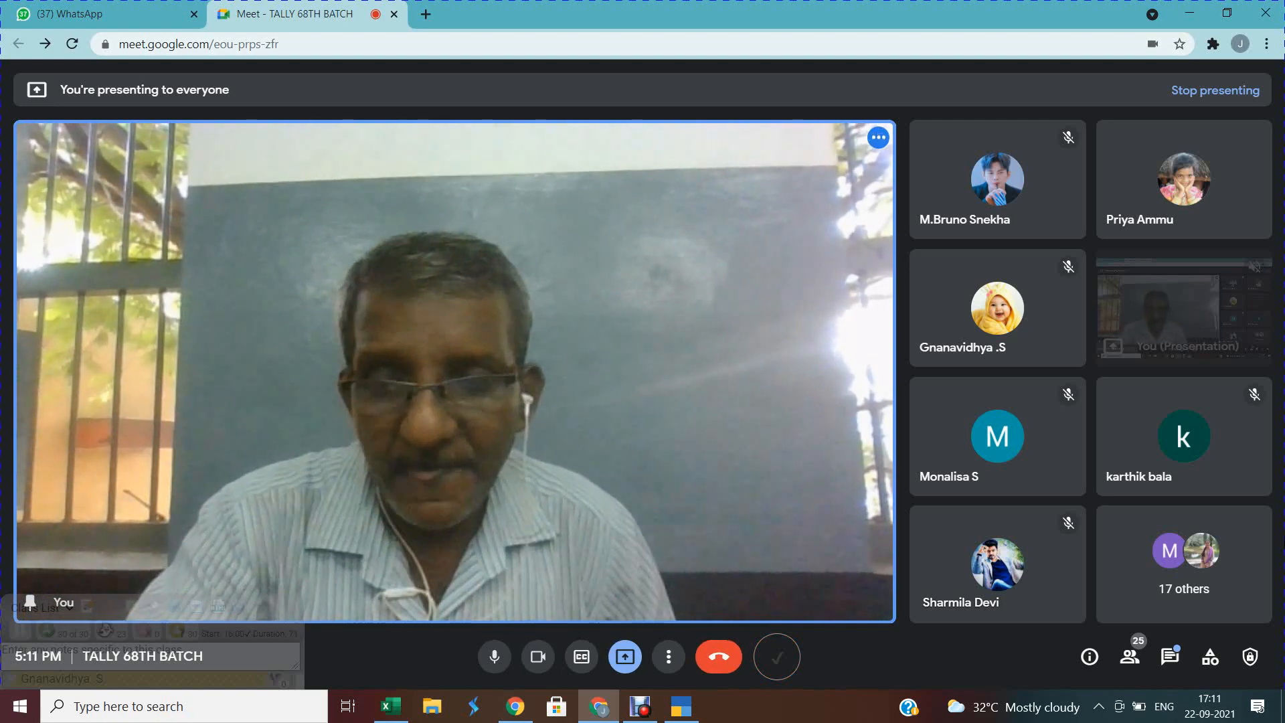
{"action": "key", "text": "alt+Tab"}
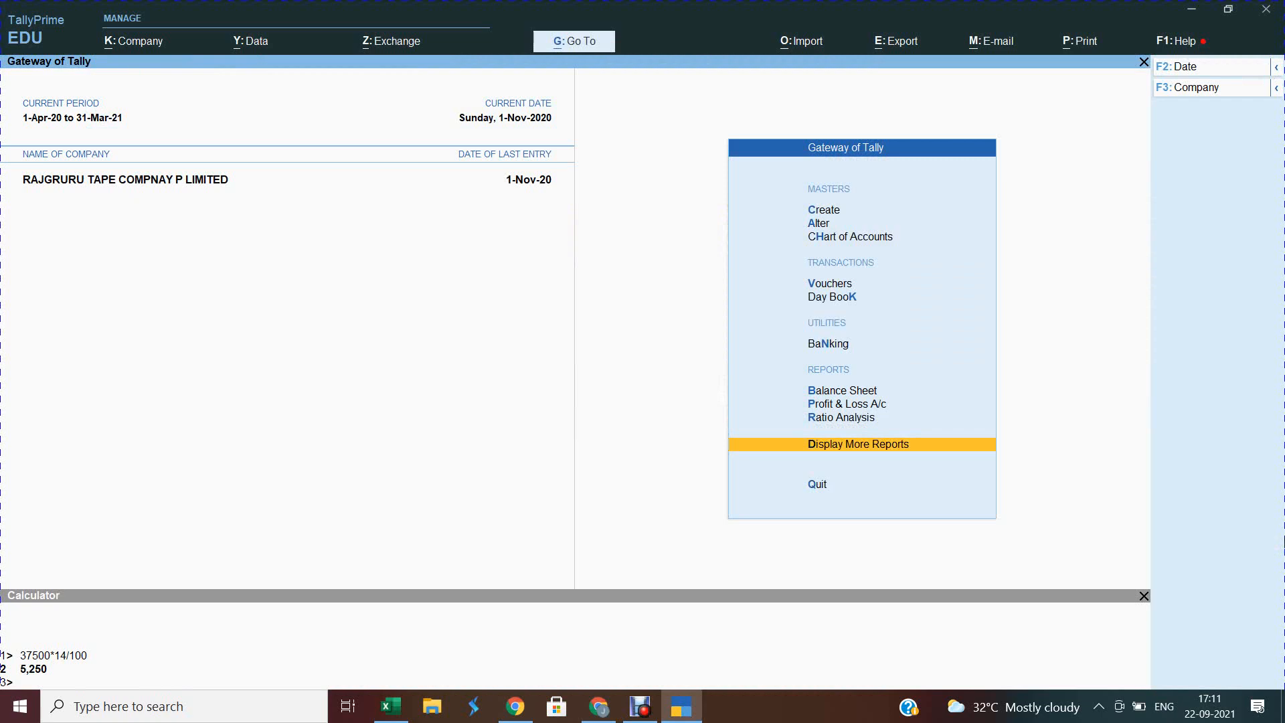
Open the Purchase Register from the account books and drill down to the November purchase vouchers.
{"action": "key", "text": "Return"}
{"action": "key", "text": "a"}
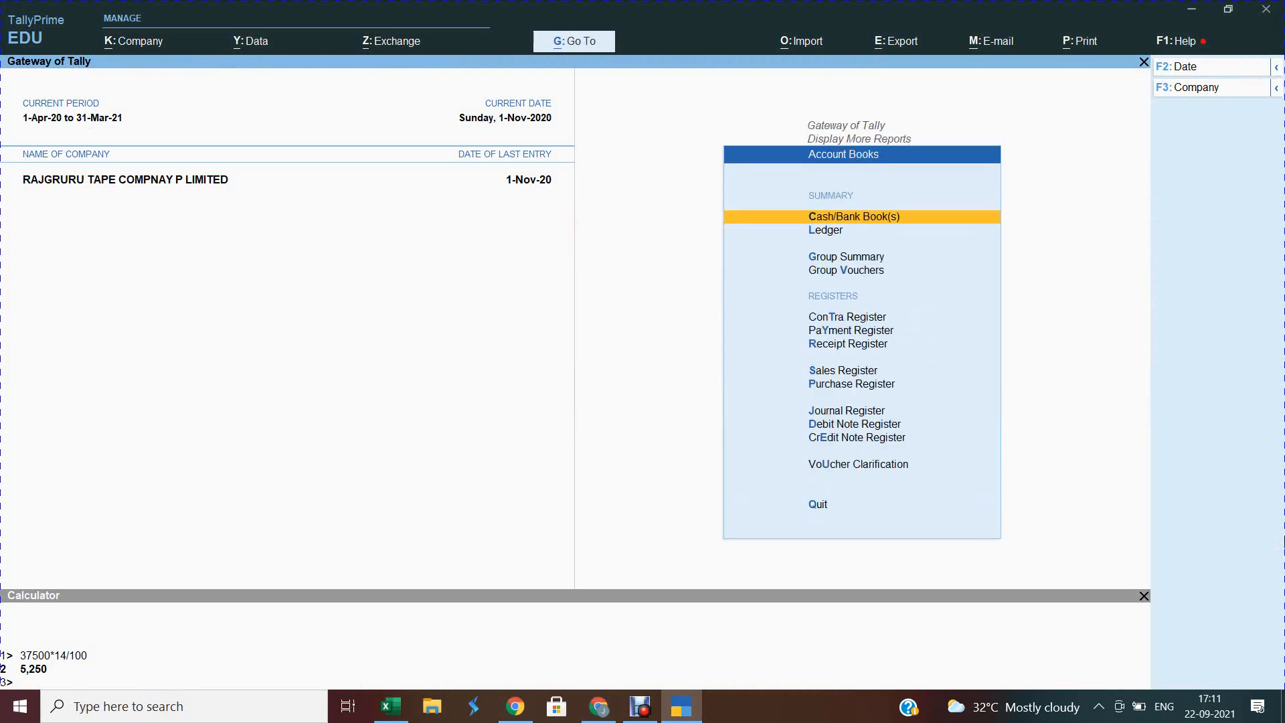
{"action": "key", "text": "p"}
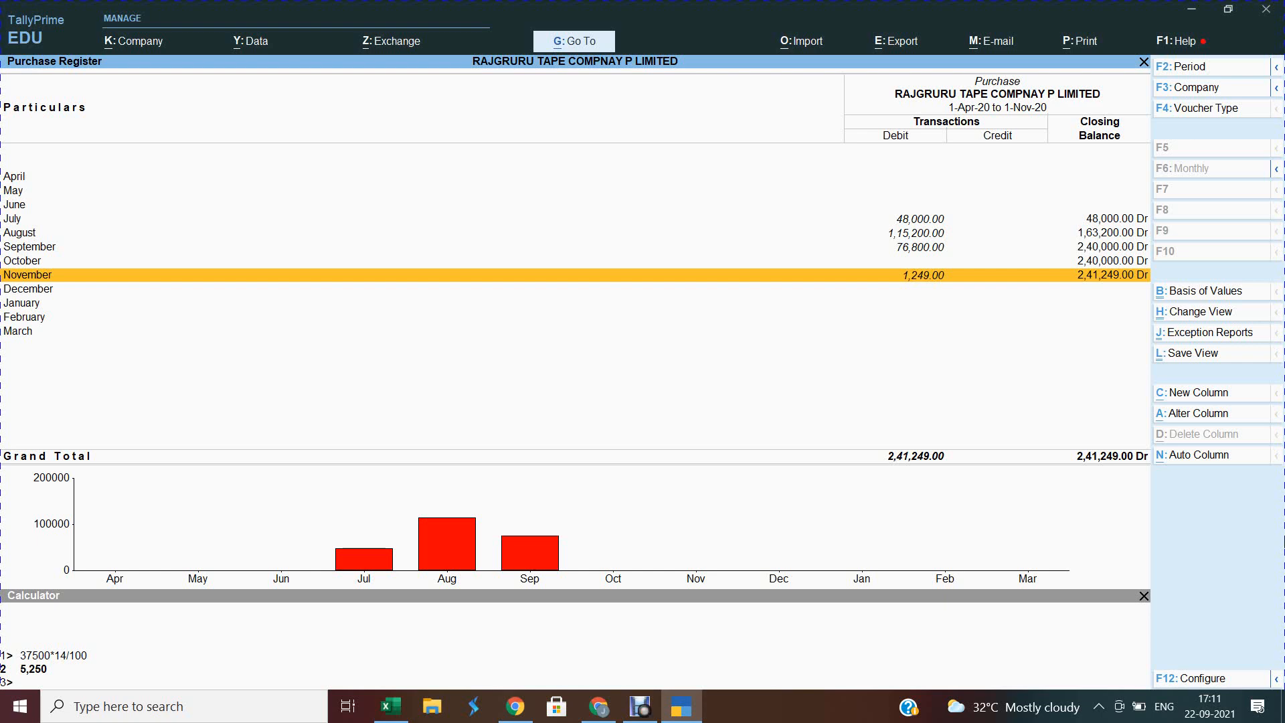
{"action": "key", "text": "Return"}
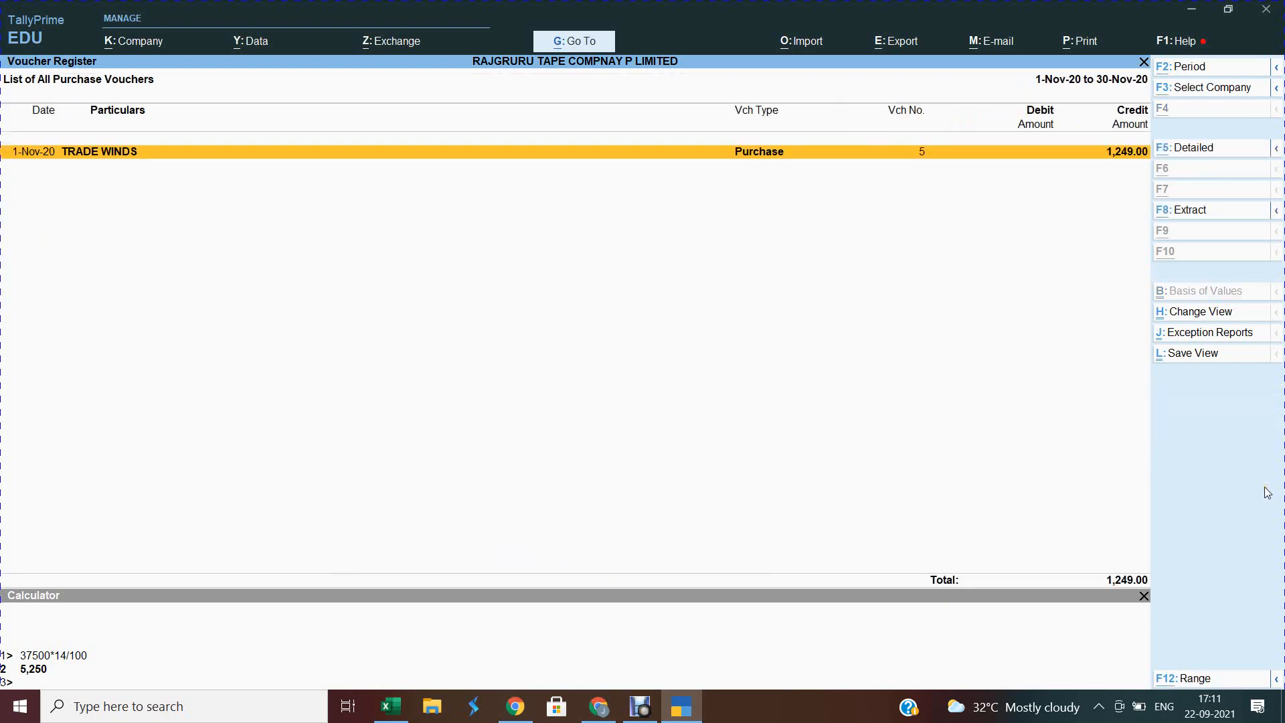
Widen the purchase voucher list to the full period by leaving both the From and To dates blank.
{"action": "key", "text": "alt+F2"}
{"action": "key", "text": "BackSpace"}
{"action": "key", "text": "Return"}
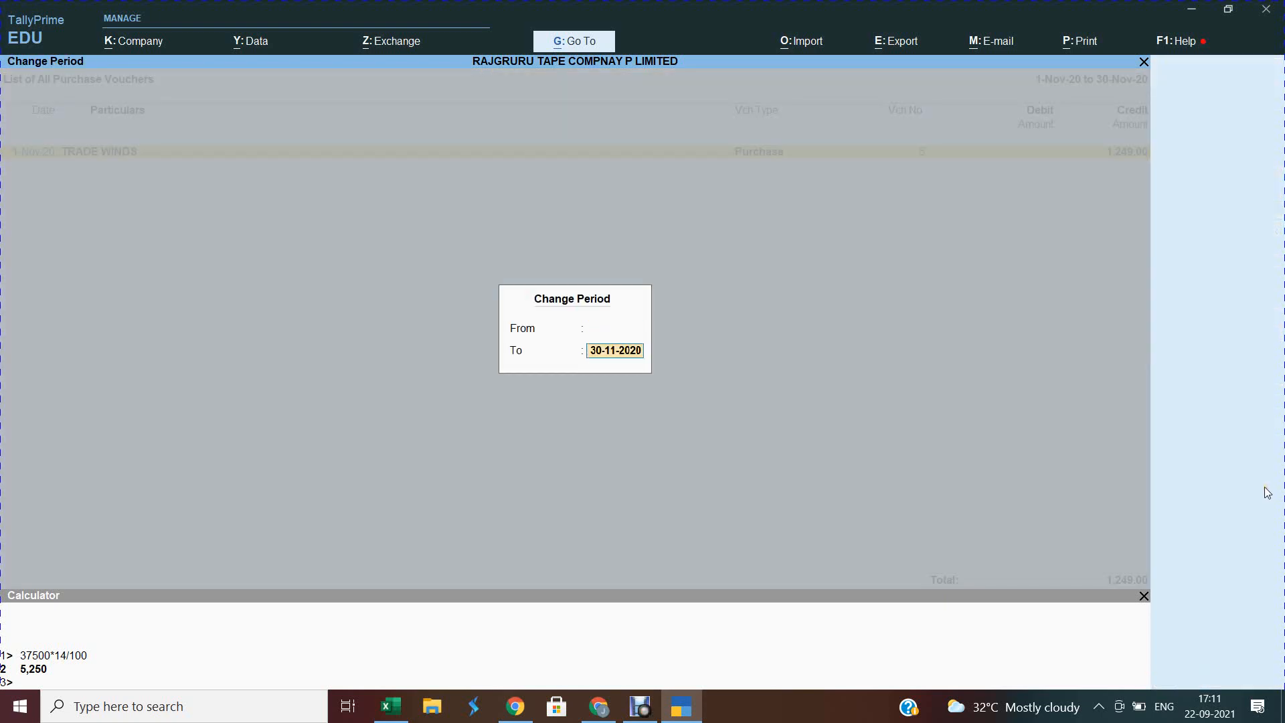
{"action": "key", "text": "BackSpace"}
{"action": "key", "text": "Return"}
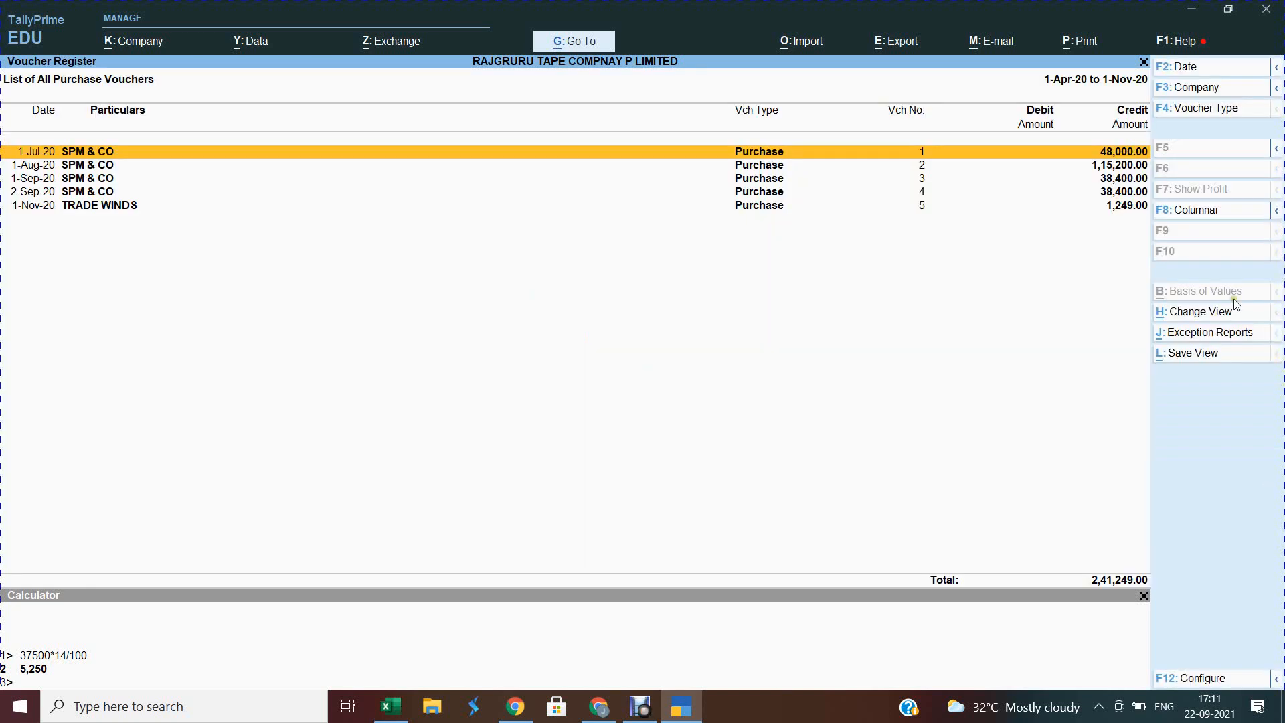
Display the purchase vouchers in columnar form with the existing column options, and return to the Gateway of Tally.
{"action": "left_click", "coordinate": [1225, 214]}
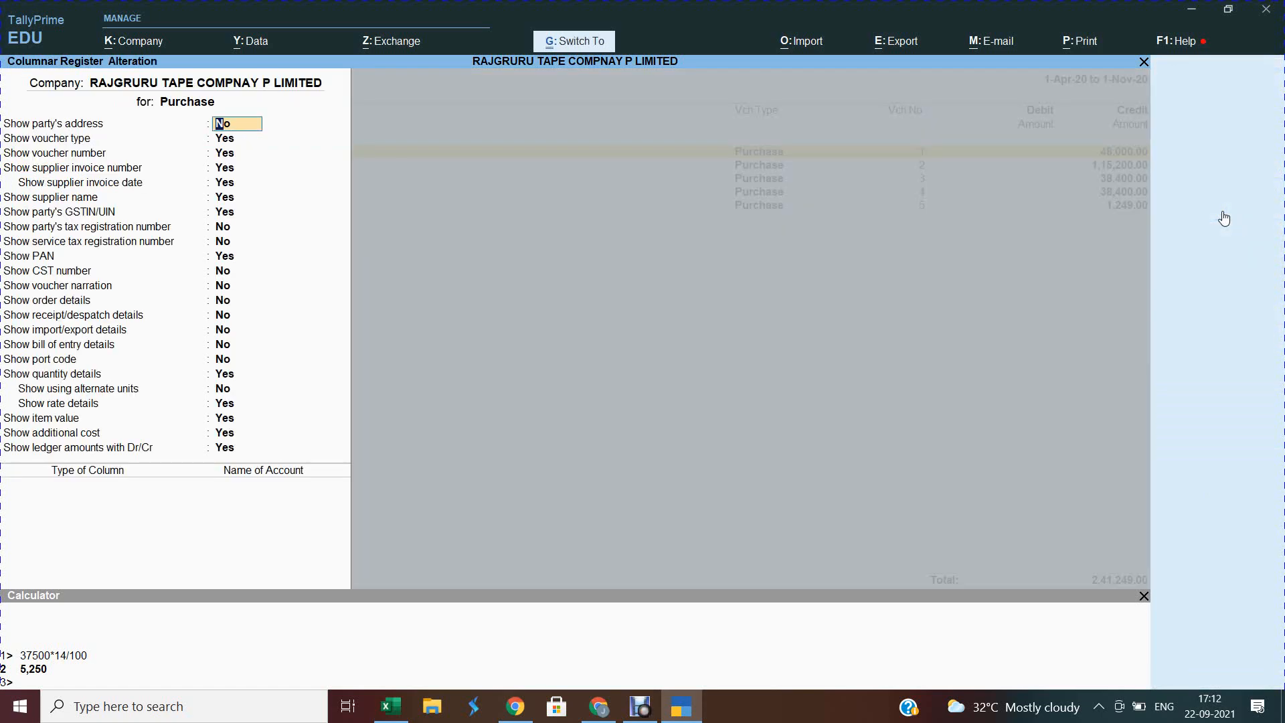
{"action": "key", "text": "ctrl+a"}
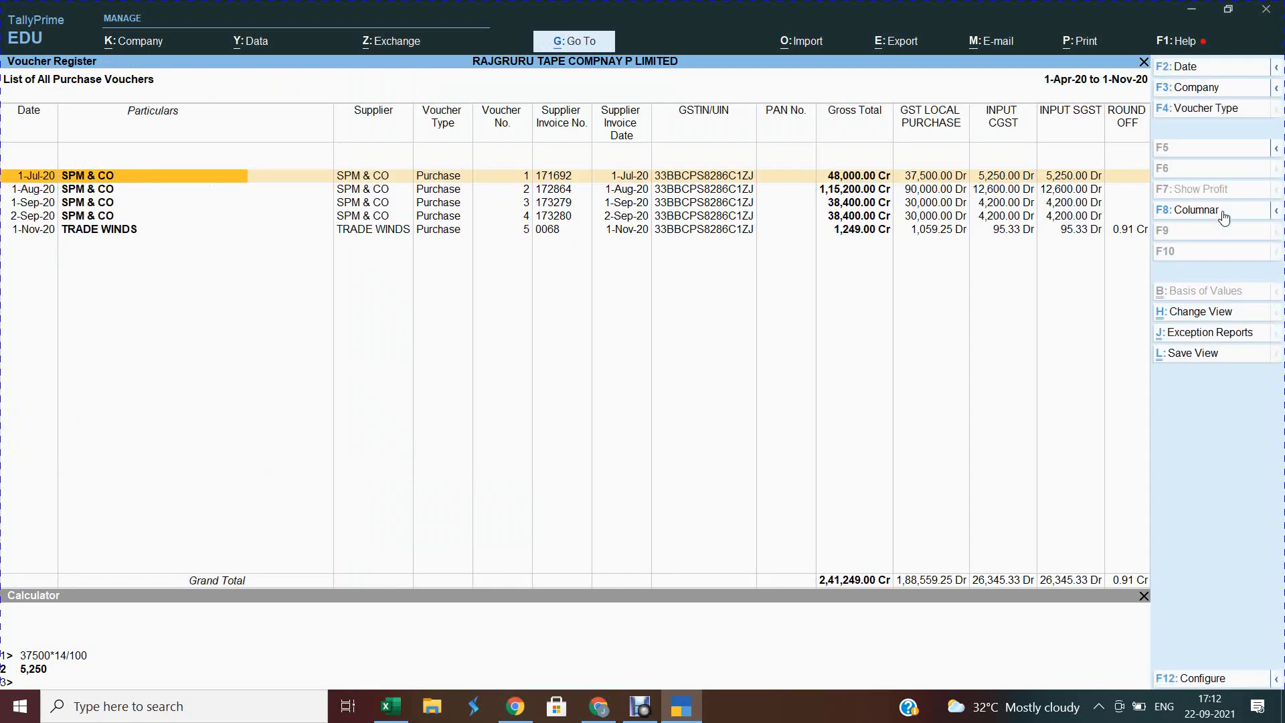
{"action": "key", "text": "Escape"}
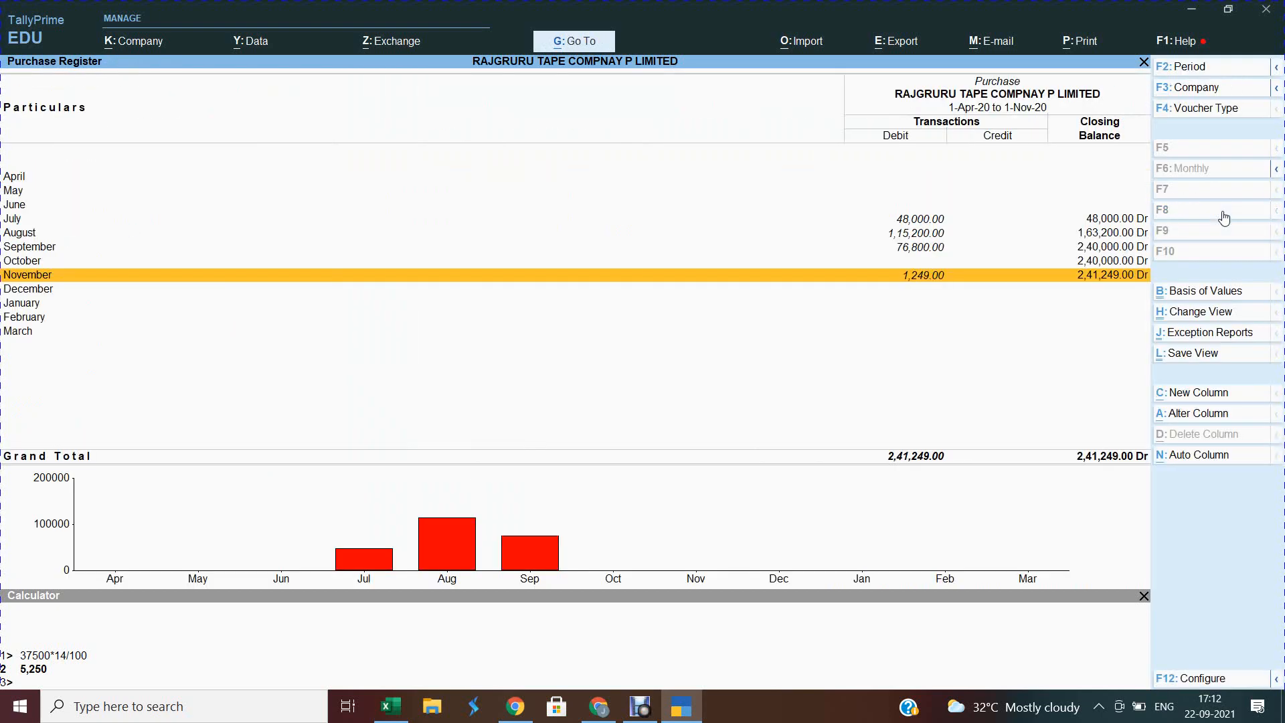
{"action": "key", "text": "Escape"}
{"action": "key", "text": "Escape"}
{"action": "key", "text": "Escape"}
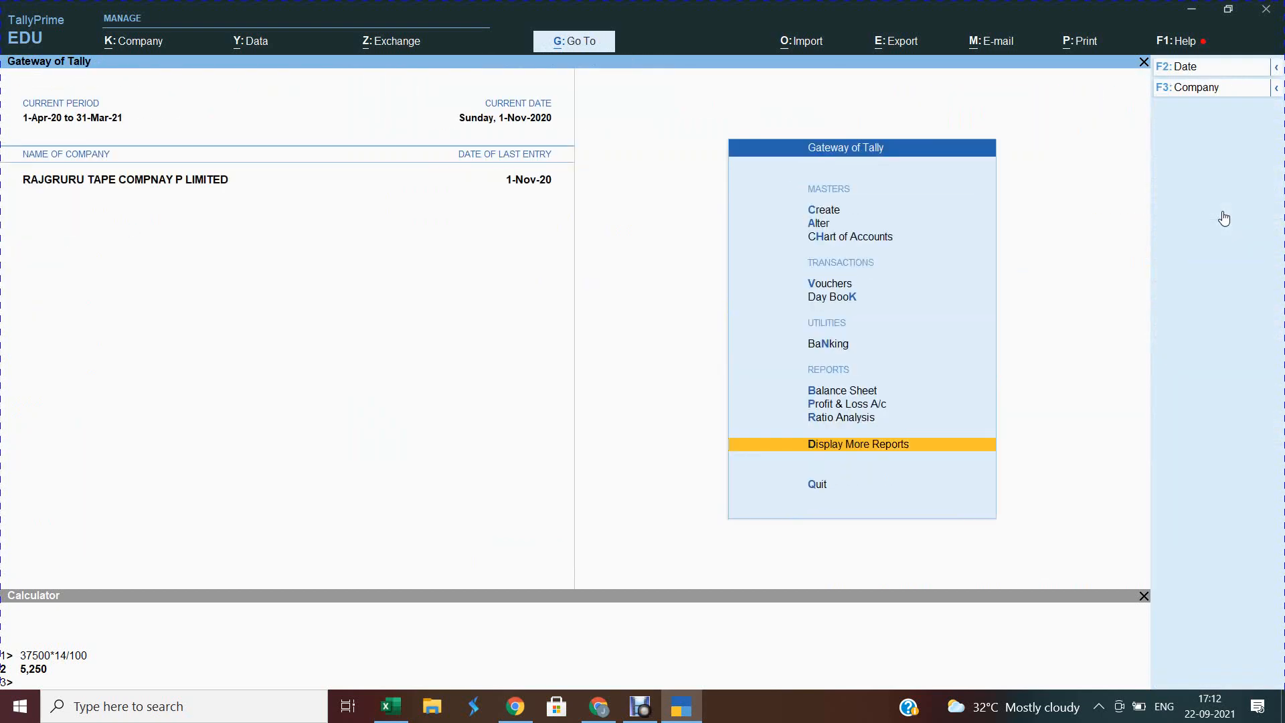
Reopen the November vouchers of the Purchase Register and blank the period's From and To dates to list all purchases.
{"action": "key", "text": "Return"}
{"action": "key", "text": "a"}
{"action": "key", "text": "u"}
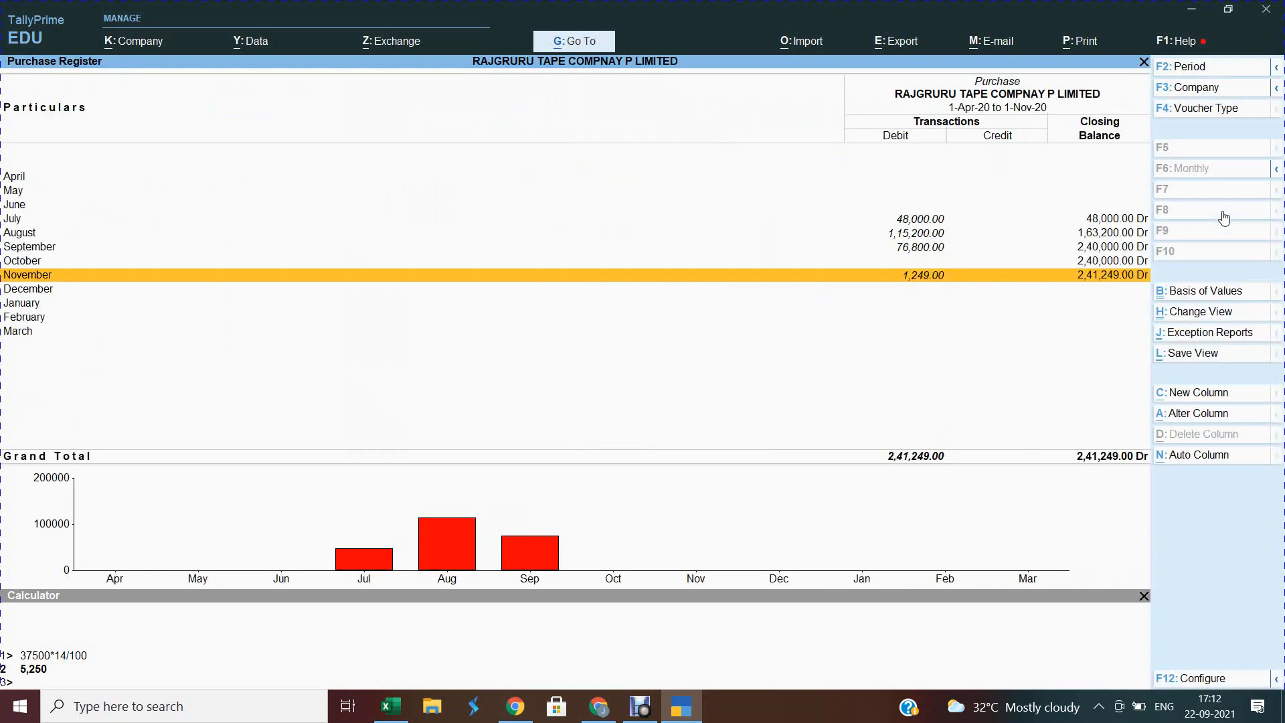
{"action": "key", "text": "Return"}
{"action": "key", "text": "alt+F2"}
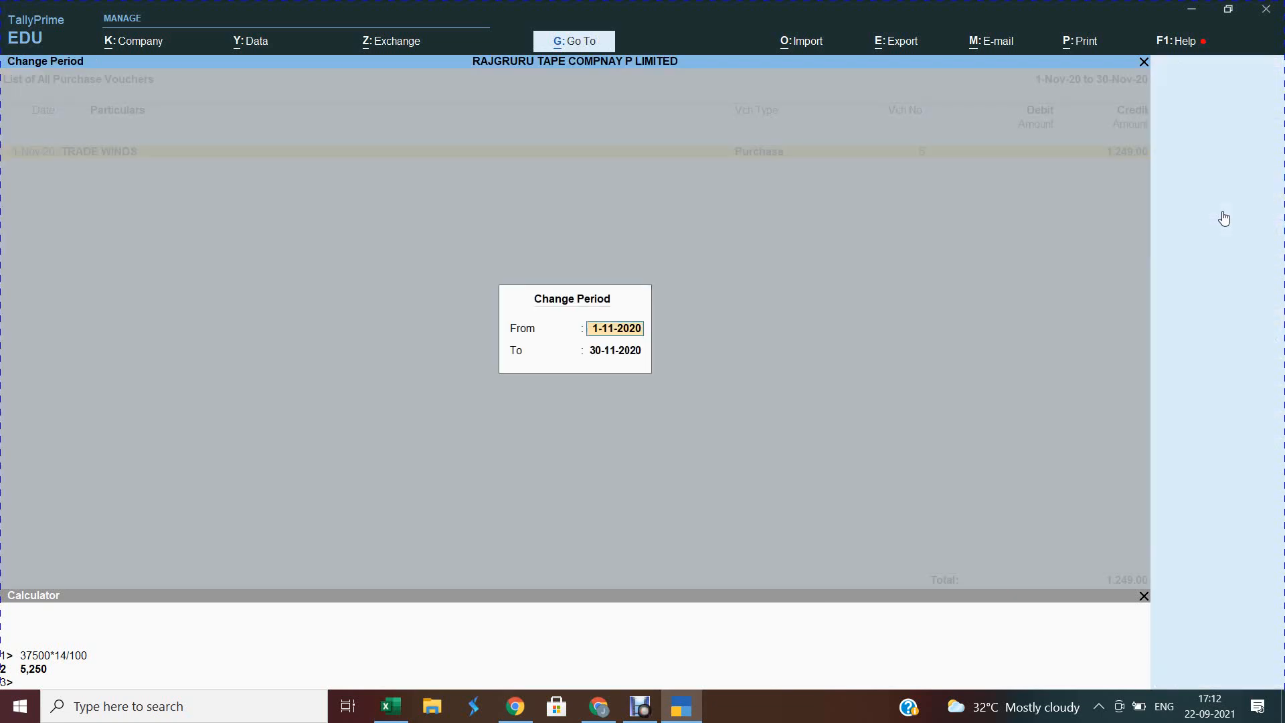
{"action": "key", "text": "BackSpace"}
{"action": "key", "text": "Return"}
{"action": "key", "text": "BackSpace"}
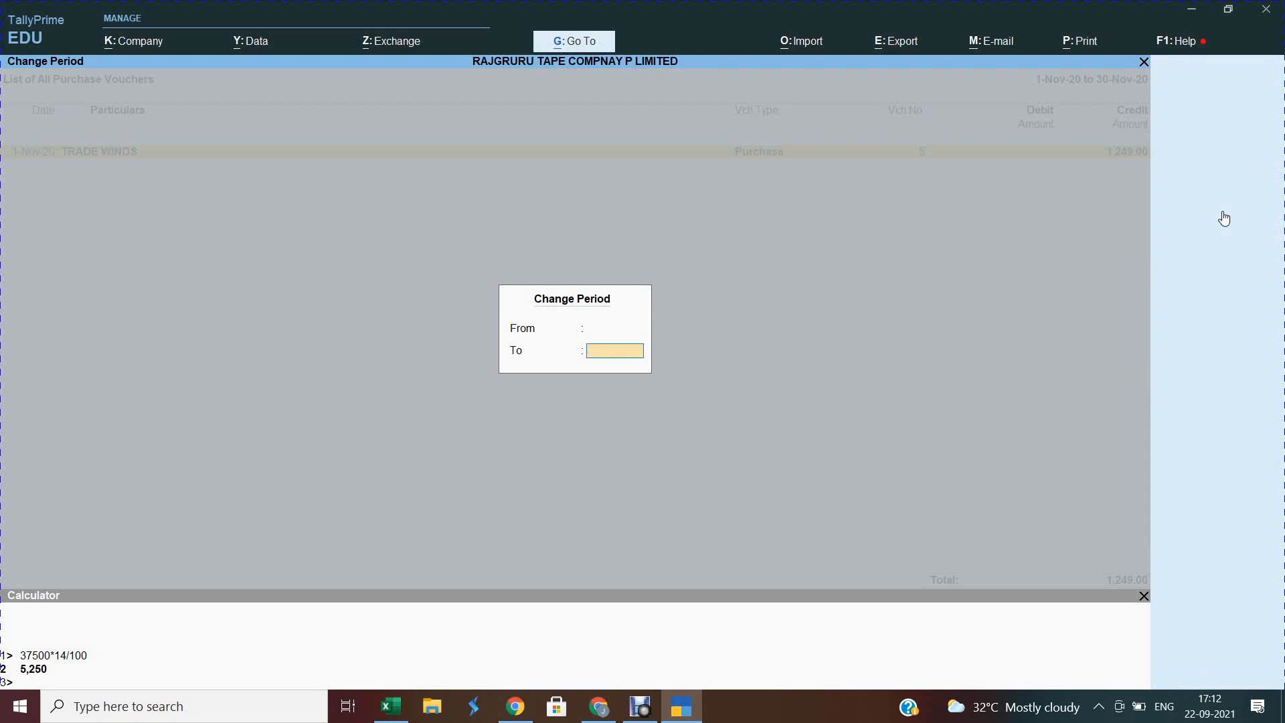
{"action": "key", "text": "Return"}
Examine the full purchase list as a columnar register with unchanged options, and close the reports back to the Gateway of Tally.
{"action": "left_click", "coordinate": [1242, 210]}
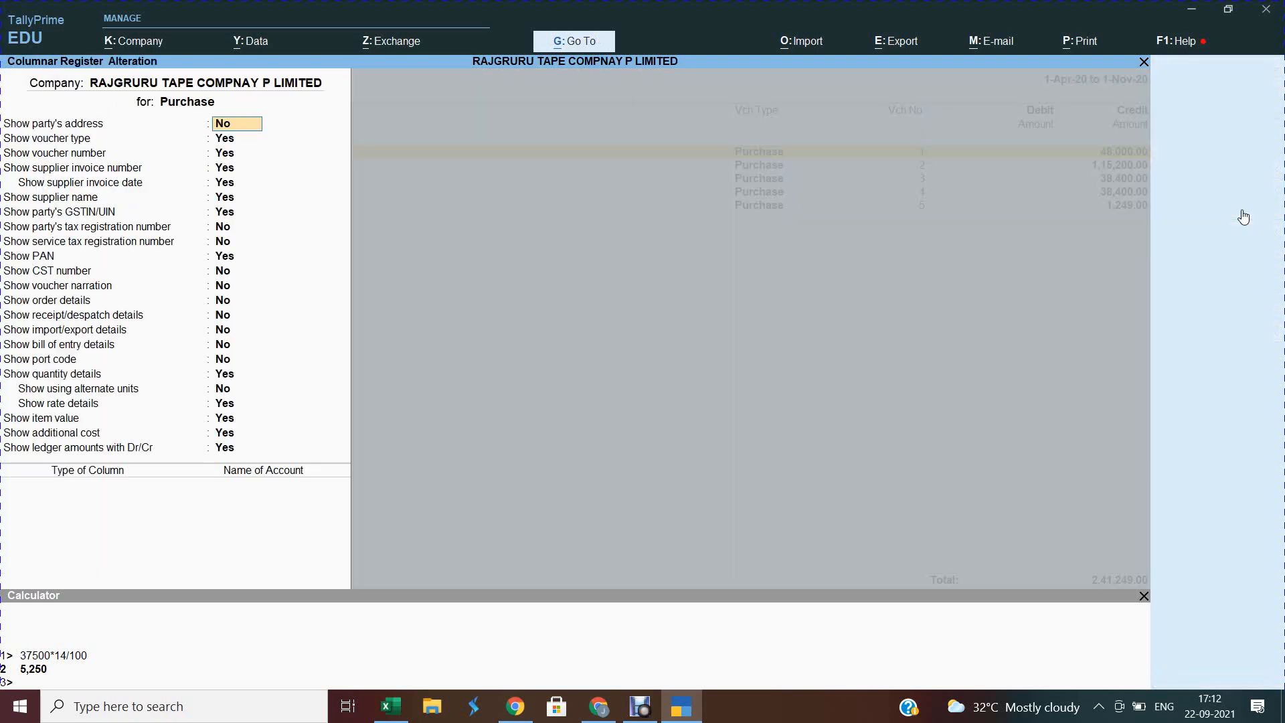
{"action": "key", "text": "ctrl+a"}
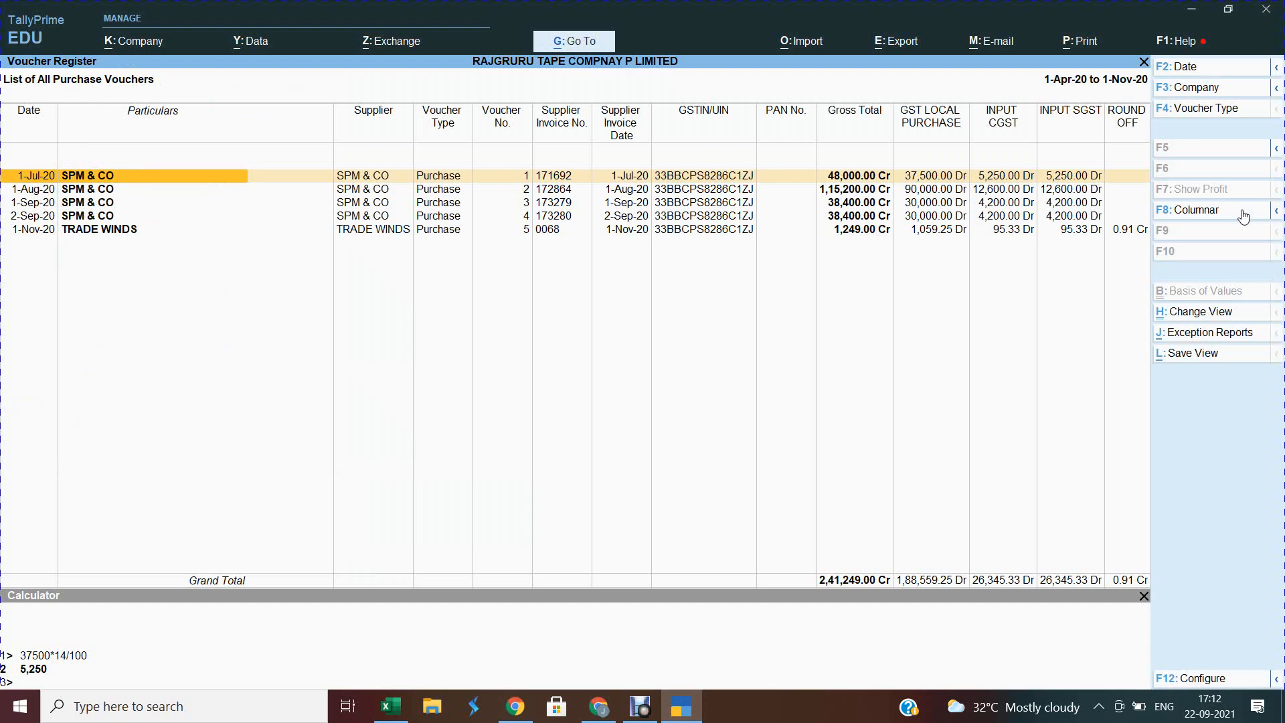
{"action": "key", "text": "Escape"}
{"action": "key", "text": "Escape"}
{"action": "key", "text": "Escape"}
{"action": "key", "text": "Escape"}
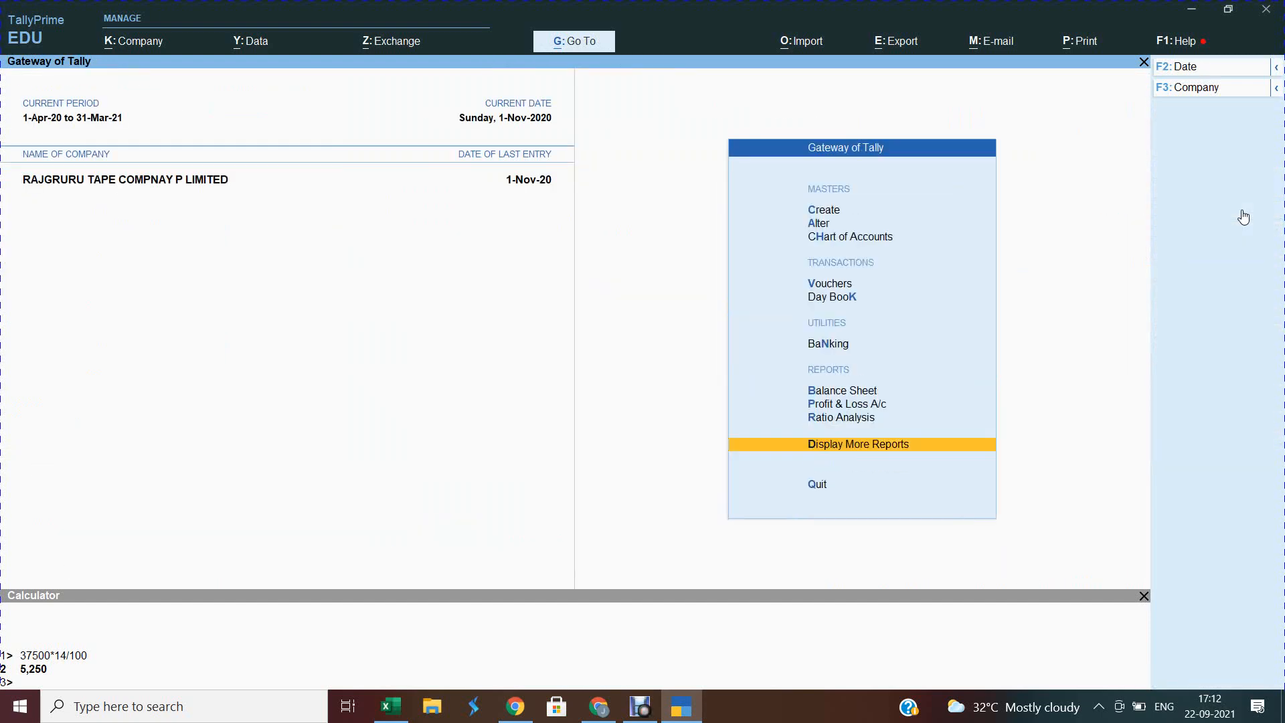
{"action": "key", "text": "Return"}
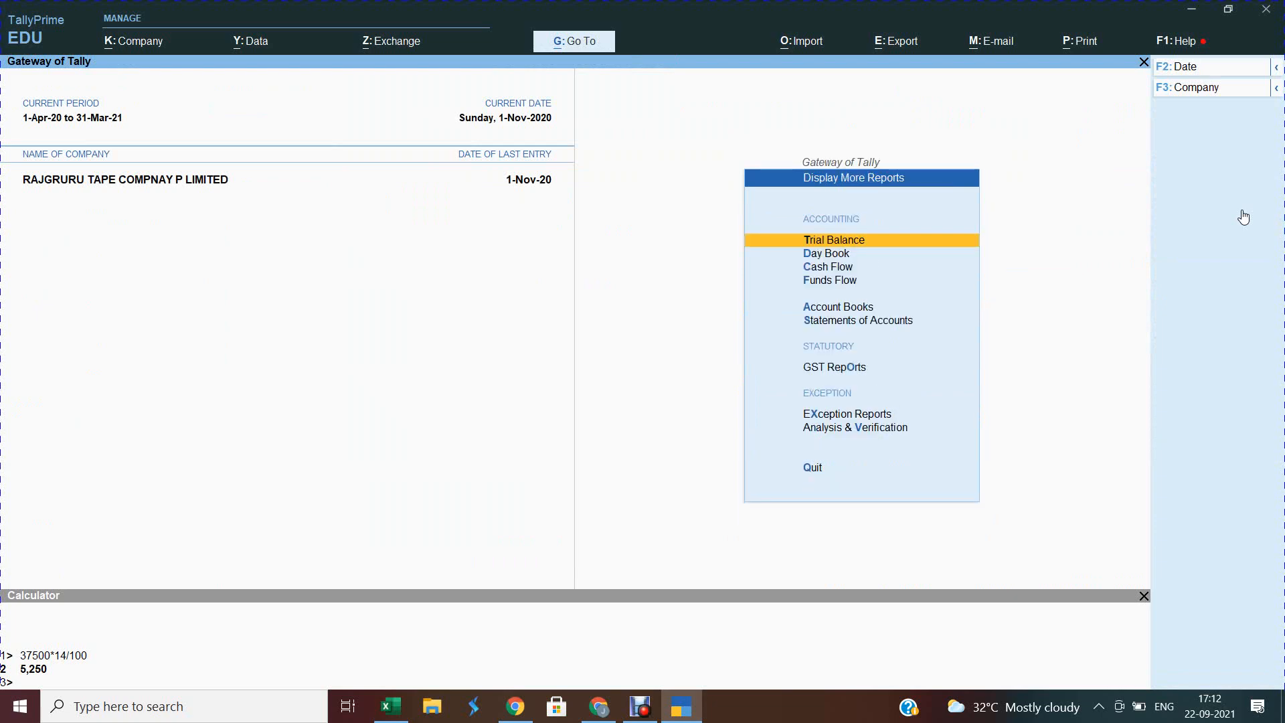
{"action": "key", "text": "a"}
{"action": "key", "text": "p"}
{"action": "key", "text": "Return"}
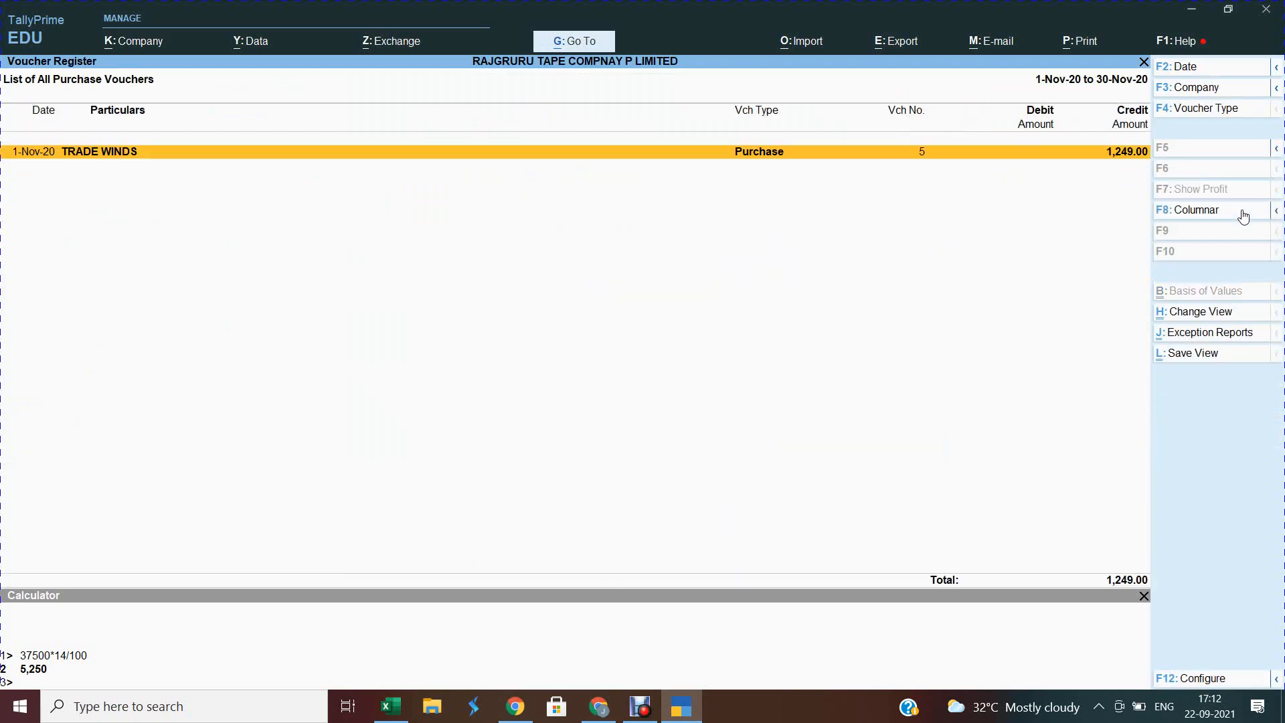
{"action": "key", "text": "alt"}
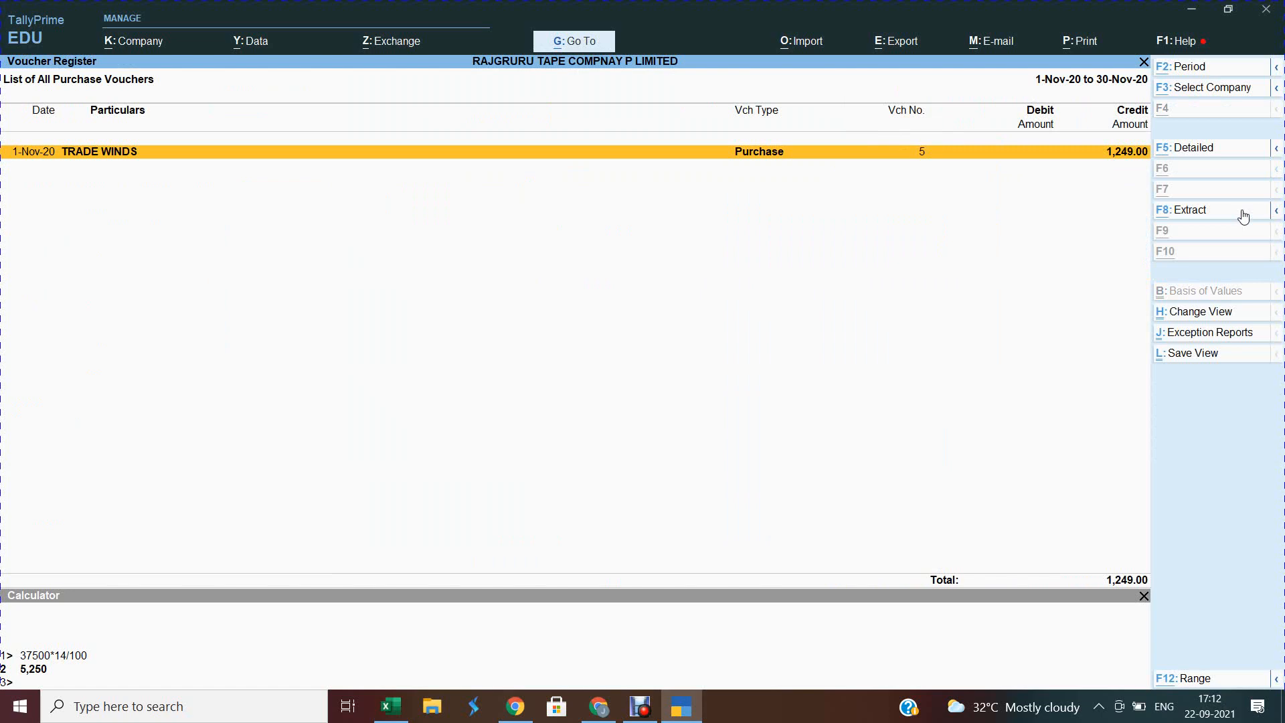
{"action": "key", "text": "alt+2"}
{"action": "key", "text": "alt+F2"}
{"action": "key", "text": "BackSpace"}
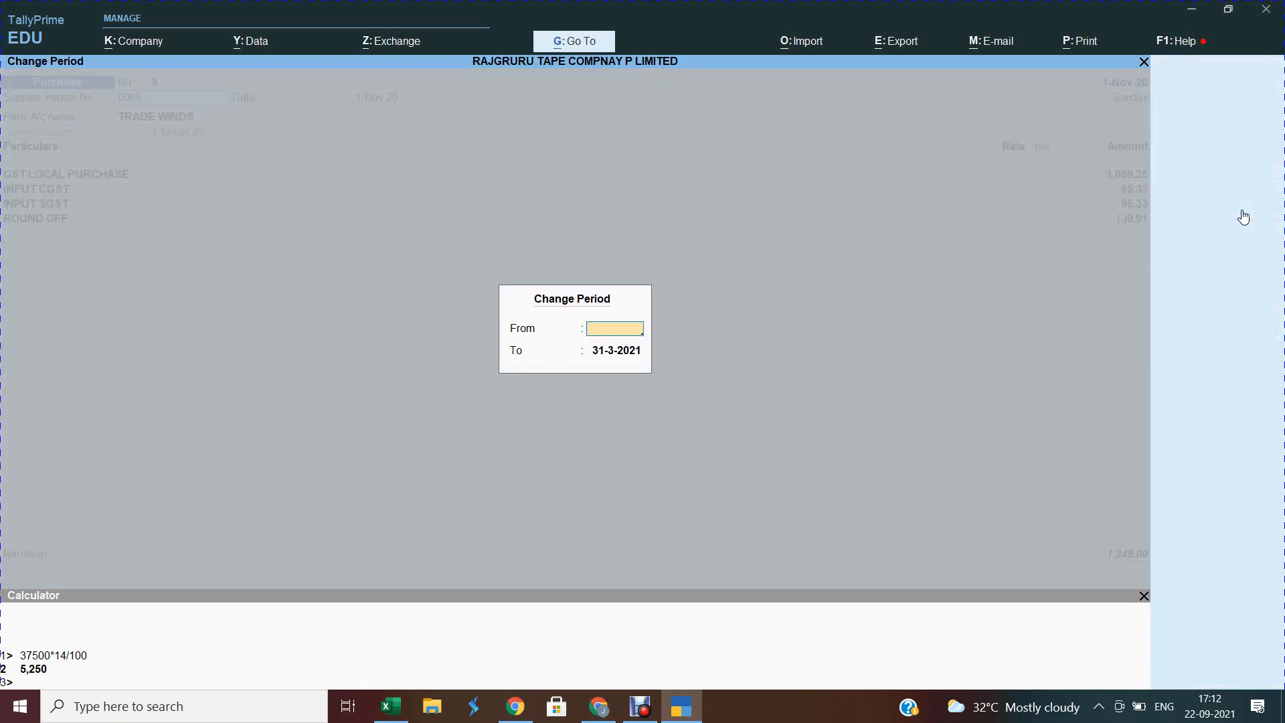
{"action": "key", "text": "Escape"}
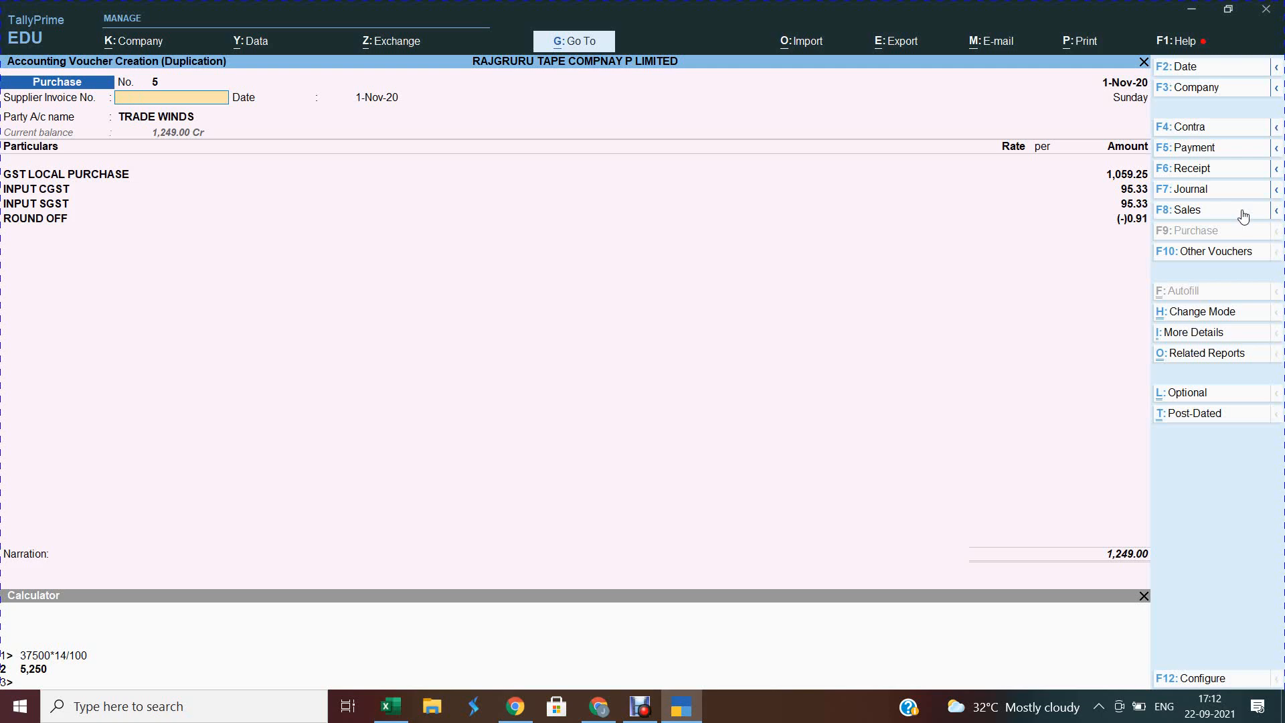
{"action": "key", "text": "Escape"}
{"action": "key", "text": "Escape"}
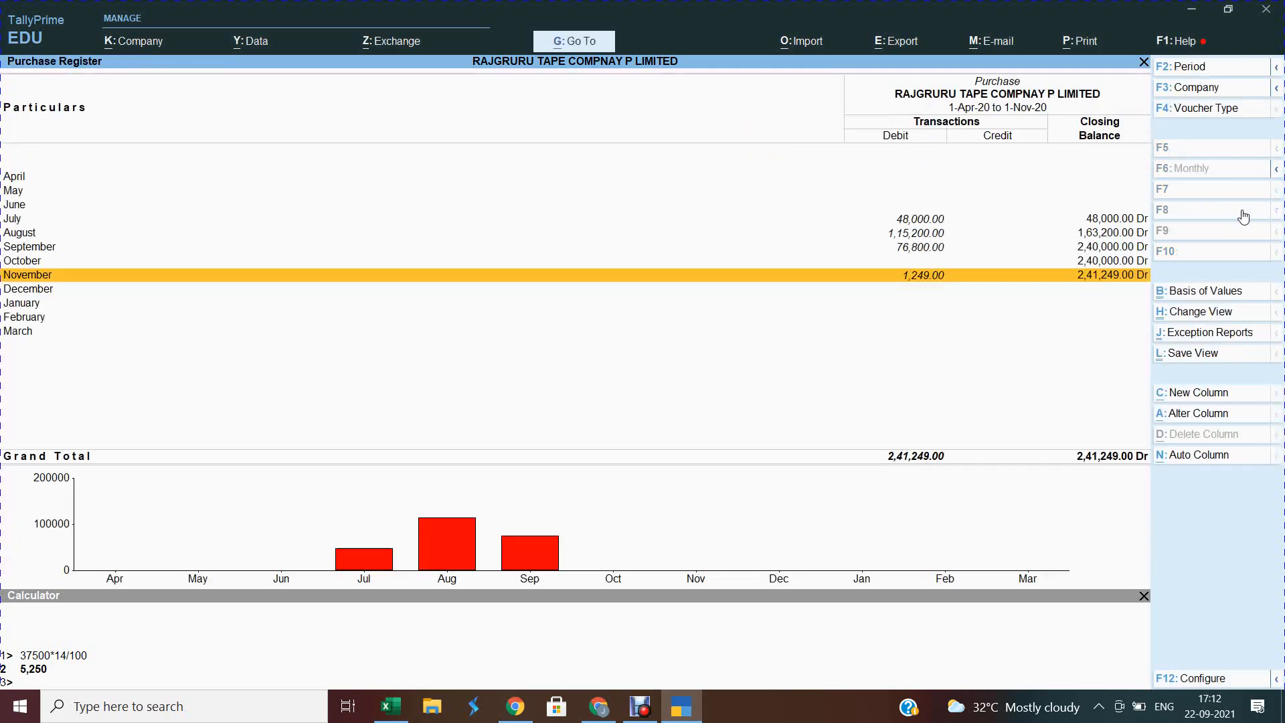
{"action": "key", "text": "Return"}
{"action": "key", "text": "Escape"}
{"action": "key", "text": "Escape"}
{"action": "key", "text": "Escape"}
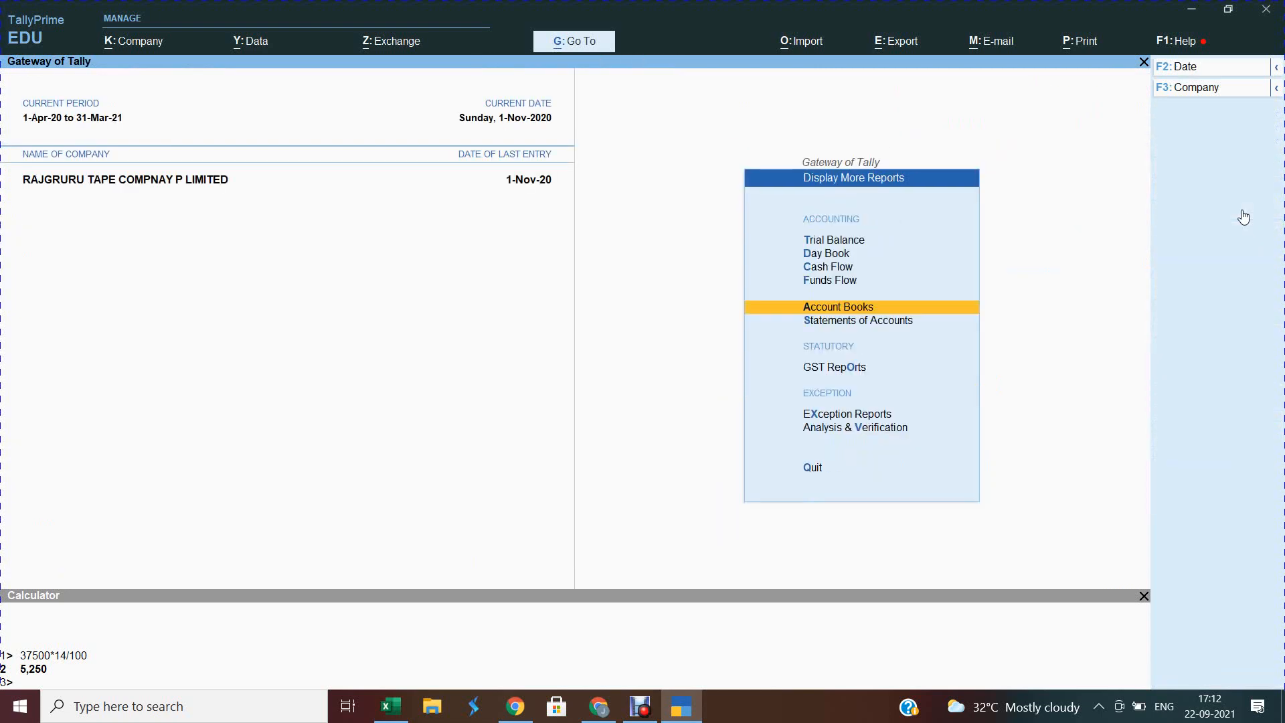
{"action": "key", "text": "Escape"}
Open the Purchase Register from the account books and drill down to the vouchers for November.
{"action": "key", "text": "Return"}
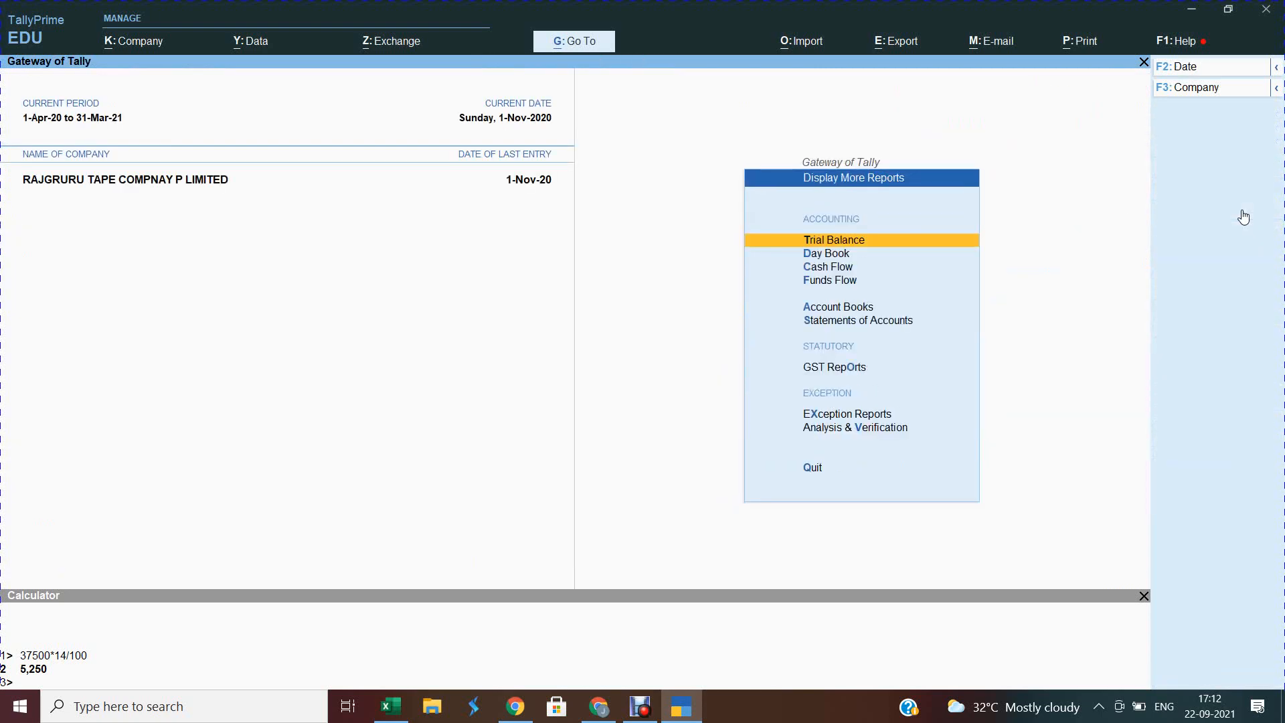
{"action": "key", "text": "a"}
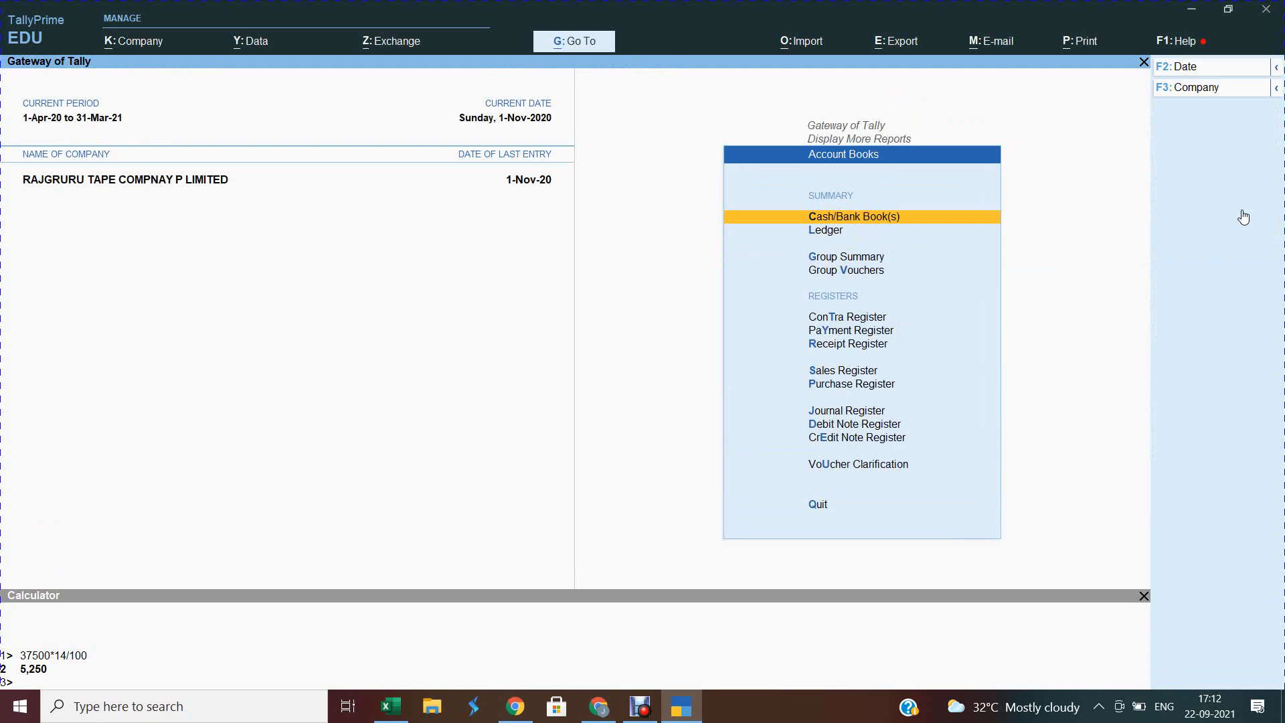
{"action": "key", "text": "Down"}
{"action": "key", "text": "Down"}
{"action": "key", "text": "Down"}
{"action": "key", "text": "Down"}
{"action": "key", "text": "Down"}
{"action": "key", "text": "Down"}
{"action": "key", "text": "Down"}
{"action": "key", "text": "Down"}
{"action": "key", "text": "Down"}
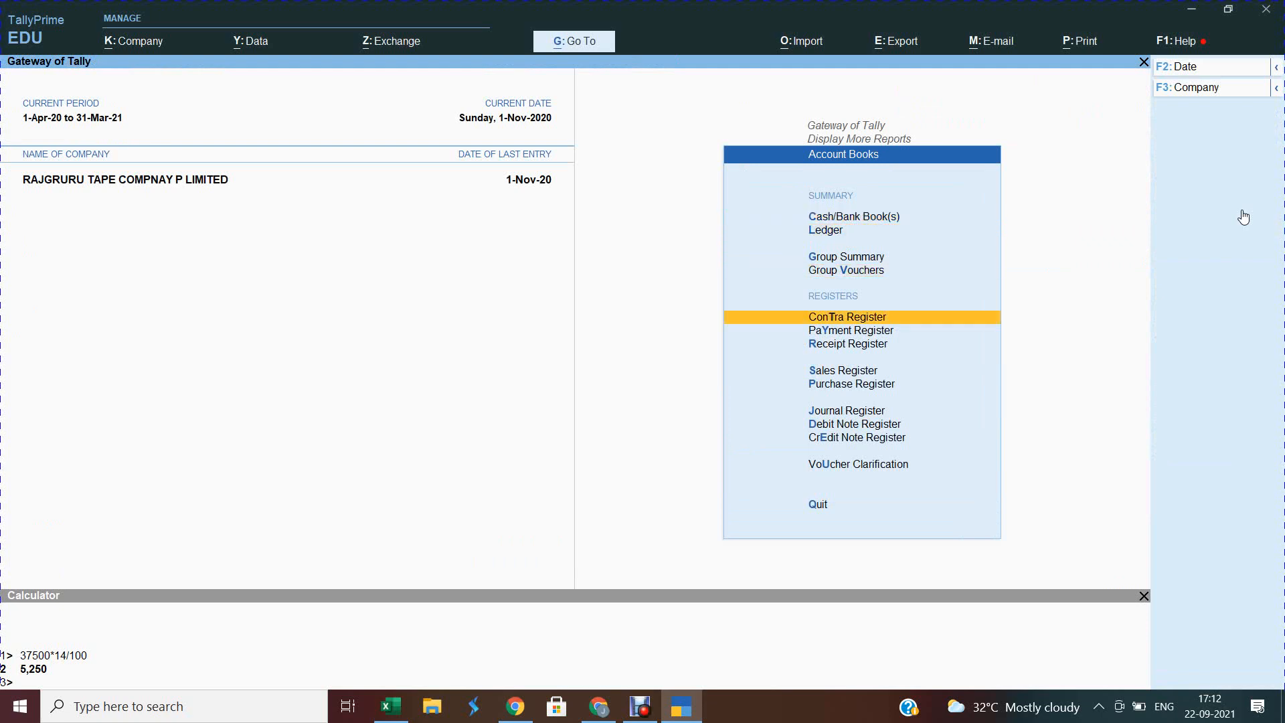
{"action": "key", "text": "Up"}
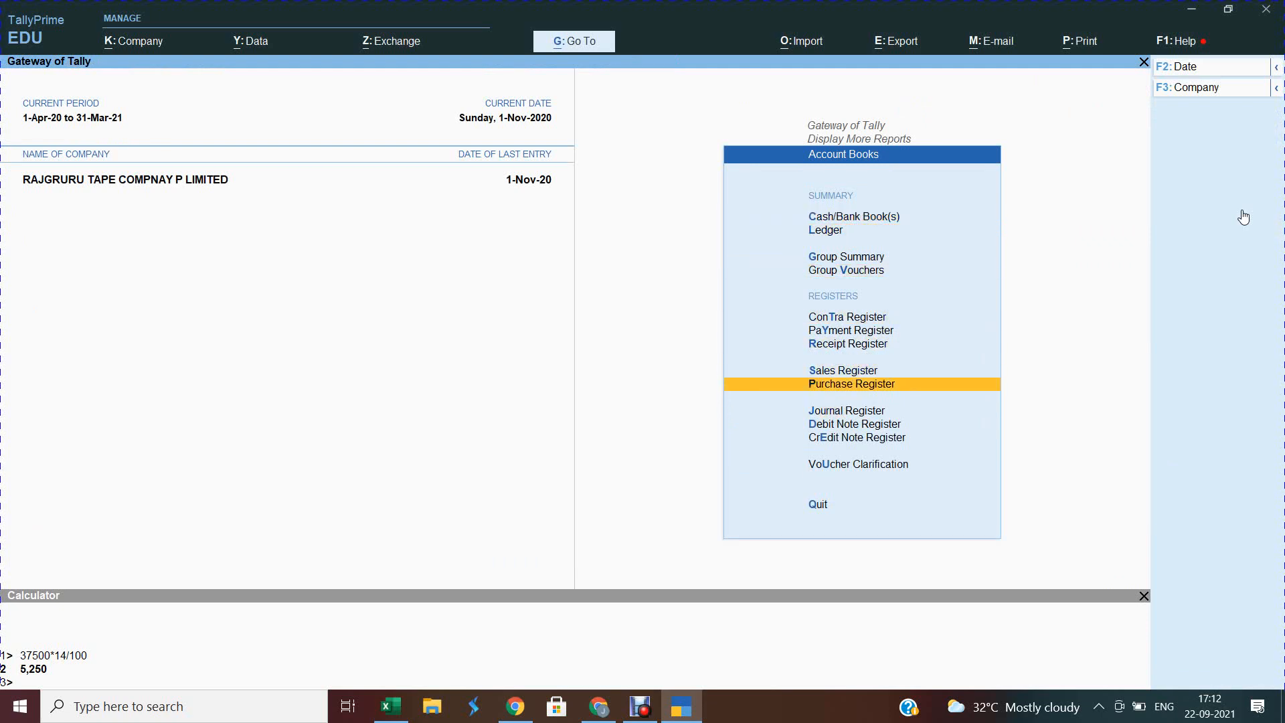
{"action": "key", "text": "Return"}
{"action": "key", "text": "Return"}
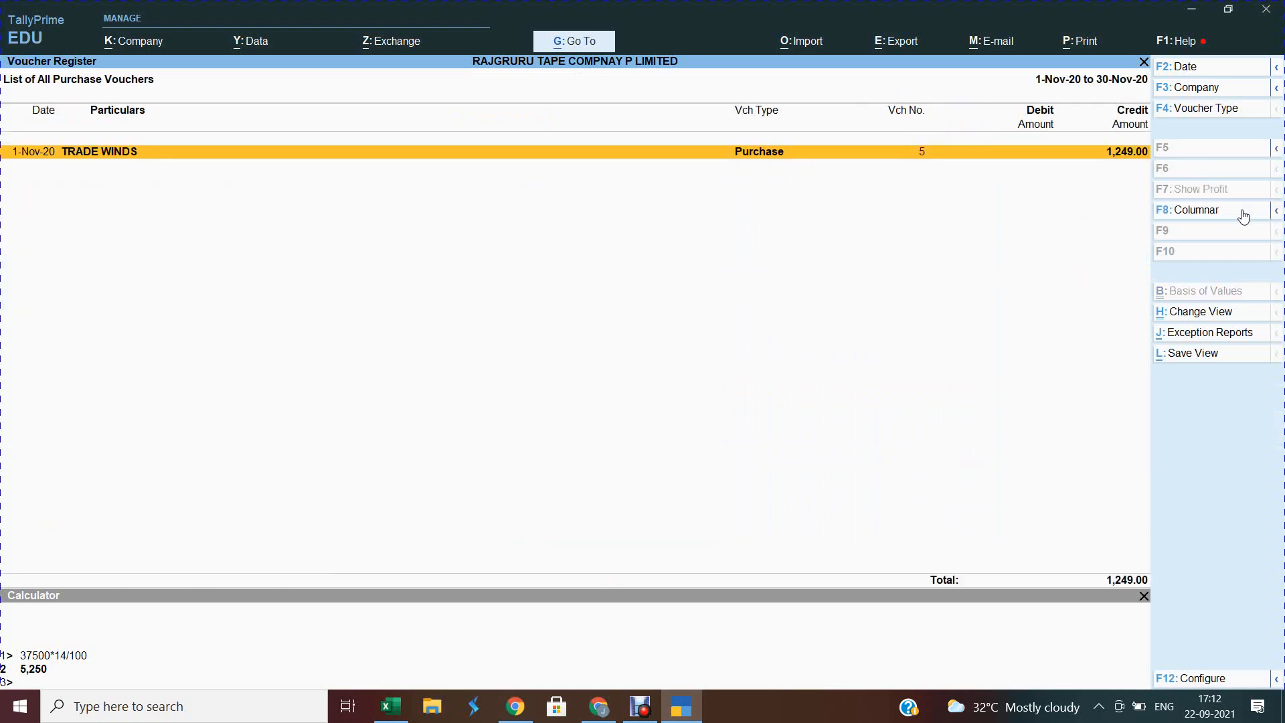
Clear the From and To dates of the November purchase list to show the purchase vouchers of the whole period.
{"action": "key", "text": "alt+F2"}
{"action": "key", "text": "BackSpace"}
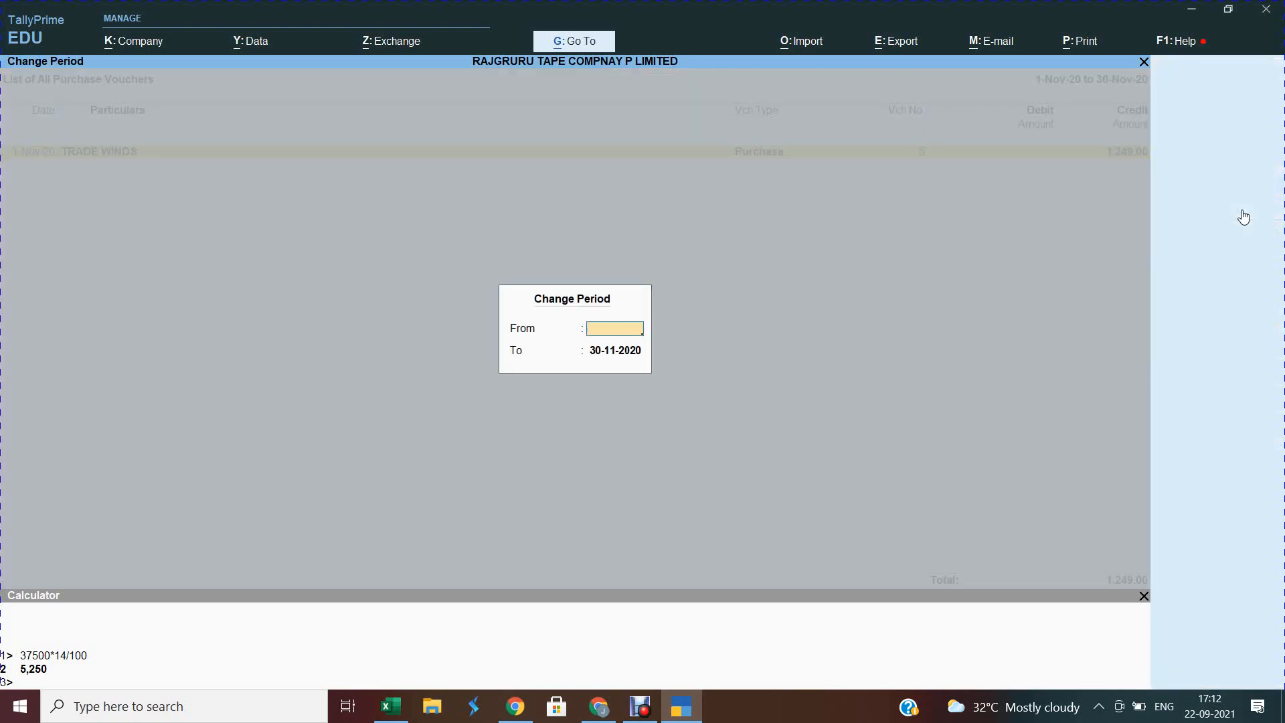
{"action": "key", "text": "Return"}
{"action": "key", "text": "BackSpace"}
{"action": "key", "text": "Return"}
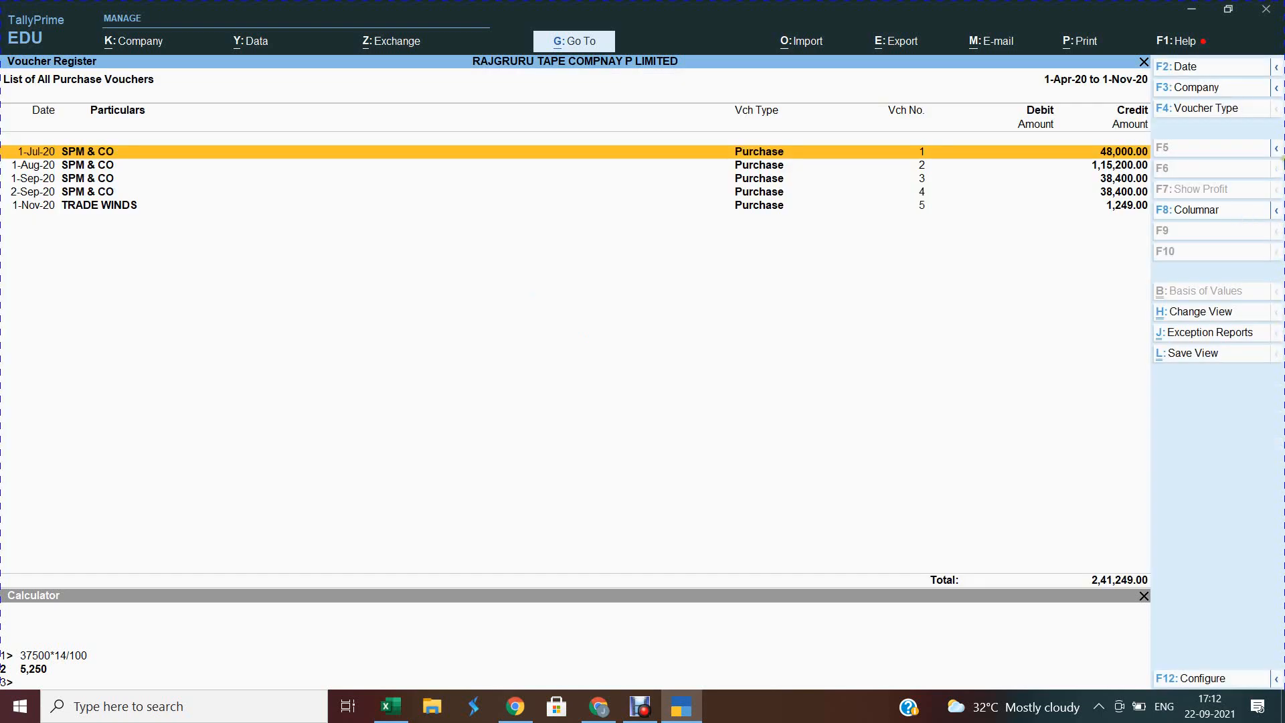
Show the columnar purchase register with its GST ledger columns using the existing options, and return to the Gateway of Tally.
{"action": "left_click", "coordinate": [1188, 210]}
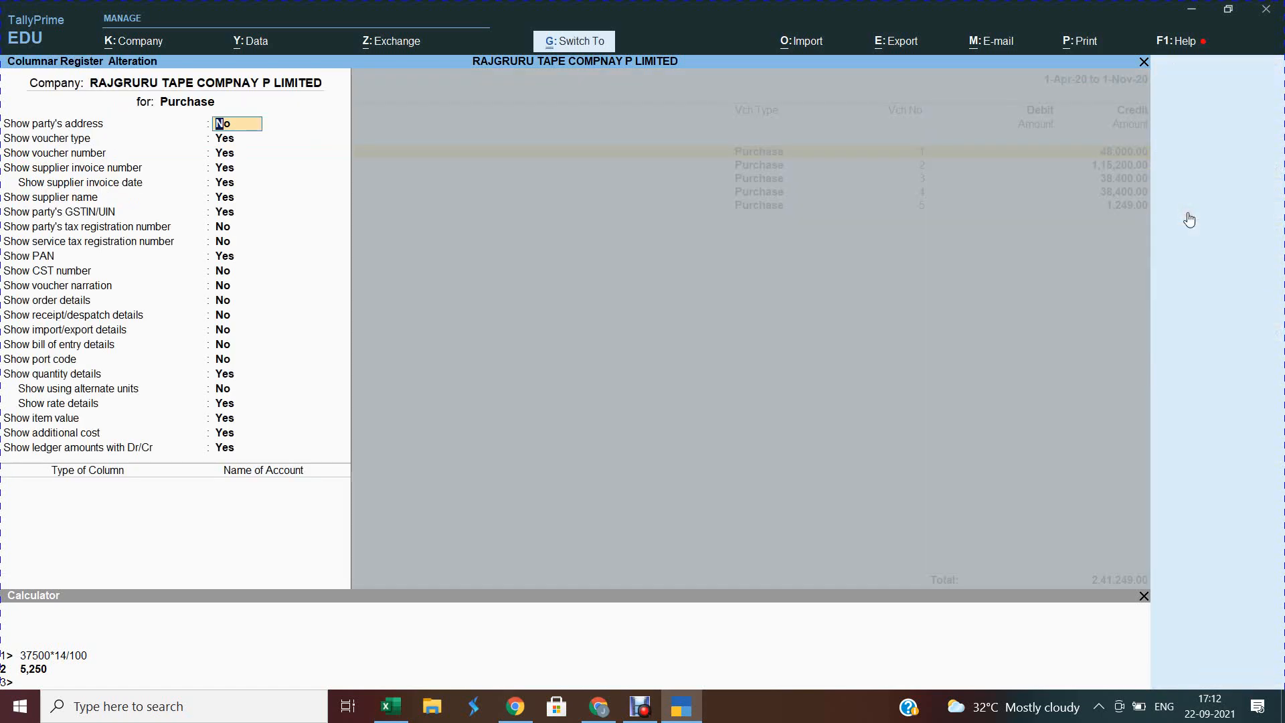
{"action": "key", "text": "ctrl+a"}
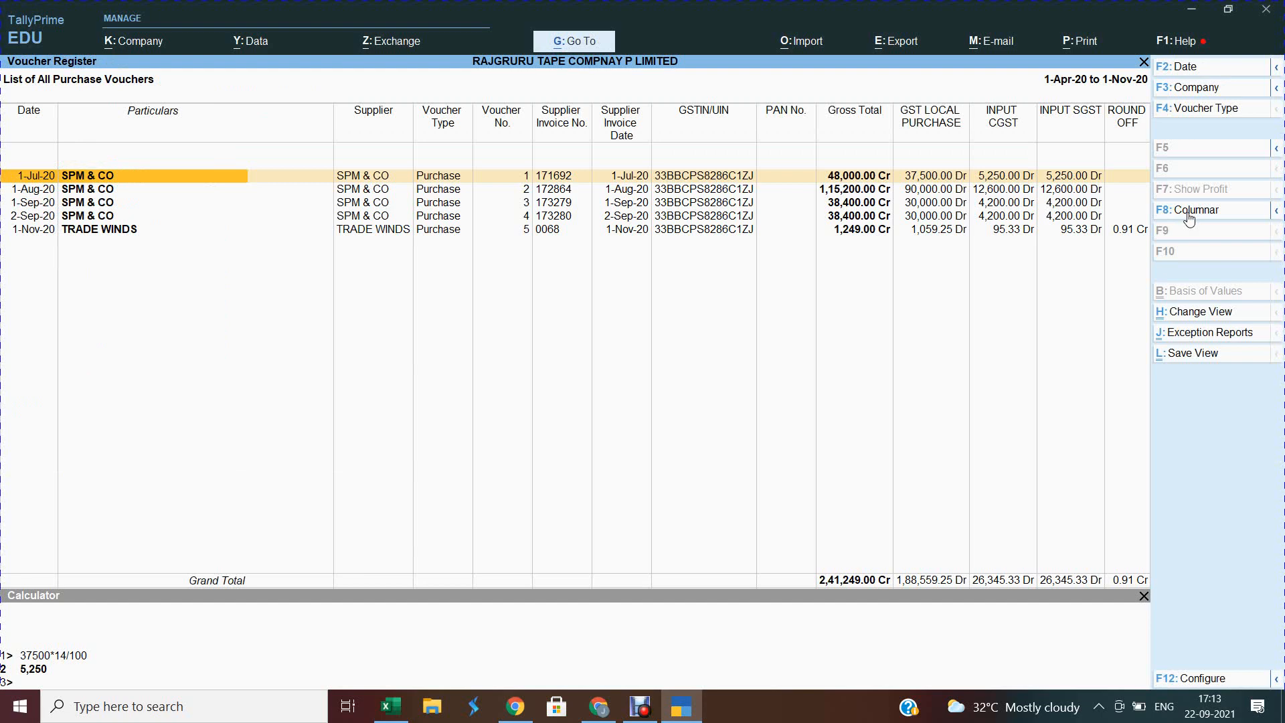
{"action": "key", "text": "Escape"}
{"action": "key", "text": "Escape"}
{"action": "key", "text": "Escape"}
{"action": "key", "text": "Escape"}
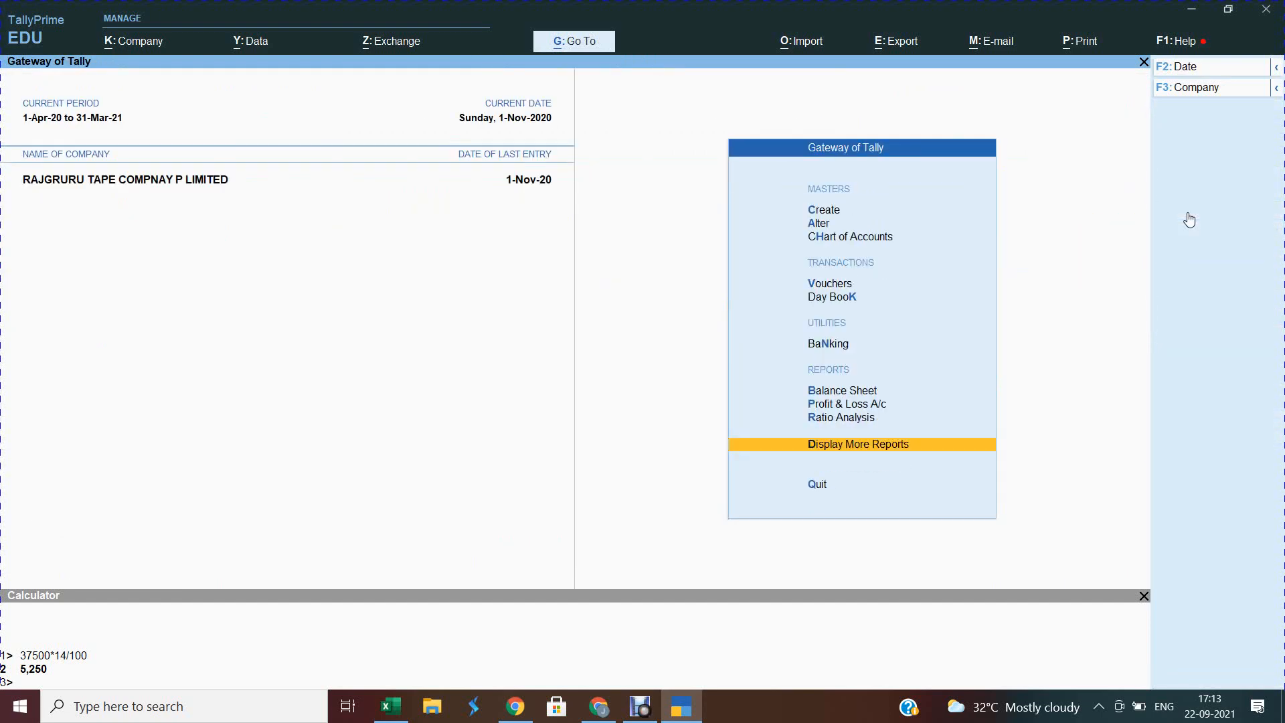
Open the Sales Register from the account books and drill down to the November sales vouchers.
{"action": "key", "text": "Return"}
{"action": "key", "text": "a"}
{"action": "key", "text": "s"}
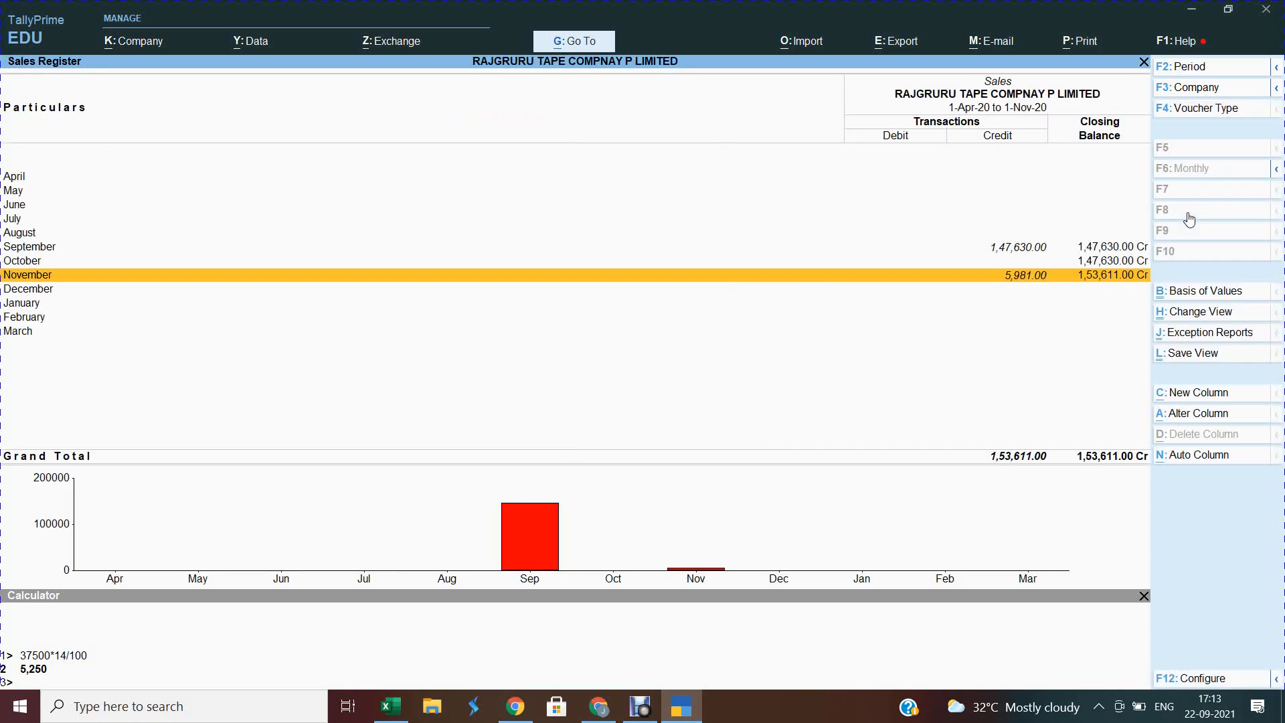
{"action": "key", "text": "Return"}
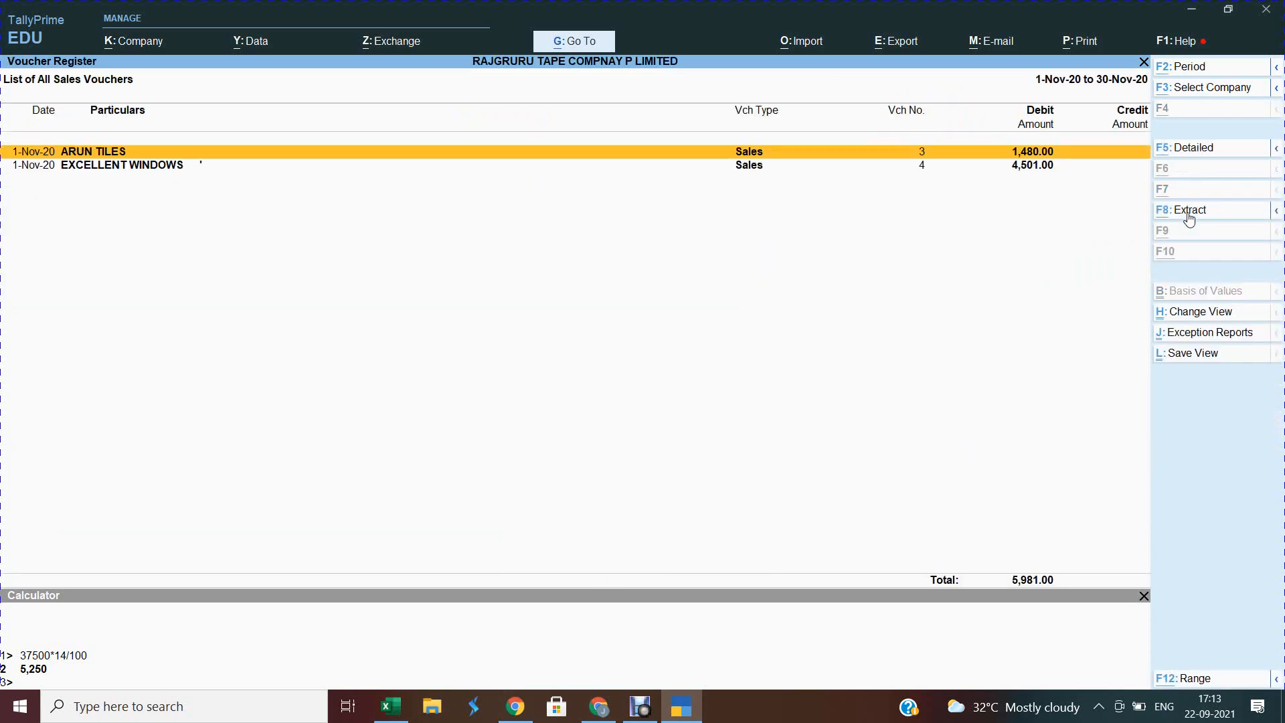
Blank the sales list's From and To dates, and display all sales vouchers in columnar form with the existing options.
{"action": "key", "text": "alt+F2"}
{"action": "key", "text": "BackSpace"}
{"action": "key", "text": "Return"}
{"action": "key", "text": "BackSpace"}
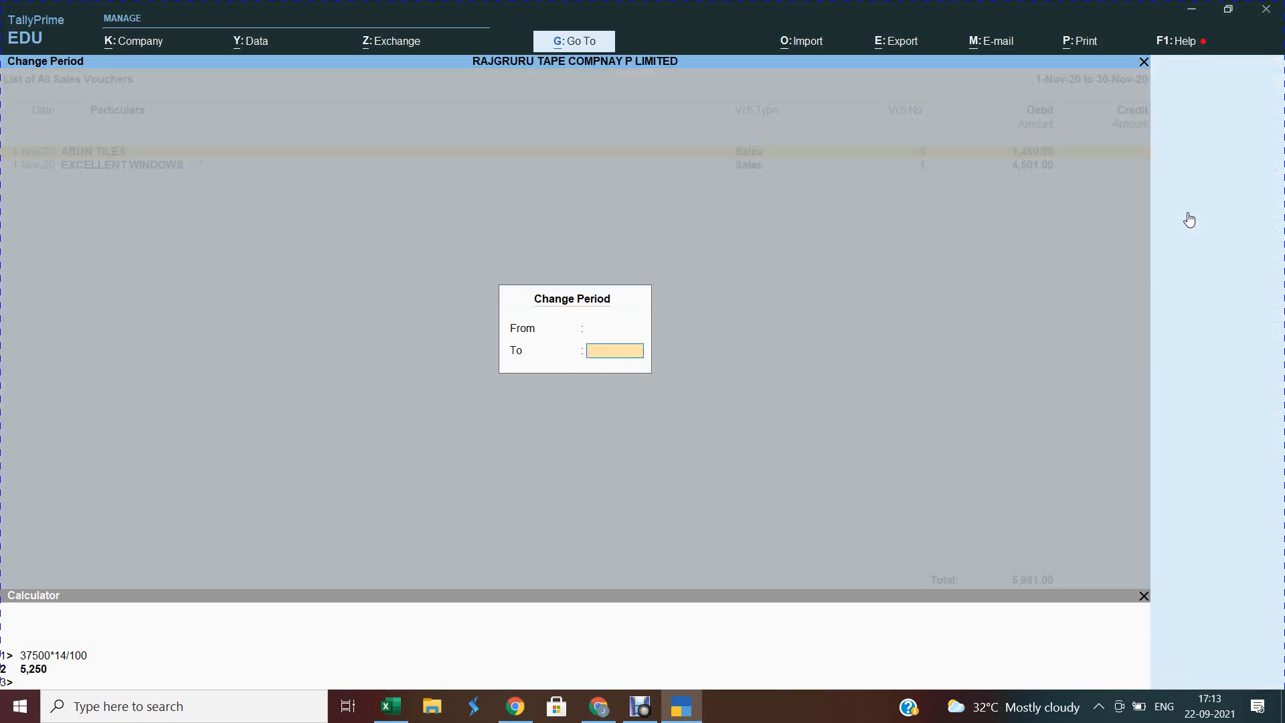
{"action": "key", "text": "Return"}
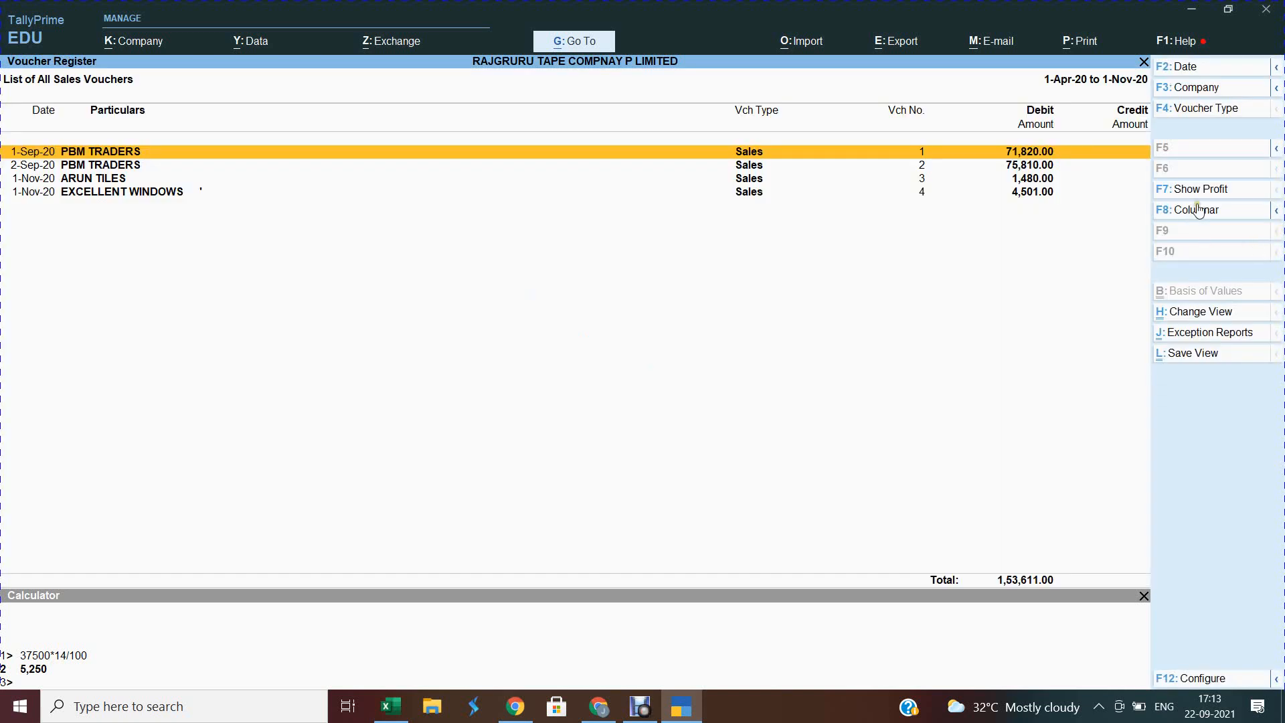
{"action": "left_click", "coordinate": [1198, 211]}
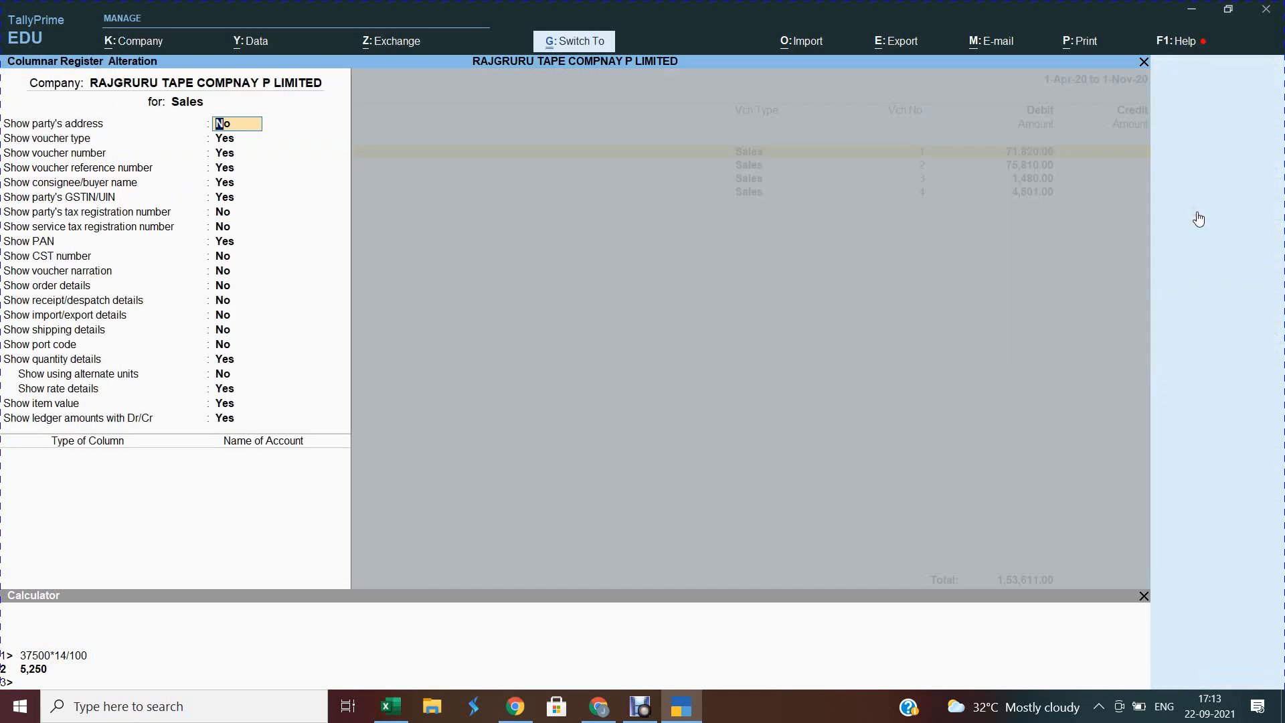
{"action": "key", "text": "ctrl+a"}
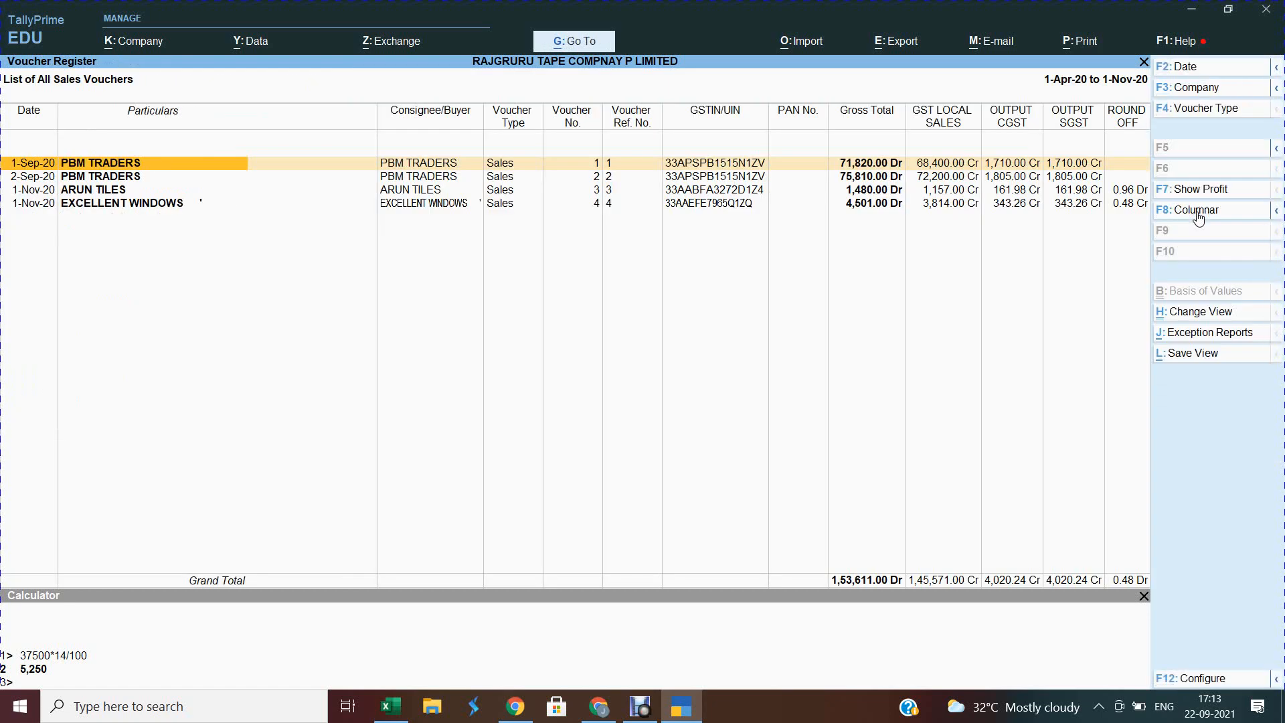
{"action": "key", "text": "alt+Tab"}
{"action": "key", "text": "alt+Tab"}
{"action": "key", "text": "alt+Tab"}
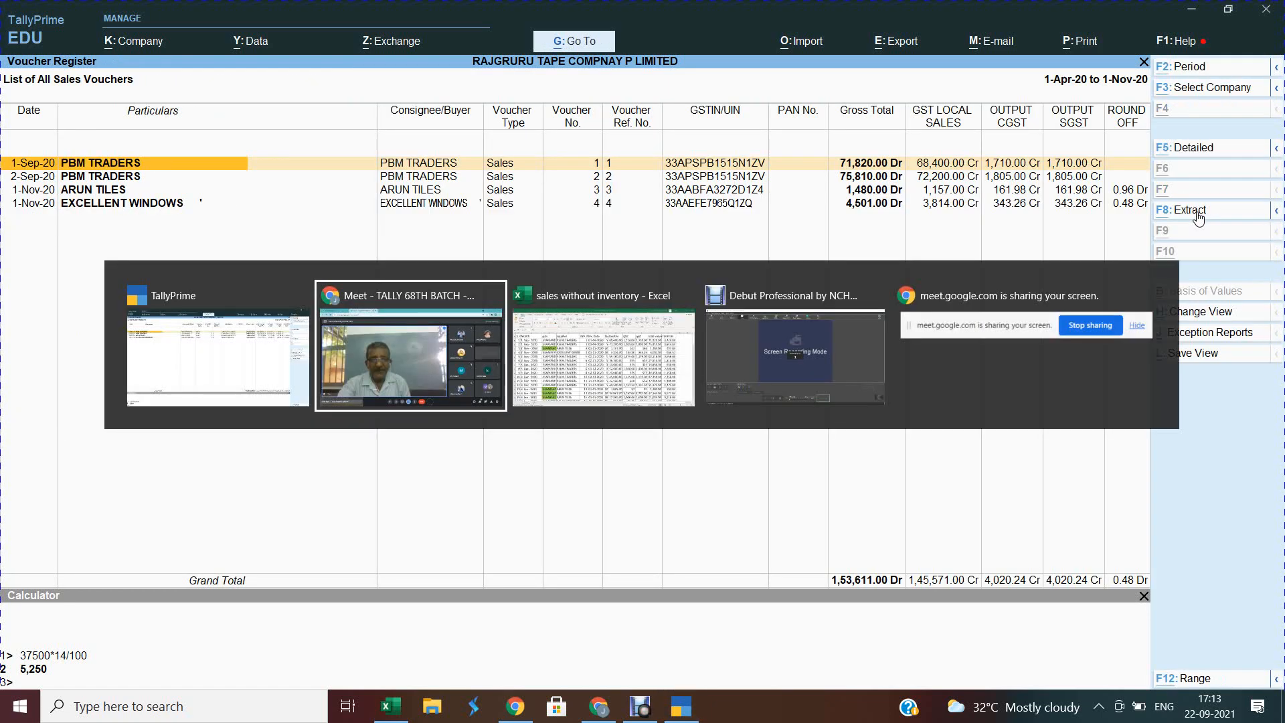
{"action": "key", "text": "alt+Tab"}
{"action": "key", "text": "alt+Tab"}
{"action": "key", "text": "alt+Tab"}
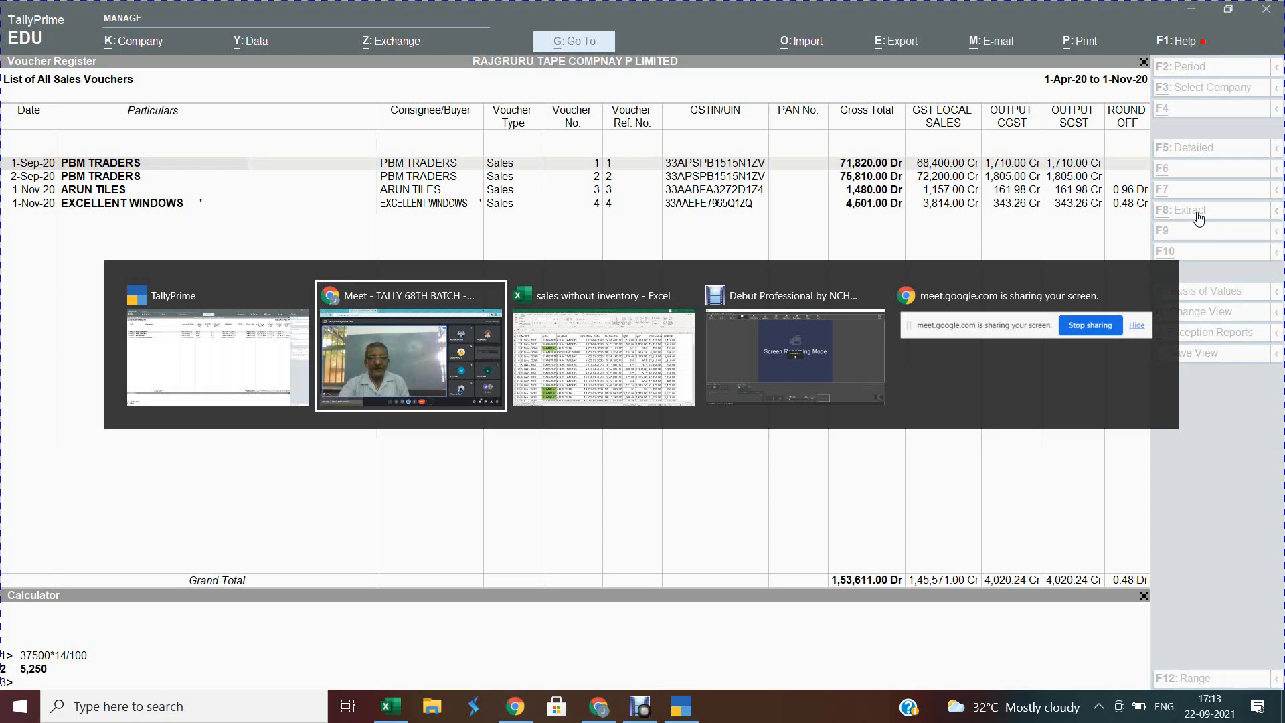
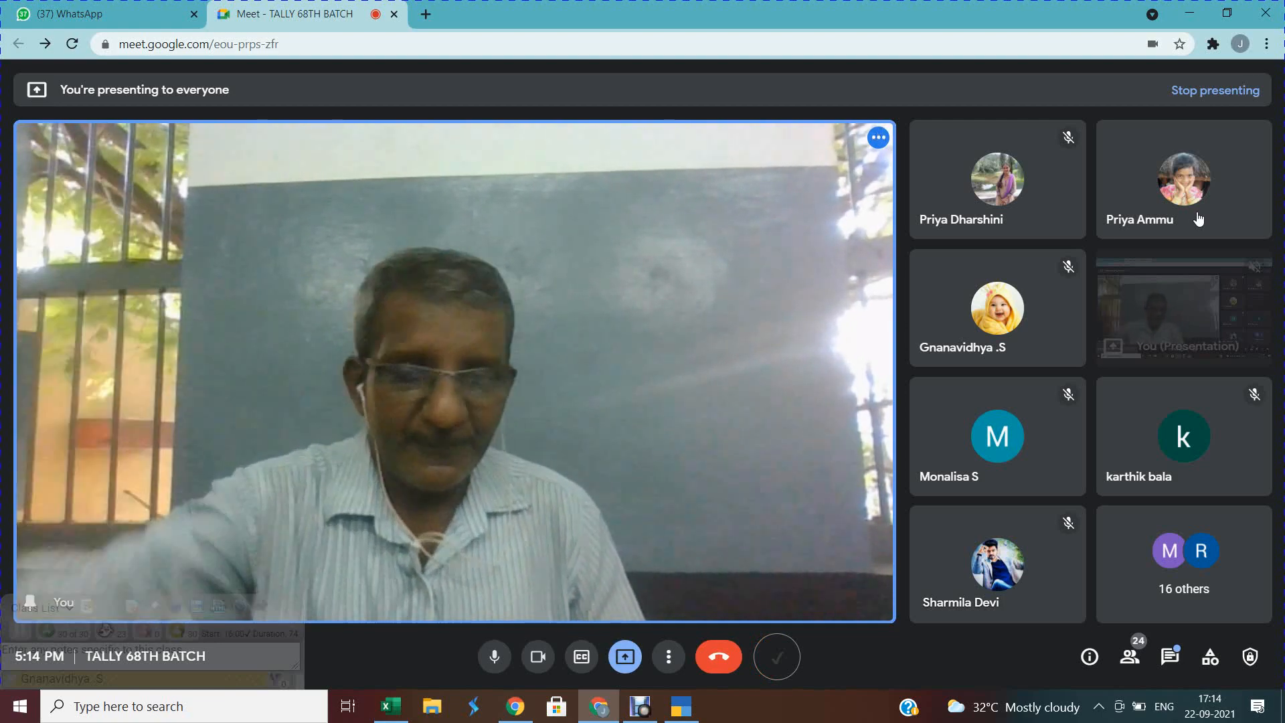
{"action": "key", "text": "alt+Tab"}
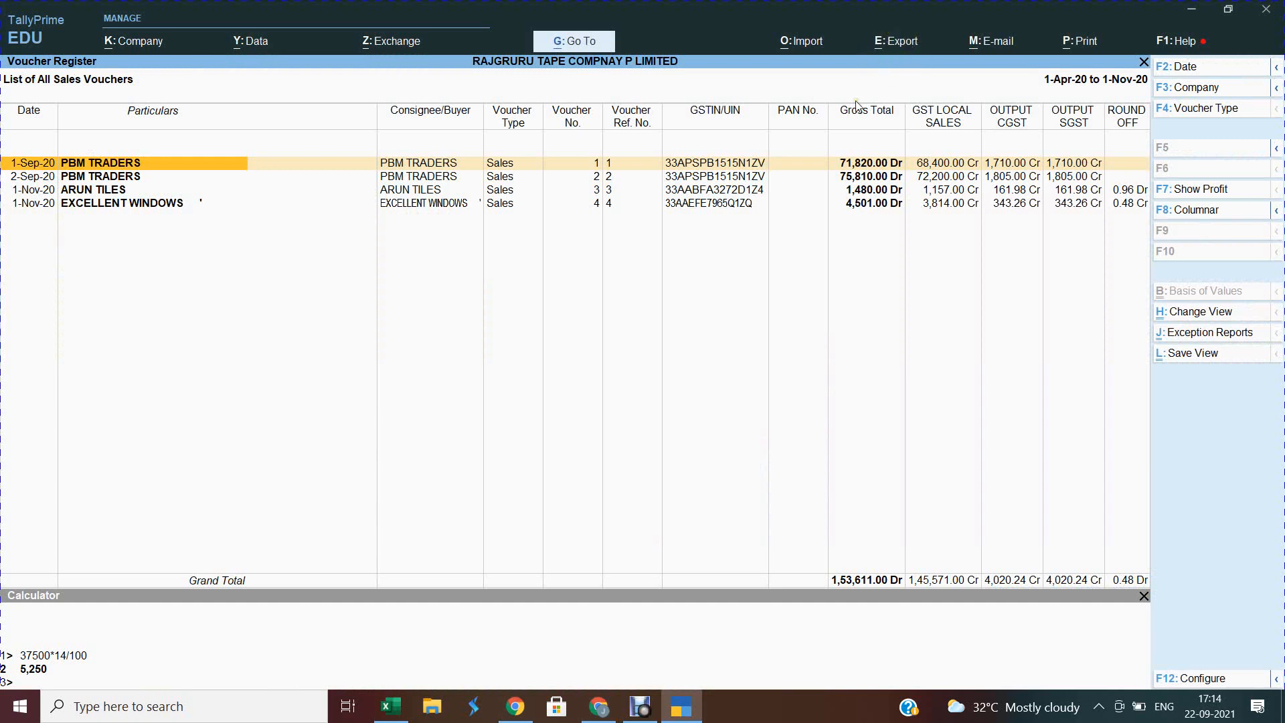
Set up an export of the current columnar sales register as an Excel (Spreadsheet) file to the local drive.
{"action": "key", "text": "alt"}
{"action": "key", "text": "alt+e"}
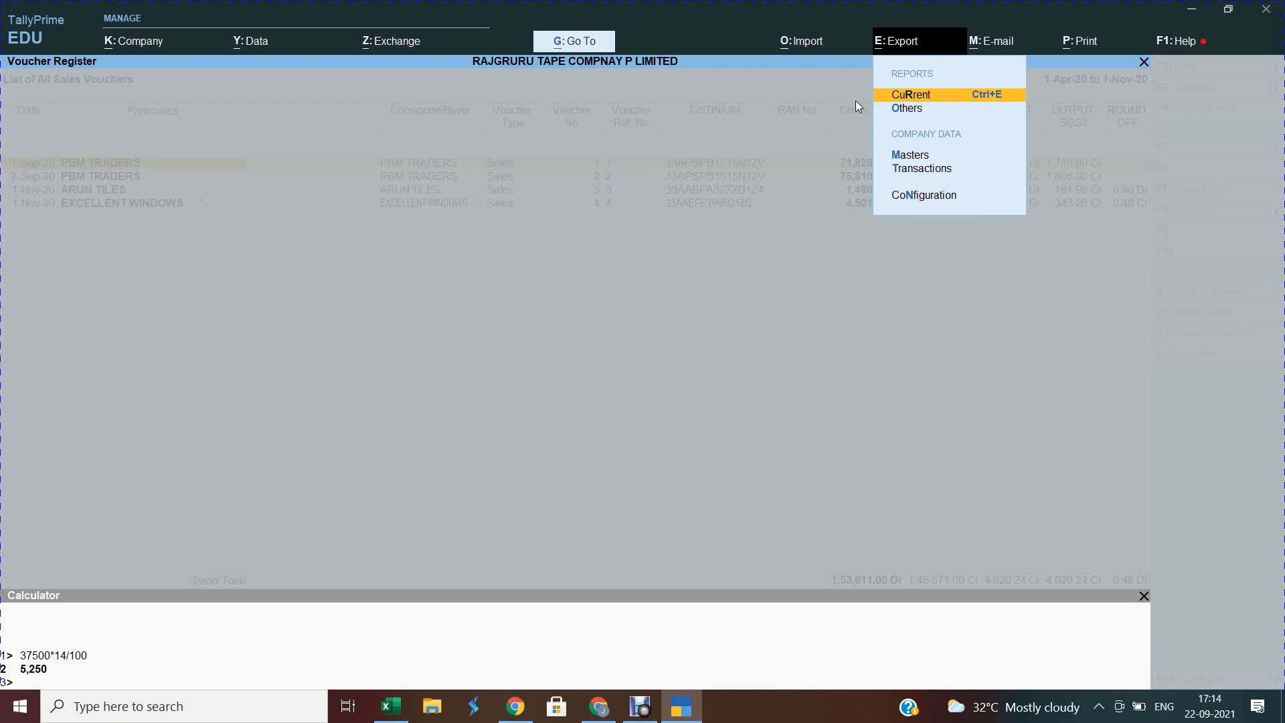
{"action": "key", "text": "Return"}
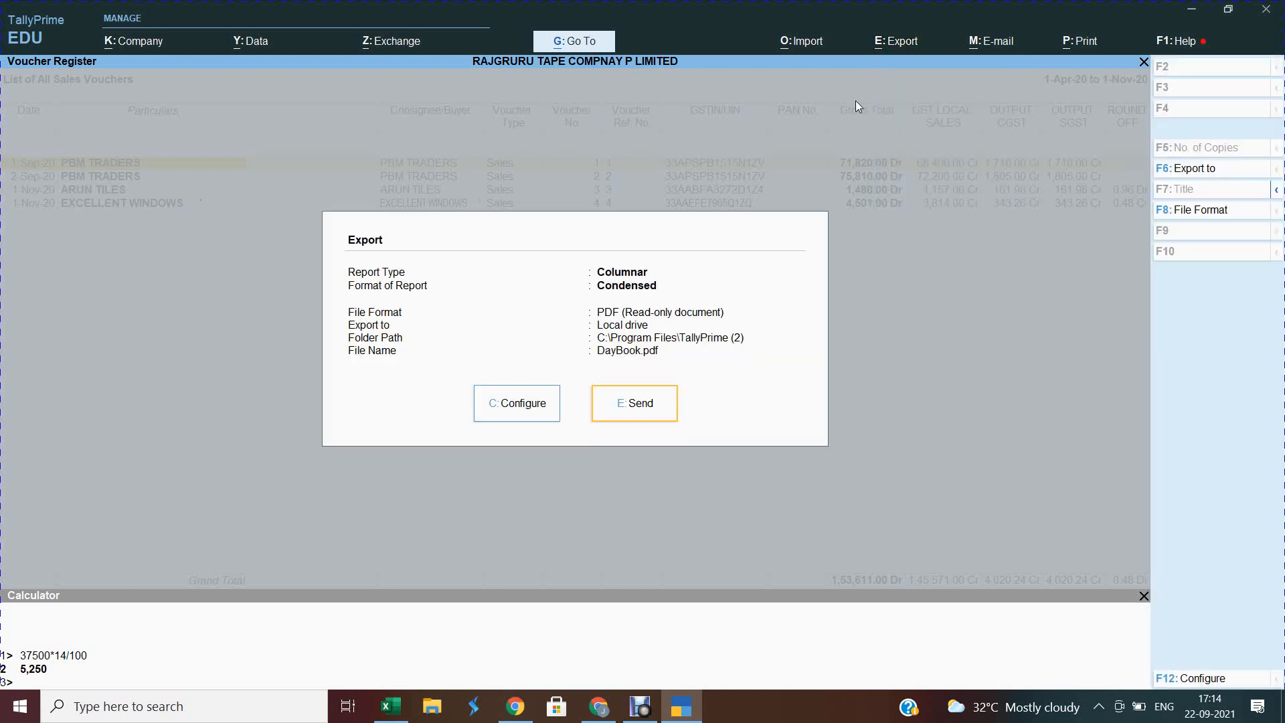
{"action": "left_click", "coordinate": [1223, 213]}
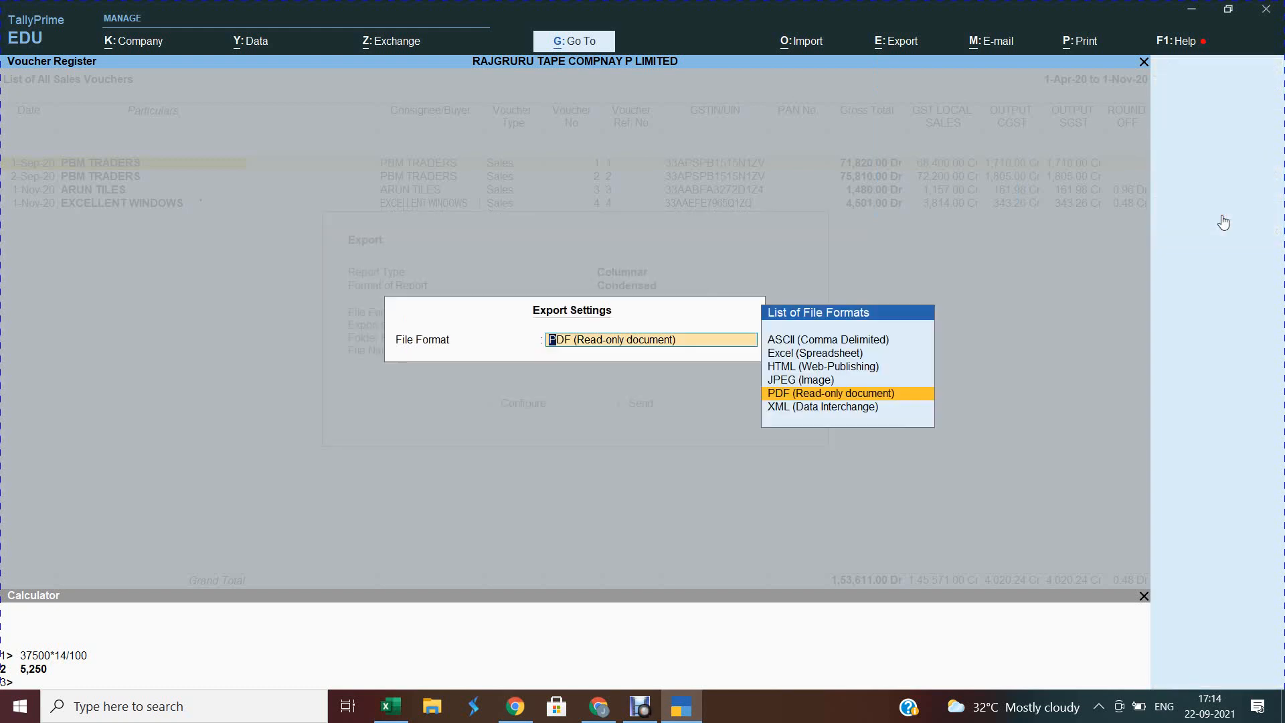
{"action": "key", "text": "Up"}
{"action": "key", "text": "Up"}
{"action": "key", "text": "Up"}
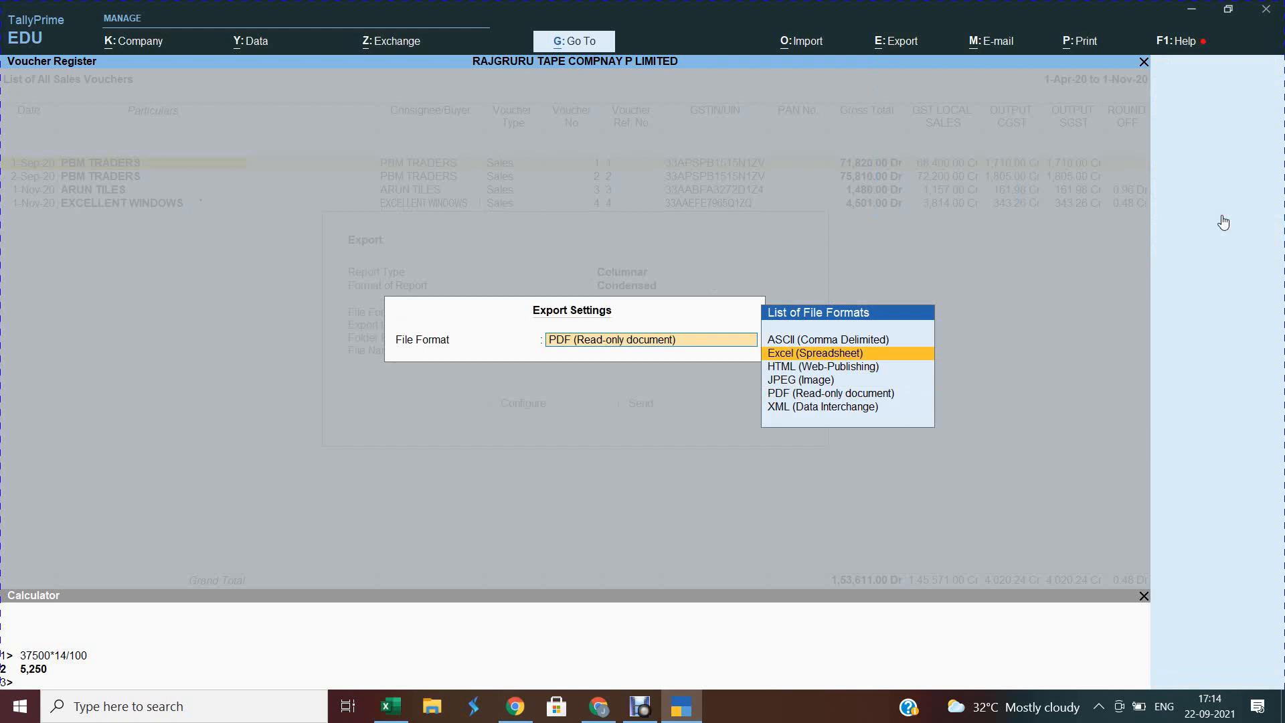
{"action": "key", "text": "Return"}
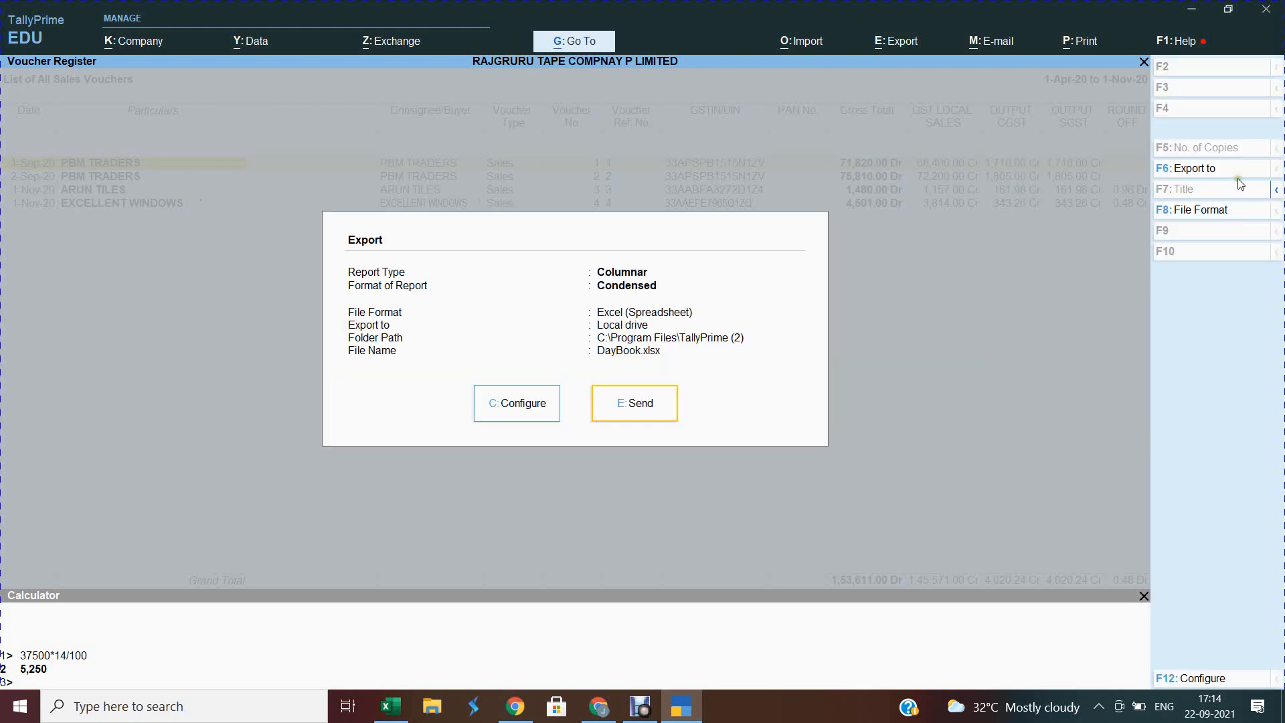
{"action": "left_click", "coordinate": [1205, 179]}
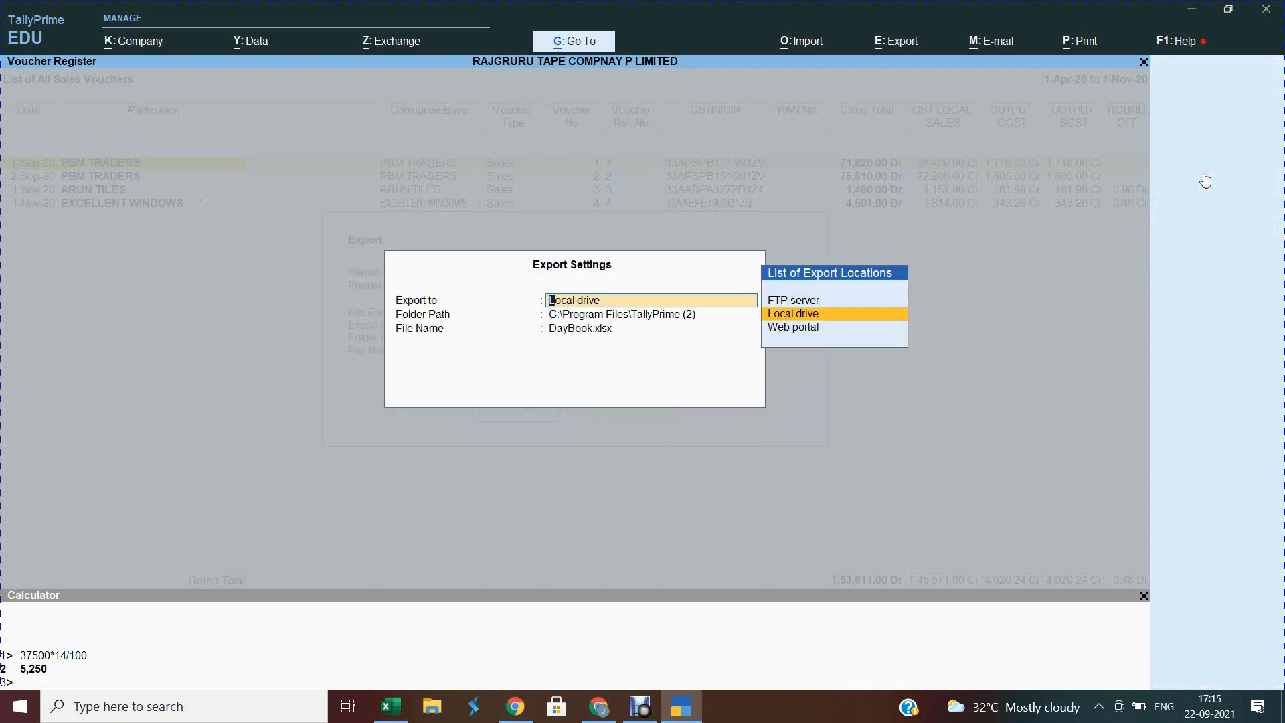
{"action": "key", "text": "Return"}
{"action": "type", "text": "F"}
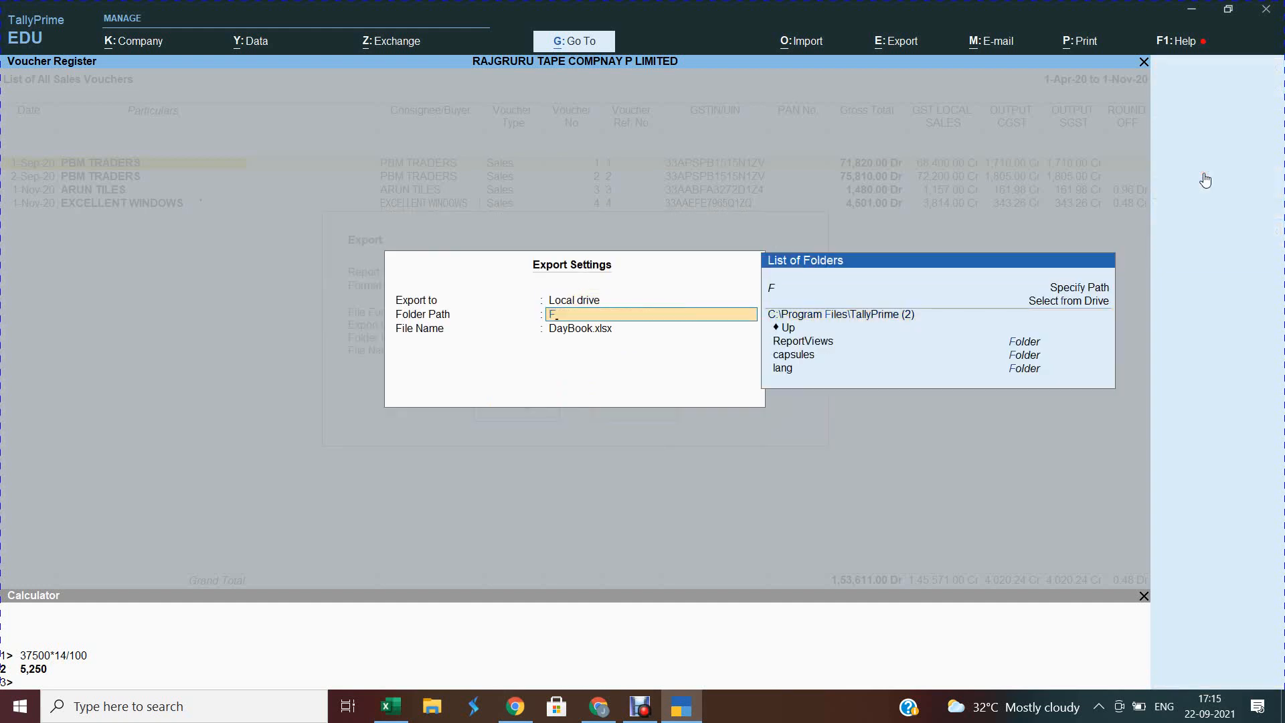
{"action": "type", "text": ":\\"}
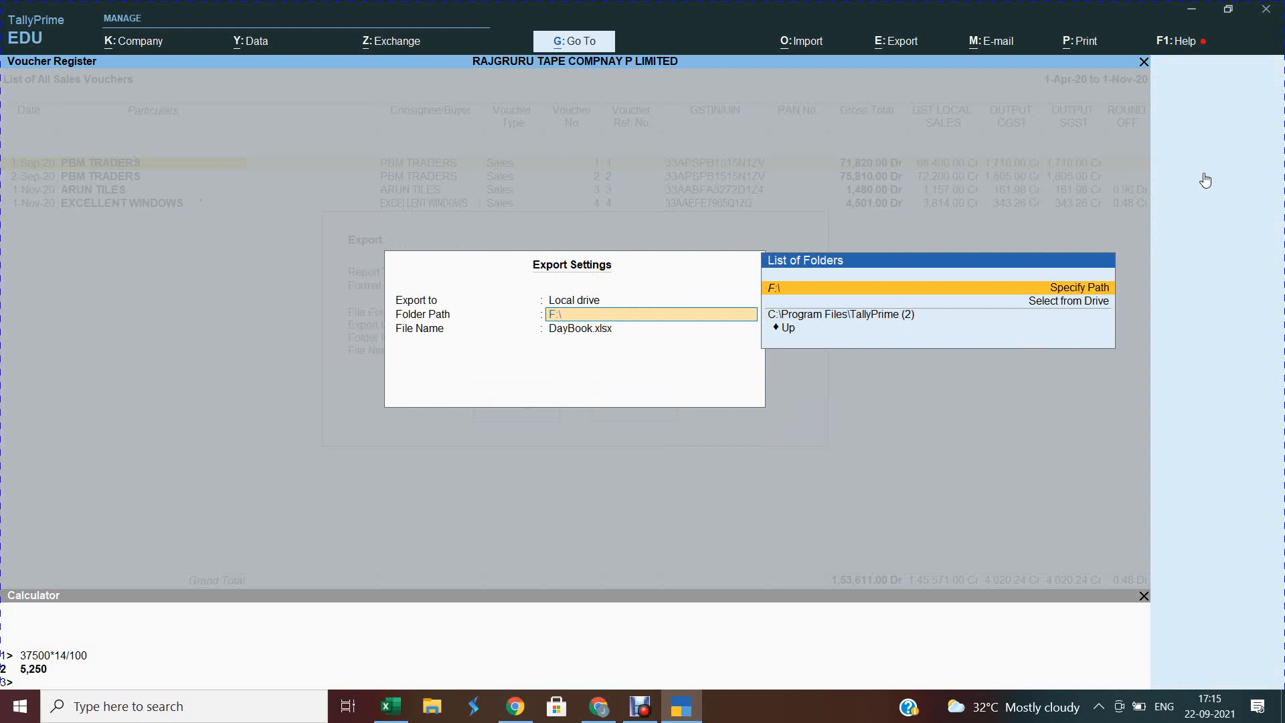
{"action": "type", "text": "MOHANAPRIYUA"}
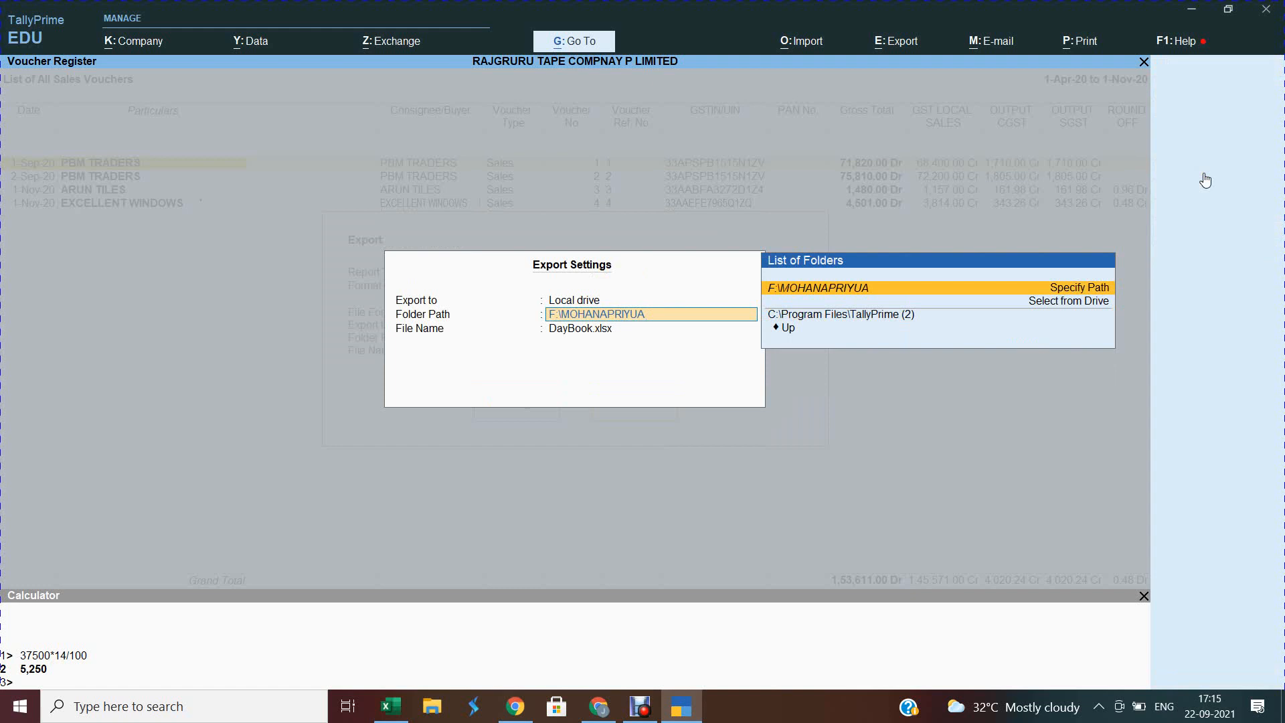
{"action": "key", "text": "Return"}
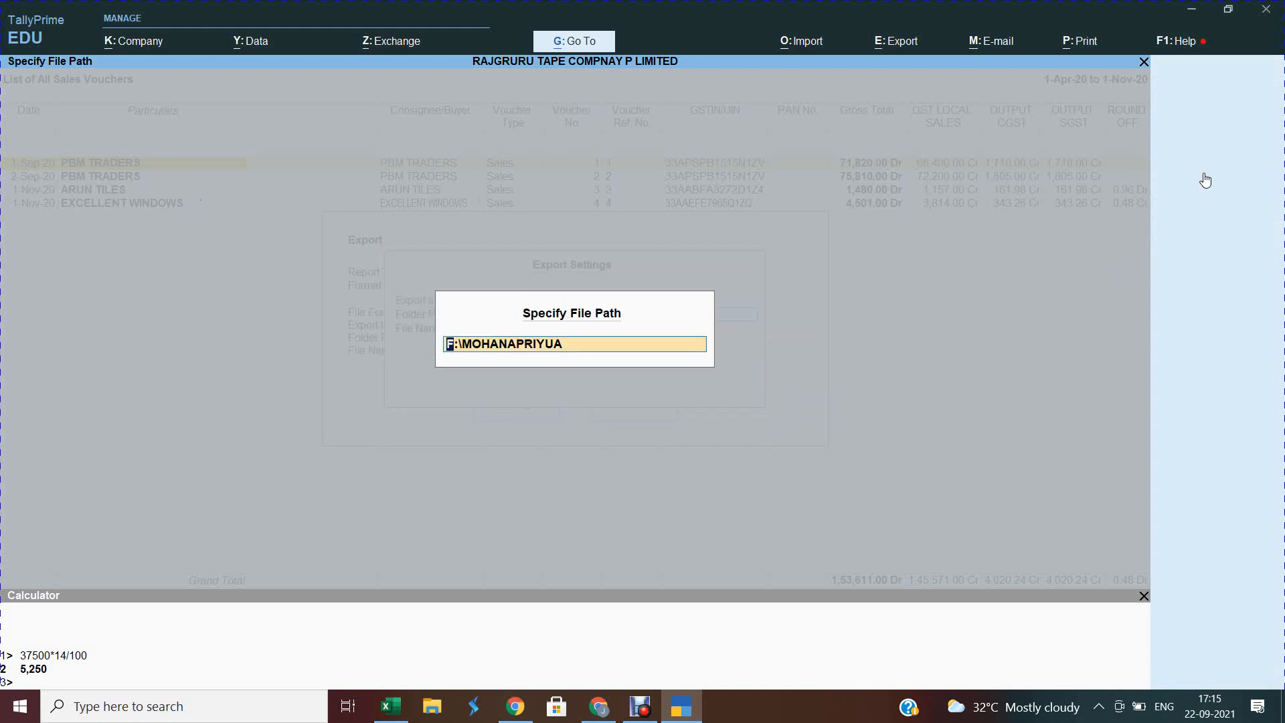
{"action": "key", "text": "Return"}
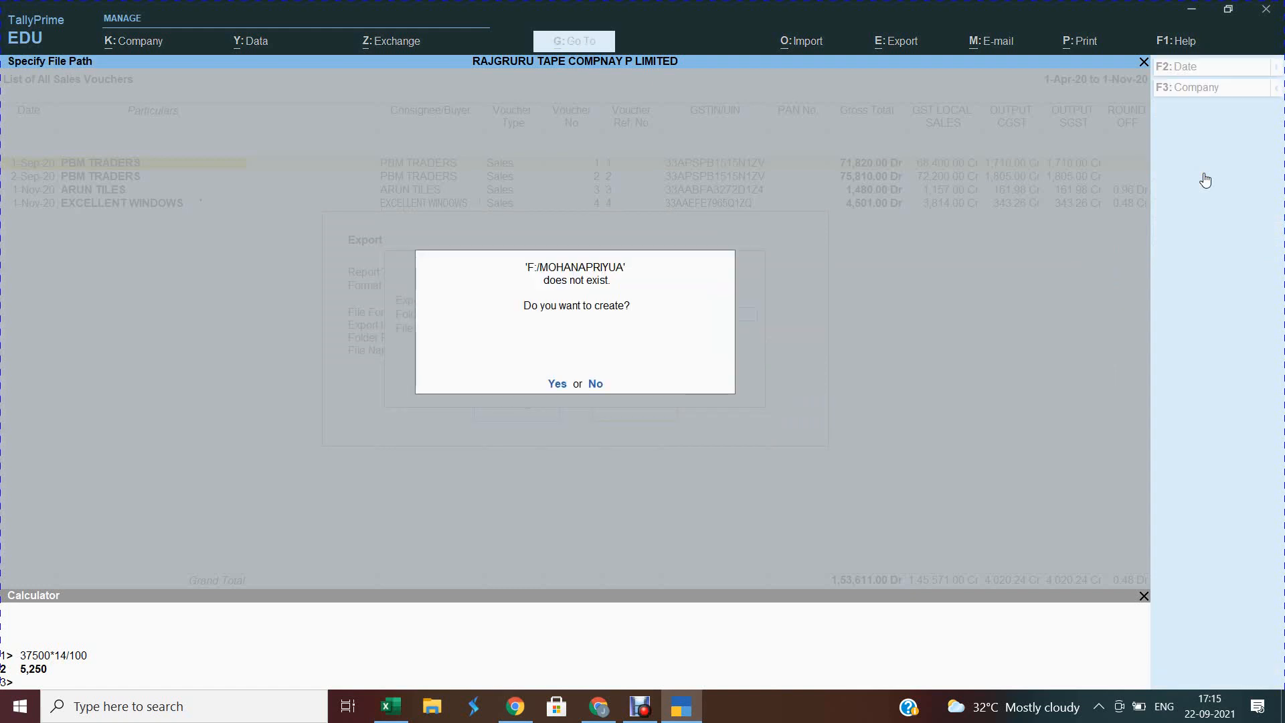
{"action": "key", "text": "Escape"}
{"action": "key", "text": "Escape"}
{"action": "key", "text": "Escape"}
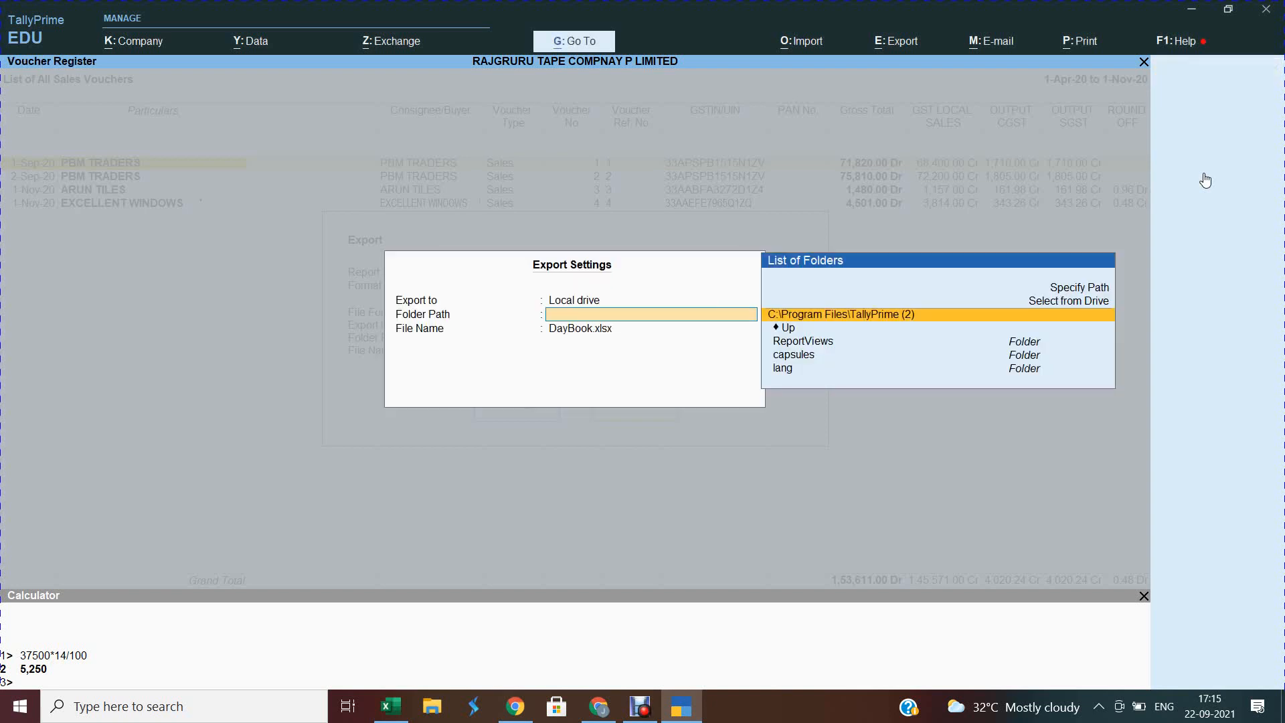
Export the register as PURCHASE.XLS into the existing student-named folder on drive F:.
{"action": "type", "text": "F:"}
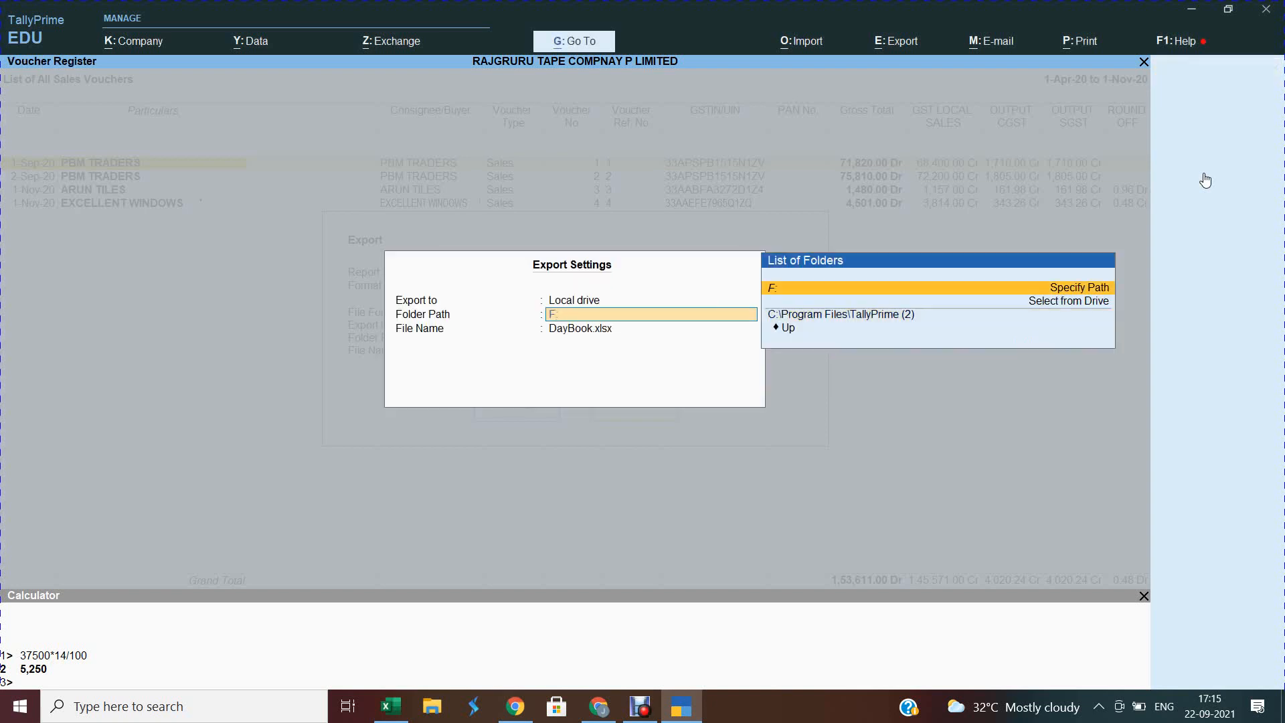
{"action": "type", "text": "\\MOHANAPR"}
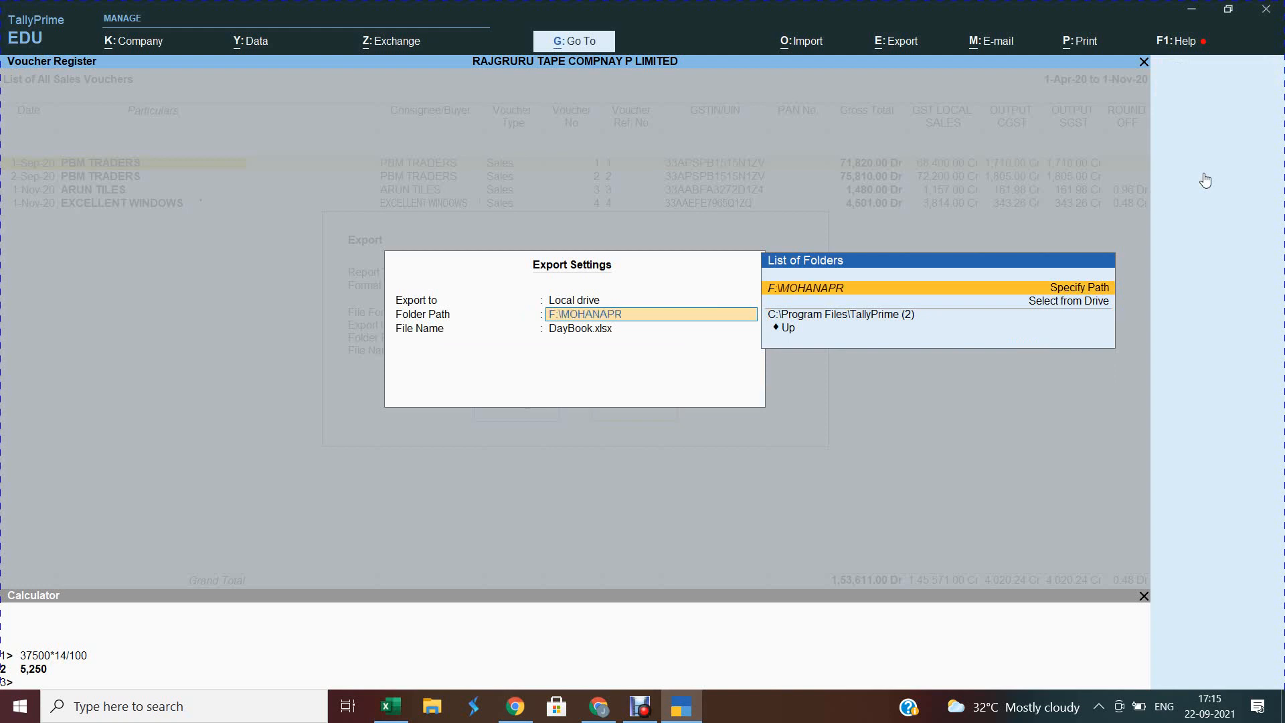
{"action": "type", "text": "IYA"}
{"action": "key", "text": "Return"}
{"action": "key", "text": "Return"}
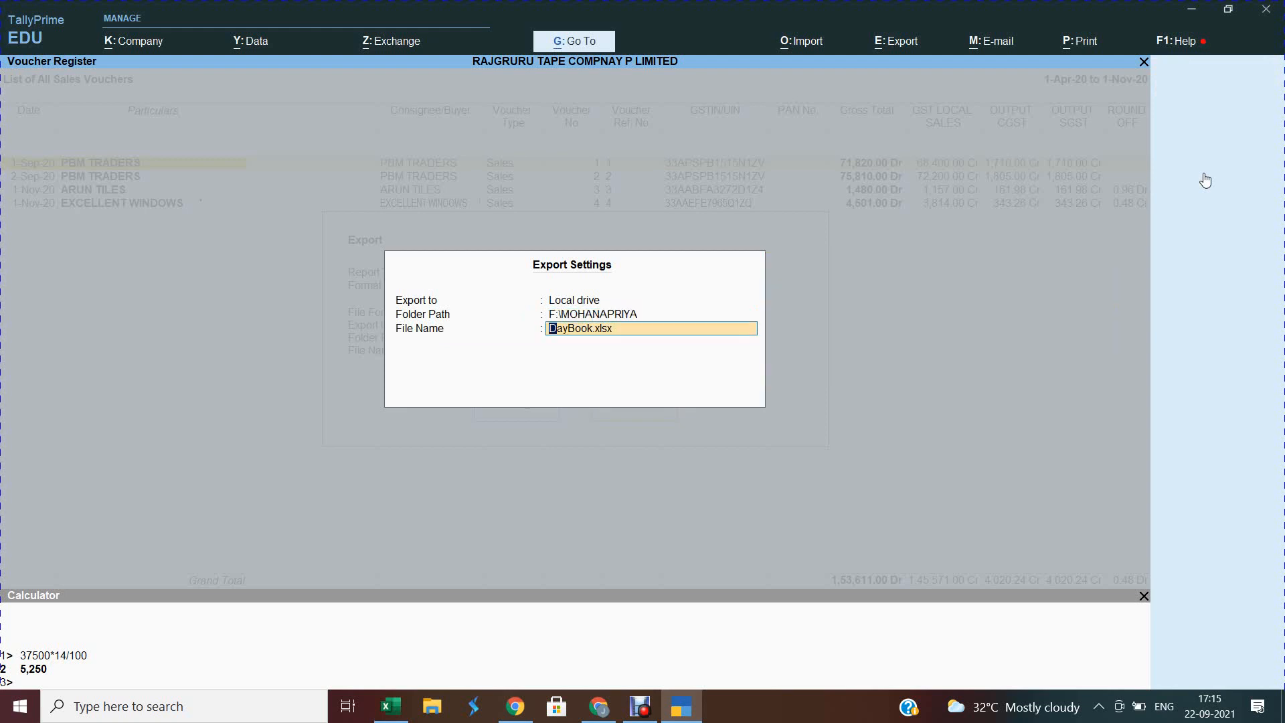
{"action": "type", "text": "PURCHASE.XLS"}
{"action": "key", "text": "Return"}
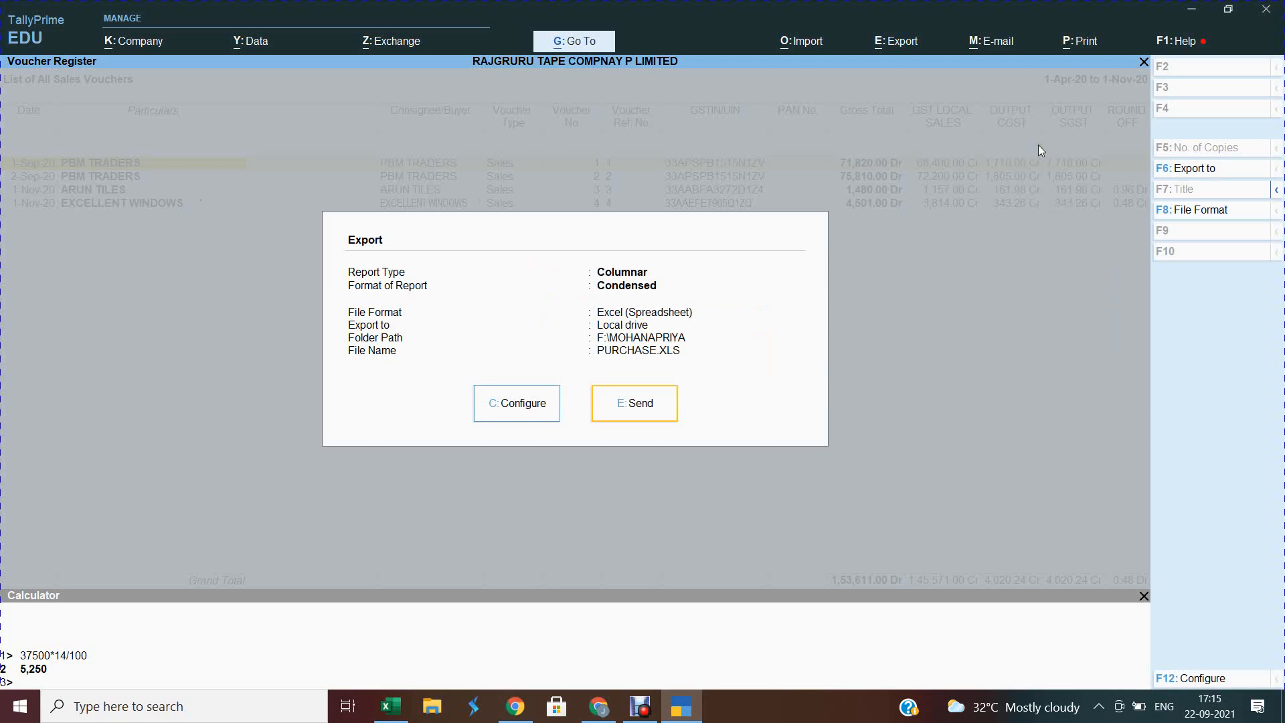
{"action": "key", "text": "e"}
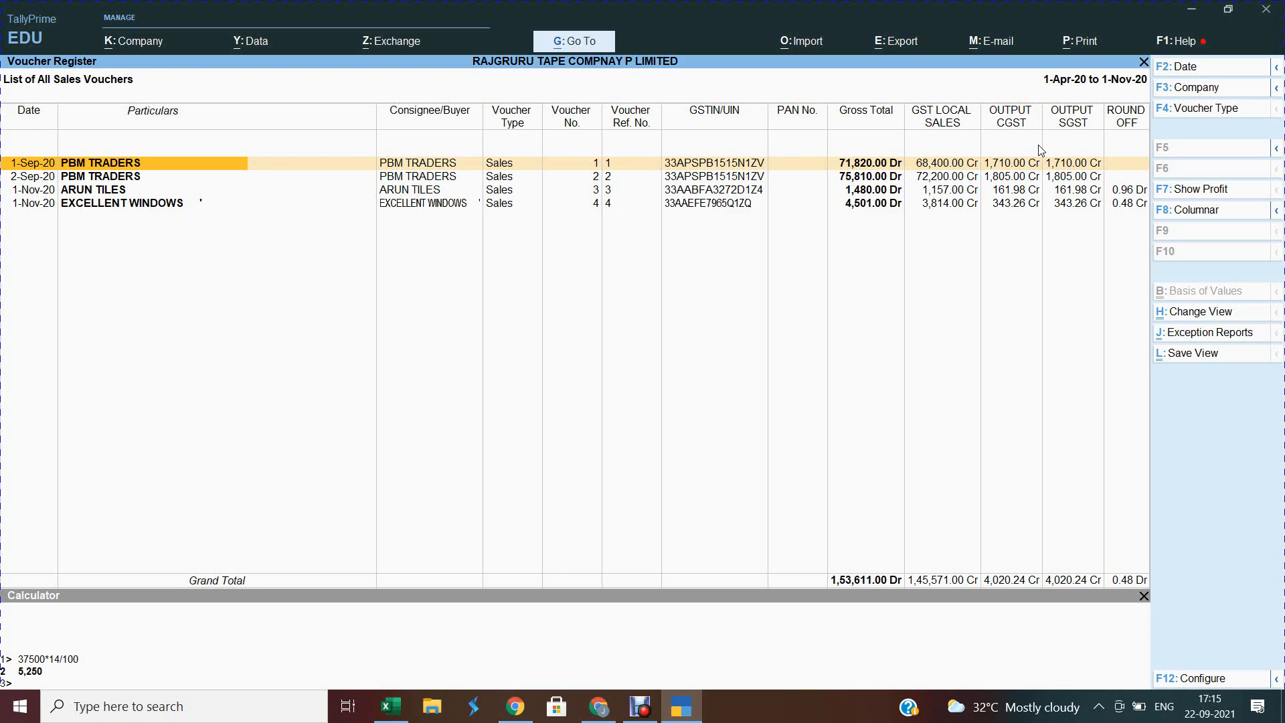
Switch to File Explorer and open the student-named export folder on New Volume (F:).
{"action": "key", "text": "alt+Tab"}
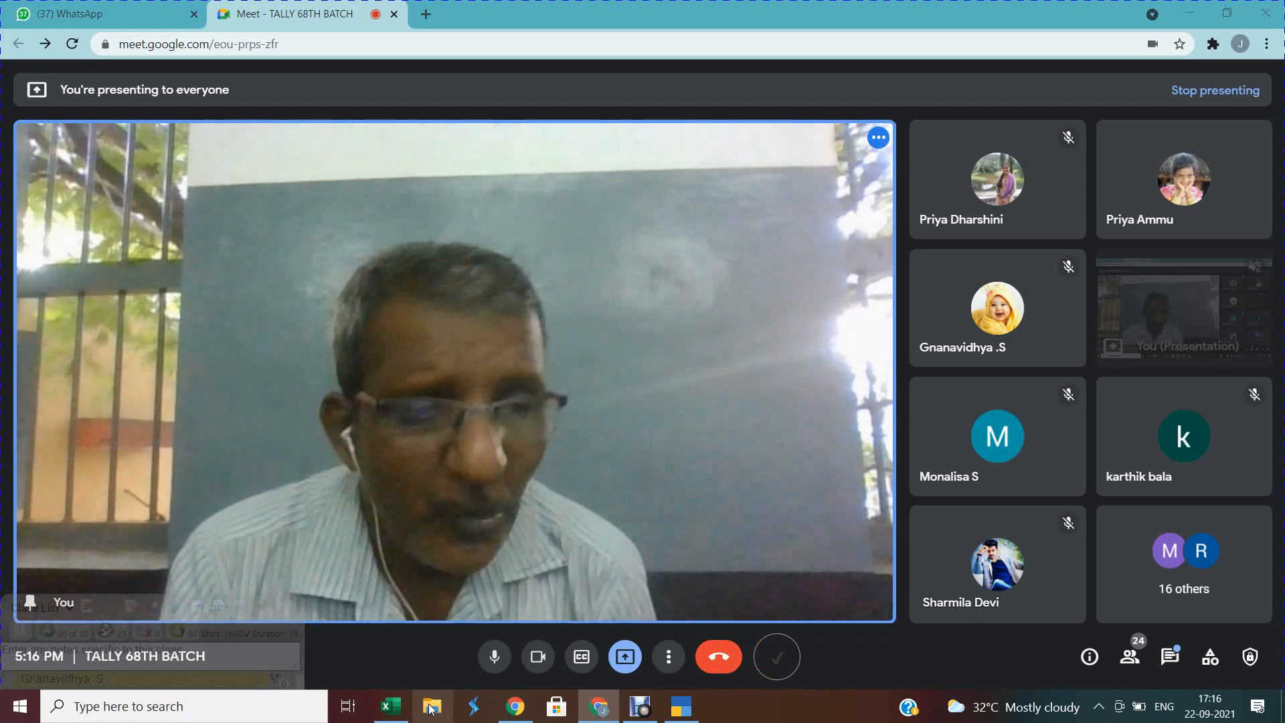
{"action": "left_click", "coordinate": [430, 709]}
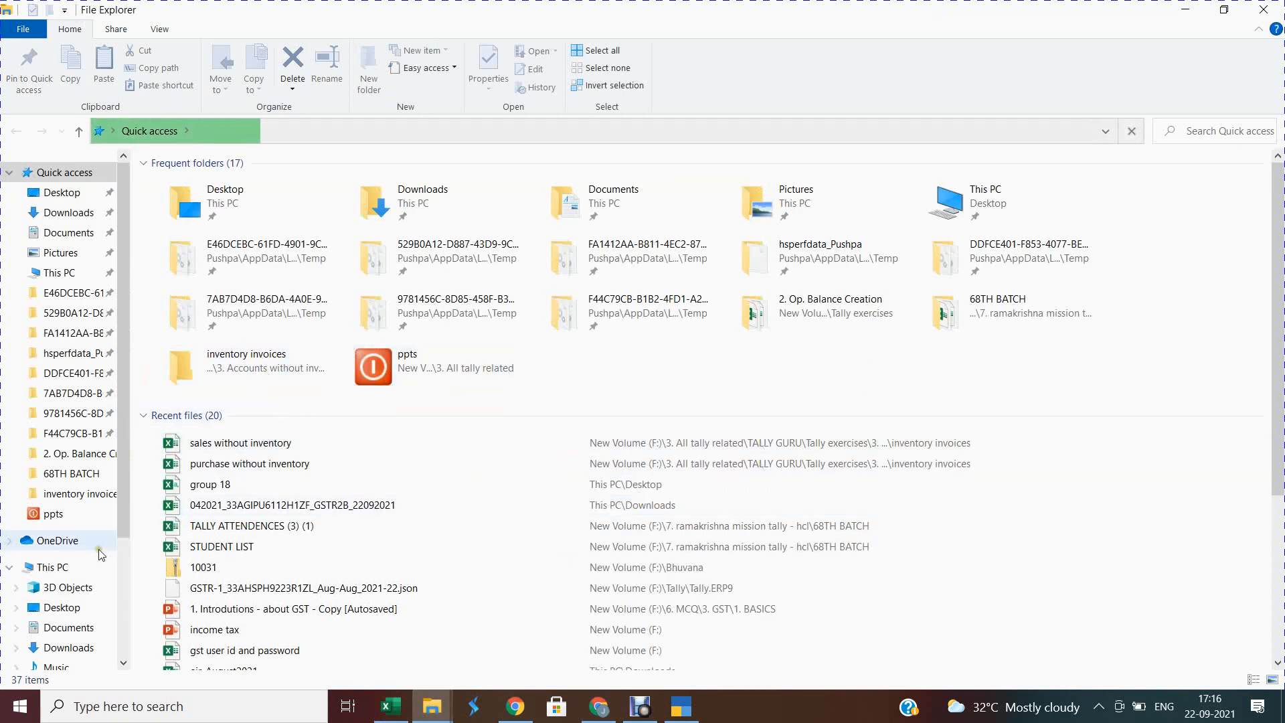
{"action": "left_click", "coordinate": [125, 664]}
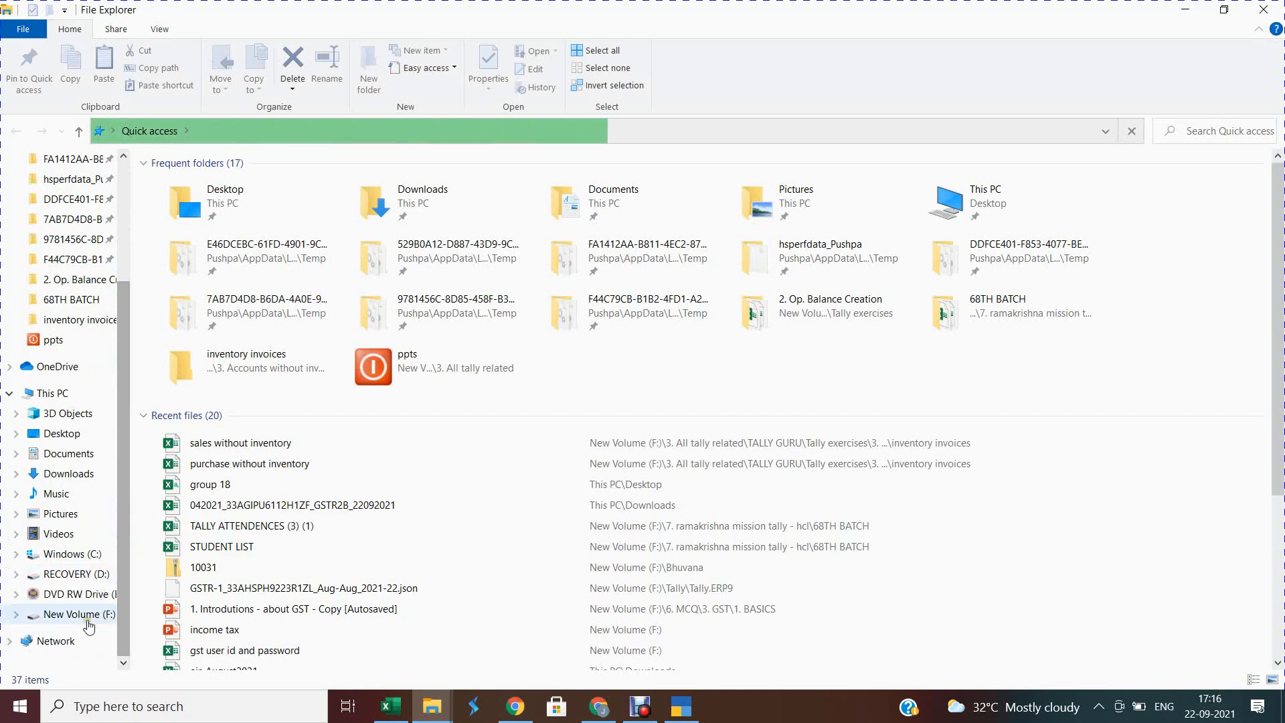
{"action": "left_click", "coordinate": [87, 623]}
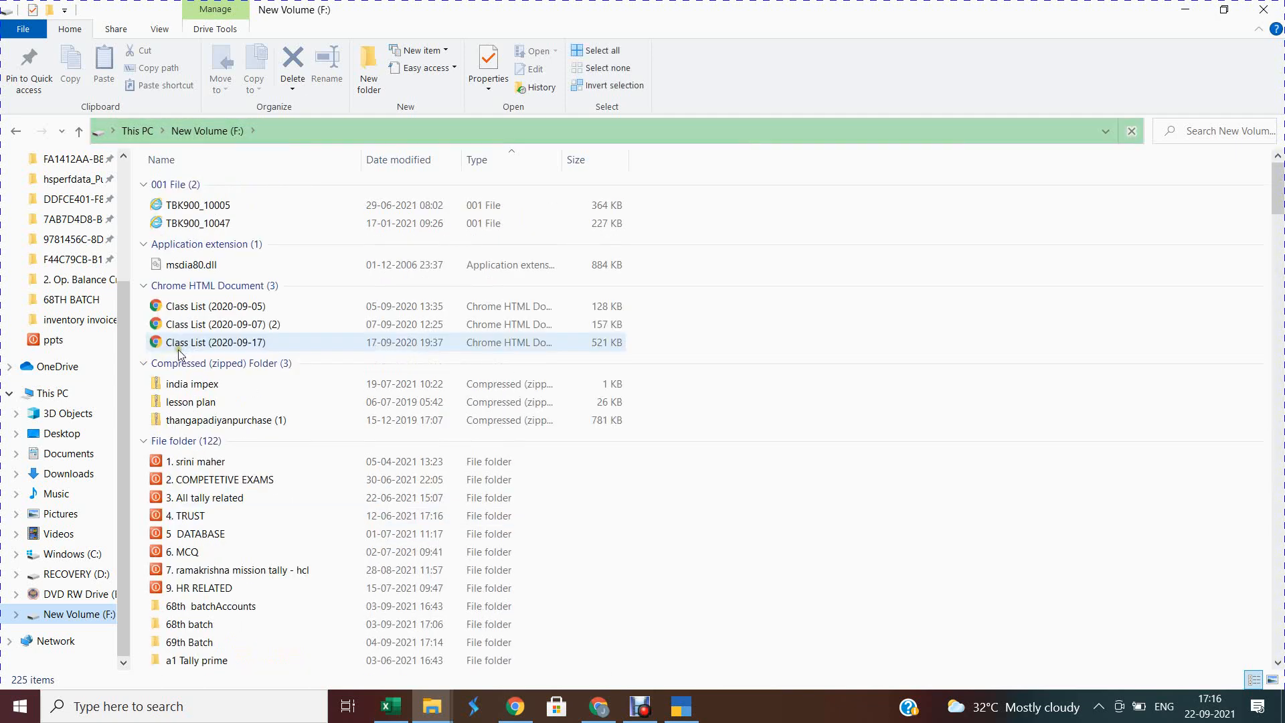
{"action": "left_click", "coordinate": [188, 469]}
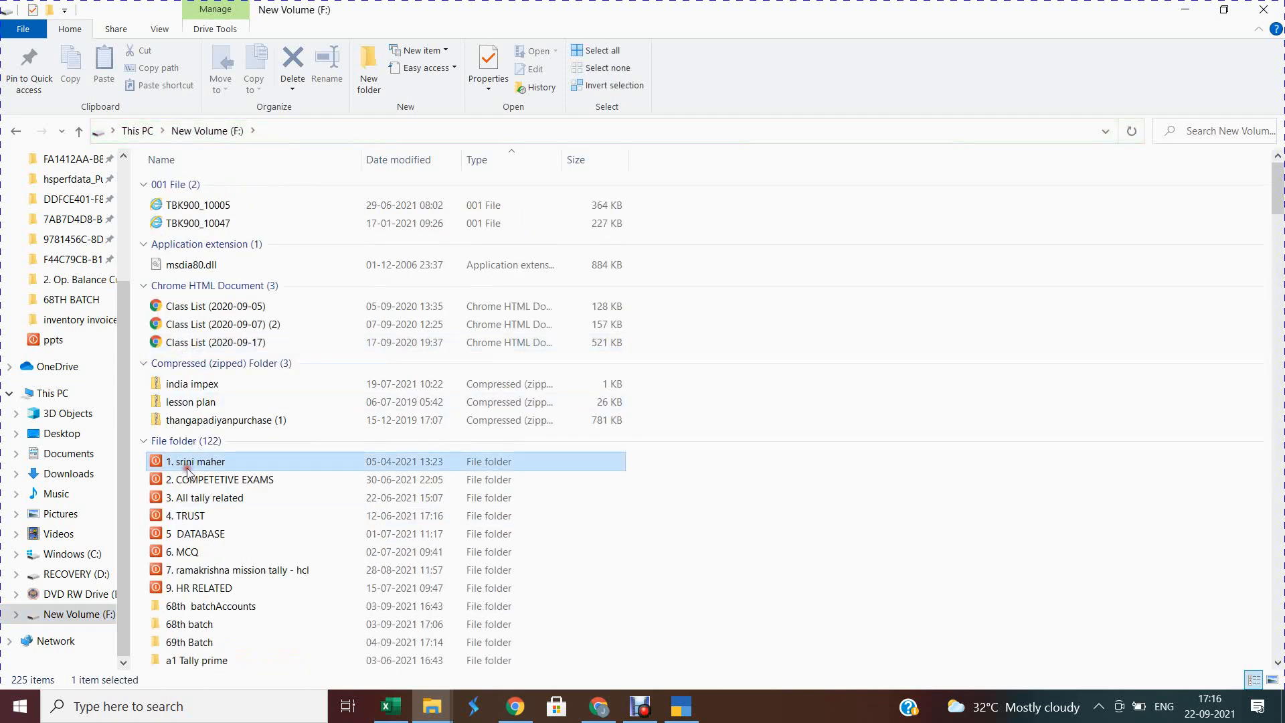
{"action": "key", "text": "m"}
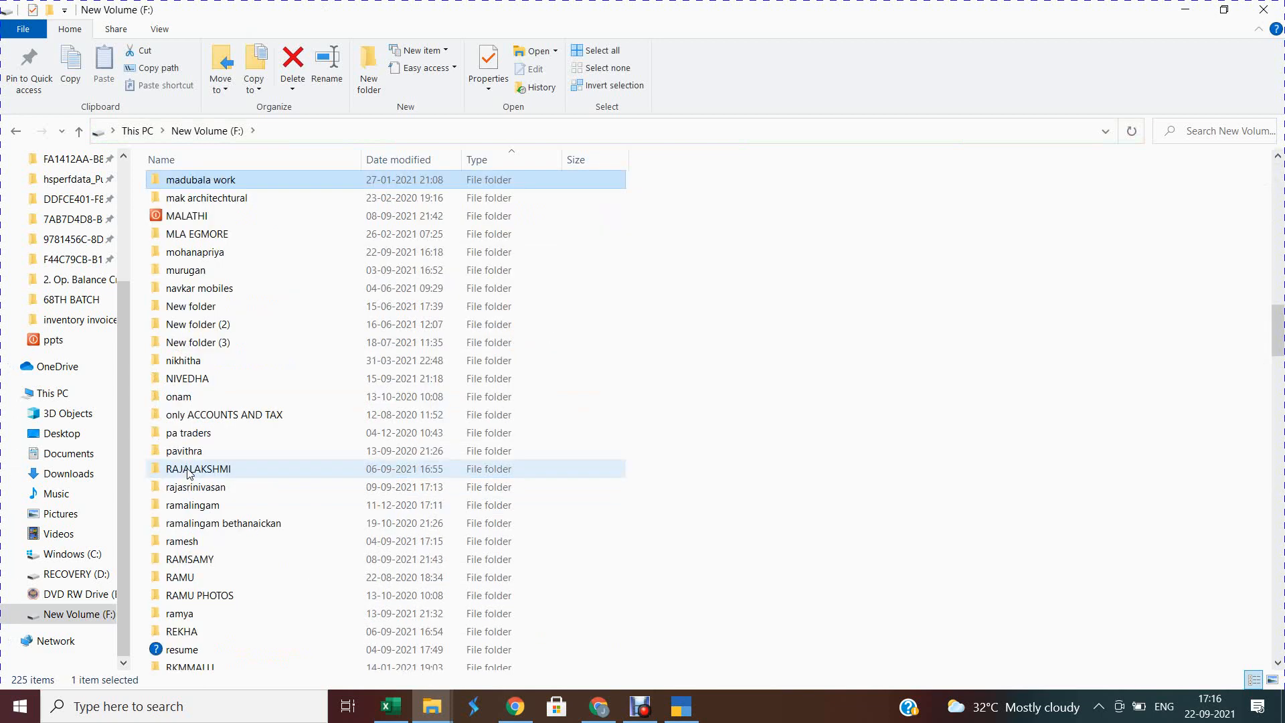
{"action": "key", "text": "Down"}
{"action": "key", "text": "Down"}
{"action": "key", "text": "Down"}
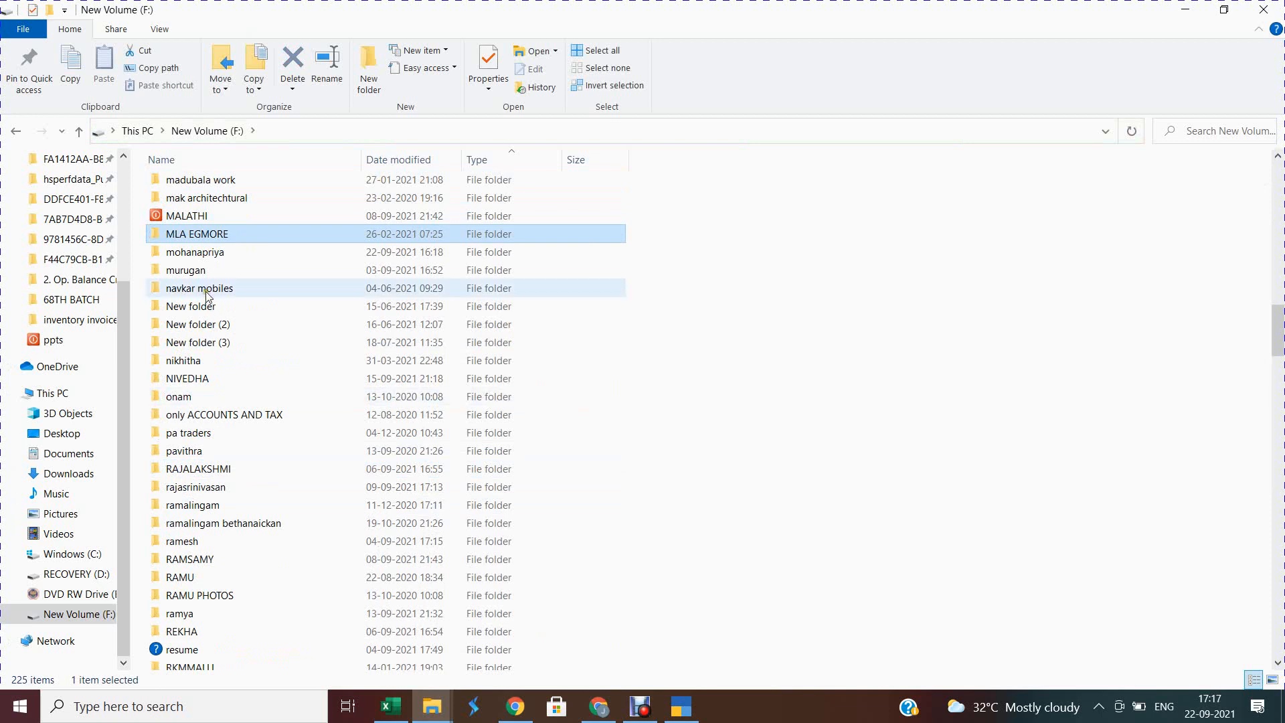
{"action": "left_click", "coordinate": [194, 257]}
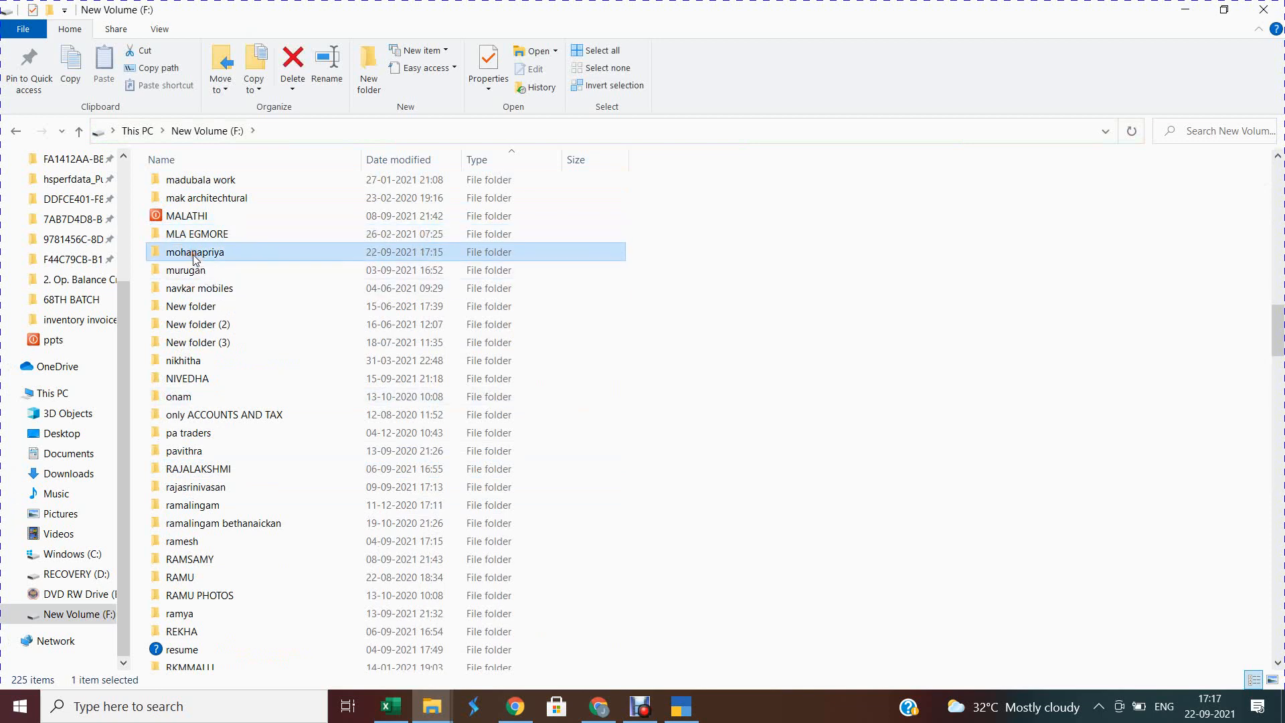
{"action": "double_click", "coordinate": [194, 254]}
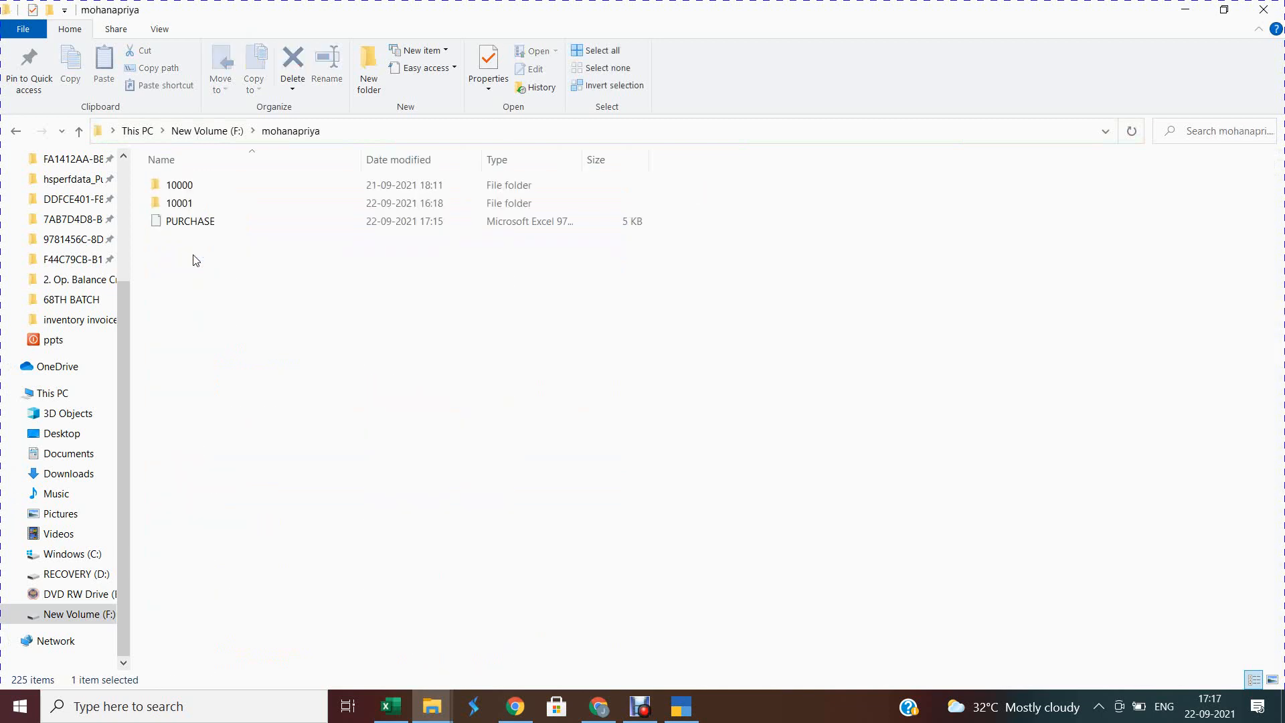
Open the exported PURCHASE file in Excel despite its format mismatch, and autofit the Gross Total and GST LOCAL SALES columns.
{"action": "left_click", "coordinate": [156, 225]}
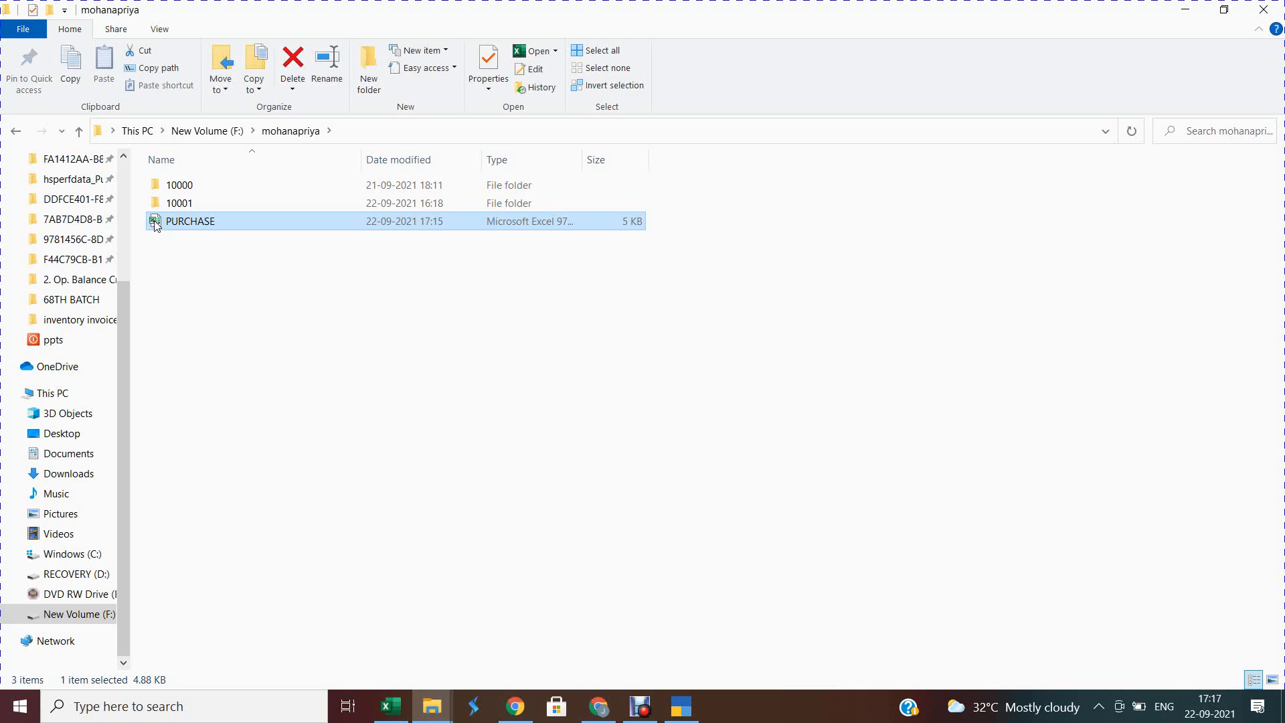
{"action": "key", "text": "alt+Tab"}
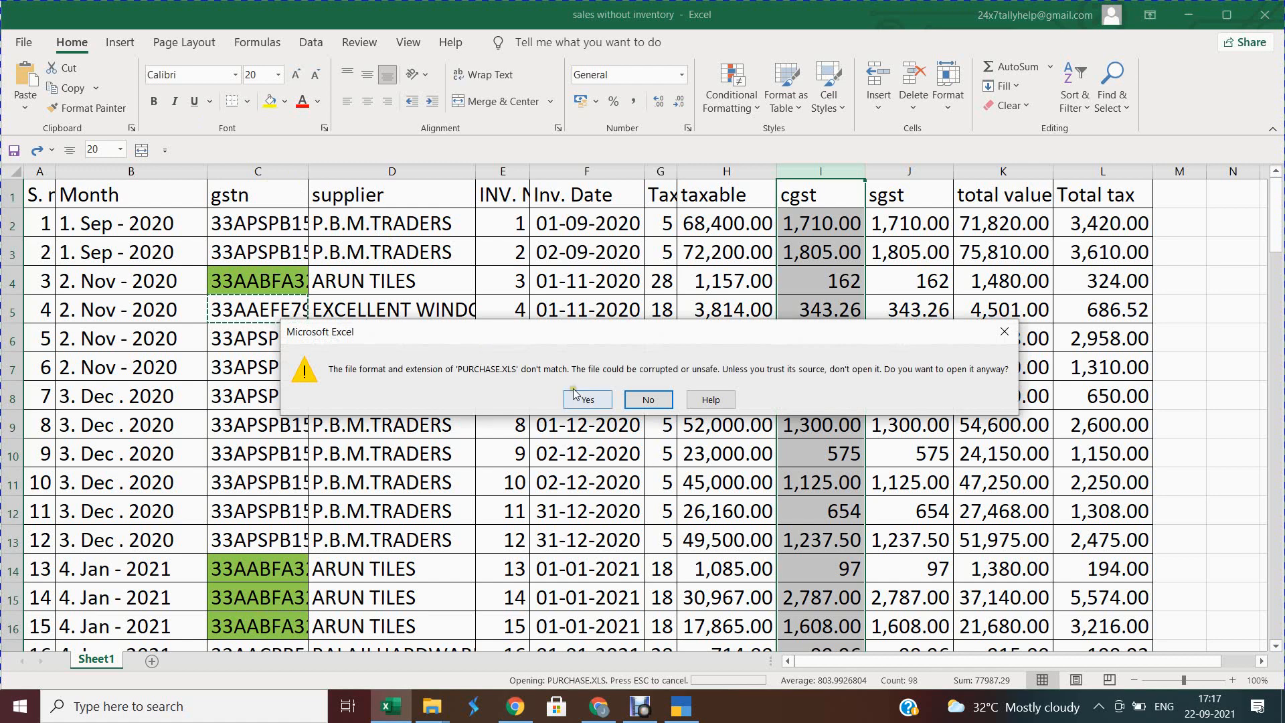
{"action": "left_click", "coordinate": [581, 399]}
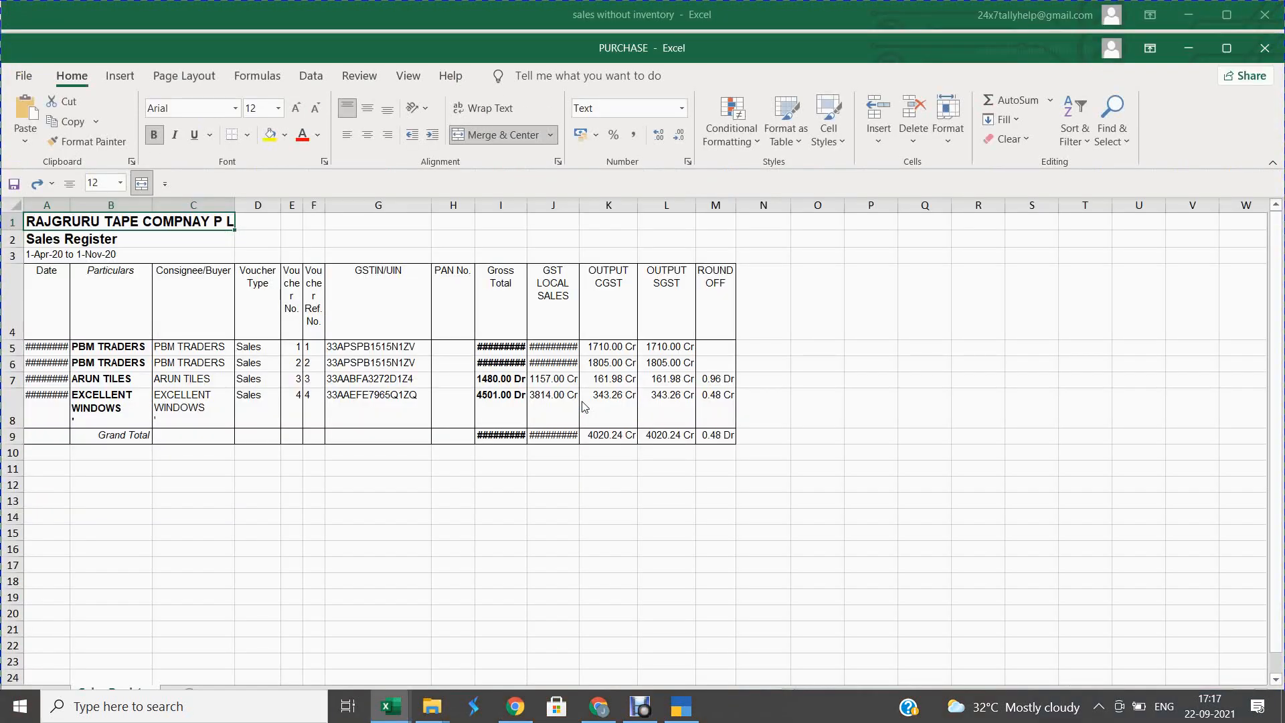
{"action": "double_click", "coordinate": [521, 208]}
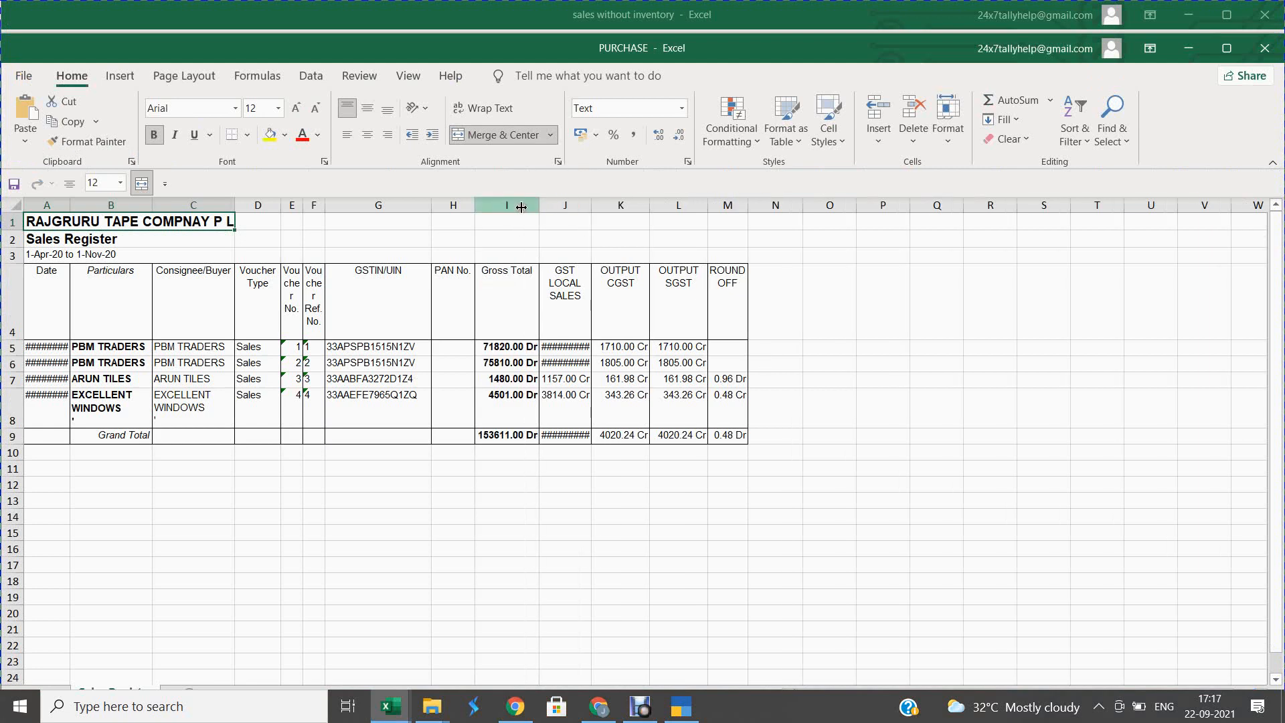
{"action": "double_click", "coordinate": [590, 206]}
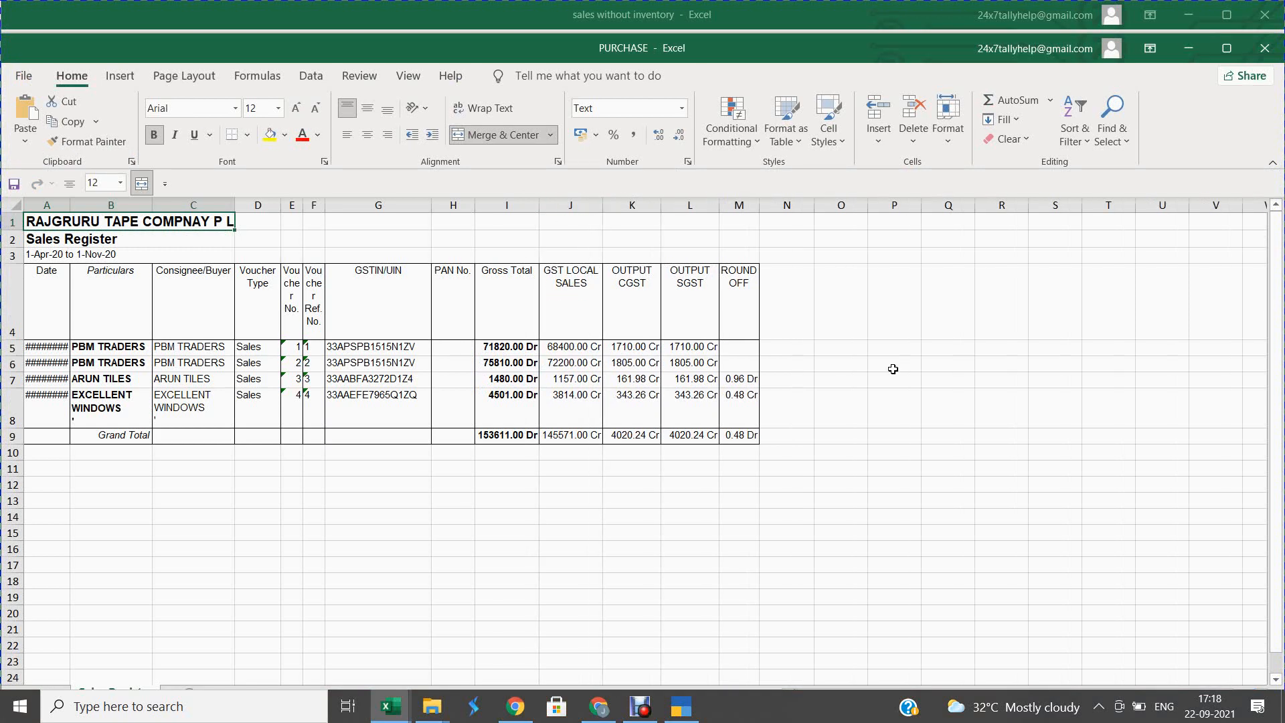
Add the heading STATAUS in cell N4, beside the ROUND OFF column of the sales register.
{"action": "left_click", "coordinate": [776, 322]}
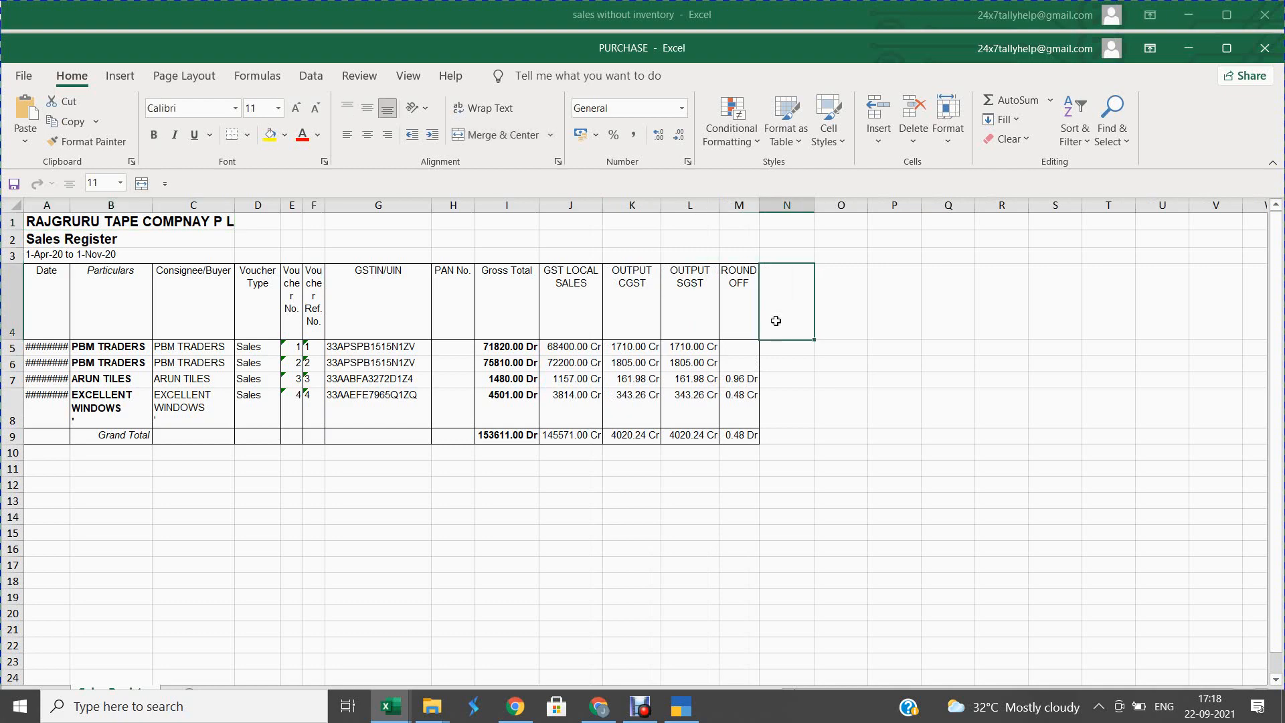
{"action": "type", "text": "STATAUS"}
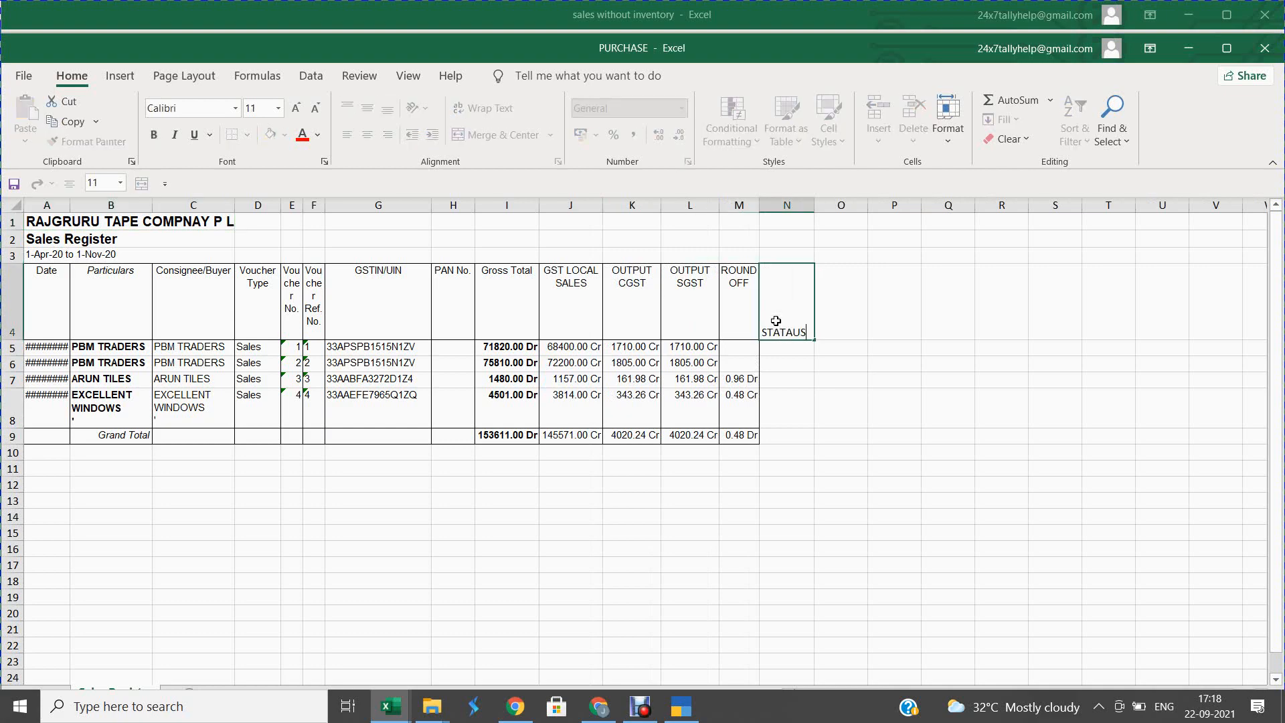
{"action": "key", "text": "Return"}
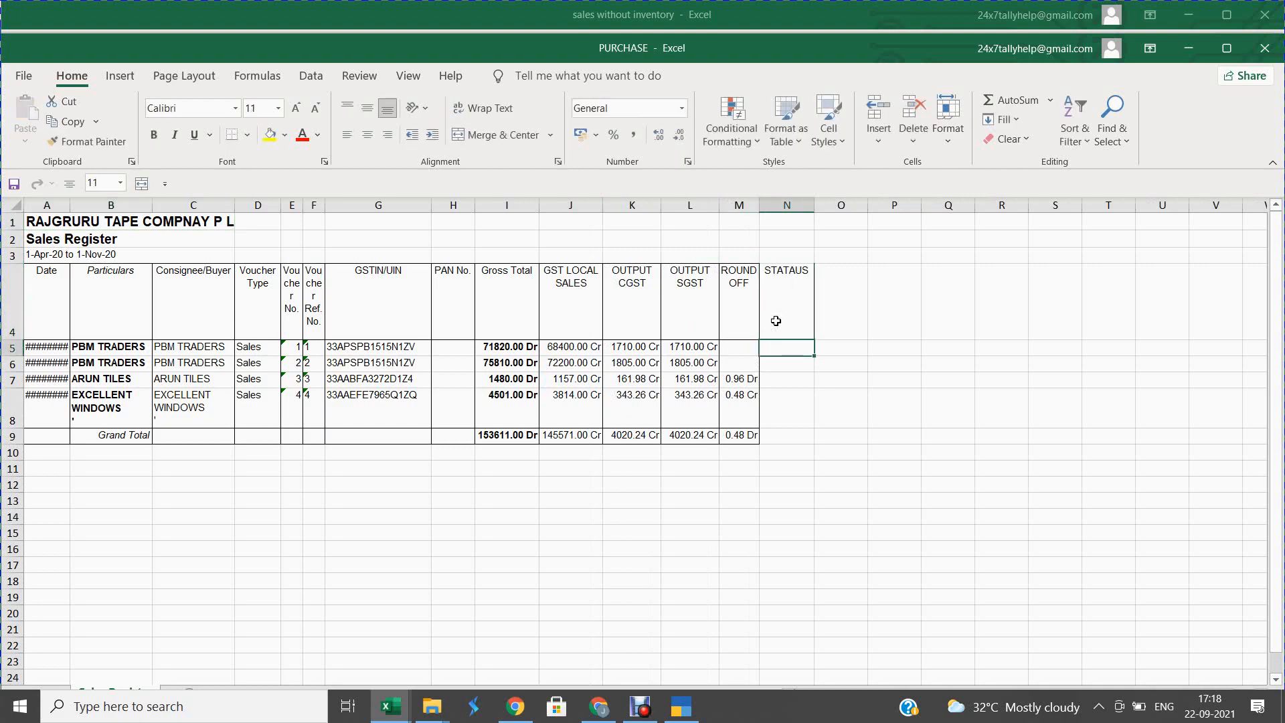
Check invoice 1's taxable value in the sales without inventory workbook and enter OK as its status in the PURCHASE workbook.
{"action": "key", "text": "alt+Tab"}
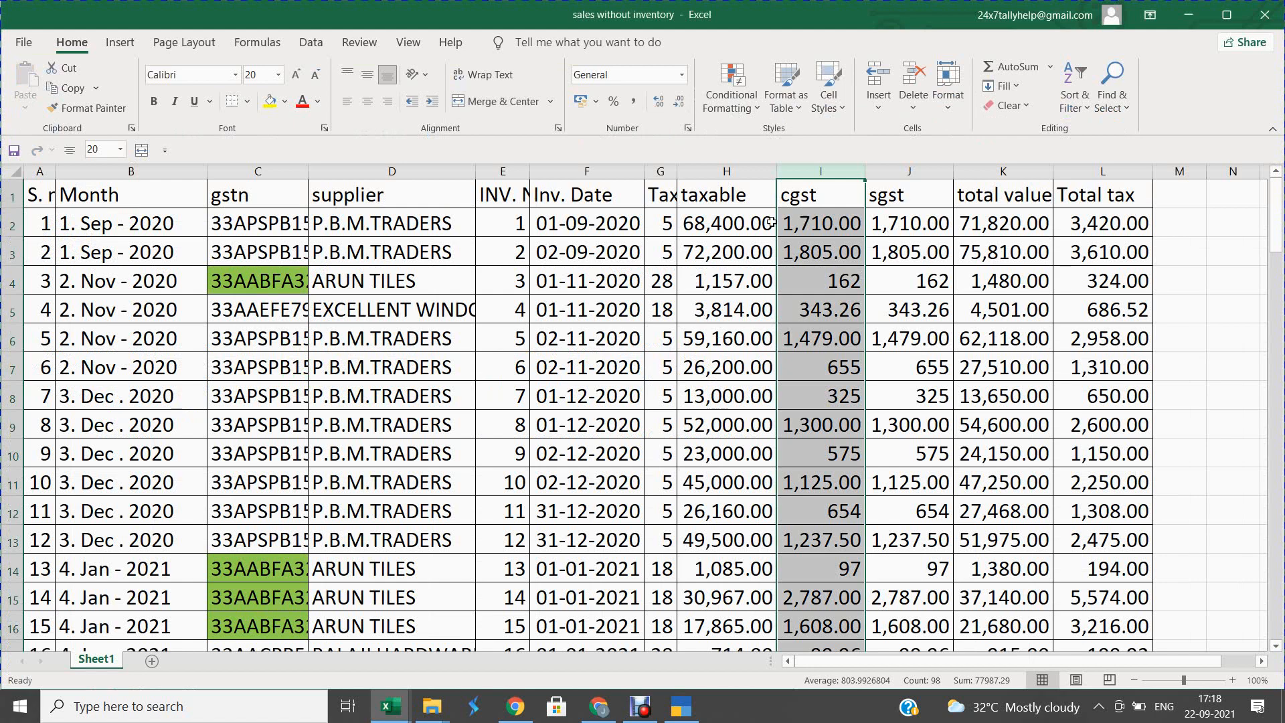
{"action": "left_click", "coordinate": [754, 224]}
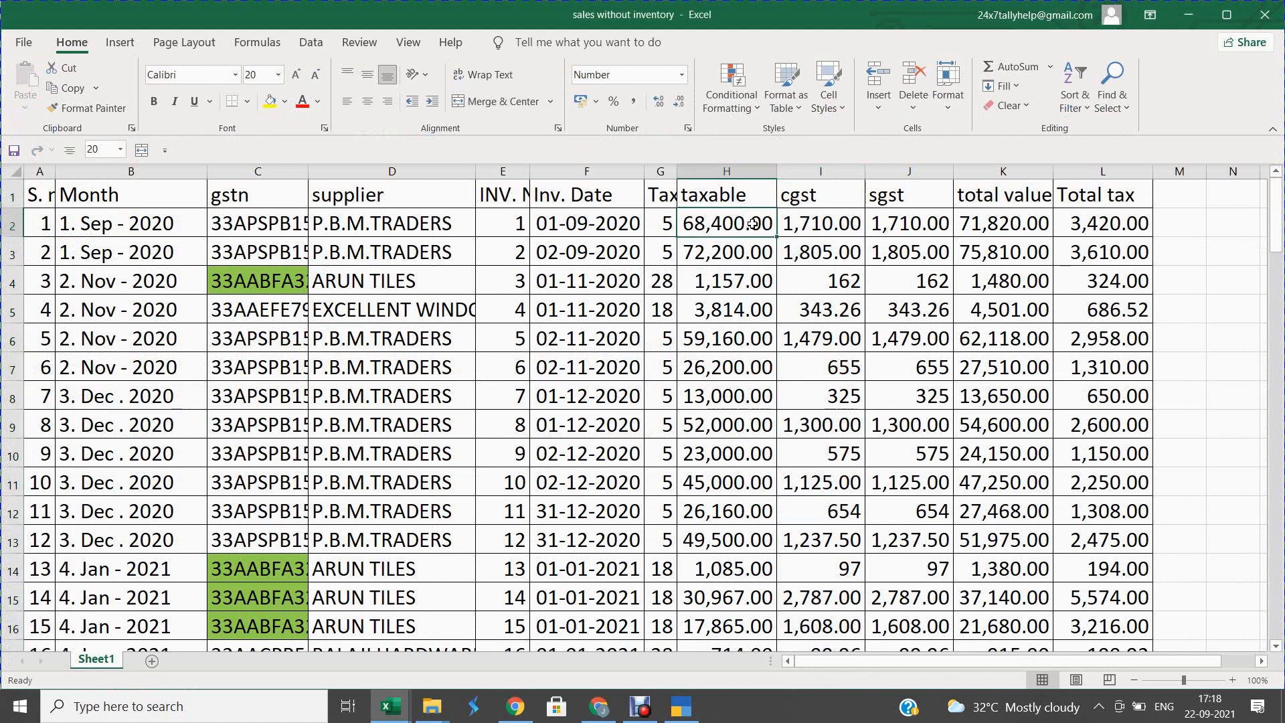
{"action": "key", "text": "alt+Tab"}
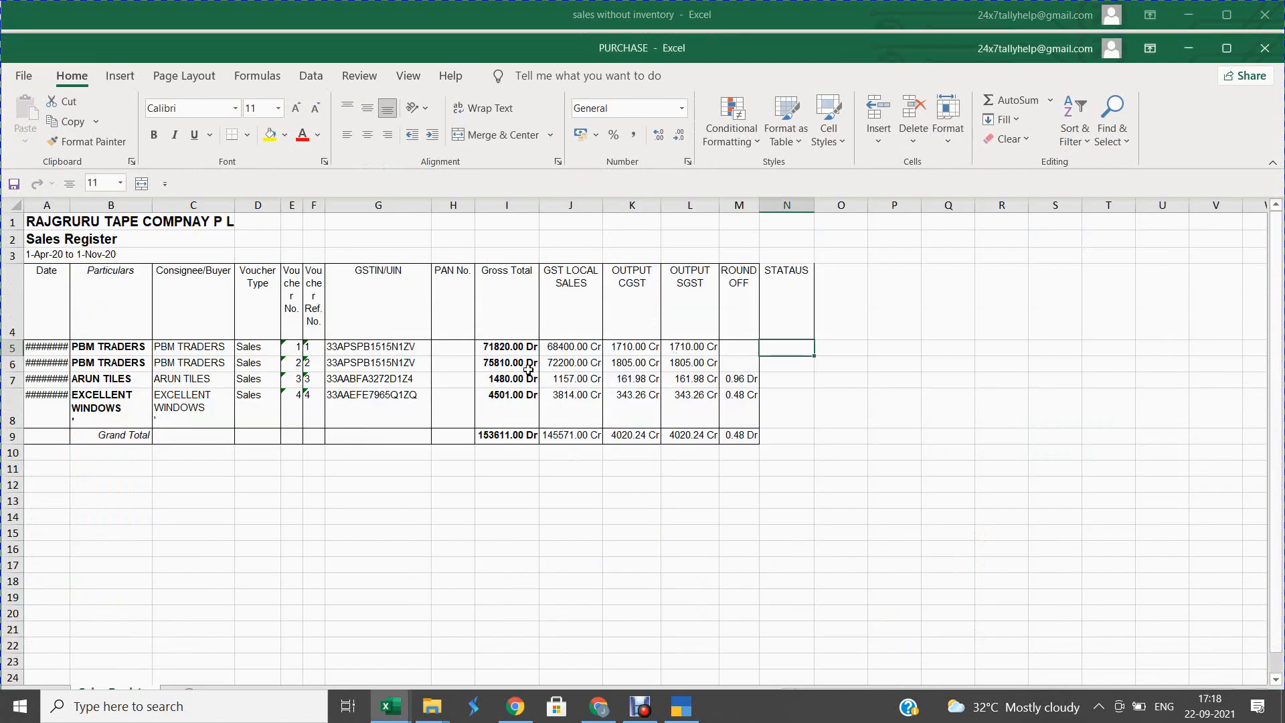
{"action": "type", "text": "OK"}
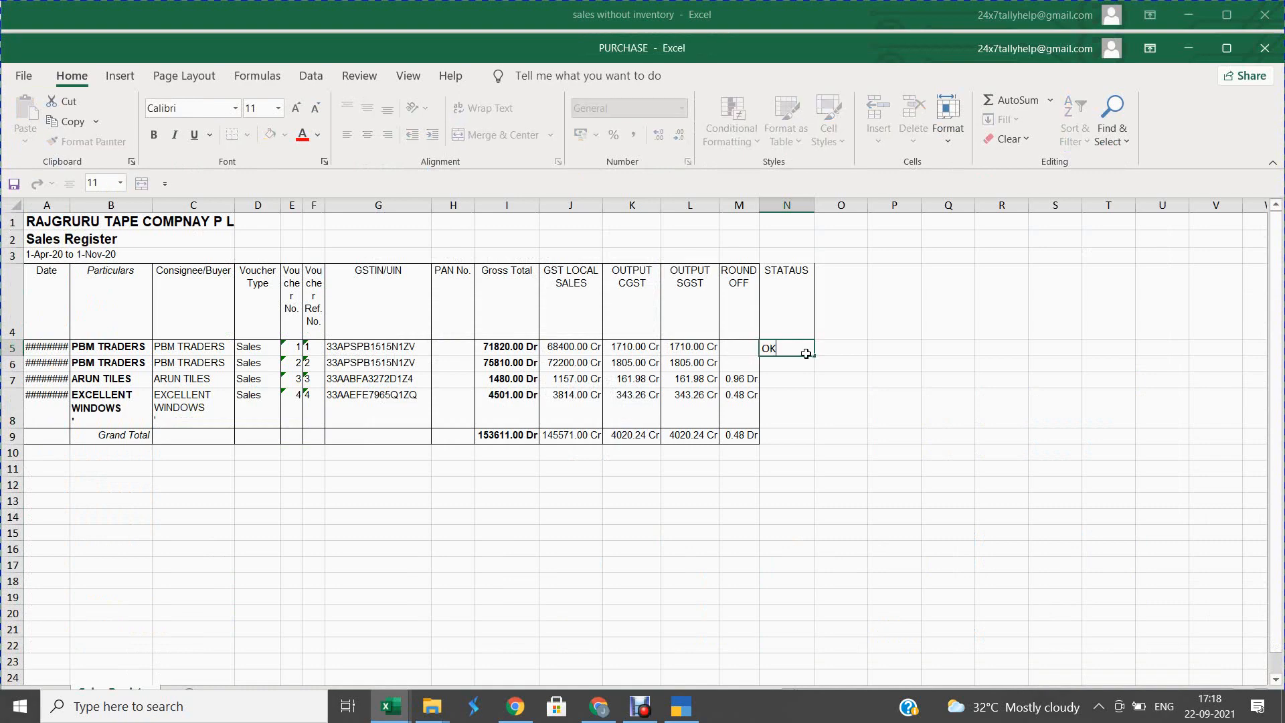
{"action": "key", "text": "Return"}
Compare invoice 2's taxable value with the sales without inventory workbook and mark its PURCHASE register row OK.
{"action": "key", "text": "alt+Tab"}
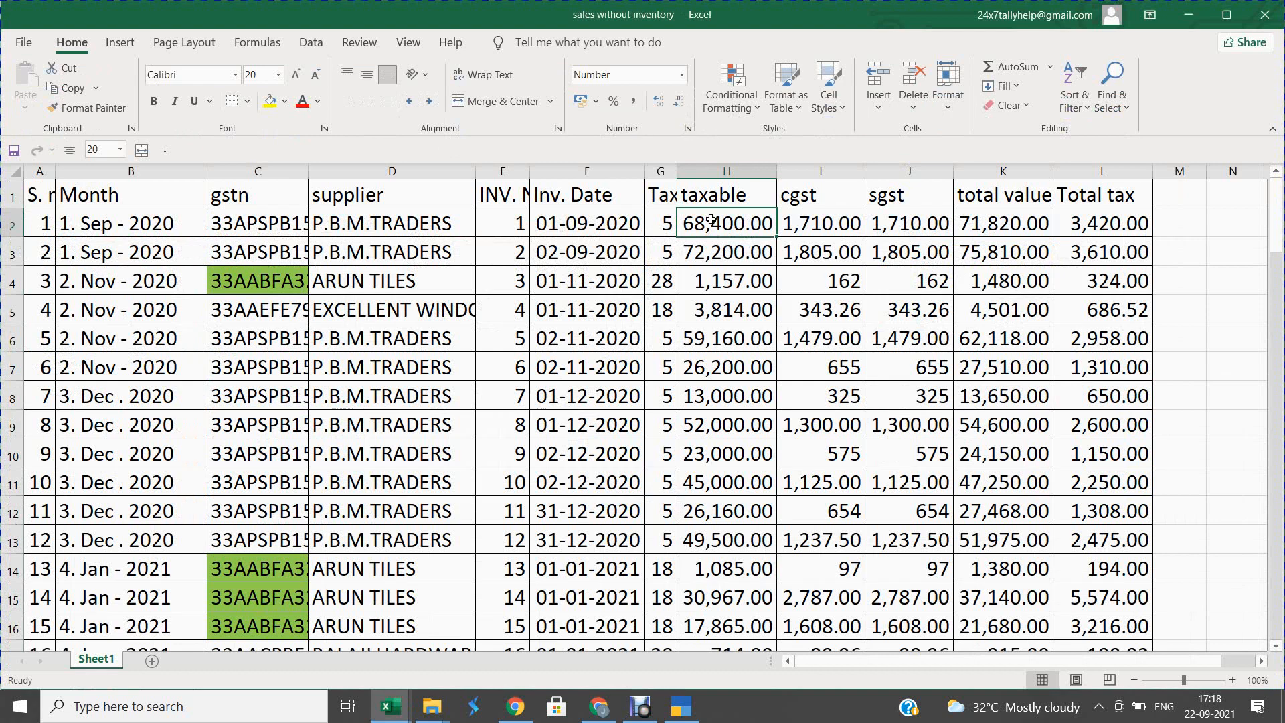
{"action": "left_click", "coordinate": [715, 251]}
{"action": "key", "text": "alt+Tab"}
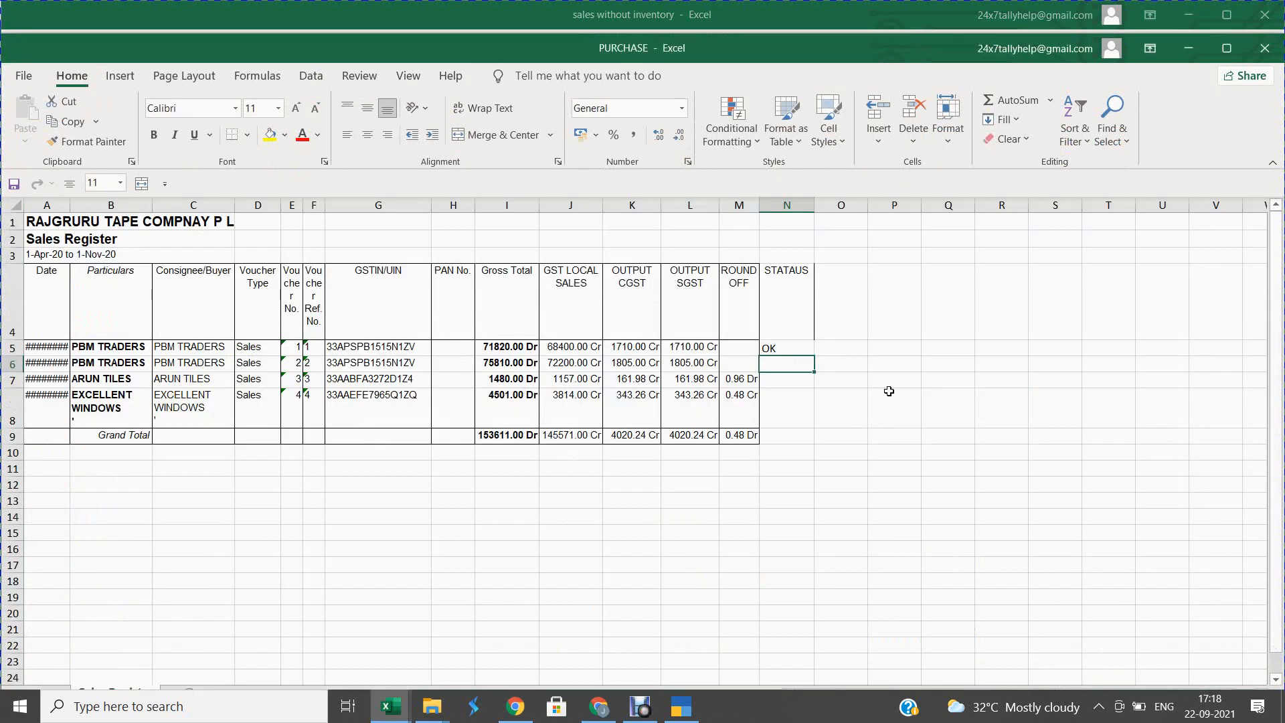
{"action": "type", "text": "OK"}
{"action": "key", "text": "Return"}
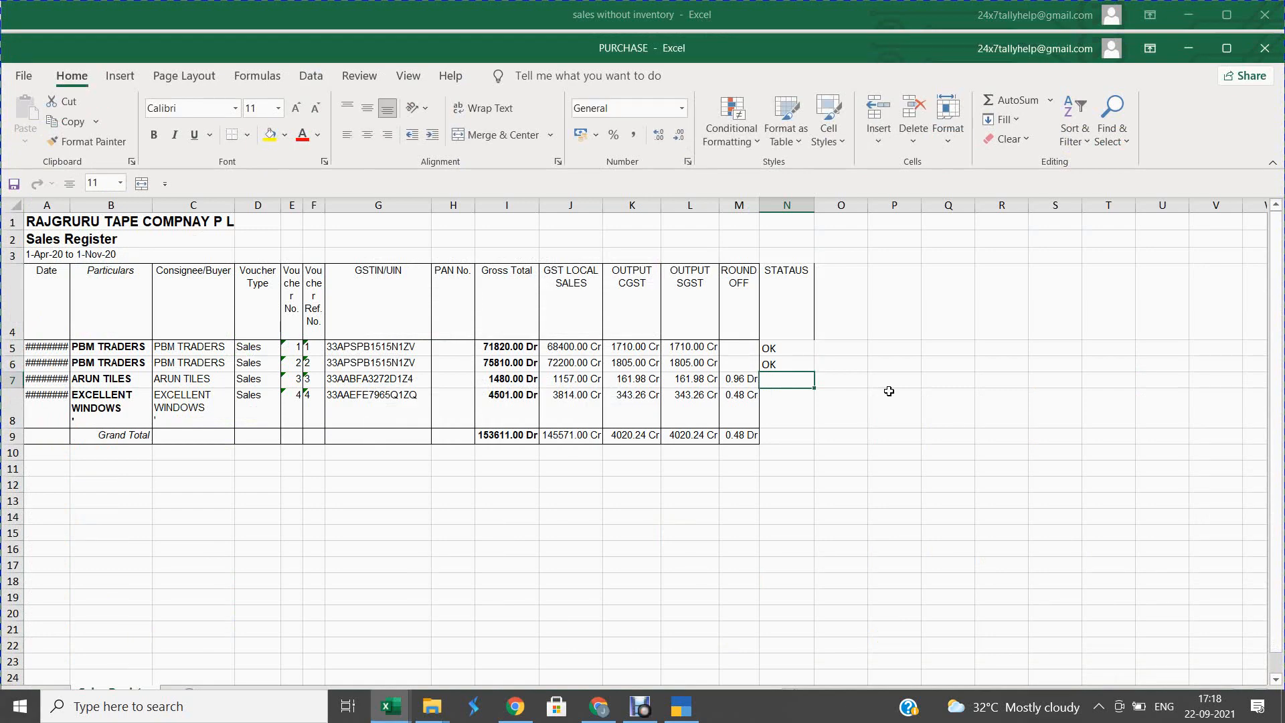
Review the ARUN TILES invoice 3 row in the sales without inventory workbook and colour the taxable column's text red.
{"action": "key", "text": "alt+Tab"}
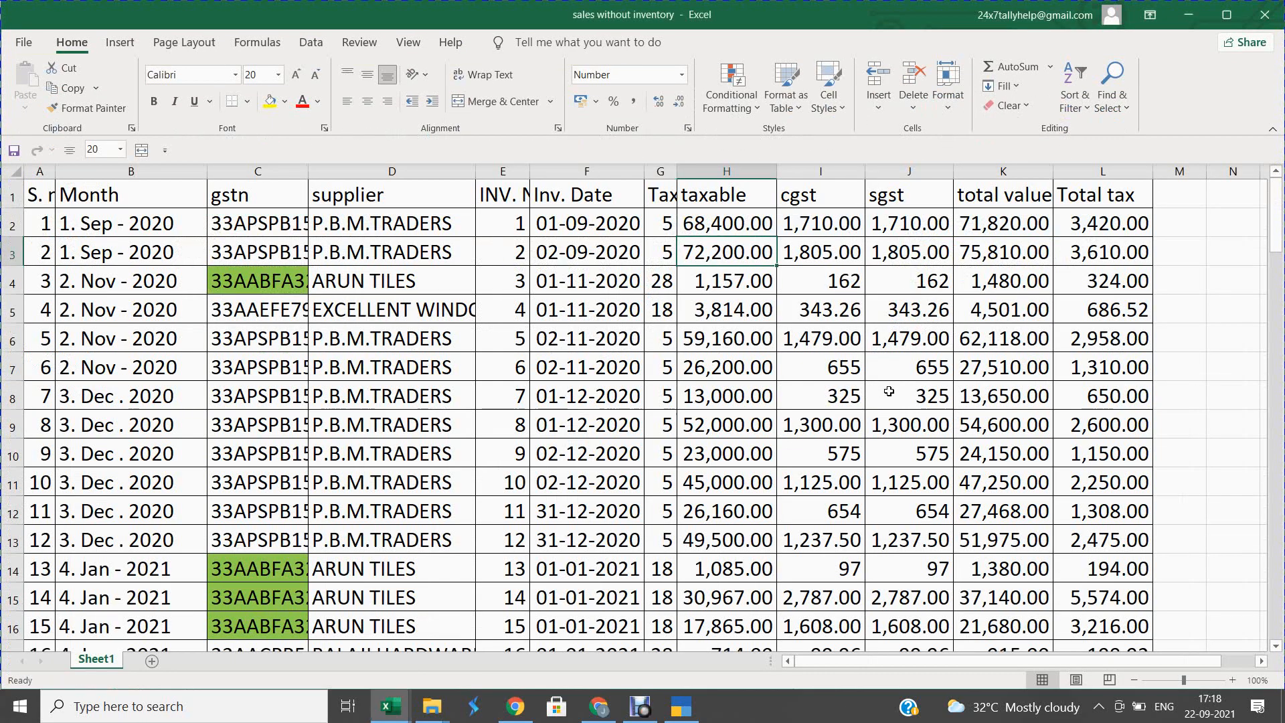
{"action": "key", "text": "Down"}
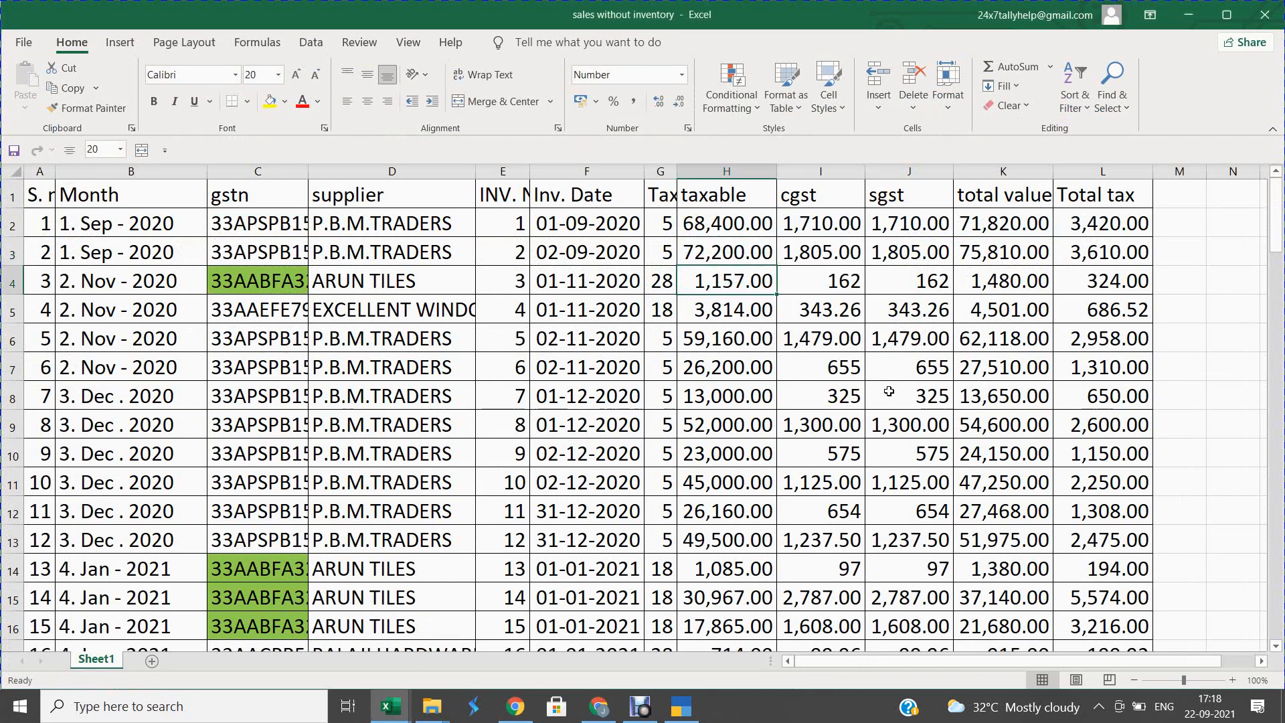
{"action": "key", "text": "shift+space"}
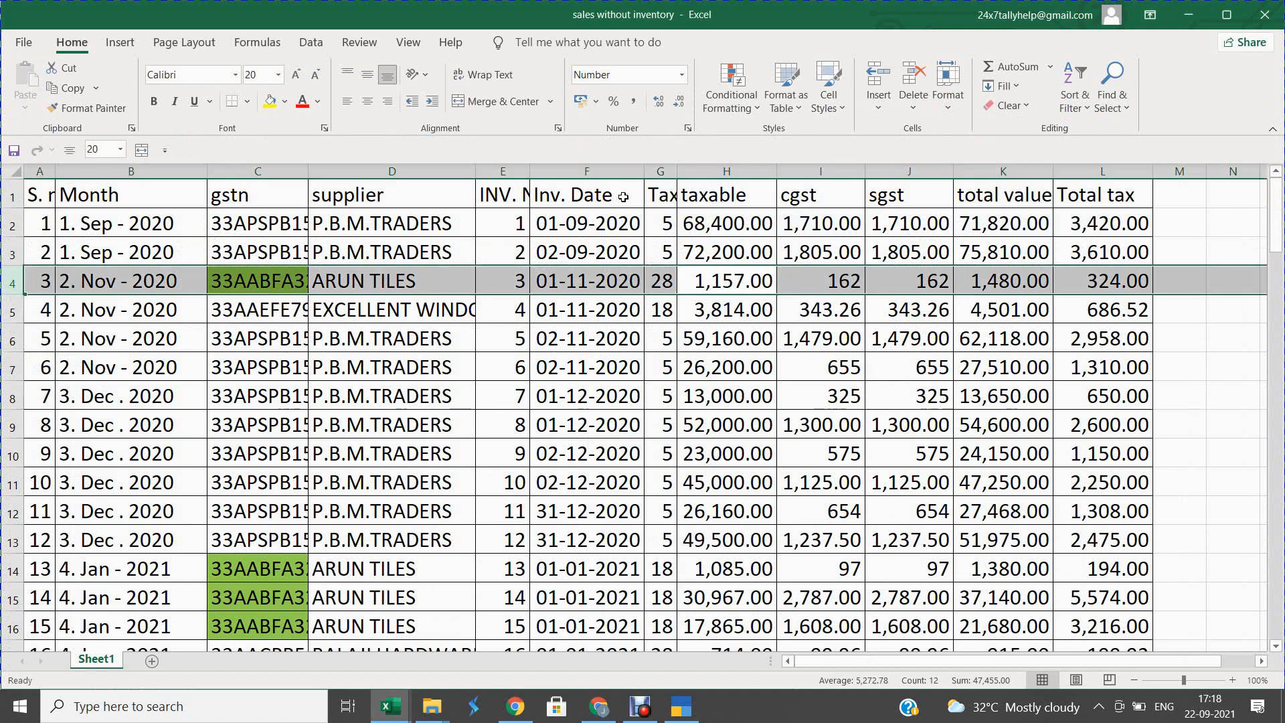
{"action": "left_click", "coordinate": [718, 173]}
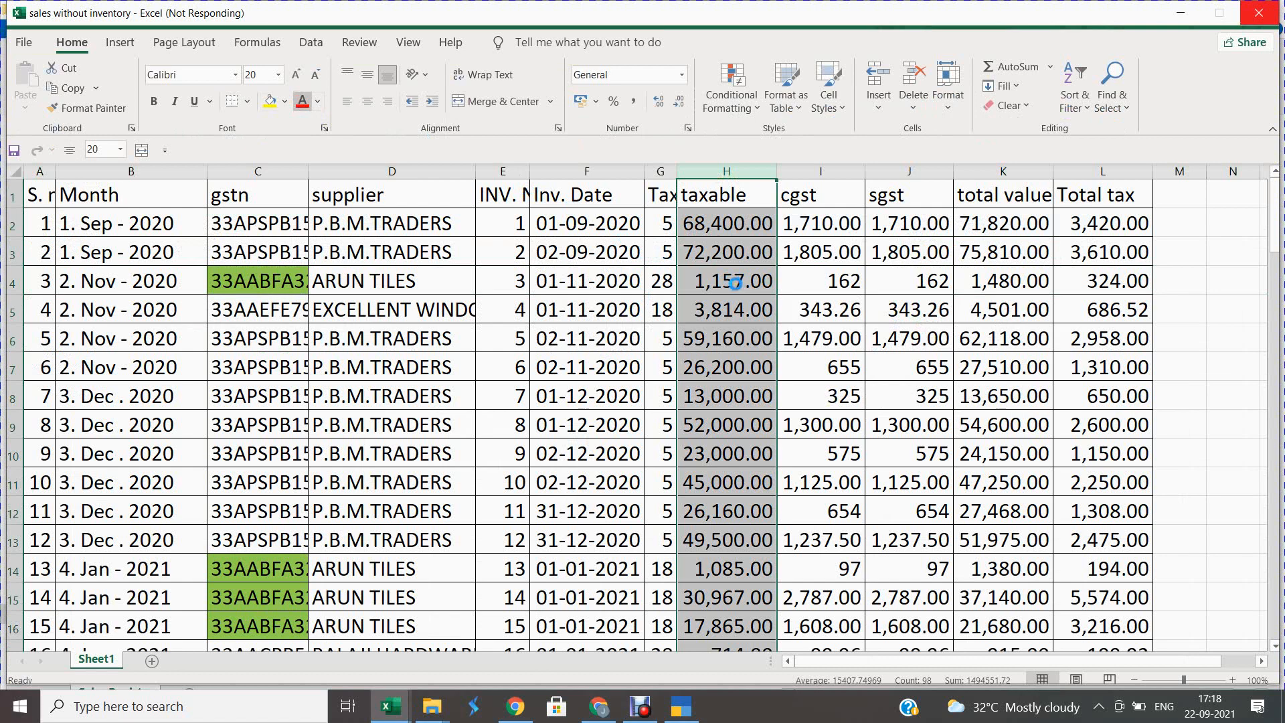
Enter OK as the status of the ARUN TILES invoice in the PURCHASE workbook.
{"action": "key", "text": "alt+Tab"}
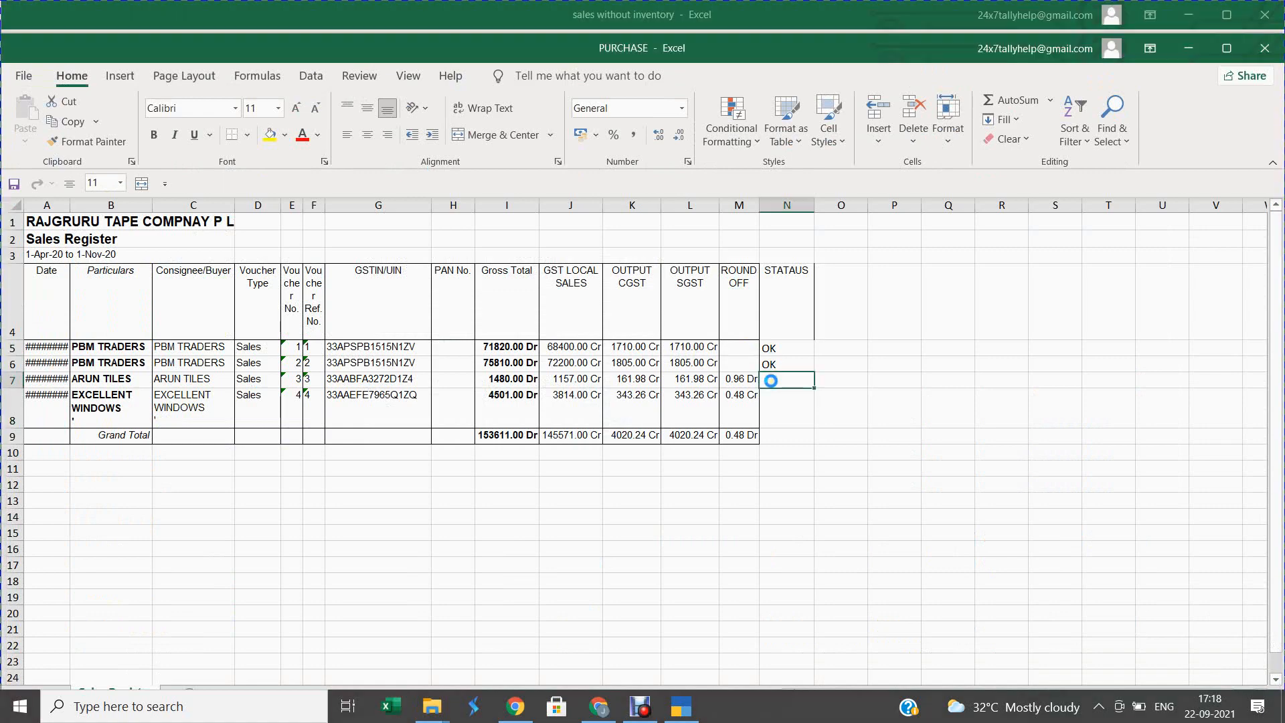
{"action": "type", "text": "OK"}
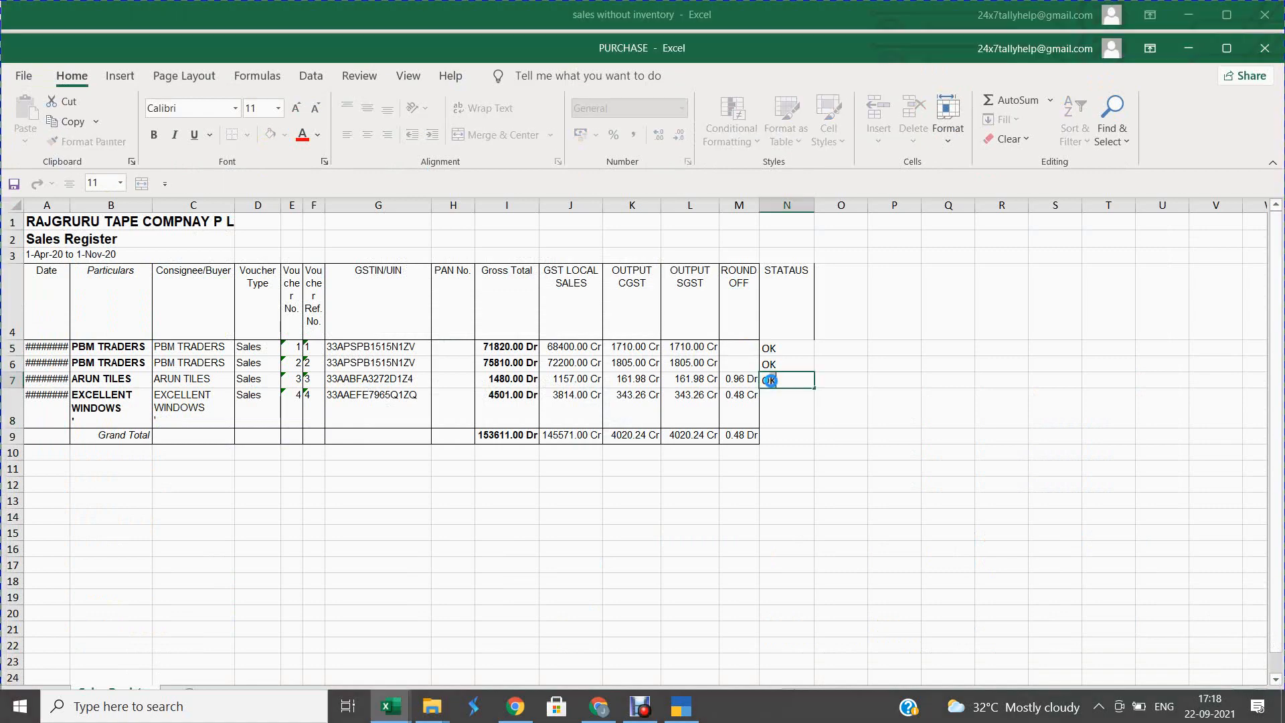
{"action": "key", "text": "Return"}
Check the EXCELLENT WINDOWS invoice 4 row in the sales without inventory workbook and enter OK as its status in the PURCHASE workbook.
{"action": "key", "text": "alt+Tab"}
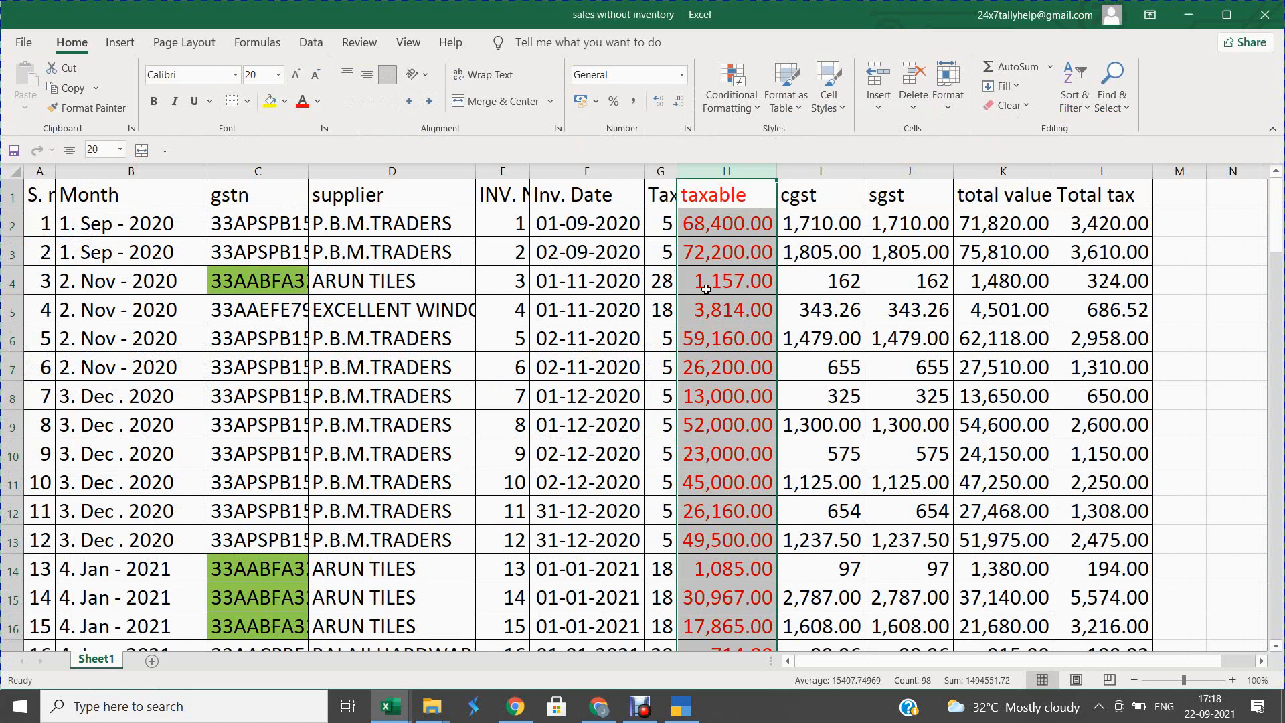
{"action": "left_click", "coordinate": [733, 307]}
{"action": "key", "text": "shift+space"}
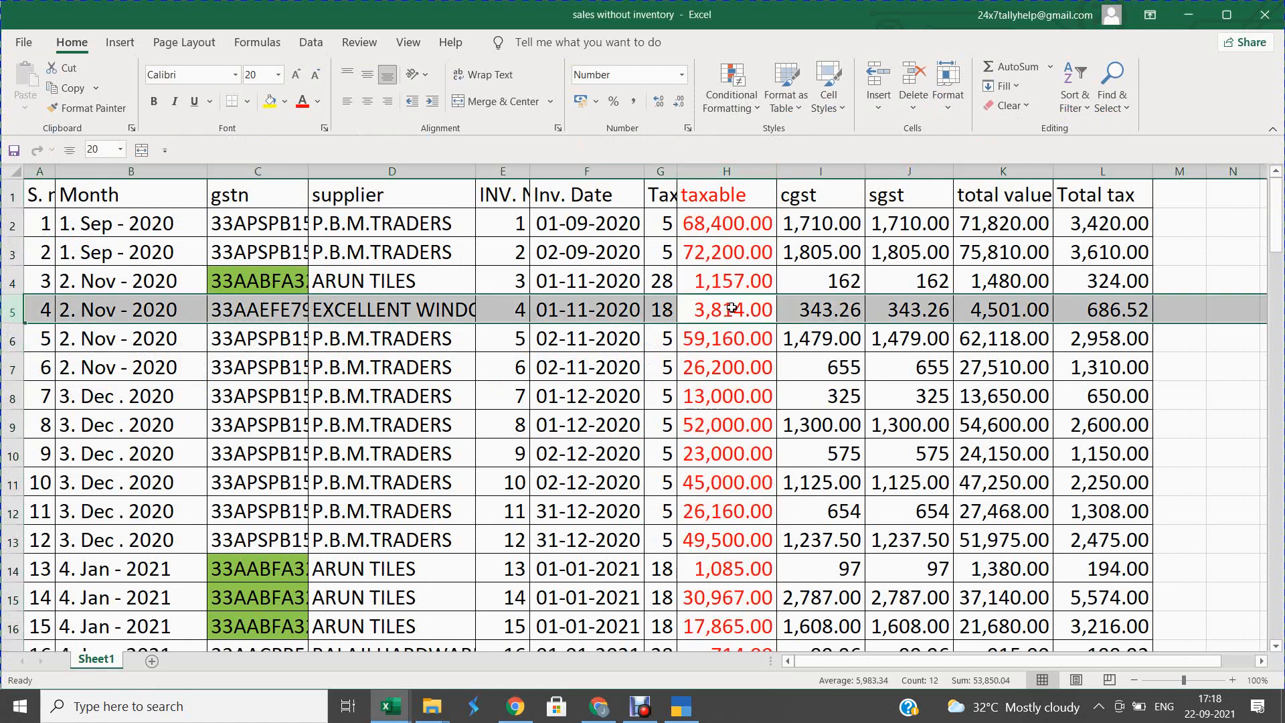
{"action": "key", "text": "alt+Tab"}
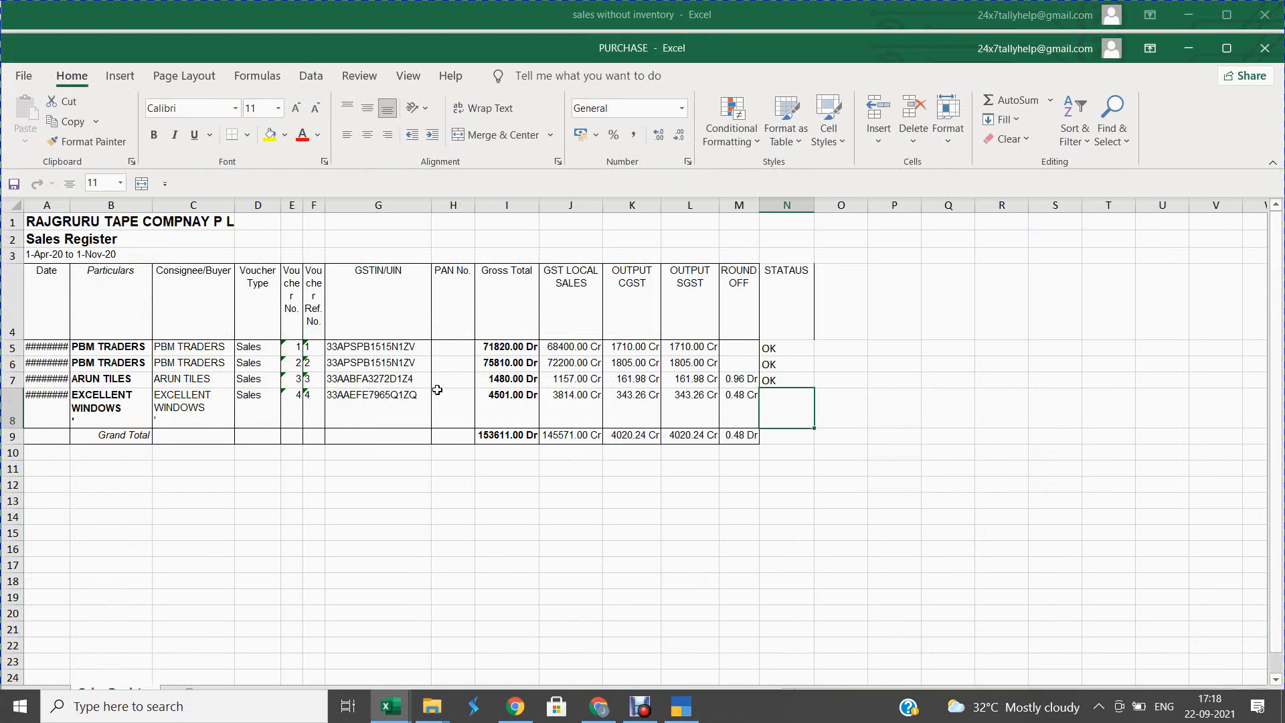
{"action": "type", "text": "OK"}
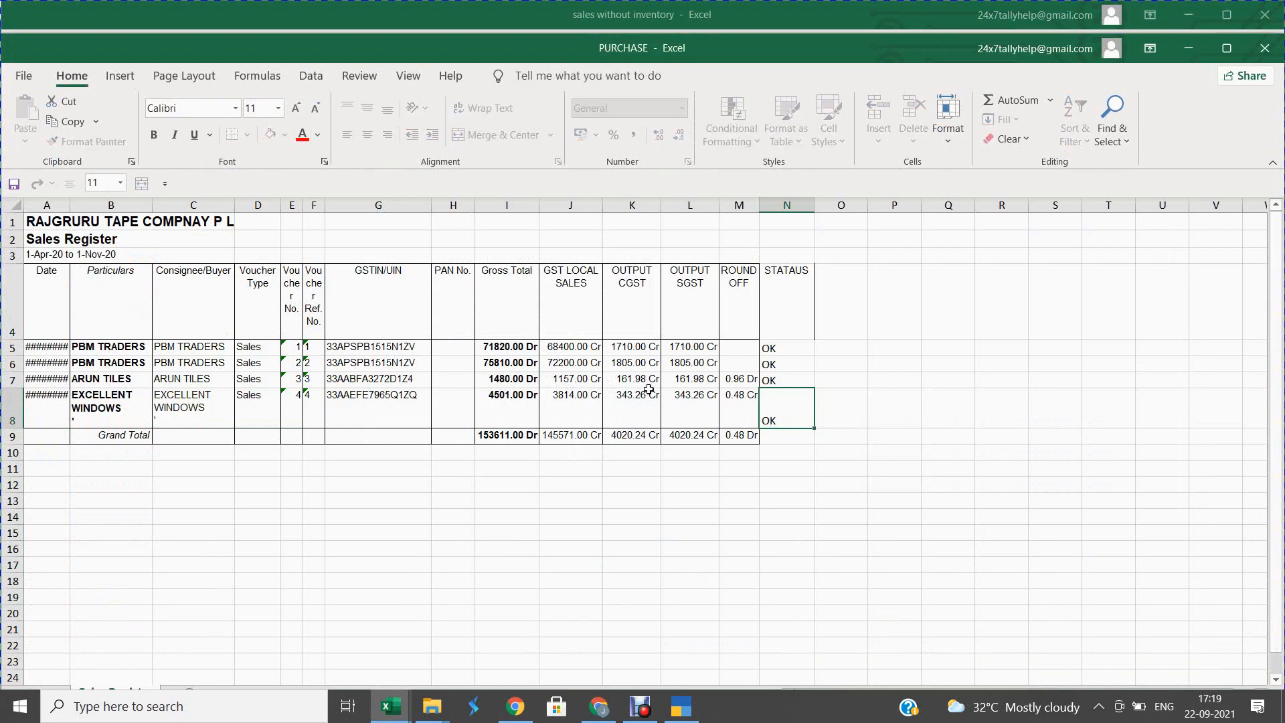
{"action": "key", "text": "Return"}
{"action": "key", "text": "alt+Tab"}
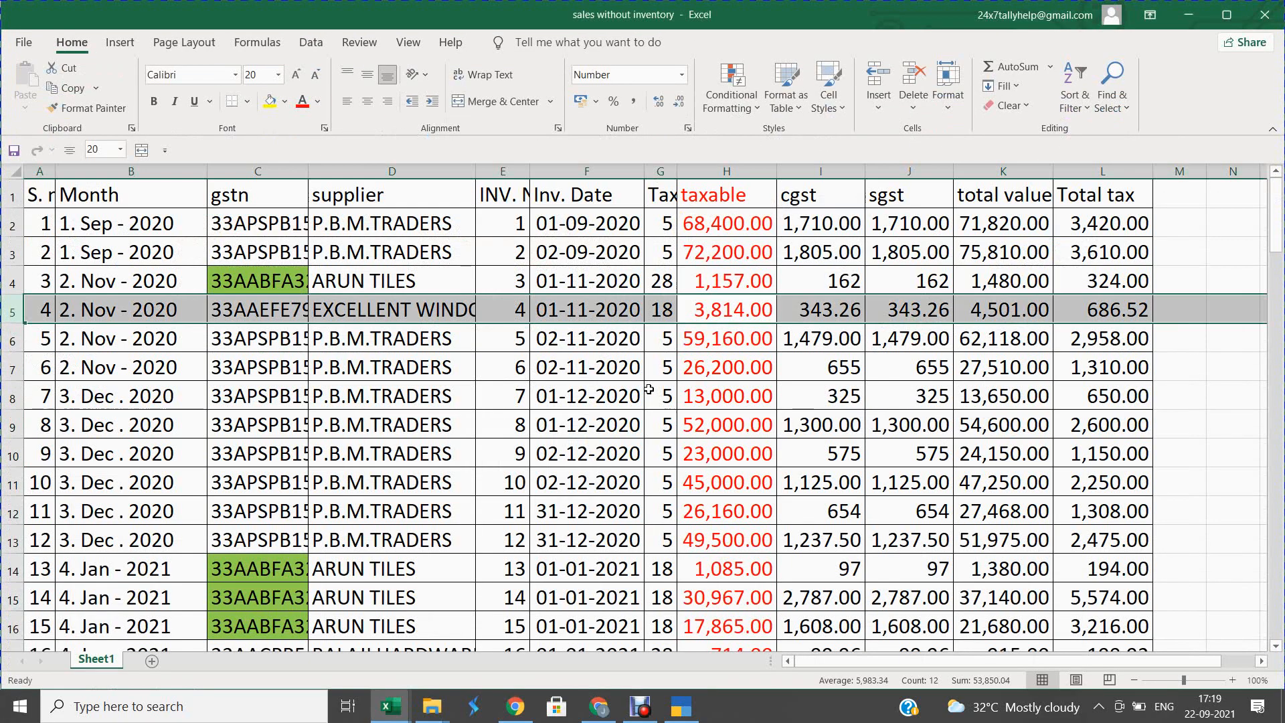
{"action": "key", "text": "alt+Tab"}
{"action": "key", "text": "alt+Tab"}
{"action": "key", "text": "alt+Tab"}
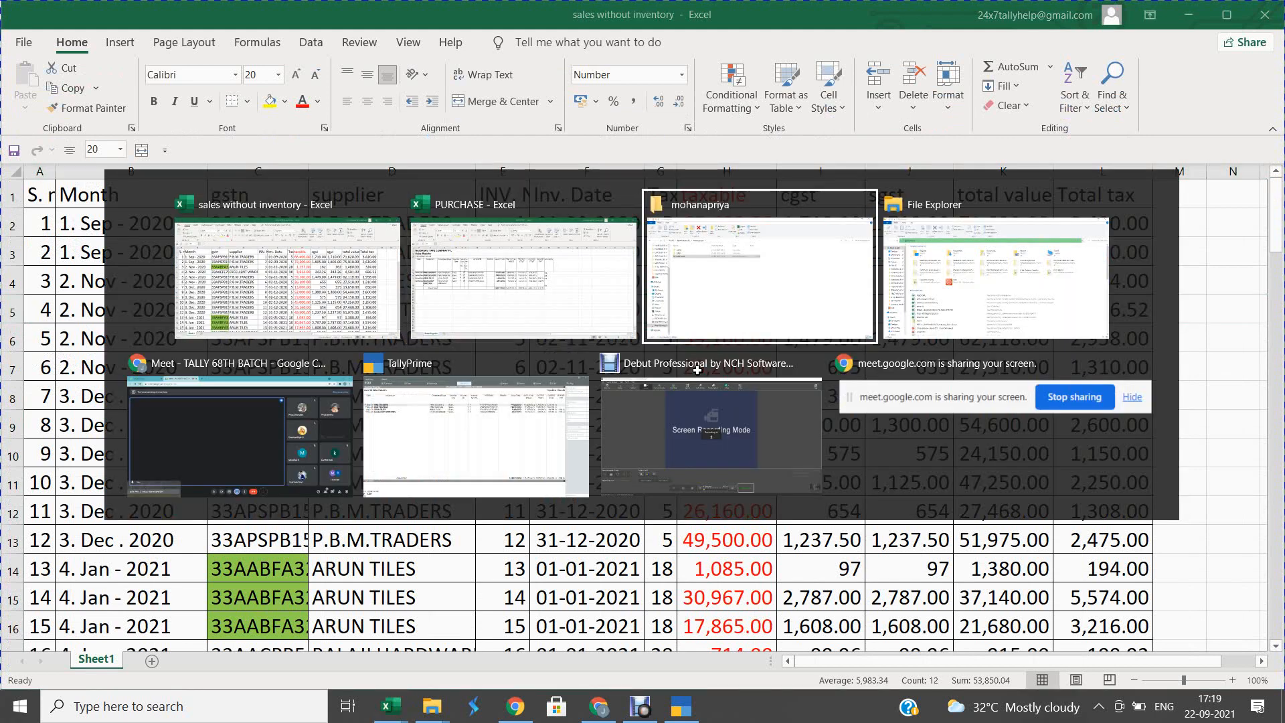
{"action": "key", "text": "alt+Tab"}
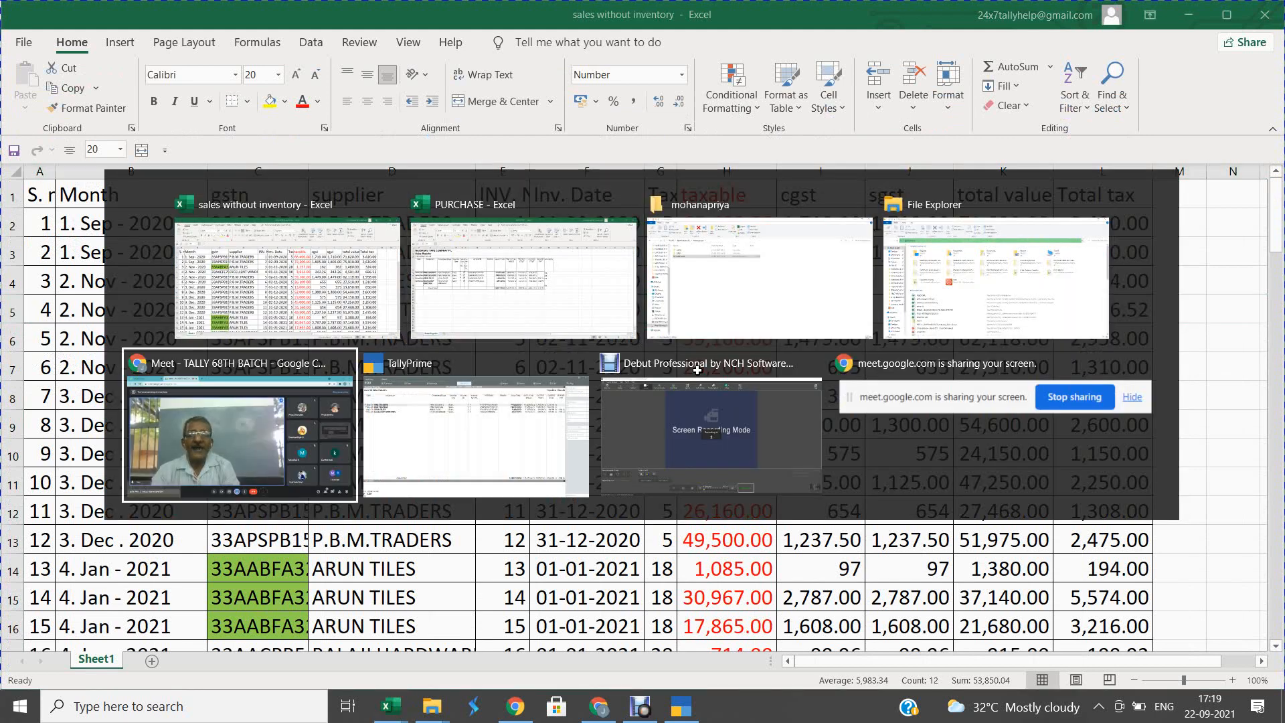
{"action": "key", "text": "alt+Tab"}
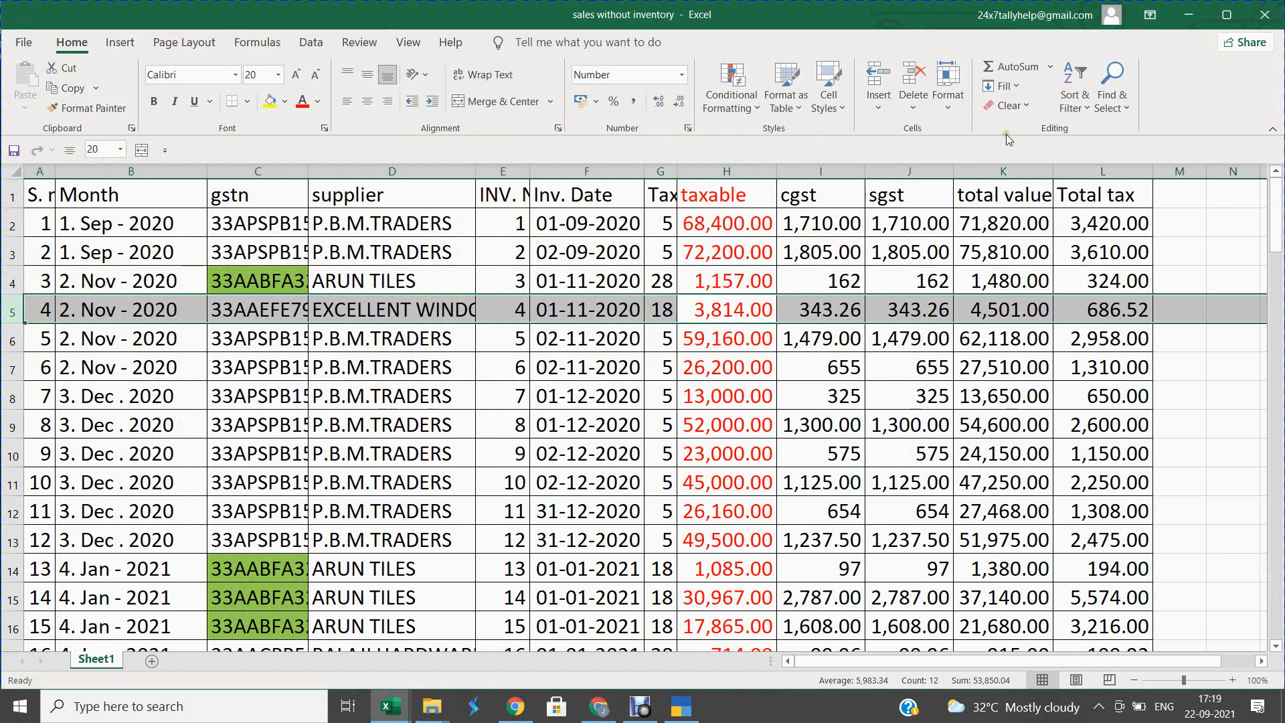
Examine the last invoice rows of the sales without inventory workbook, down to the end of the taxable column.
{"action": "left_click", "coordinate": [726, 252]}
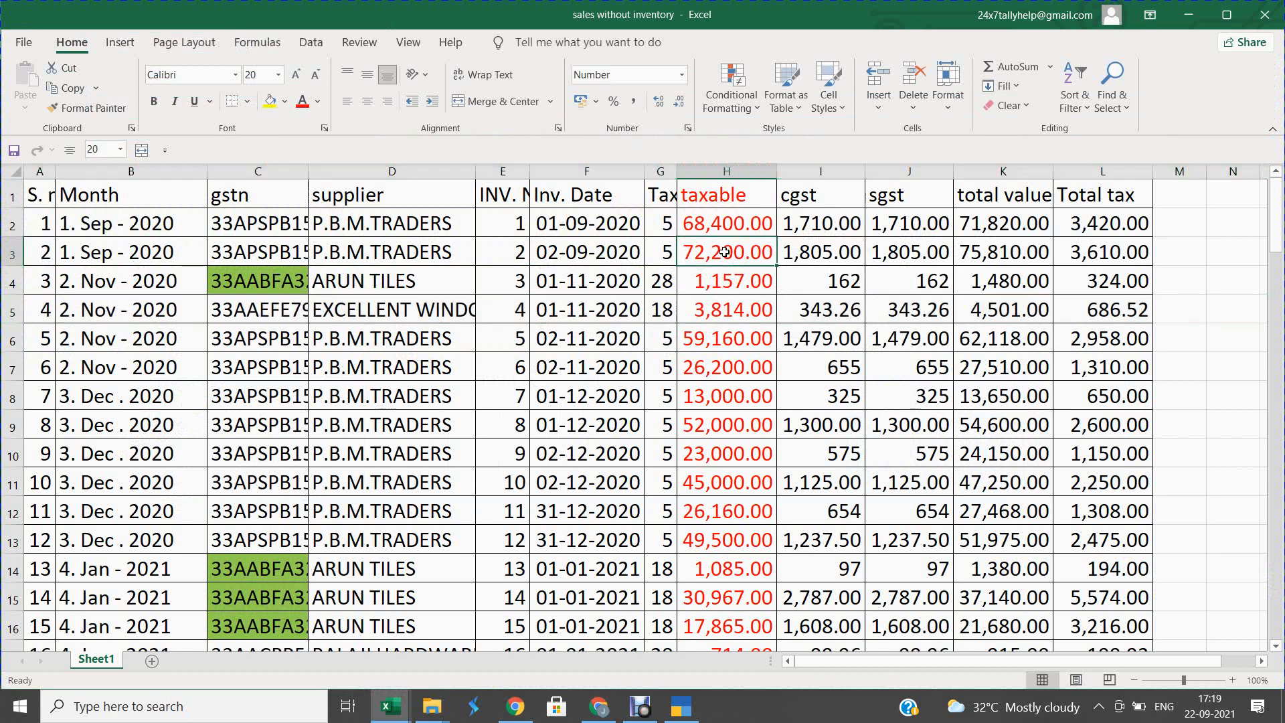
{"action": "key", "text": "ctrl+Down"}
{"action": "key", "text": "Down"}
{"action": "key", "text": "Down"}
{"action": "key", "text": "Down"}
{"action": "key", "text": "Down"}
{"action": "key", "text": "Down"}
{"action": "key", "text": "Up"}
{"action": "key", "text": "Up"}
{"action": "key", "text": "Up"}
{"action": "key", "text": "Up"}
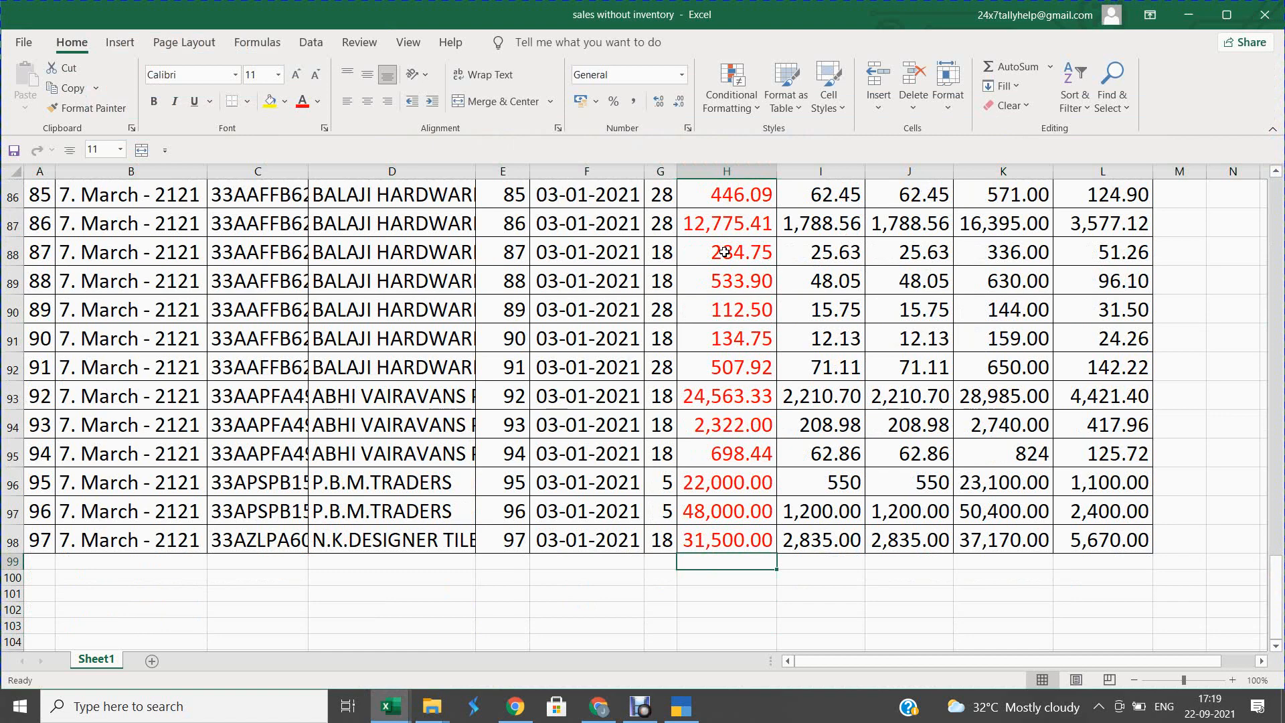
{"action": "key", "text": "alt"}
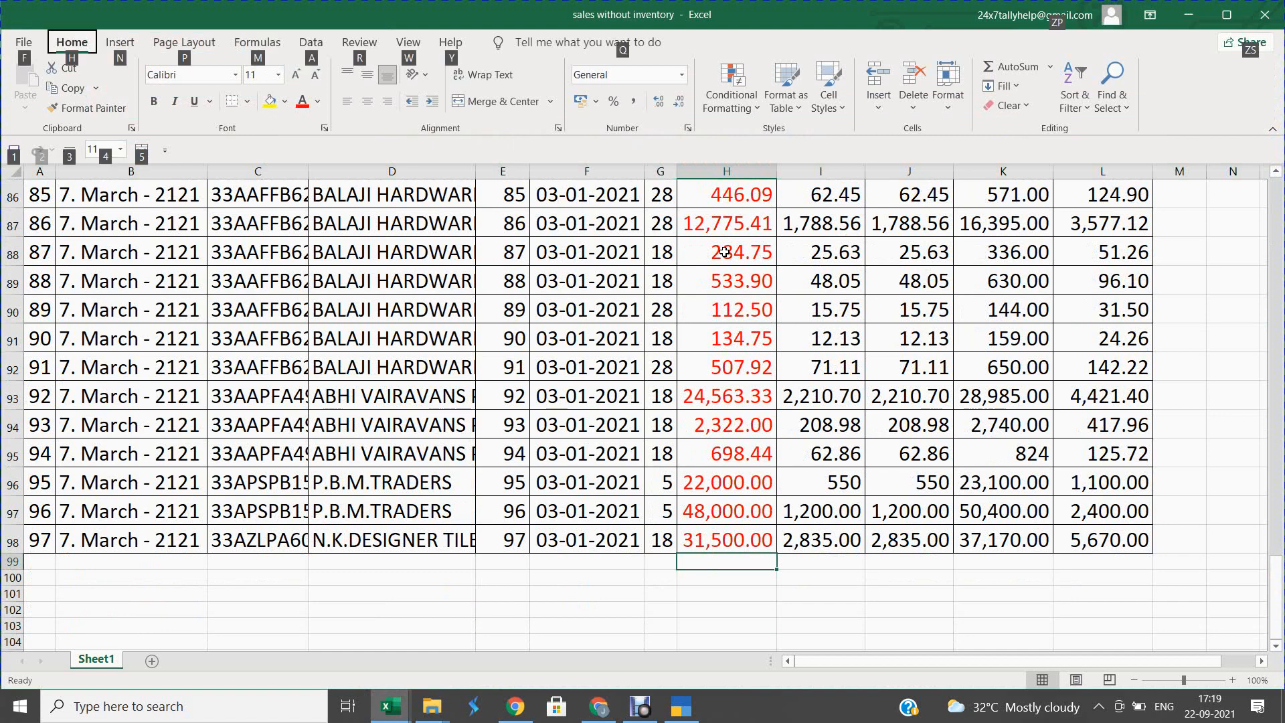
{"action": "key", "text": "Escape"}
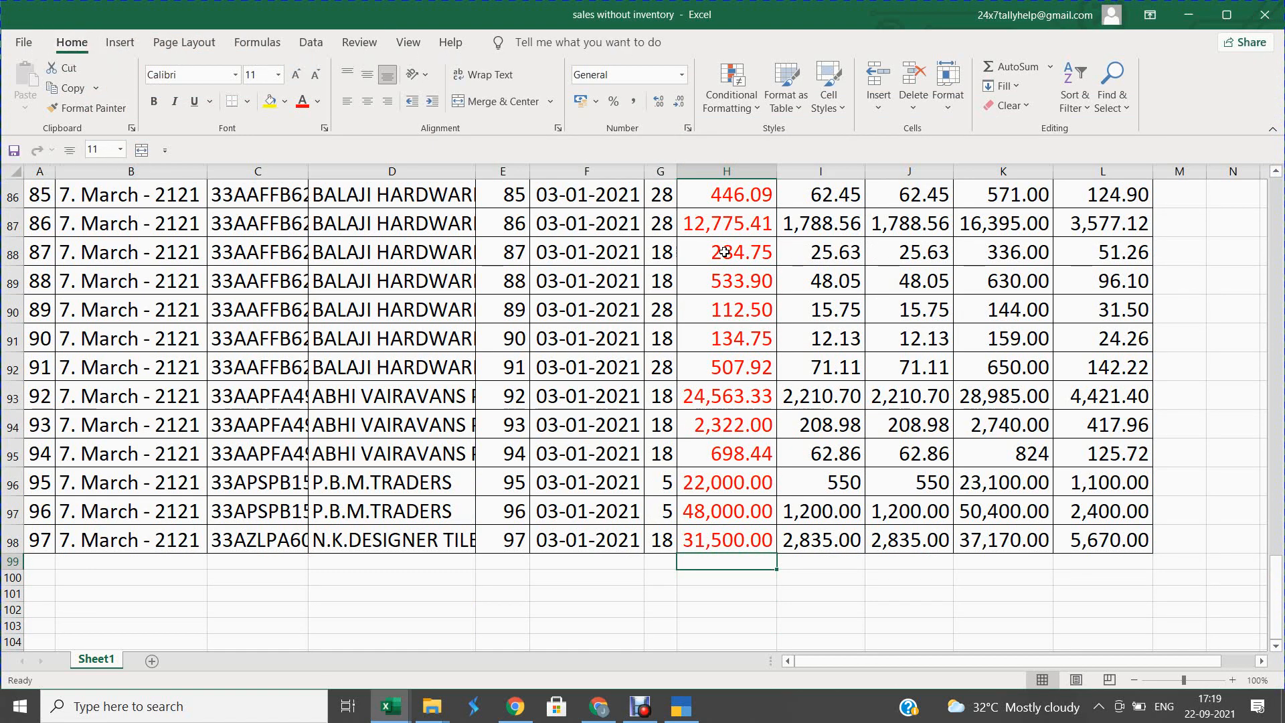
Switch to the Google Meet window, download the class list as an HTML file, and return to the sales without inventory workbook.
{"action": "key", "text": "alt+Tab"}
{"action": "key", "text": "alt+Tab"}
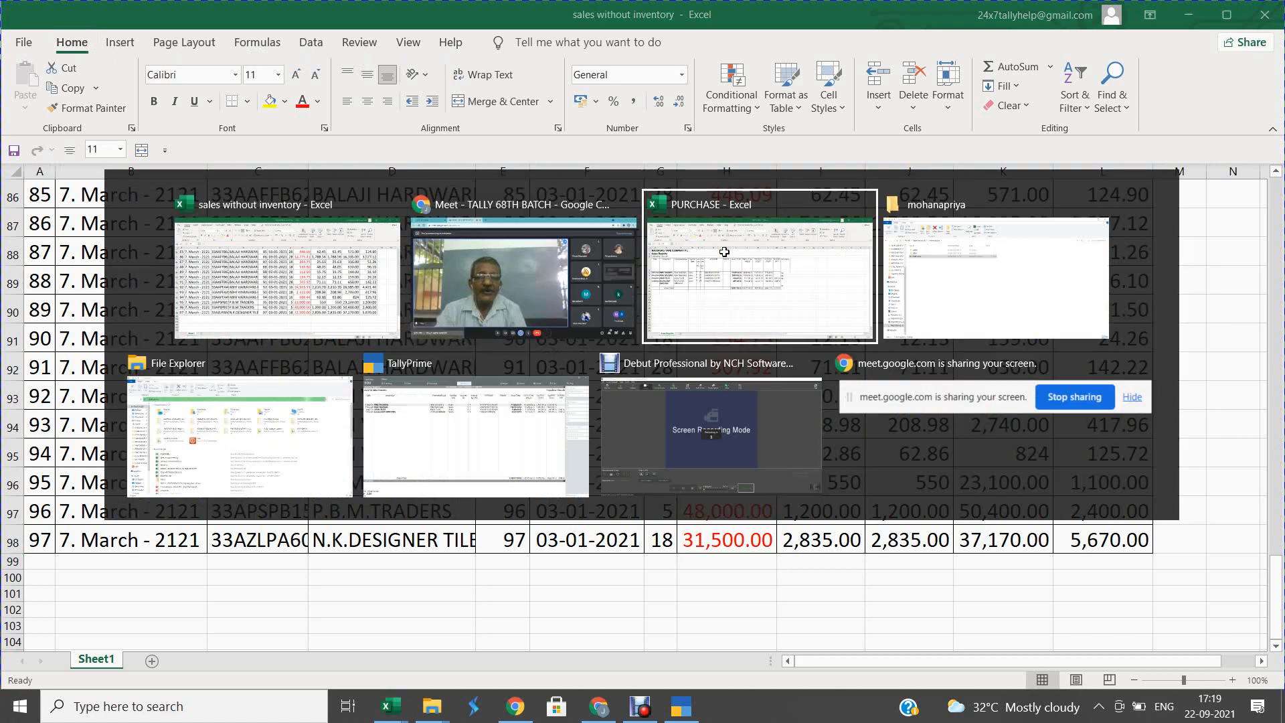
{"action": "key", "text": "alt+Tab"}
{"action": "key", "text": "alt+Tab"}
{"action": "key", "text": "alt+Tab"}
{"action": "key", "text": "alt+Tab"}
{"action": "key", "text": "alt+Tab"}
{"action": "key", "text": "alt+Tab"}
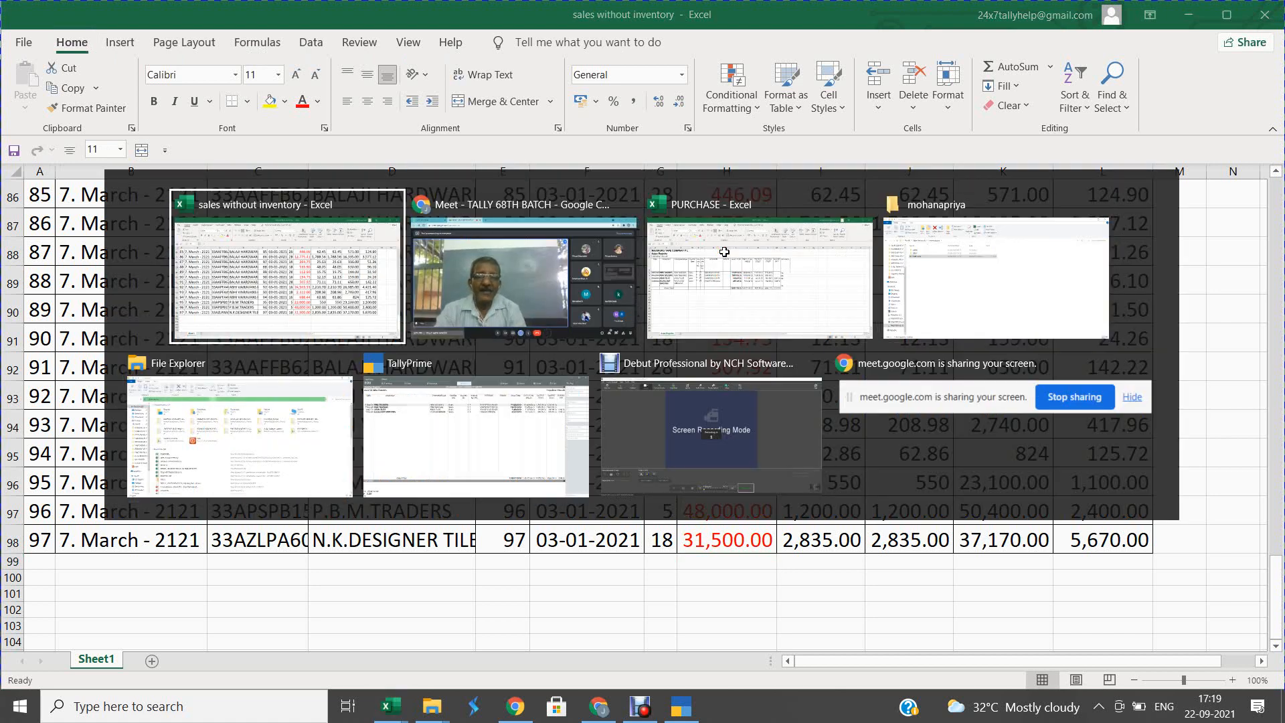
{"action": "key", "text": "alt+Tab"}
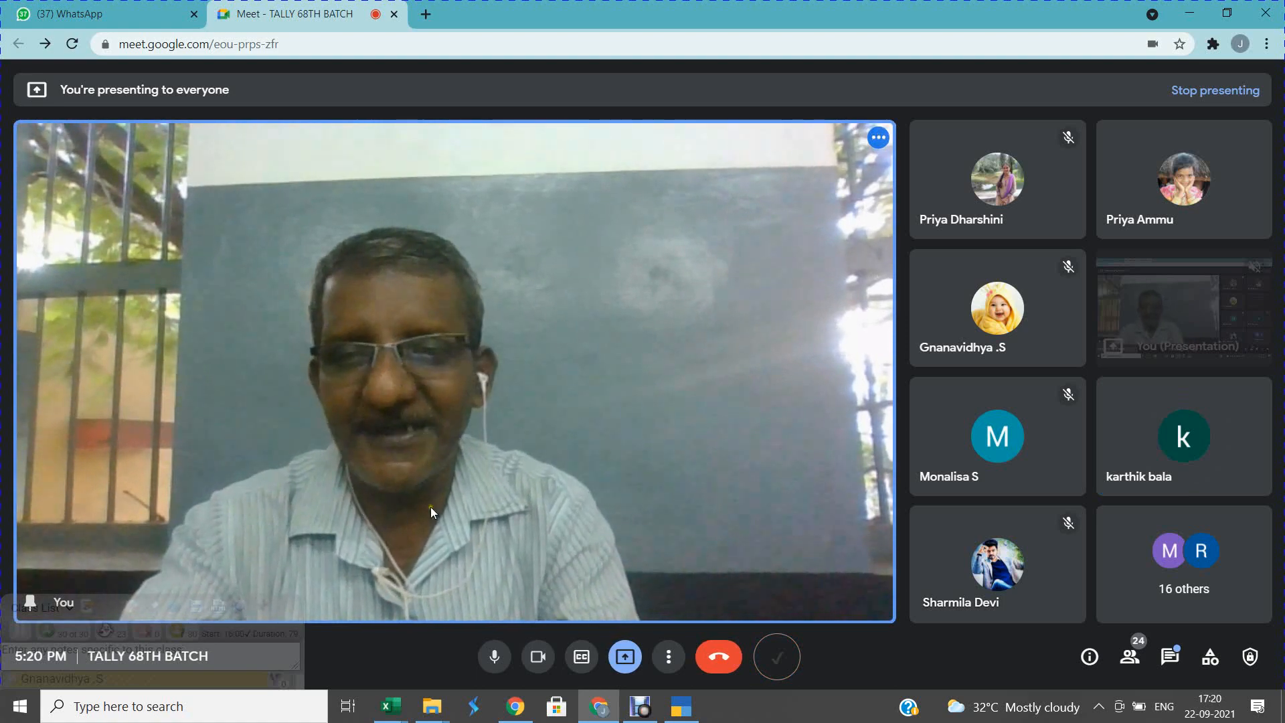
{"action": "left_click", "coordinate": [215, 611]}
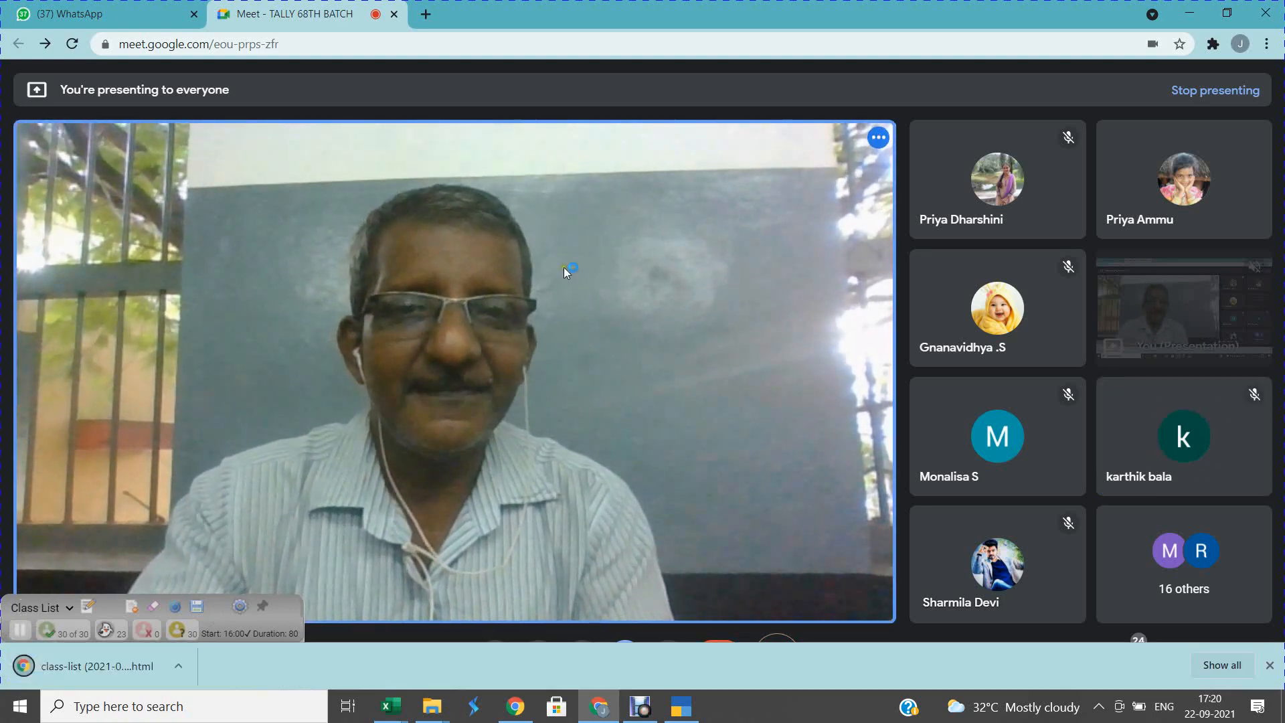
{"action": "left_click", "coordinate": [1187, 13]}
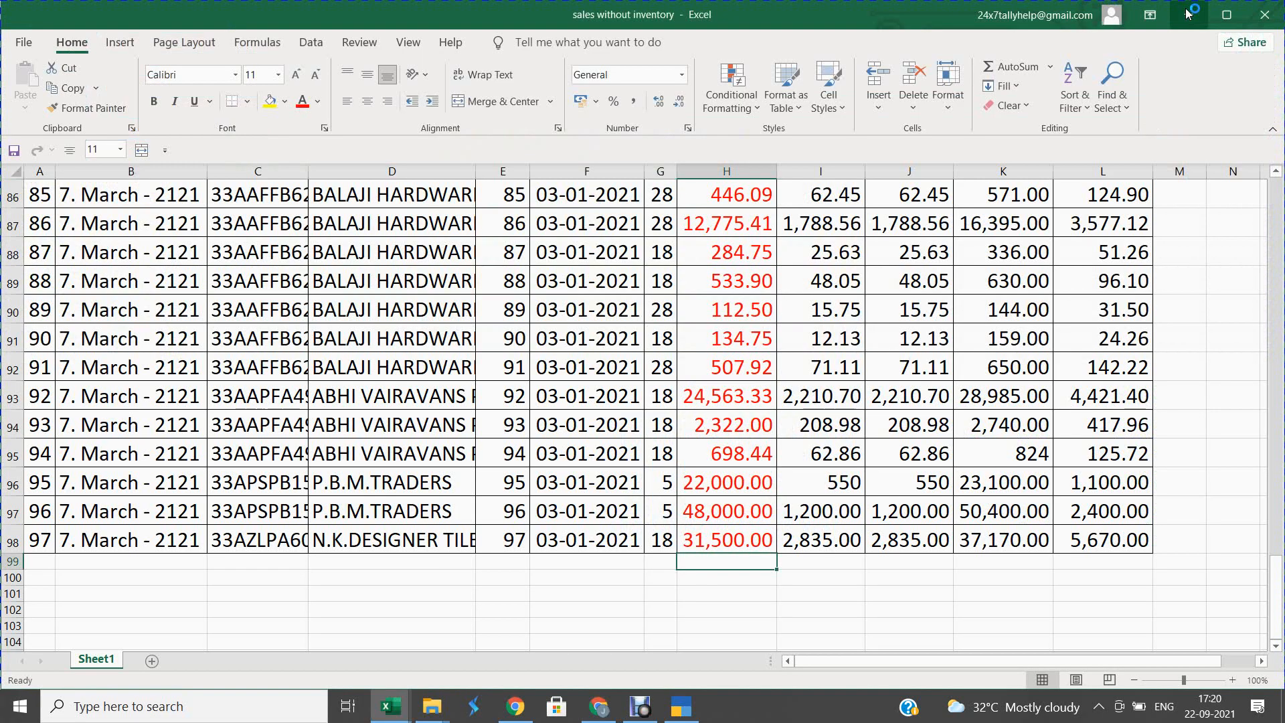